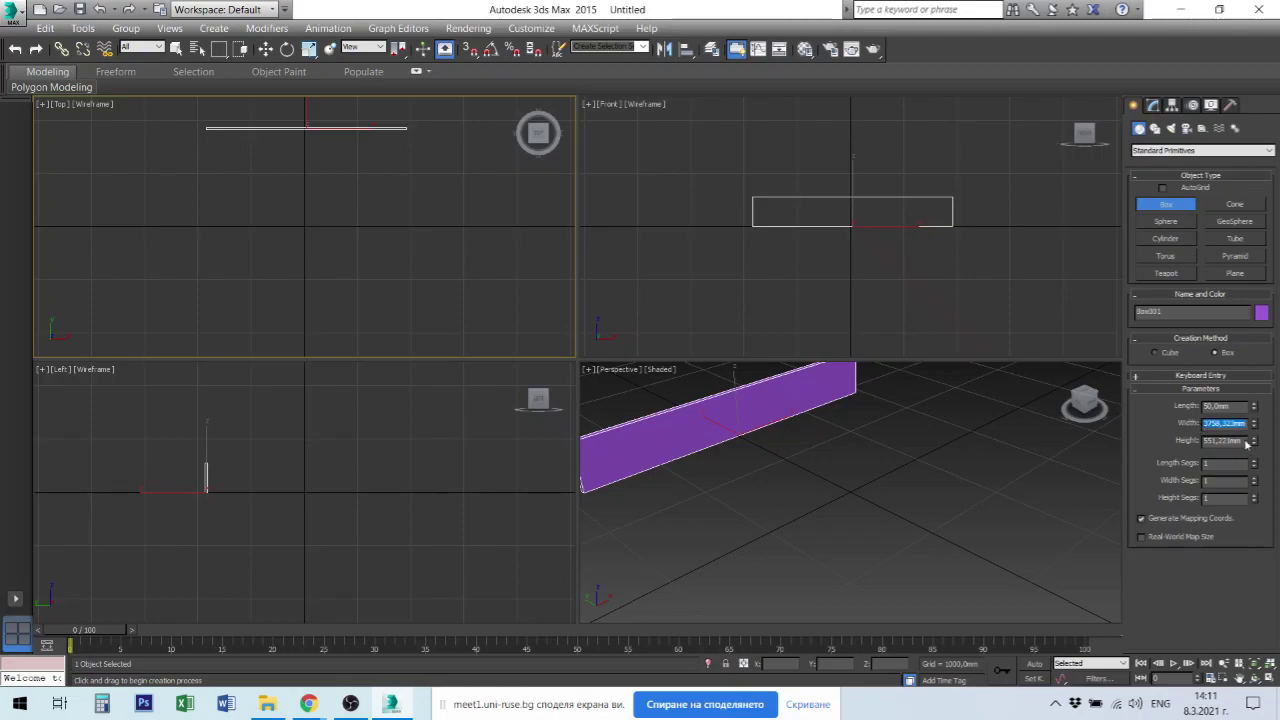
Set the headboard box's width to 2400 mm and height to 800 mm, and finish creating it.
type("2400")
key("Tab")
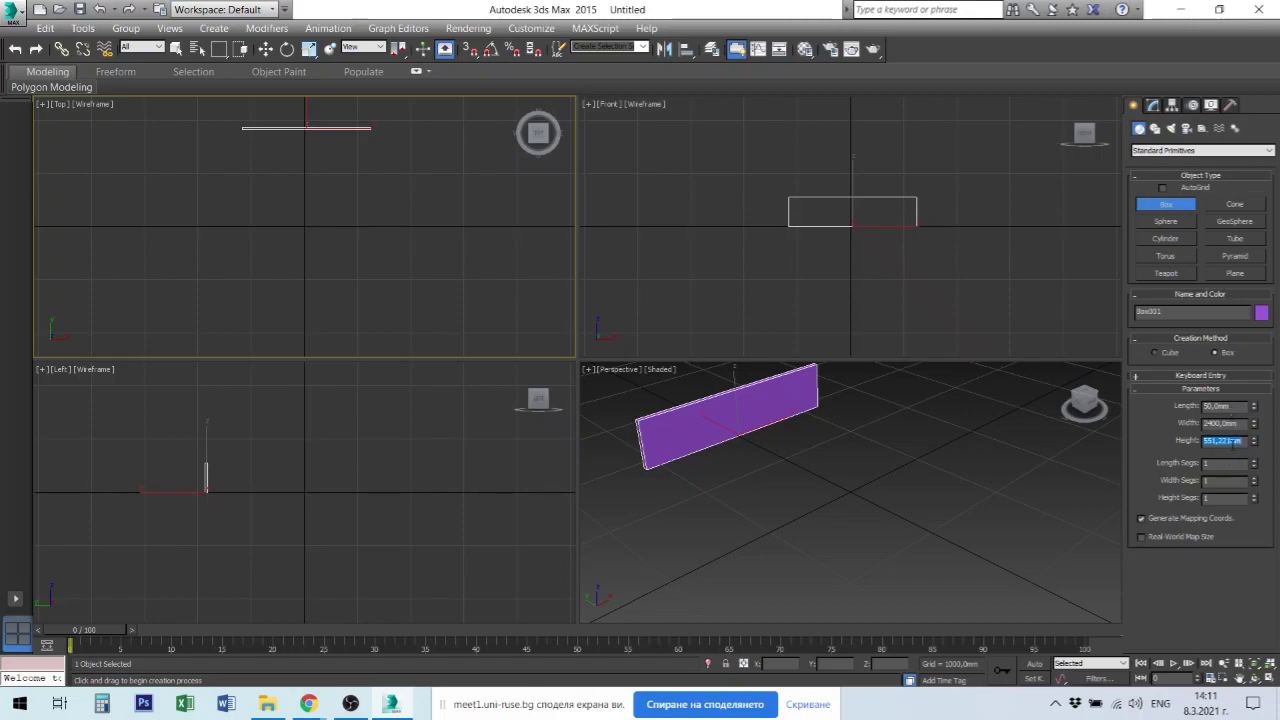
type("800")
key("Return")
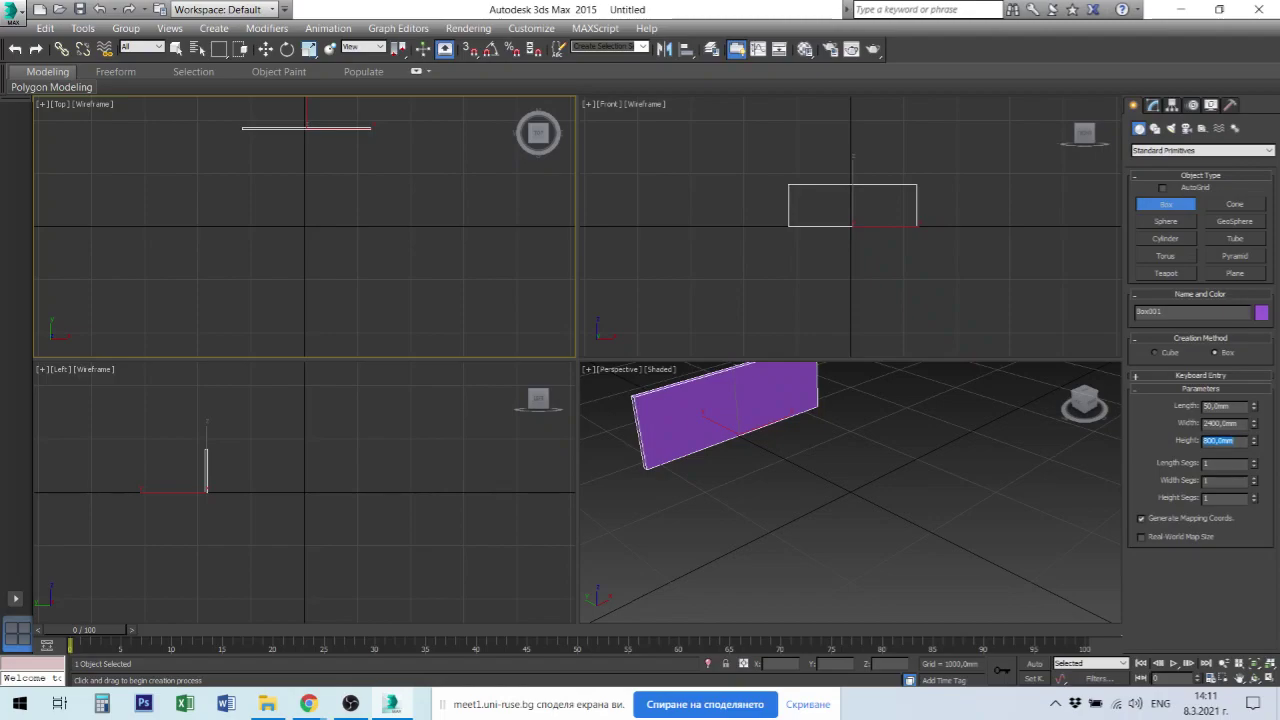
right_click(371, 211)
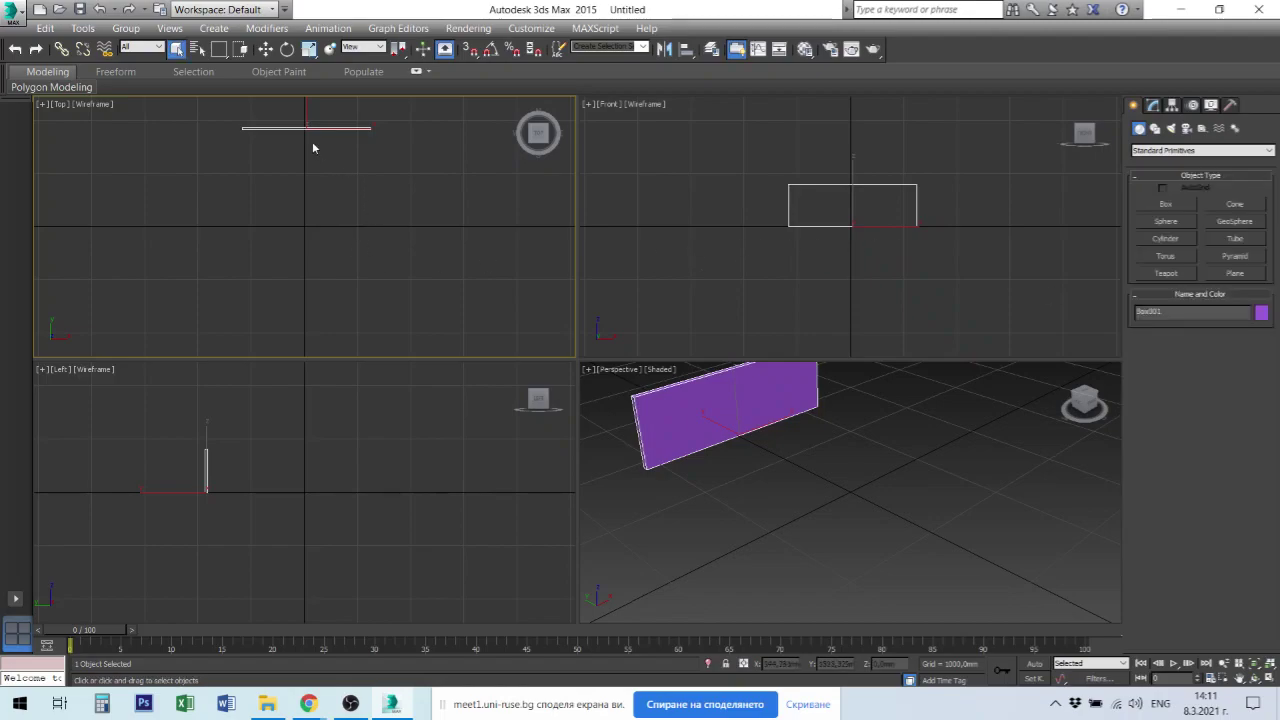
Clone the headboard panel as one independent copy, moved along Y to about -1044 mm for the foot of the bed.
right_click(324, 168)
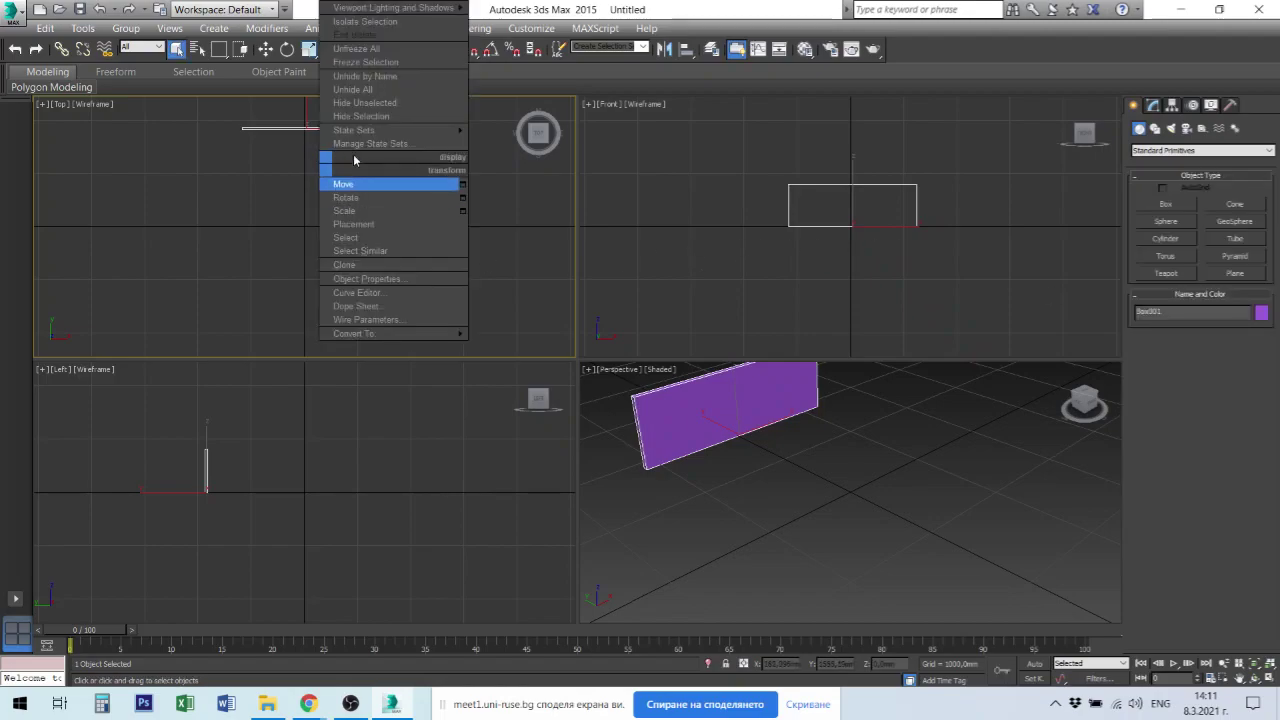
left_click(354, 186)
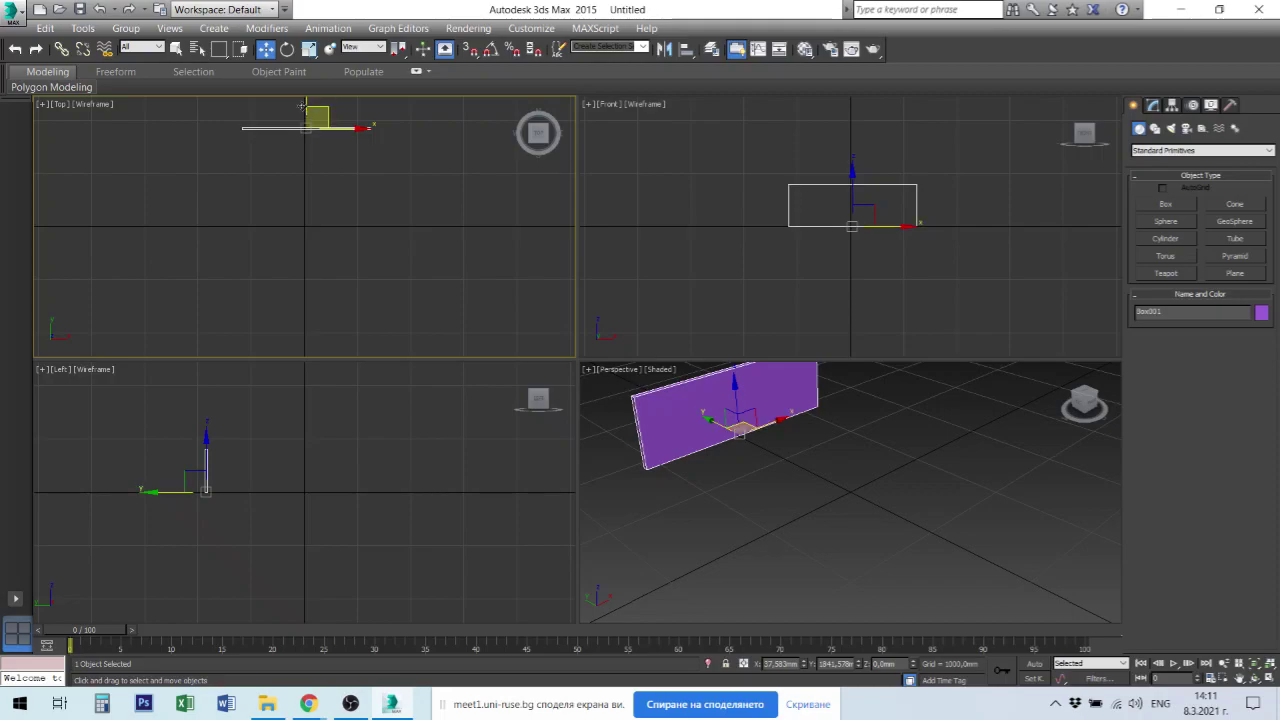
left_click_drag(303, 111, 308, 262, "shift")
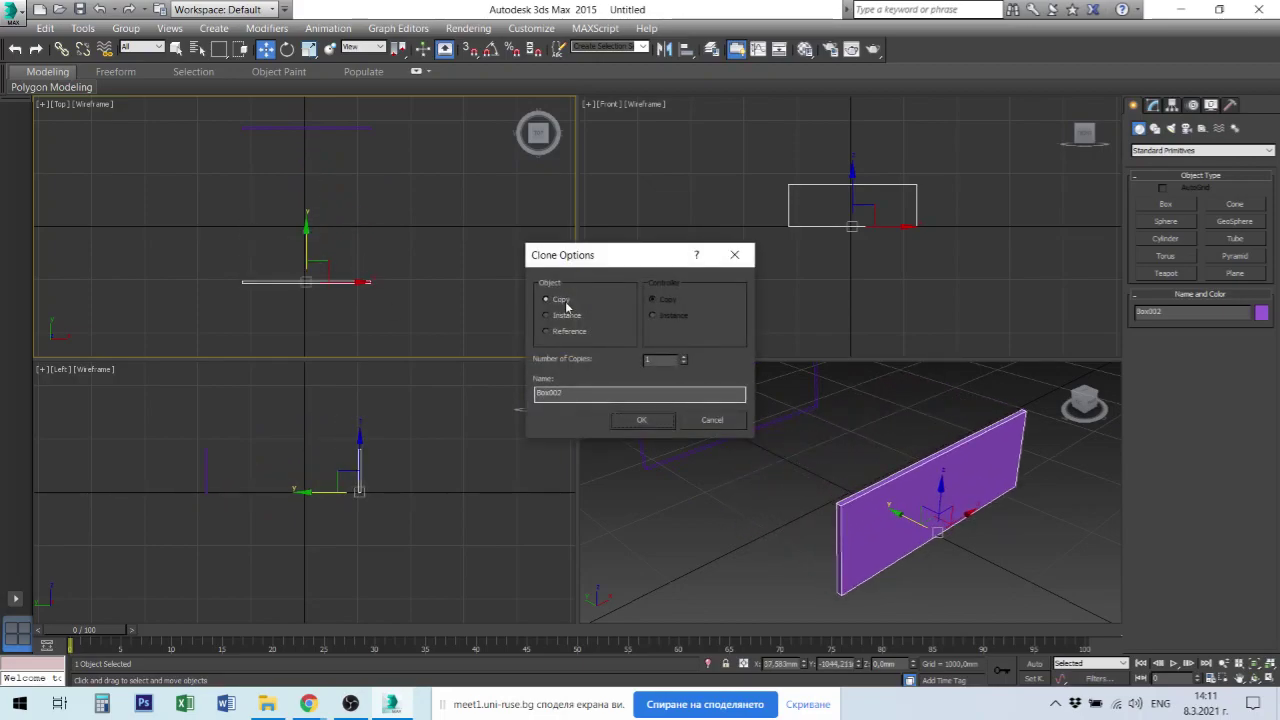
left_click(640, 420)
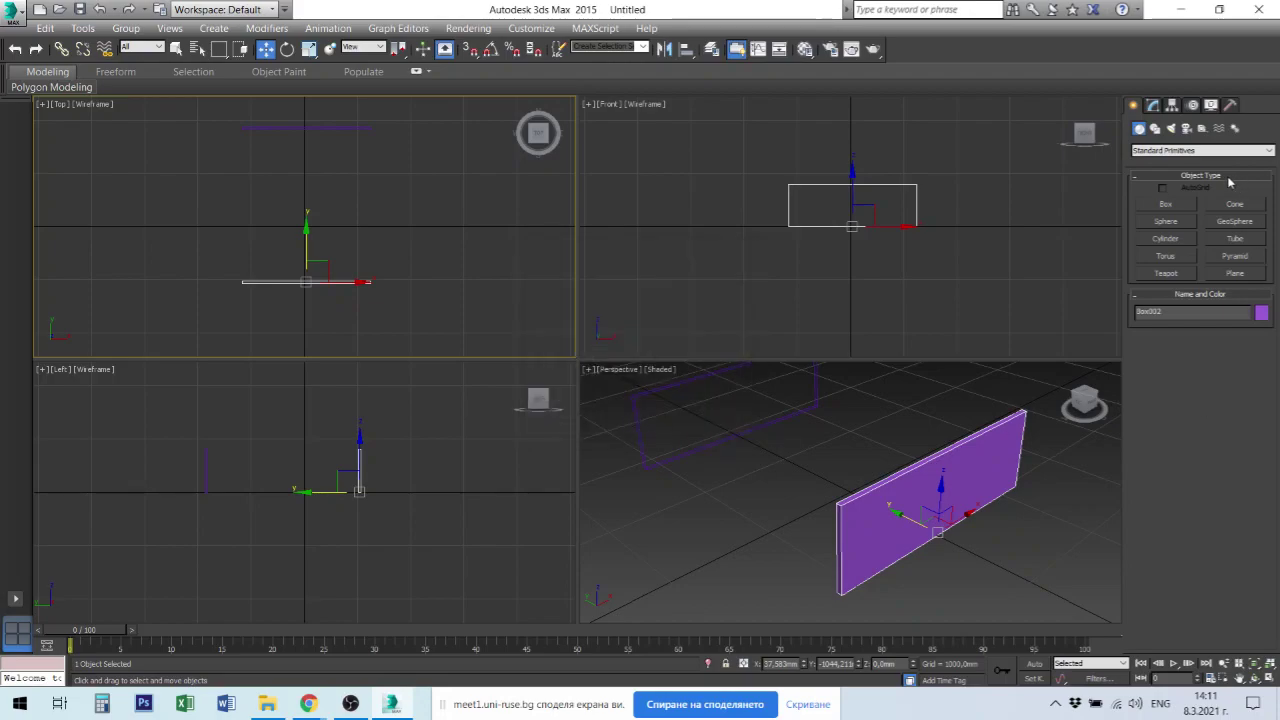
Set the foot panel's width to 2000 mm and height to 400 mm, and deselect it.
left_click(1153, 106)
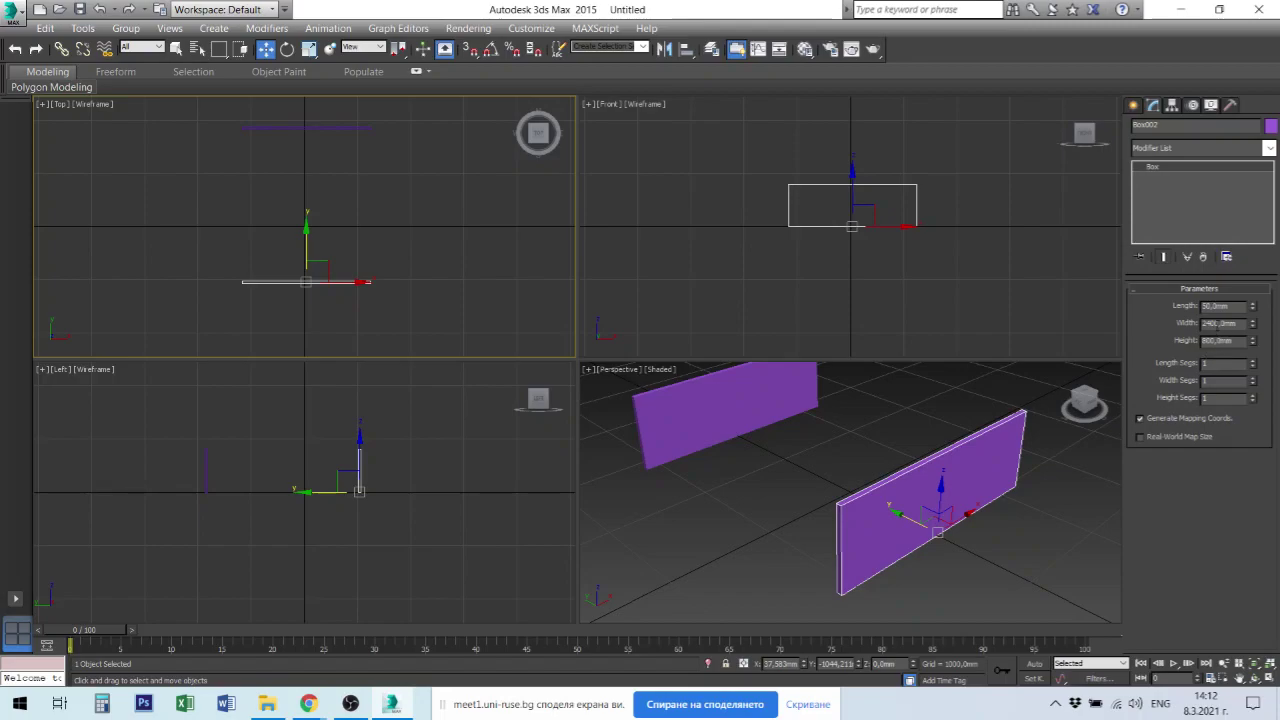
double_click(1220, 323)
type("200")
key("Tab")
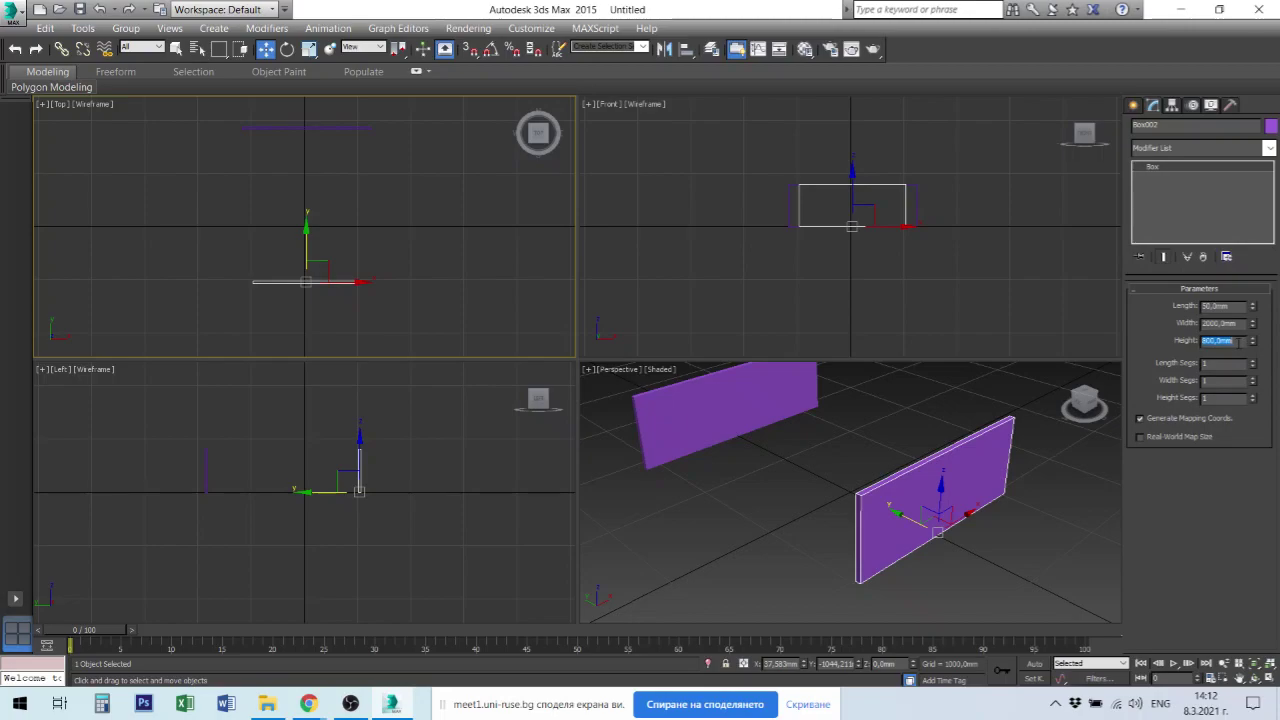
type("400")
key("Return")
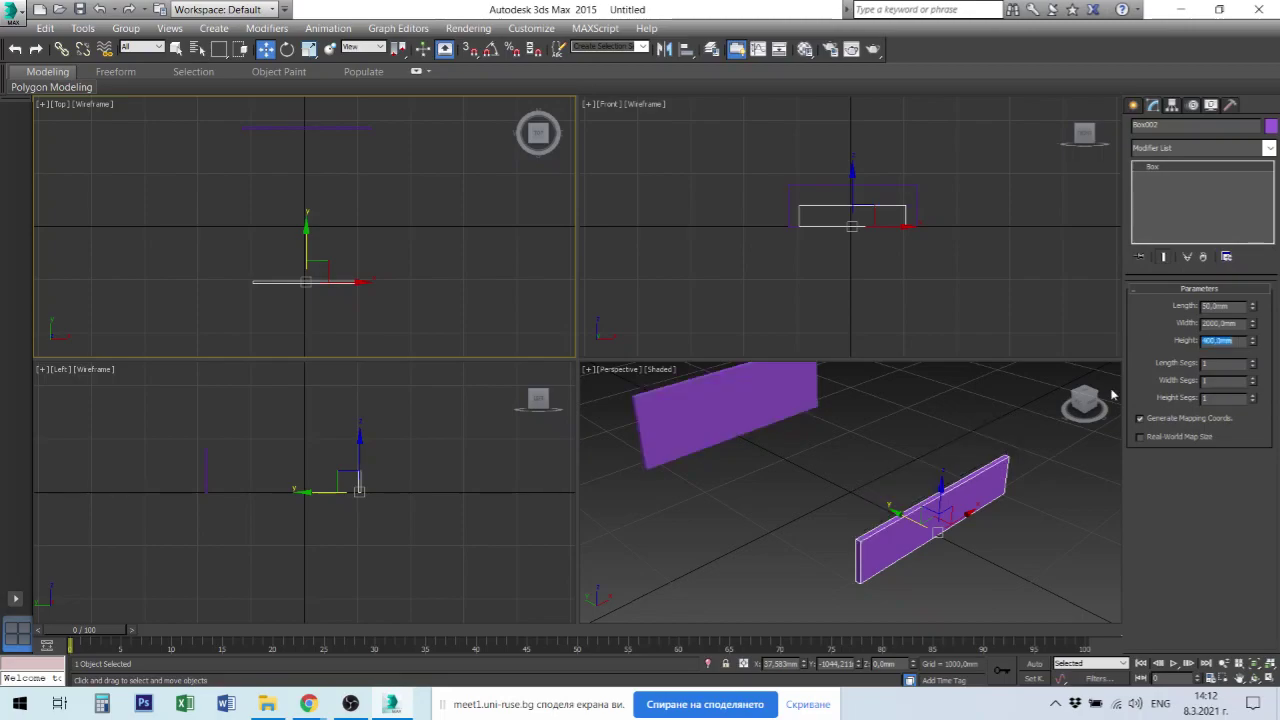
left_click(820, 455)
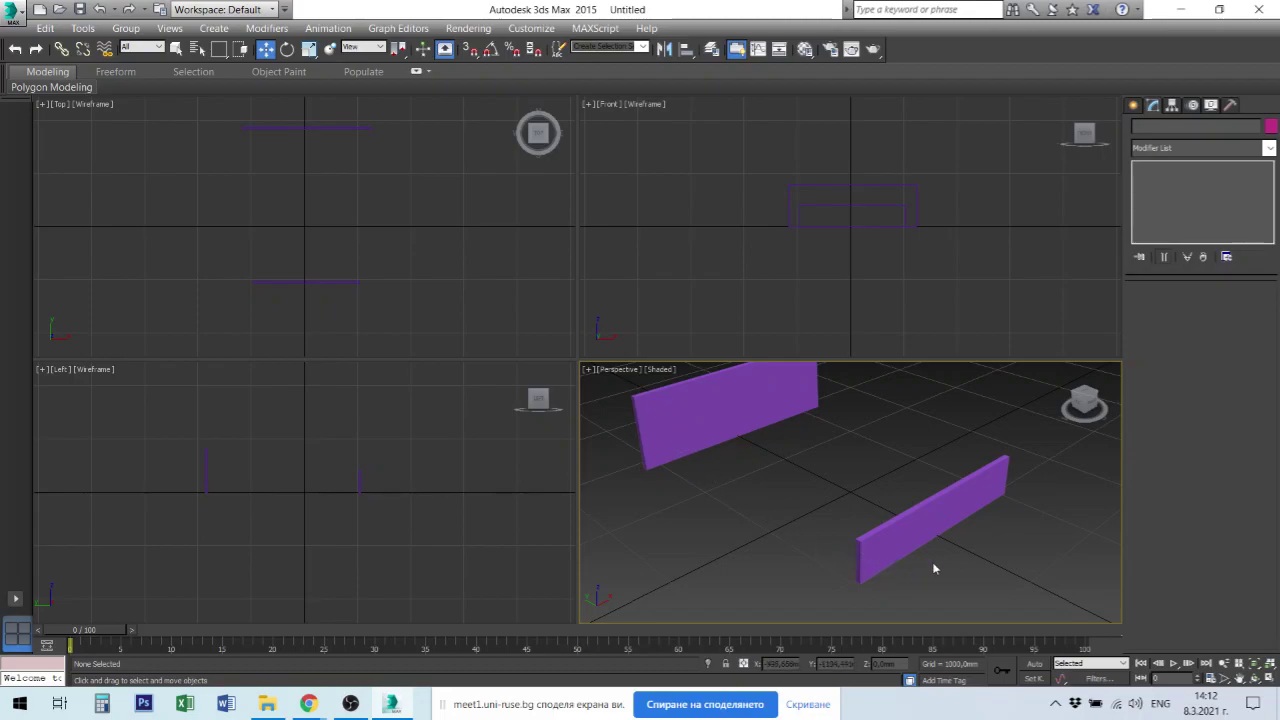
left_click(372, 221)
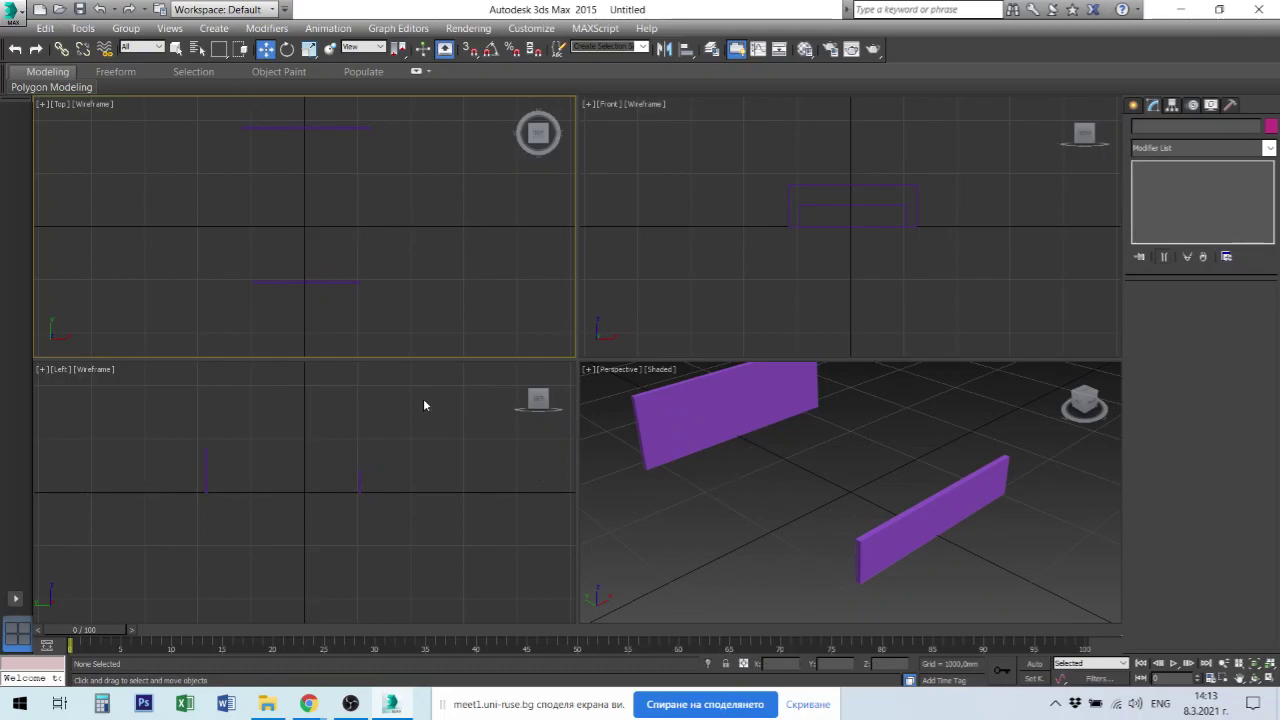
Clone the foot panel as a copy moved along Y toward the headboard, to about -127 mm.
left_click(313, 283)
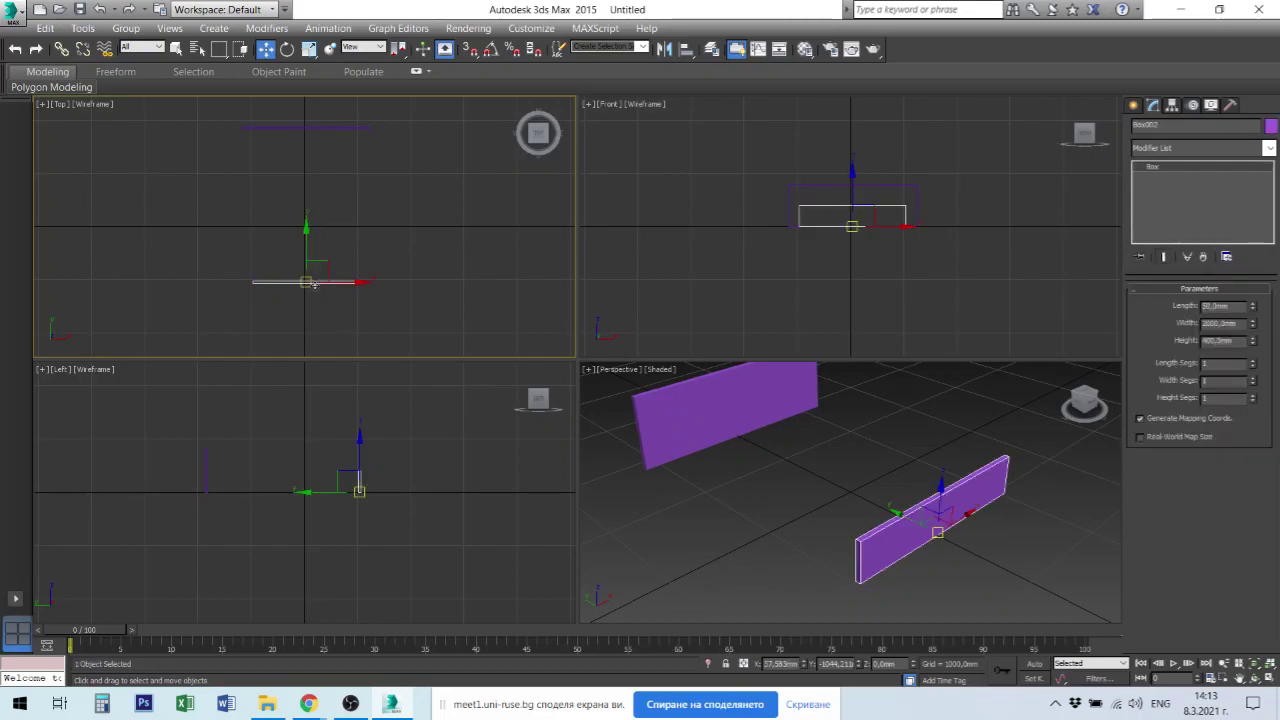
left_click_drag(307, 254, 307, 204, "shift")
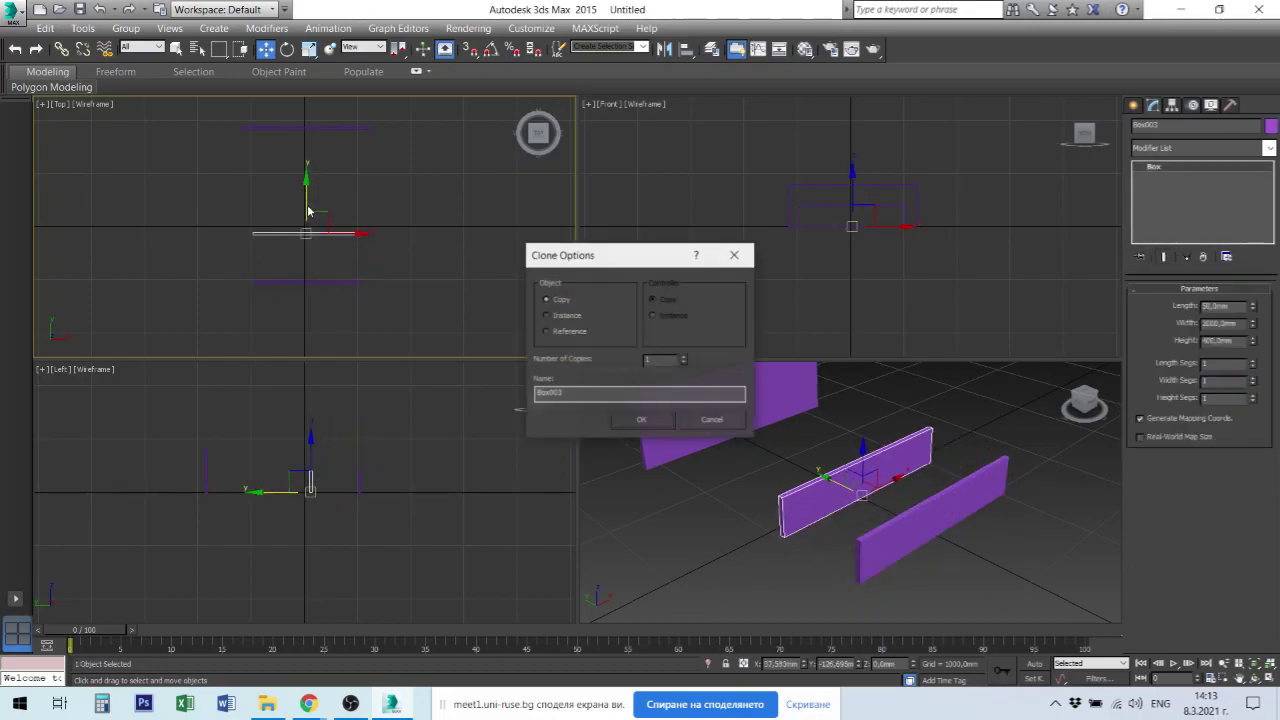
left_click(645, 421)
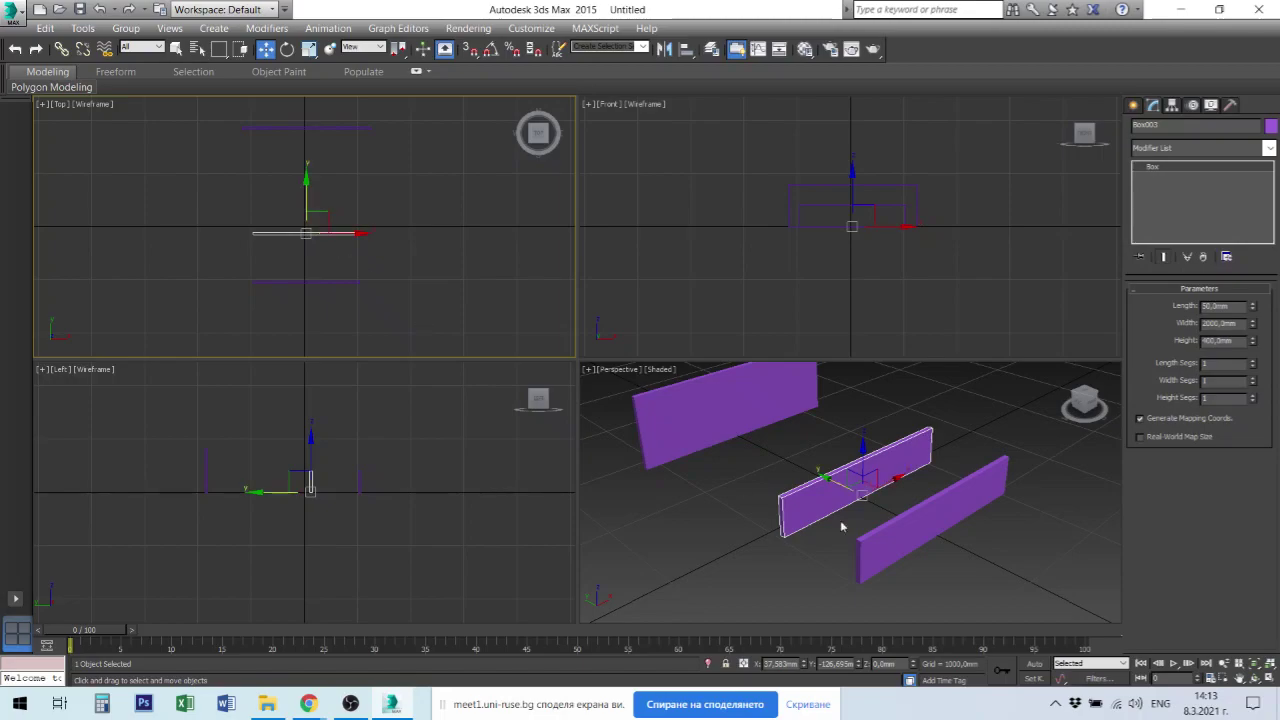
Rotate the new panel copy 90° about the Z axis and set its height to 400 mm.
left_click(858, 482)
right_click(858, 482)
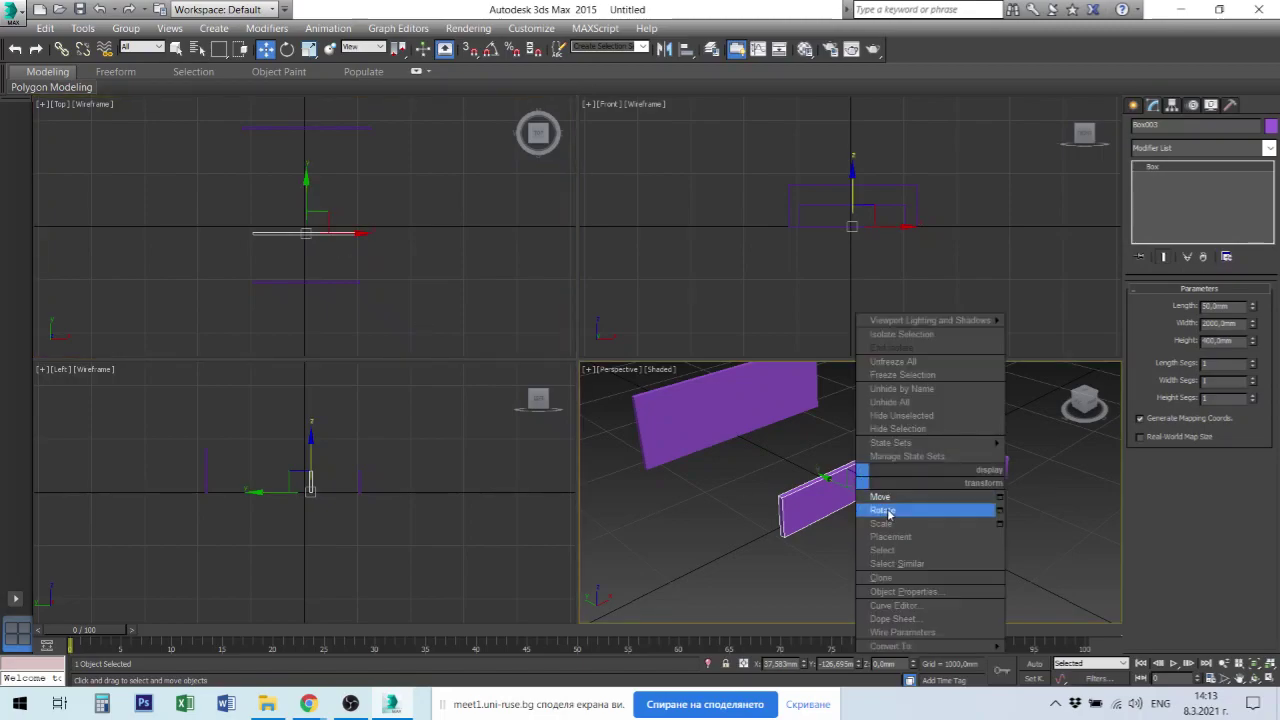
left_click(888, 513)
left_click(878, 663)
type("90")
key("Return")
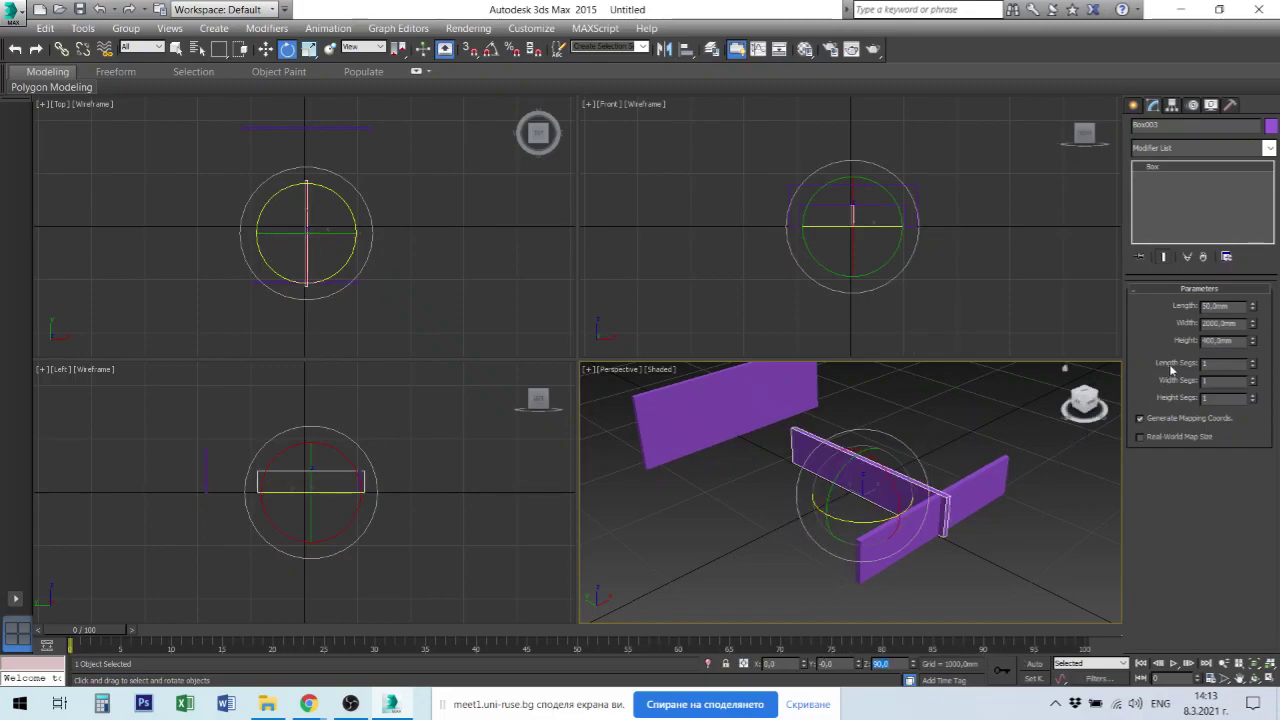
double_click(1205, 341)
type("400")
key("Return")
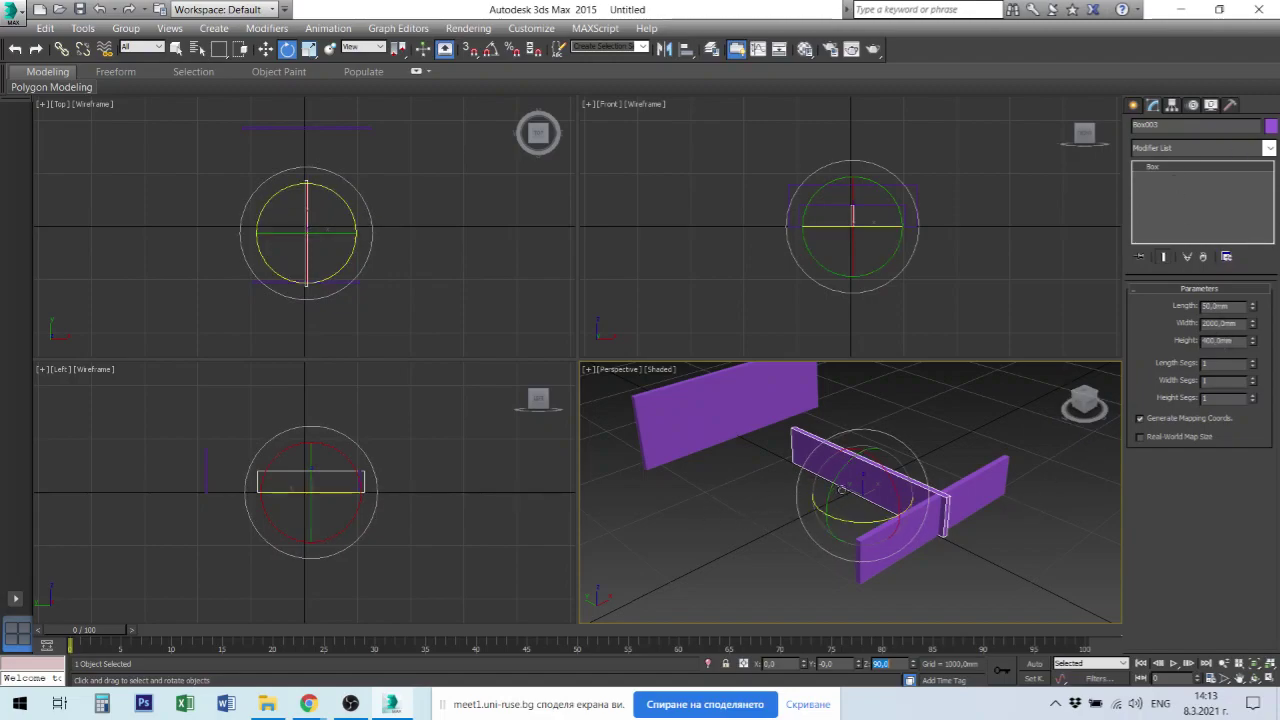
Move the rotated panel to the left side of the bed frame, at X -1025 mm and Y 0 mm.
right_click(849, 490)
left_click(897, 501)
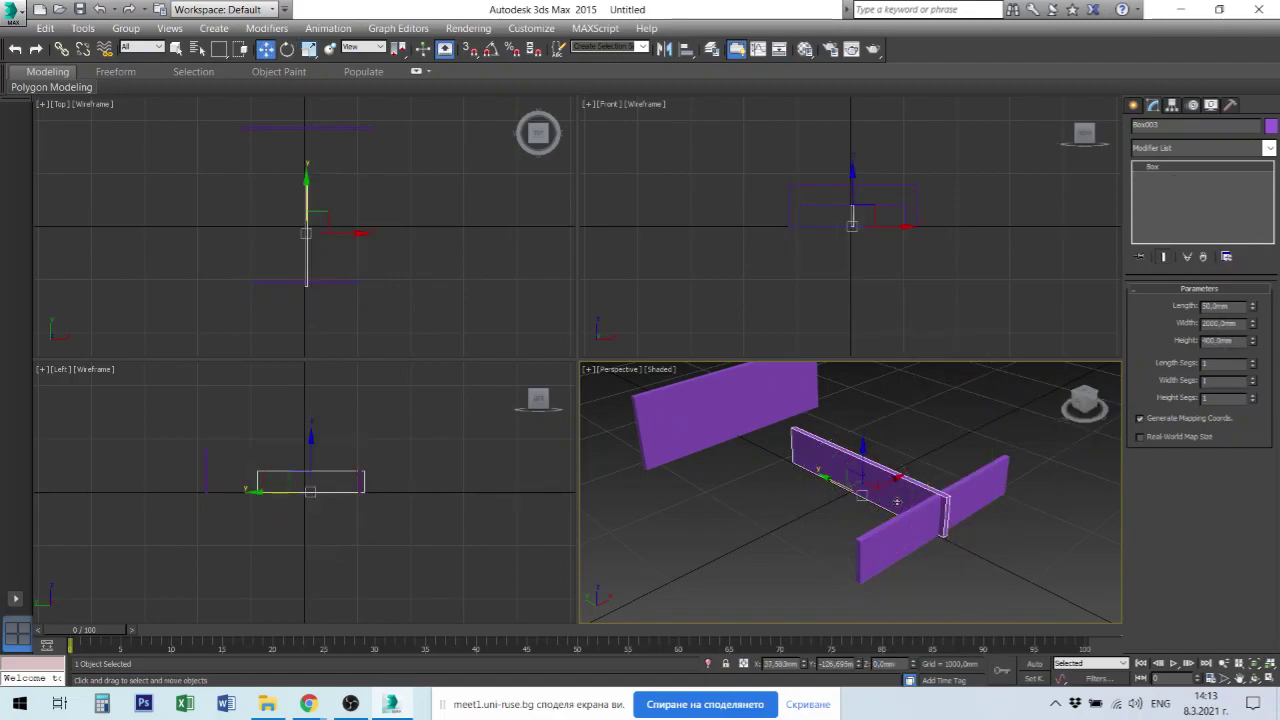
left_click(754, 511)
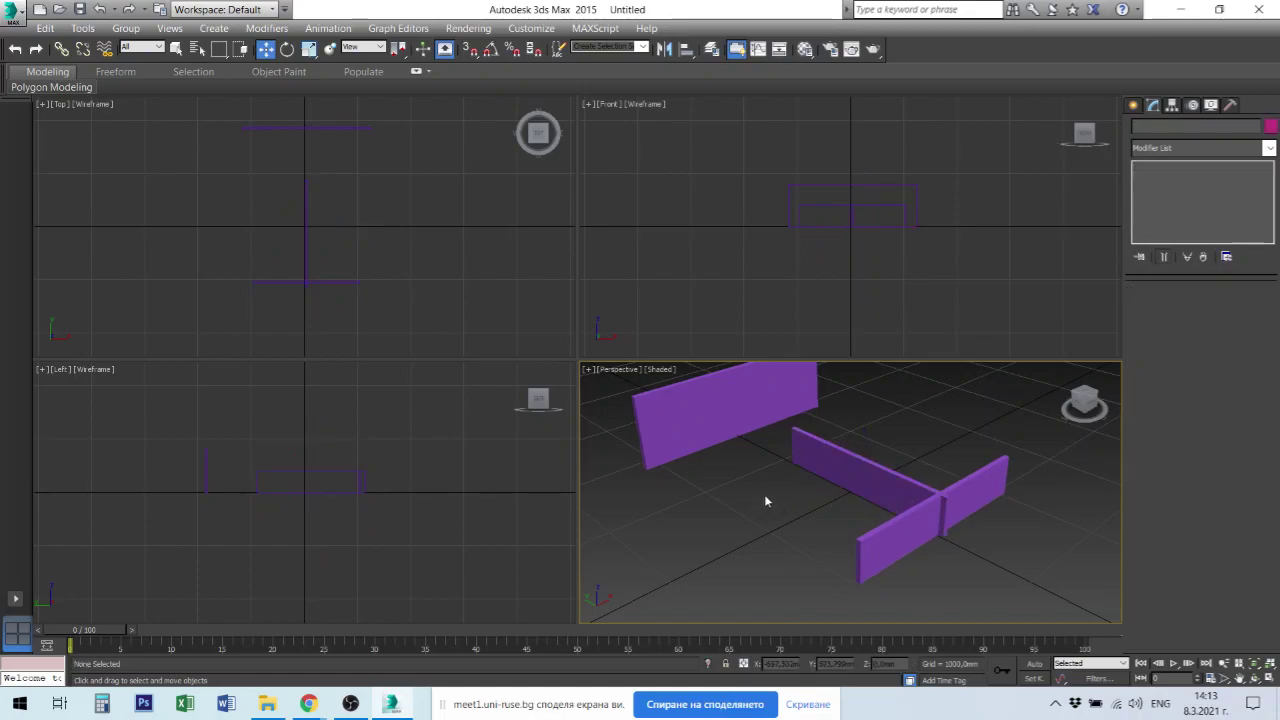
left_click(306, 264)
left_click_drag(279, 242, 328, 227)
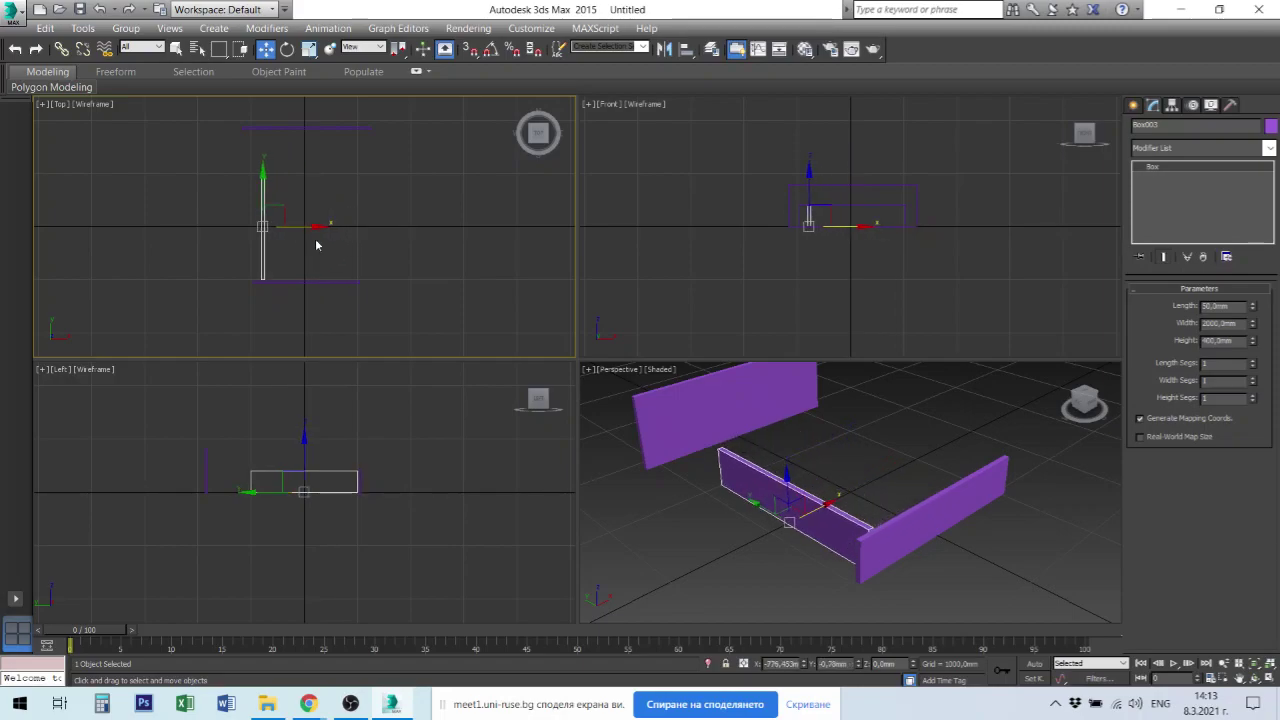
right_click(975, 604)
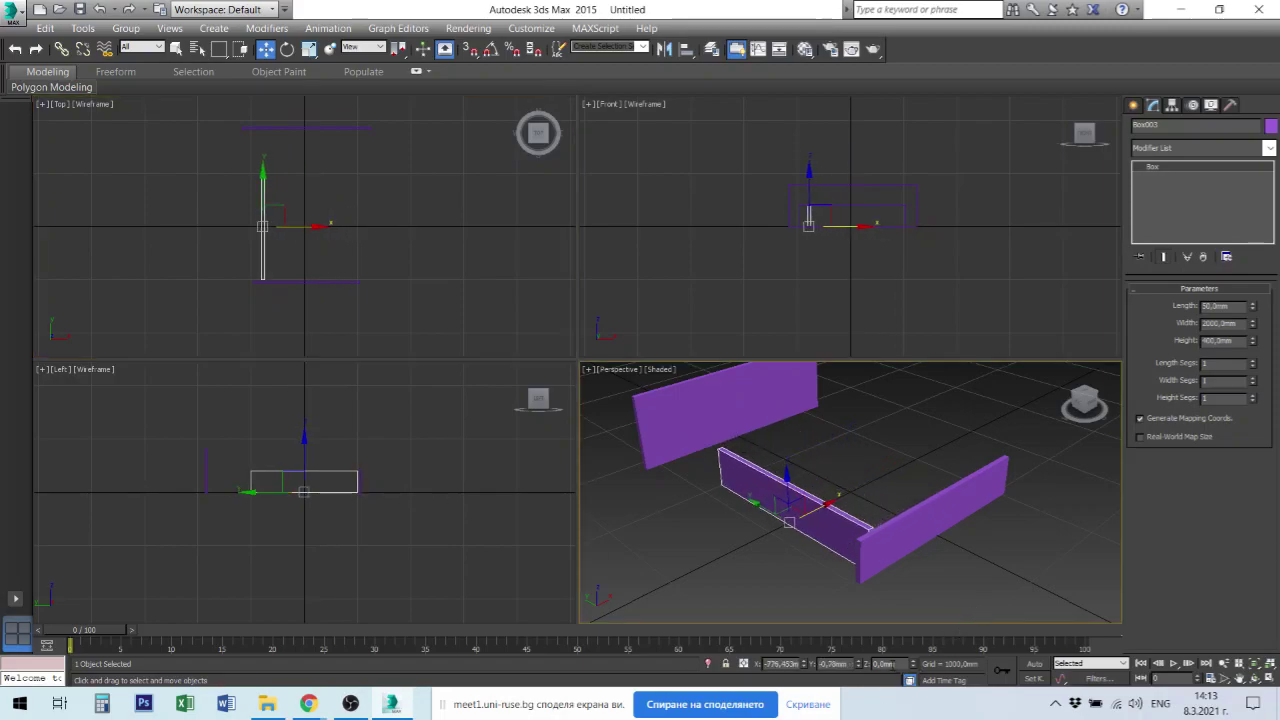
double_click(835, 664)
type("-0")
key("Return")
left_click_drag(768, 664, 806, 670)
type("-1")
key("Return")
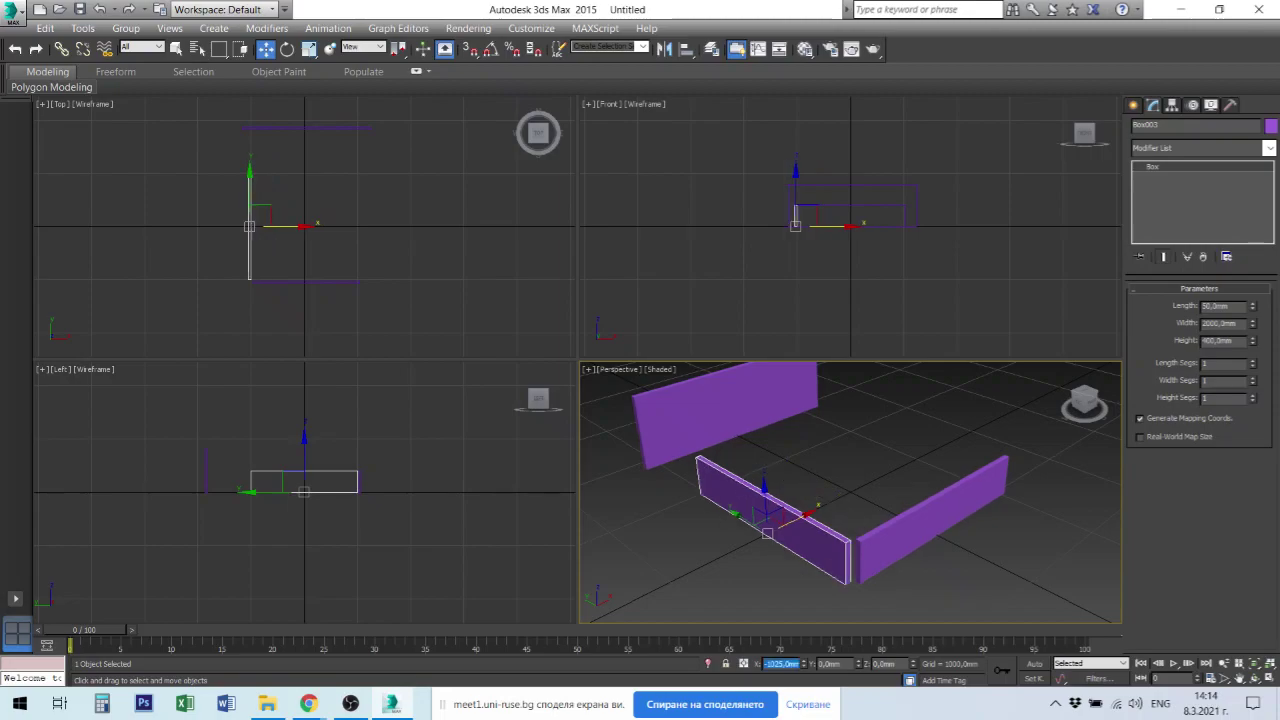
Clone the left side panel as a copy moved along X to the right side of the frame, at about 1190 mm.
left_click(351, 217)
left_click(252, 225)
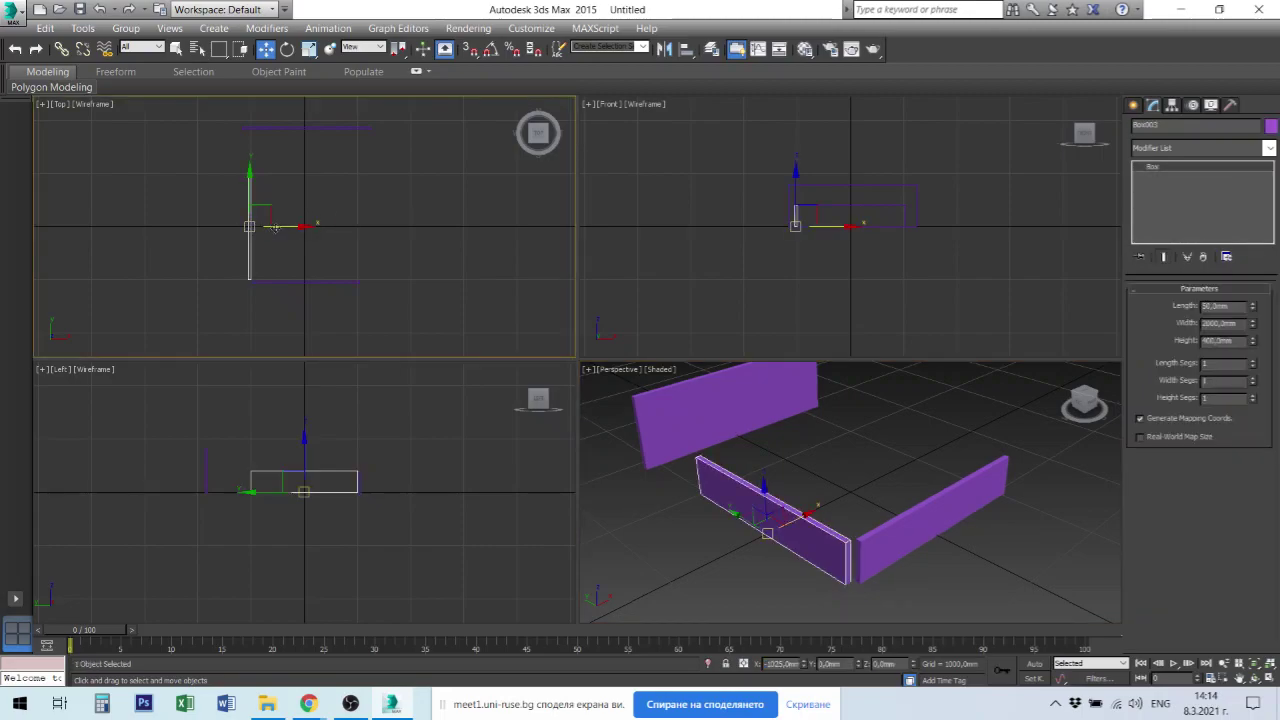
left_click_drag(357, 226, 445, 226, "shift")
left_click(641, 419)
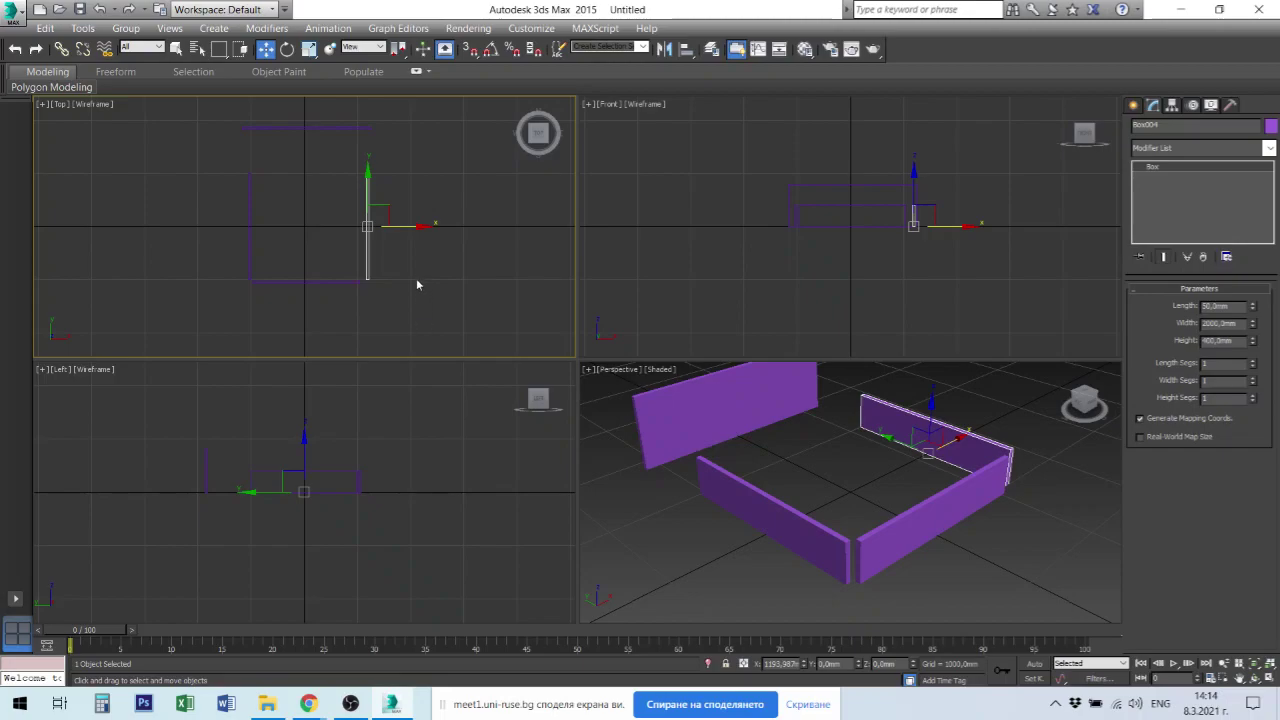
left_click(853, 479)
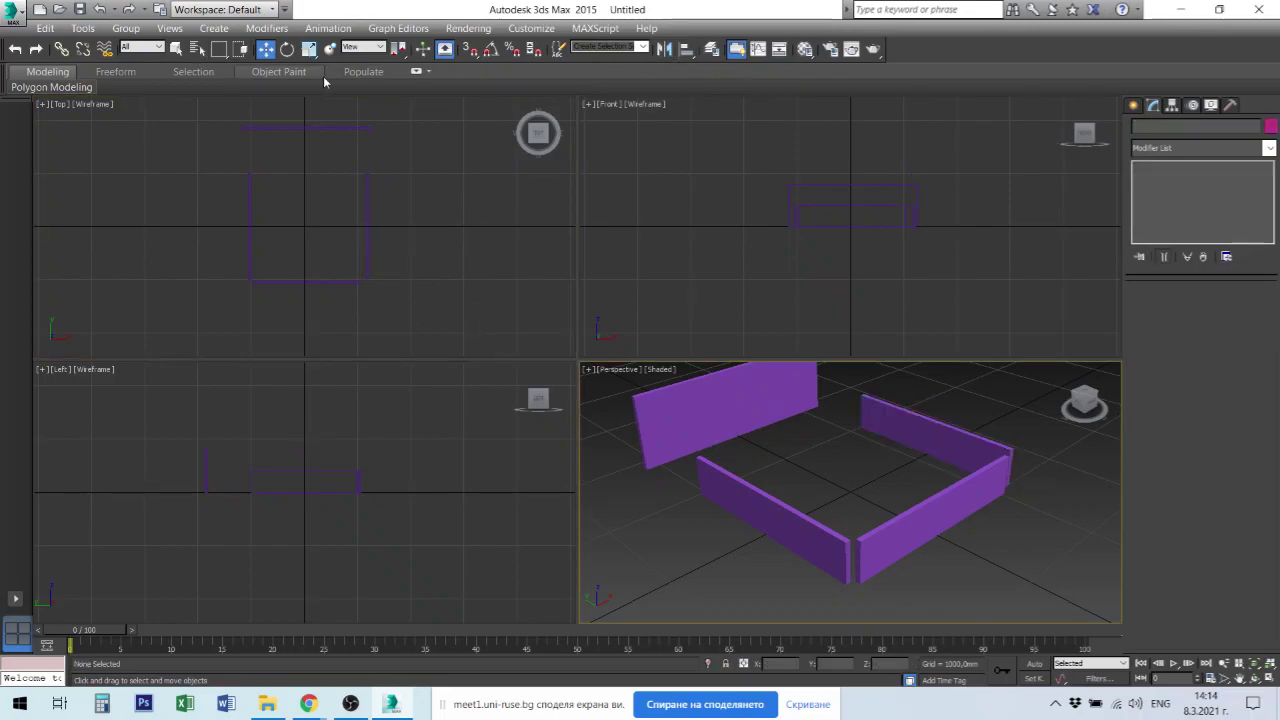
Create a thin base box inside the frame in the Top view, about 2343 mm long and 1691 mm wide.
left_click(1135, 107)
left_click(1166, 204)
left_click_drag(263, 149, 353, 273)
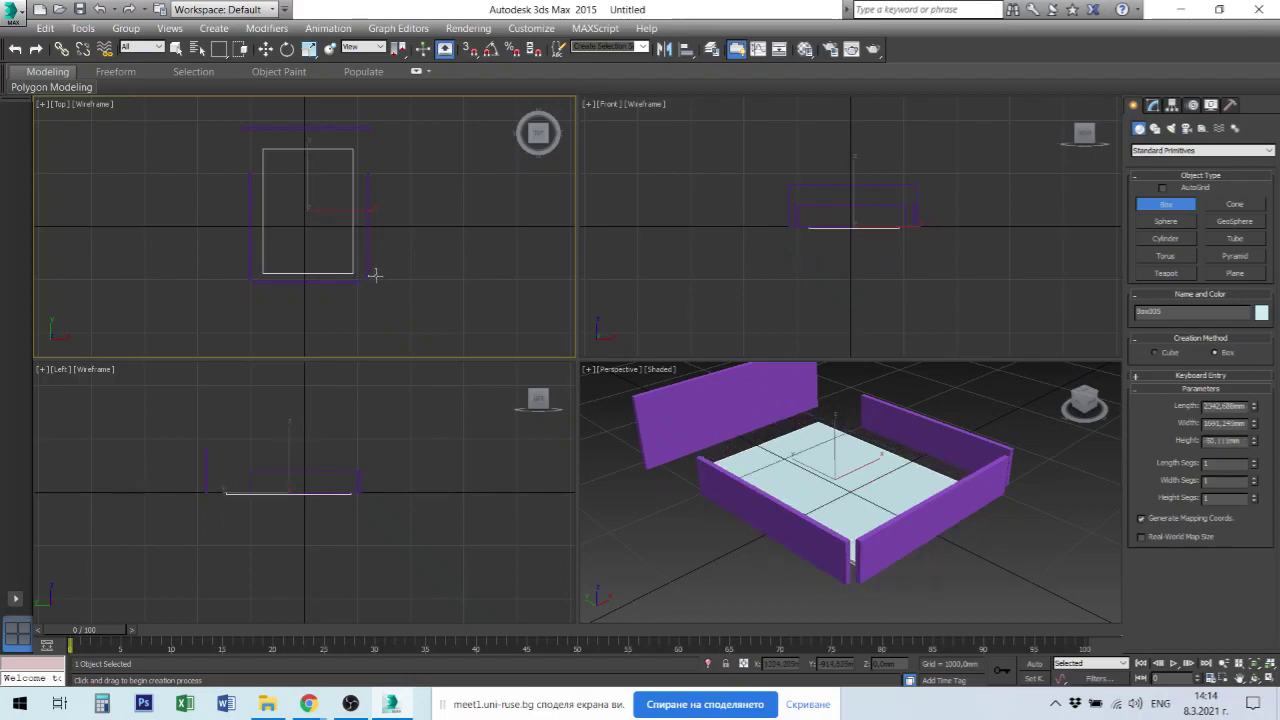
left_click(376, 270)
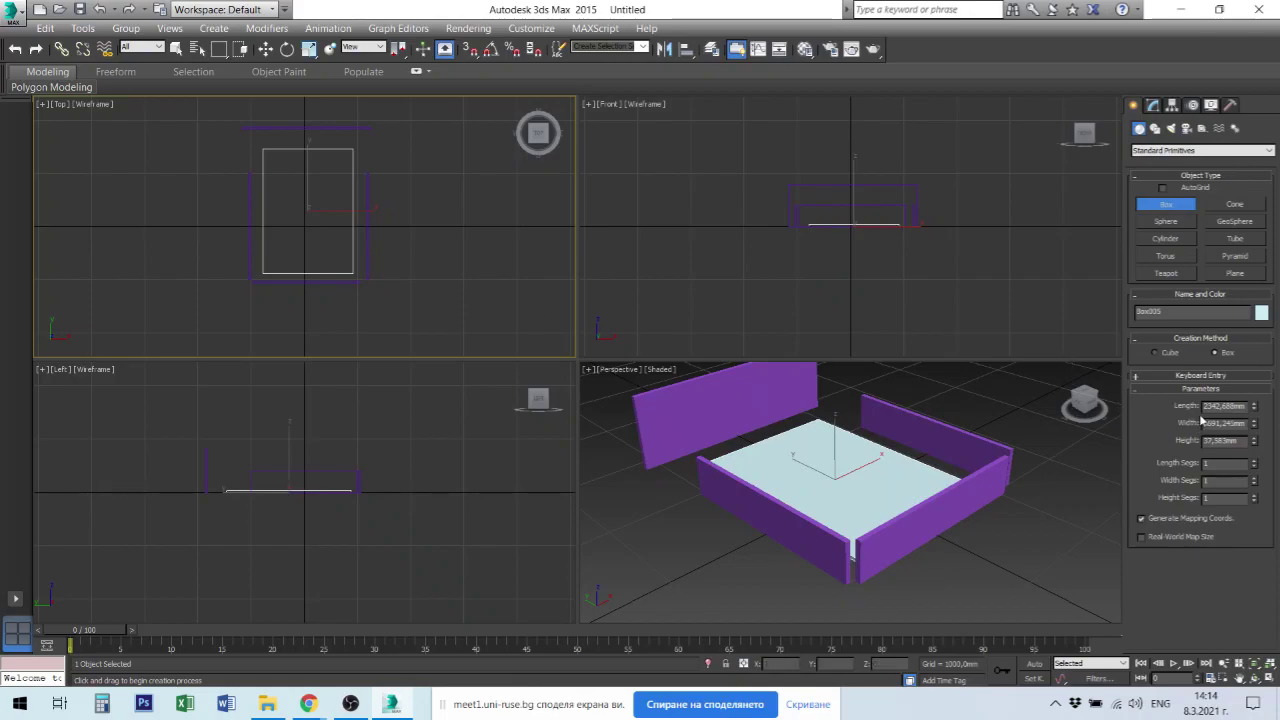
Set the base box's height to 25 mm, length to 2000 mm and width to 1950 mm.
double_click(1220, 440)
type("25")
key("Return")
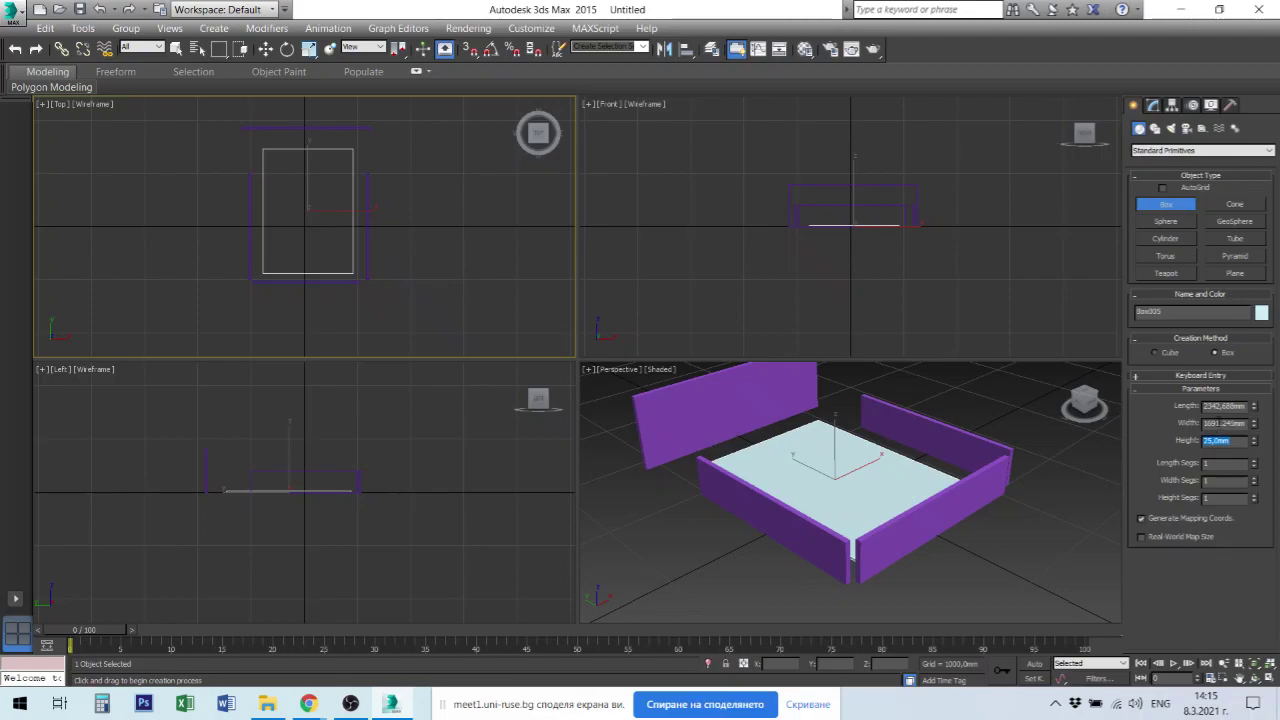
left_click(1215, 406)
type("200")
key("Return")
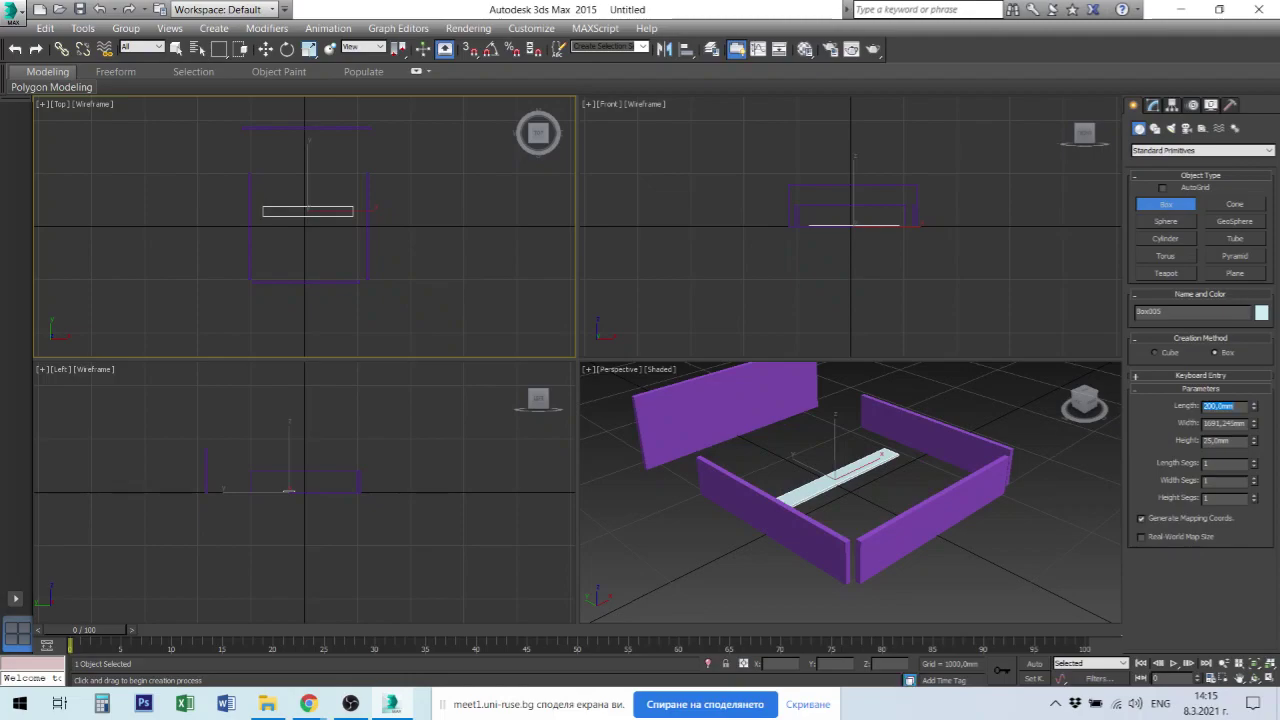
type("2000")
key("Return")
key("Tab")
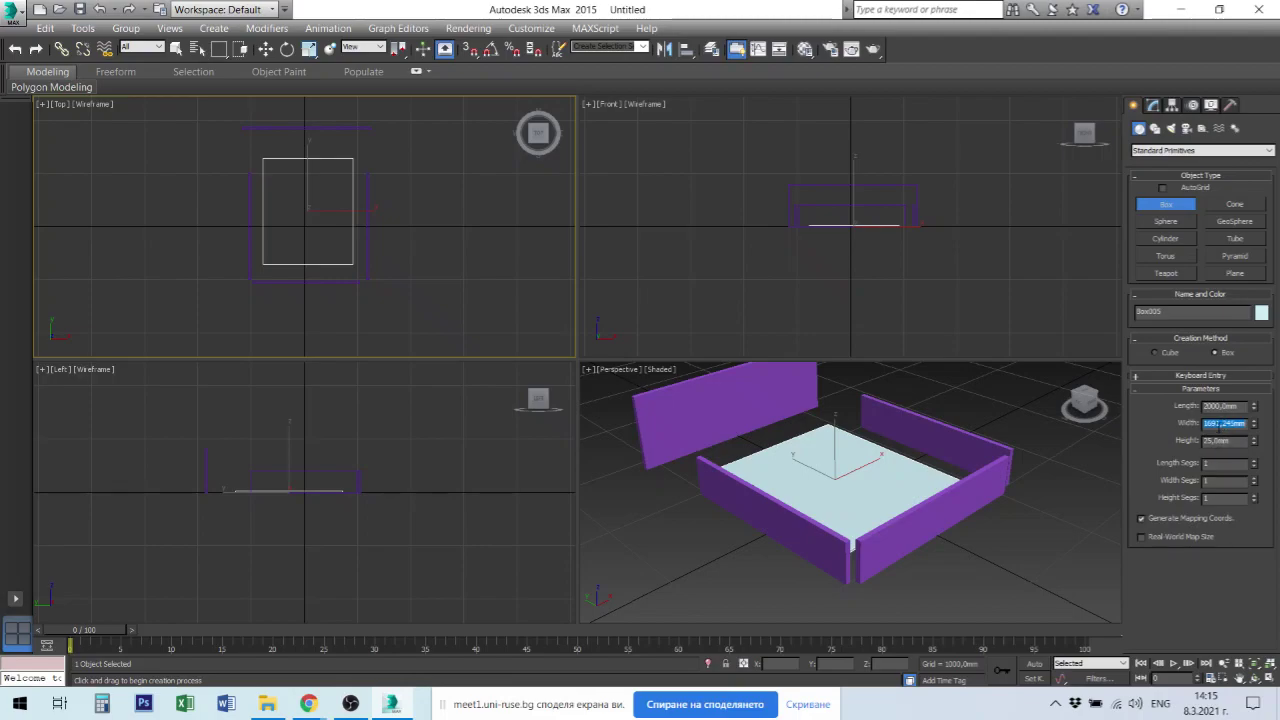
type("1959")
key("Return")
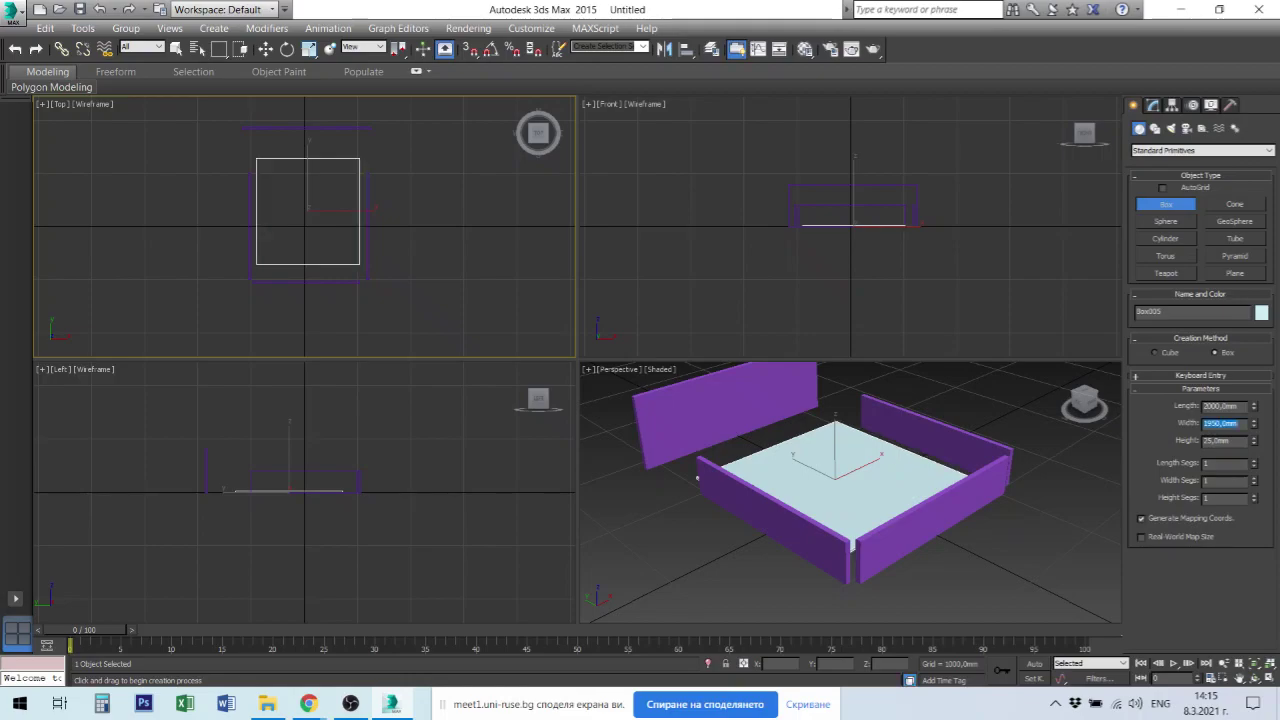
Set the left side panel's length parameter to 25 mm to make it thinner.
left_click(896, 393)
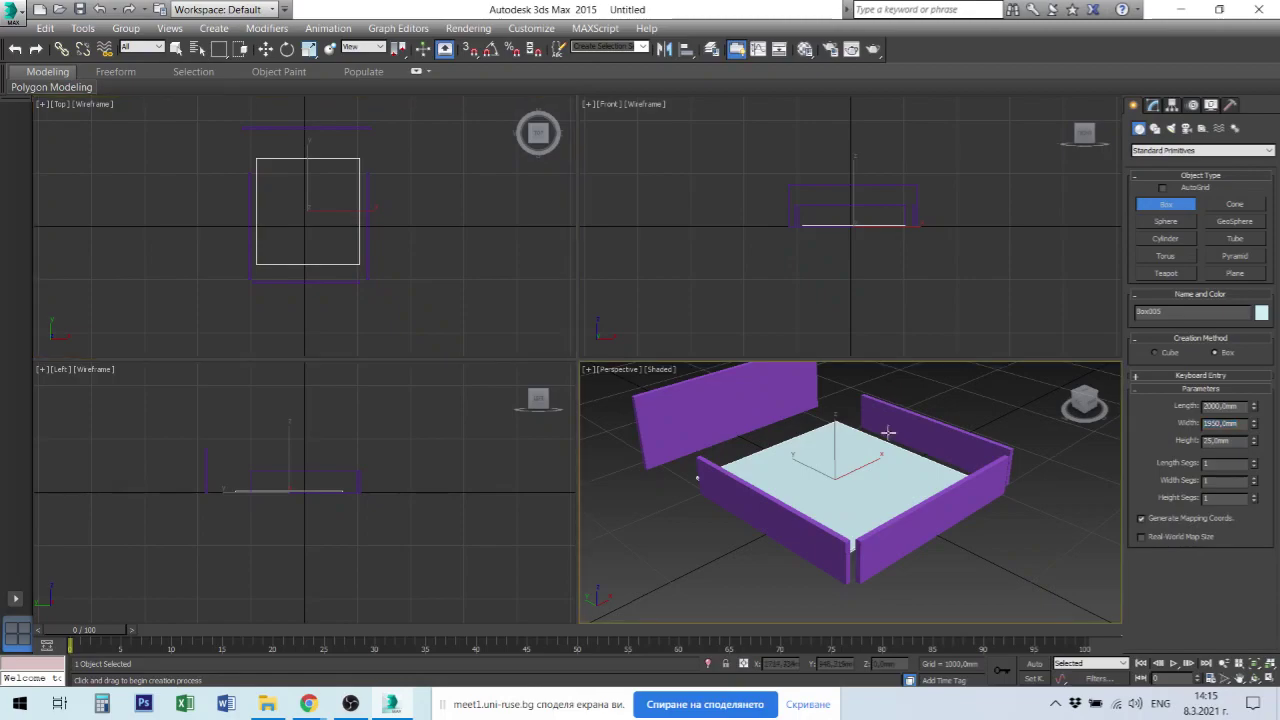
key("w")
left_click(799, 516)
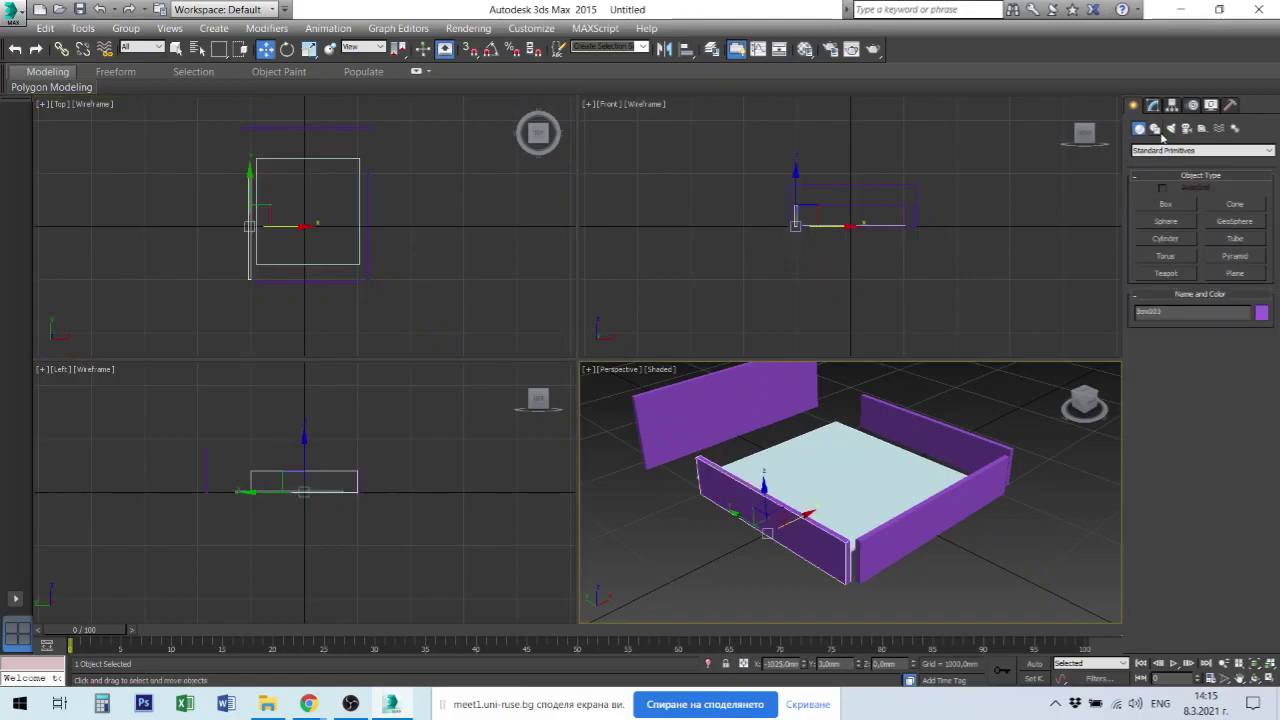
left_click(1153, 105)
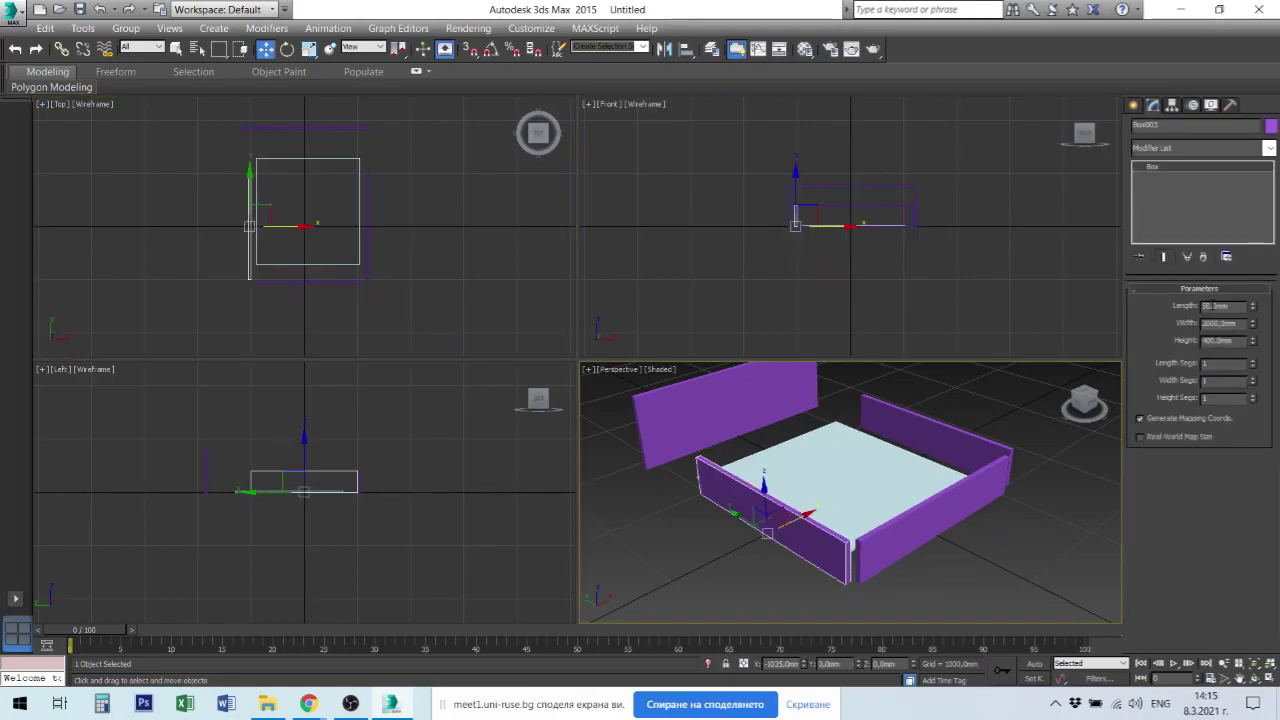
double_click(1220, 306)
type("25")
key("Return")
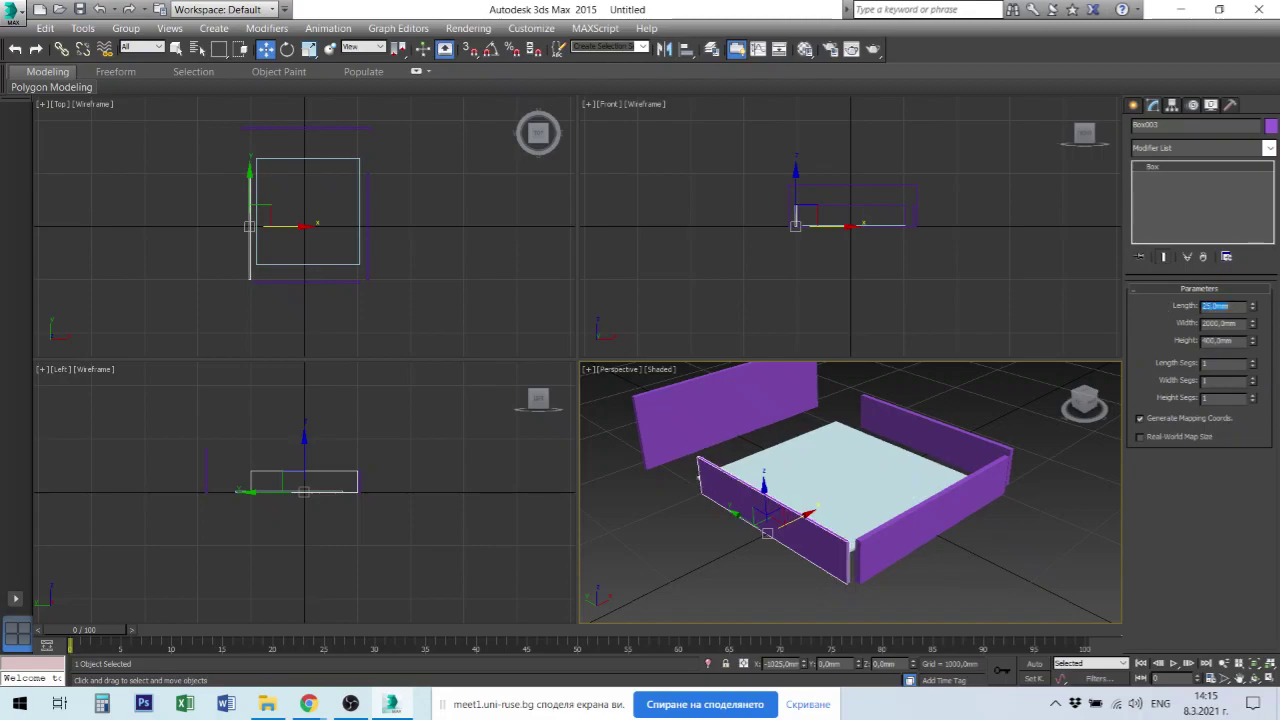
Set the foot panel's length parameter to 25 mm.
left_click(943, 507)
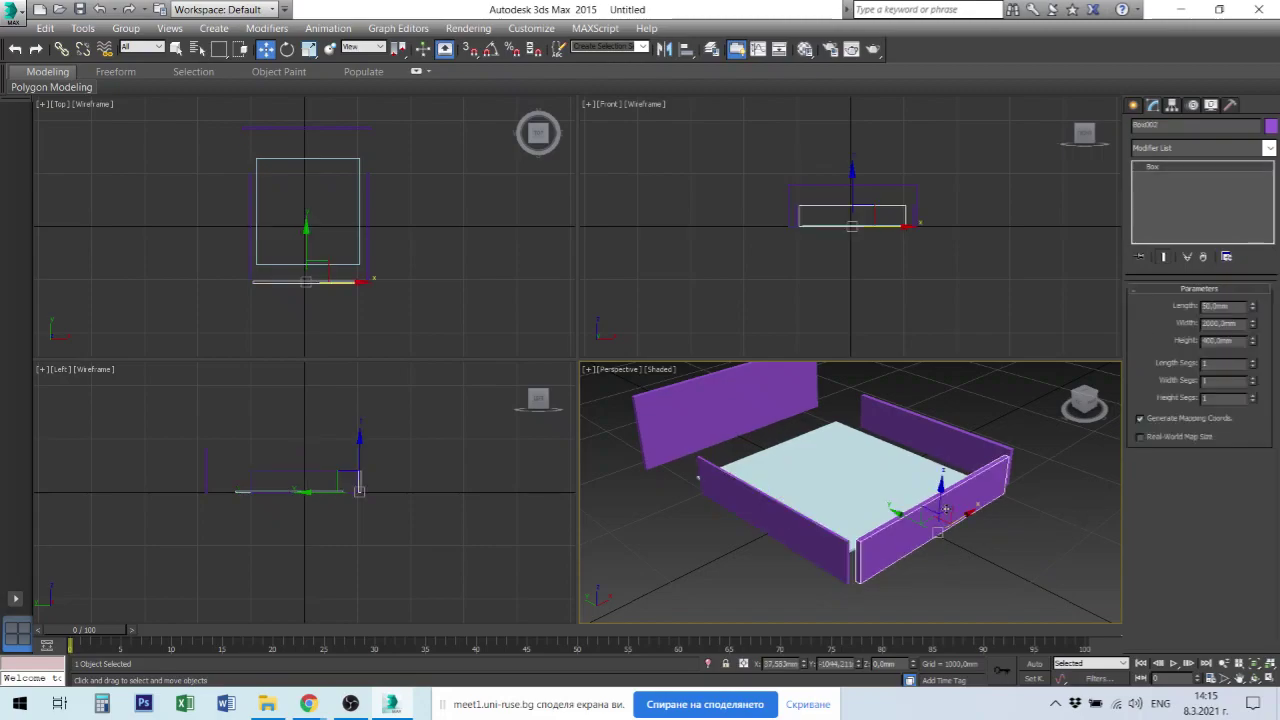
double_click(1215, 306)
type("25")
key("Return")
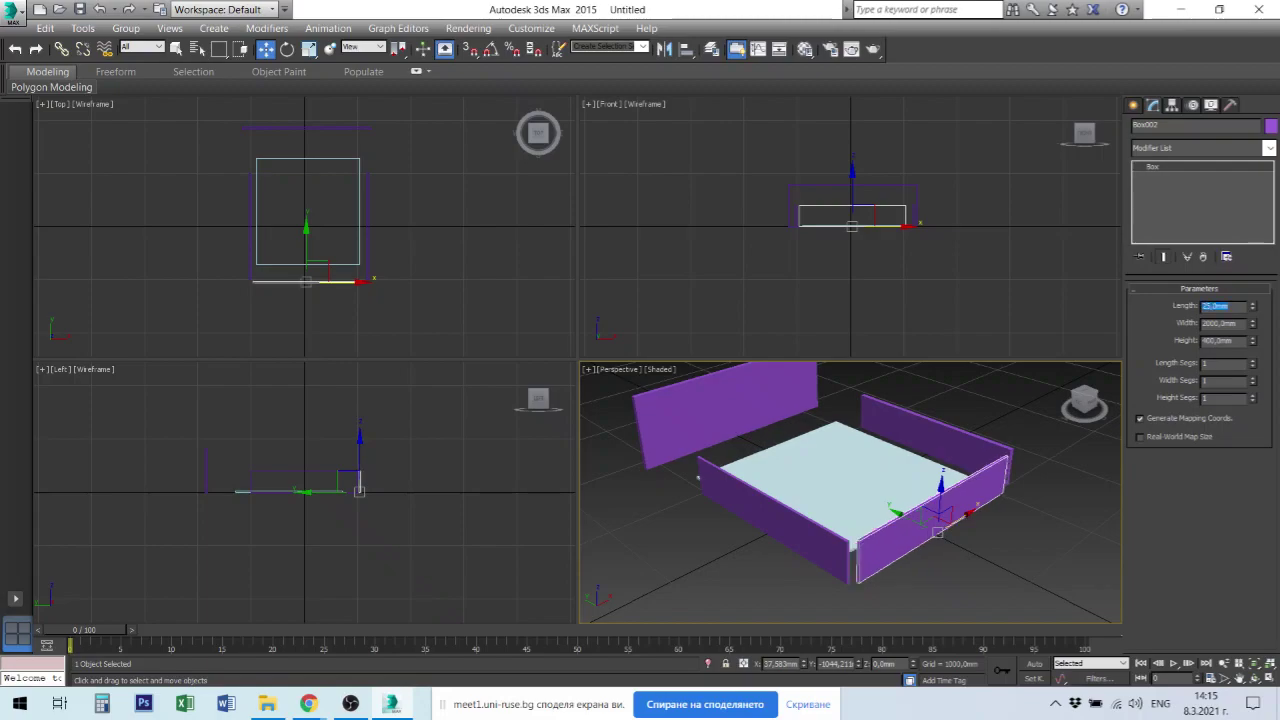
Set the right side panel's length parameter to 25 mm.
left_click(948, 438)
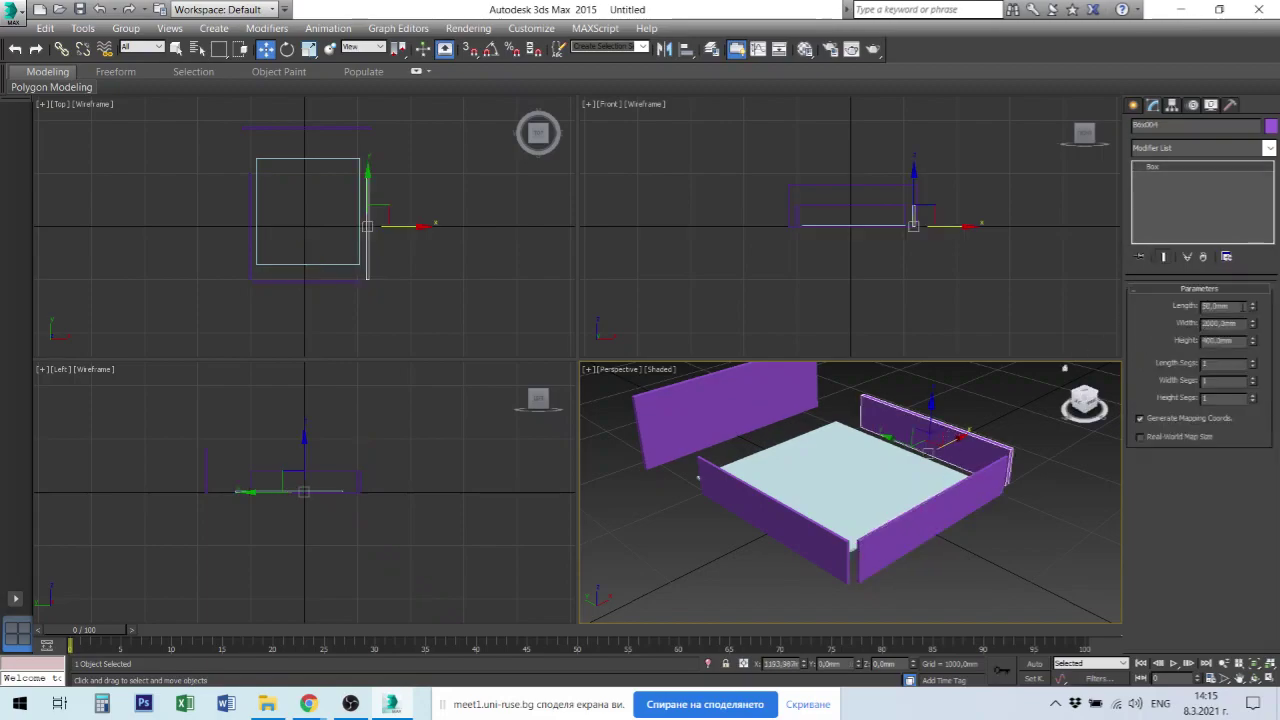
double_click(1243, 306)
type("25")
key("Return")
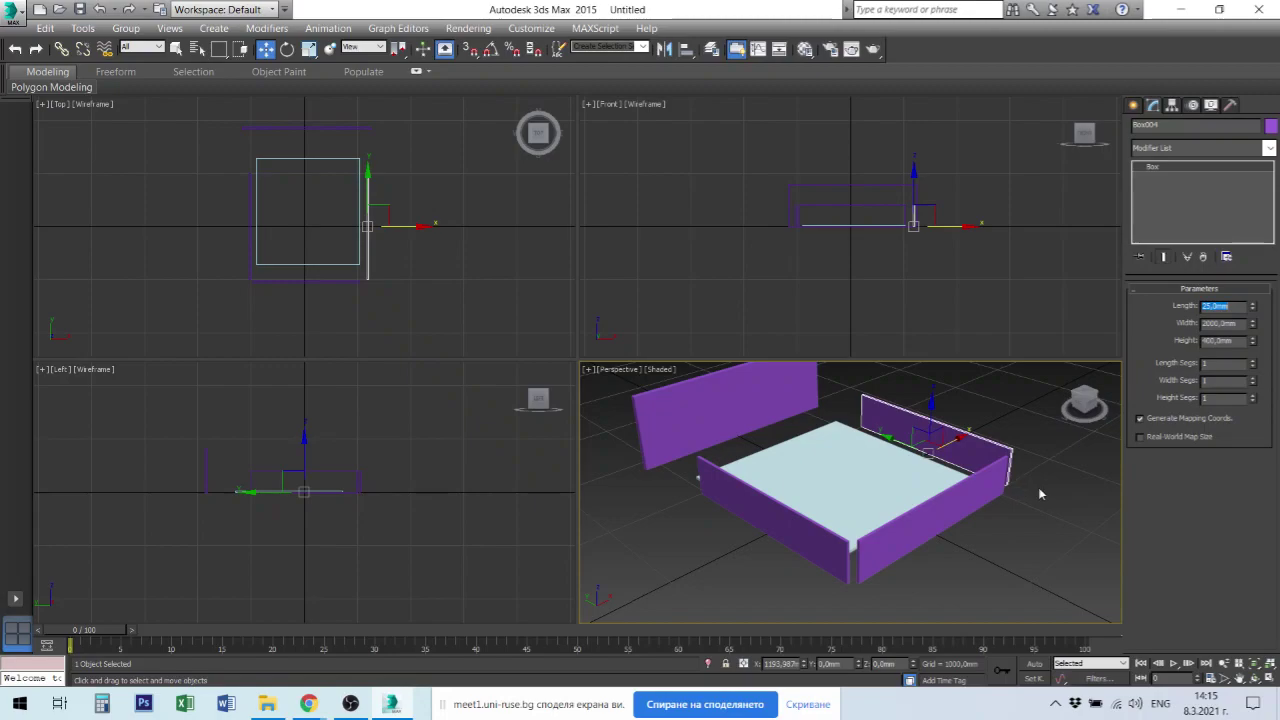
Center the base board on the origin at X 0 mm and Y 0 mm.
left_click(866, 447)
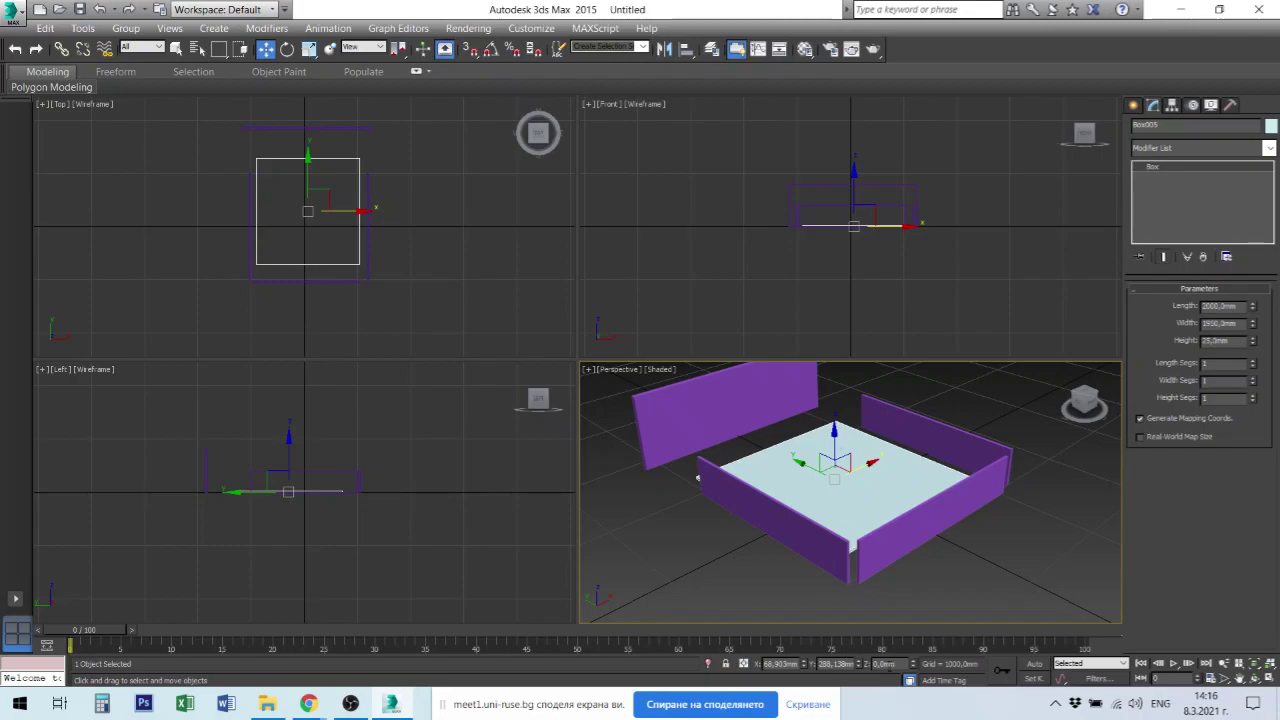
double_click(835, 664)
type("0")
double_click(780, 664)
type("0")
key("Return")
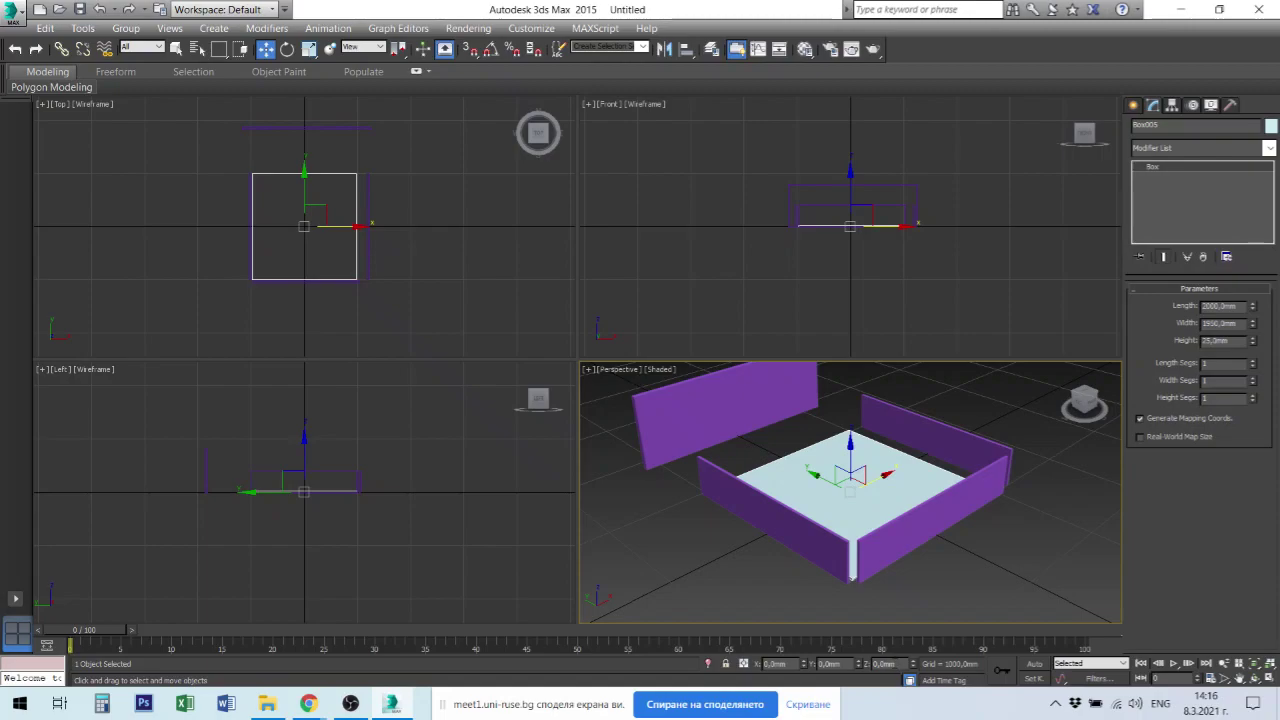
Raise the base board to Z 250 mm and deselect it.
left_click(884, 663)
type("250")
key("Return")
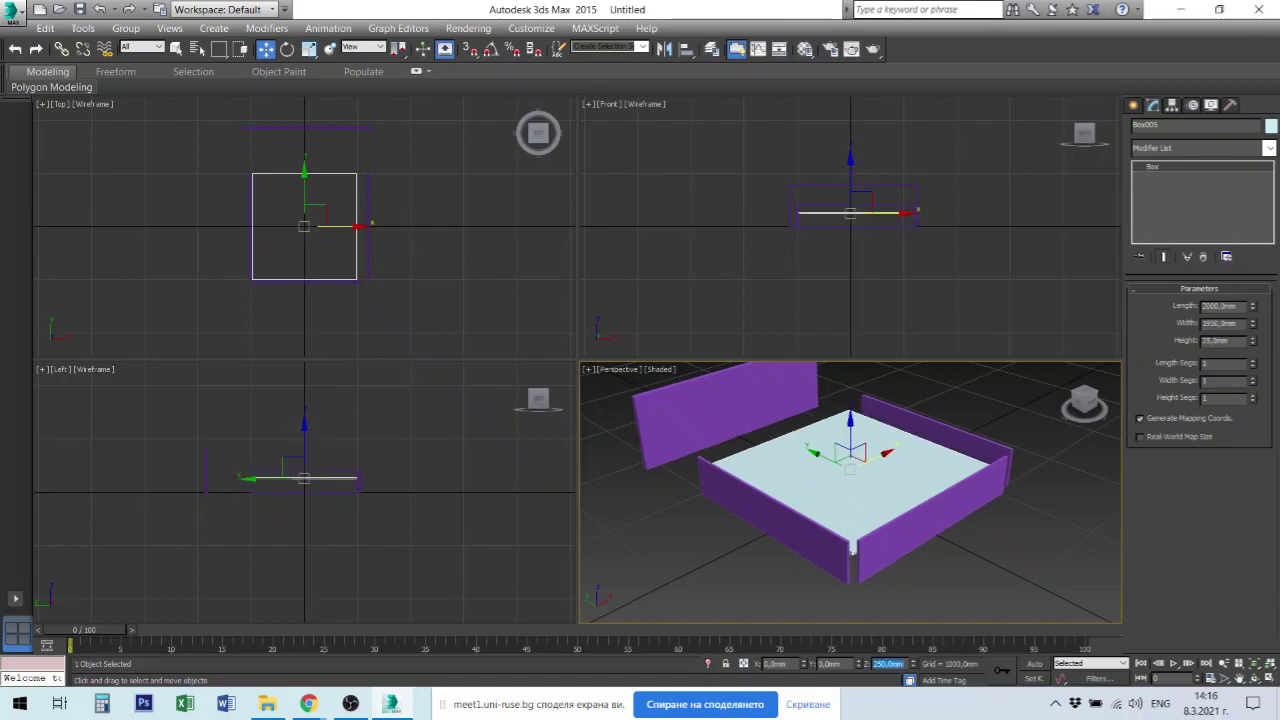
left_click(1014, 546)
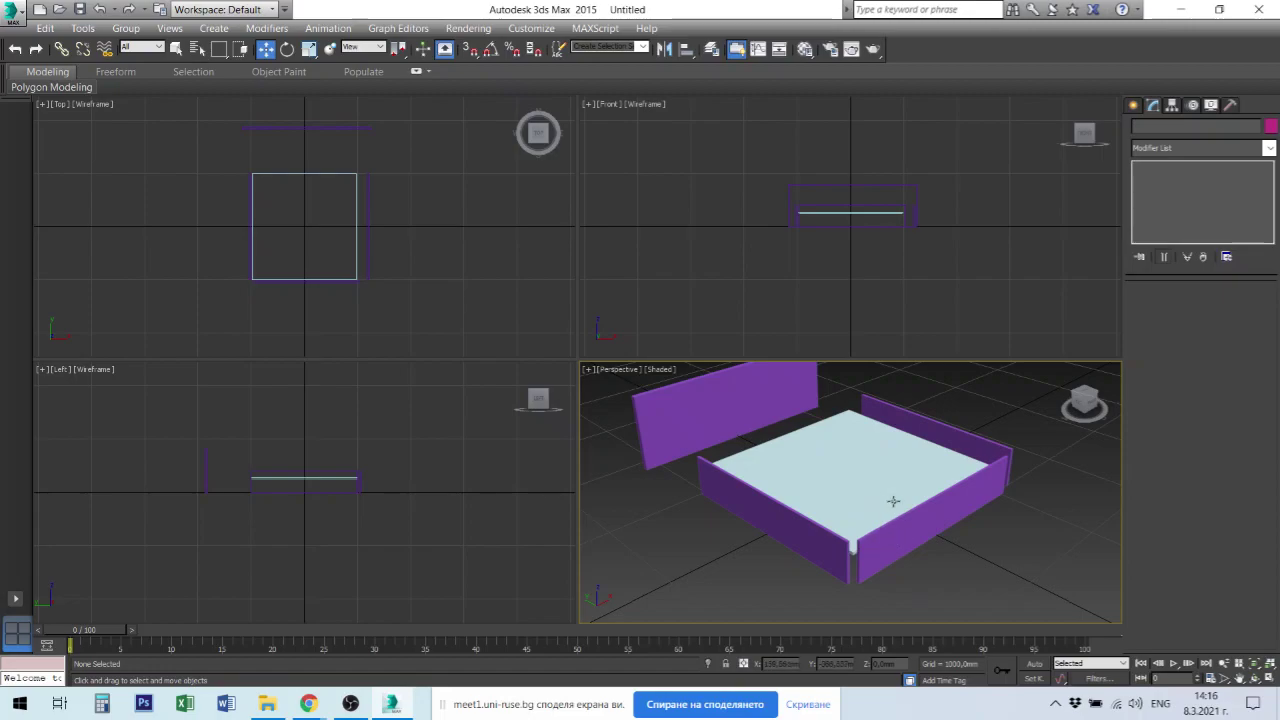
Align the headboard to the base board in Y position only, maximum to maximum, and apply it.
left_click(738, 412)
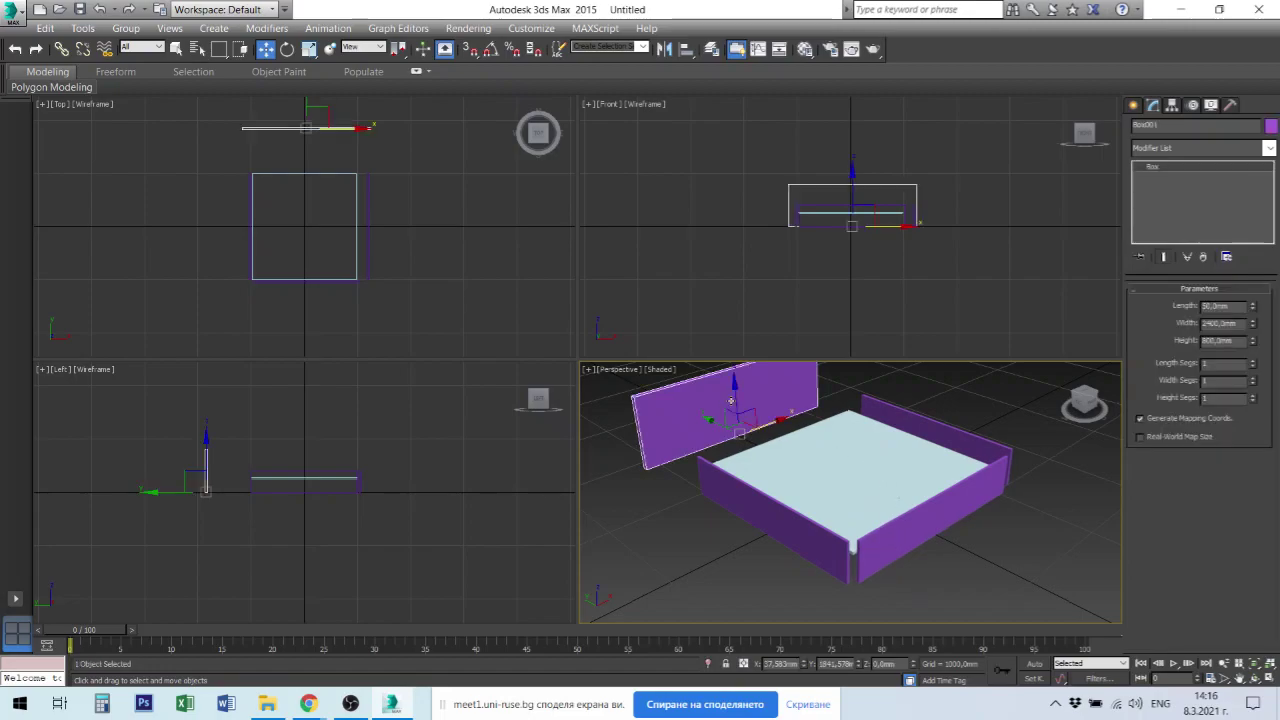
left_click(687, 50)
left_click(865, 462)
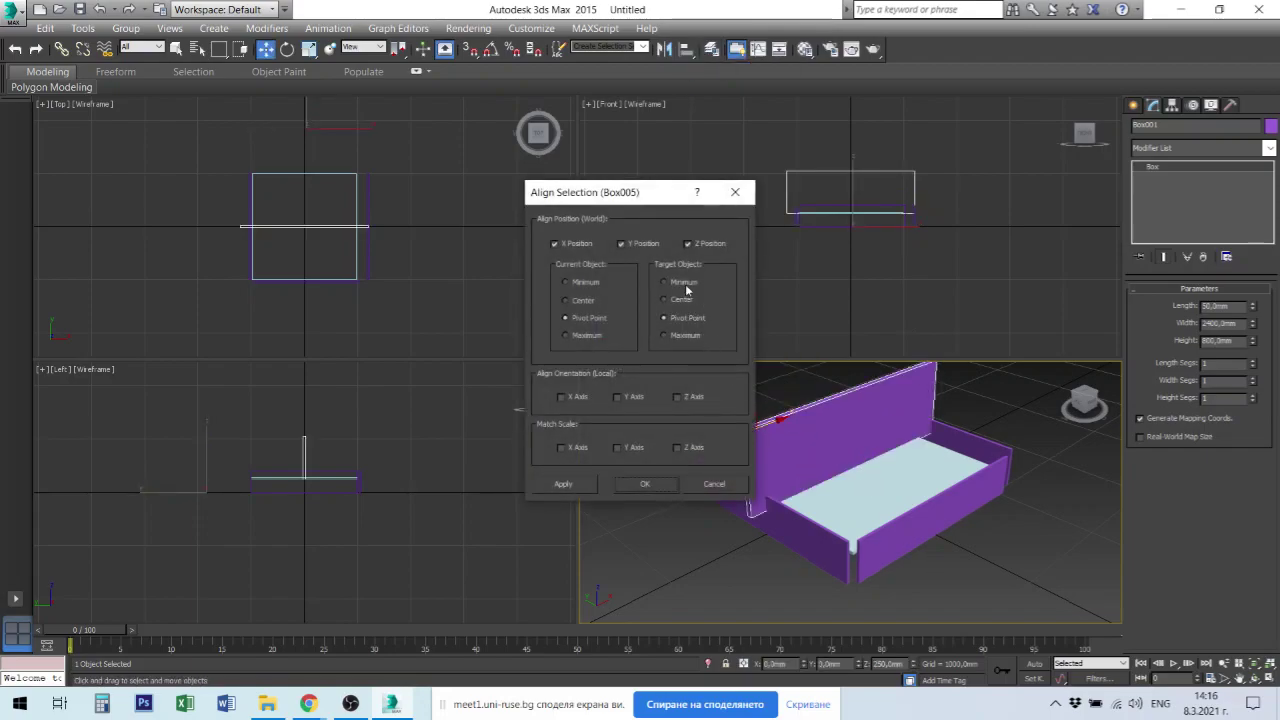
left_click(705, 249)
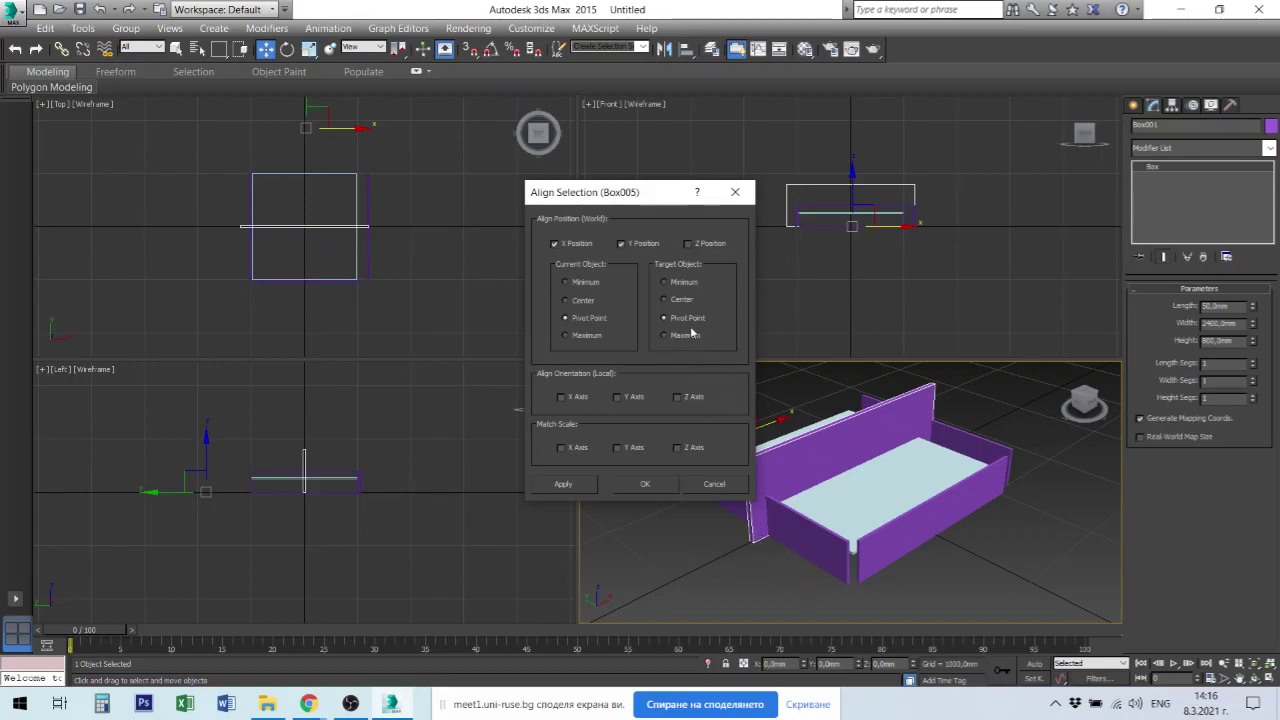
left_click(621, 243)
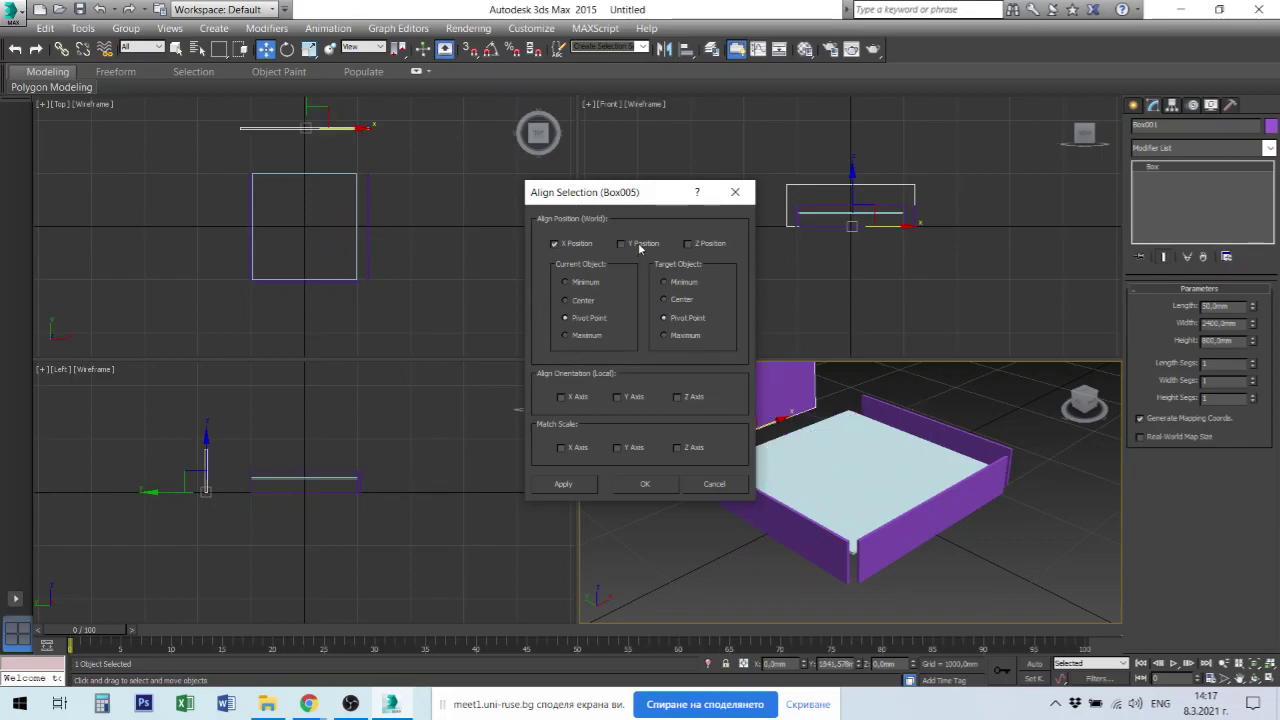
left_click(584, 284)
left_click(683, 290)
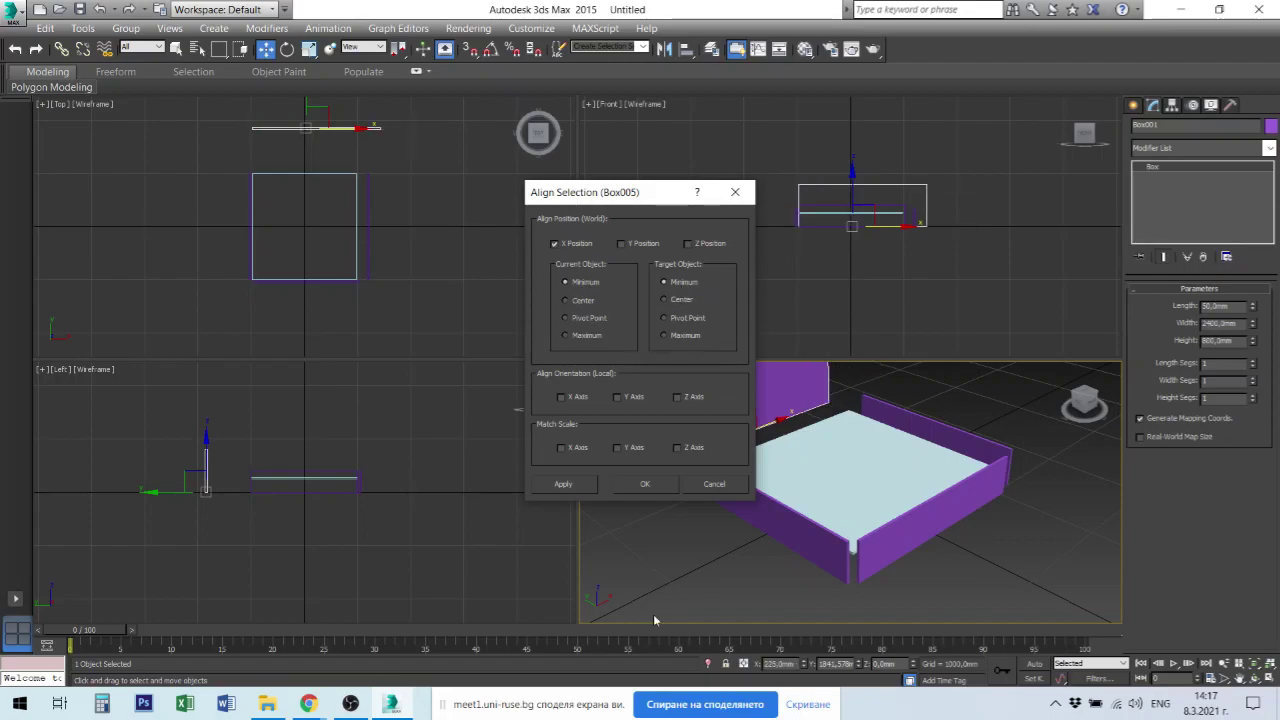
left_click(574, 338)
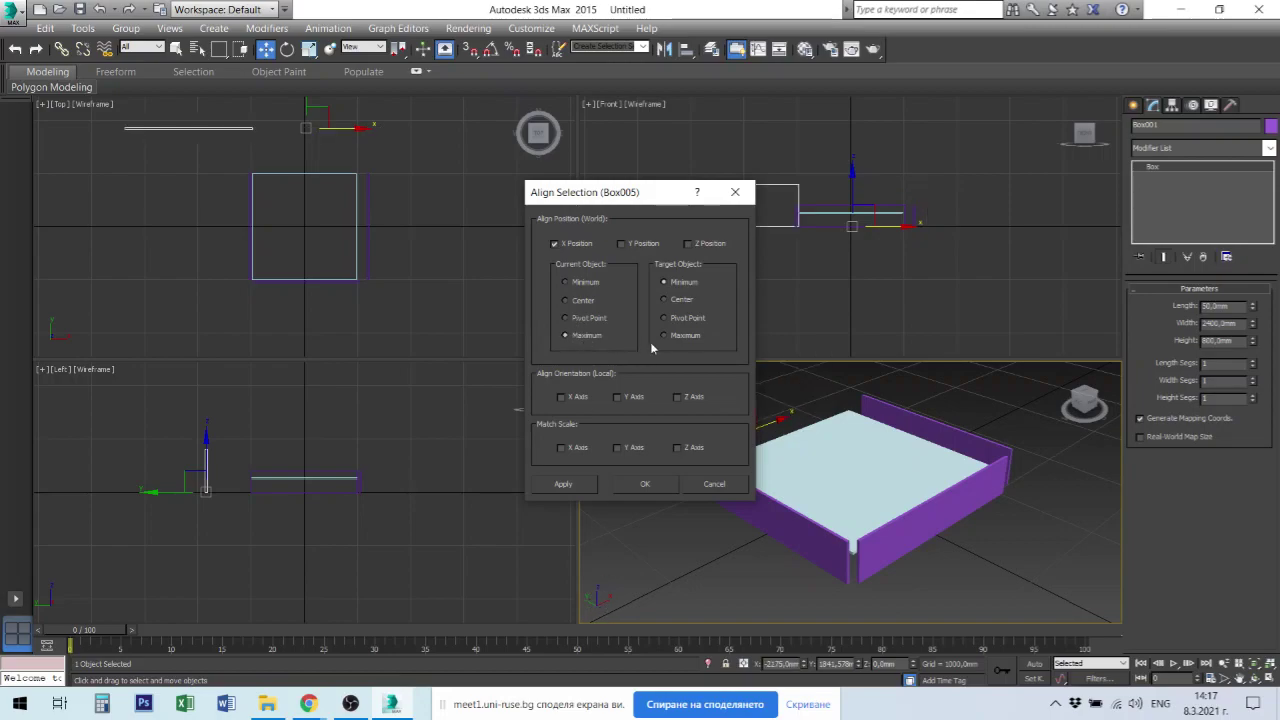
left_click(684, 336)
left_click(621, 244)
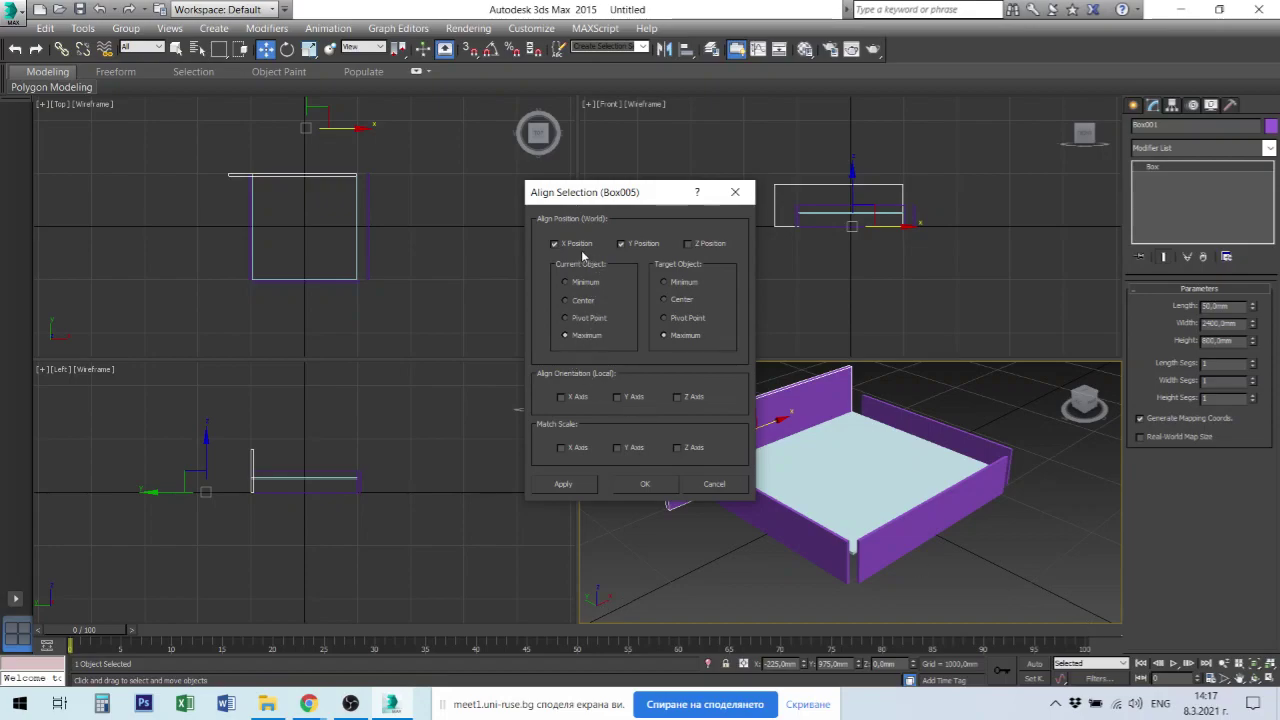
left_click(556, 244)
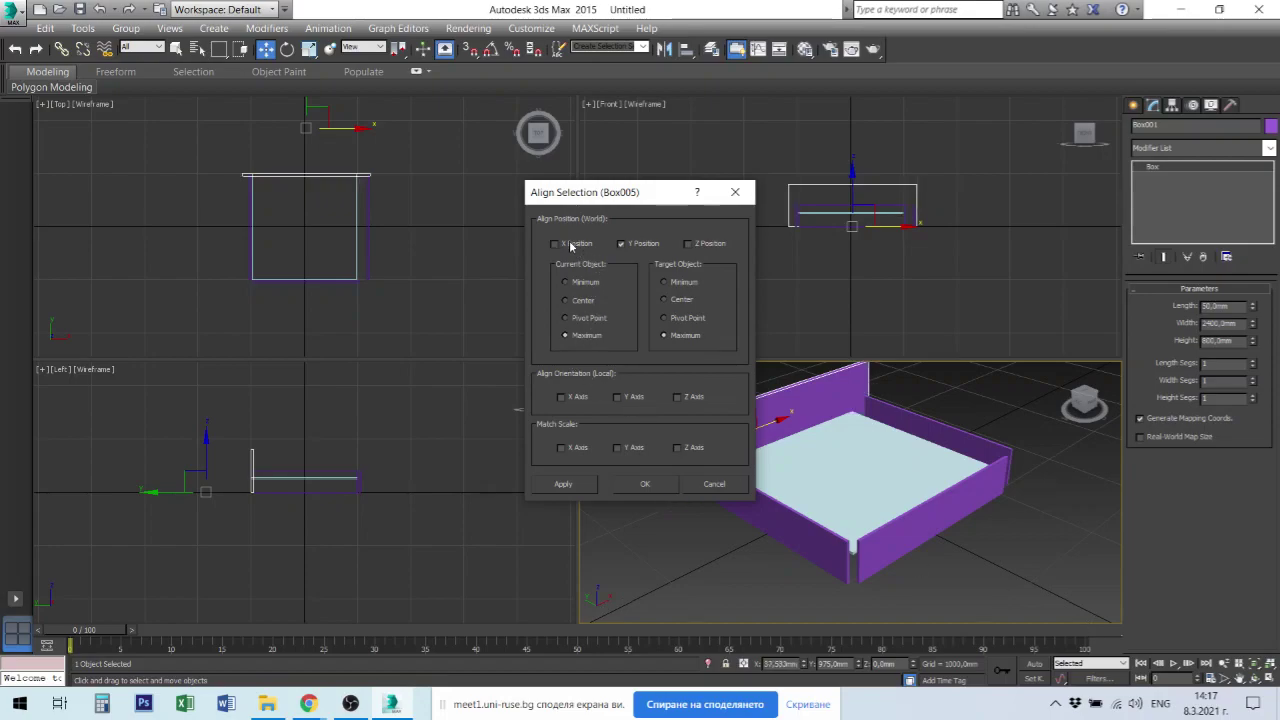
left_click(563, 484)
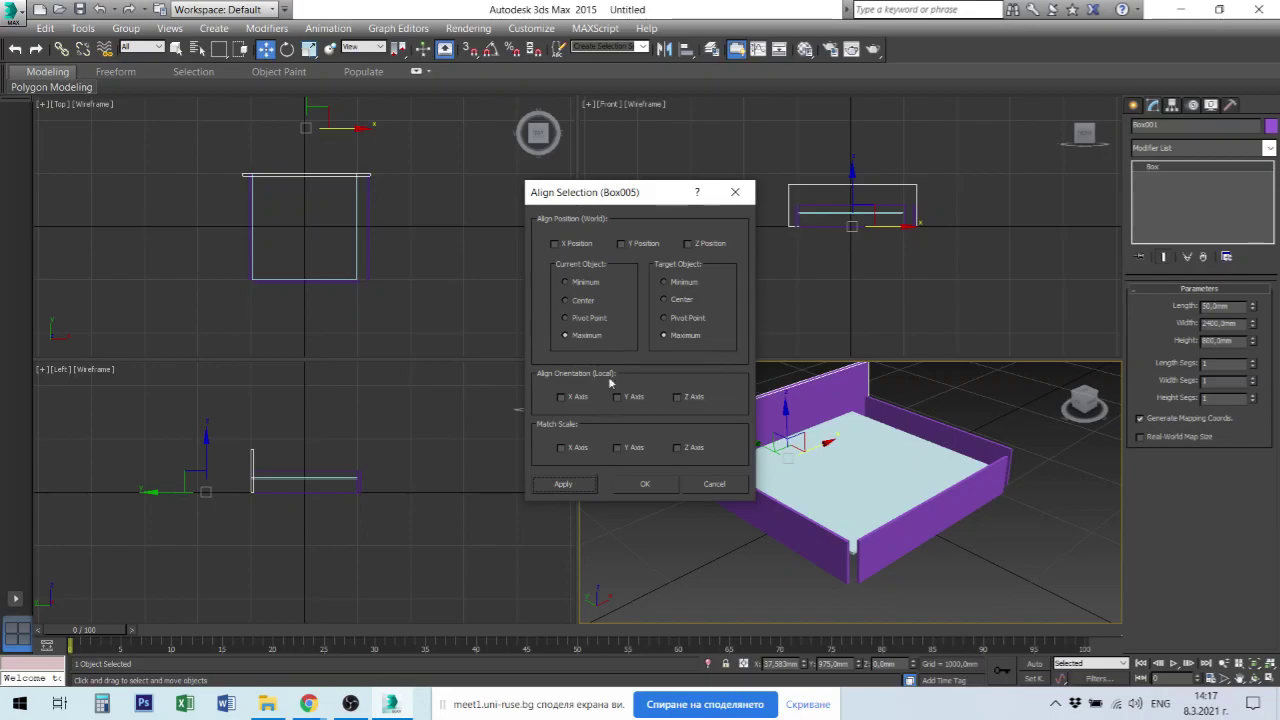
Align the headboard to the base board in X position, center to center, and finish the alignment.
left_click(685, 306)
left_click(590, 303)
left_click(563, 250)
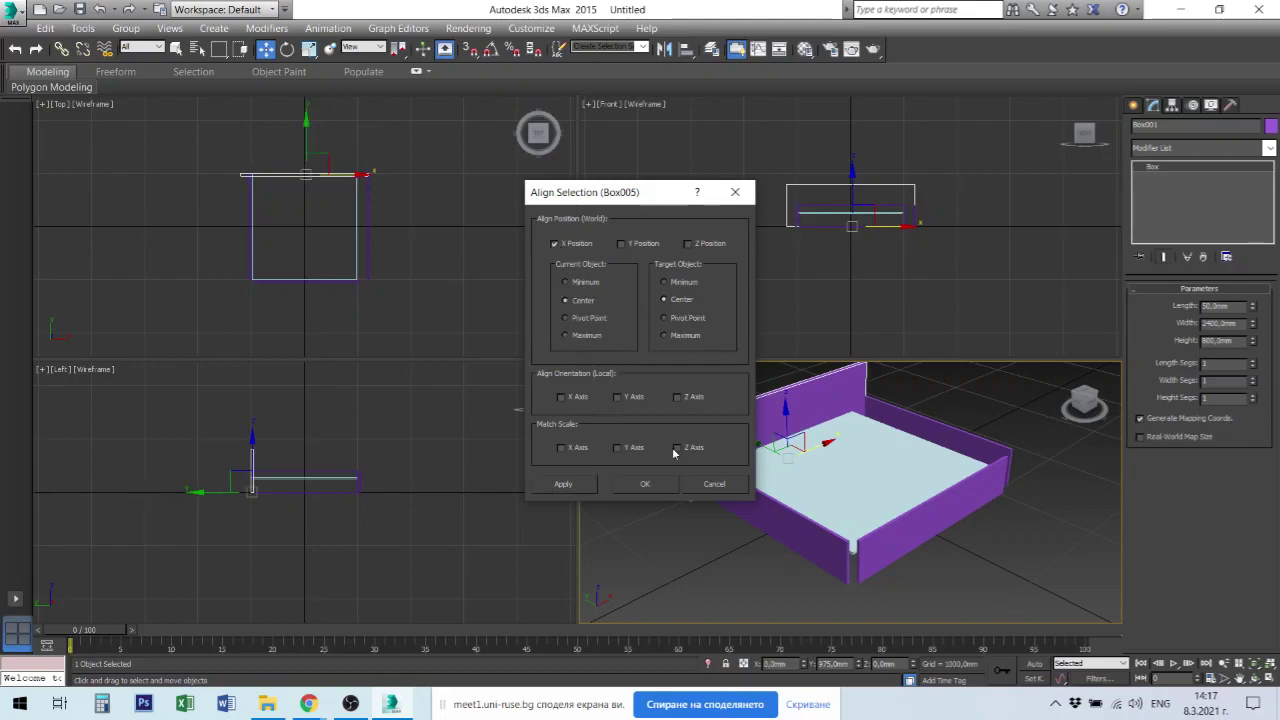
left_click(552, 489)
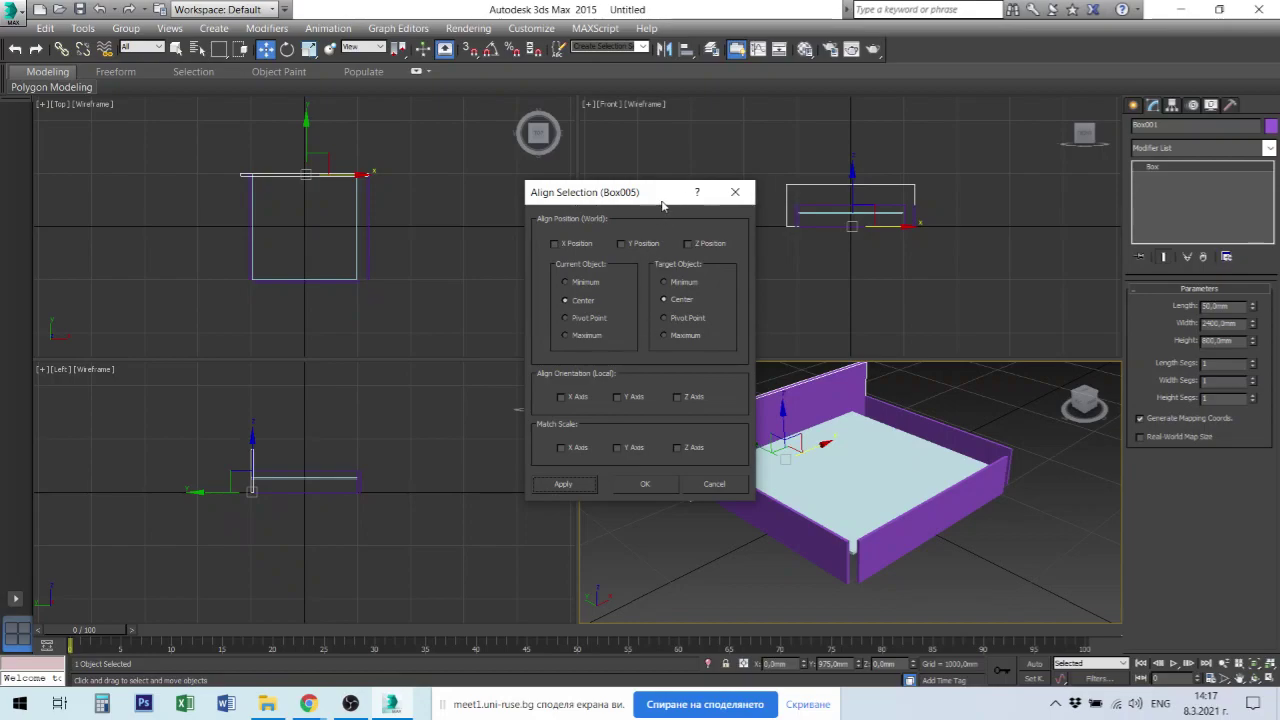
left_click_drag(669, 206, 467, 247)
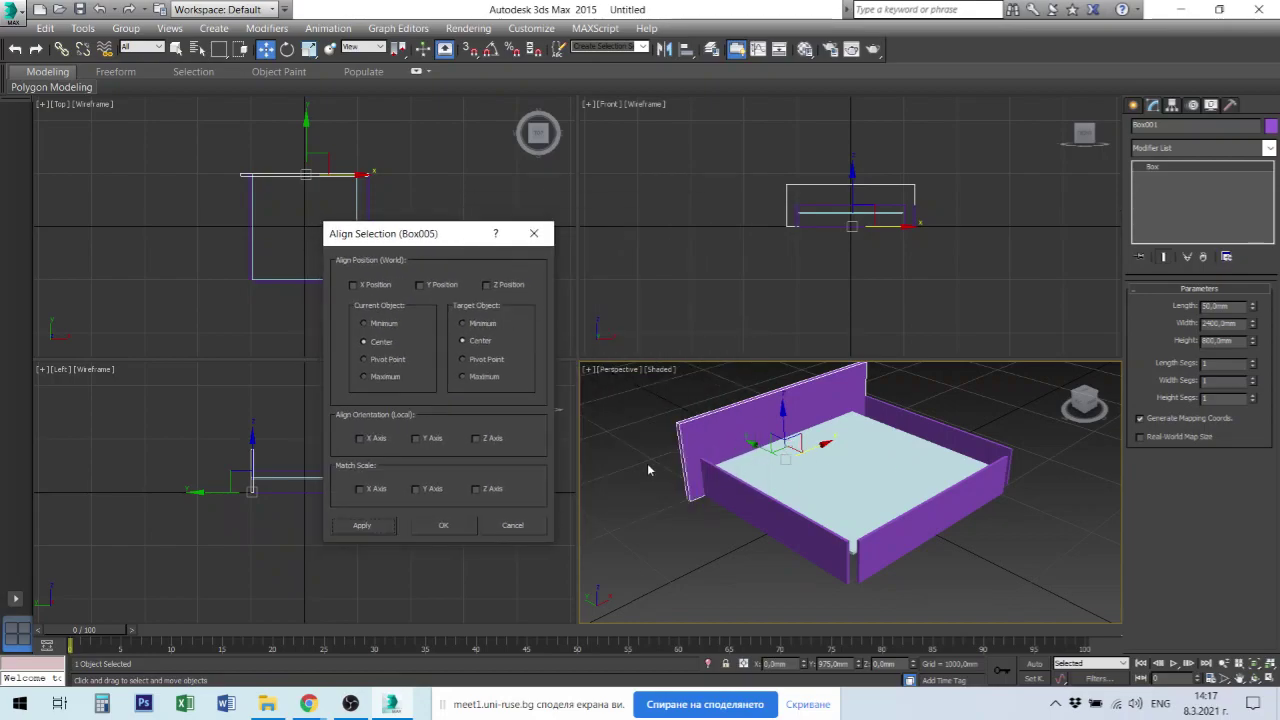
left_click(476, 532)
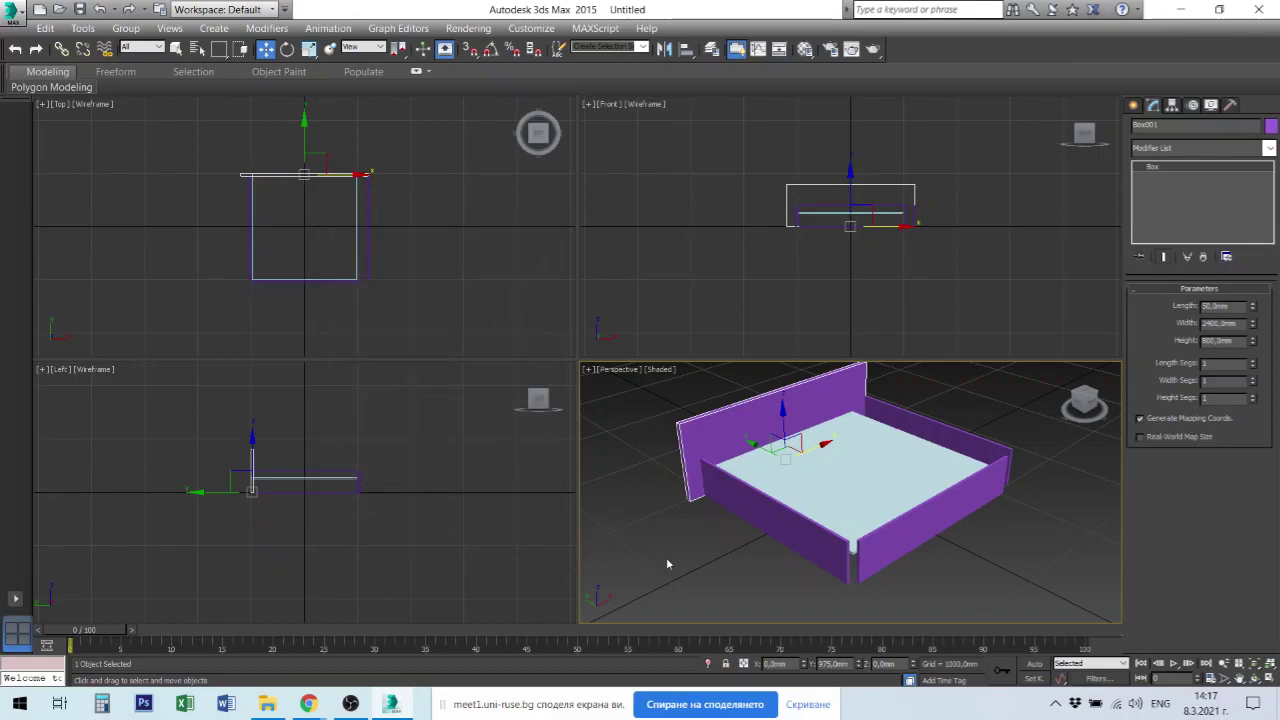
left_click(954, 440)
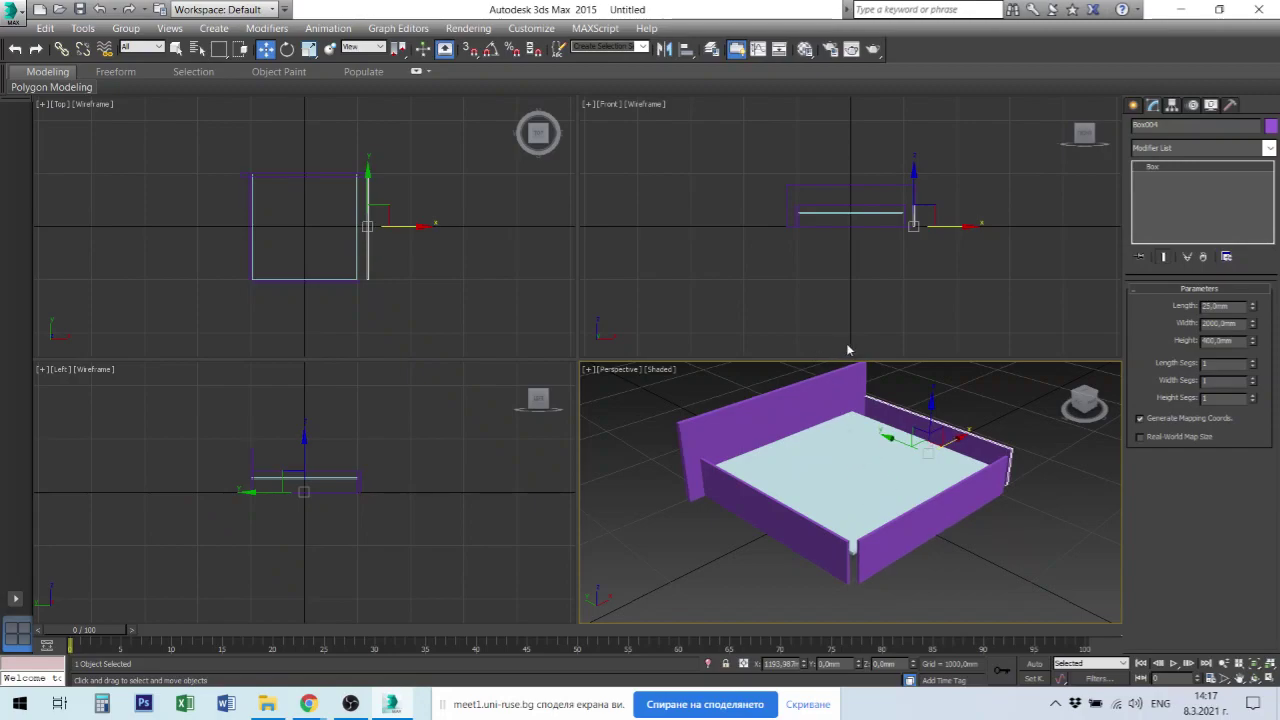
left_click(885, 484)
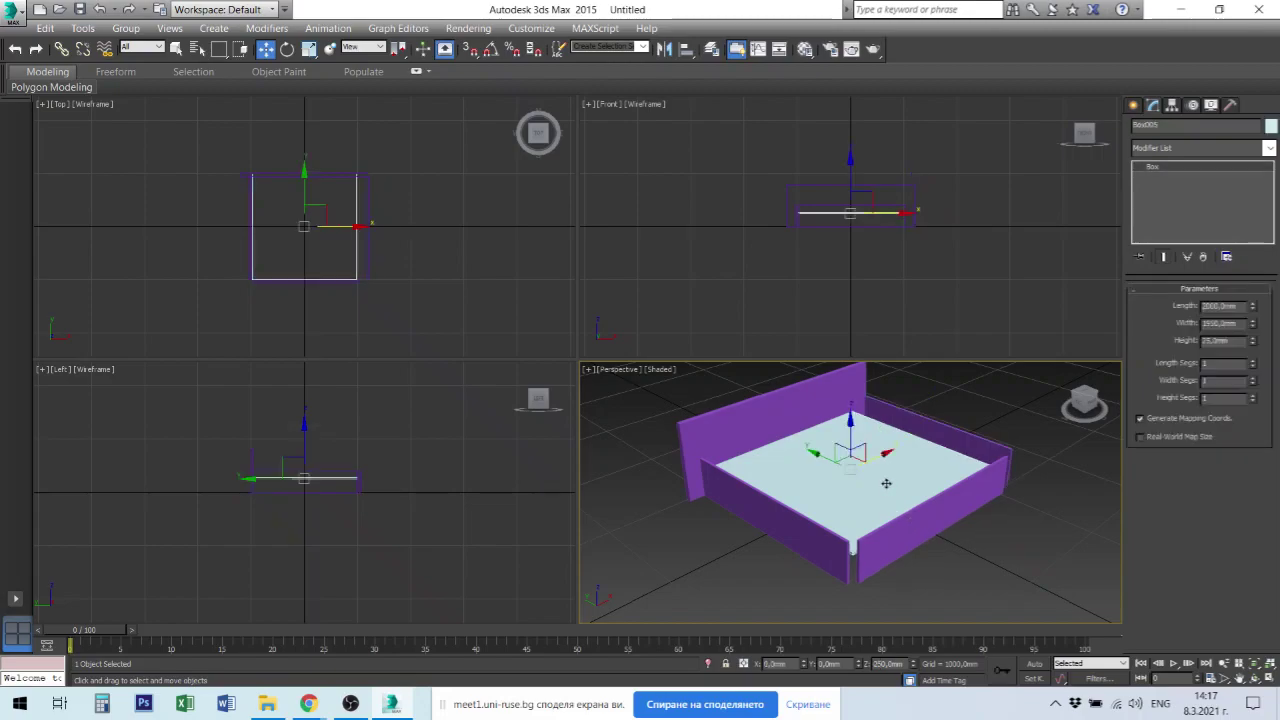
left_click(957, 437)
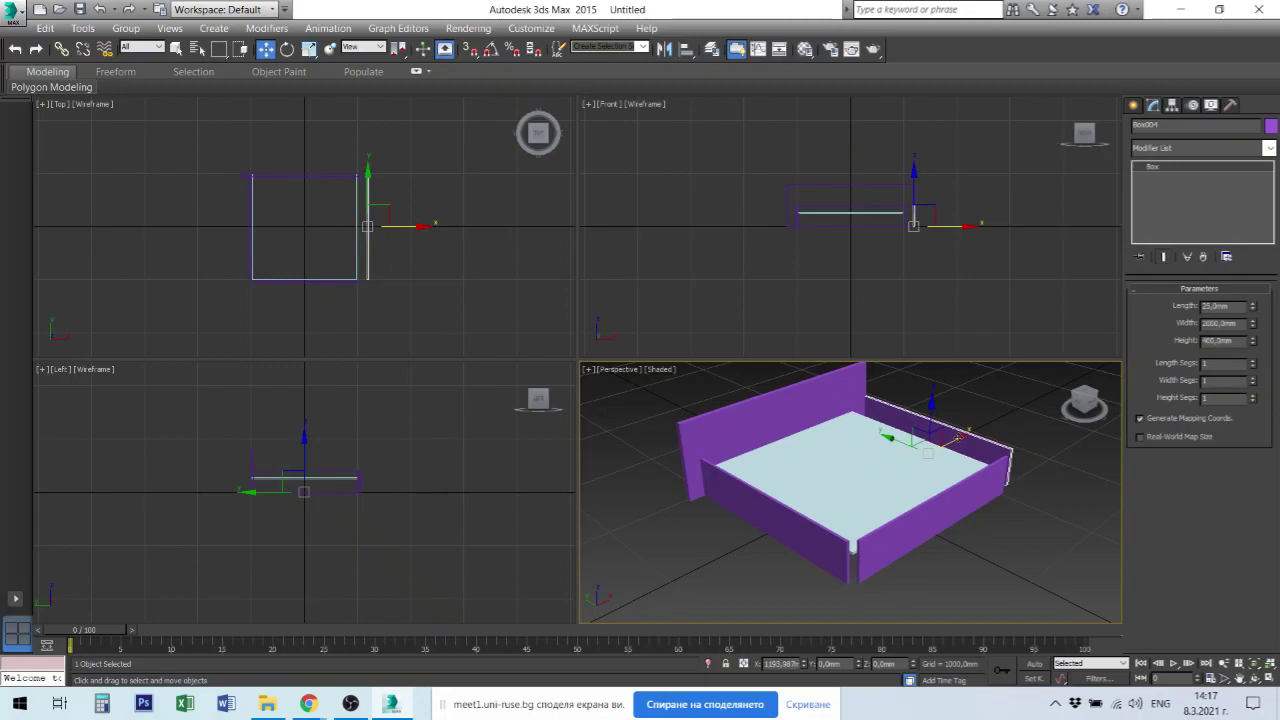
left_click(915, 466)
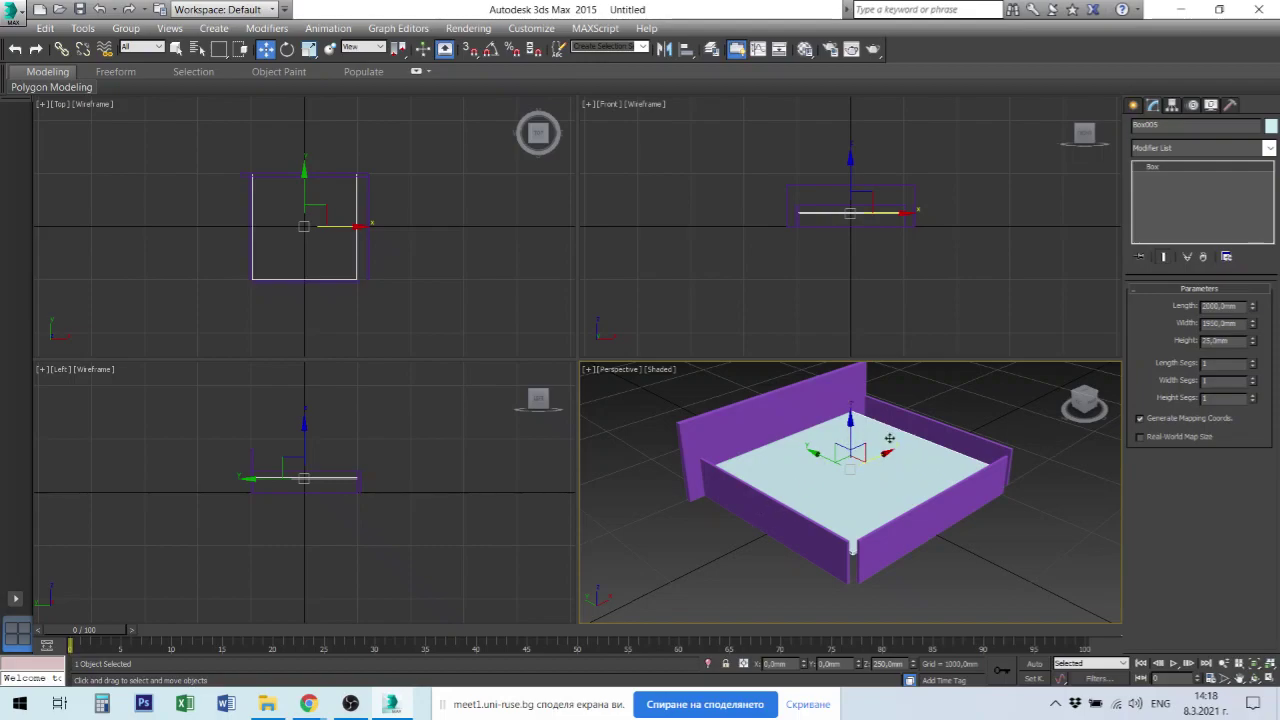
left_click(1031, 500)
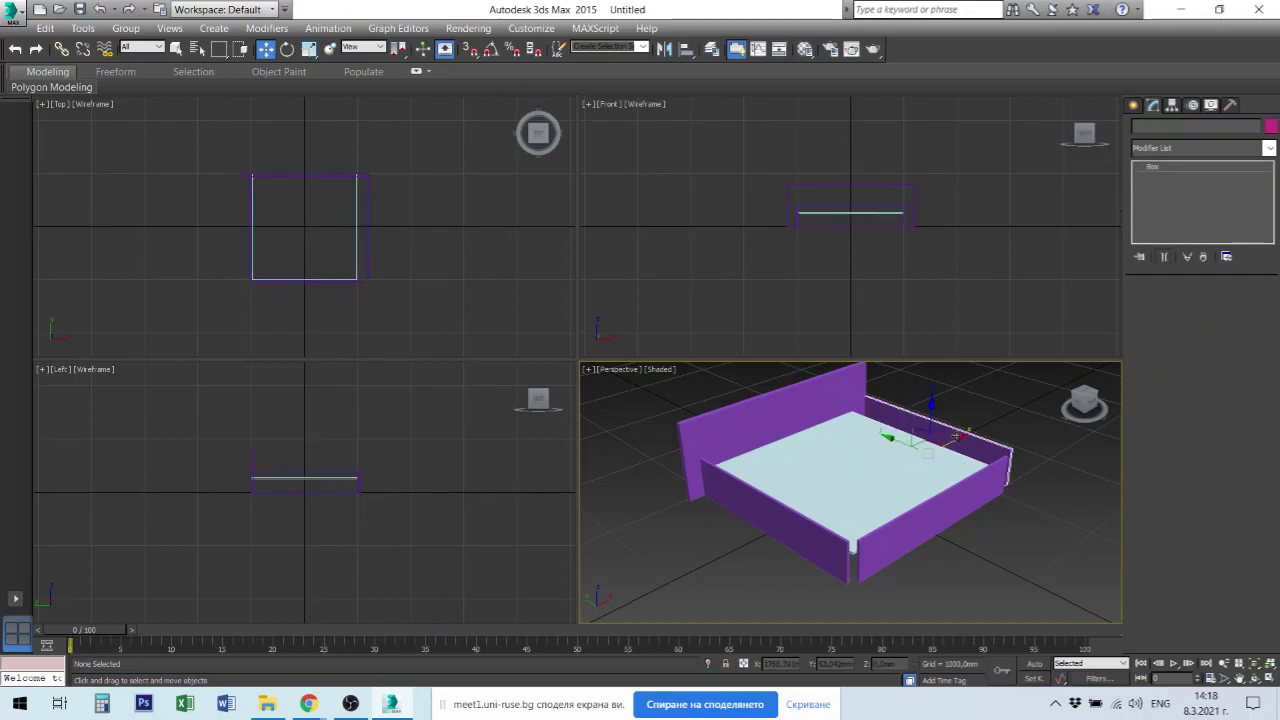
Align the side panel on the positive X side to the base board in X and Y position, maximum to maximum.
left_click(955, 430)
left_click(686, 49)
left_click(866, 441)
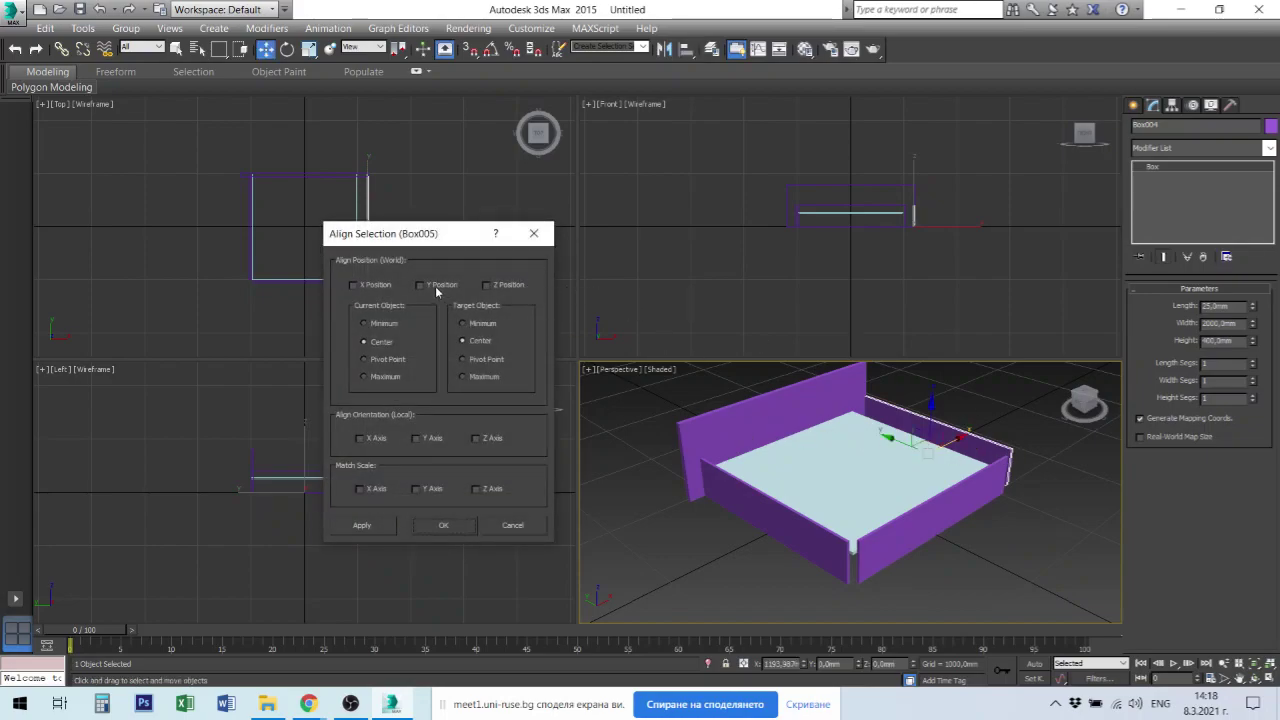
left_click(367, 286)
left_click(462, 377)
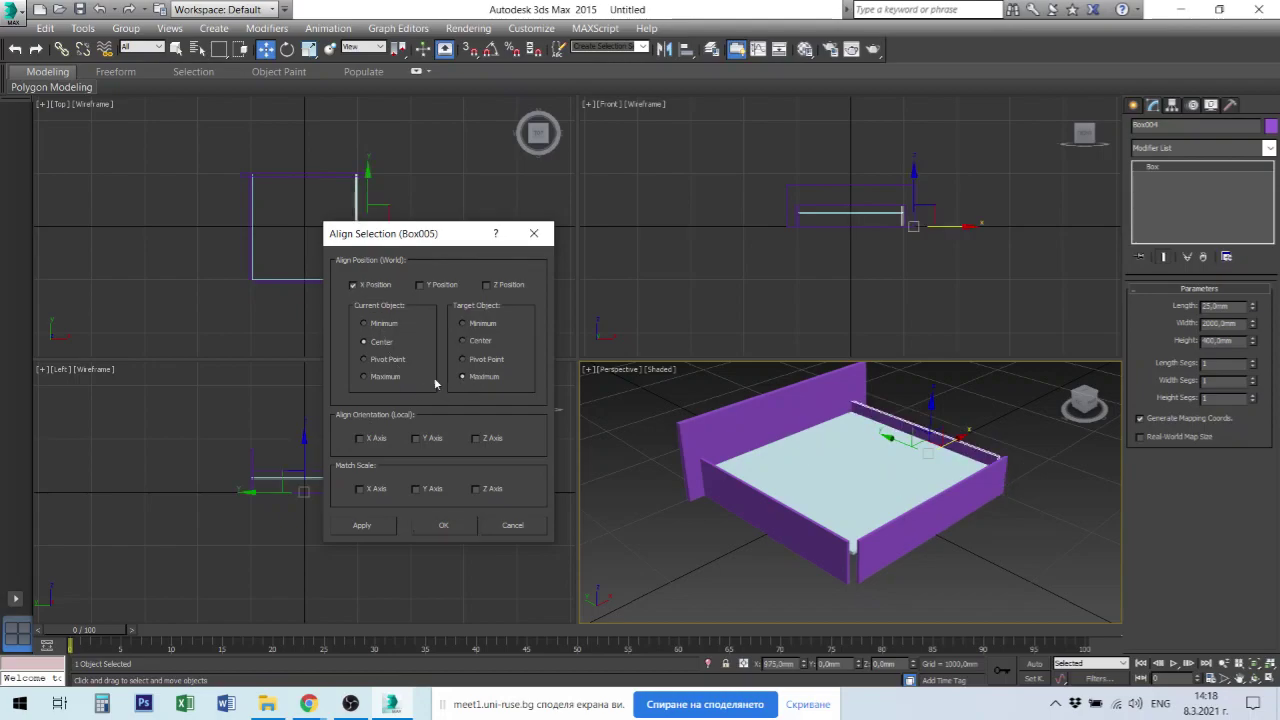
left_click(388, 377)
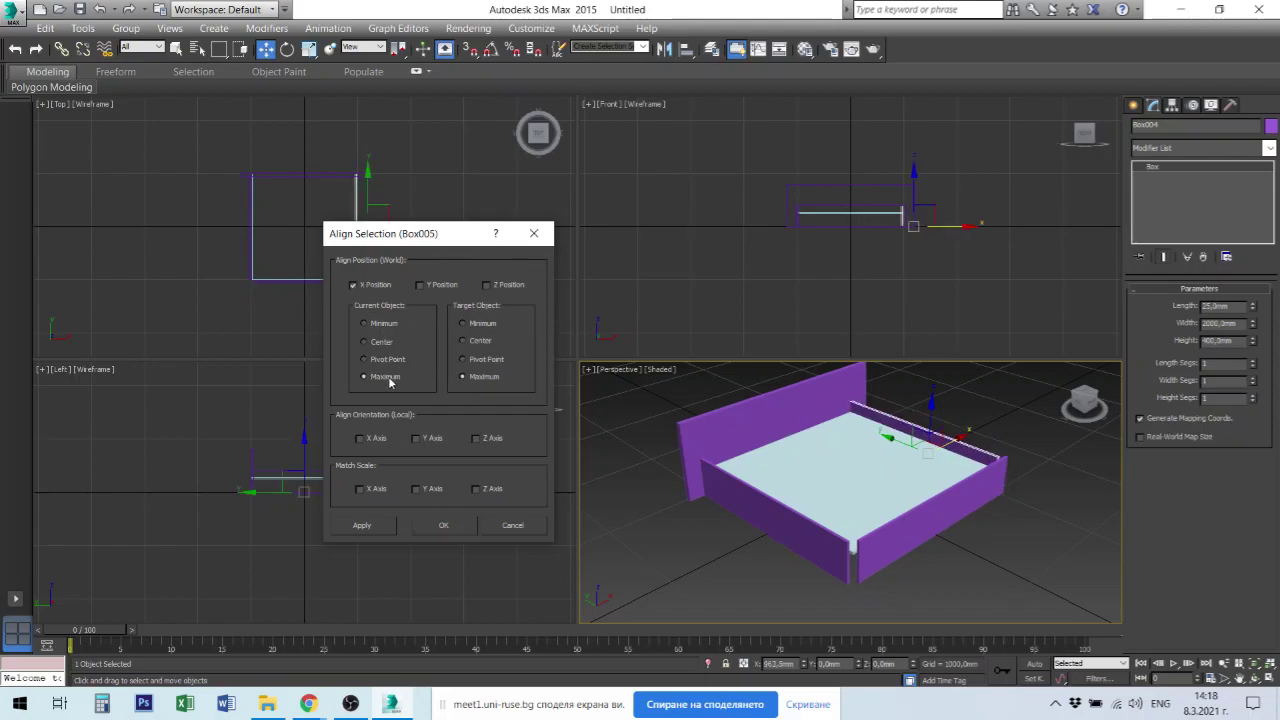
left_click(362, 526)
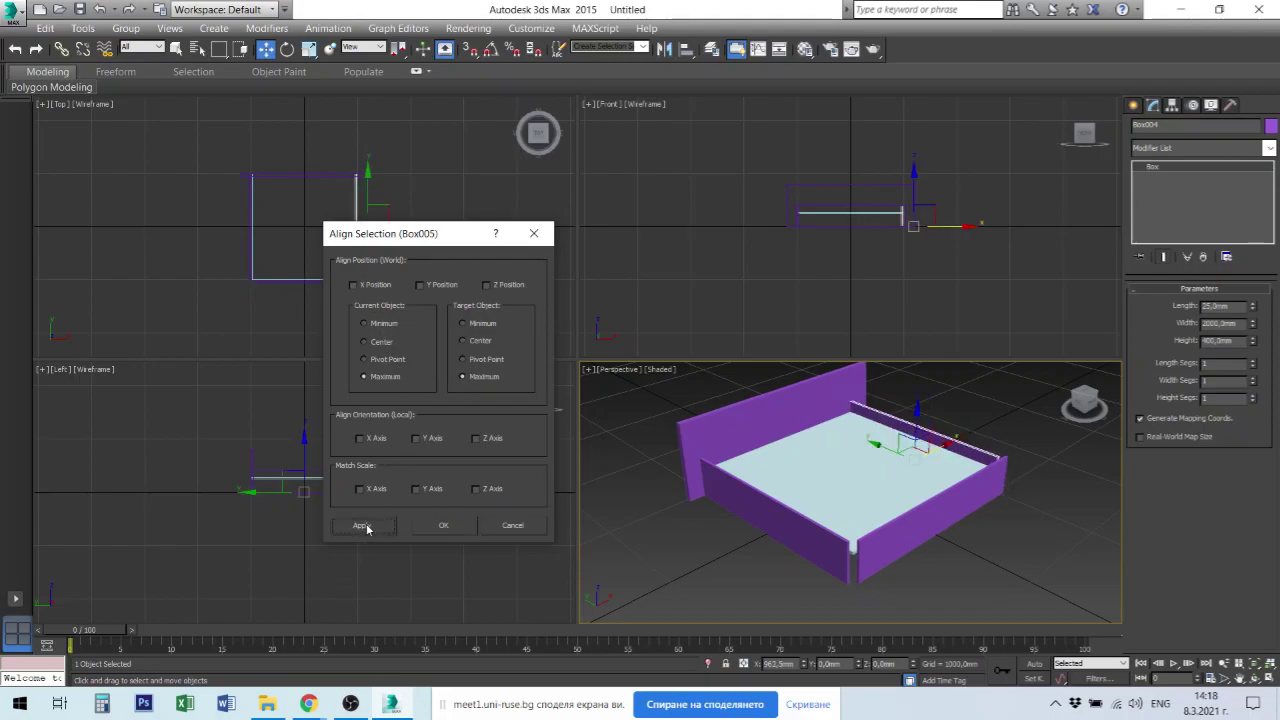
left_click(436, 286)
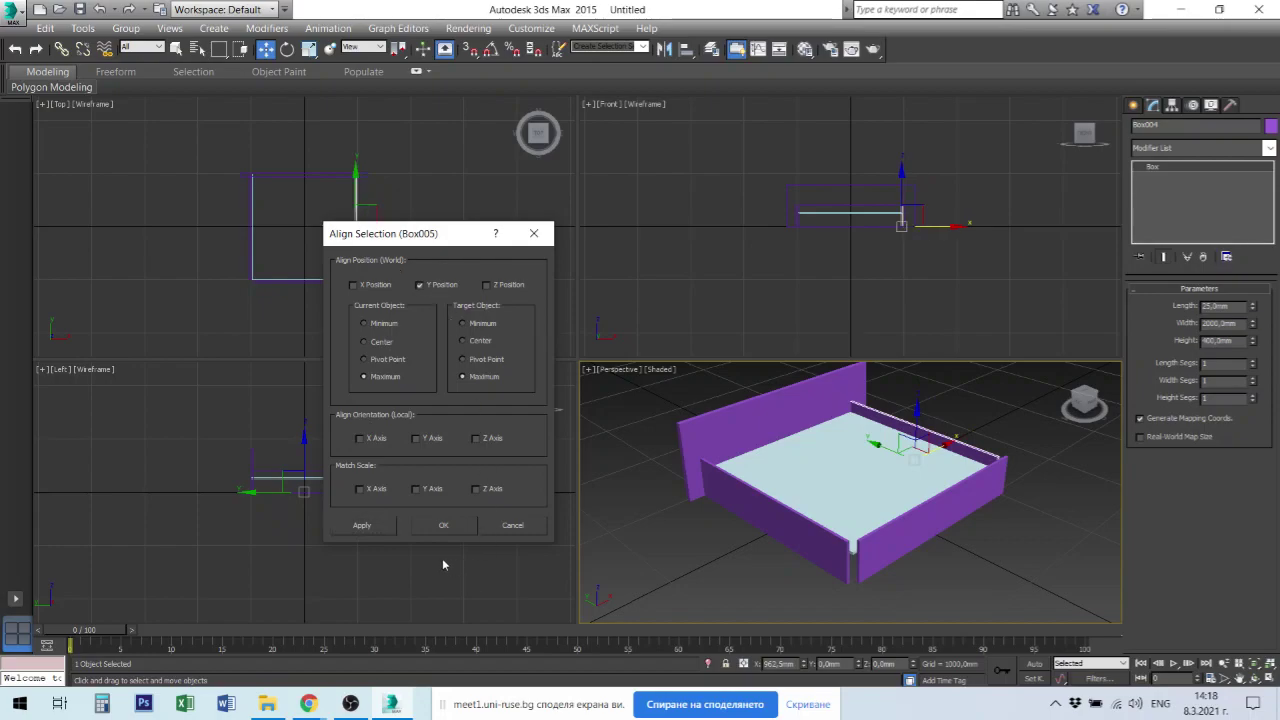
left_click(443, 525)
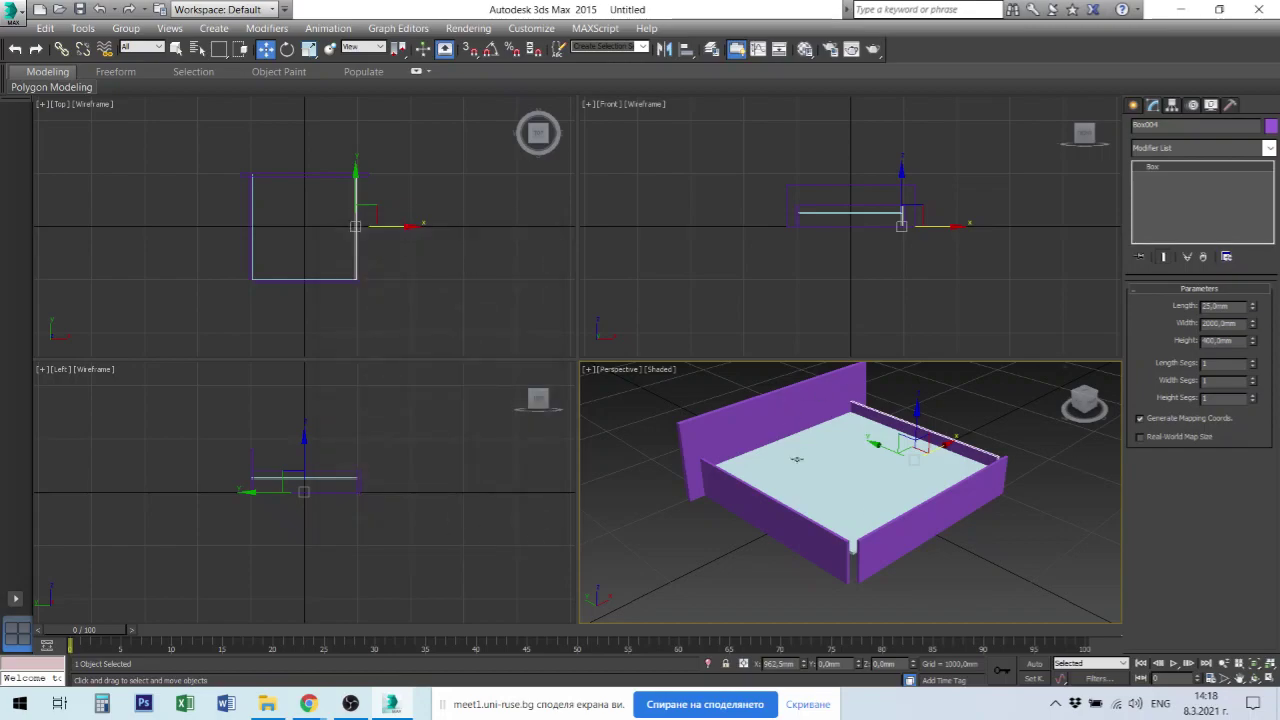
Align the side panel on the negative X side to the base board in X and Y position, minimum to minimum, and deselect it.
left_click(790, 526)
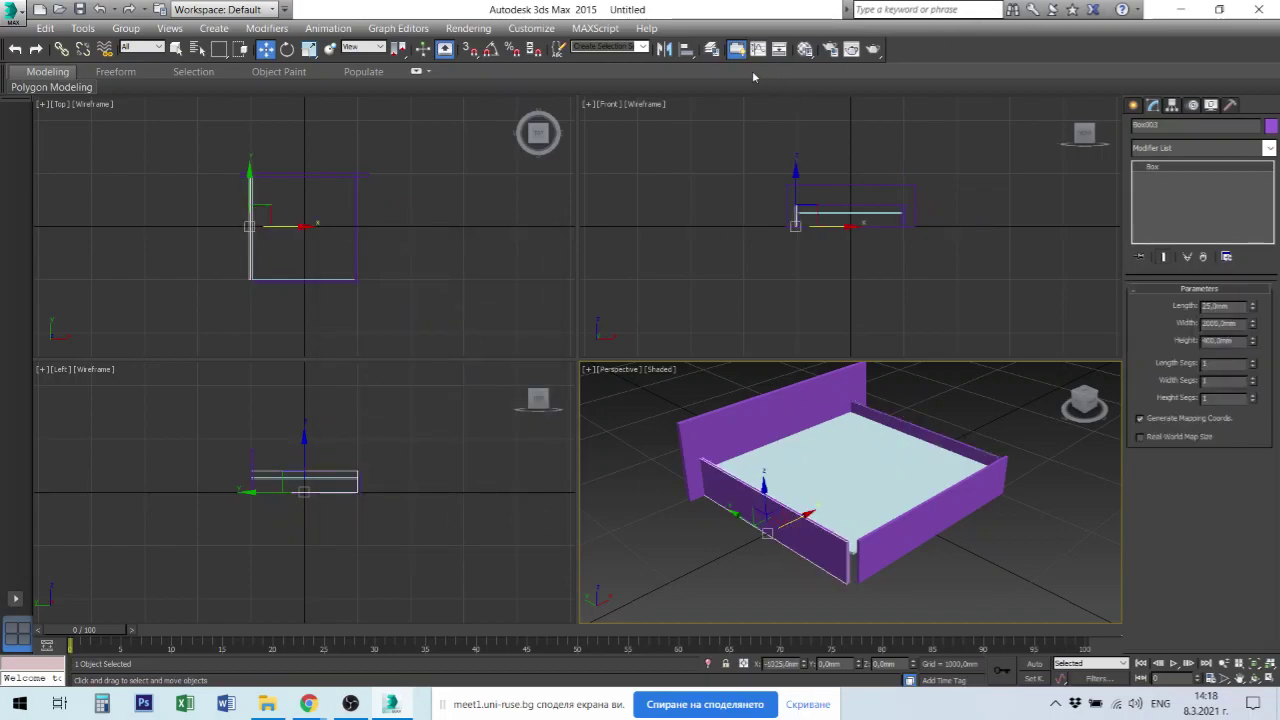
left_click(686, 49)
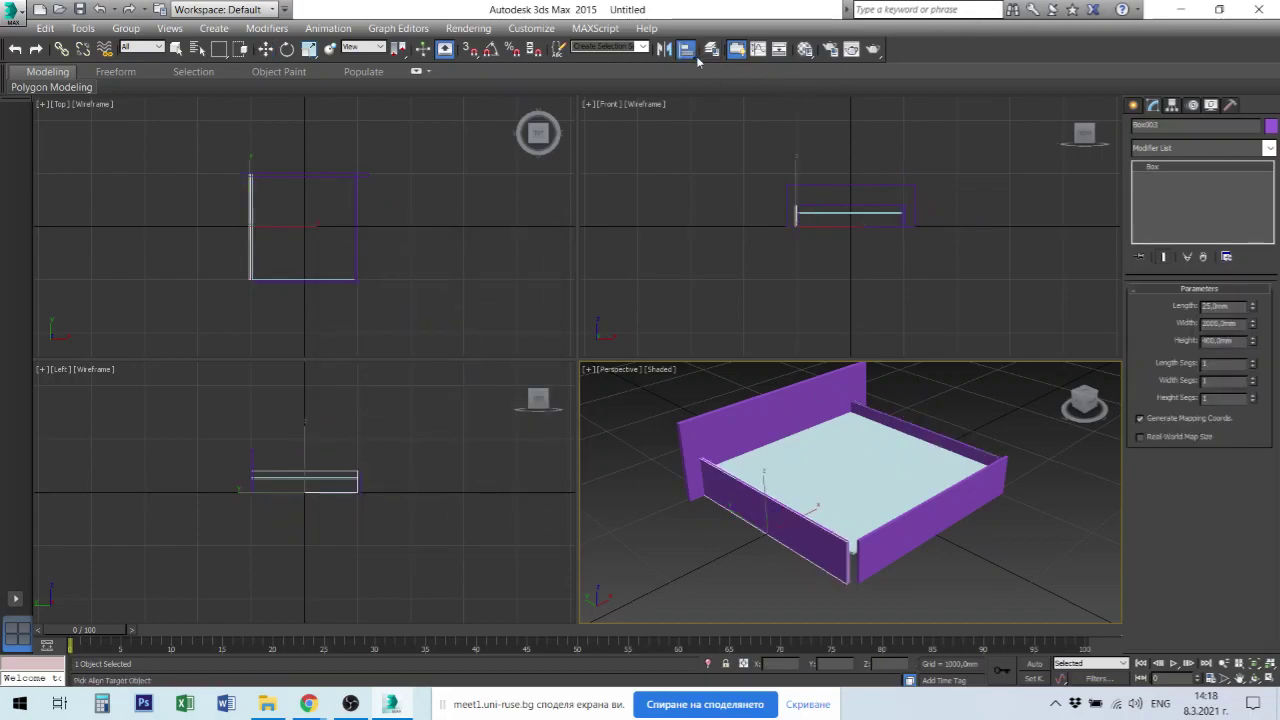
left_click(831, 471)
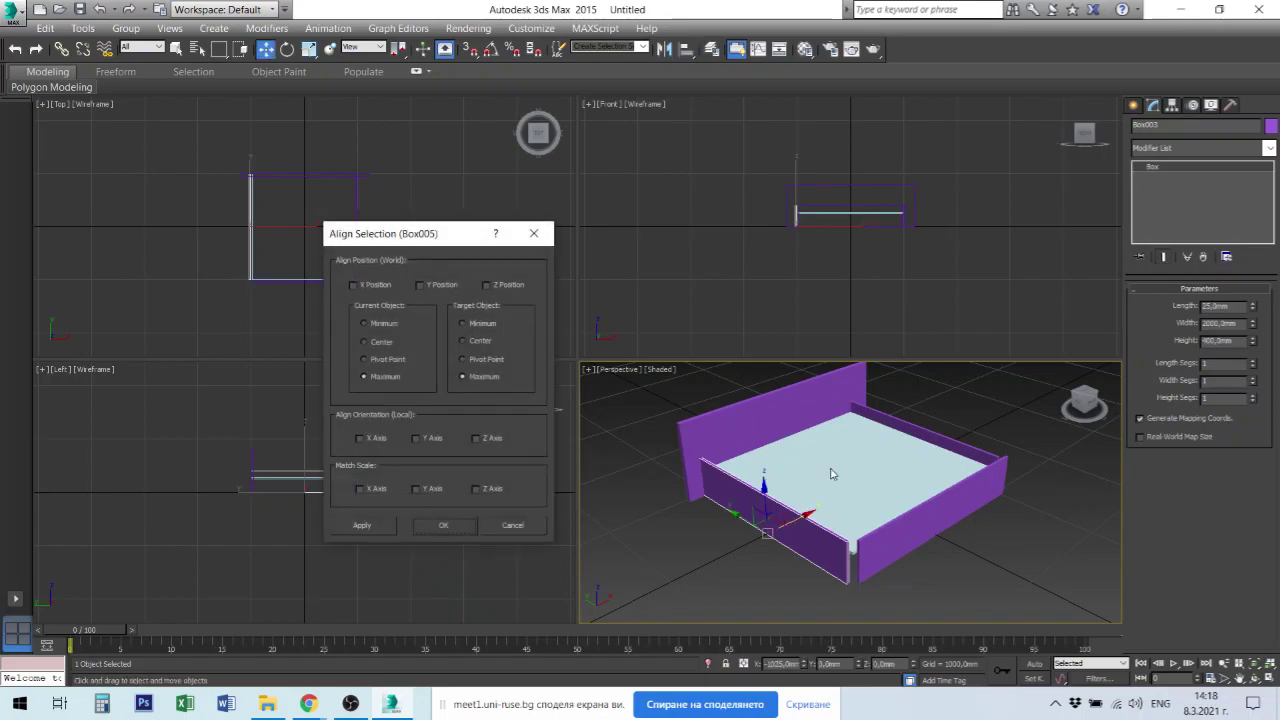
left_click(478, 324)
left_click(391, 325)
left_click(428, 287)
left_click(354, 285)
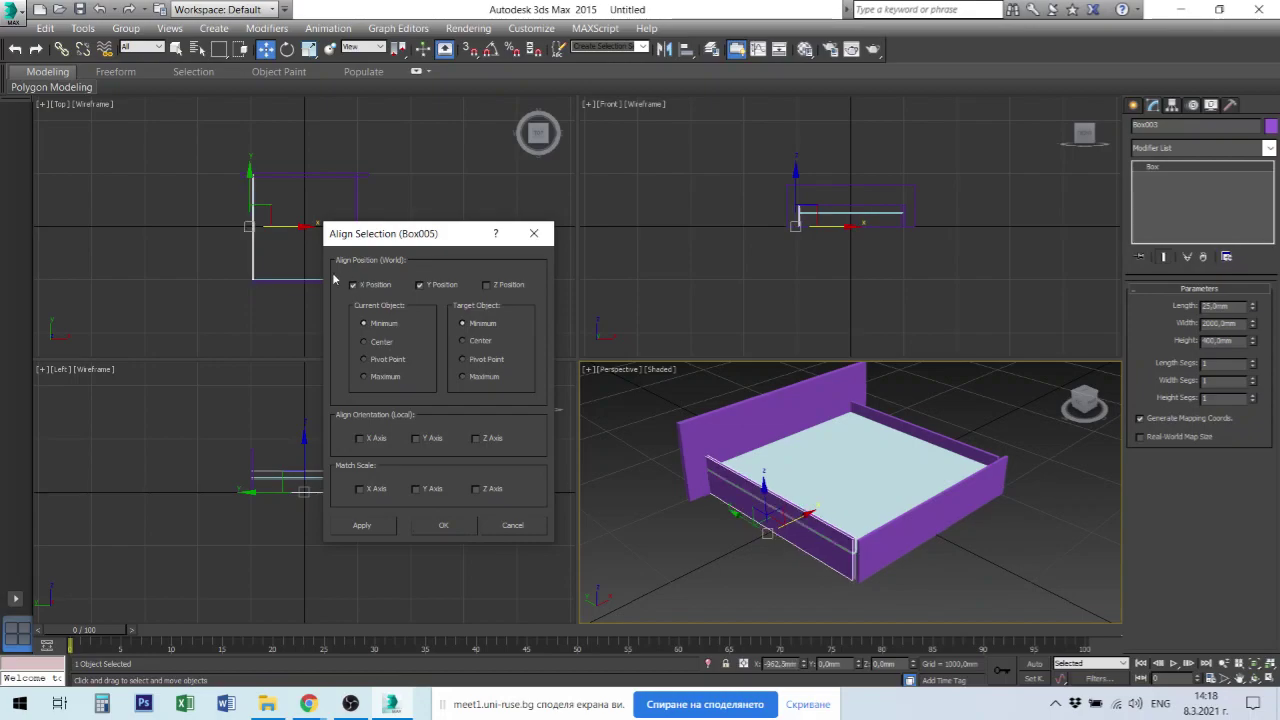
left_click(359, 525)
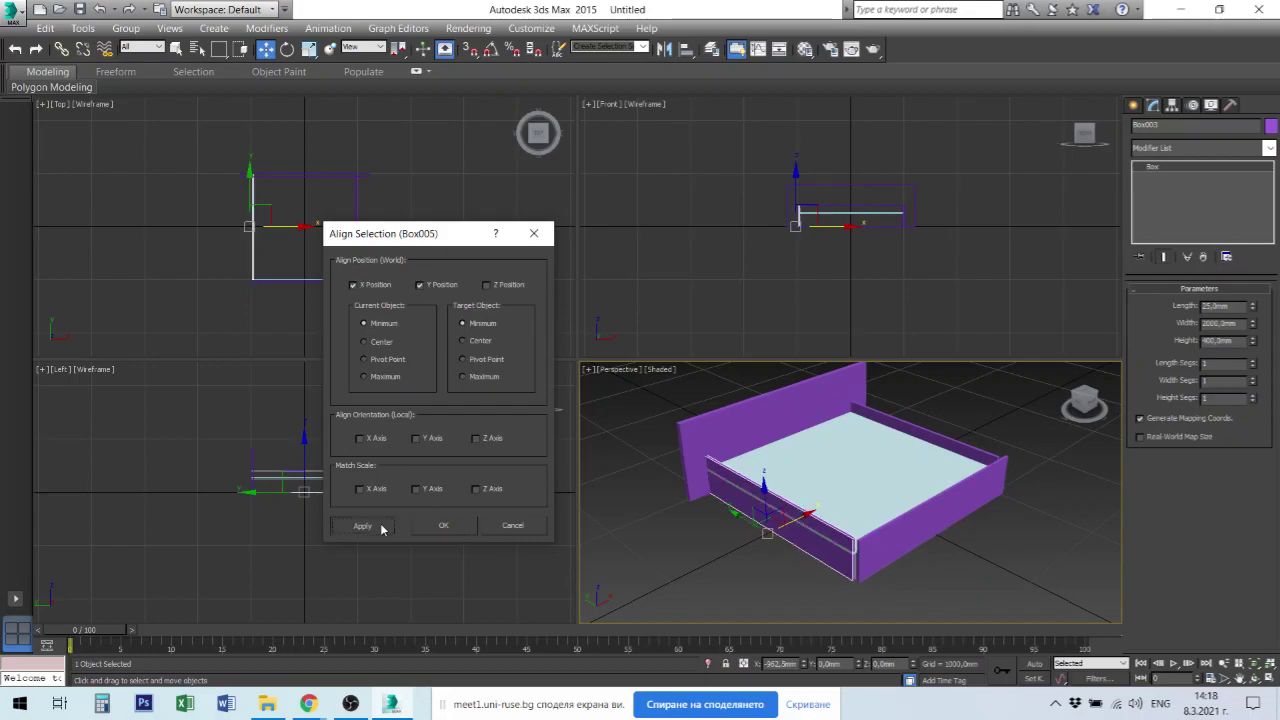
left_click(443, 525)
left_click(1030, 570)
Examine the corner between the negative-X side panel and the foot panel, and view the whole bed in a maximized perspective view.
left_click(935, 528)
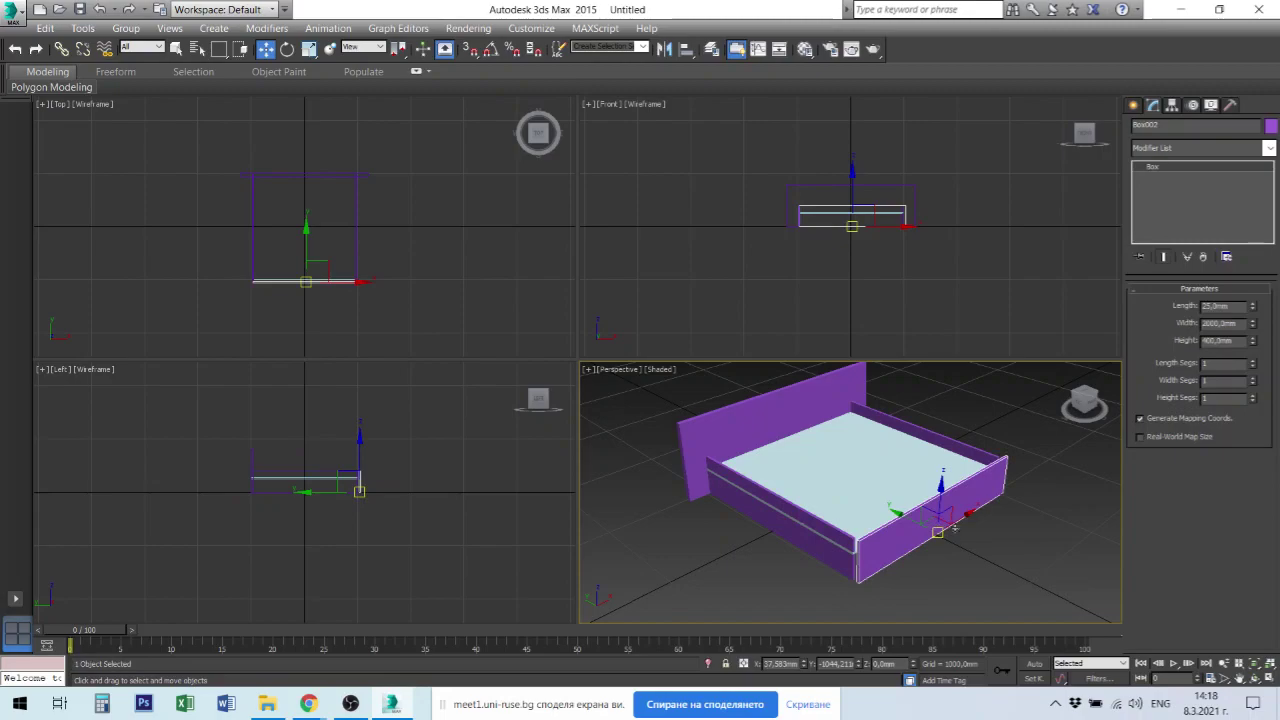
scroll(840, 552, "up", 8)
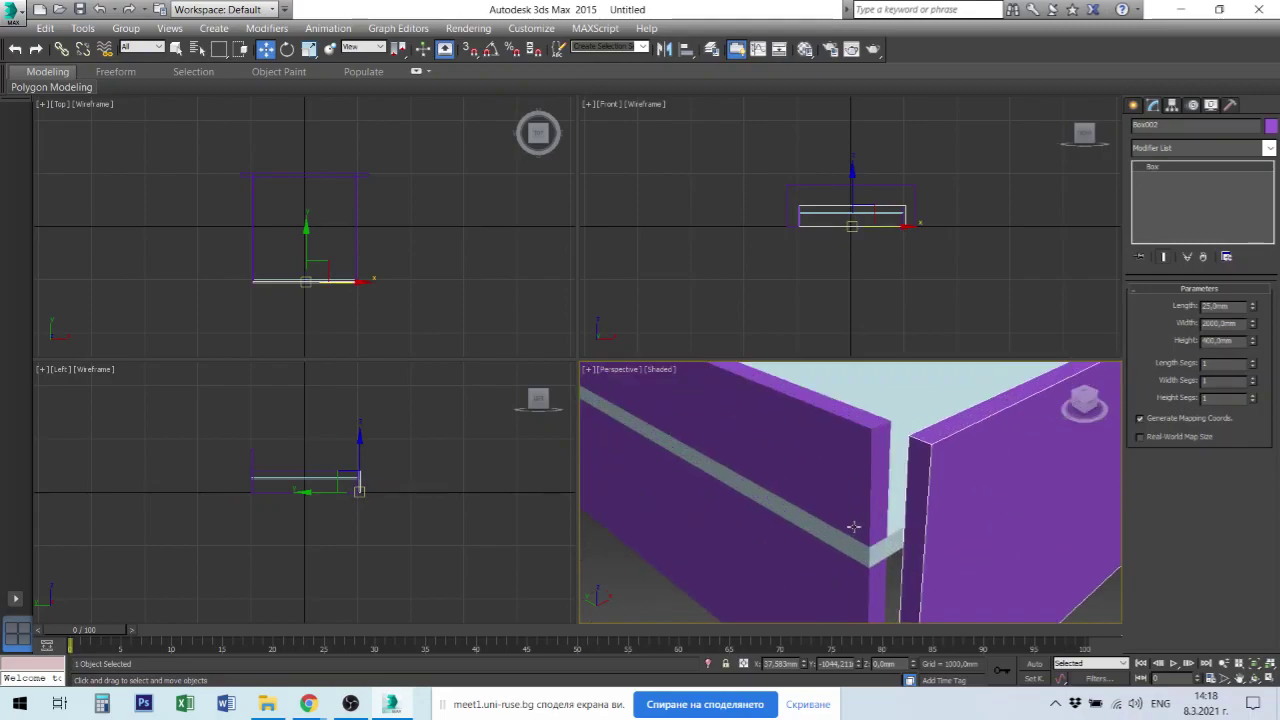
left_click(855, 509)
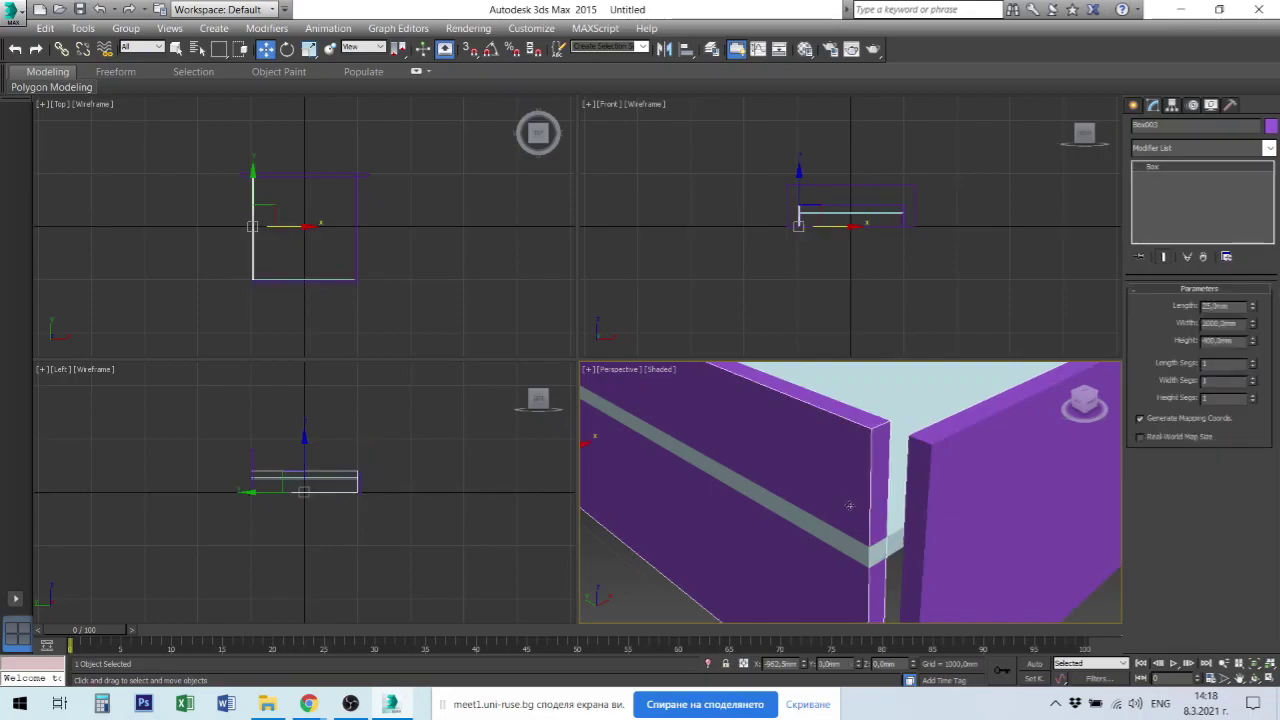
middle_click_drag(843, 482, 1016, 491, "alt")
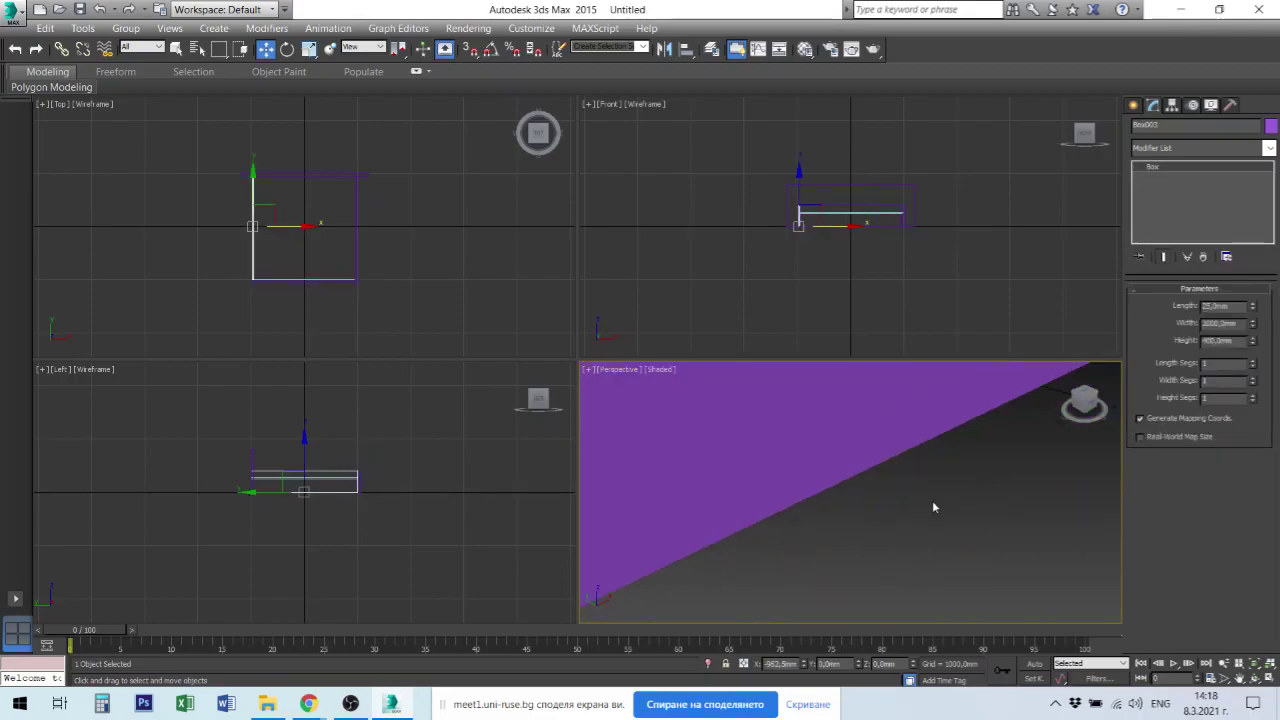
middle_click_drag(936, 507, 1000, 530, "alt")
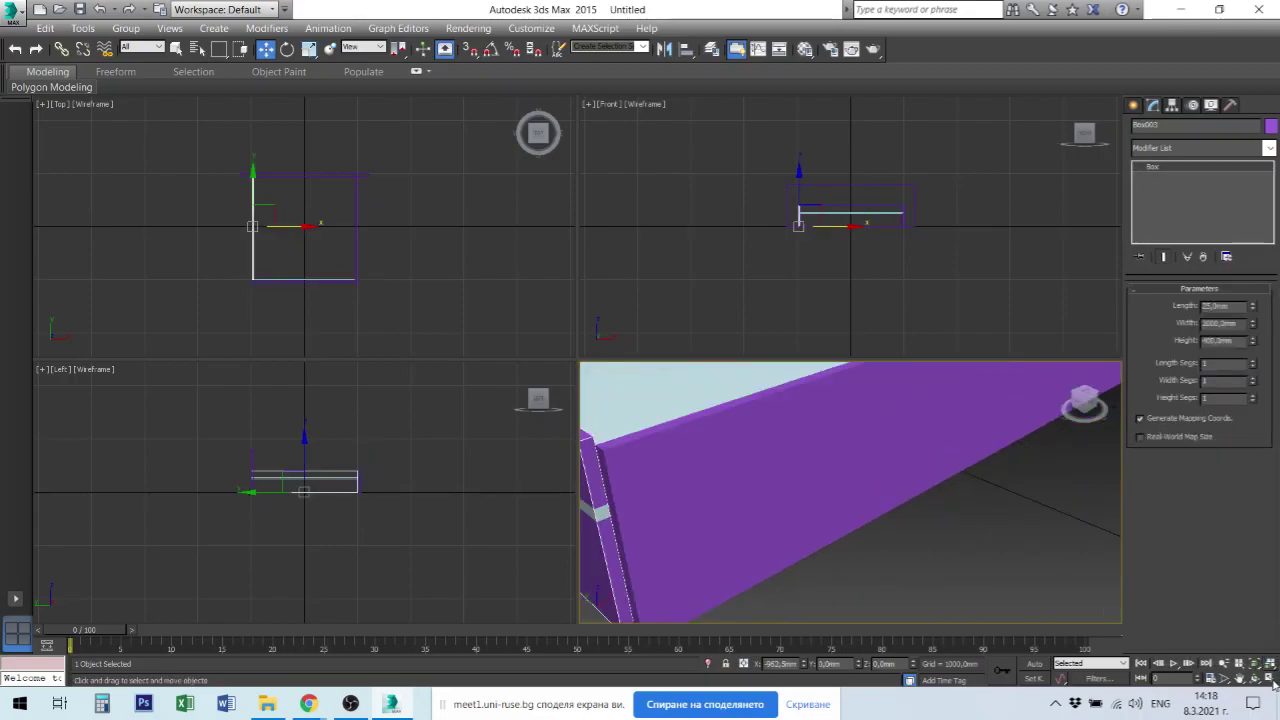
left_click(1270, 679)
scroll(556, 355, "down", 5)
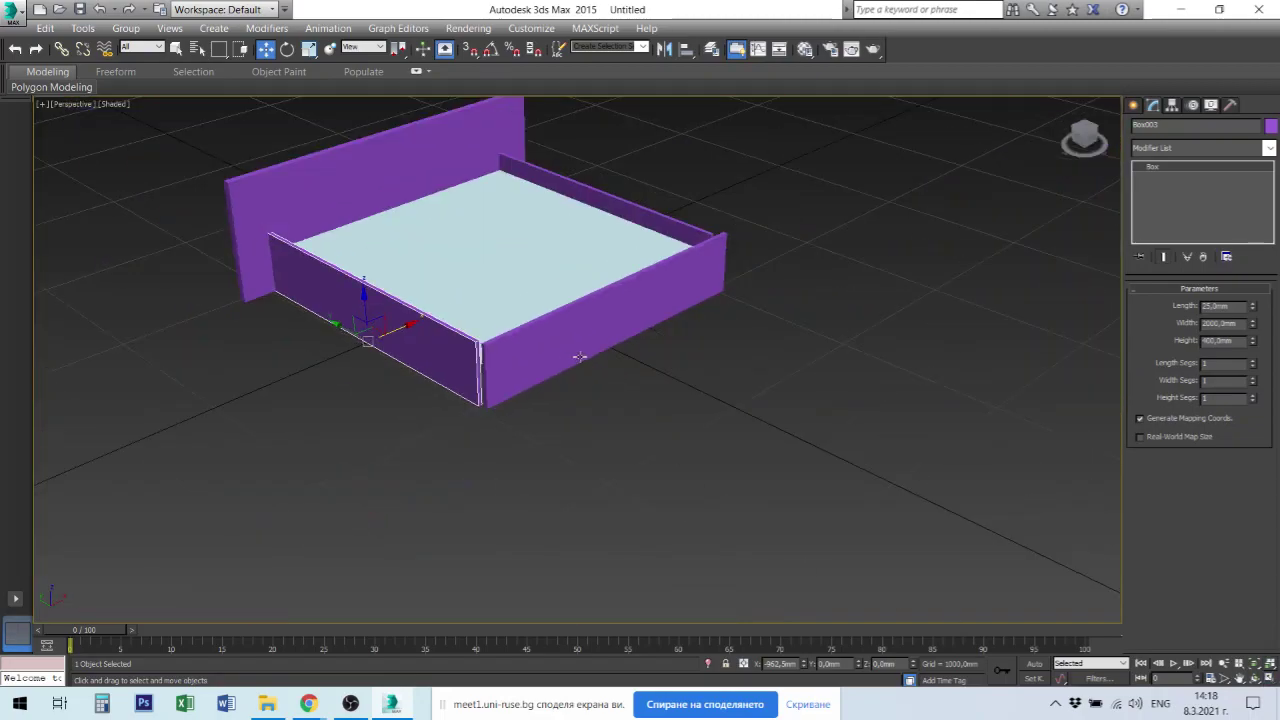
middle_click_drag(579, 355, 464, 364, "alt")
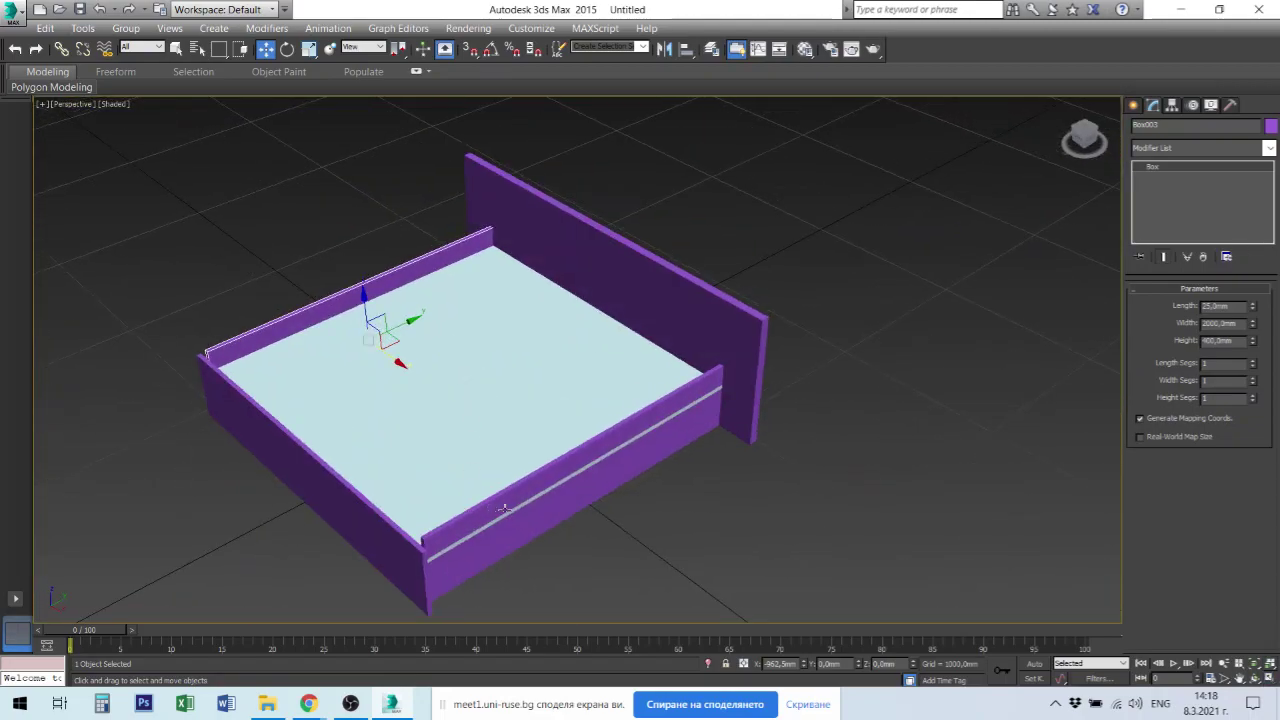
Align the positive-X side panel's minimum to the base board's maximum in X position only.
left_click(604, 477)
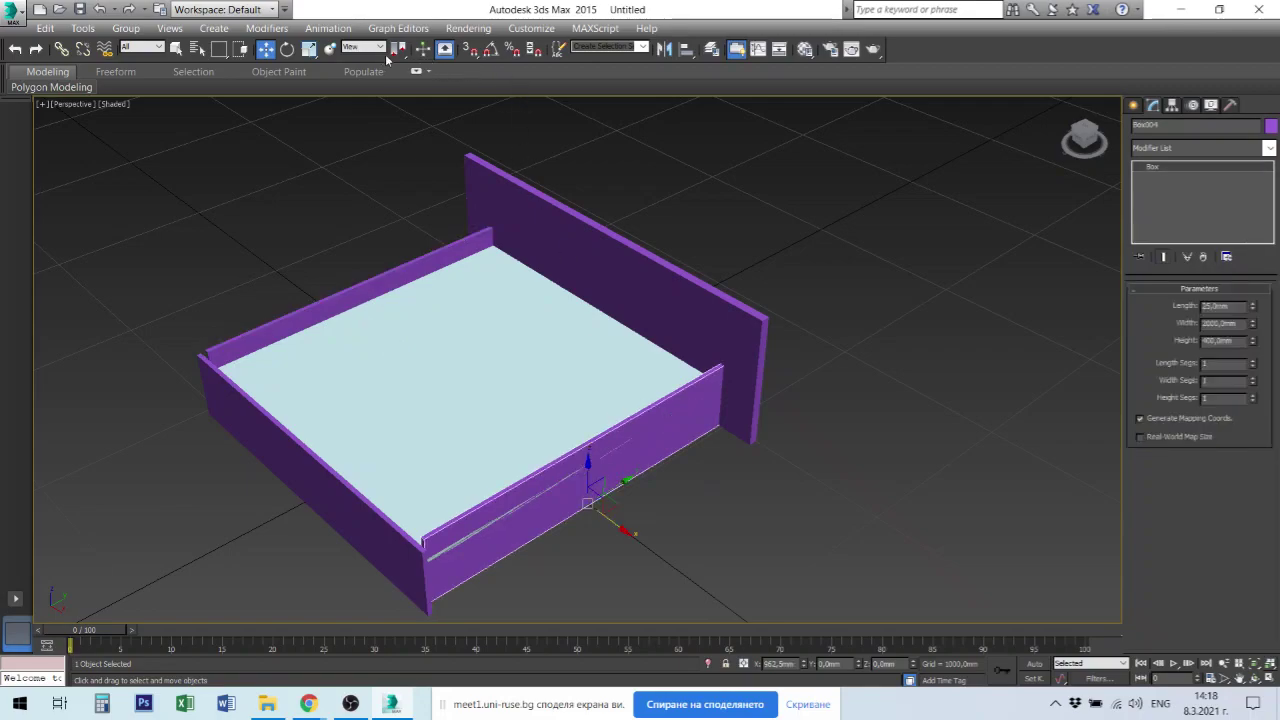
left_click(686, 49)
left_click(573, 346)
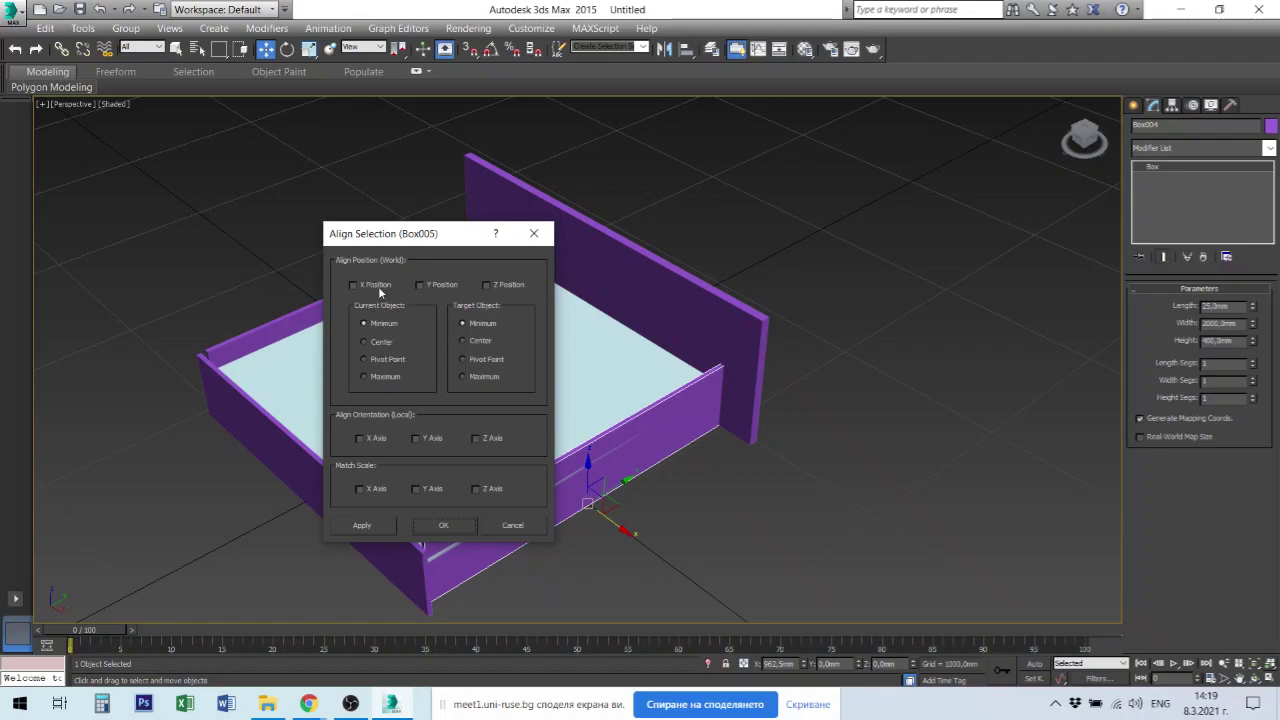
left_click(354, 285)
left_click(492, 379)
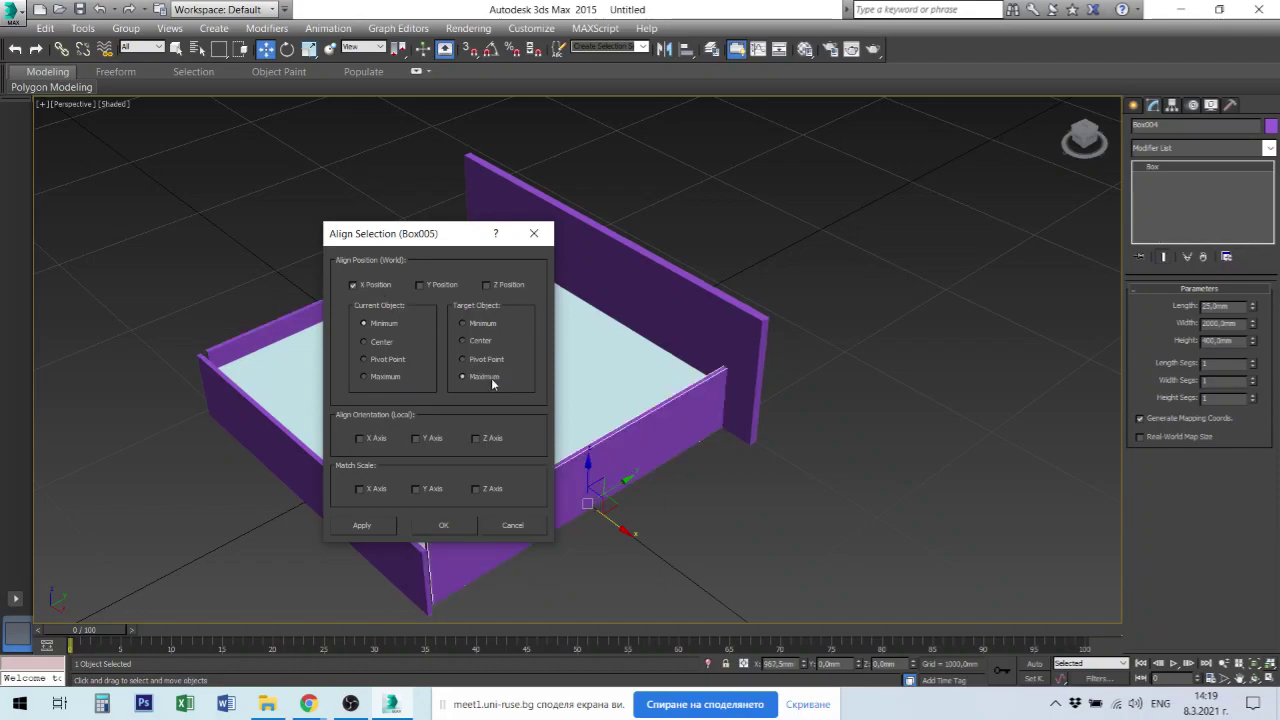
left_click(441, 526)
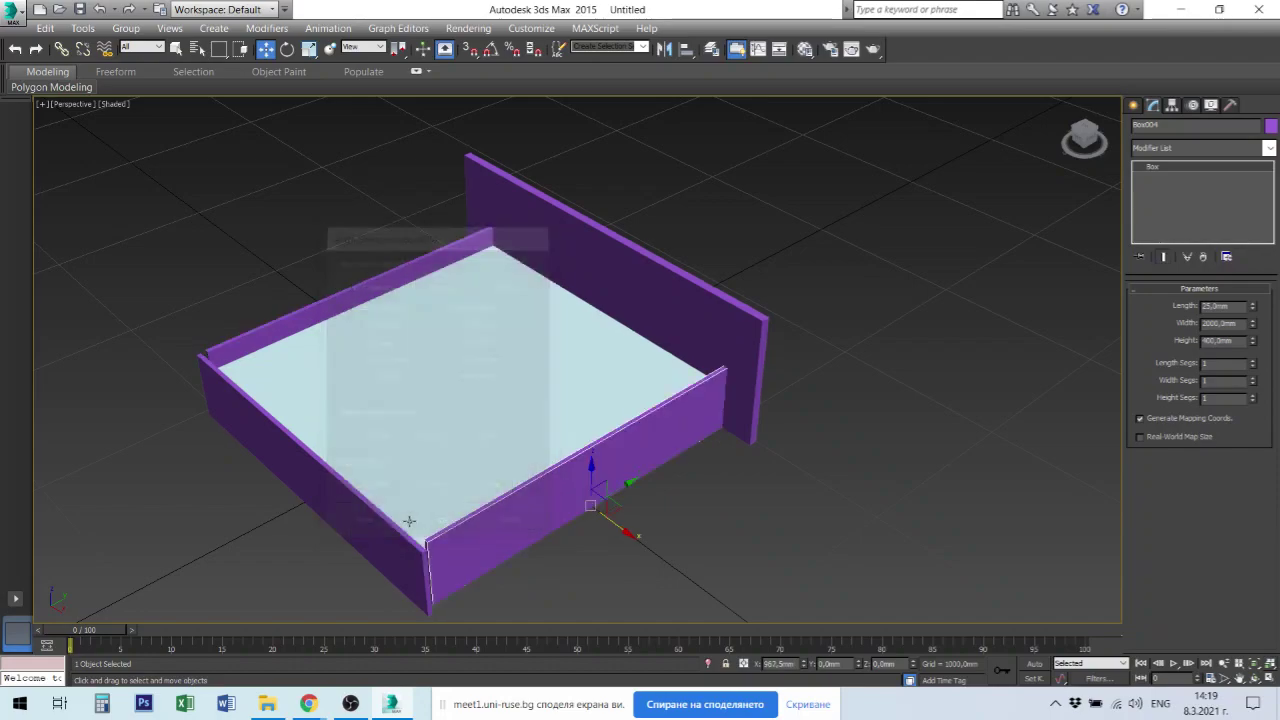
Align the negative-X side panel's maximum to the base board's minimum in X position only.
left_click(352, 299)
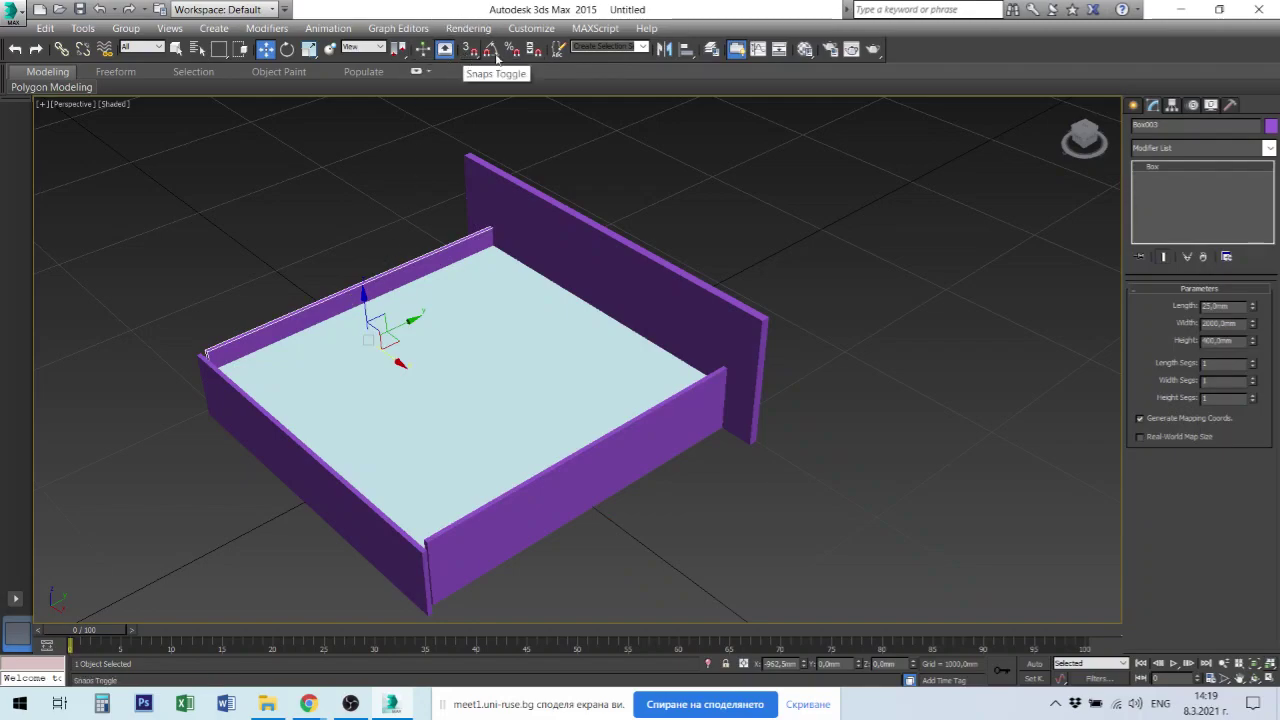
left_click(688, 53)
left_click(435, 357)
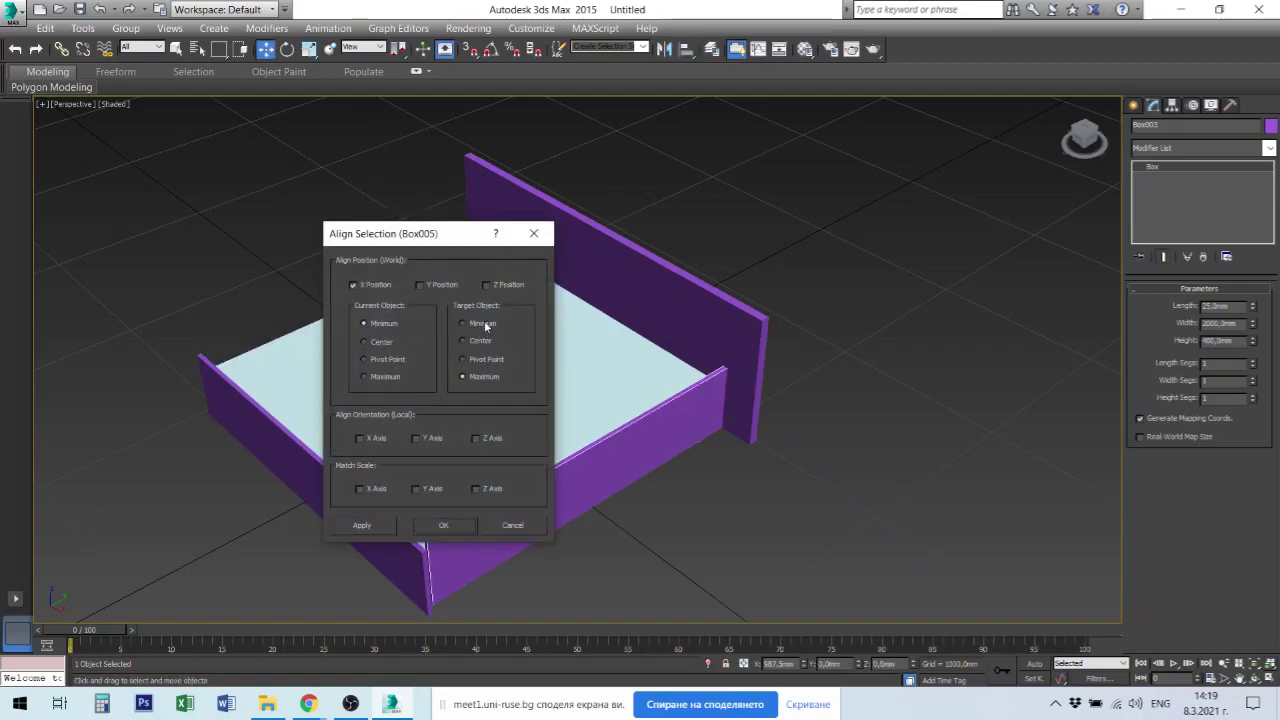
left_click(483, 323)
left_click(382, 377)
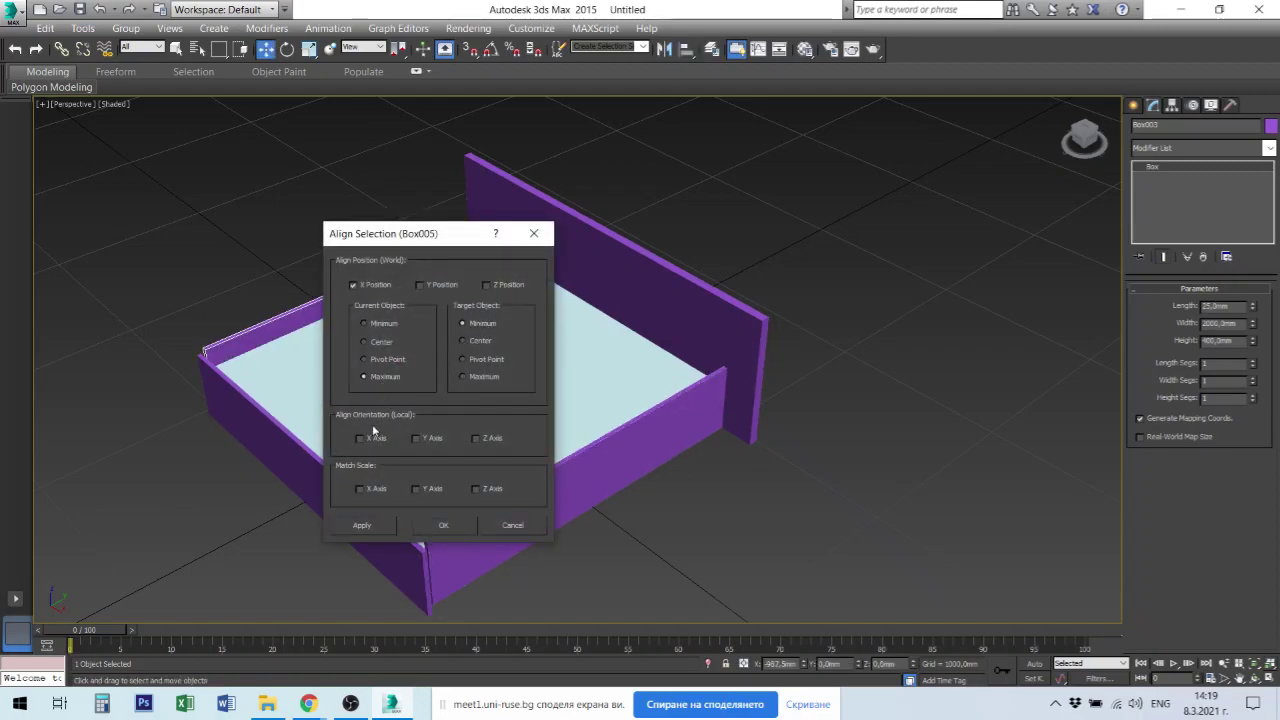
left_click(375, 526)
left_click(445, 524)
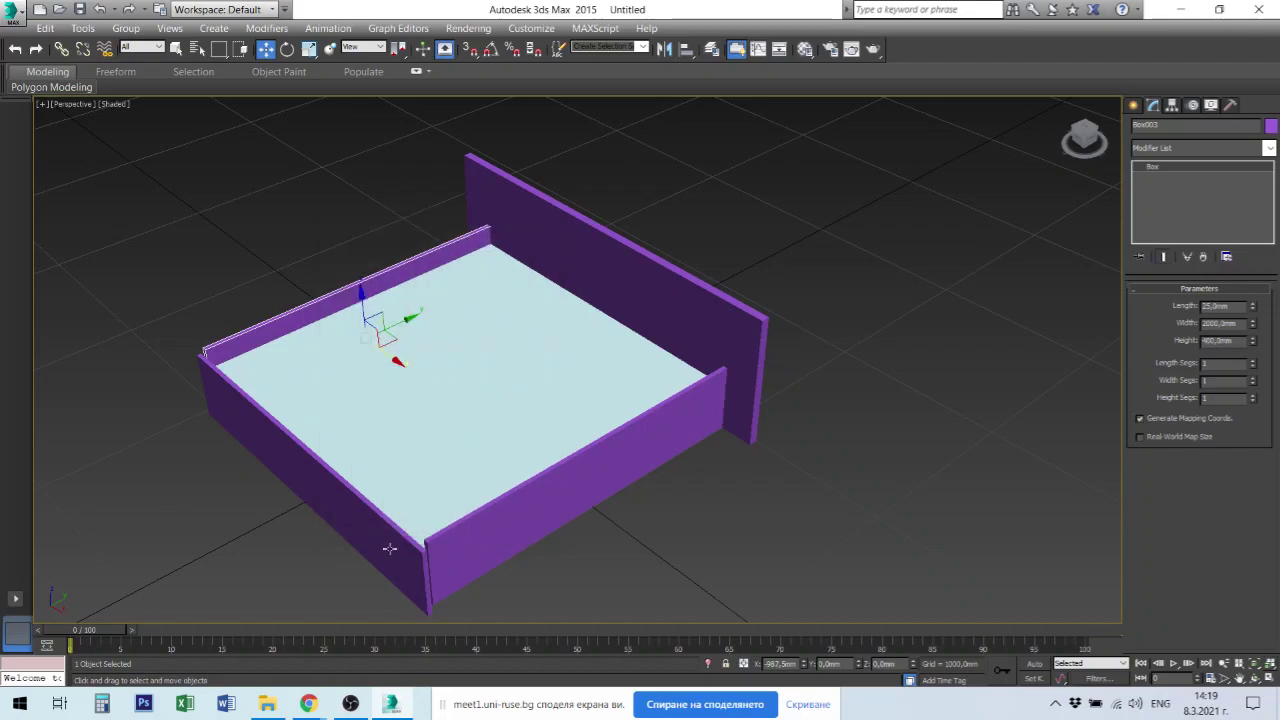
Align the foot panel's maximum to the base board's minimum in Y position only and apply it.
middle_click_drag(464, 509, 451, 471, "alt")
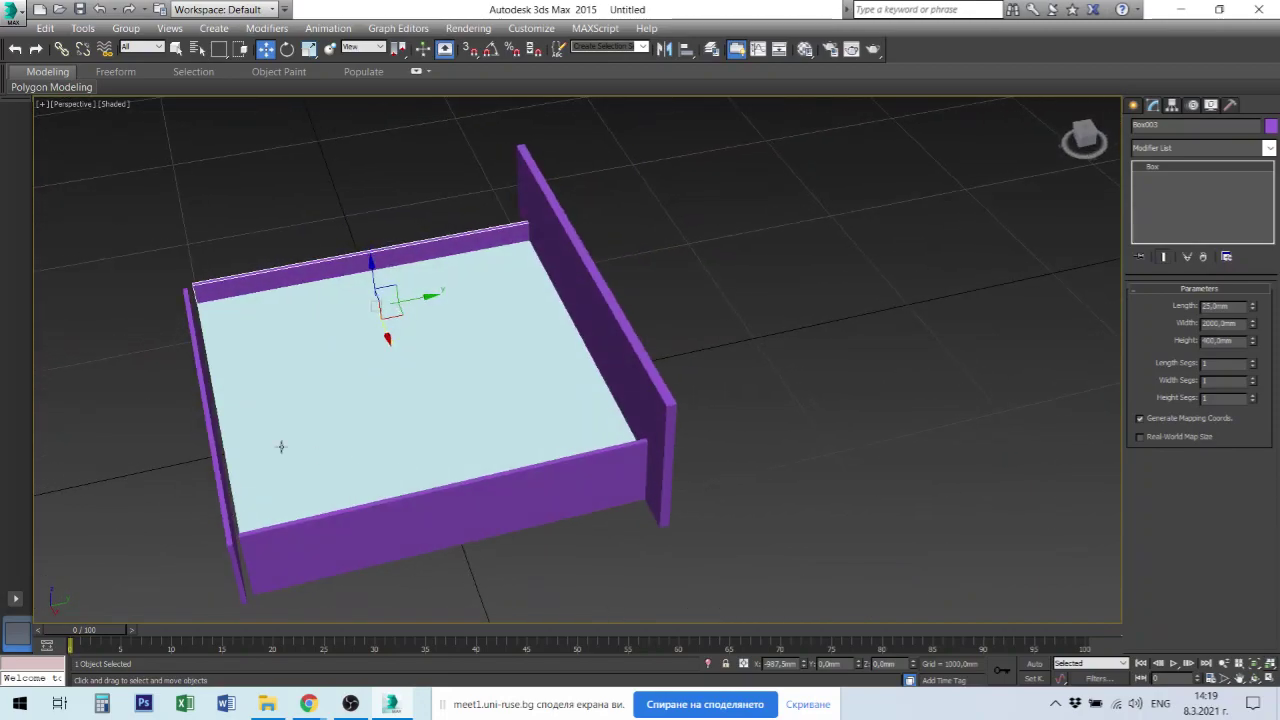
left_click(222, 490)
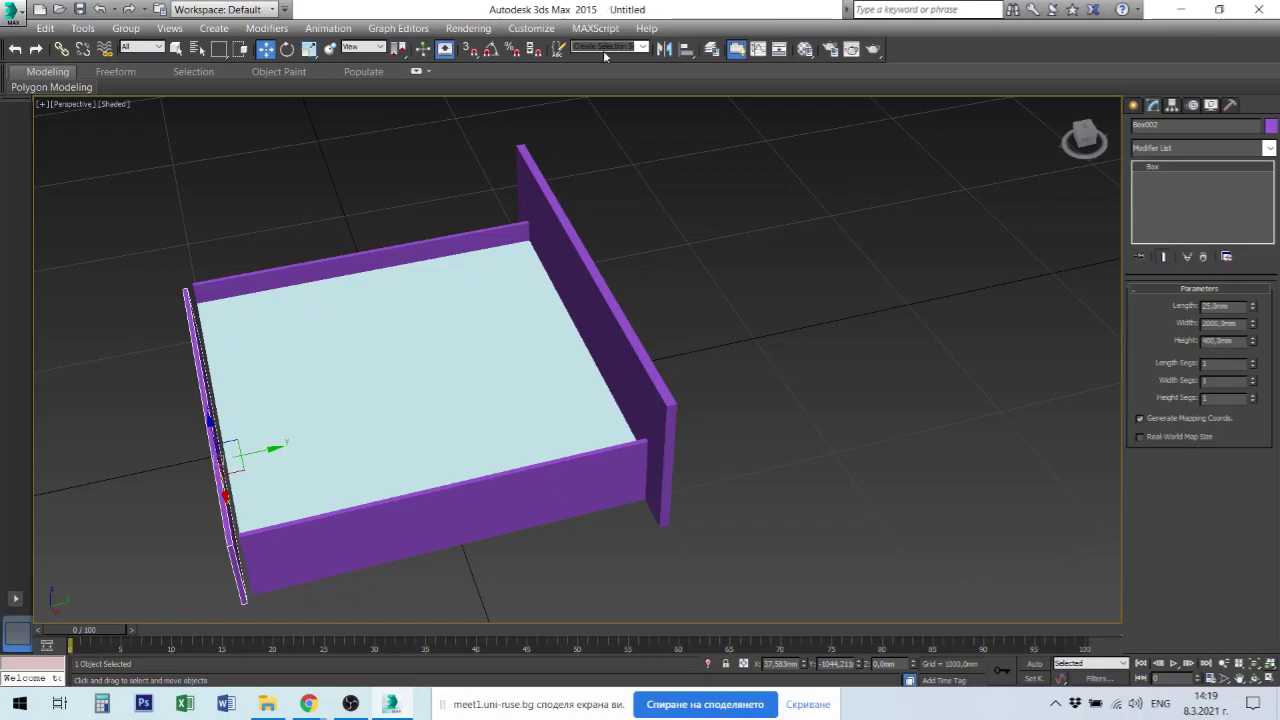
left_click(686, 52)
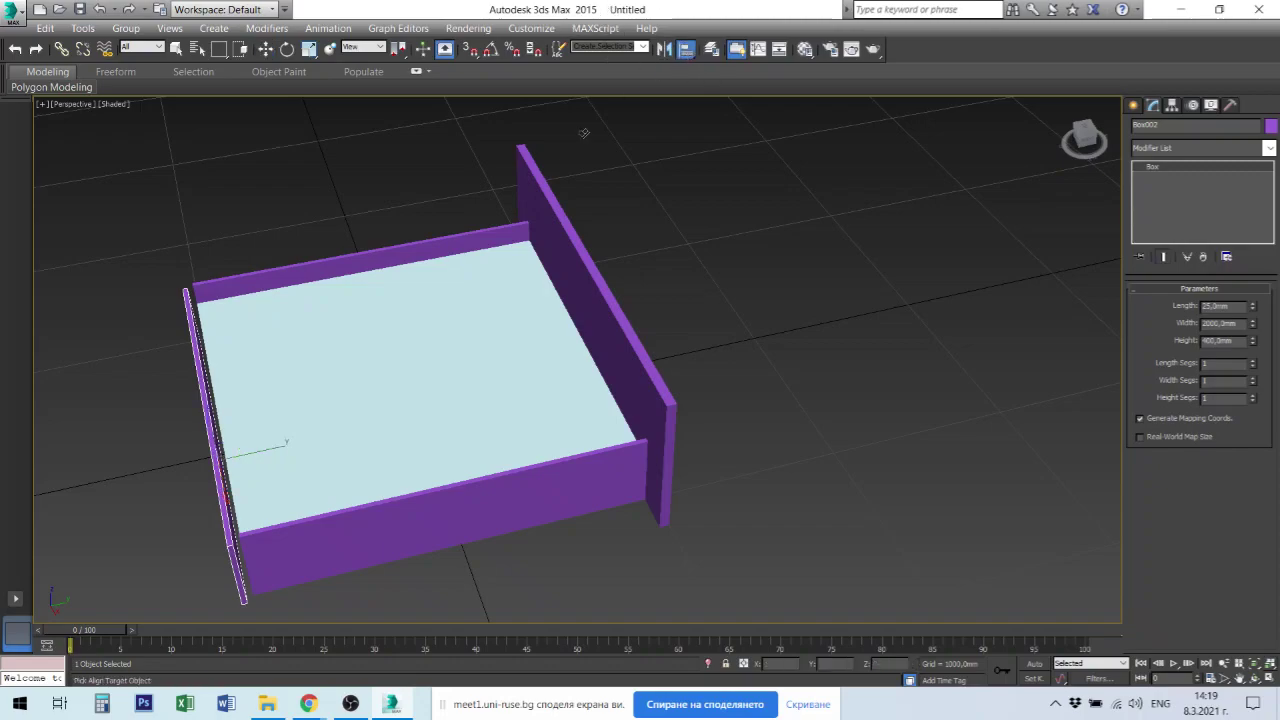
left_click(403, 357)
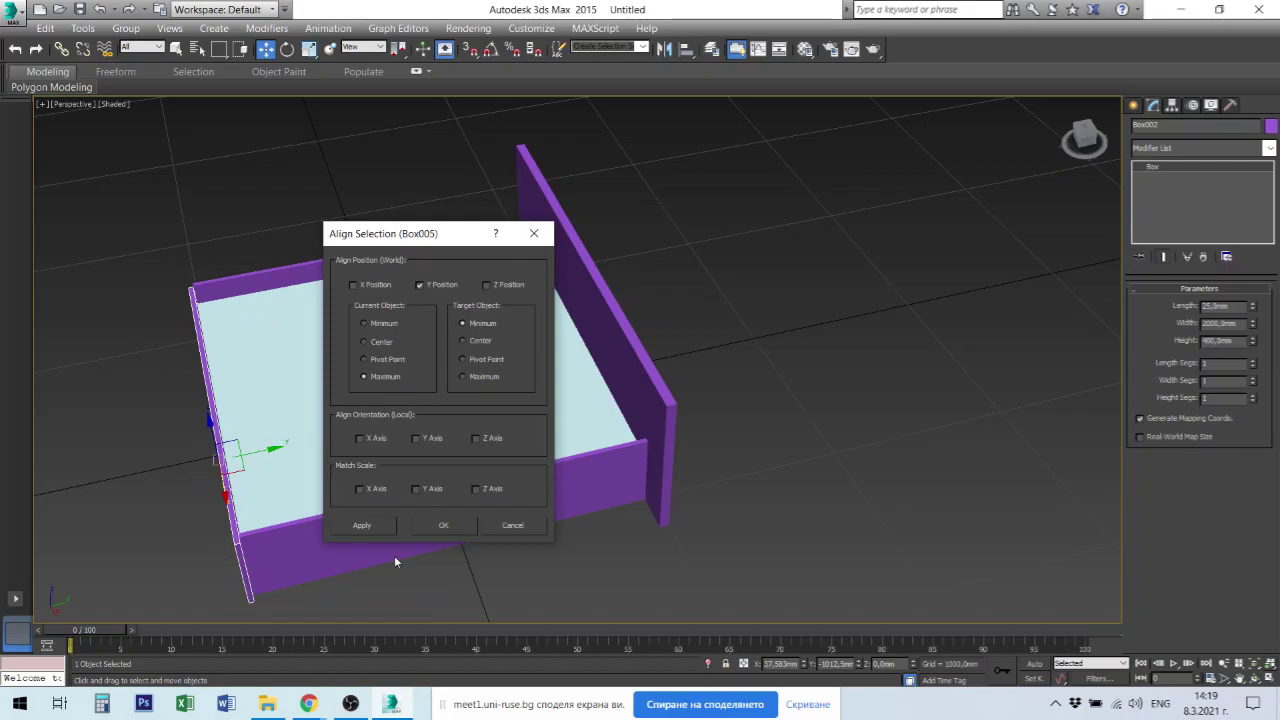
left_click(374, 525)
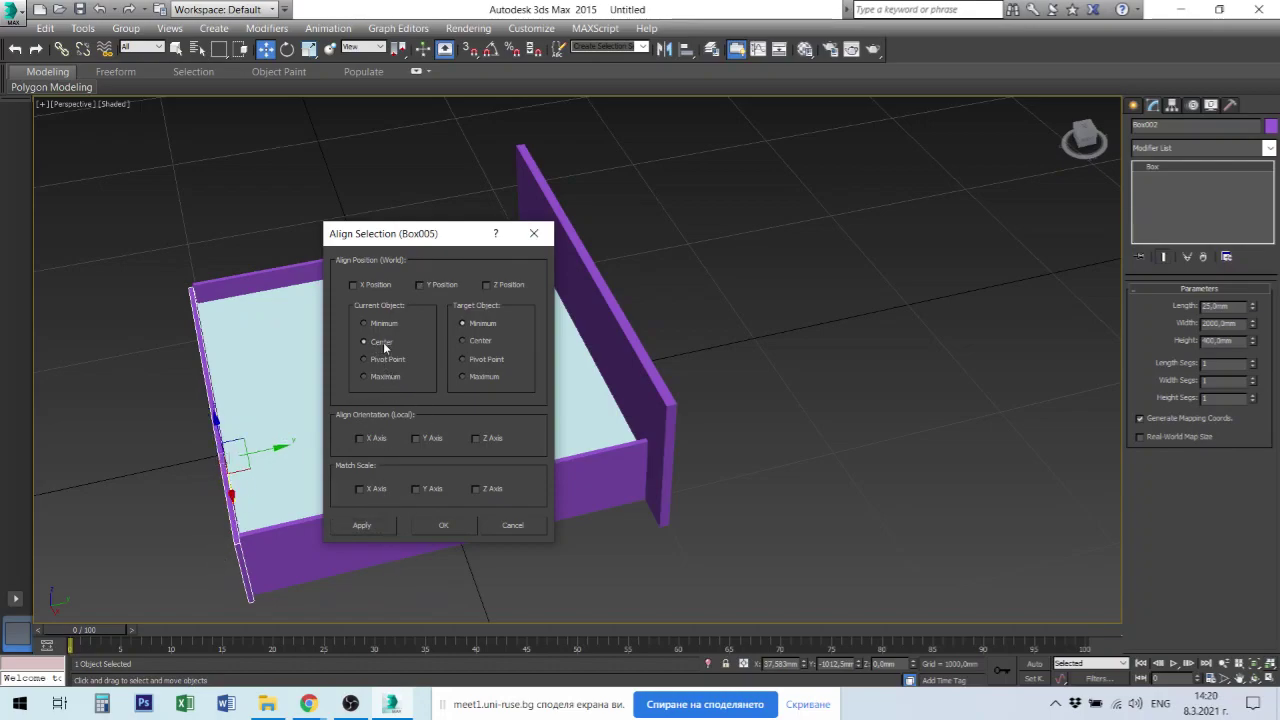
Align the foot panel to the base board in X position, center to center, then finish the alignment and deselect it.
left_click(353, 285)
left_click(362, 525)
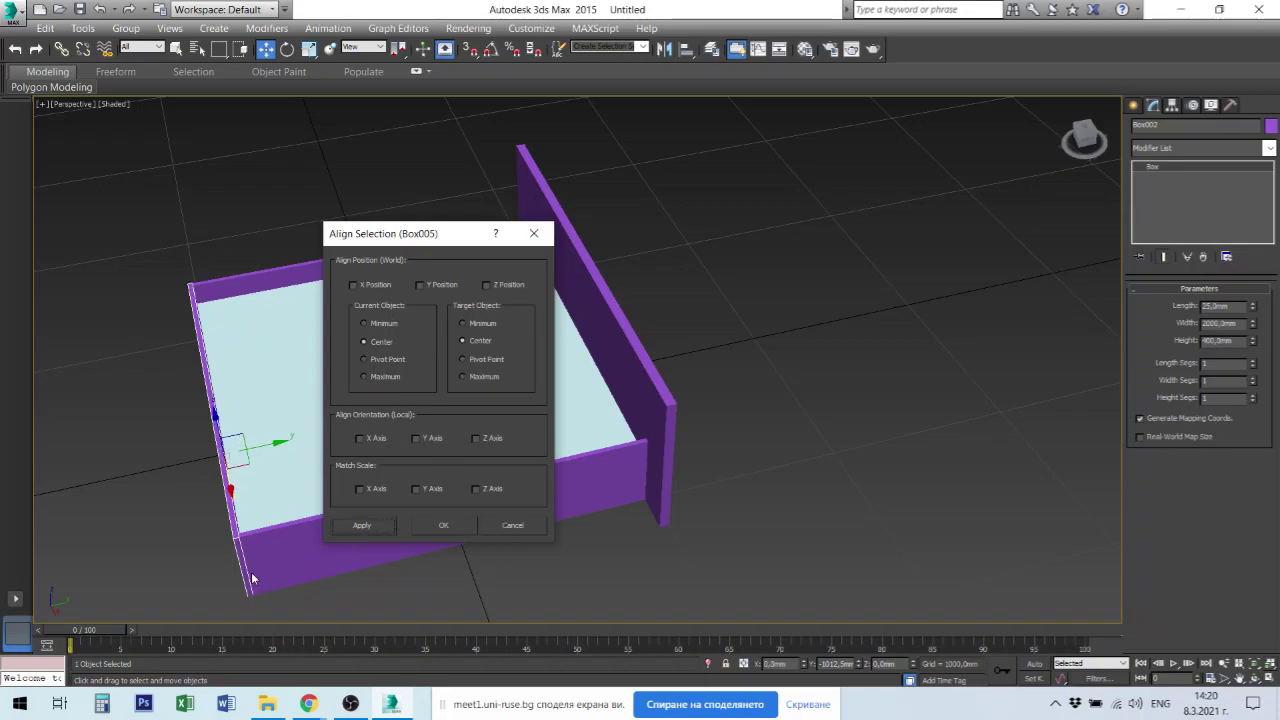
left_click(443, 525)
left_click(545, 560)
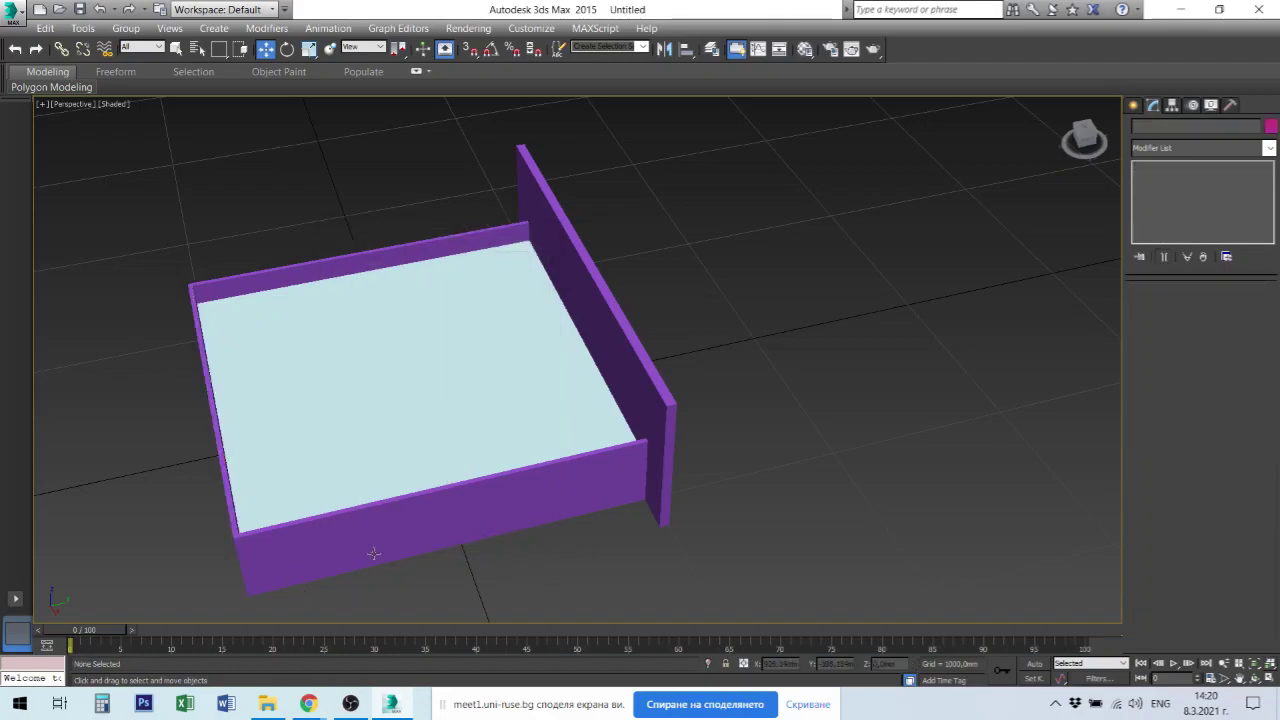
middle_click_drag(307, 548, 449, 363, "alt")
scroll(377, 464, "down", 5)
scroll(337, 527, "up", 8)
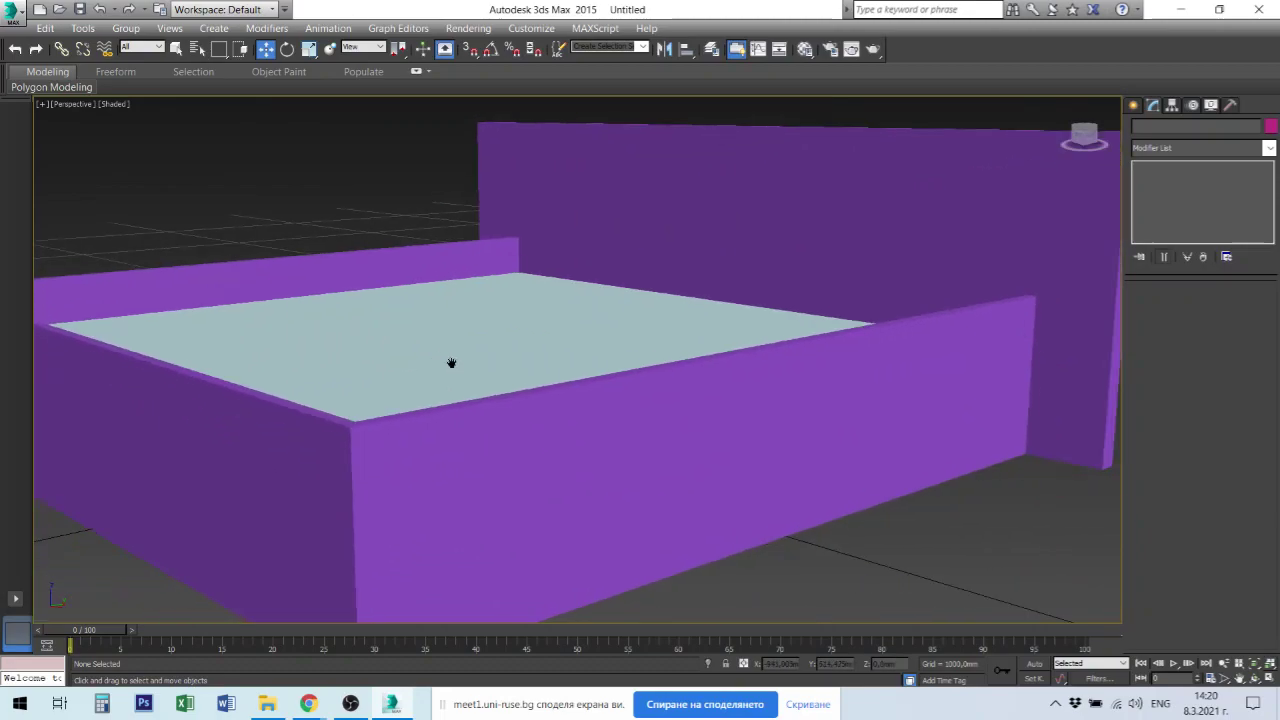
middle_click_drag(350, 438, 268, 441, "alt")
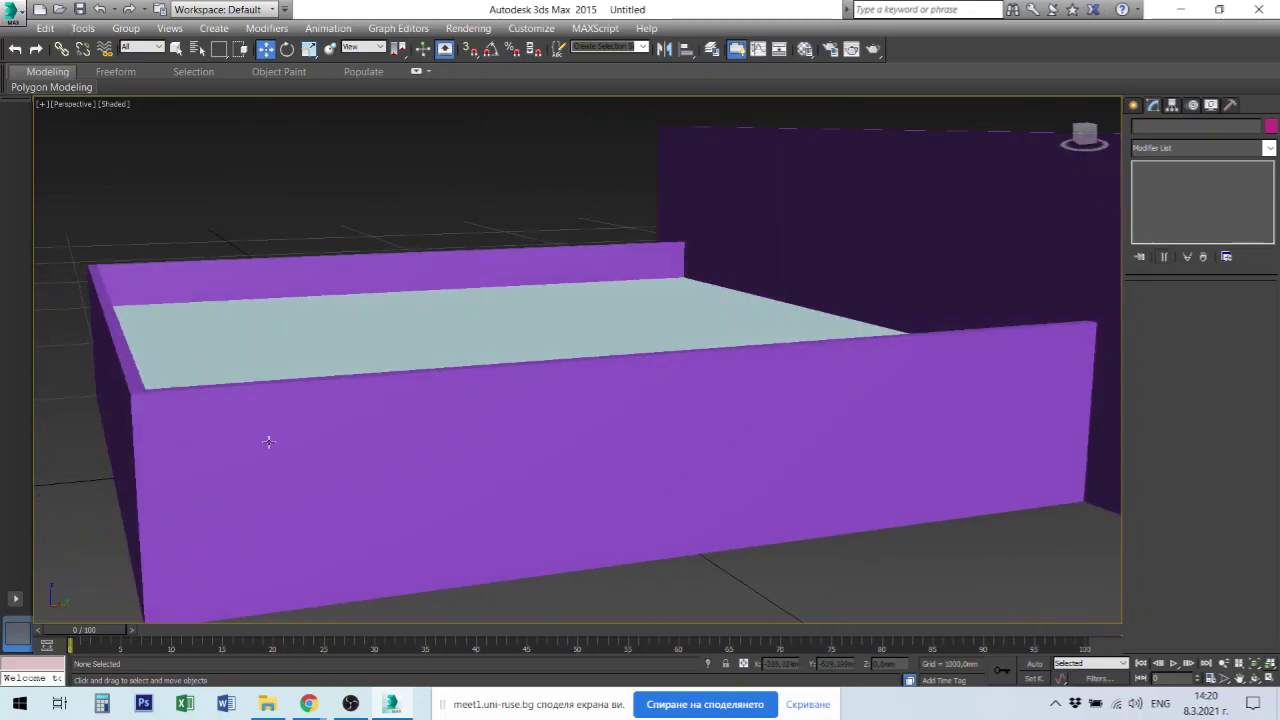
Move the headboard away from the base board along Y to about 1077 mm.
left_click(126, 413)
left_click(160, 409)
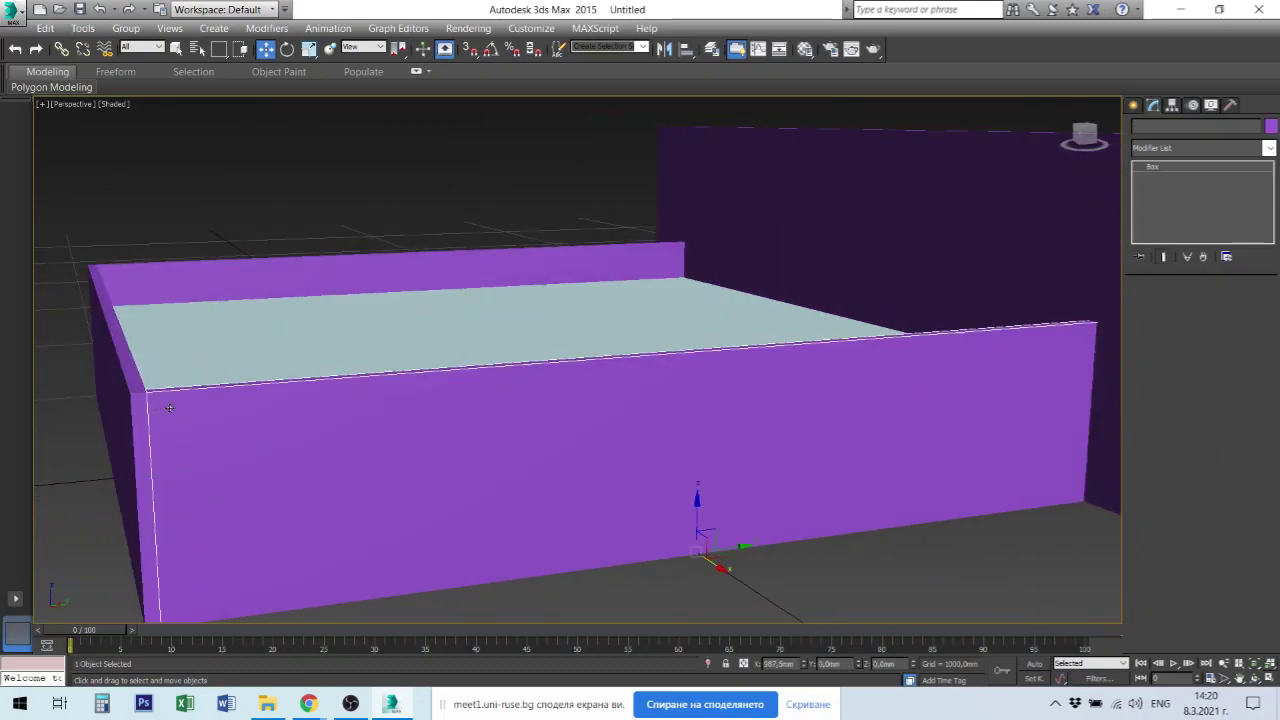
middle_click_drag(958, 396, 1060, 436, "alt")
middle_click_drag(867, 413, 743, 327, "alt")
left_click(877, 321)
left_click(731, 324)
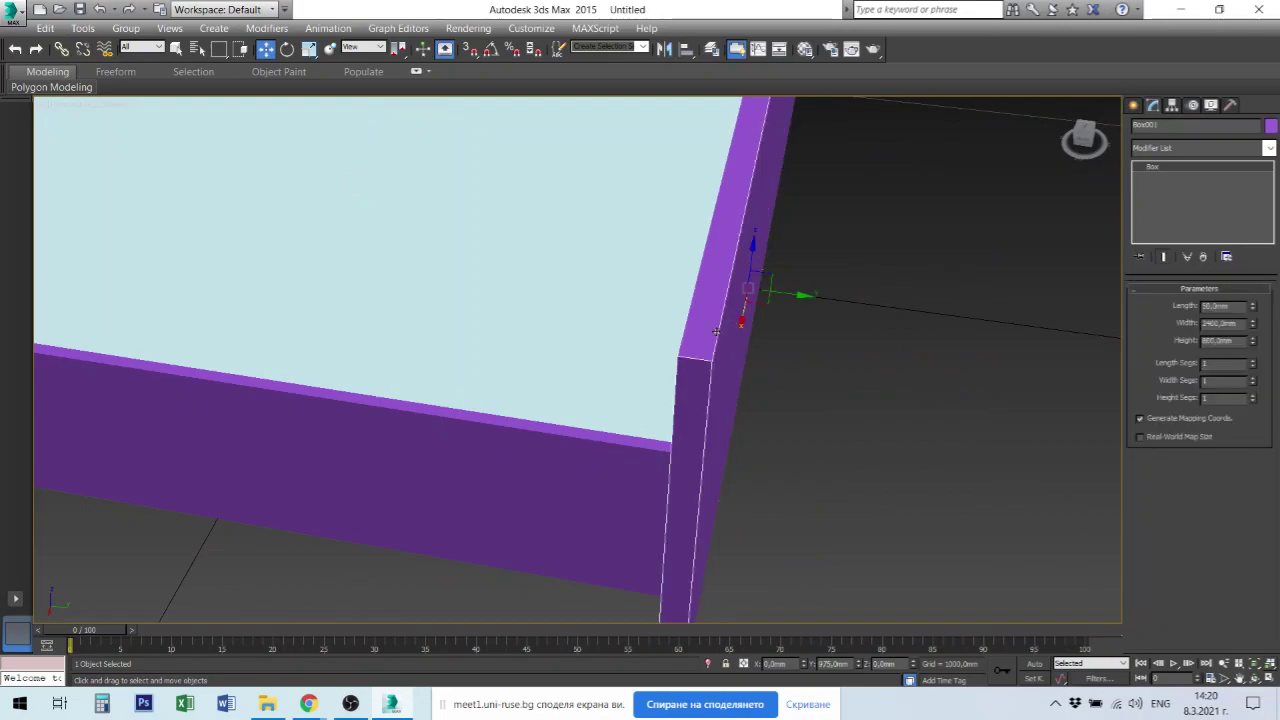
mouse_move(787, 295)
left_mouse_down()
mouse_move(864, 300)
mouse_move(782, 297)
mouse_move(828, 300)
mouse_move(812, 298)
left_mouse_up()
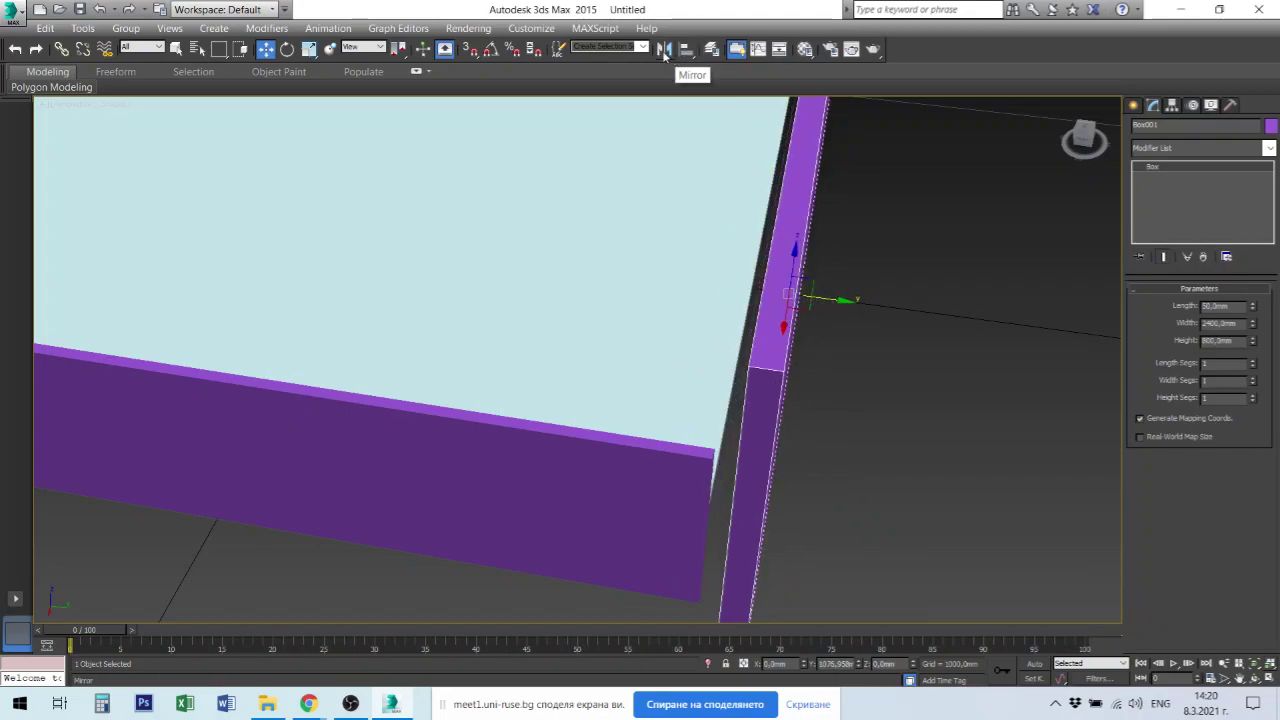
left_click(664, 48)
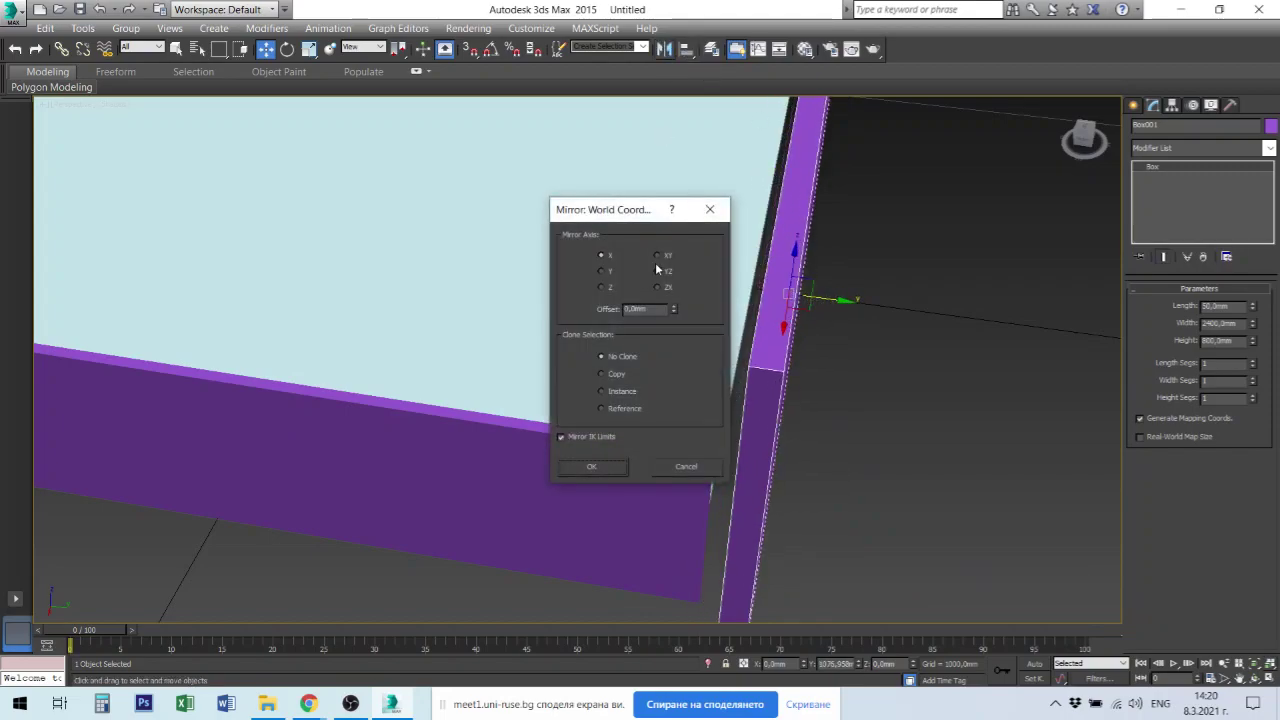
left_click(686, 466)
Align the headboard's minimum to the base board's maximum in Y position only.
left_click(686, 48)
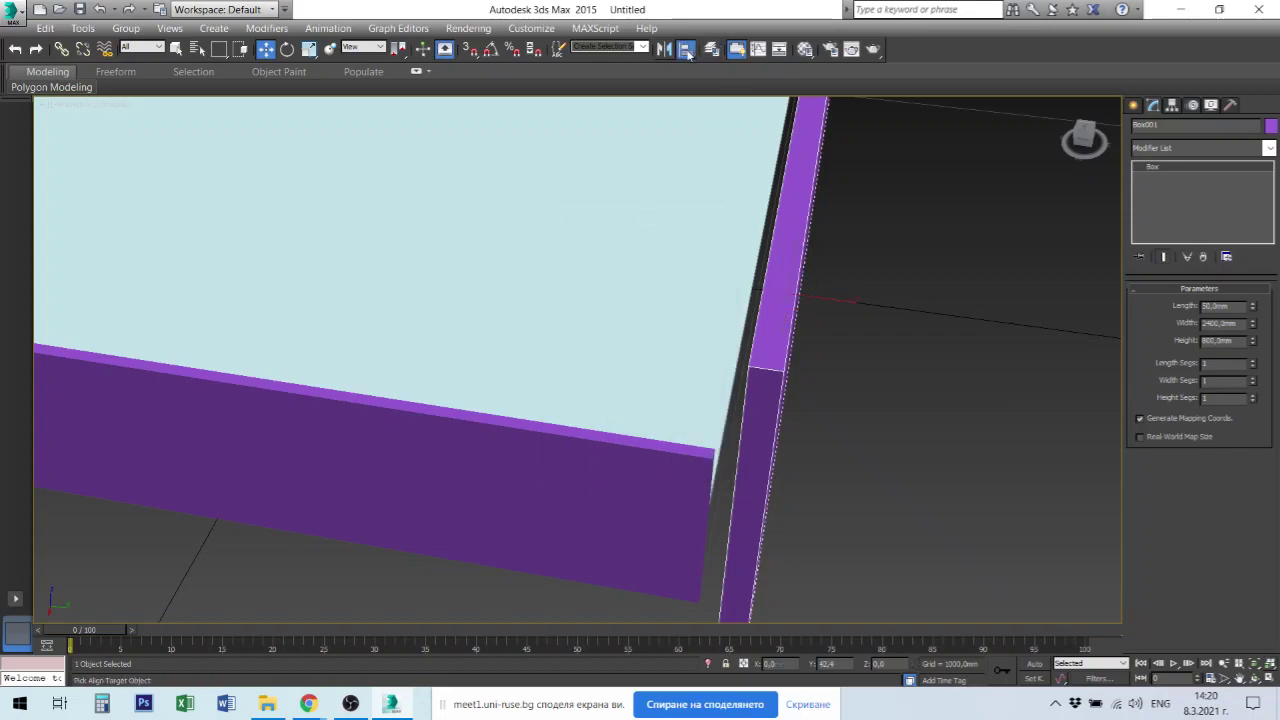
left_click(720, 229)
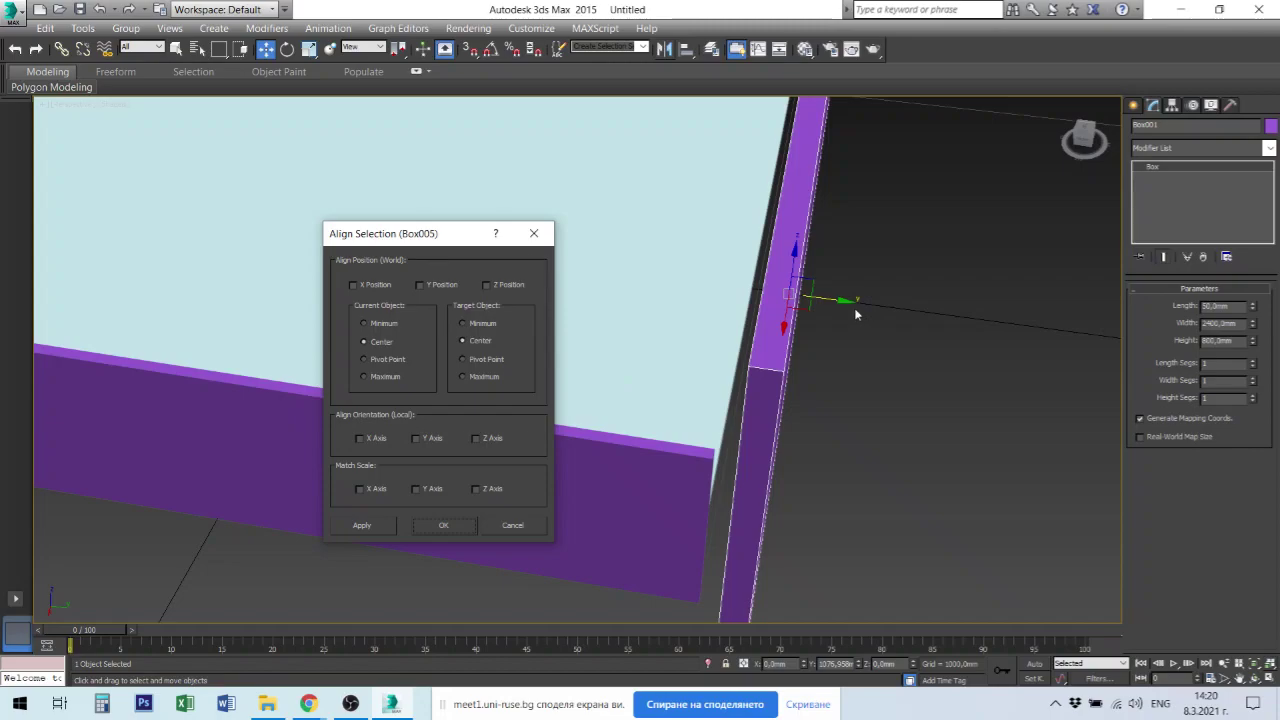
left_click(420, 285)
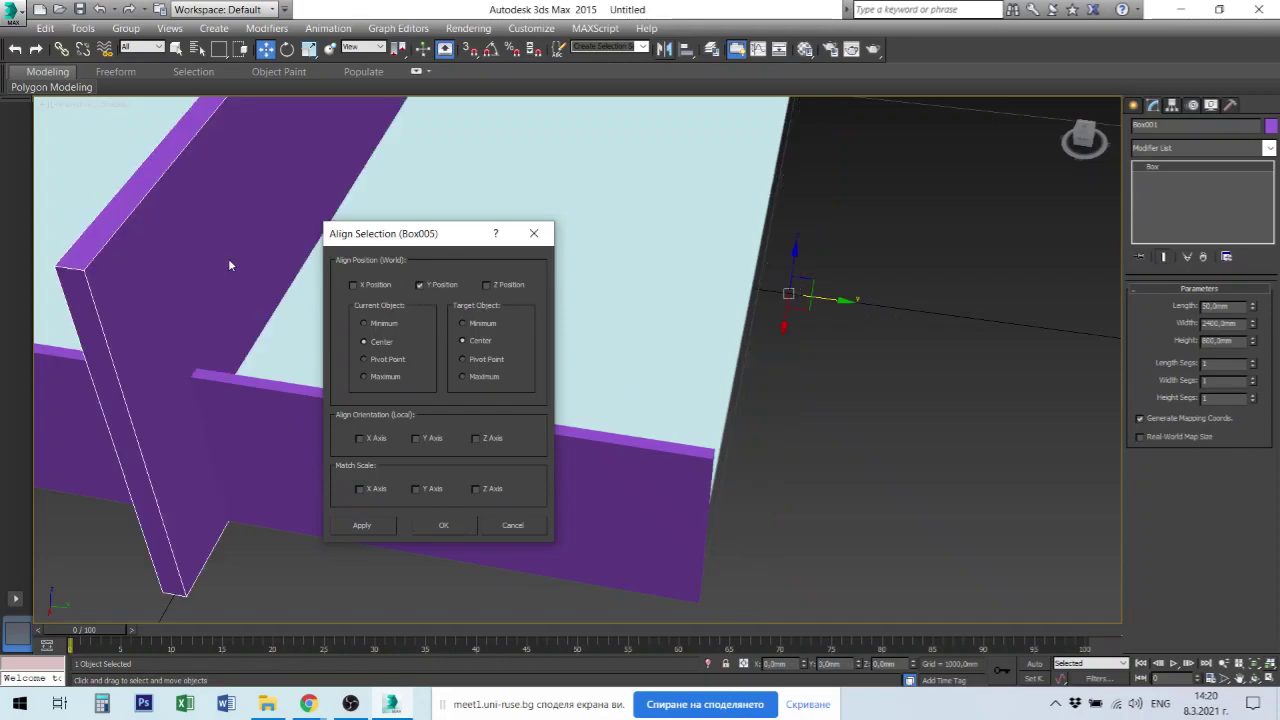
left_click(386, 324)
left_click(484, 377)
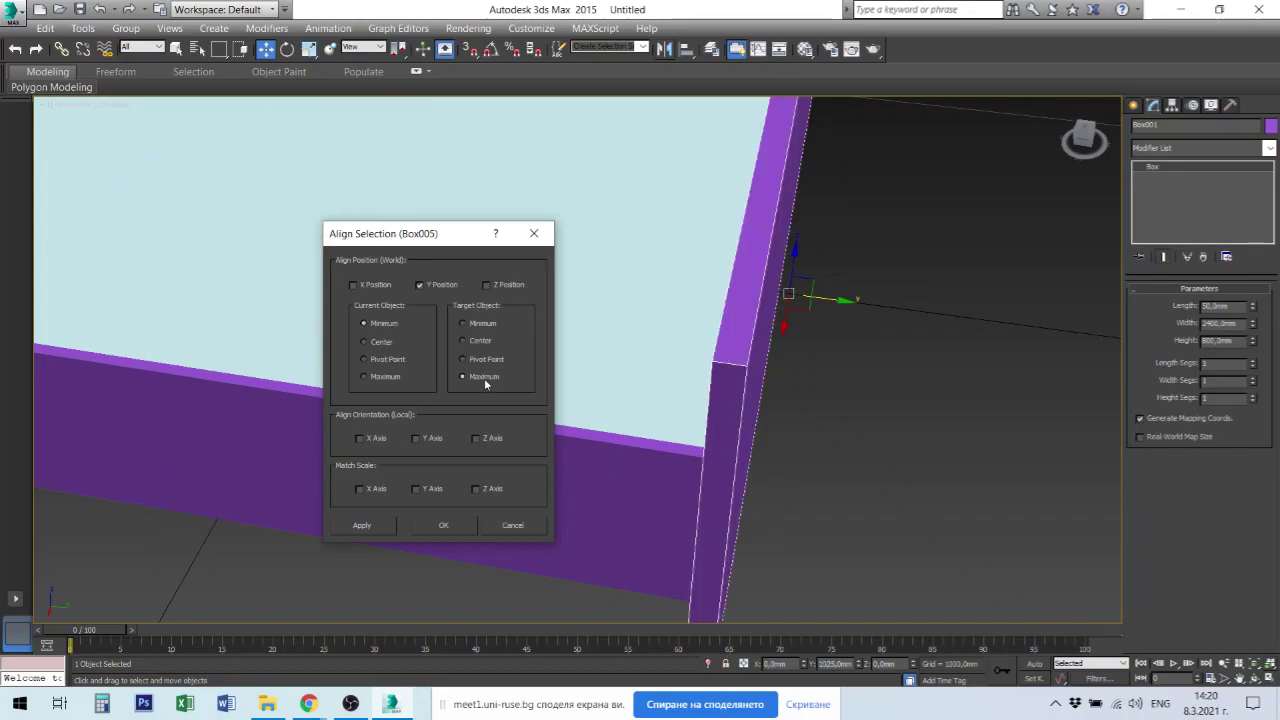
left_click(443, 528)
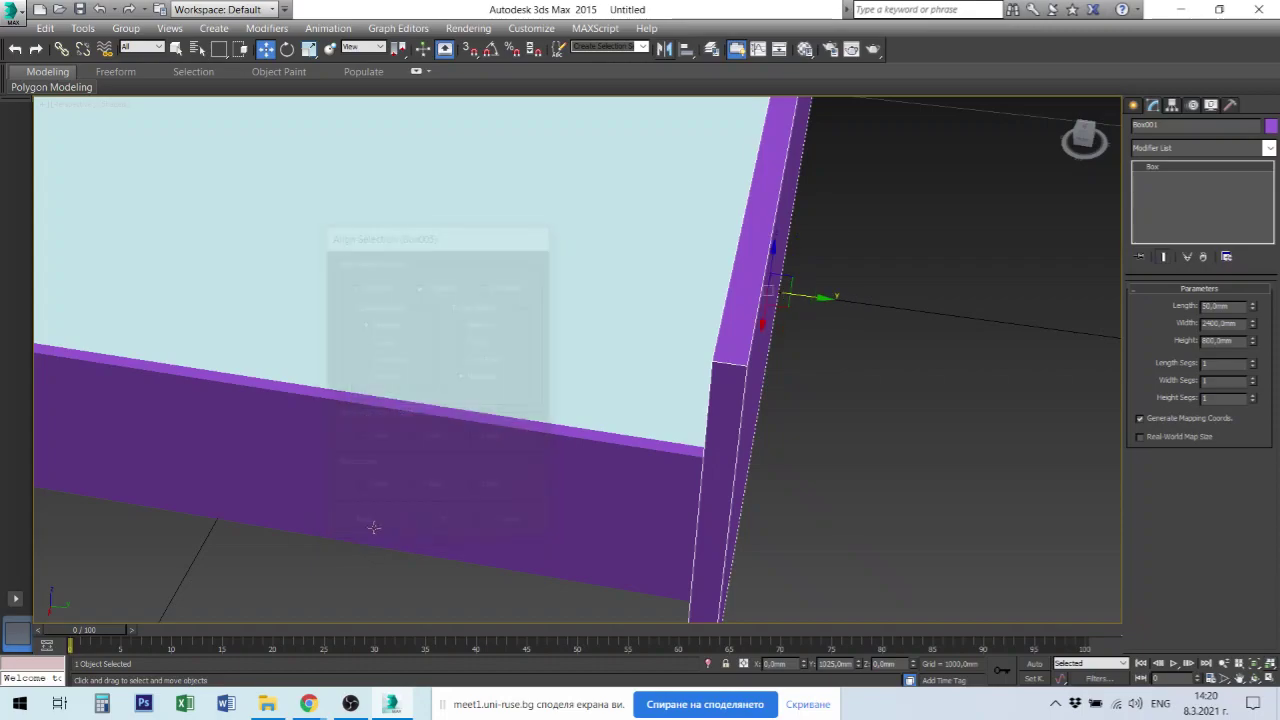
Start the ChamferBox tool from the Extended Primitives and bring up all four viewports.
scroll(620, 346, "up", 3)
middle_click_drag(640, 346, 664, 215, "alt")
scroll(630, 362, "down", 3)
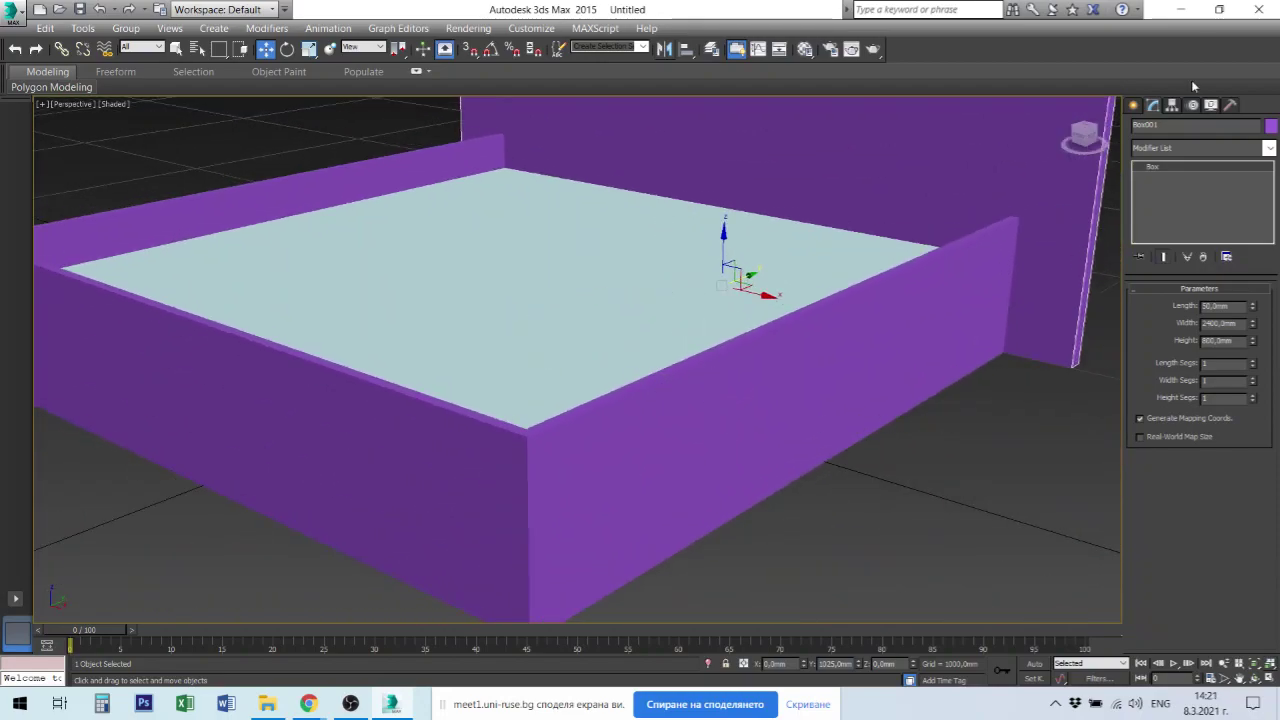
left_click(1133, 106)
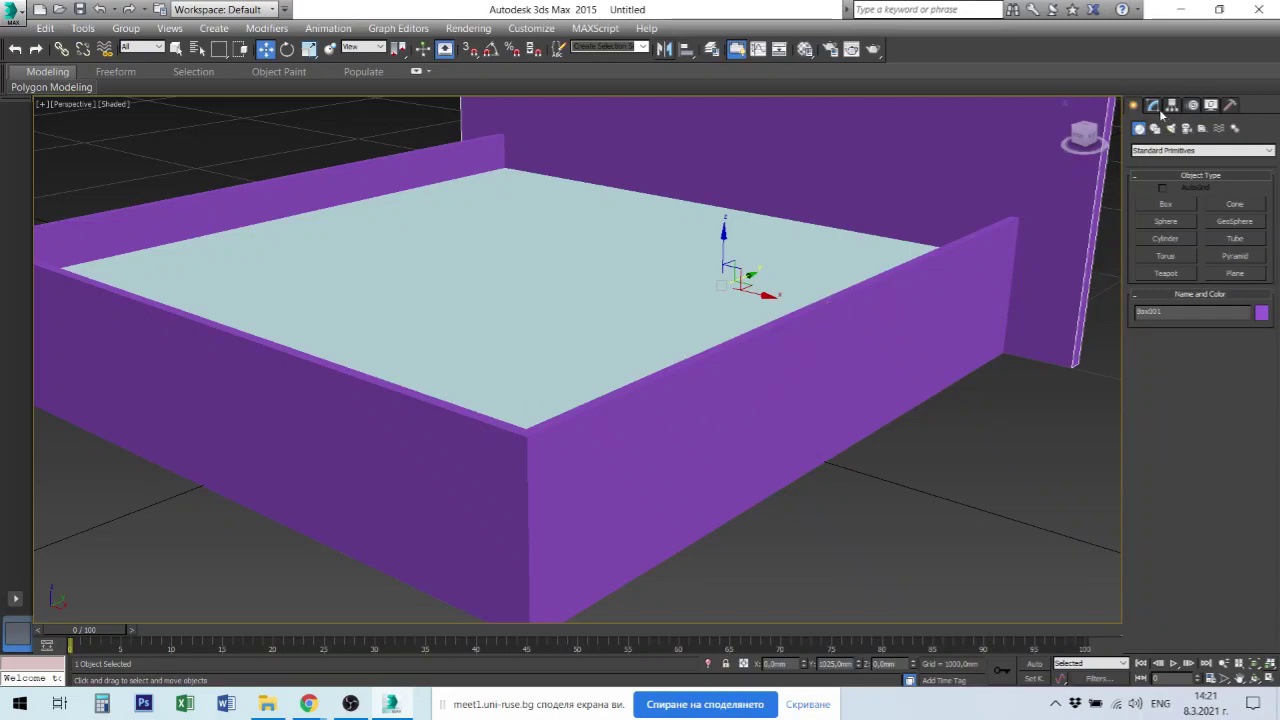
left_click(1212, 152)
left_click(1194, 172)
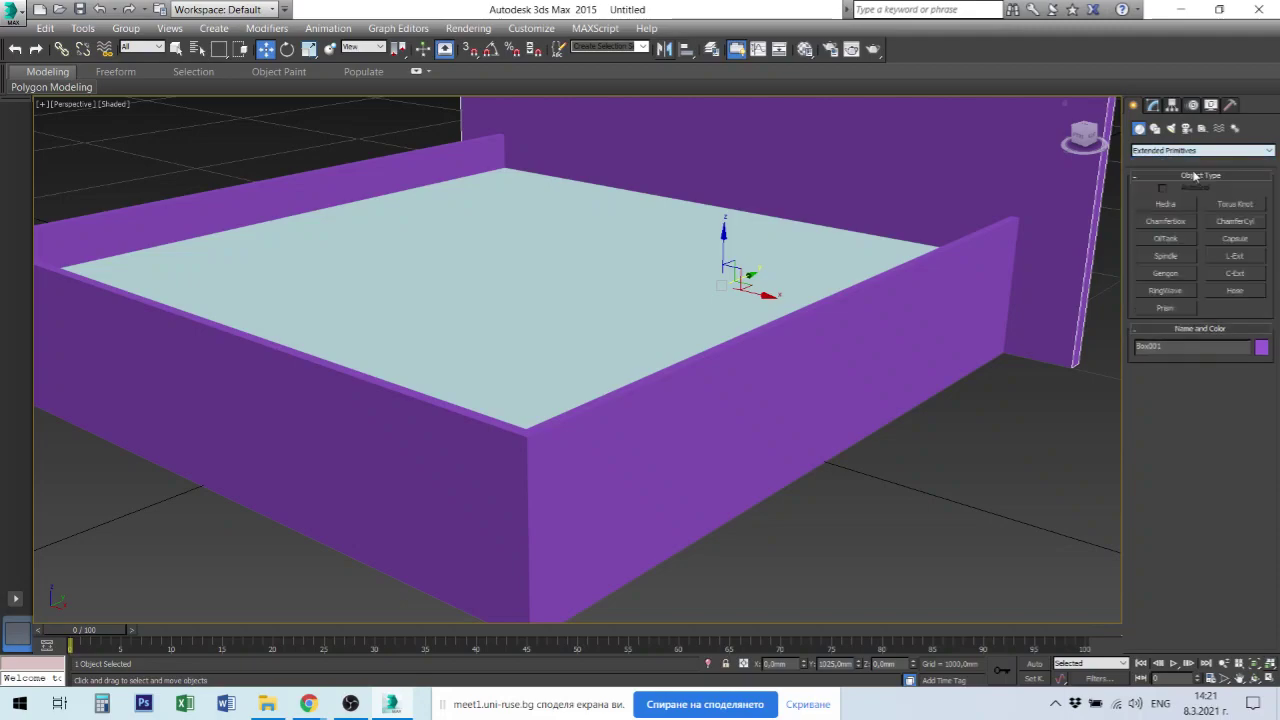
left_click(1168, 222)
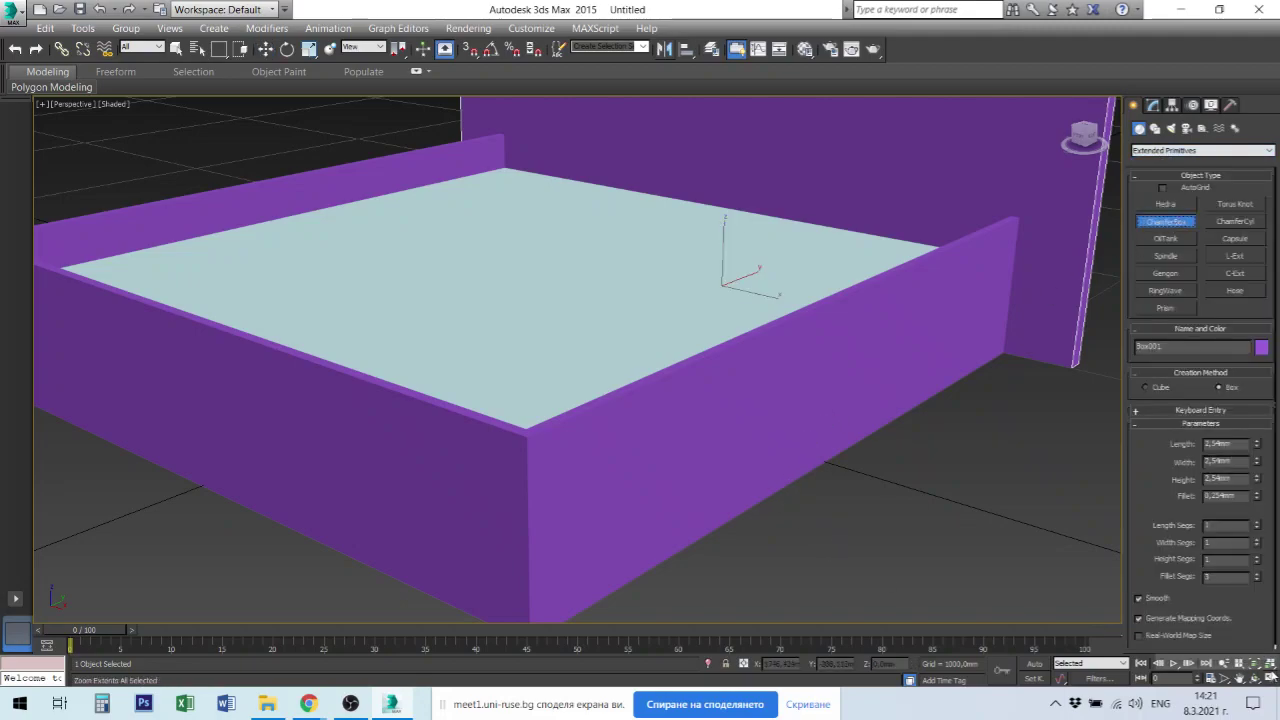
left_click(1270, 678)
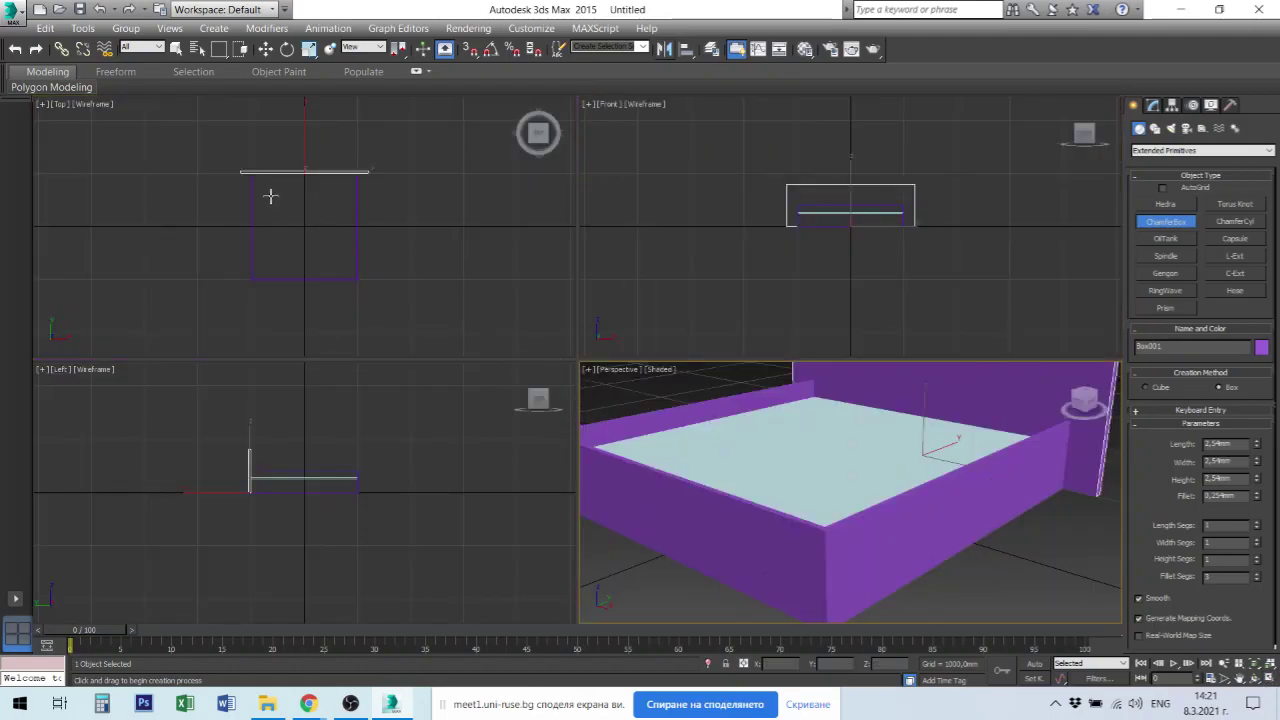
left_click_drag(264, 182, 350, 276)
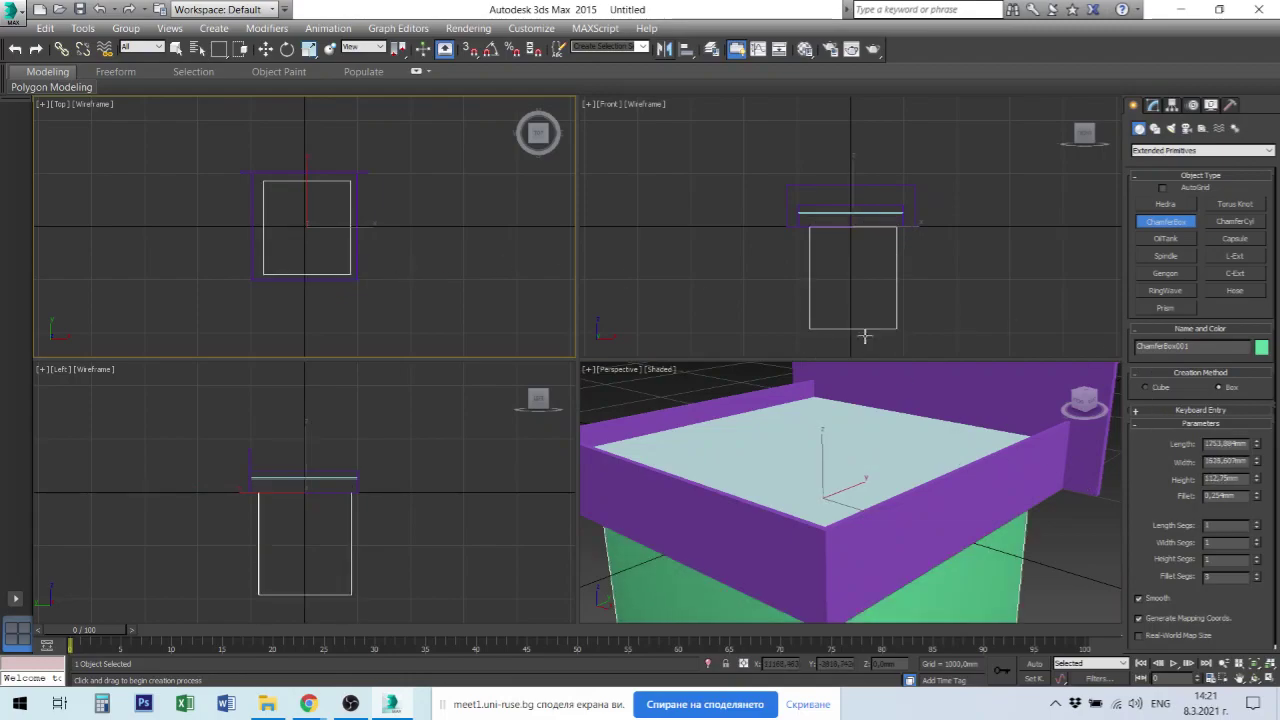
left_click(868, 251)
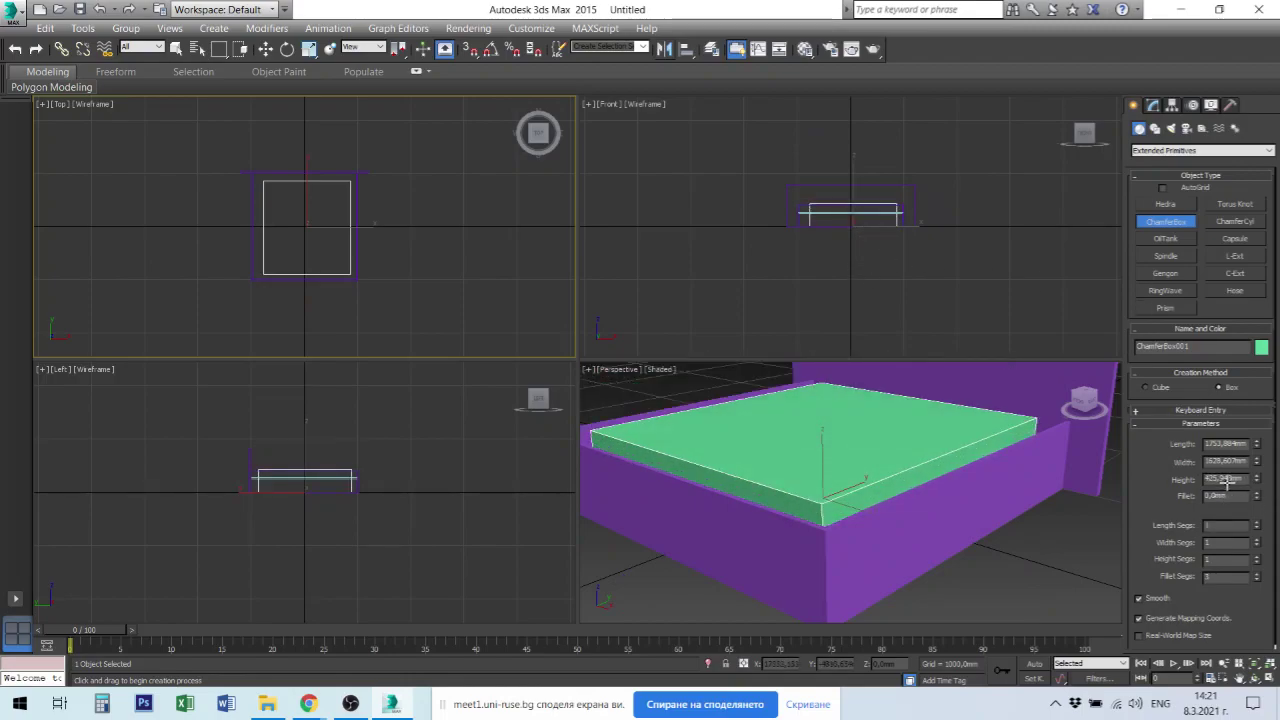
key("ctrl+z")
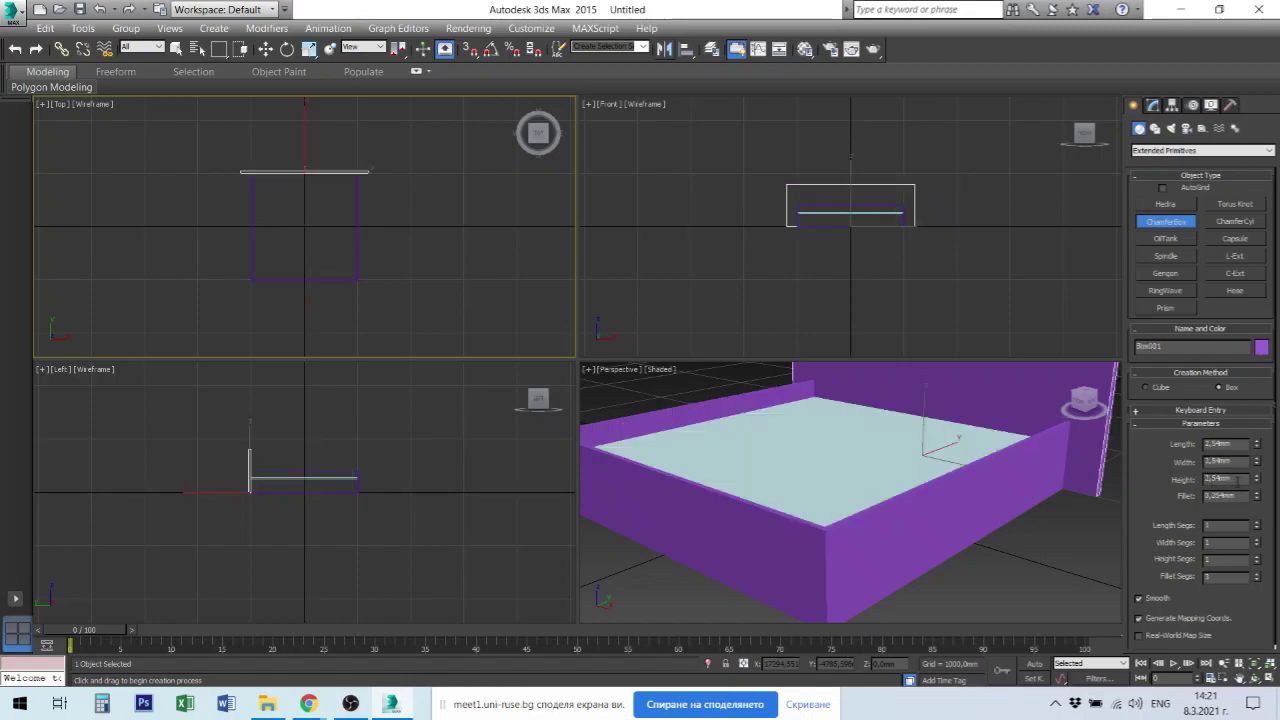
left_click(1015, 515)
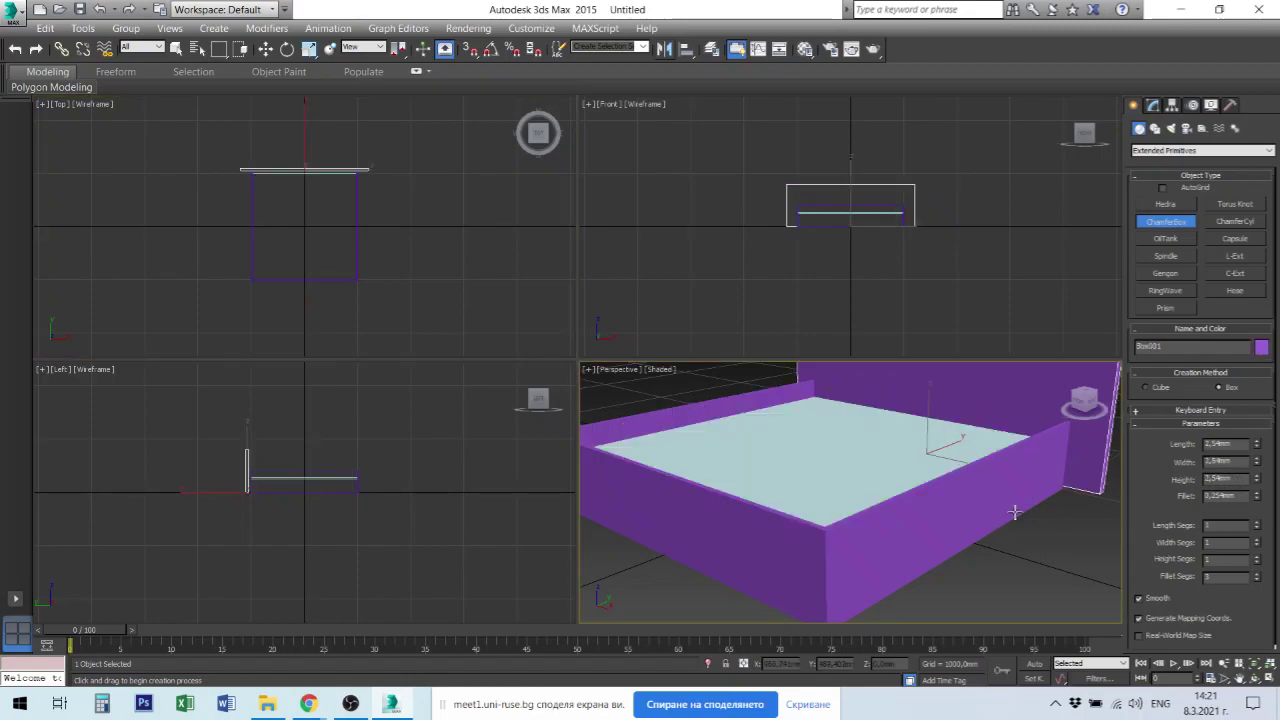
key("ctrl+z")
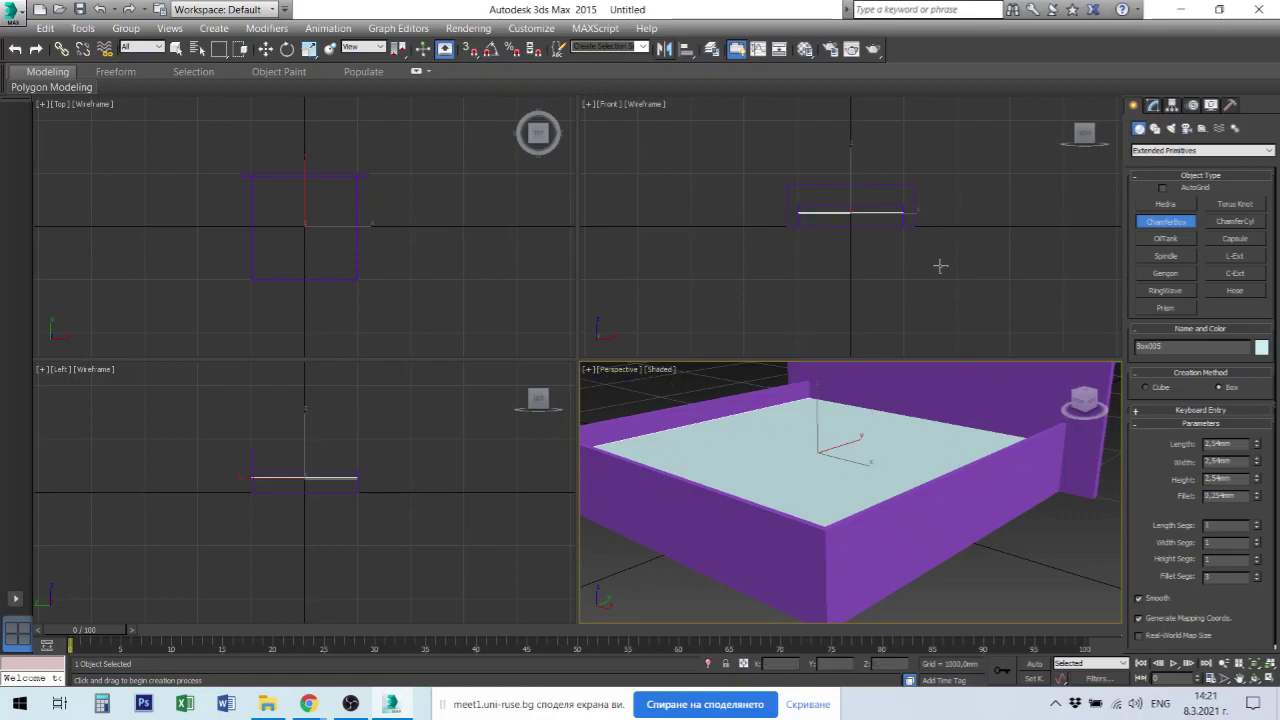
left_click(128, 10)
left_click(128, 10)
left_click(128, 10)
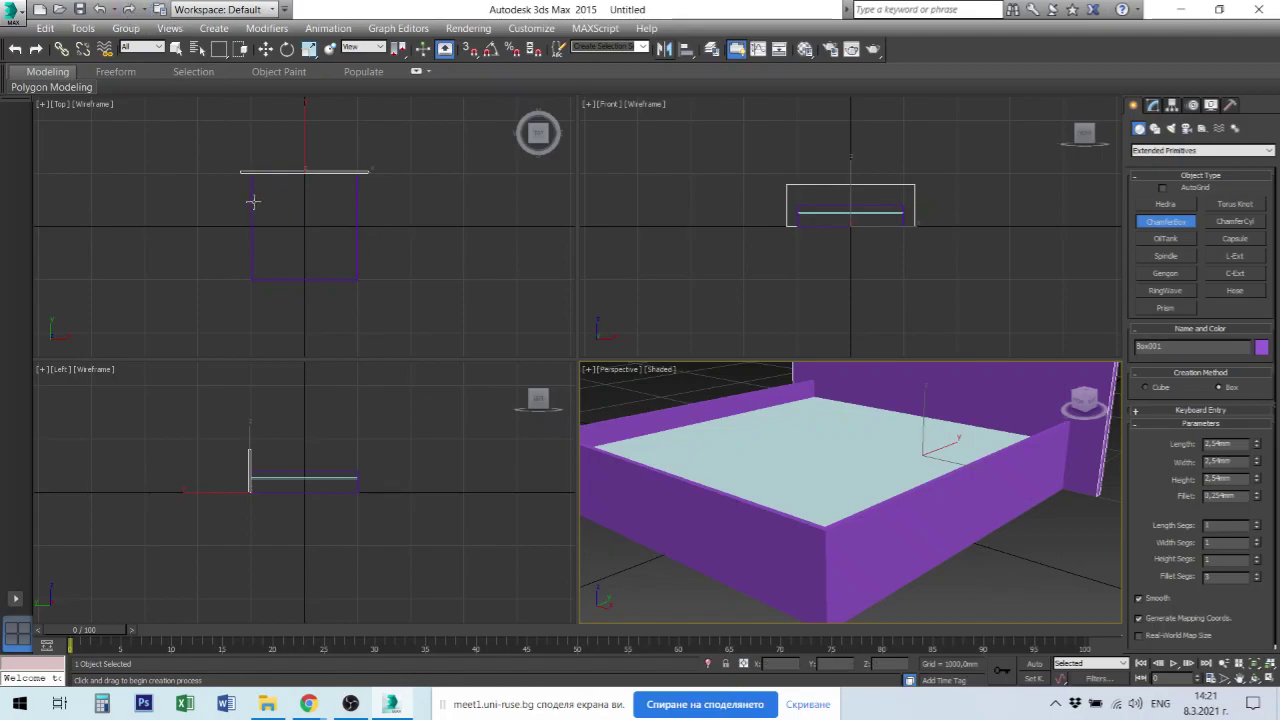
Draw a chamfer box about 1591 × 1578 × 276 mm inside the bed frame in the Top view.
left_click_drag(266, 189, 349, 270)
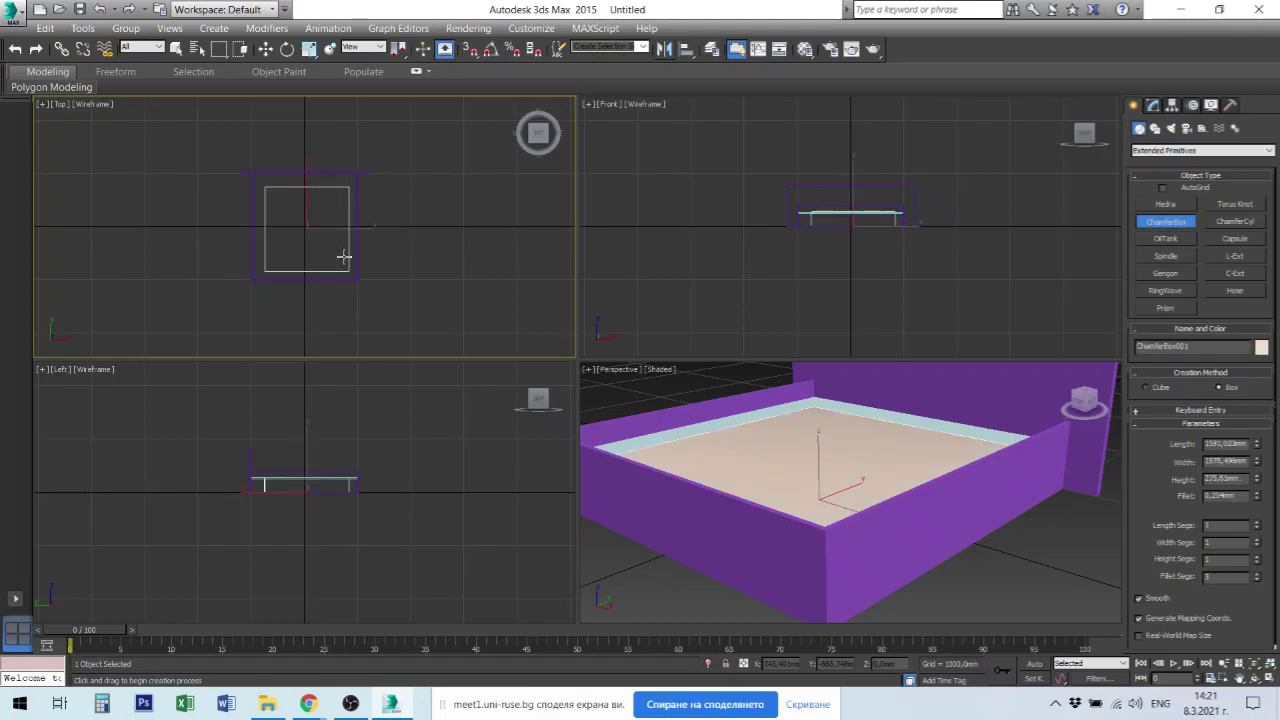
left_click(338, 256)
left_click(337, 252)
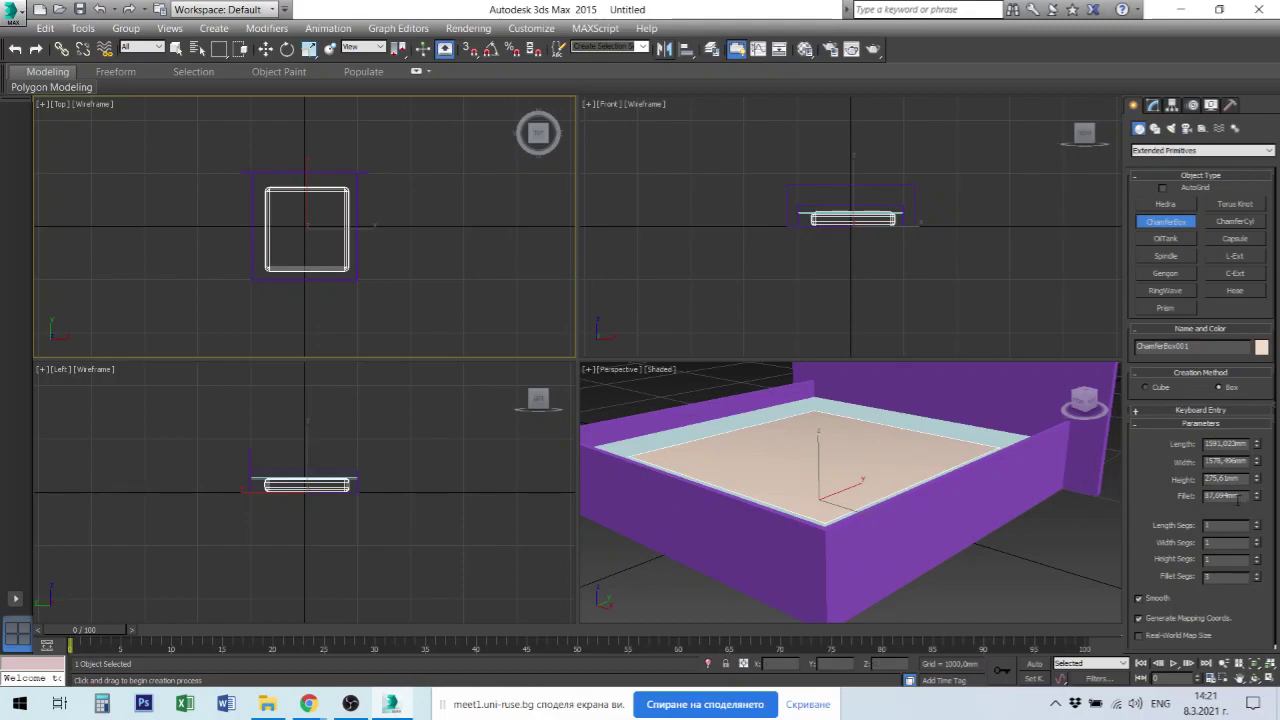
Set the chamfer box's fillet to 40 mm and its height to 200 mm.
double_click(1223, 496)
type("40")
key("Return")
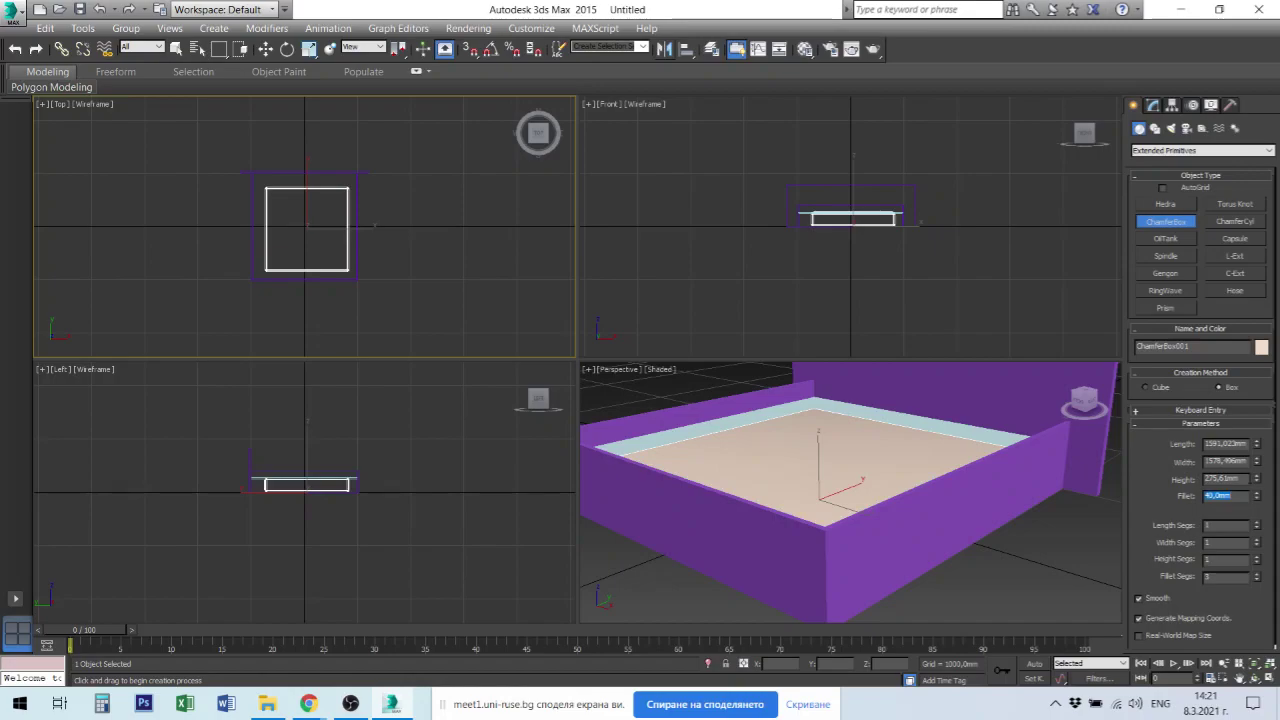
double_click(1222, 479)
type("200")
key("Return")
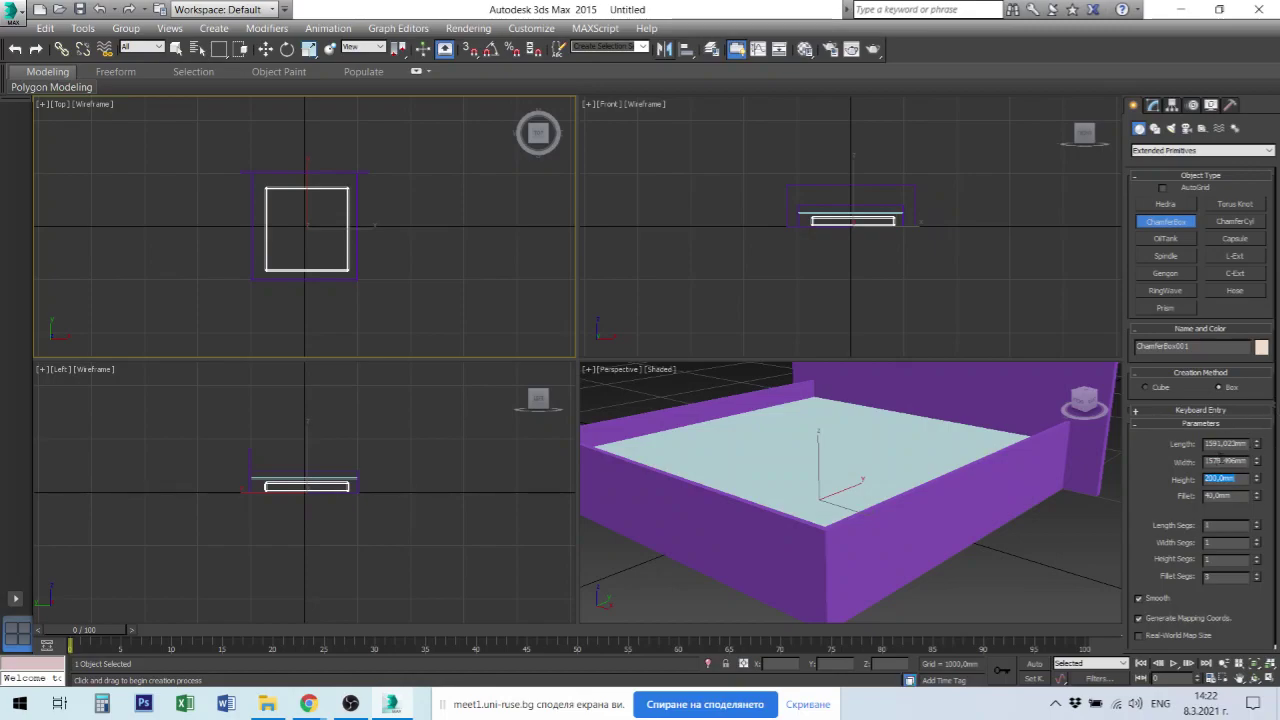
Set the chamfer box's length to 2000 mm and its width to 1950 mm.
left_click(1225, 443)
left_click_drag(1258, 446, 1257, 440)
left_click(1225, 443)
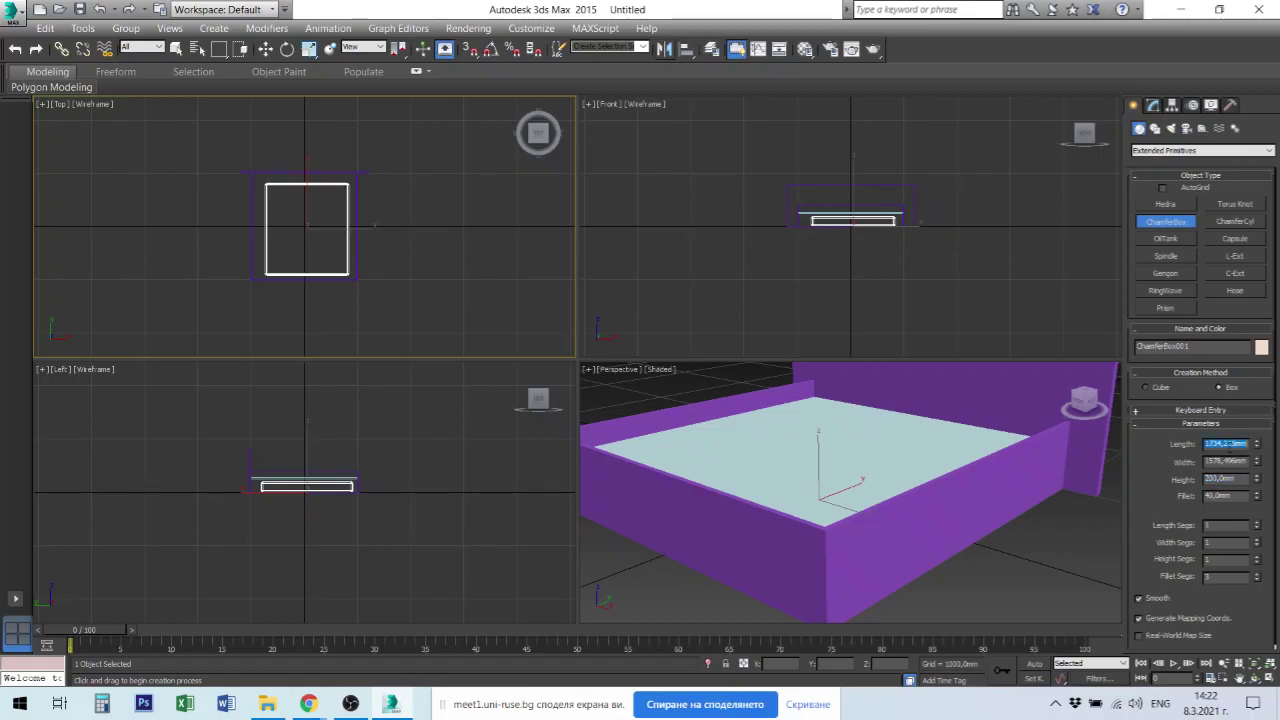
type("2000")
key("Return")
left_click(1225, 461)
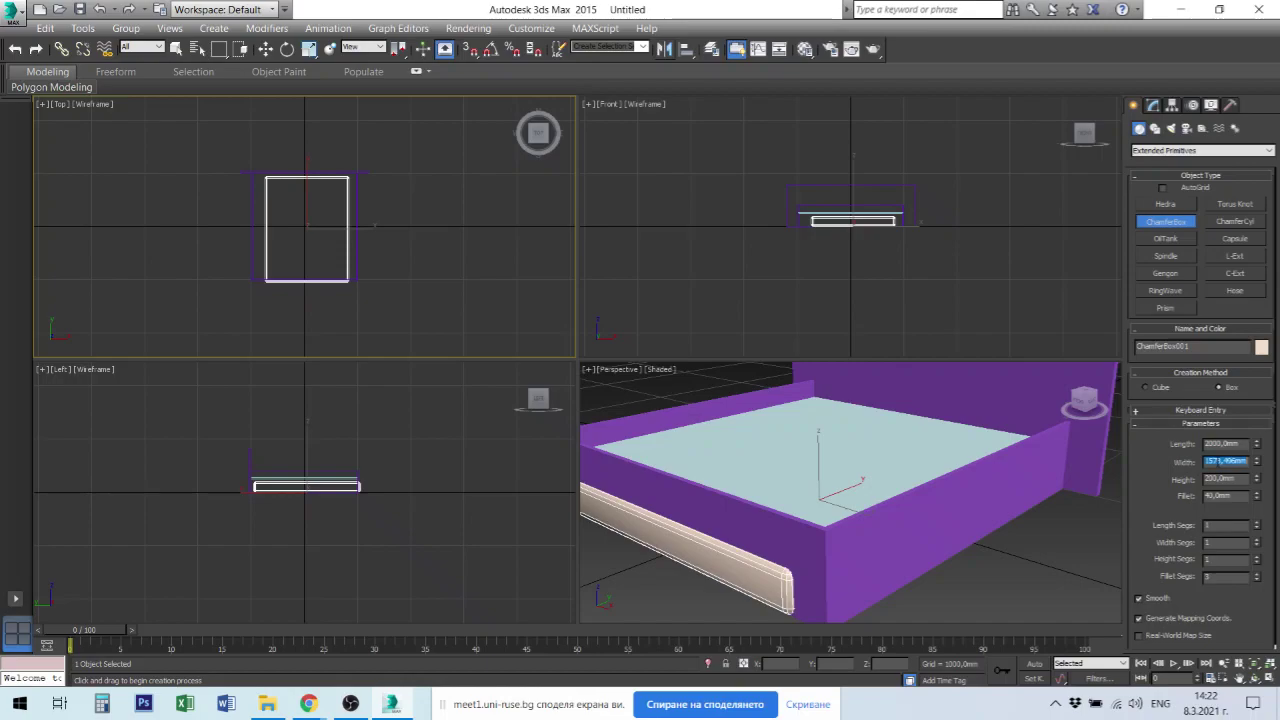
type("1950")
key("Return")
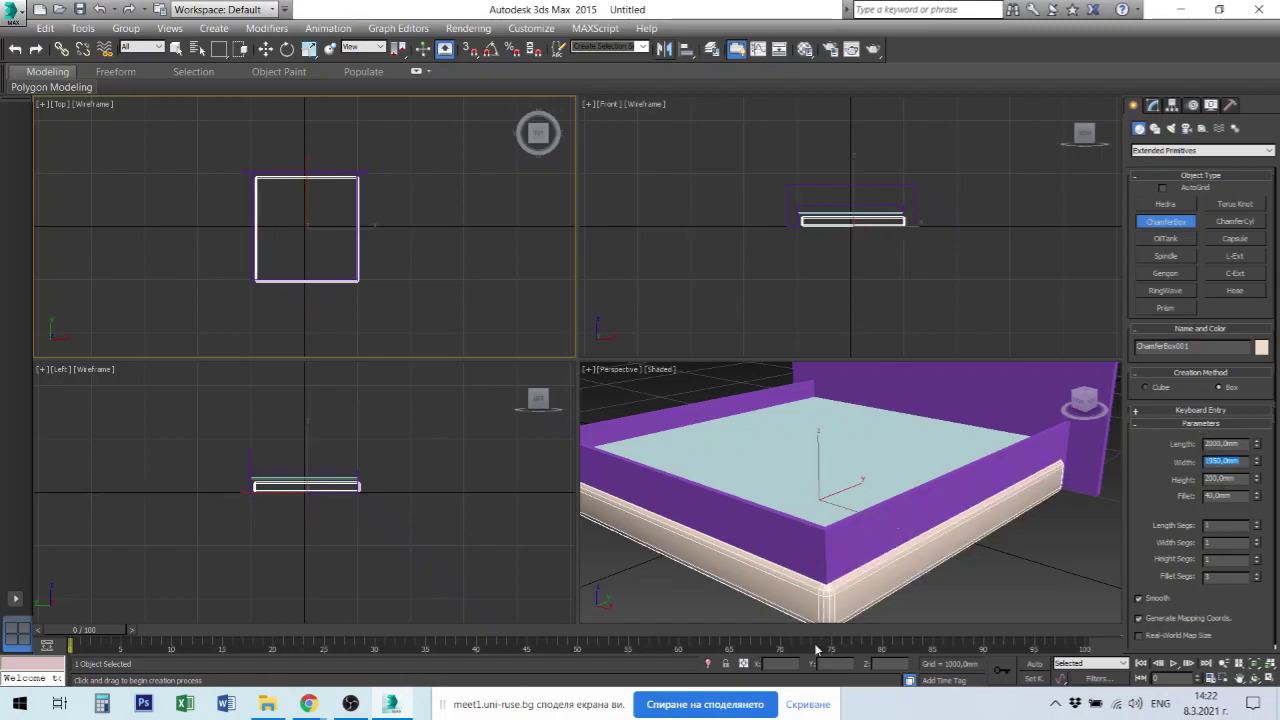
Finish the chamfer box, move it to X 0 and Y 0, and raise it above the base board to about Z 354 mm.
left_click(990, 553)
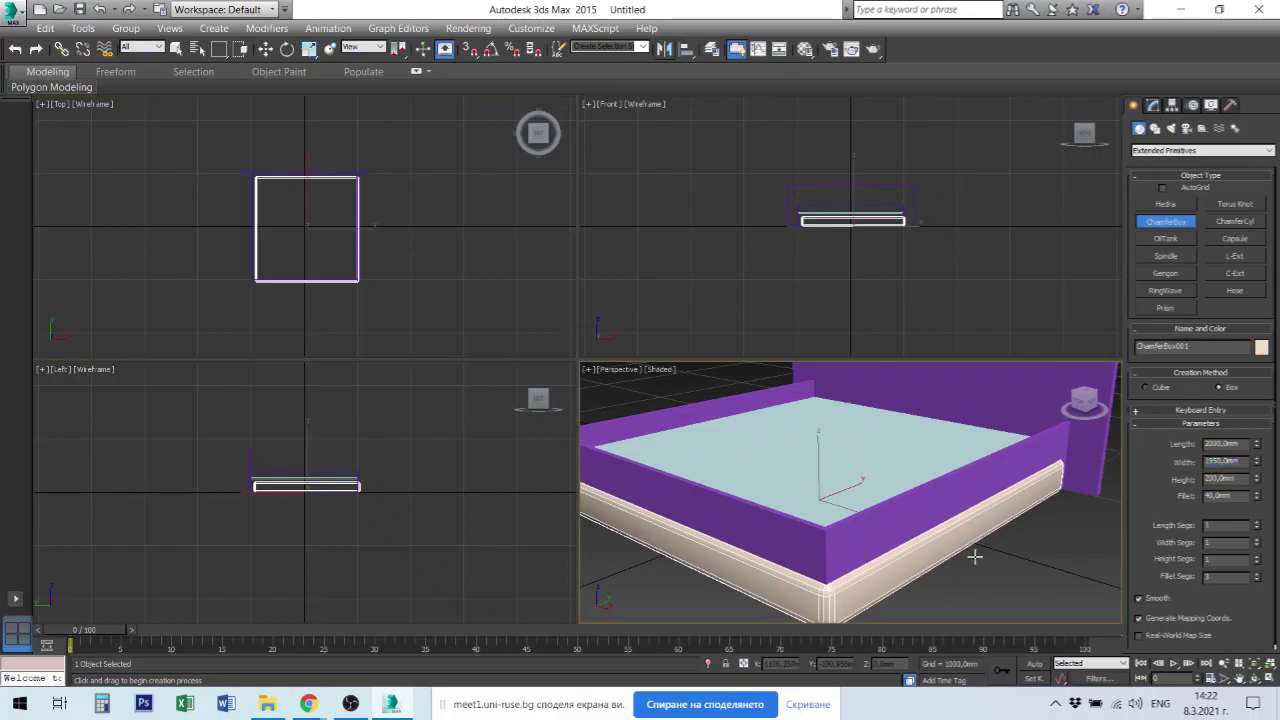
left_click(962, 546)
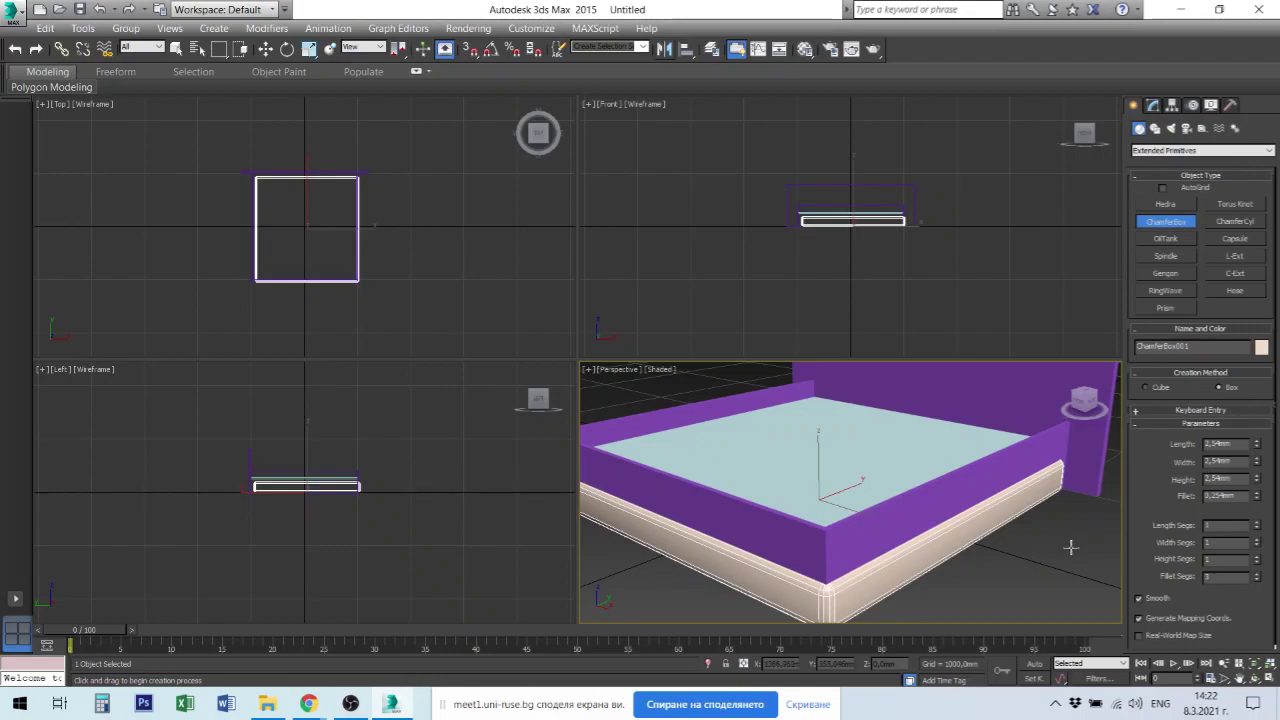
key("w")
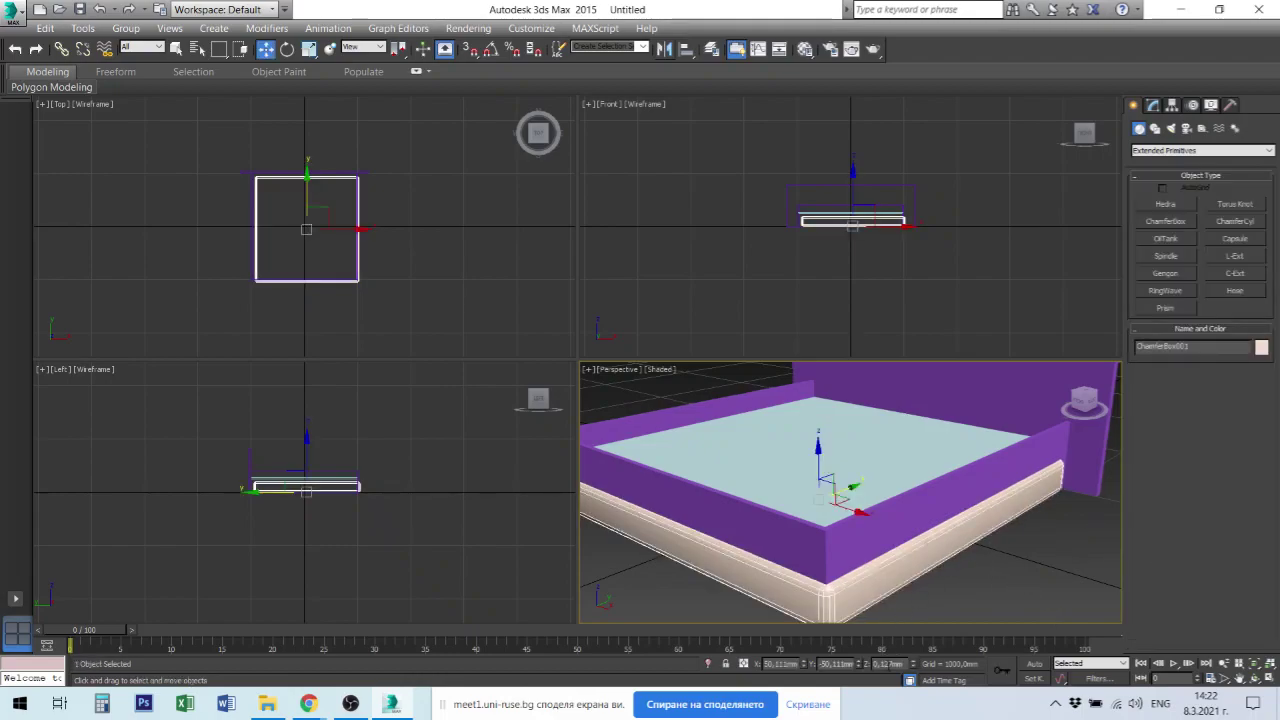
double_click(887, 663)
double_click(843, 663)
type("0")
key("Return")
double_click(780, 663)
type("0")
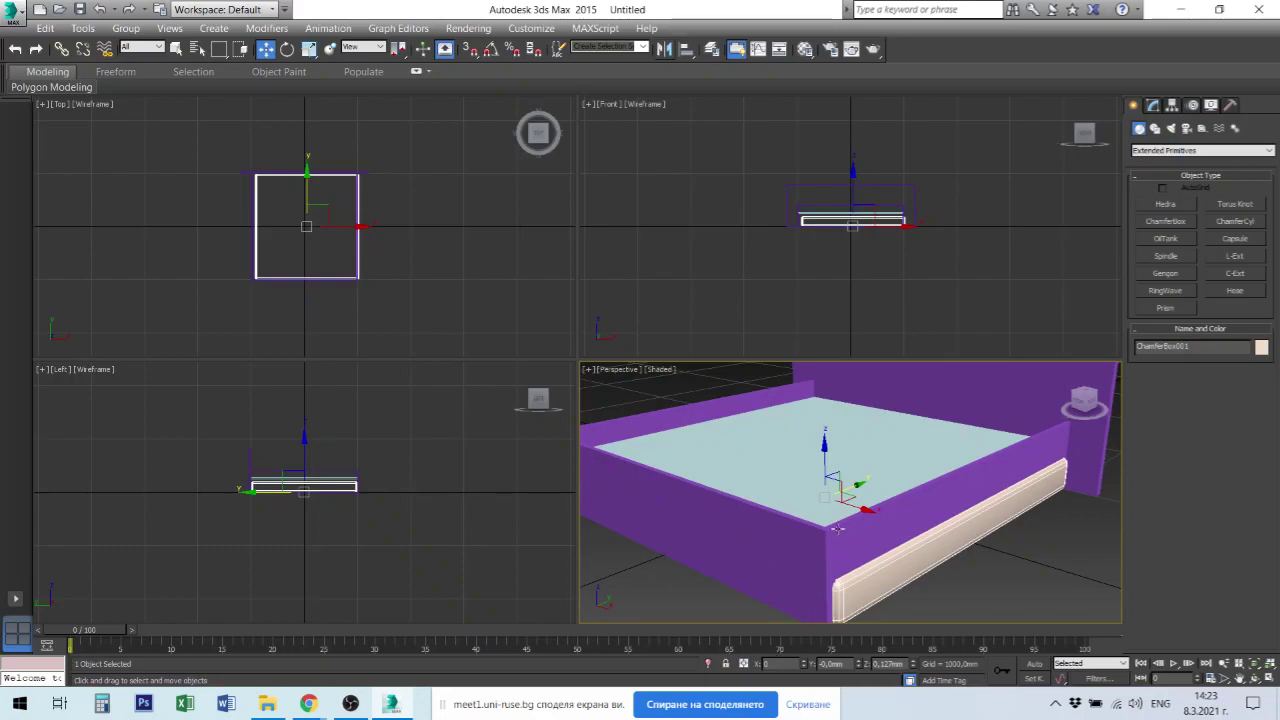
key("Return")
left_click_drag(816, 466, 814, 402)
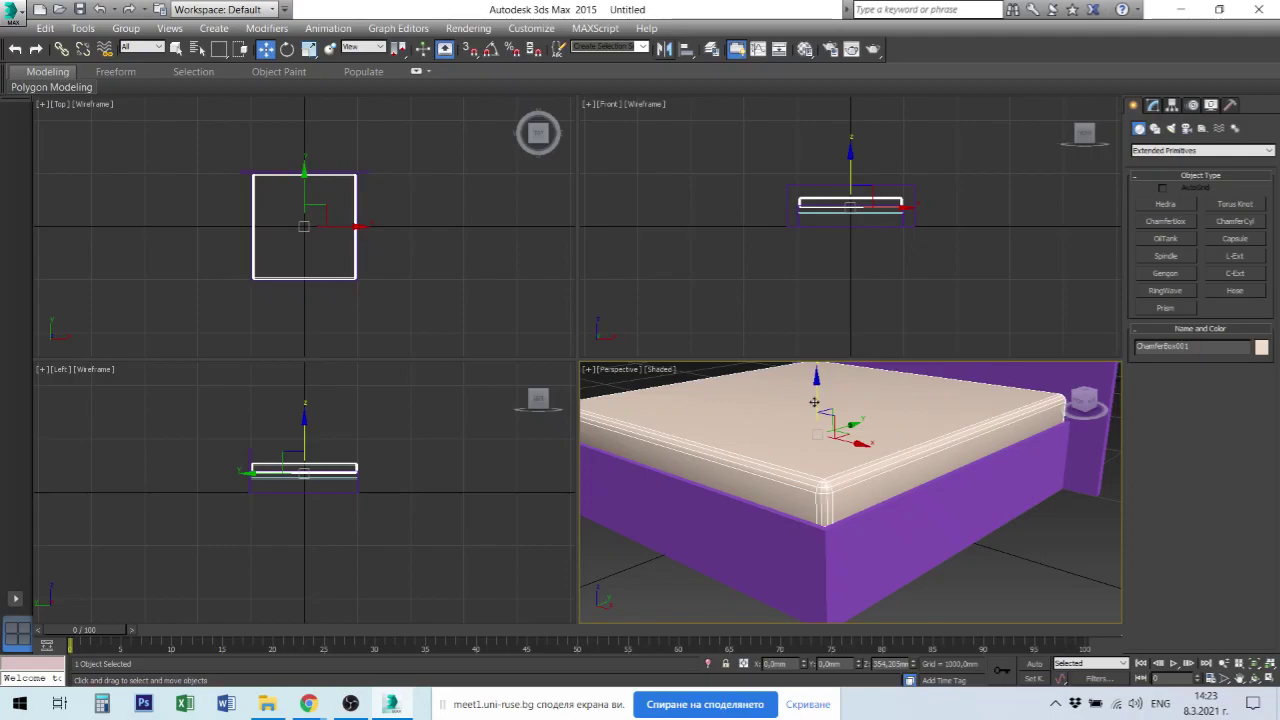
Try to hide the positive-X side panel to expose the gap under the chamfer box, and undo the hiding.
left_click(957, 530)
right_click(957, 527)
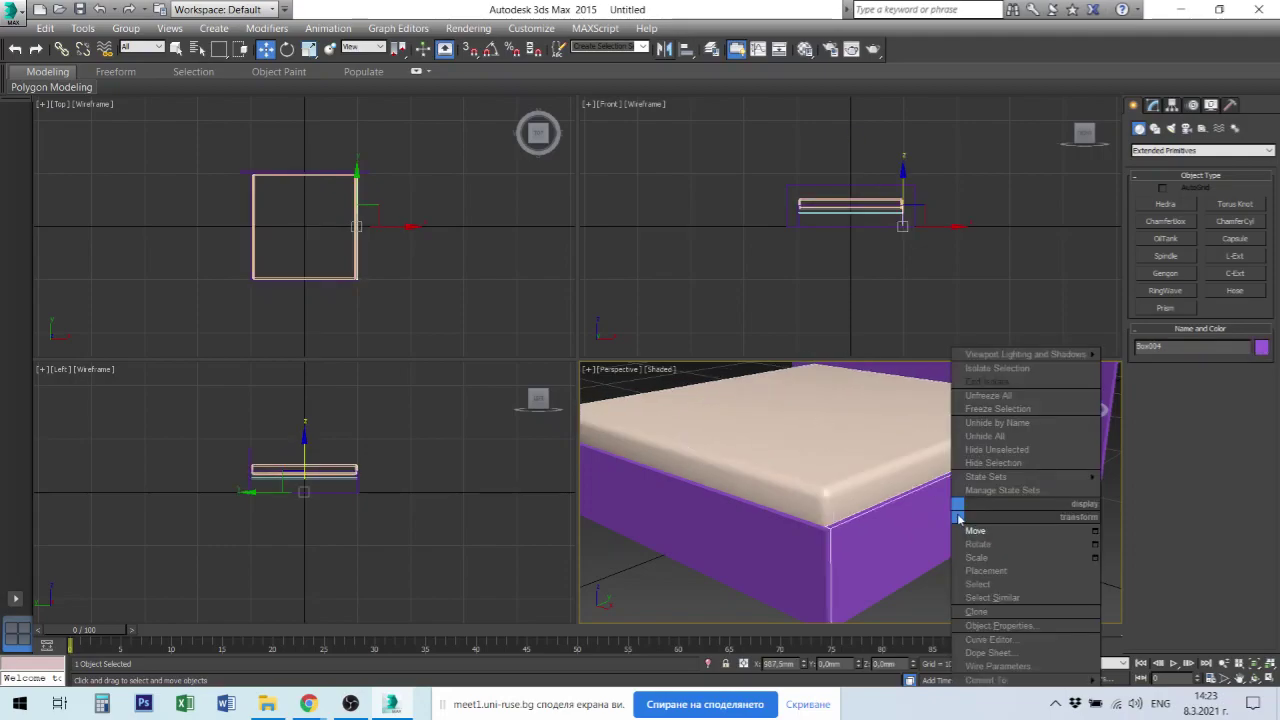
left_click(1003, 466)
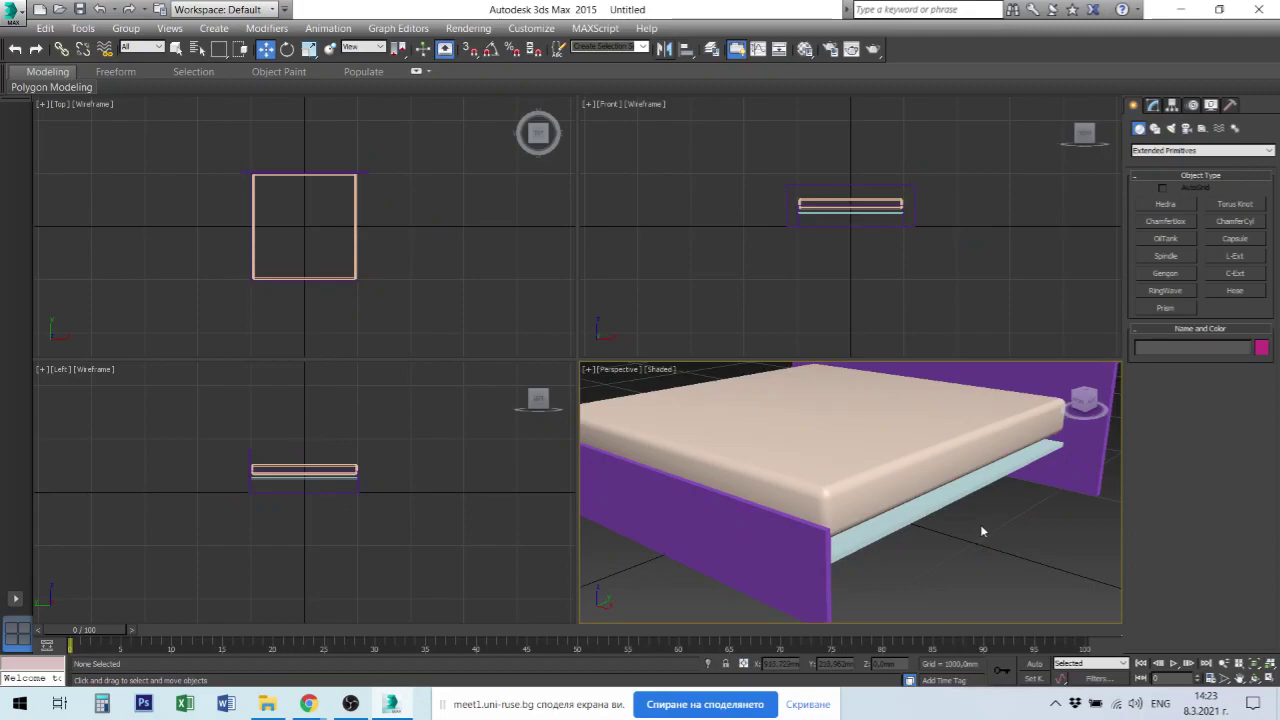
left_click(850, 266)
key("ctrl+z")
scroll(855, 238, "up", 3)
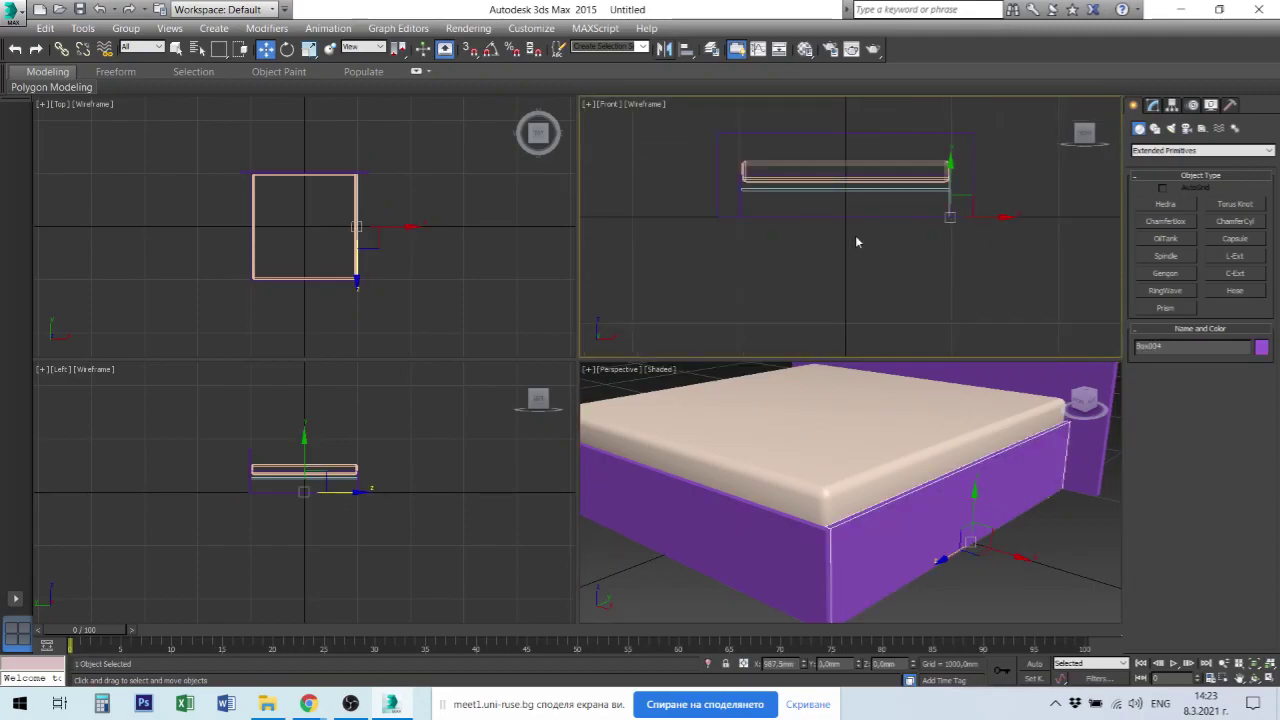
Lower the chamfer-box mattress about 61 mm so that it rests on the base board.
left_click(371, 548)
scroll(308, 498, "up", 5)
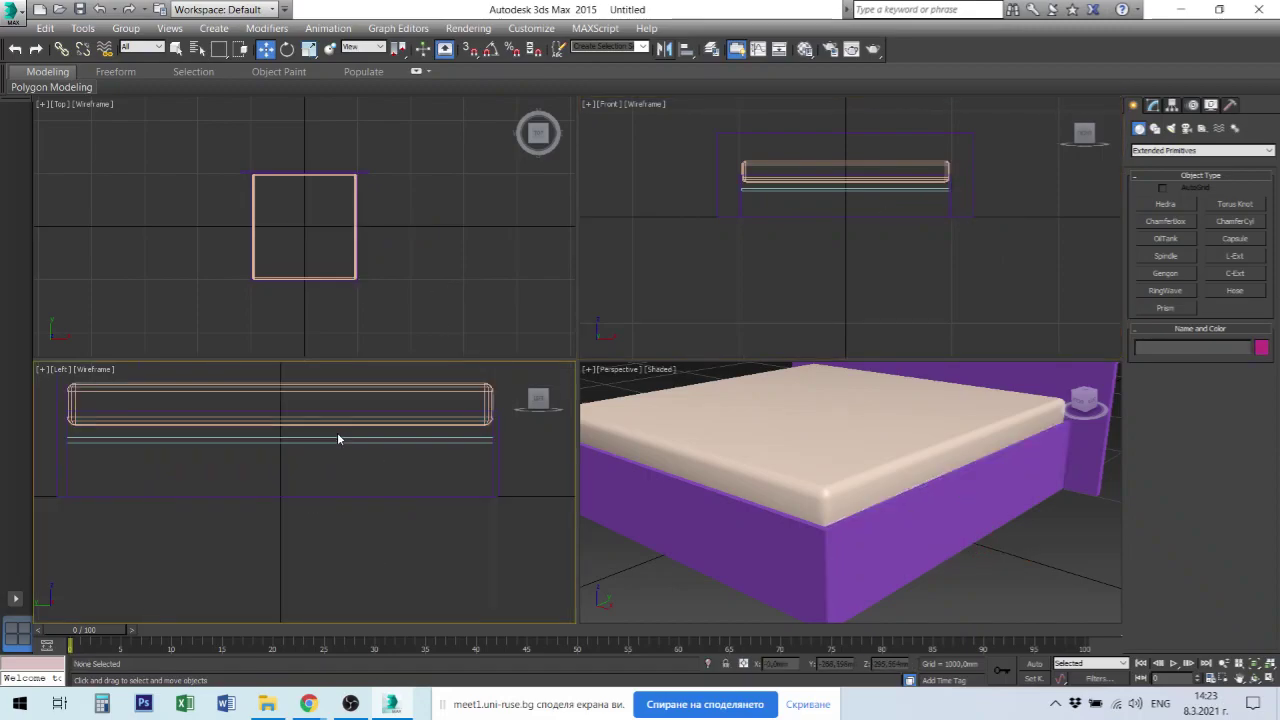
left_click(373, 385)
left_click_drag(284, 378, 283, 383)
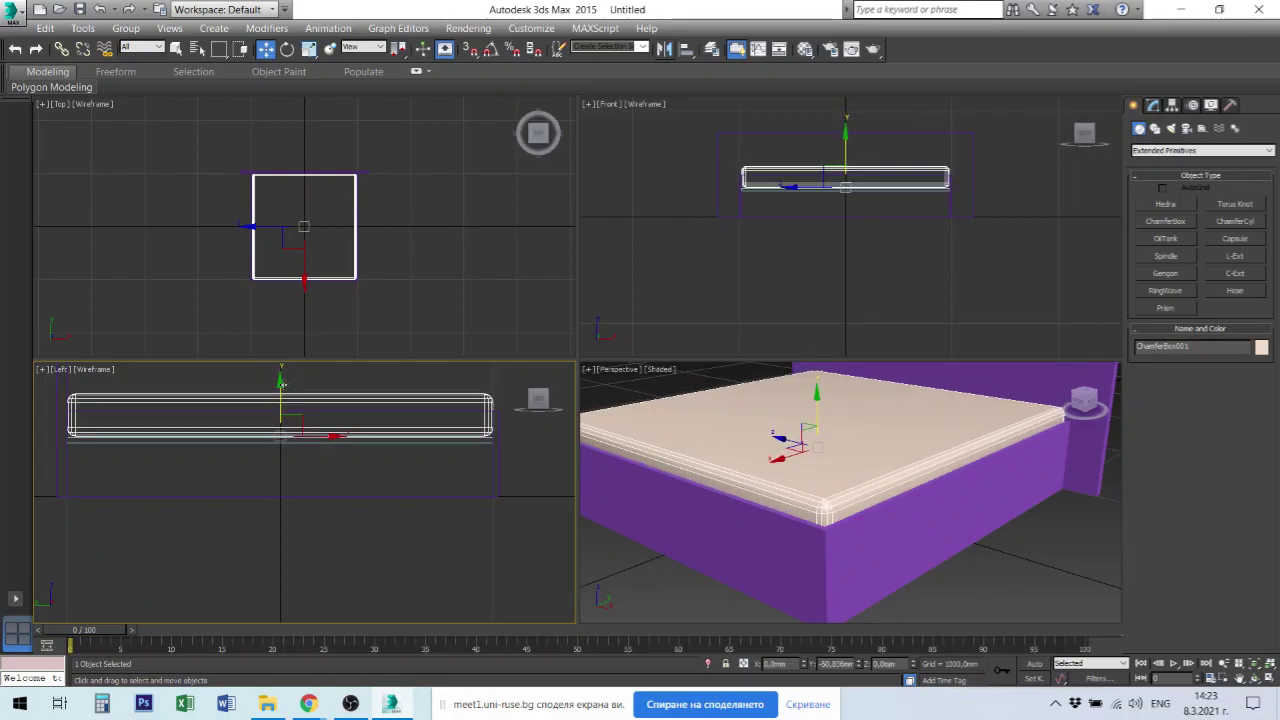
left_click(1052, 544)
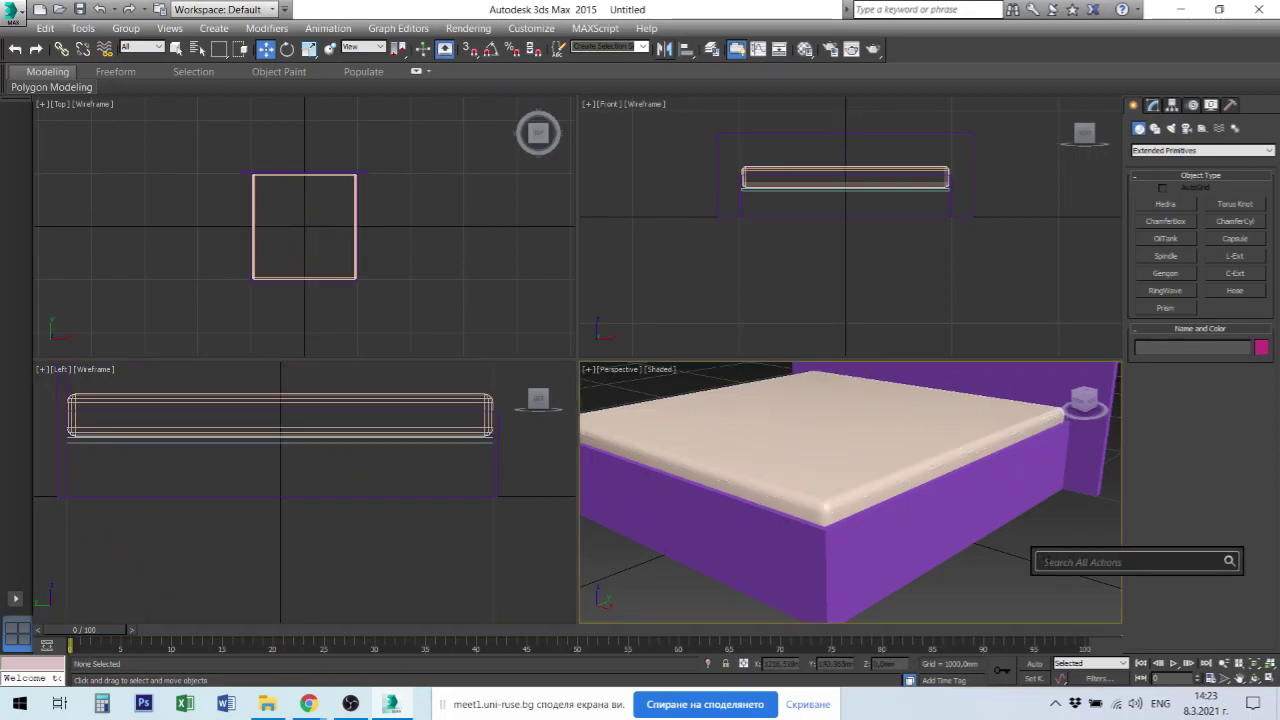
Save the finished bed scene as Leglo and start an empty scene with the New All option.
middle_click_drag(1022, 575, 1048, 579, "alt")
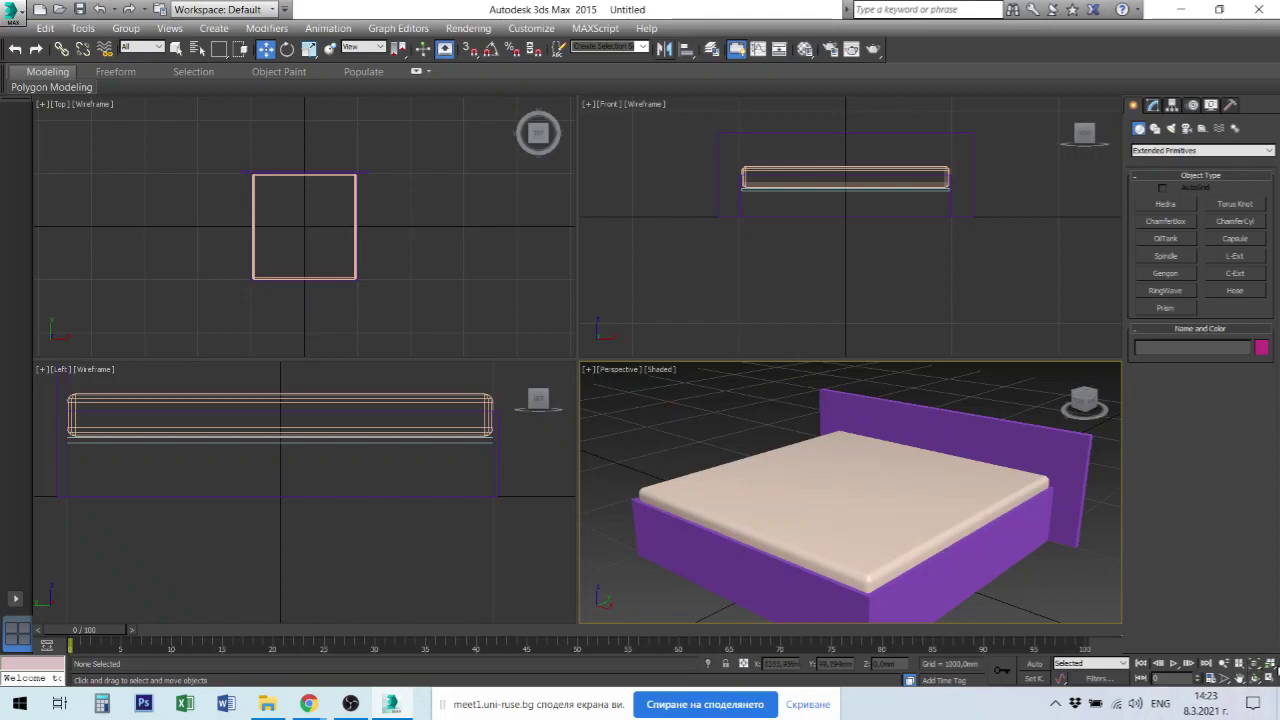
left_click(1270, 664)
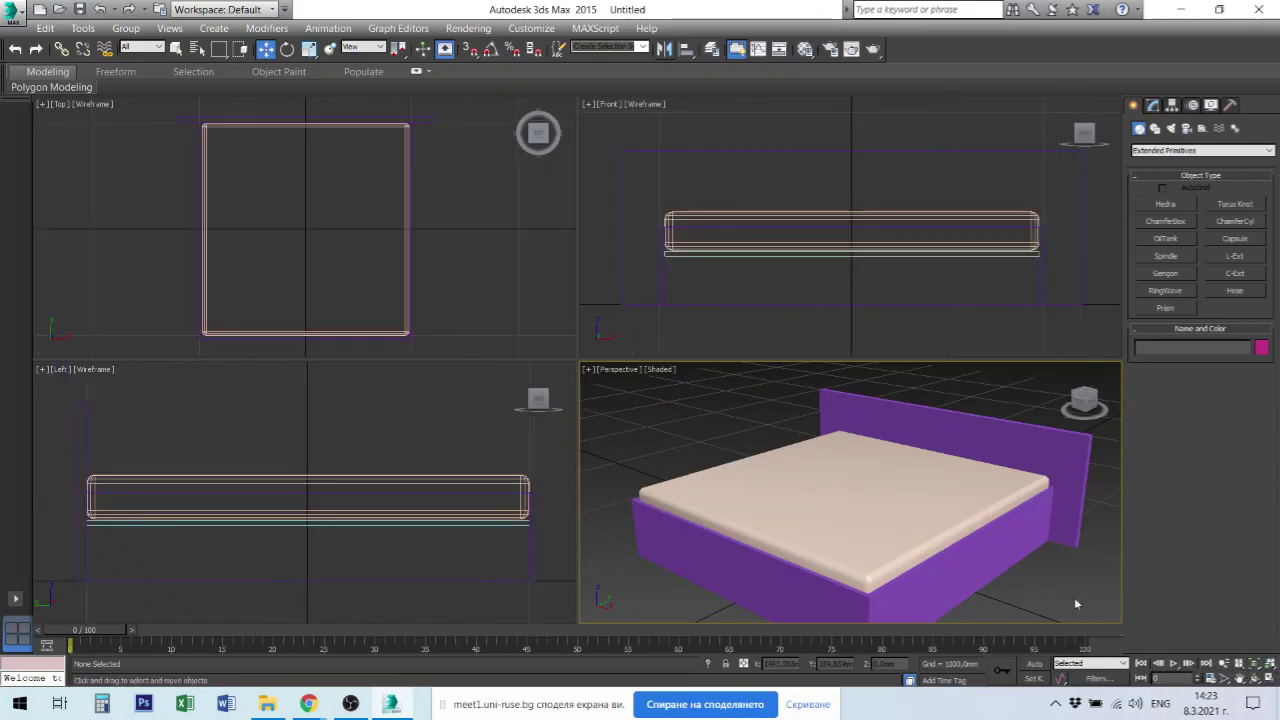
scroll(969, 568, "down", 3)
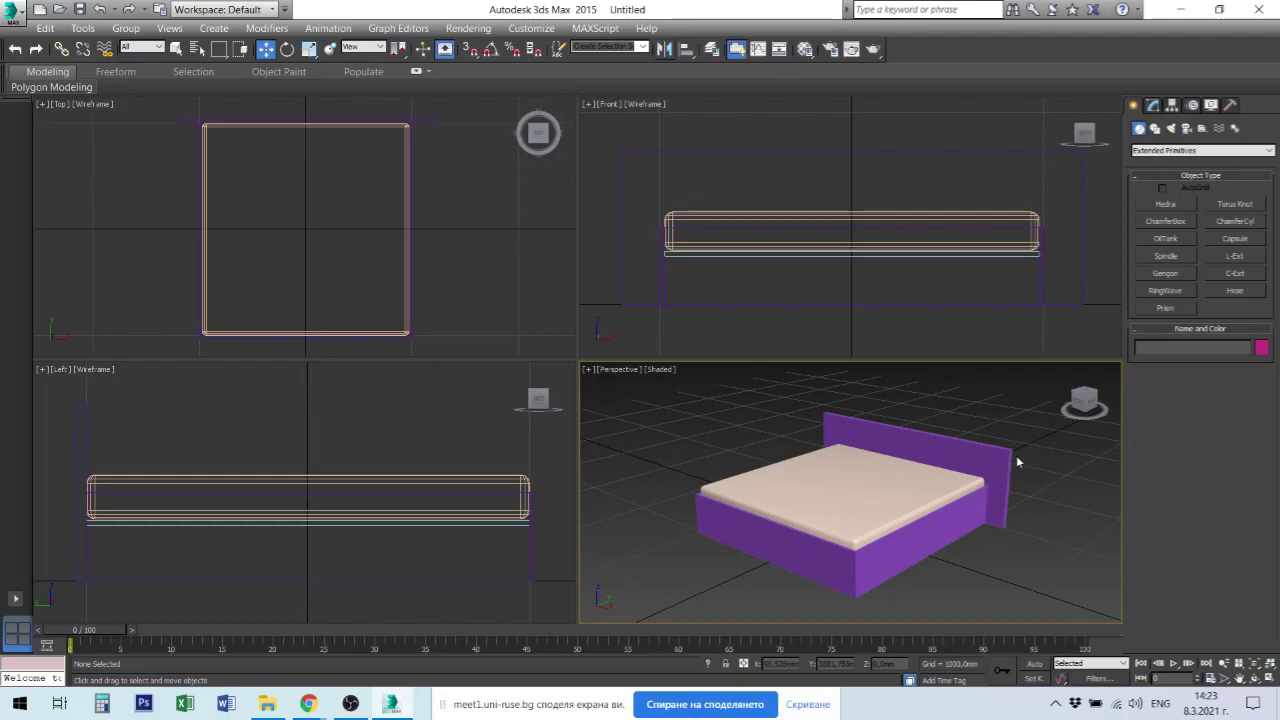
key("ctrl+s")
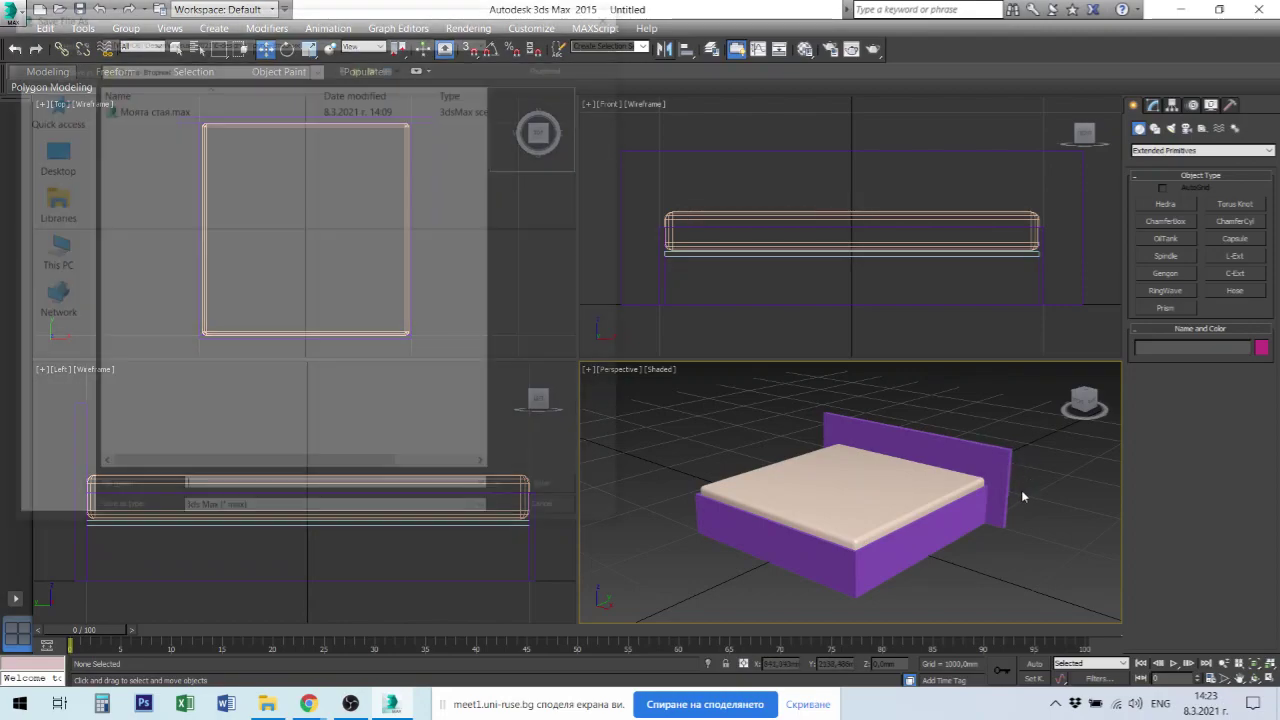
type("leg")
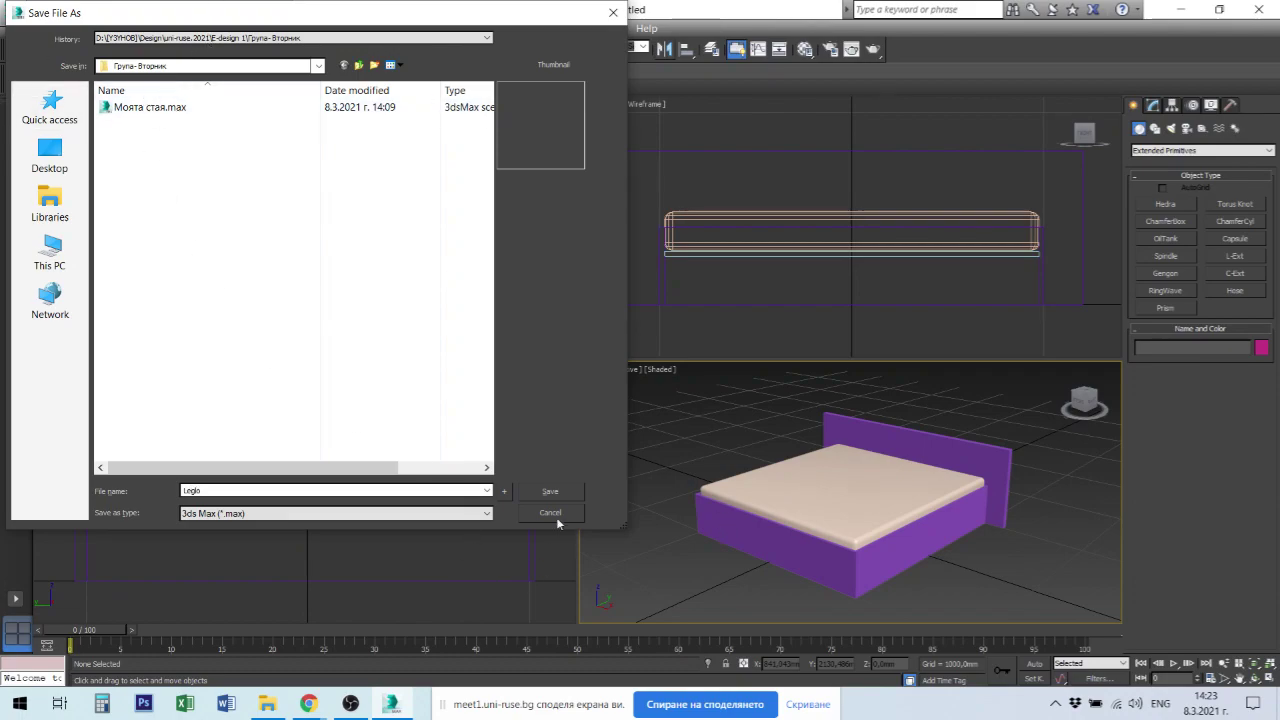
left_click(550, 491)
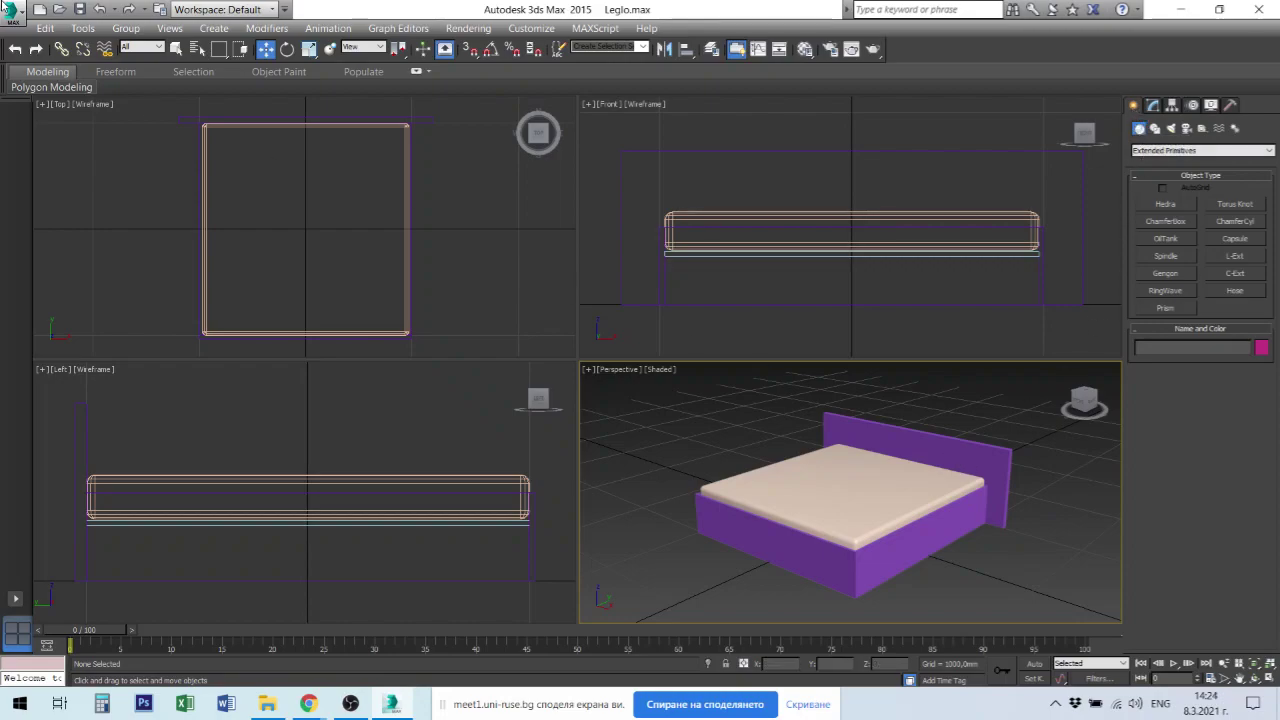
left_click(39, 9)
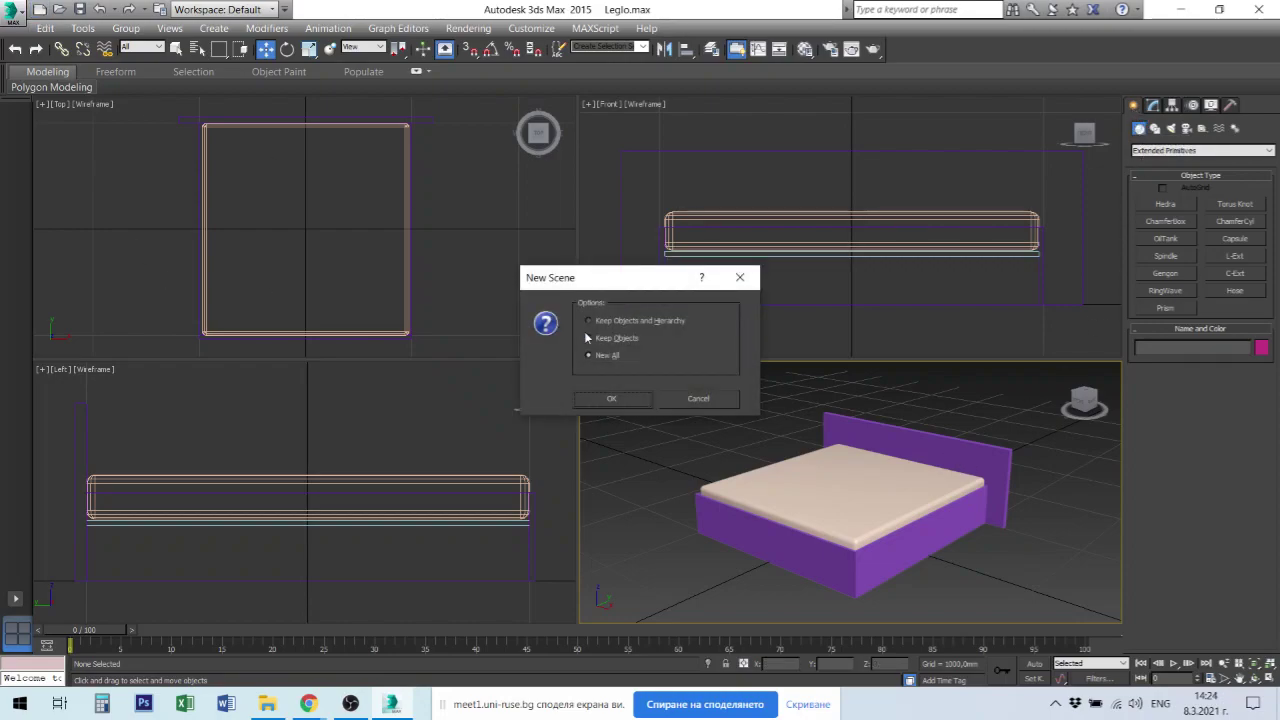
left_click(611, 398)
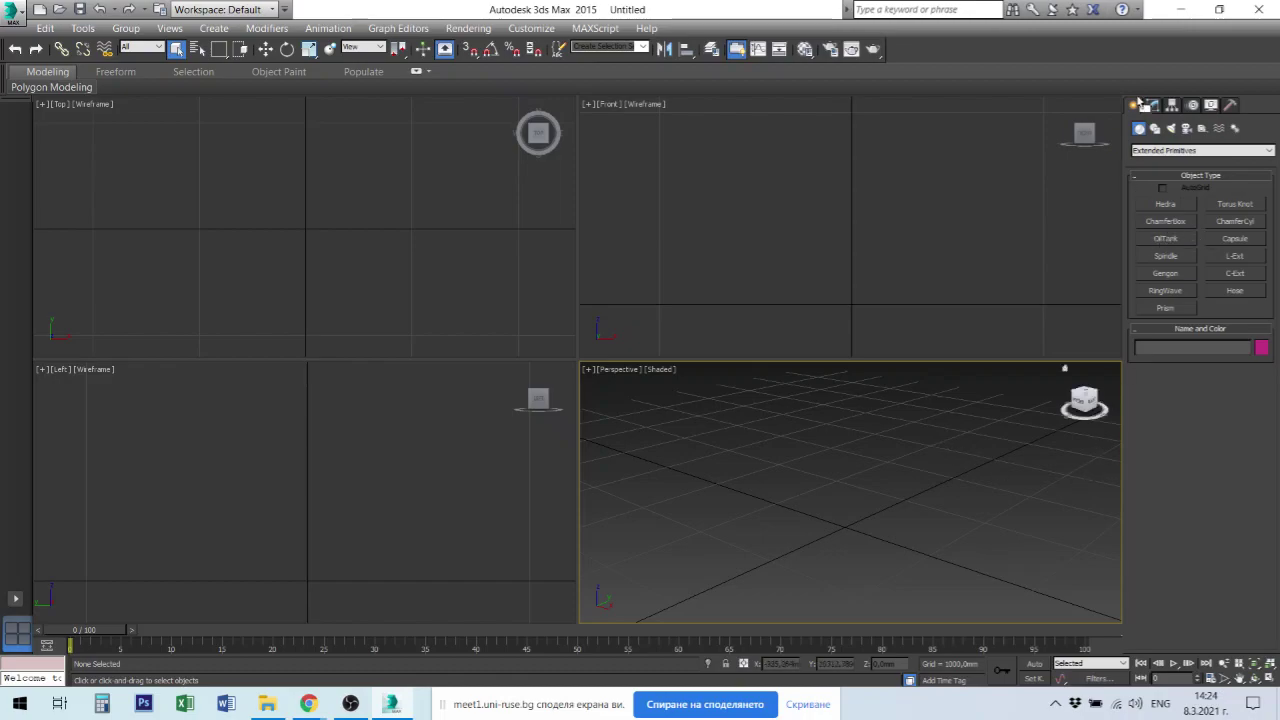
Draw a standard box near the origin in the Top view, about 997 mm long and 2290 mm wide.
left_click(1161, 150)
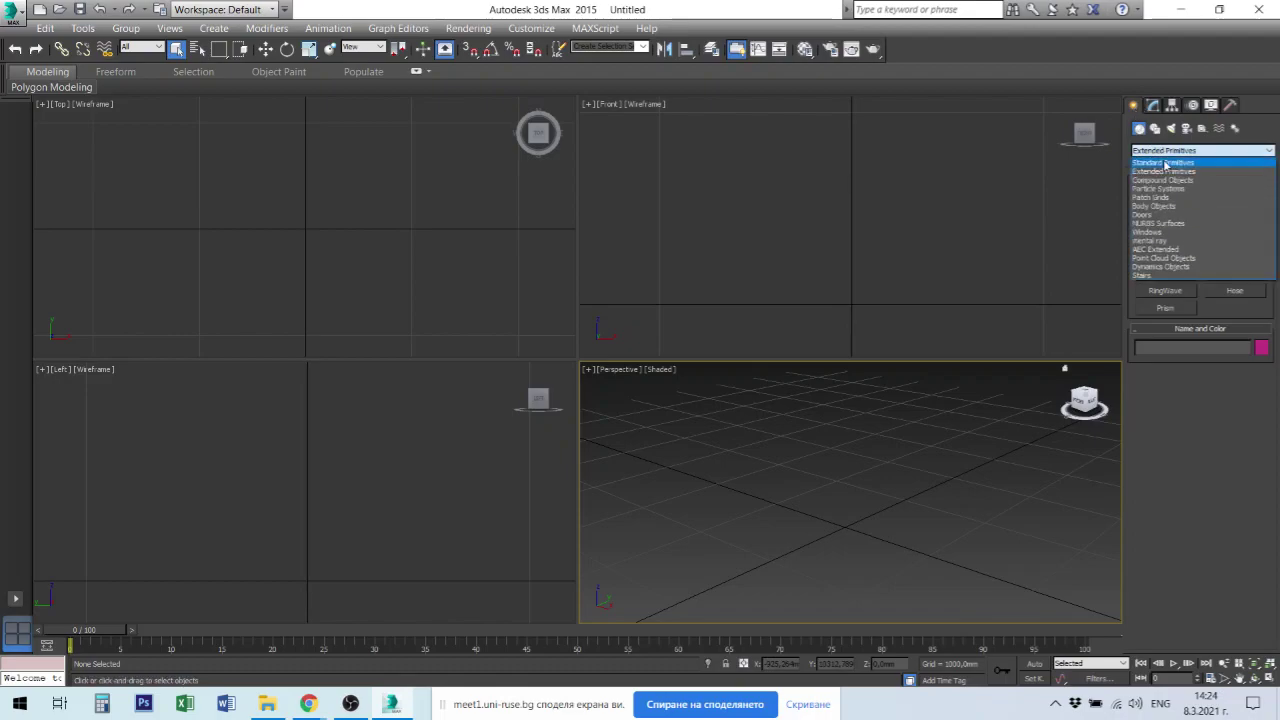
left_click(1181, 163)
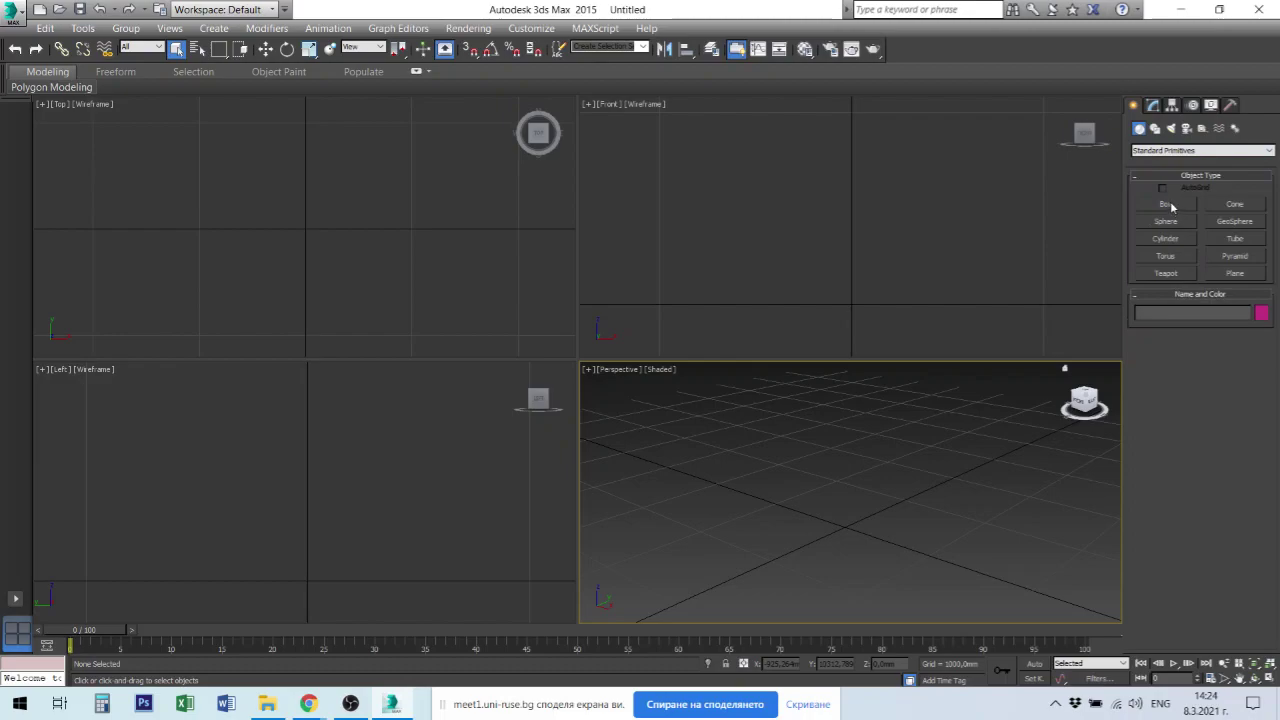
left_click(1172, 205)
left_click_drag(209, 186, 453, 293)
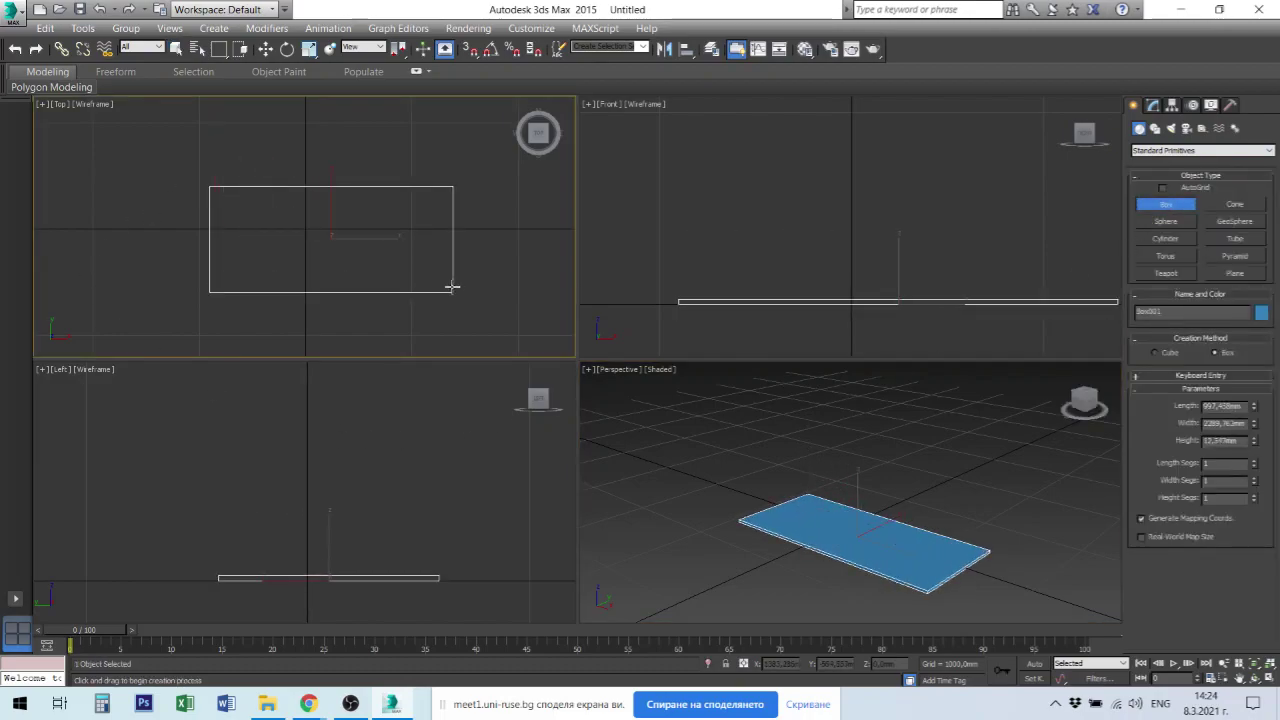
left_click(451, 287)
Set the box's height to 40 mm, its length to 600 mm and its width to 1200 mm.
double_click(1222, 440)
type("400")
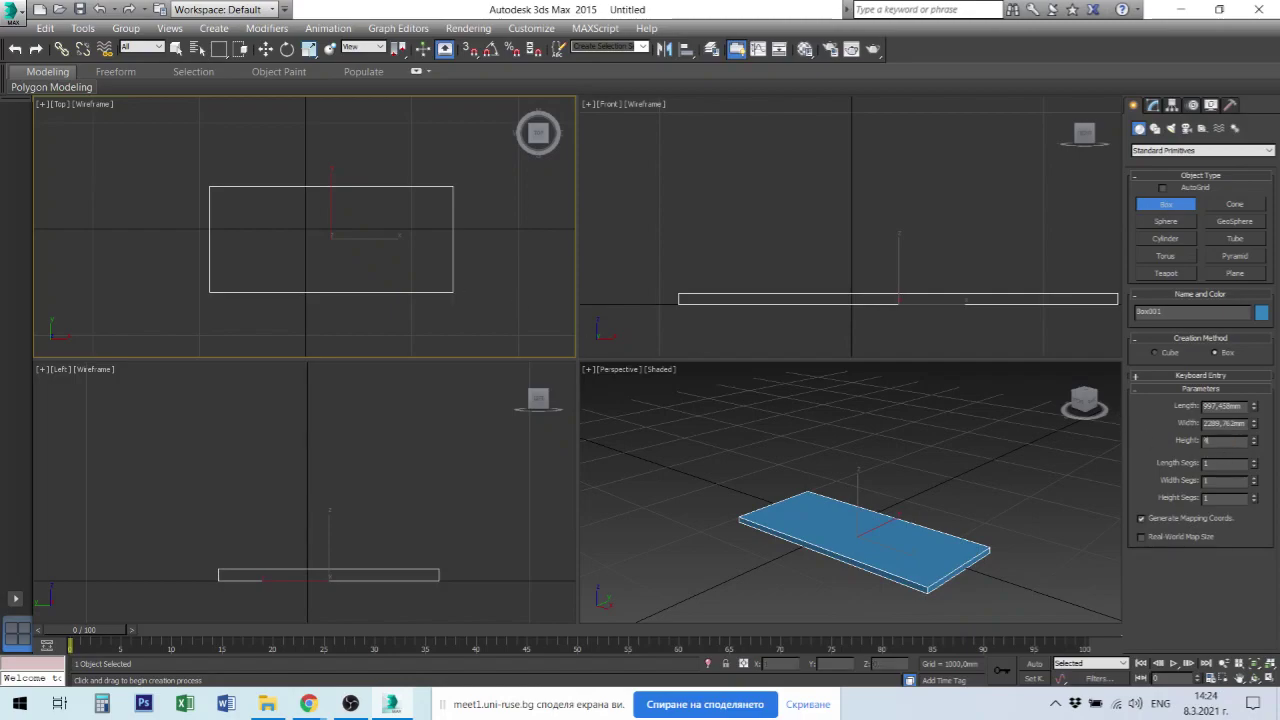
key("Return")
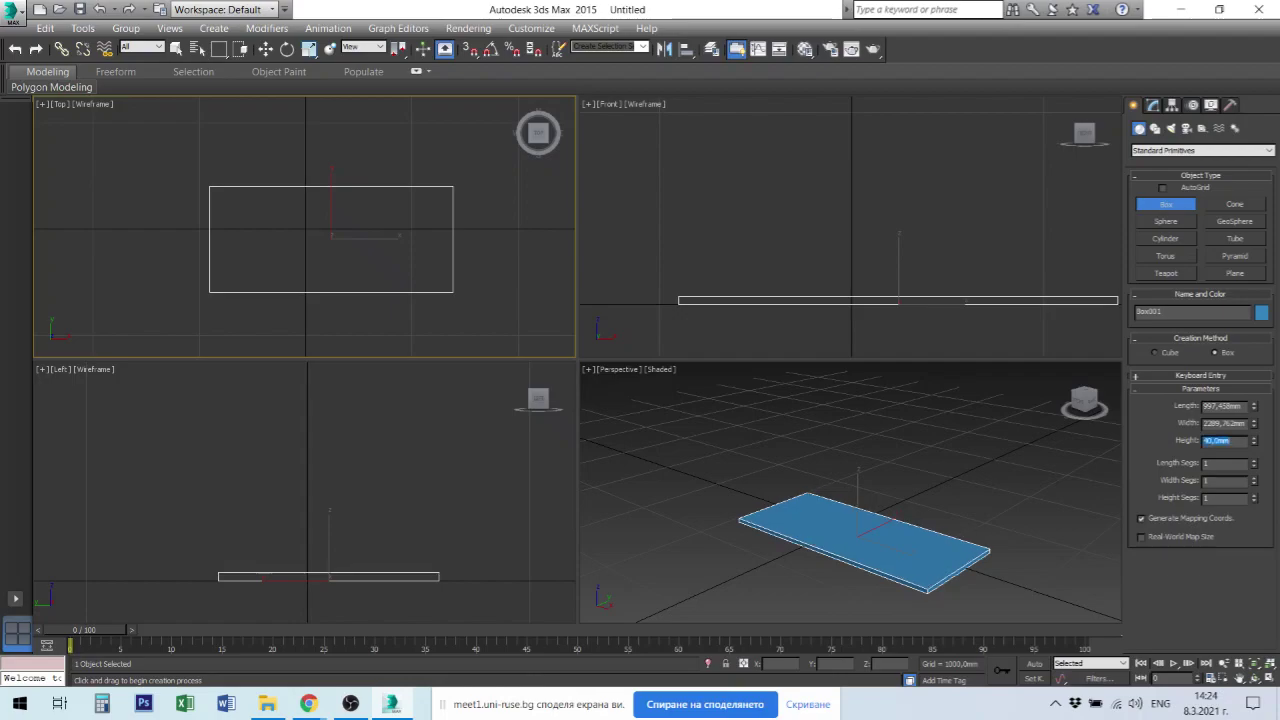
double_click(1222, 406)
type("600")
double_click(1222, 424)
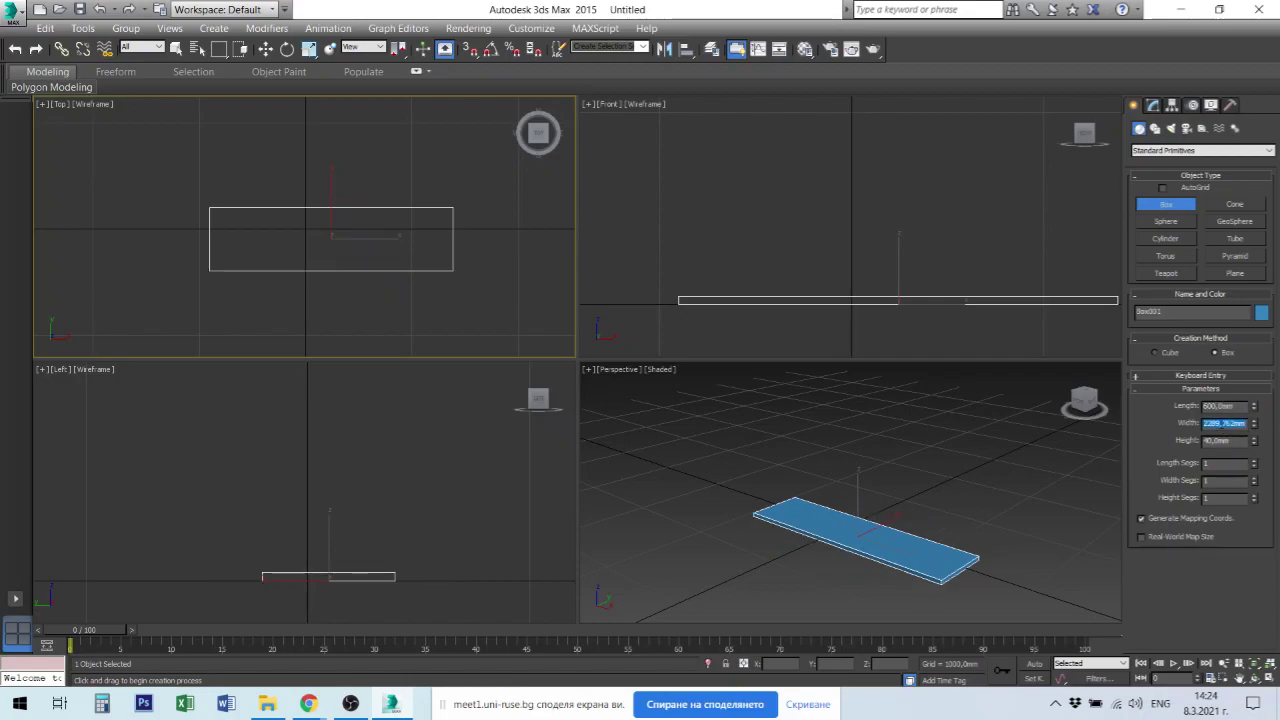
type("1200")
key("Return")
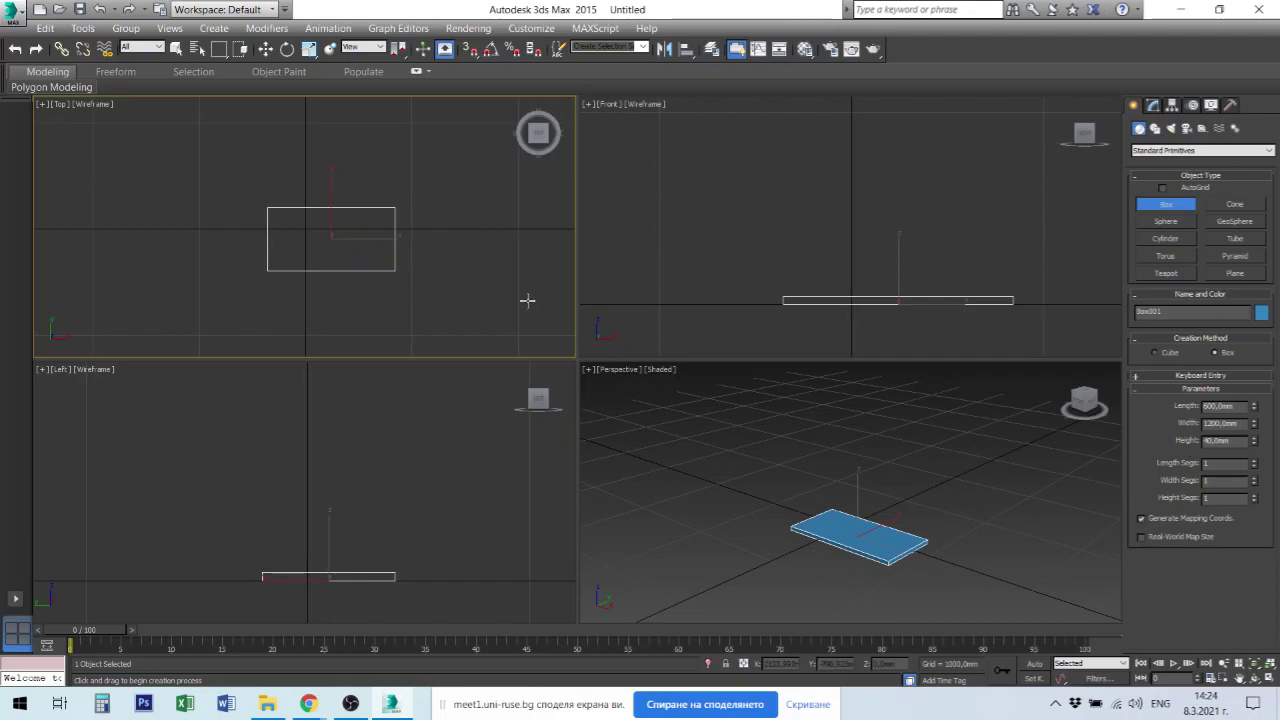
Finish the box and move it to X 0 and Y 0.
right_click(875, 540)
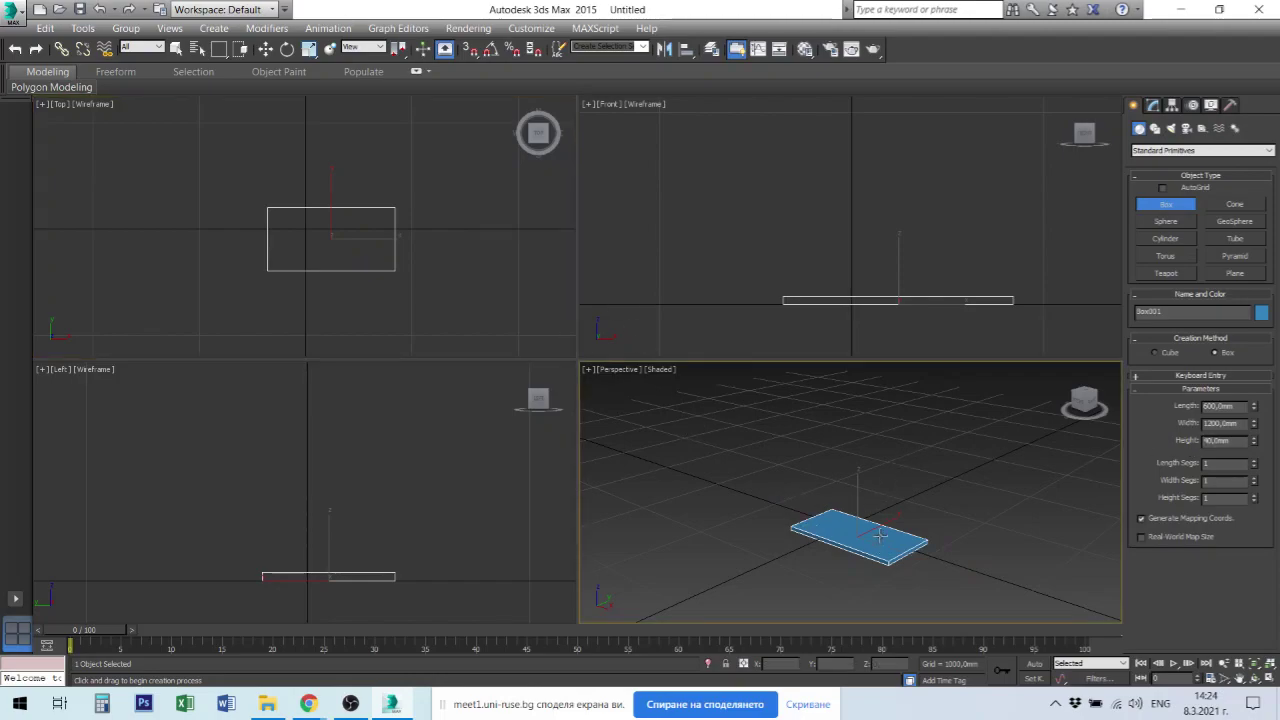
right_click(875, 549)
left_click(890, 530)
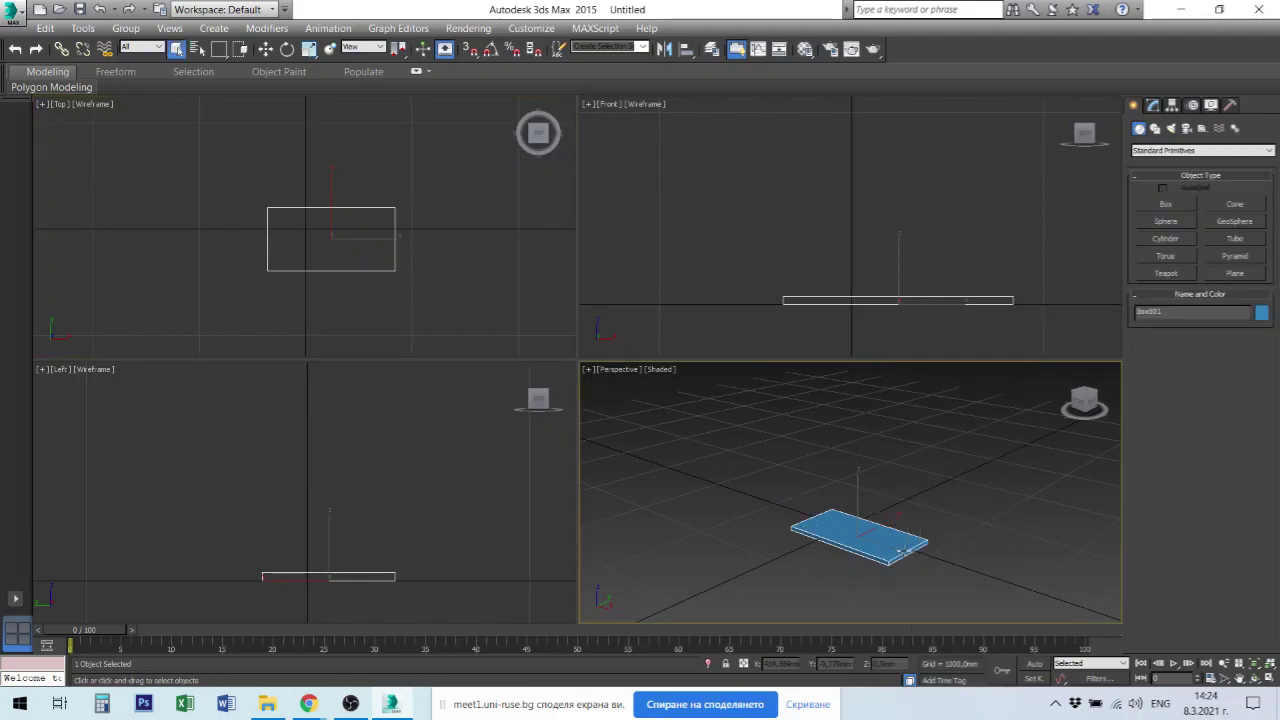
double_click(838, 664)
type("0")
key("shift+Tab")
type("0")
key("Return")
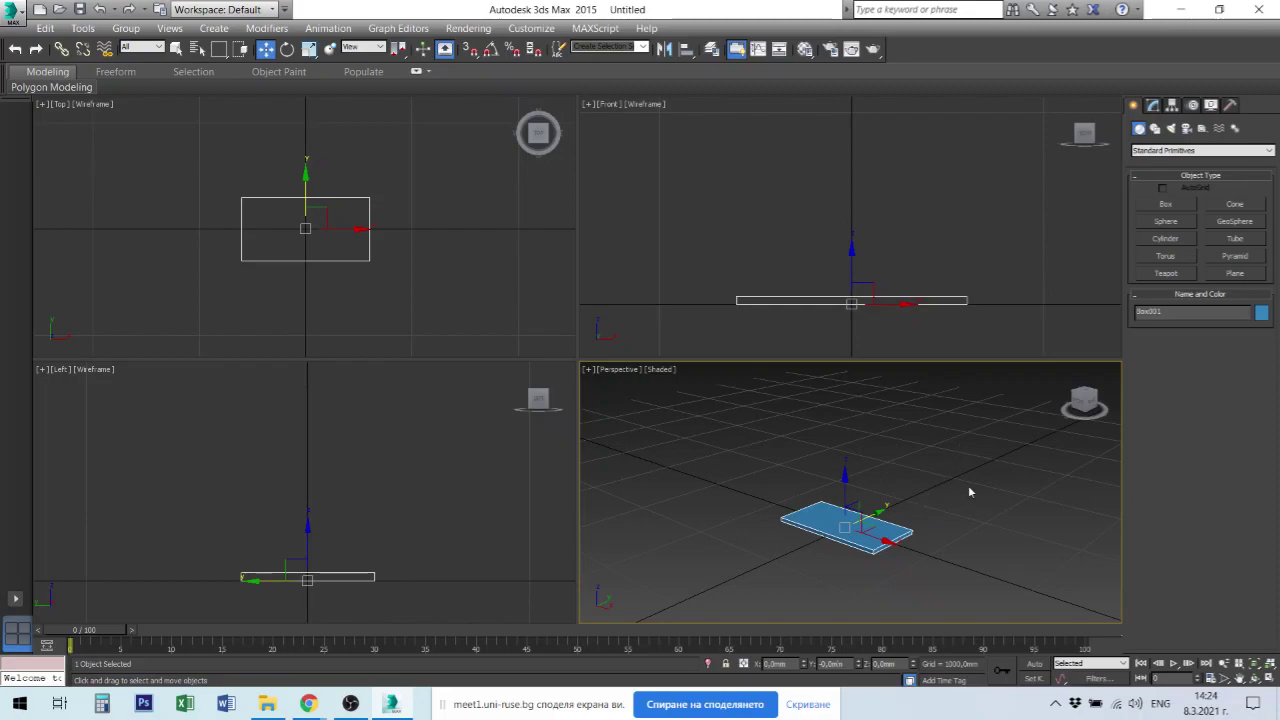
Draw a pyramid beside the box in the Top view, about 245 mm wide, 251 mm deep and 433 mm high.
left_click(1236, 257)
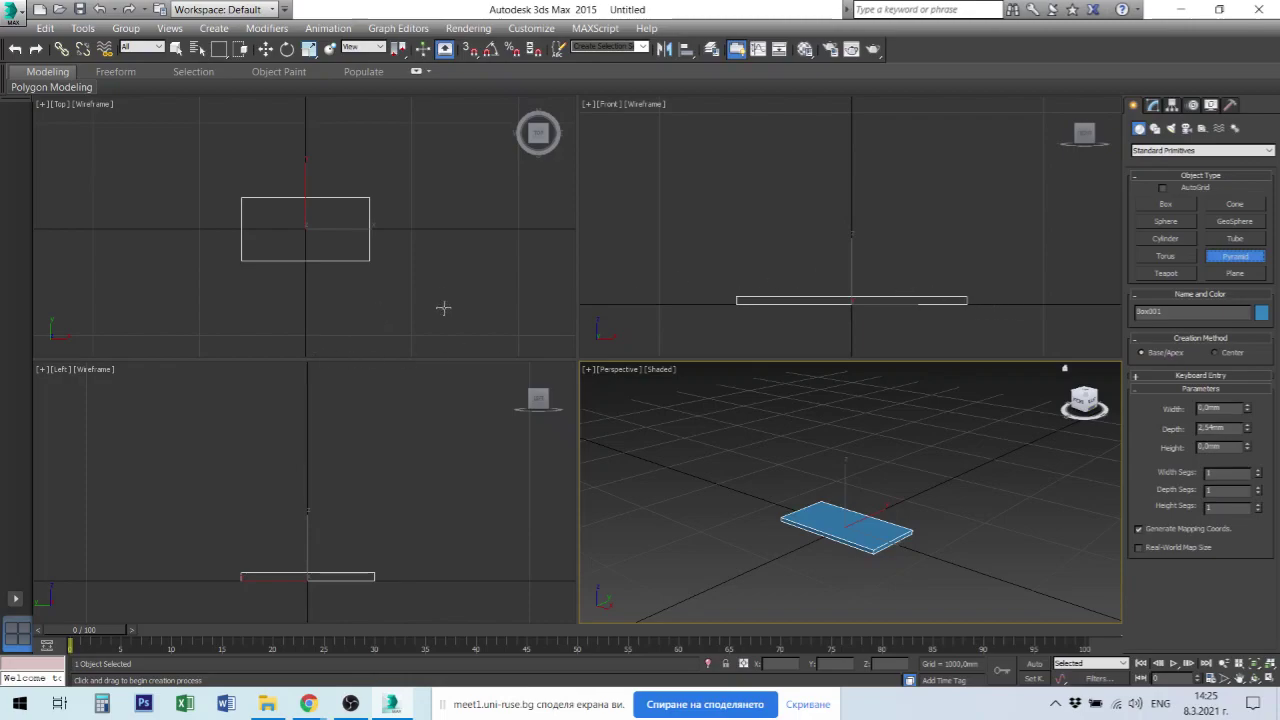
left_click_drag(430, 285, 457, 312)
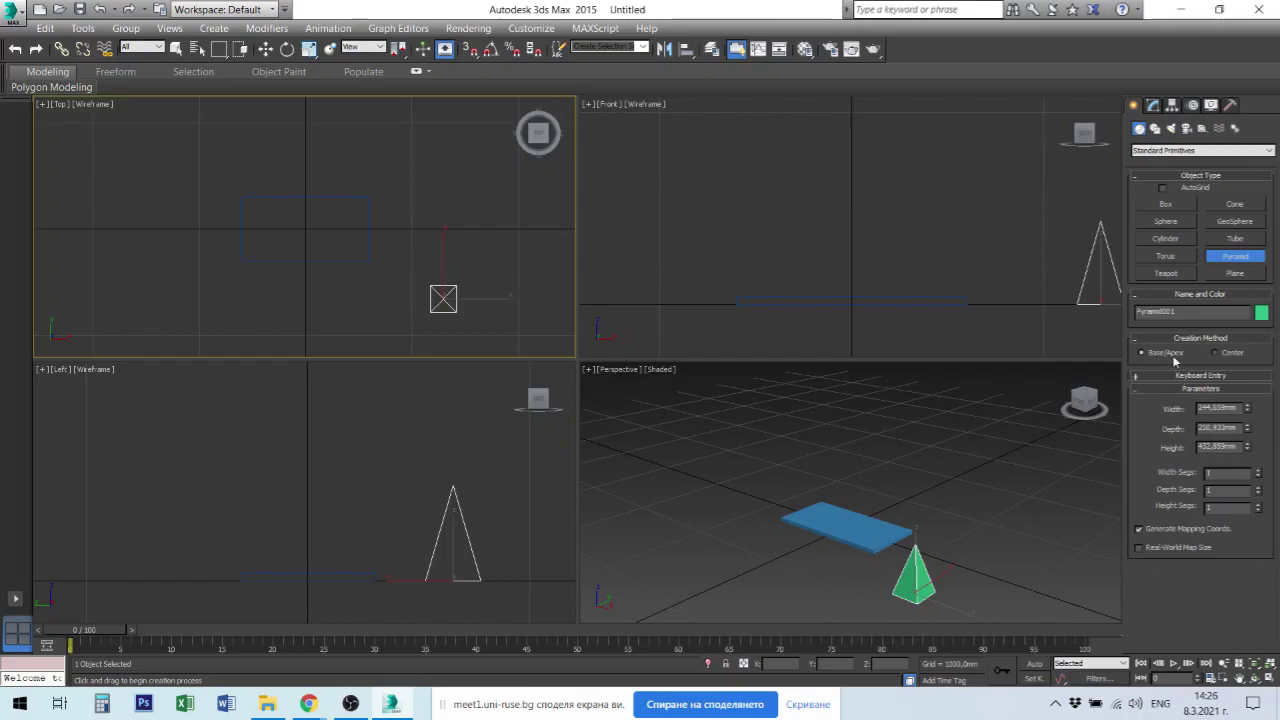
left_click(942, 602)
key("w")
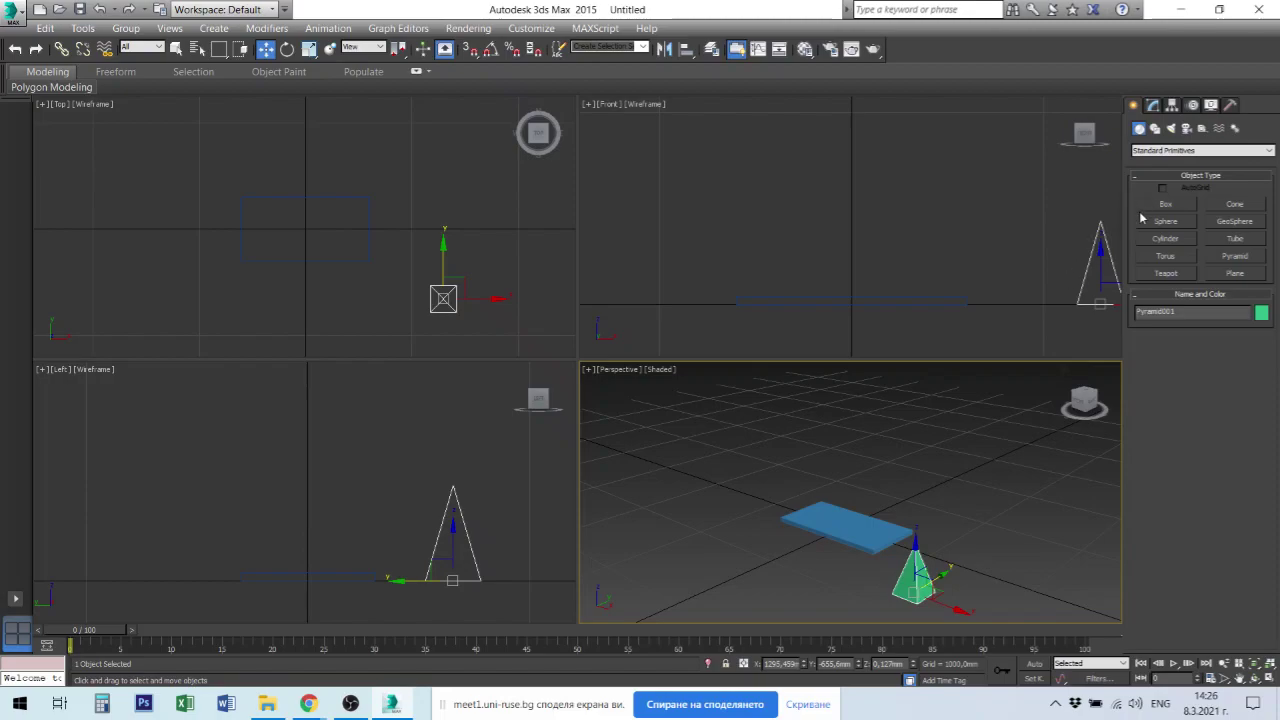
Set the pyramid's height to 400 mm.
left_click(1154, 107)
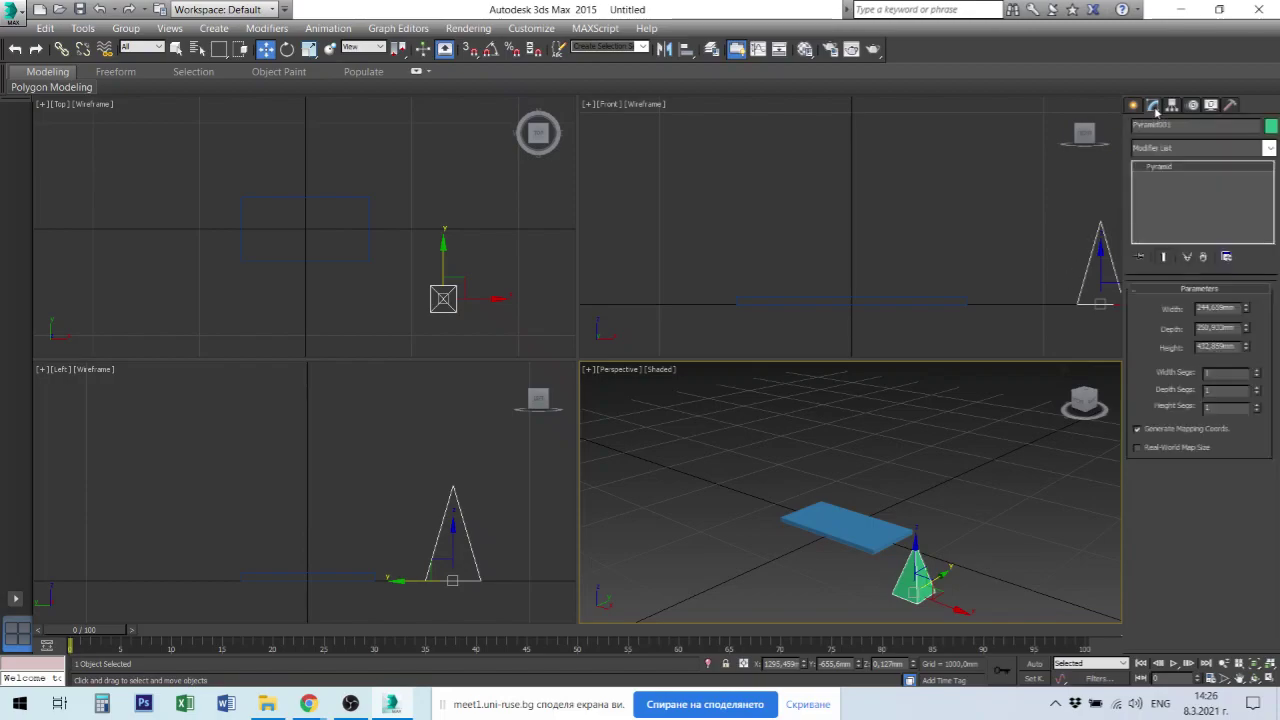
double_click(1212, 347)
type("400")
key("Return")
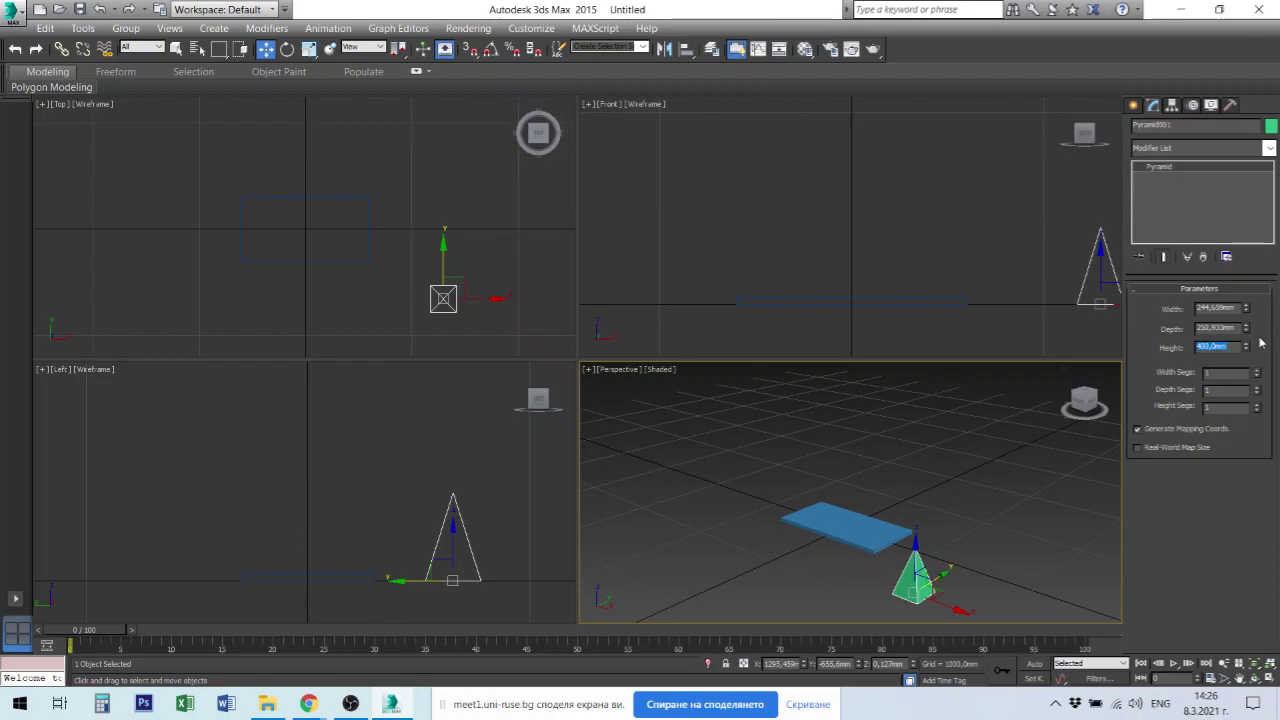
Set the pyramid's width and depth to 120 mm each.
left_click(1222, 328)
left_click_drag(1228, 328, 1220, 328)
type("00")
left_click(1216, 308)
type("2")
type("20")
key("Tab")
type("120")
key("Return")
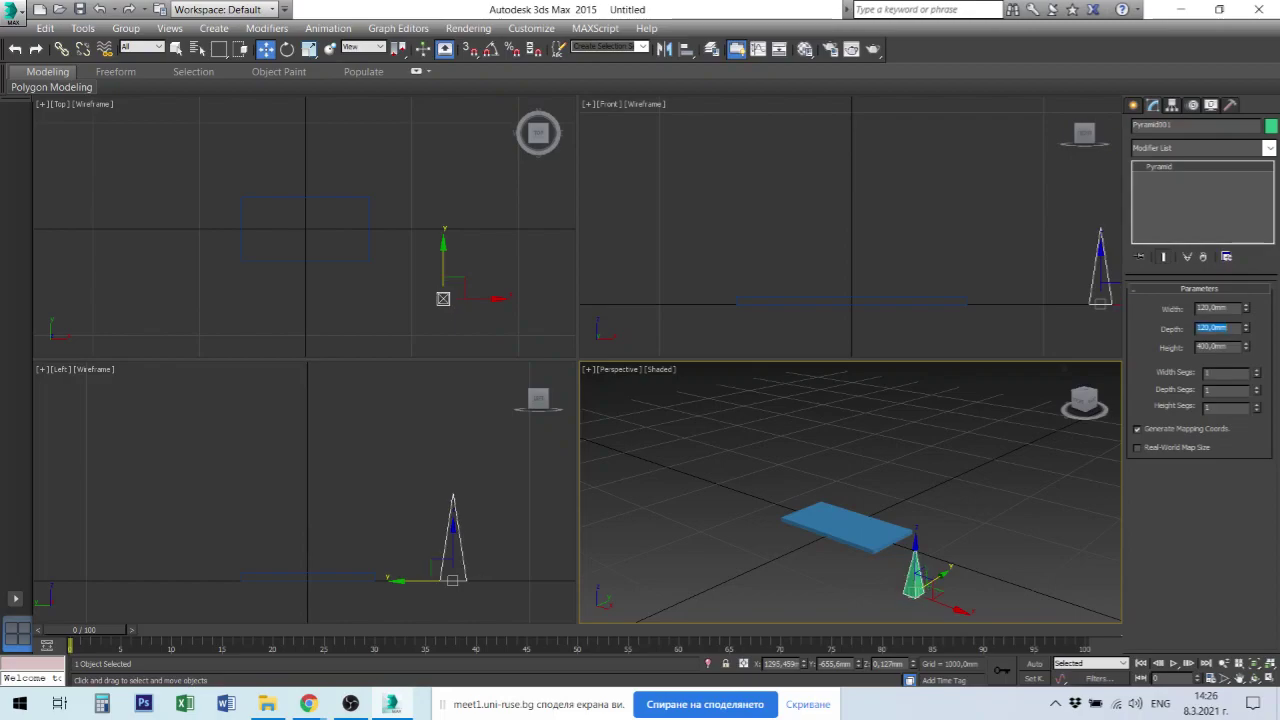
Reselect the pyramid and set its width and depth to 100 mm each.
left_click(481, 540)
left_click(461, 554)
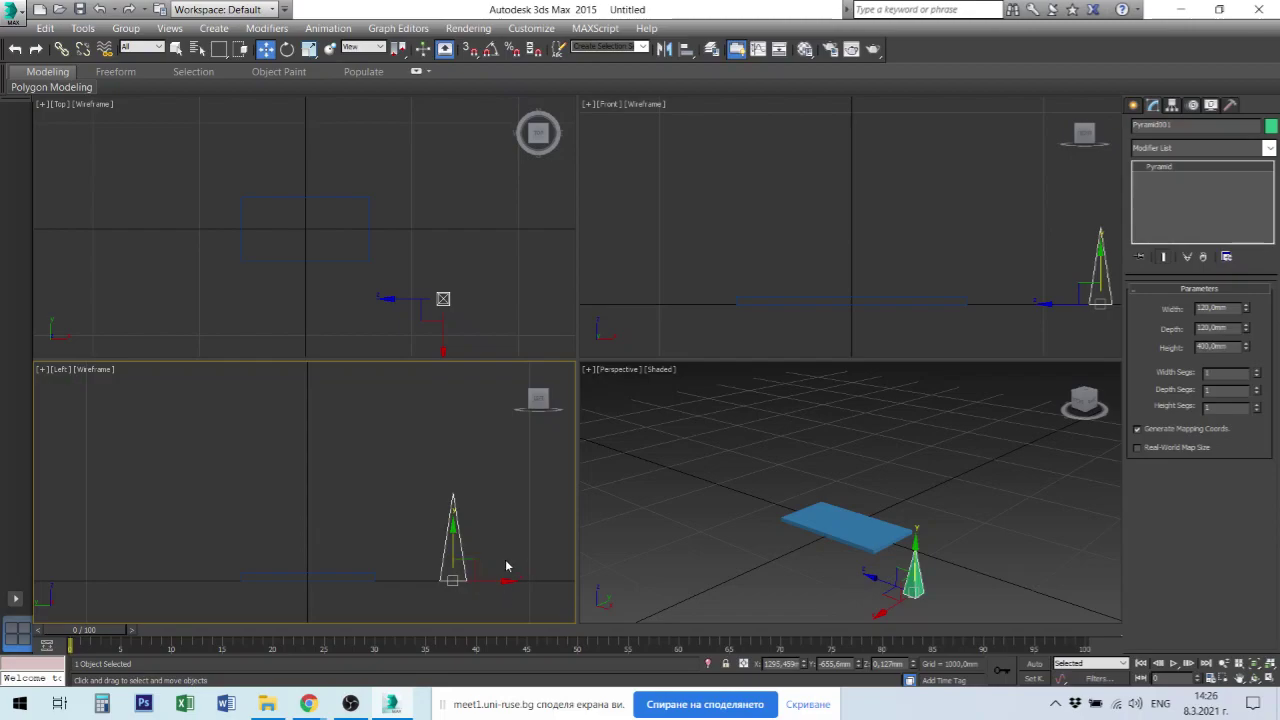
left_click(506, 565)
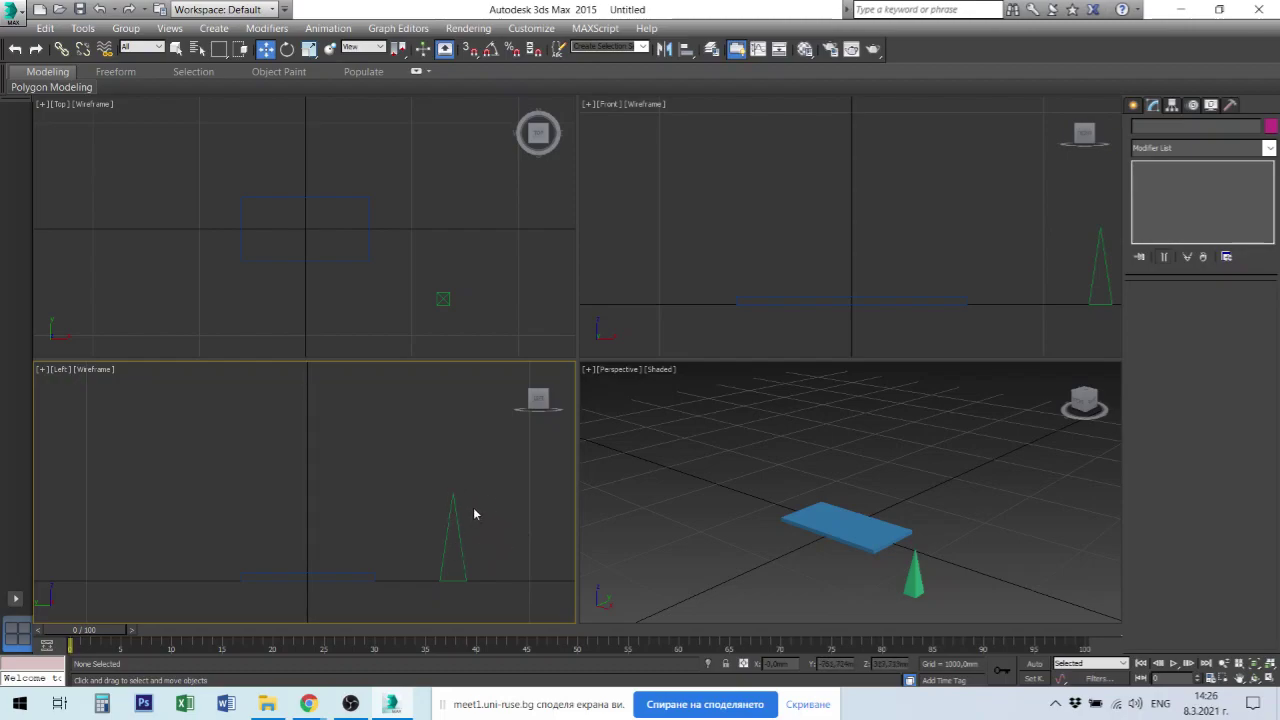
left_click(462, 567)
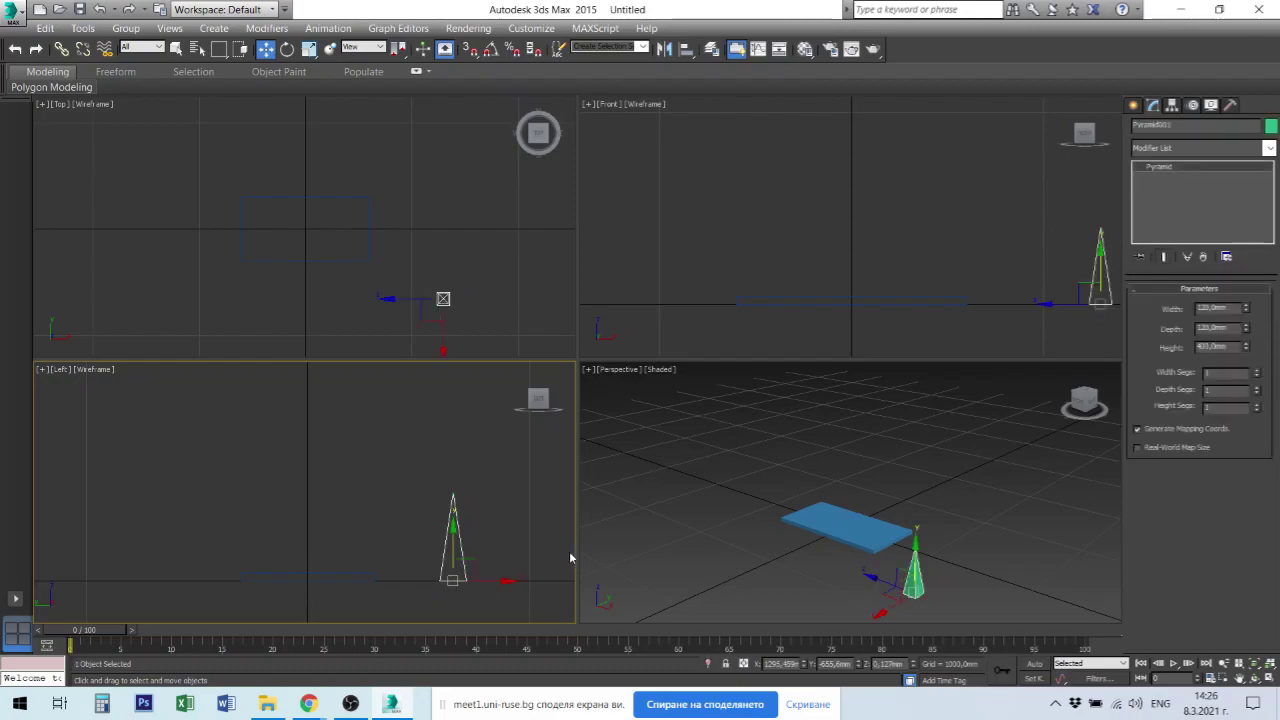
double_click(1208, 308)
type("10")
type("0")
key("Tab")
type("1")
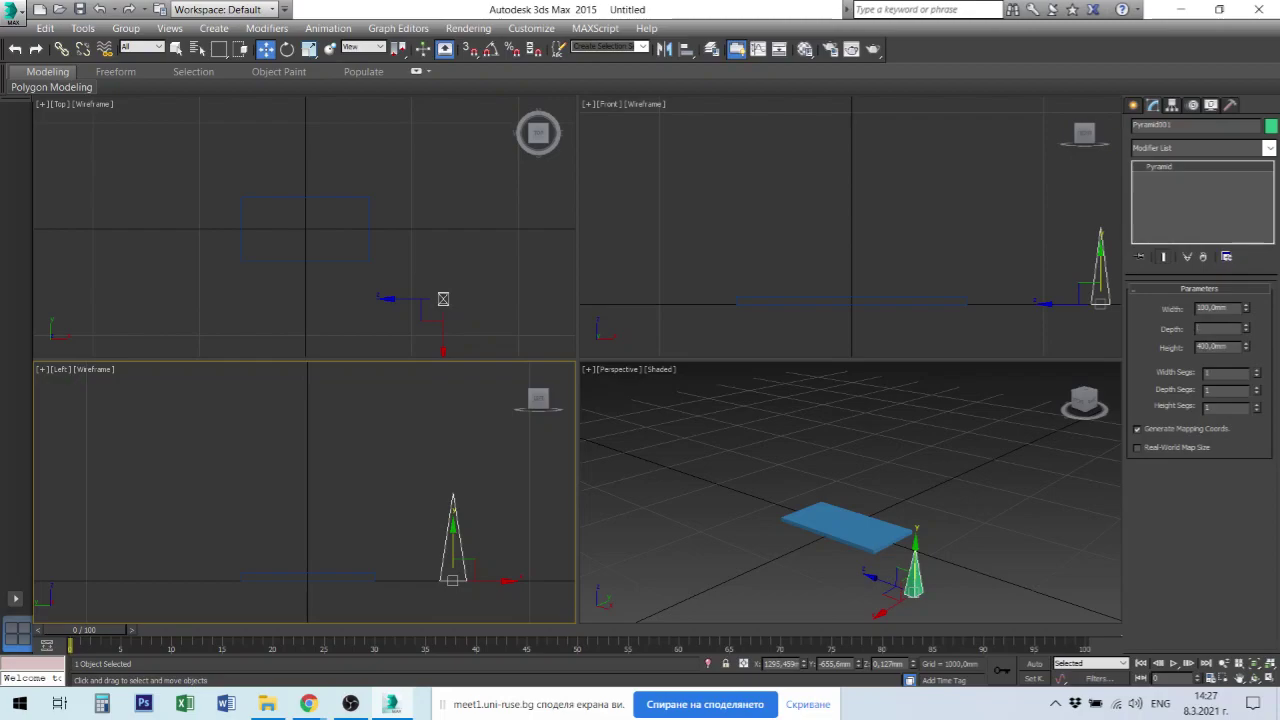
type("00")
key("Tab")
Draw a ChamferCyl extended primitive beside the pyramid in the Top view, about 57 mm radius, 110 mm high with a 16 mm fillet.
left_click(1134, 105)
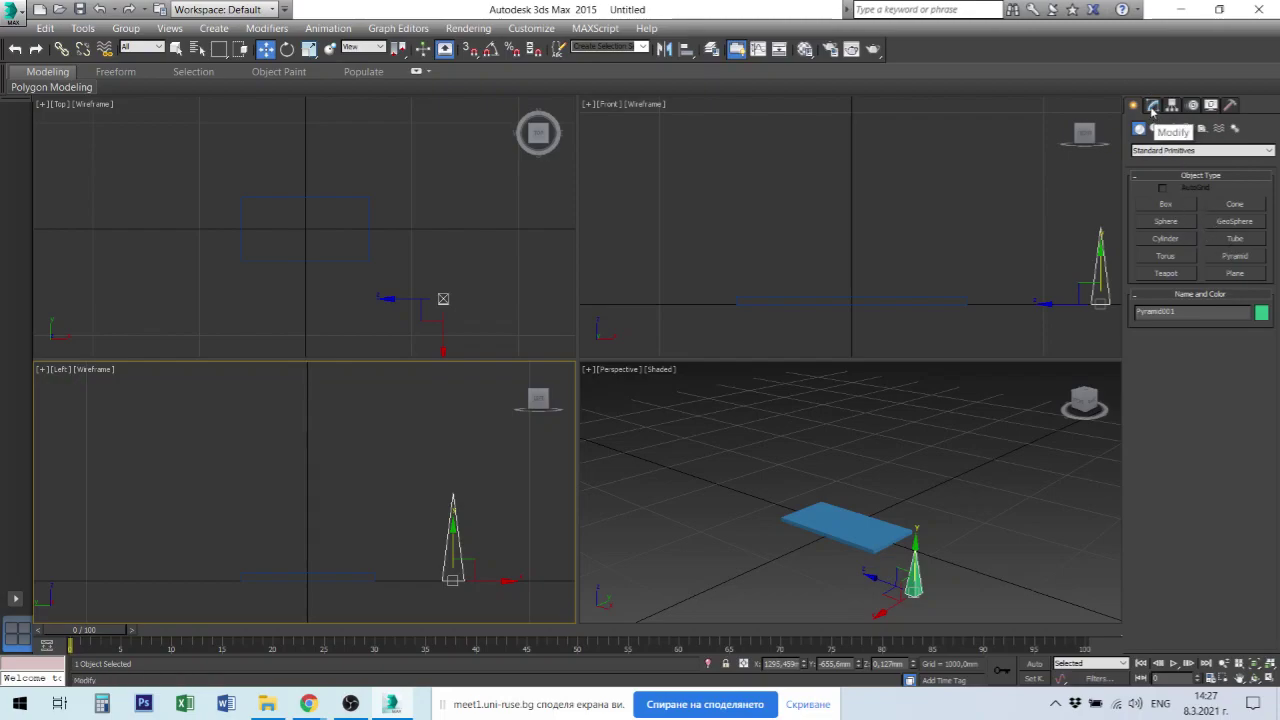
left_click(1174, 151)
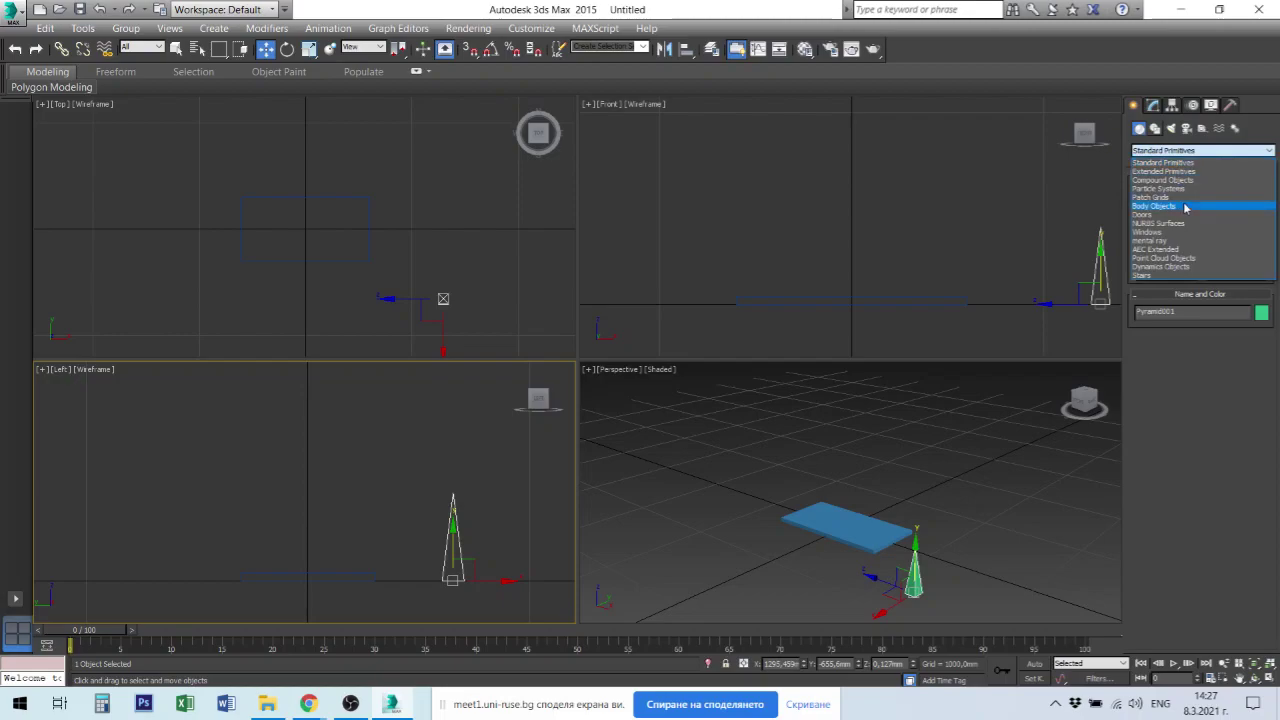
left_click(1189, 173)
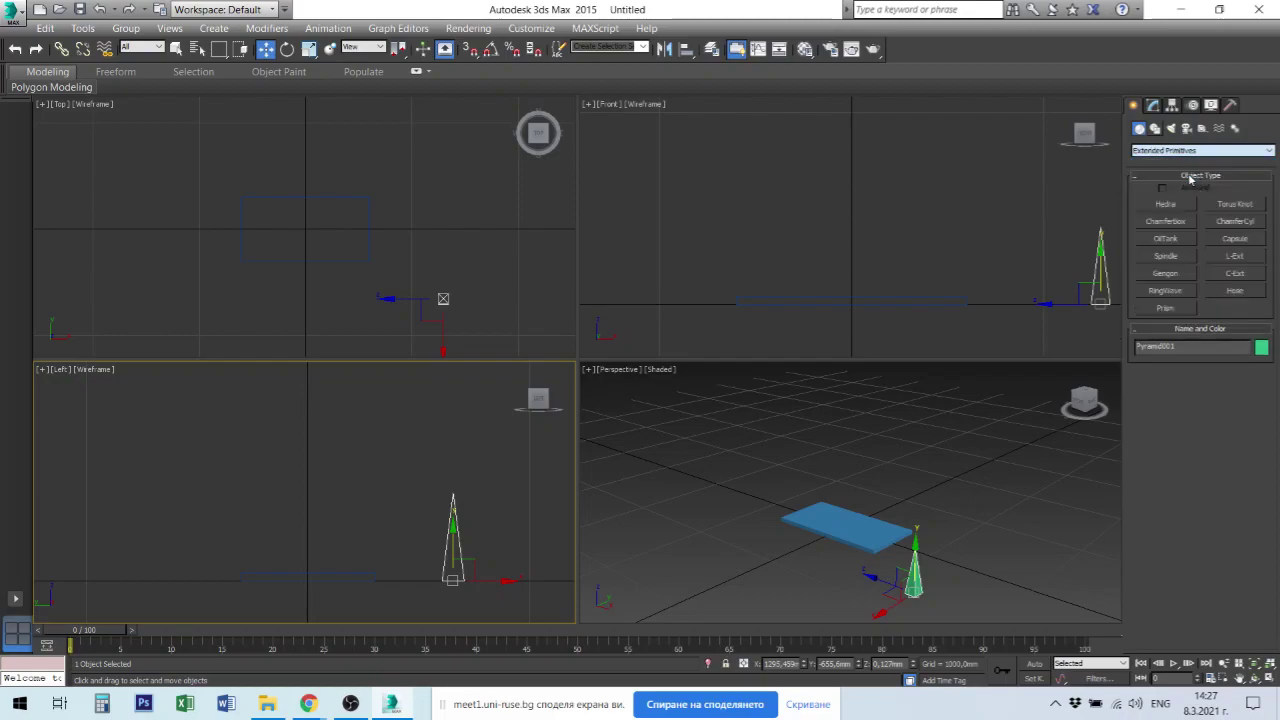
left_click(1236, 222)
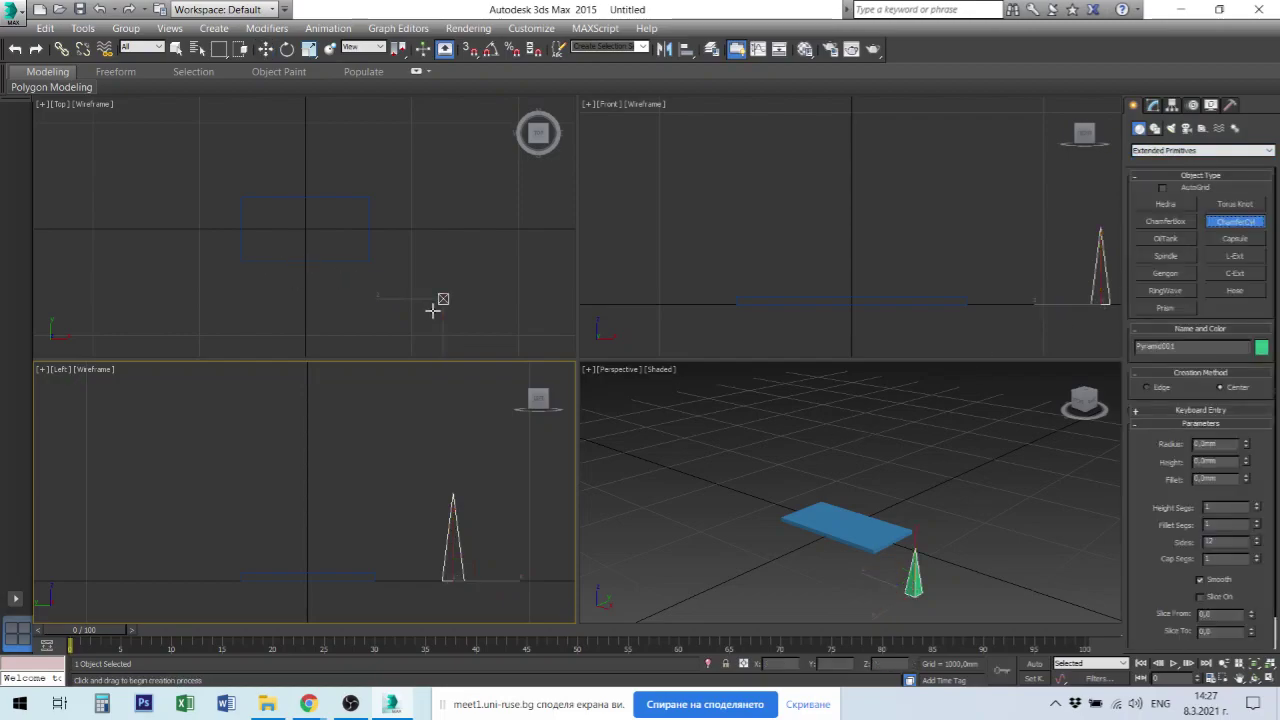
scroll(458, 295, "up", 2)
left_click_drag(458, 294, 458, 293)
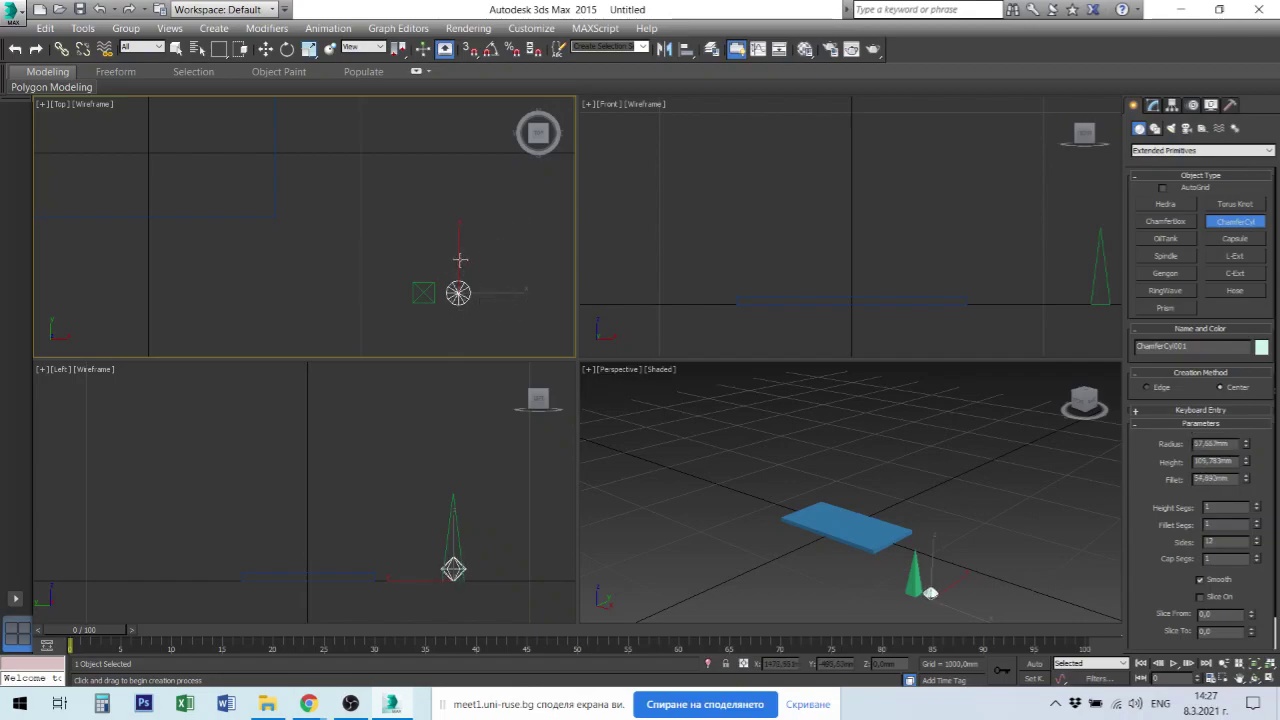
left_click(459, 274)
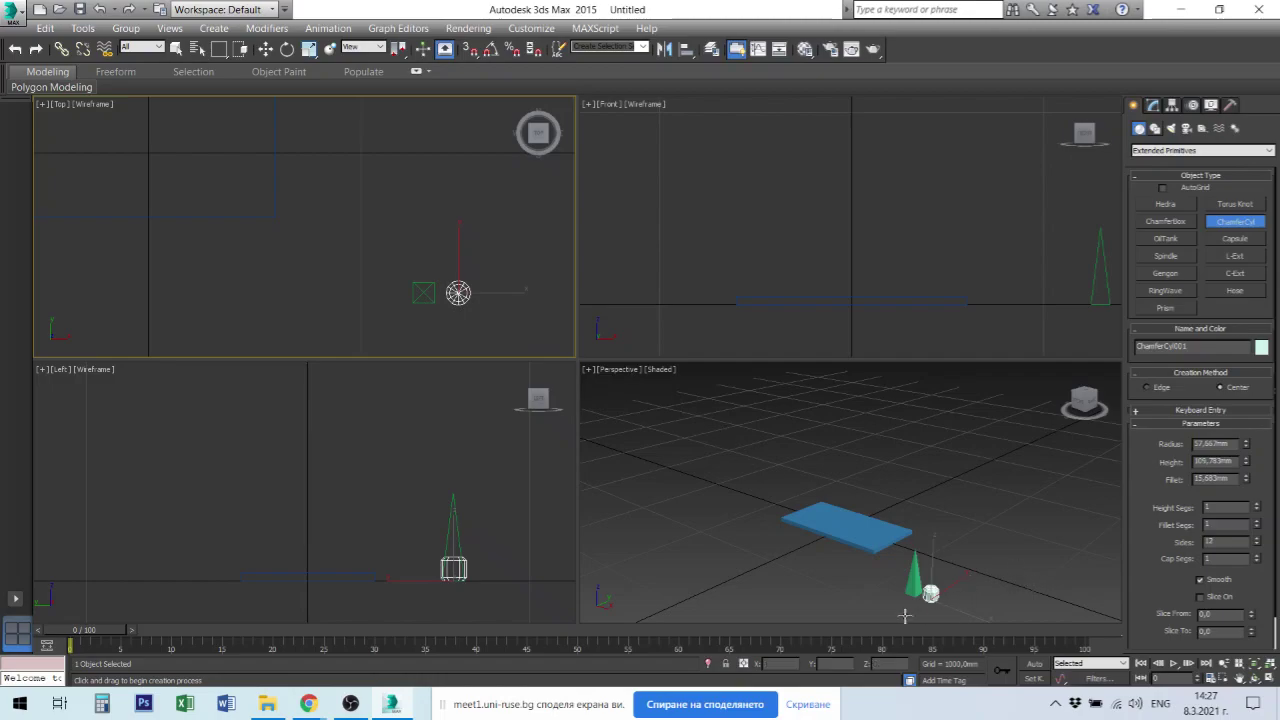
scroll(926, 600, "up", 5)
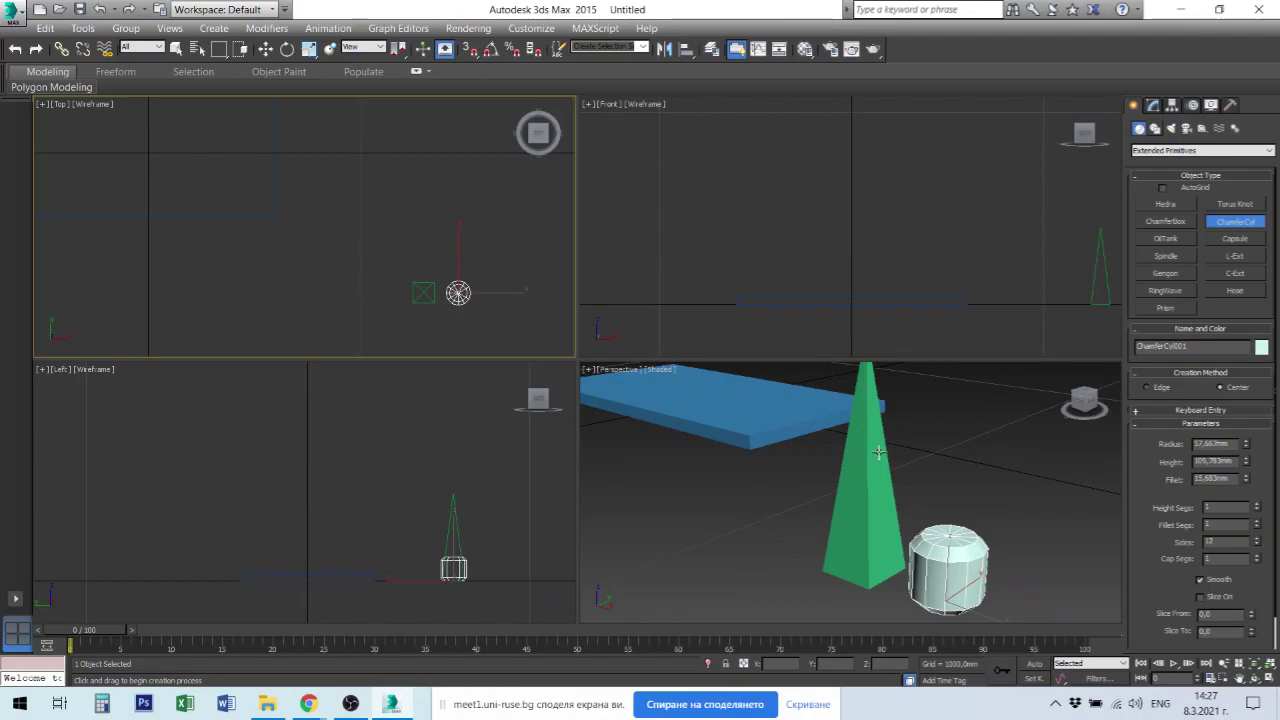
key("w")
left_click(987, 546)
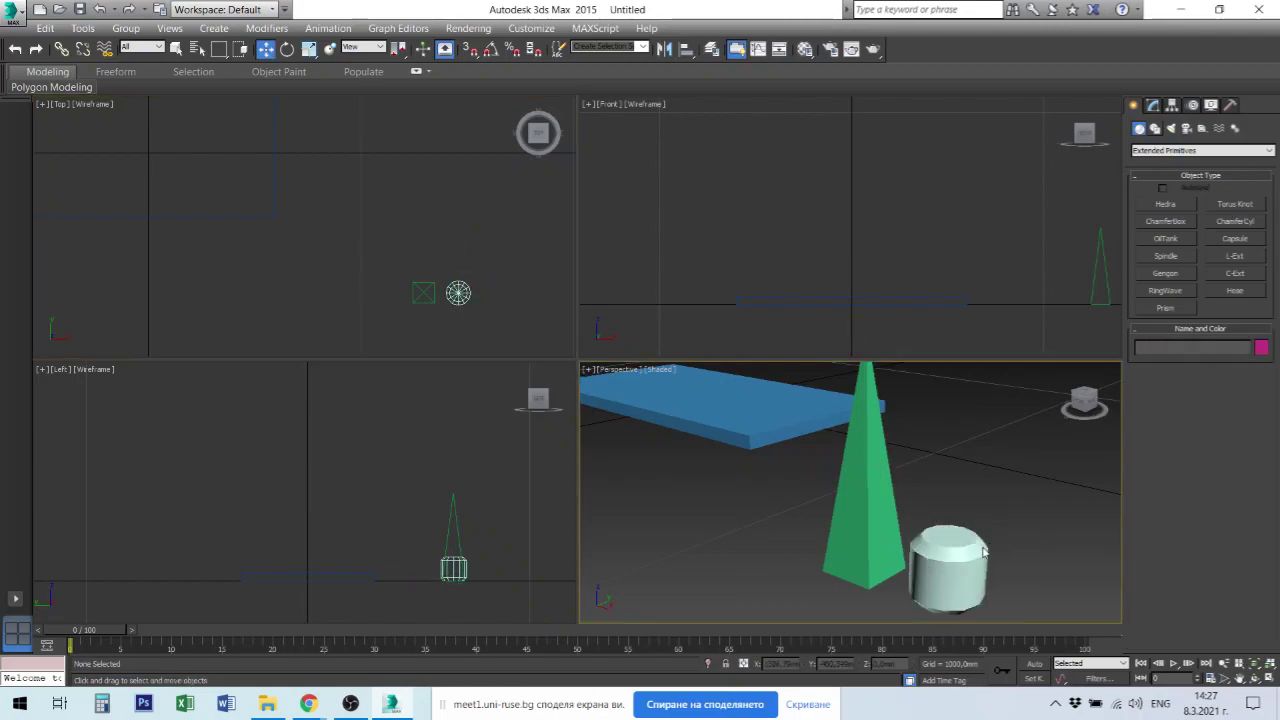
Align the chamfer cylinder to the pyramid in X, Y and Z, matching maximum to maximum.
left_click(963, 567)
scroll(955, 560, "up", 5)
scroll(948, 531, "down", 5)
scroll(933, 480, "down", 6)
middle_click_drag(933, 480, 903, 502)
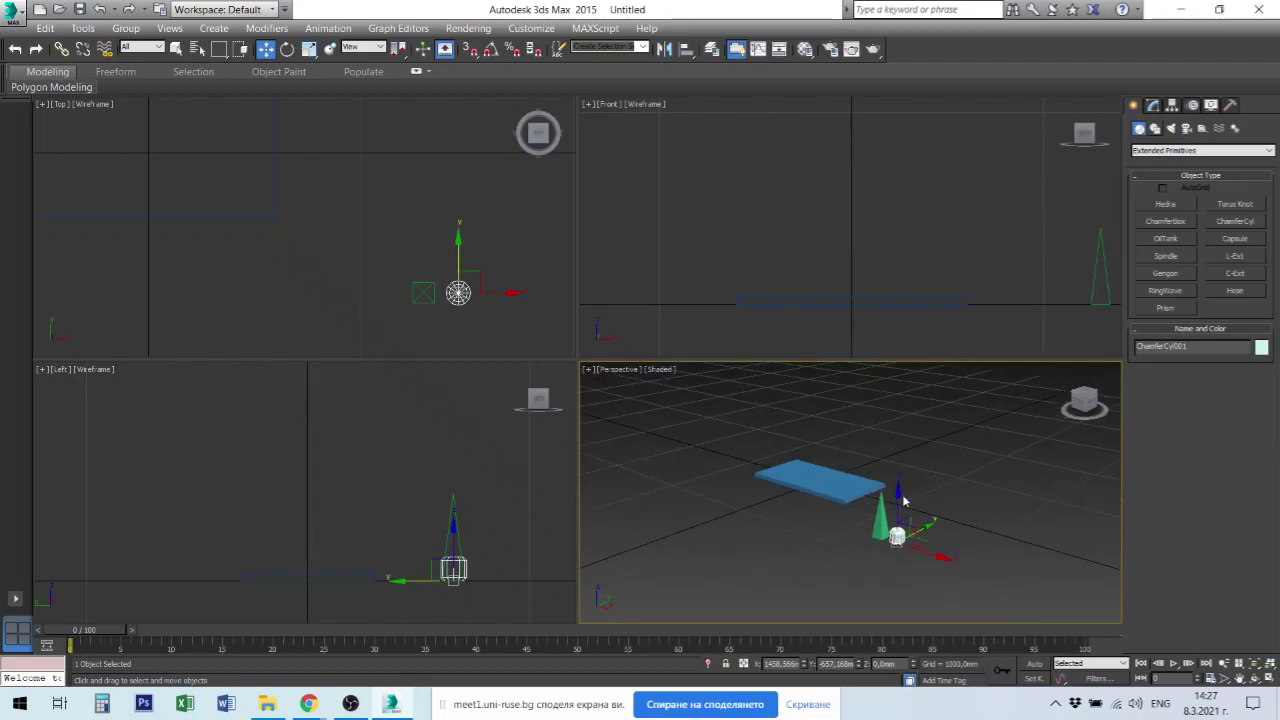
left_click(686, 49)
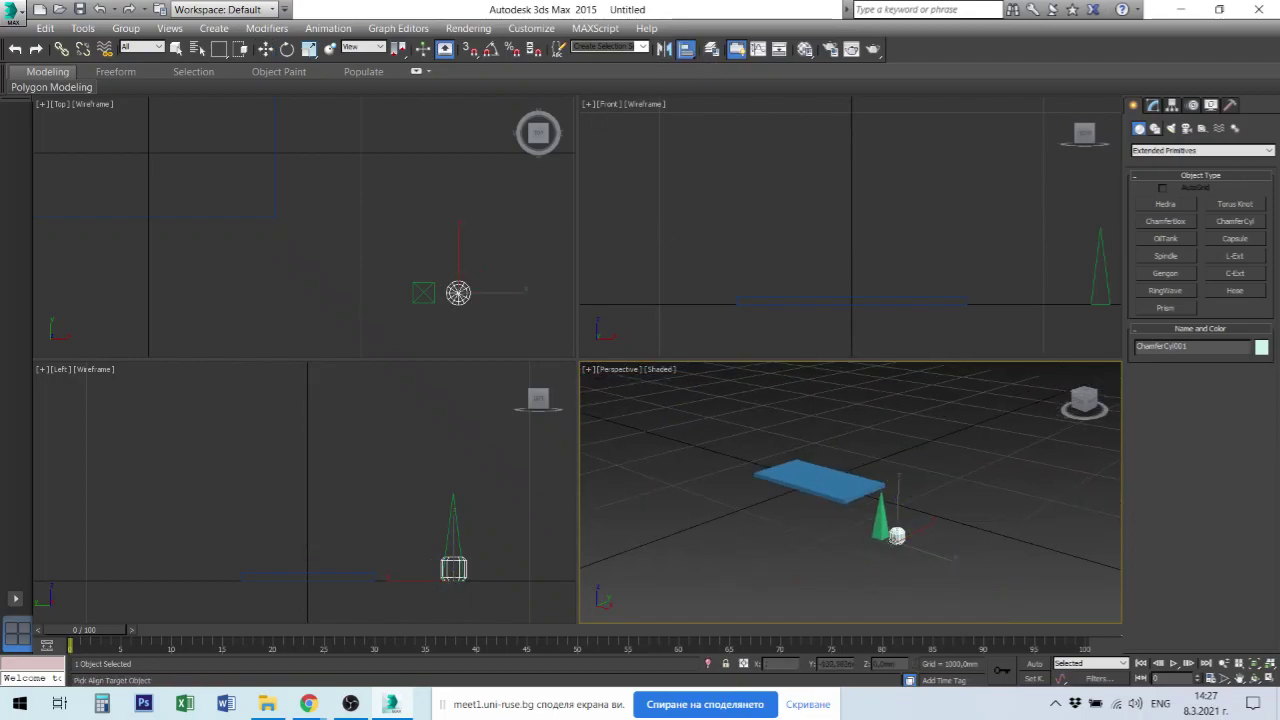
left_click(820, 480)
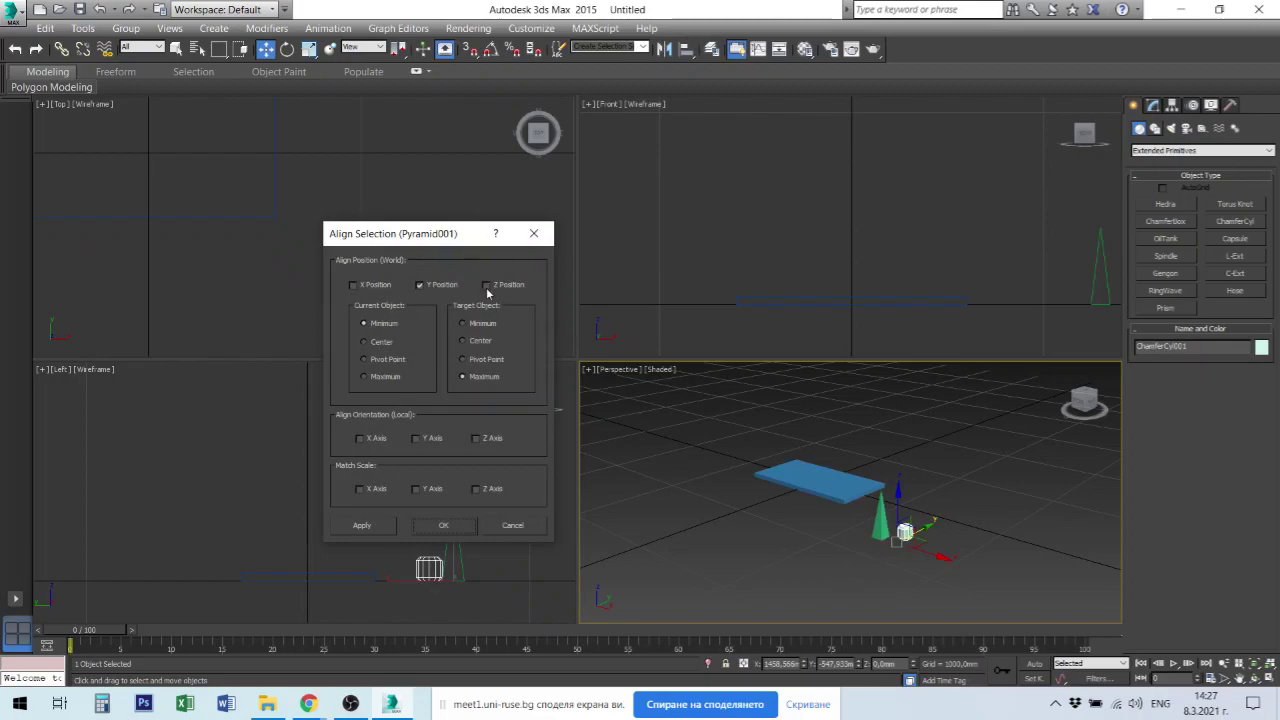
left_click(486, 285)
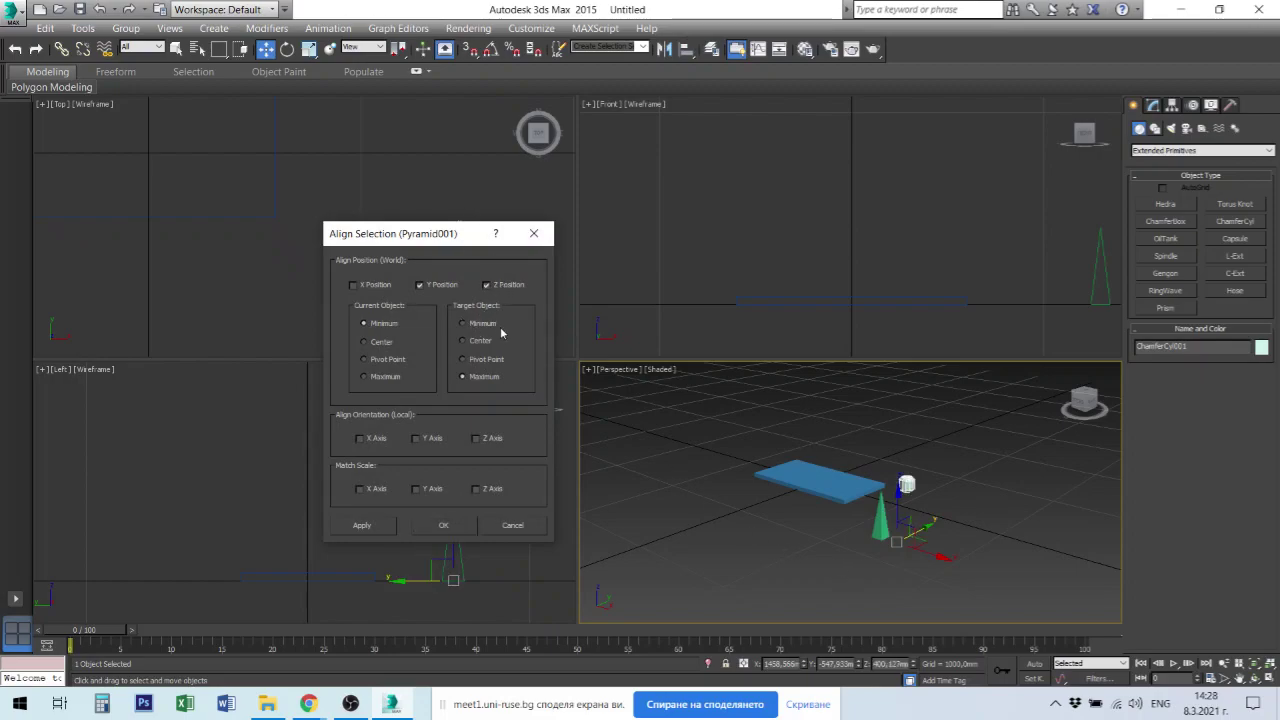
left_click(353, 285)
left_click(364, 377)
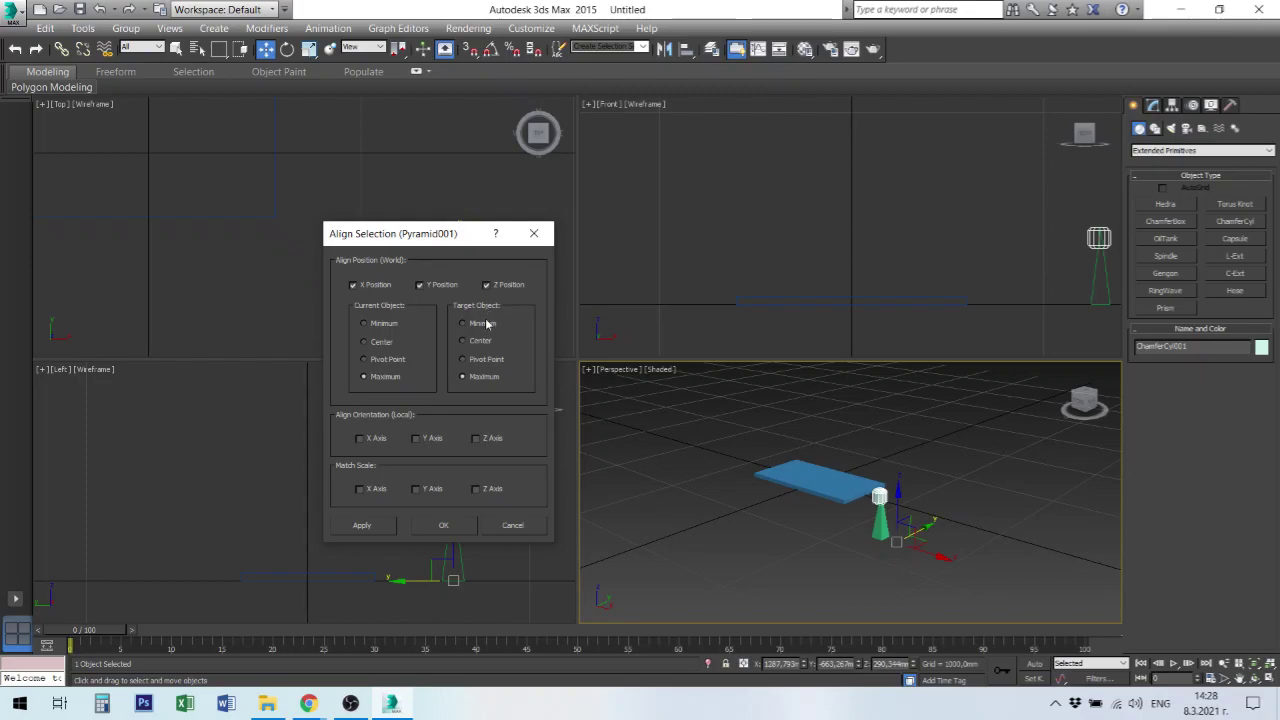
left_click(455, 526)
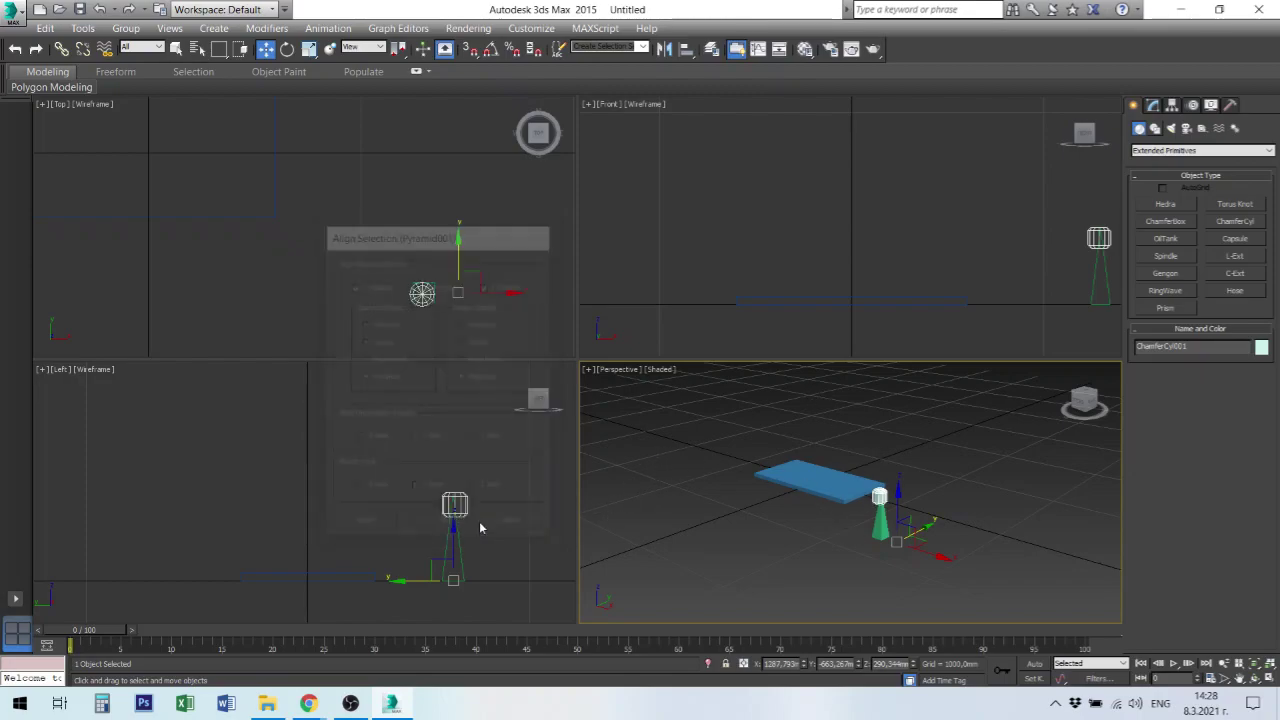
left_click(945, 532)
Set the chamfer cylinder's radius to 25 mm.
scroll(906, 520, "down", 5)
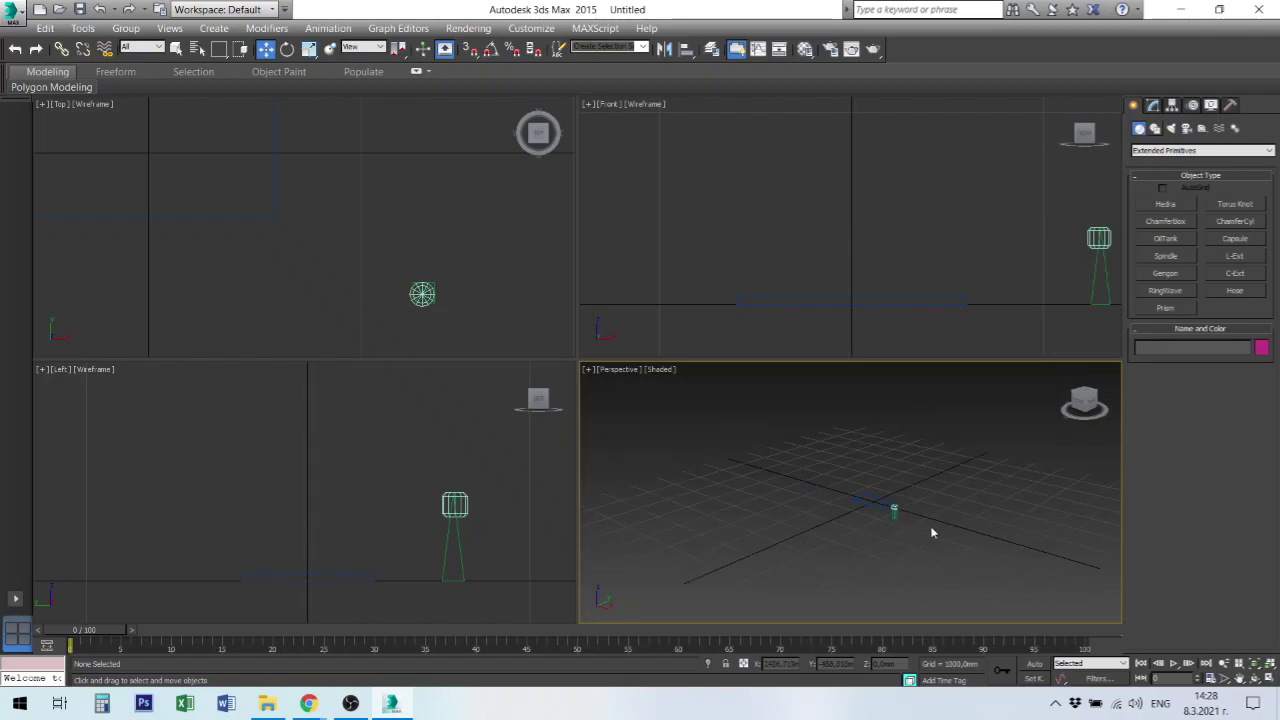
scroll(900, 520, "up", 5)
scroll(840, 503, "up", 4)
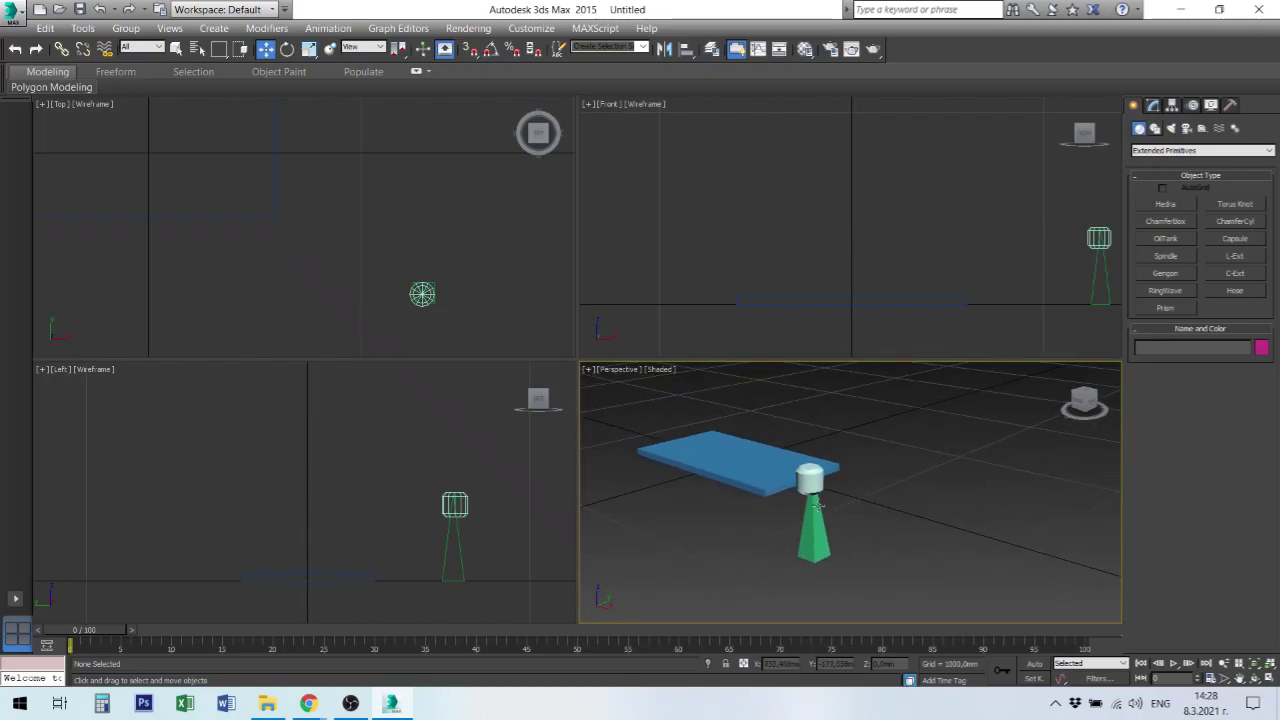
left_click(815, 484)
left_click(1153, 104)
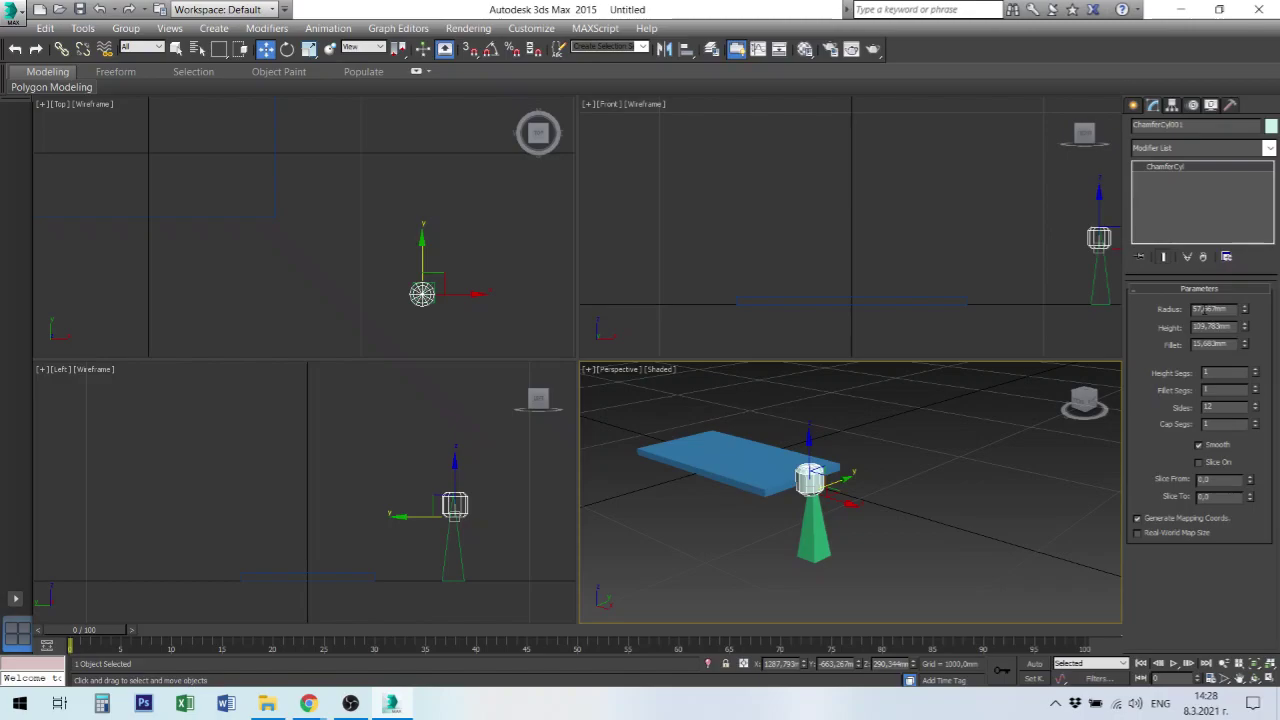
double_click(1210, 309)
type("25")
key("Return")
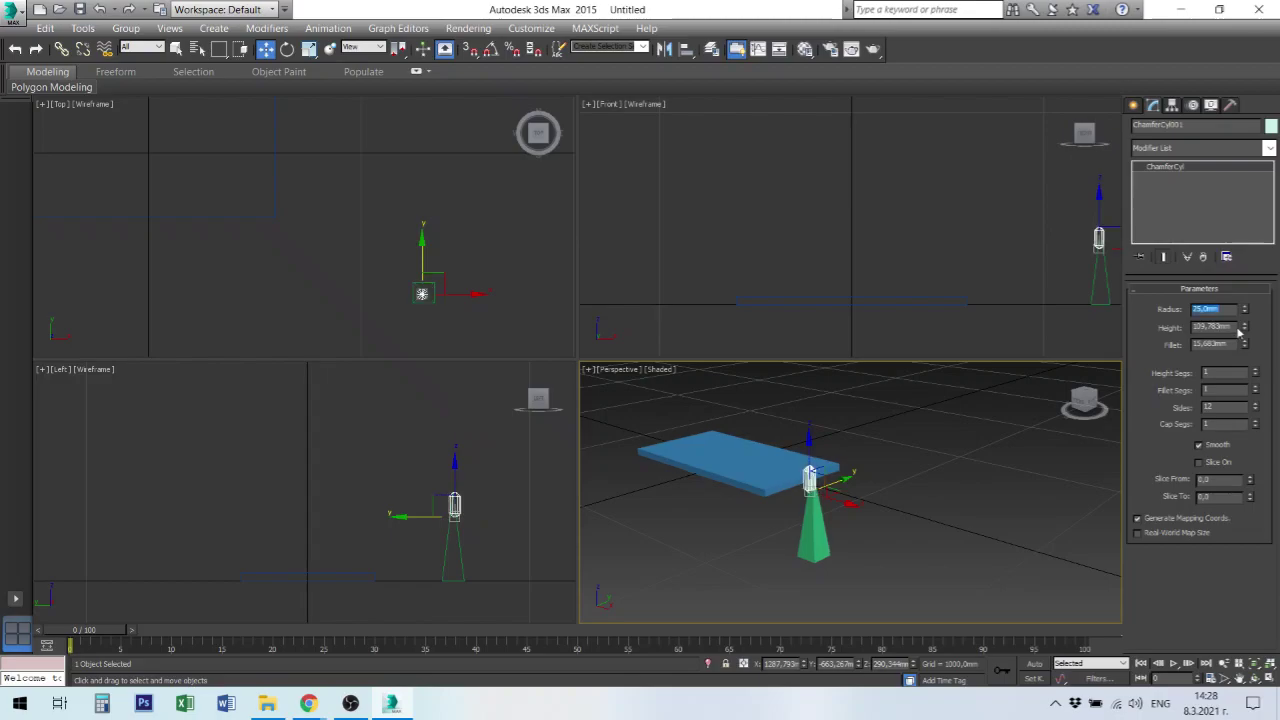
Set the chamfer cylinder's fillet to 10 mm and its height to 200 mm.
key("Tab")
key("Tab")
type("10")
left_click(1205, 327)
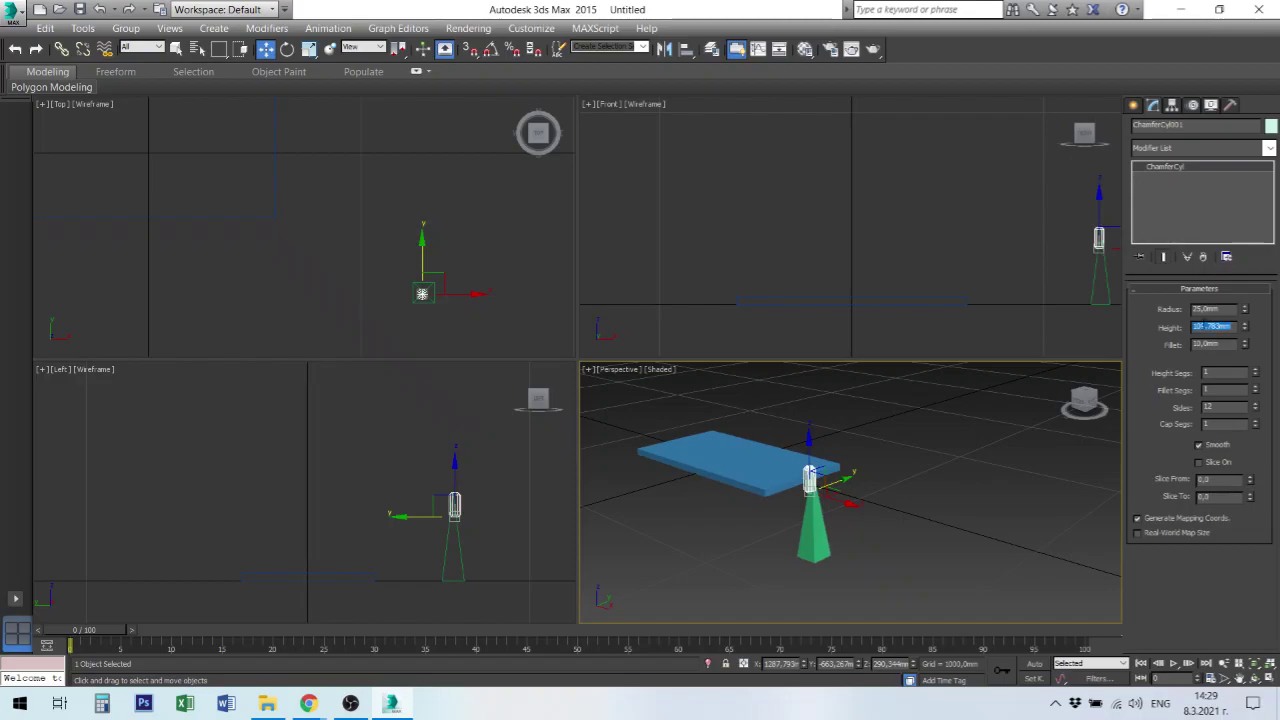
type("200,0mm")
key("Return")
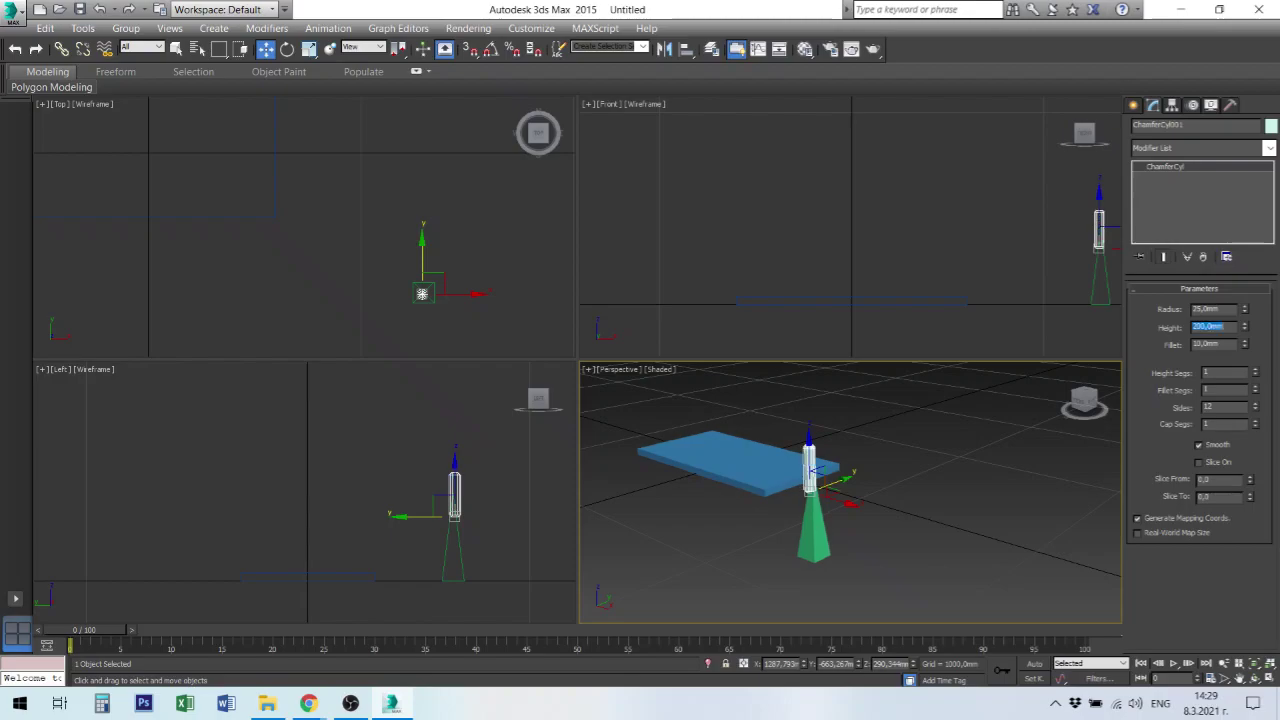
Lower the chamfer cylinder about 15 mm over the pyramid's tip in the Left view.
left_click(349, 476)
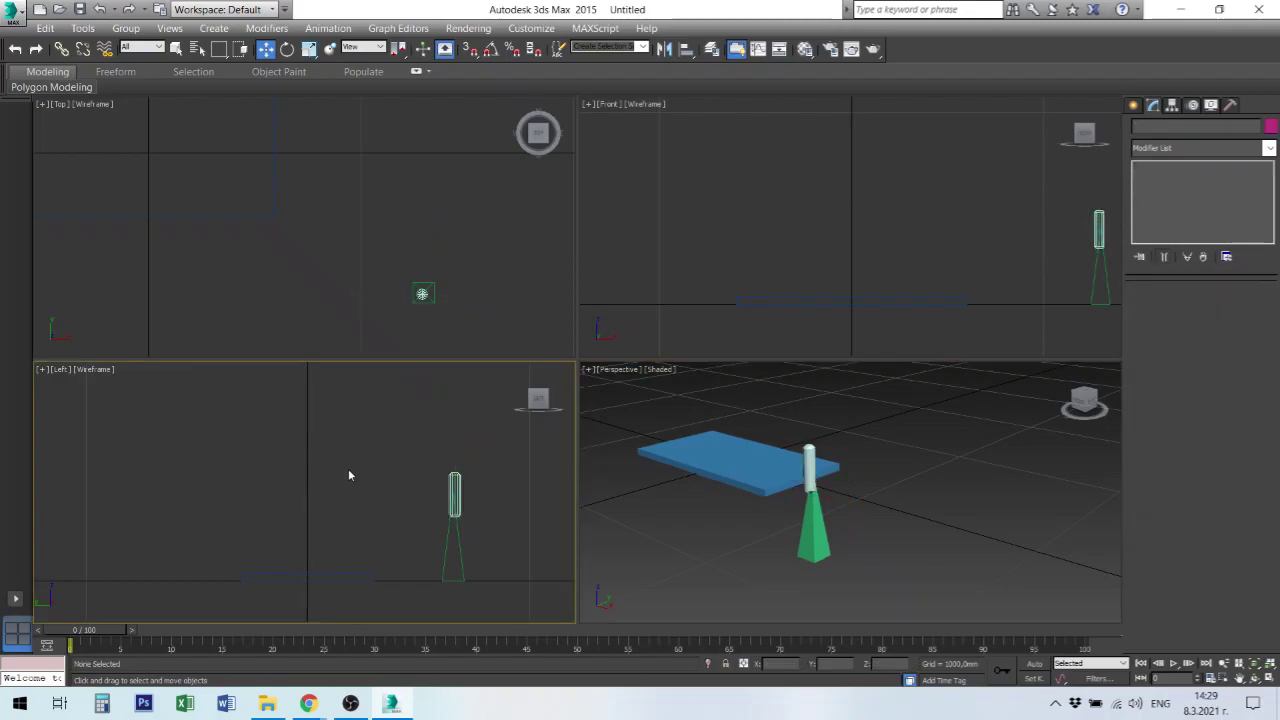
scroll(472, 514, "up", 4)
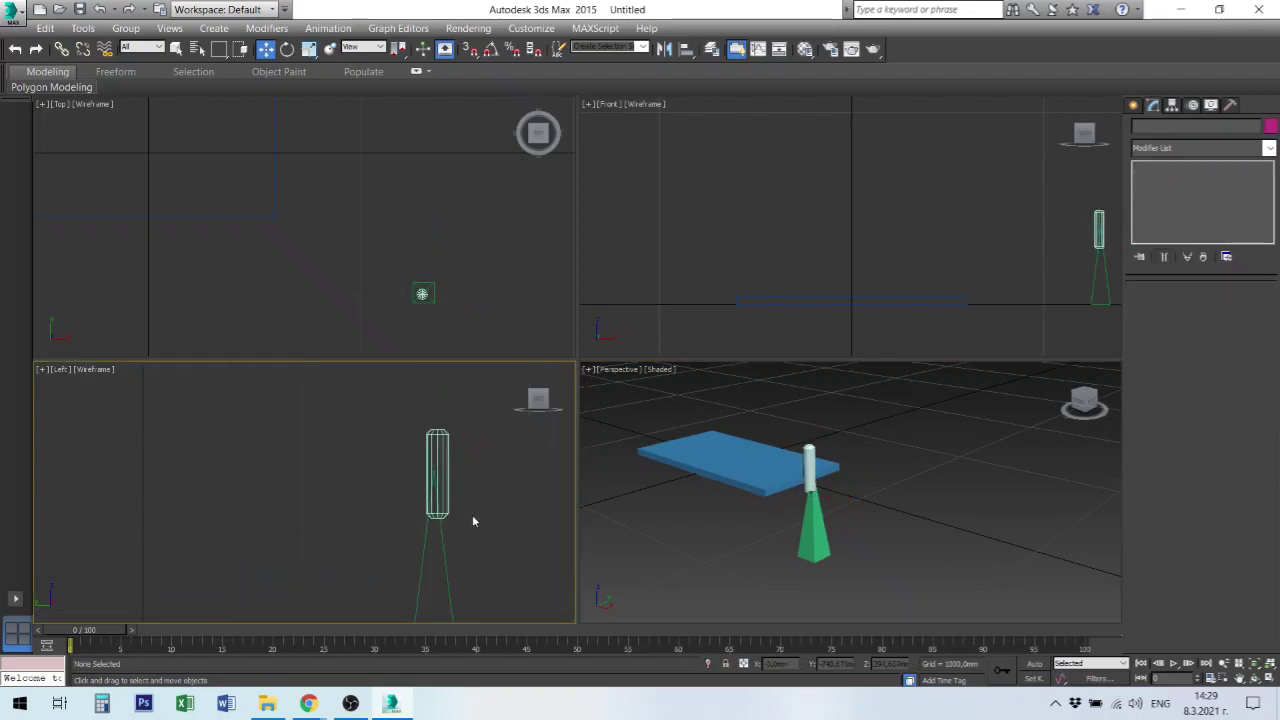
left_click(437, 478)
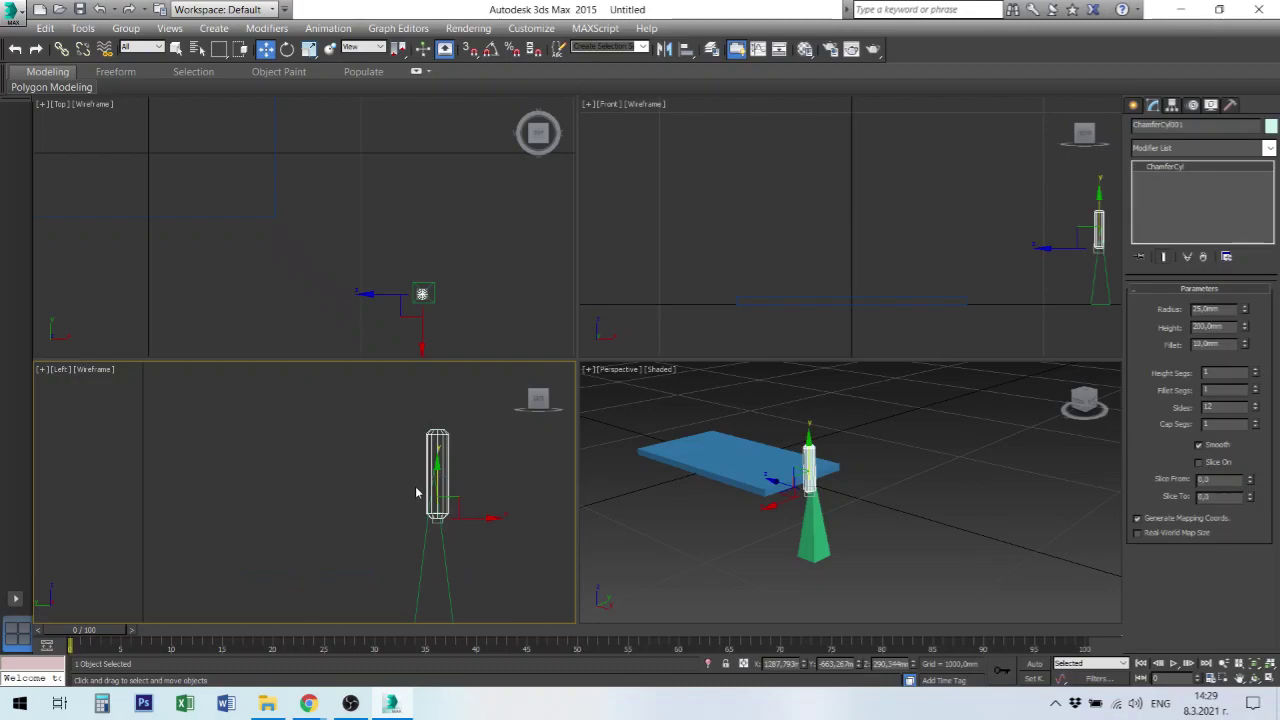
scroll(448, 473, "up", 3)
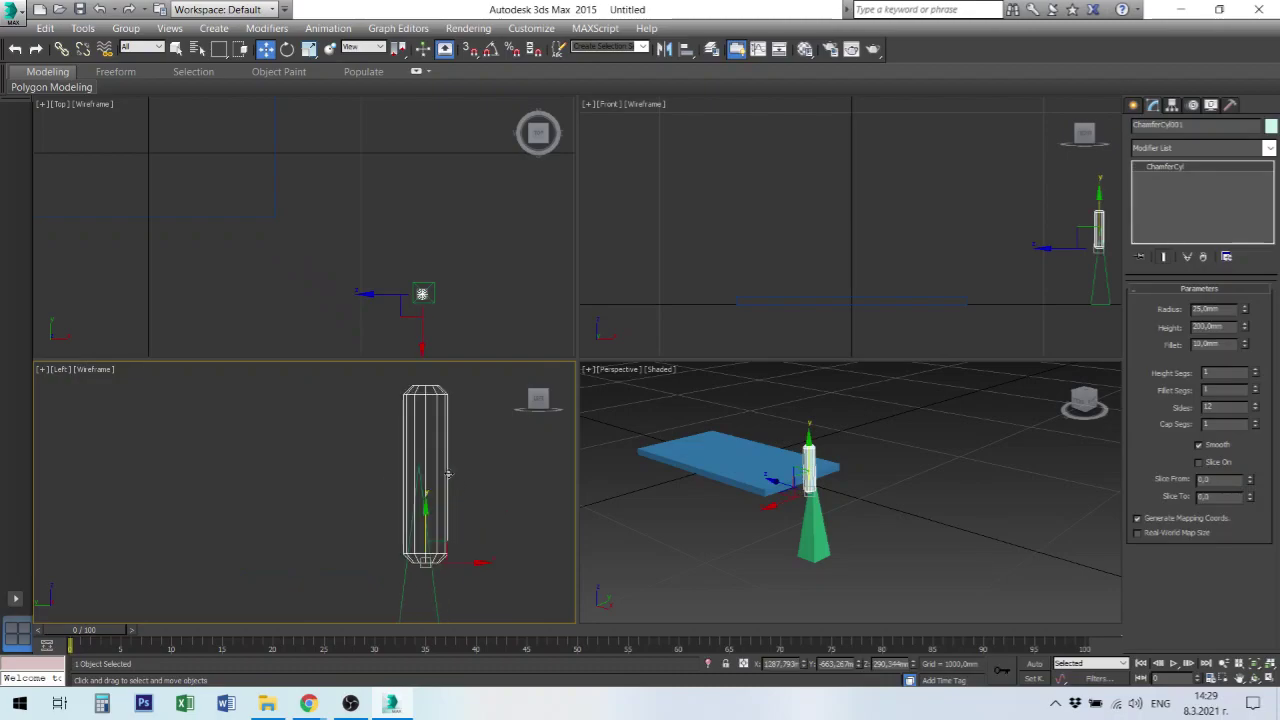
mouse_move(425, 512)
left_mouse_down()
mouse_move(425, 540)
mouse_move(425, 525)
left_mouse_up()
right_click(921, 568)
left_click(921, 568)
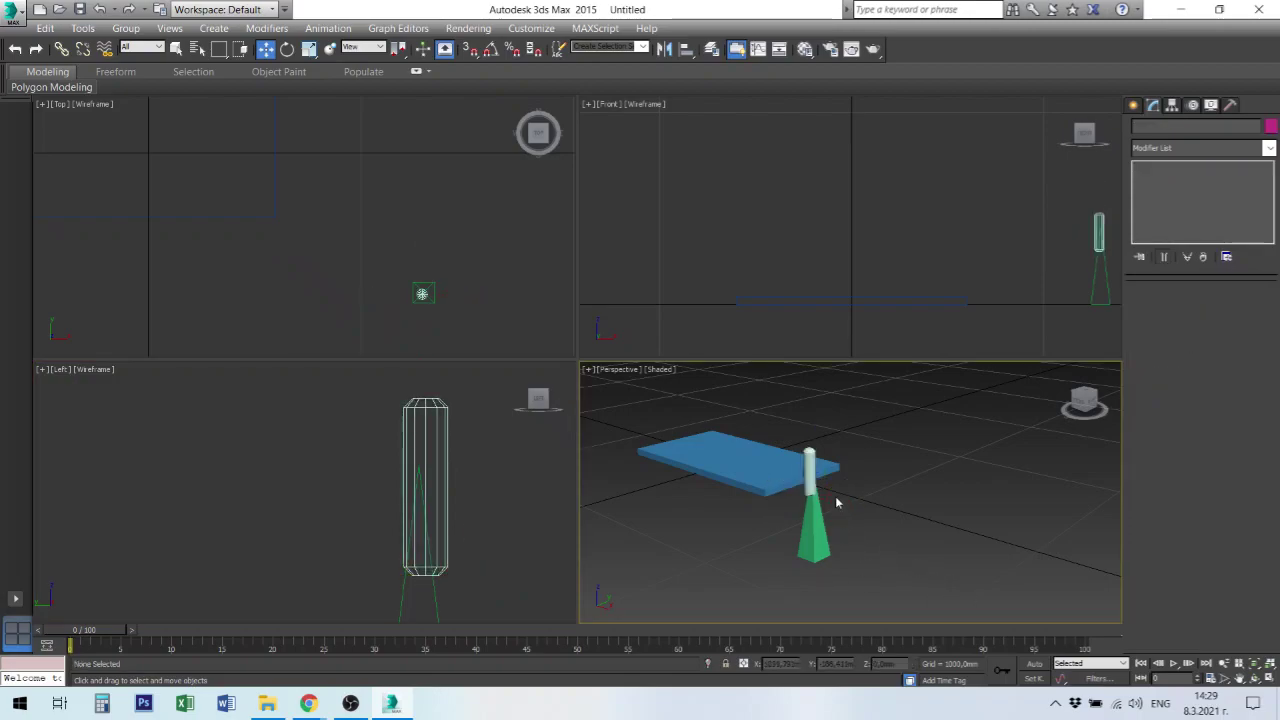
Align the chamfer cylinder to the pyramid center to center in X and Y only.
left_click(810, 468)
left_click(664, 49)
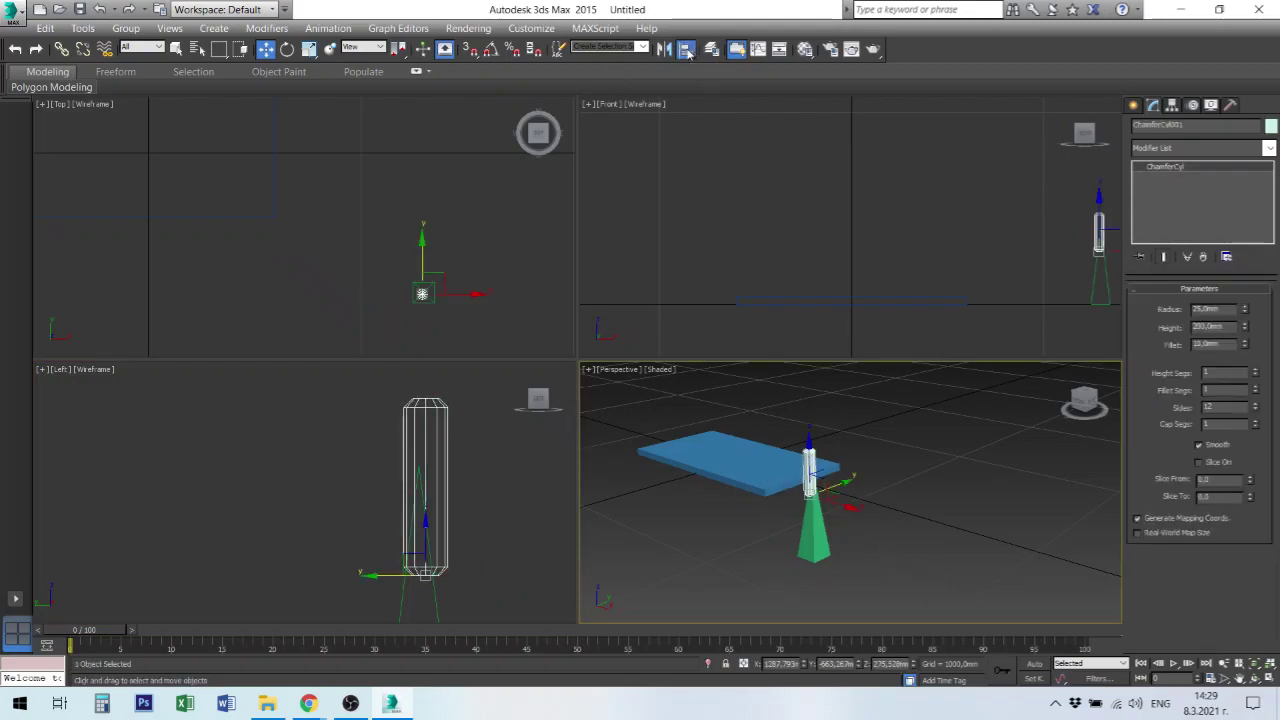
left_click(815, 543)
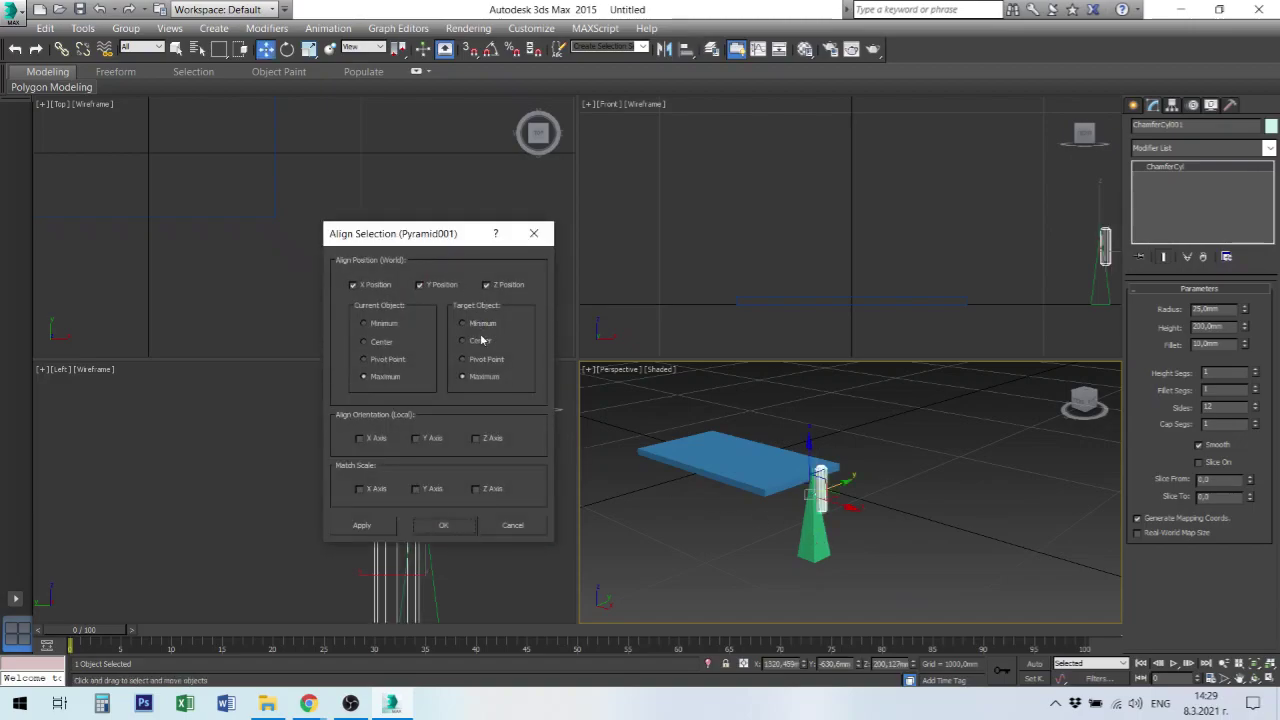
left_click(463, 341)
left_click(365, 342)
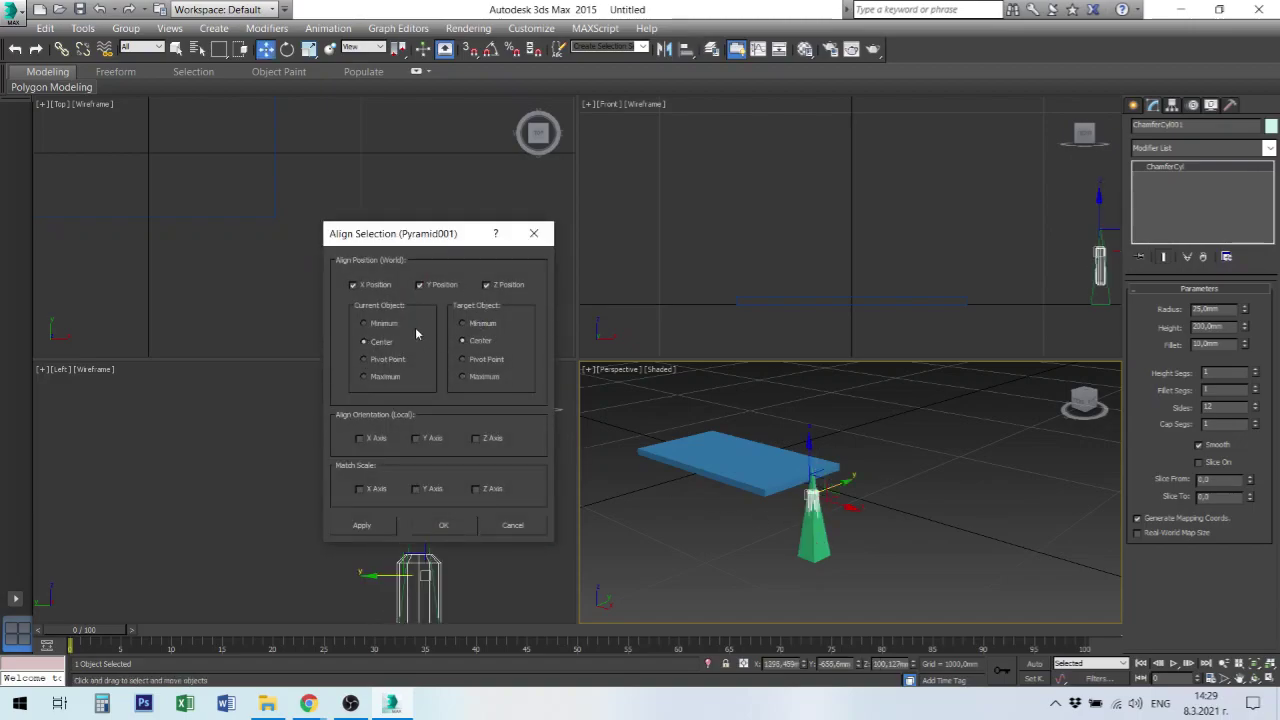
left_click(496, 290)
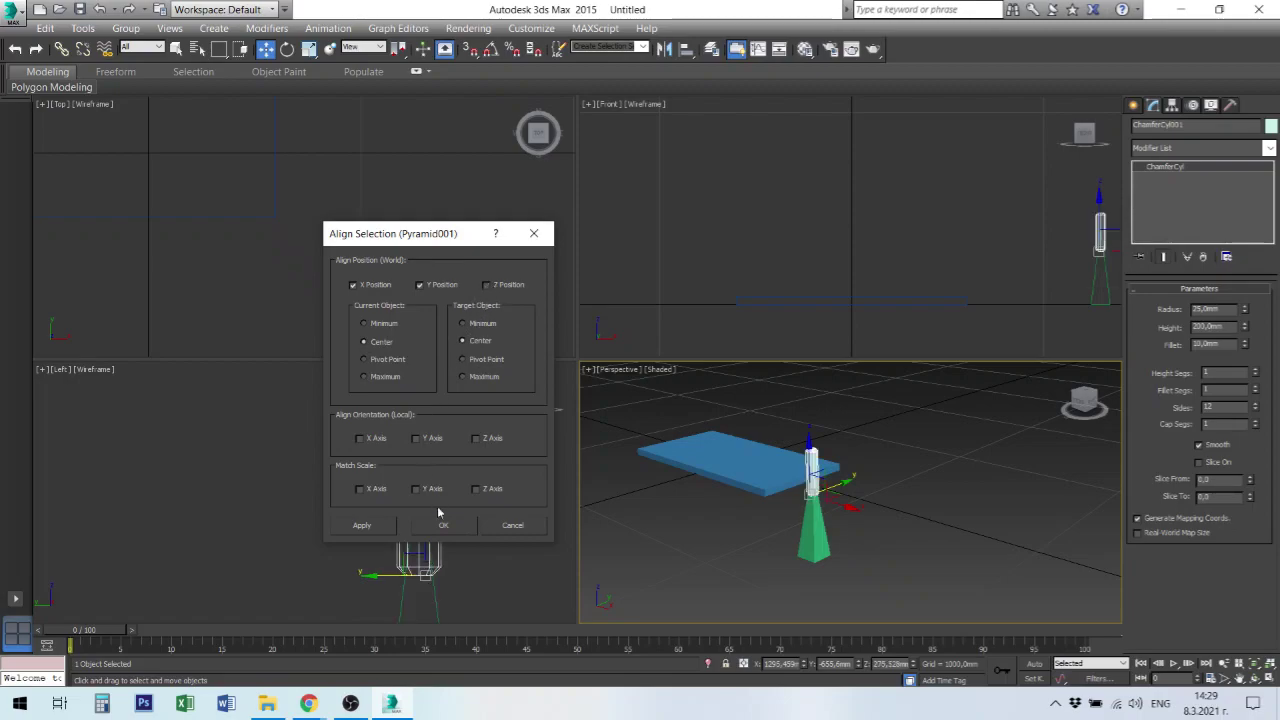
left_click(361, 526)
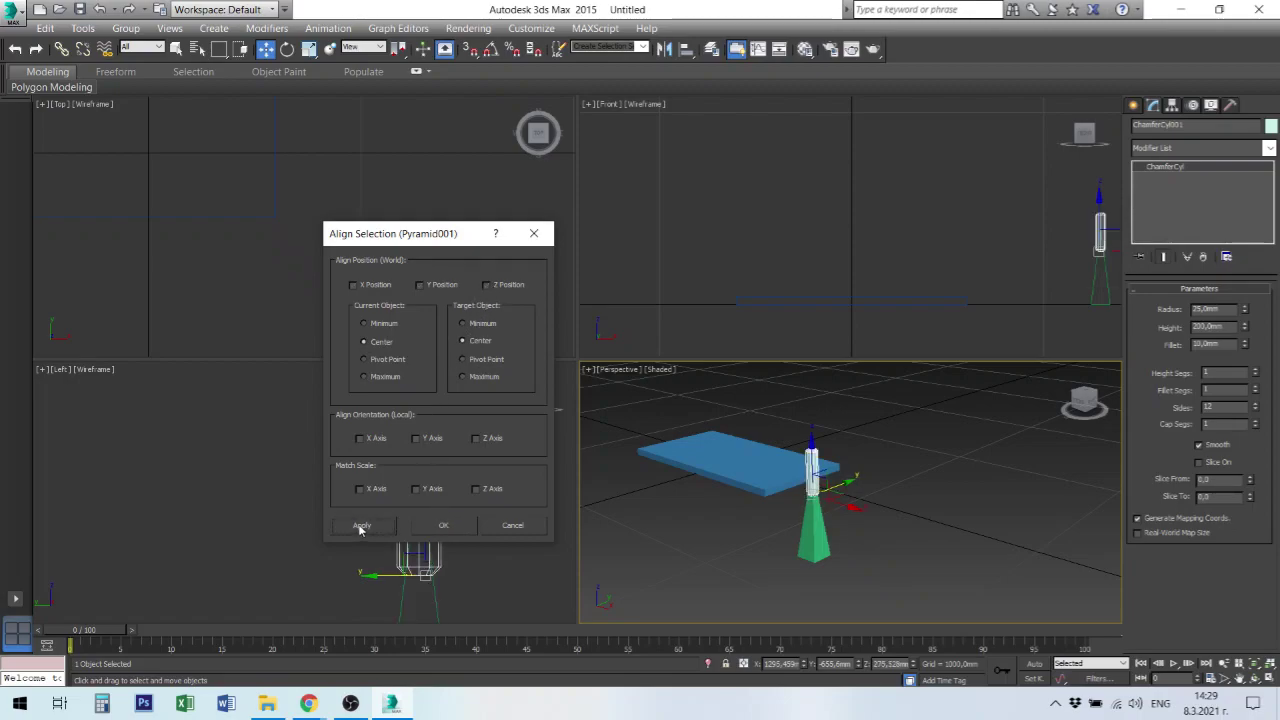
Align the chamfer cylinder's top with the pyramid's top in Z, matching maximum to maximum.
left_click(366, 377)
left_click(499, 290)
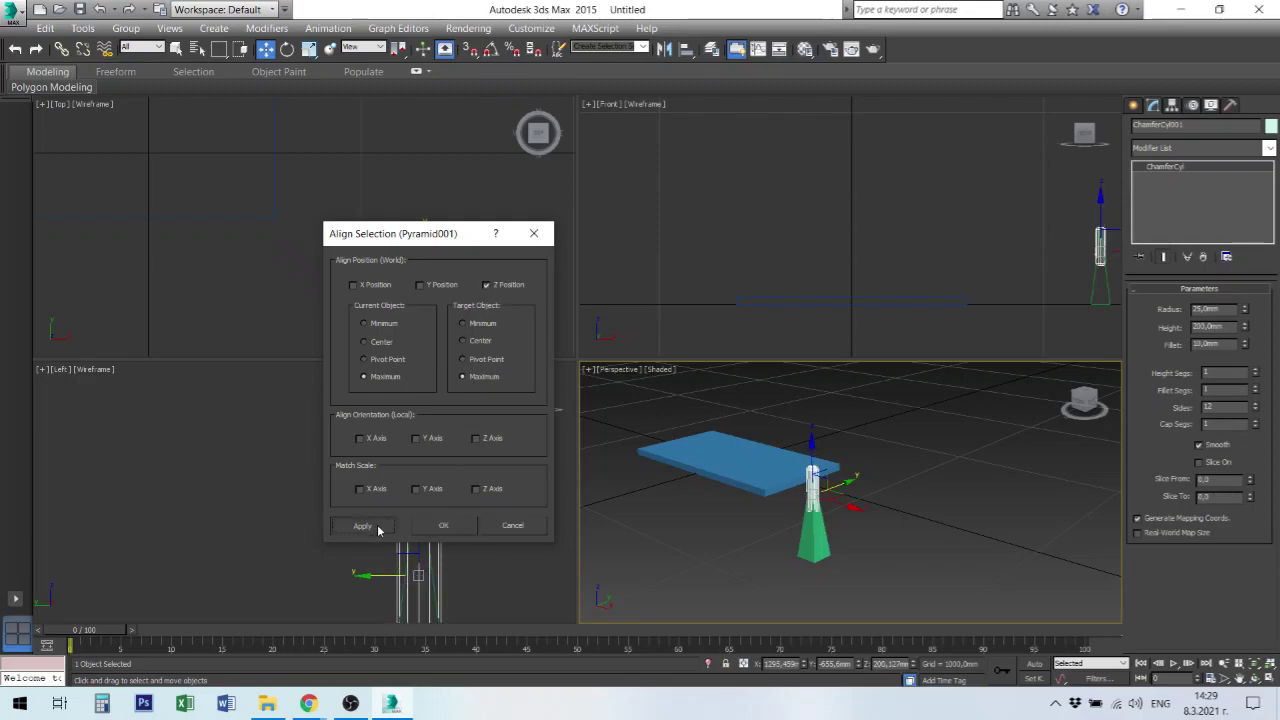
left_click(443, 525)
left_click(860, 552)
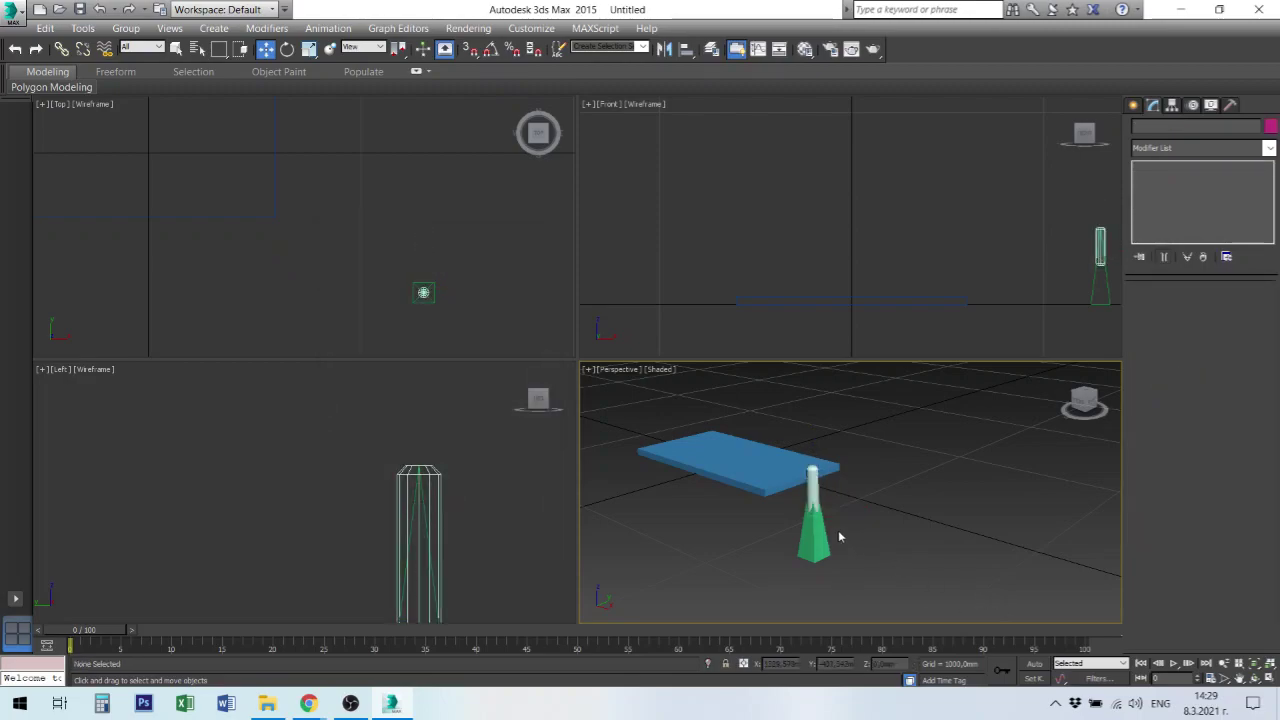
Reselect the chamfer cylinder and set its radius to 35 mm.
scroll(838, 535, "up", 4)
scroll(810, 505, "down", 2)
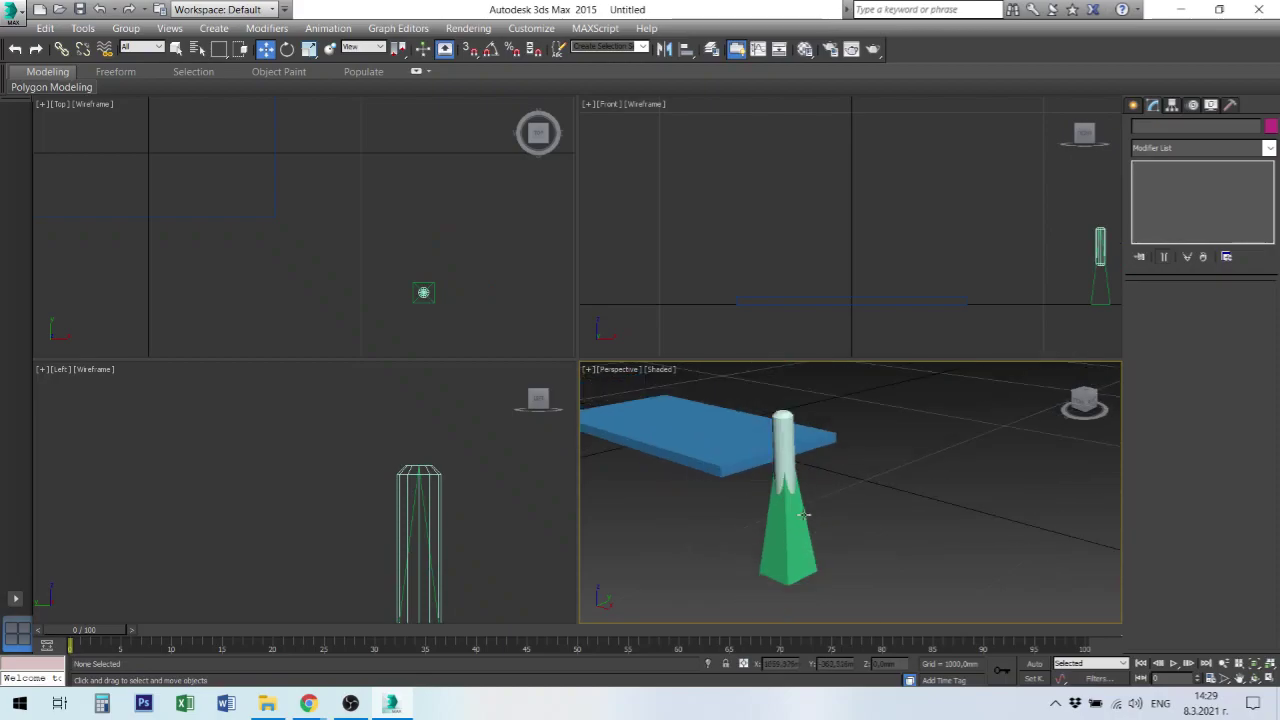
left_click(788, 458)
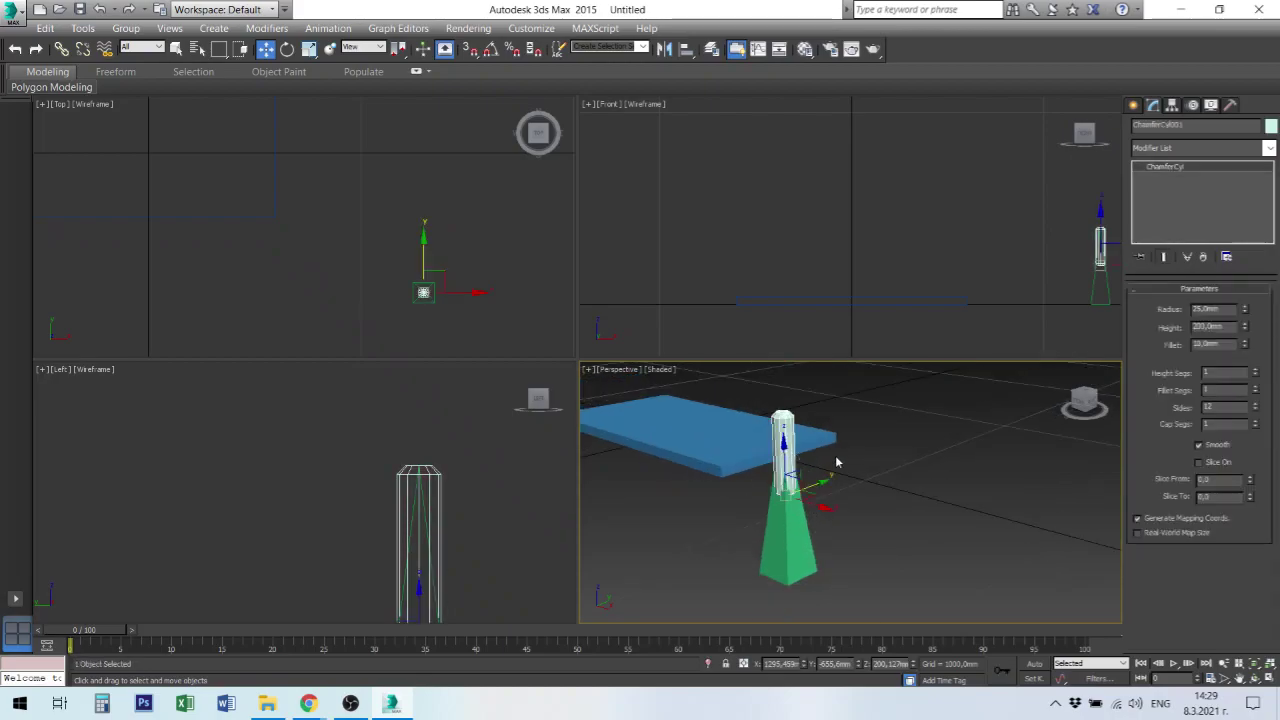
double_click(1205, 309)
type("35")
key("Return")
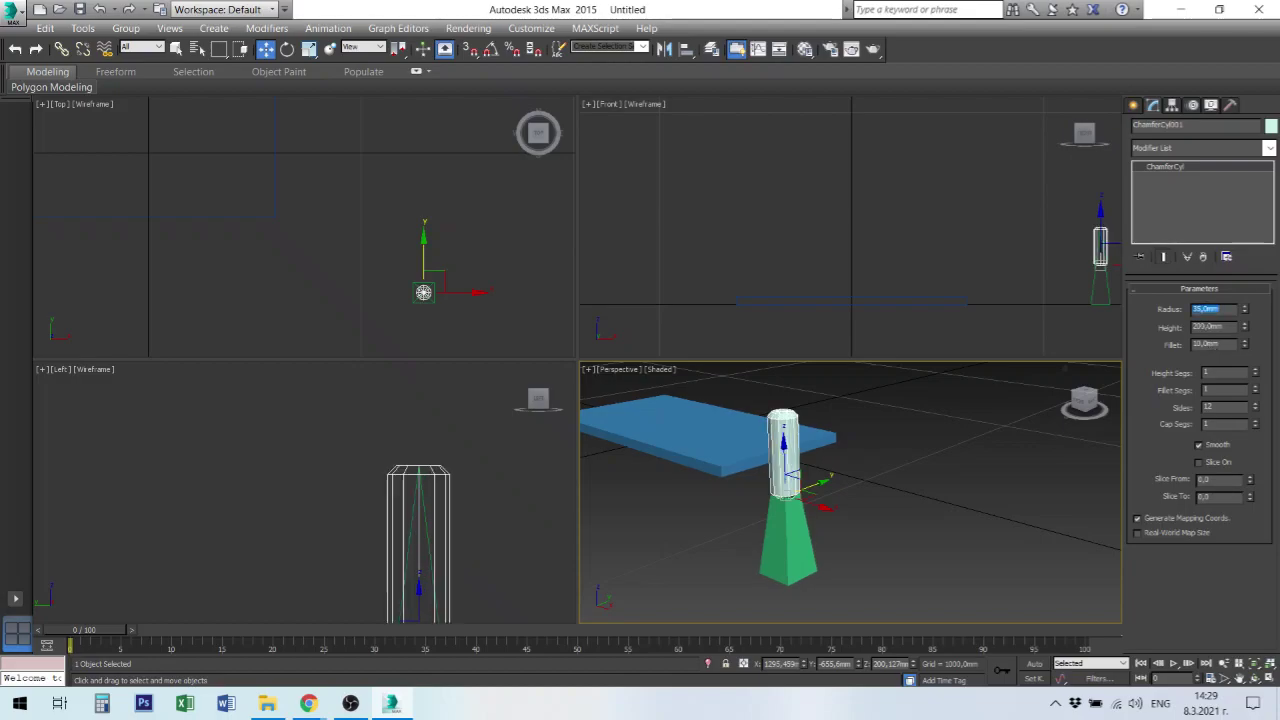
Combine the pyramid with the chamfer cylinder above it using a Boolean compound object set to Union.
left_click(861, 538)
scroll(822, 524, "up", 3)
scroll(815, 524, "down", 3)
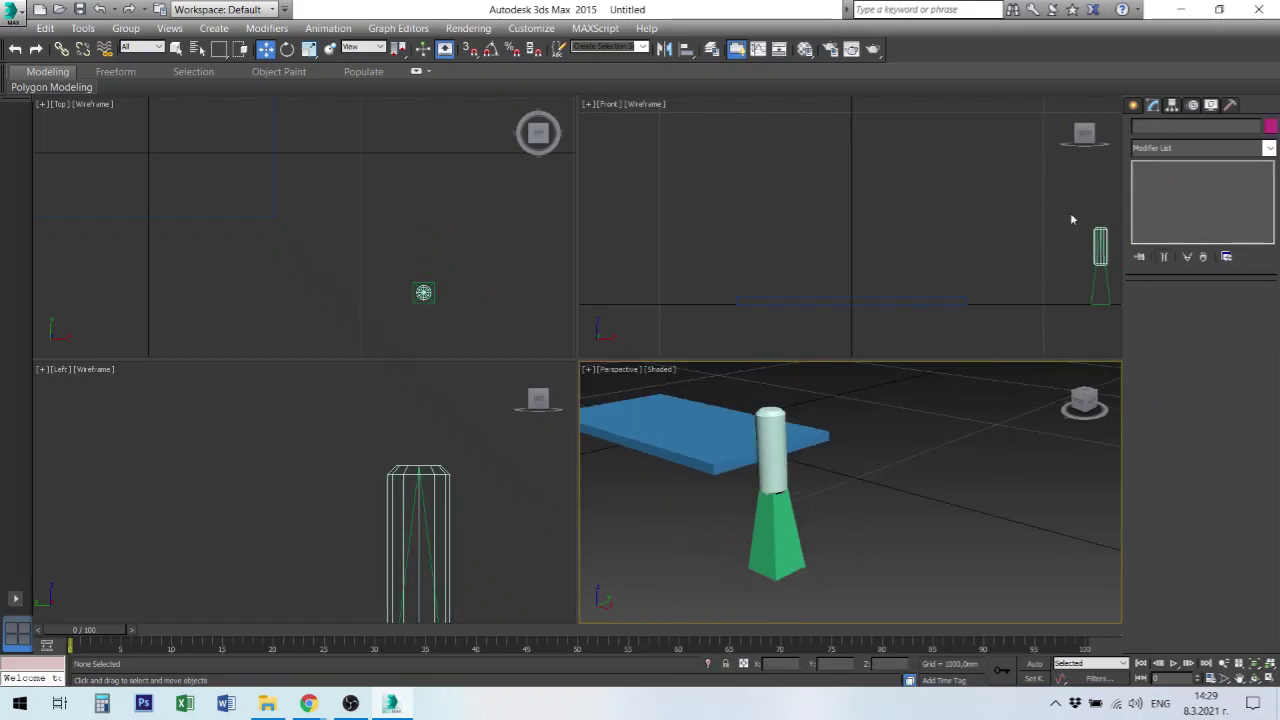
left_click(1133, 105)
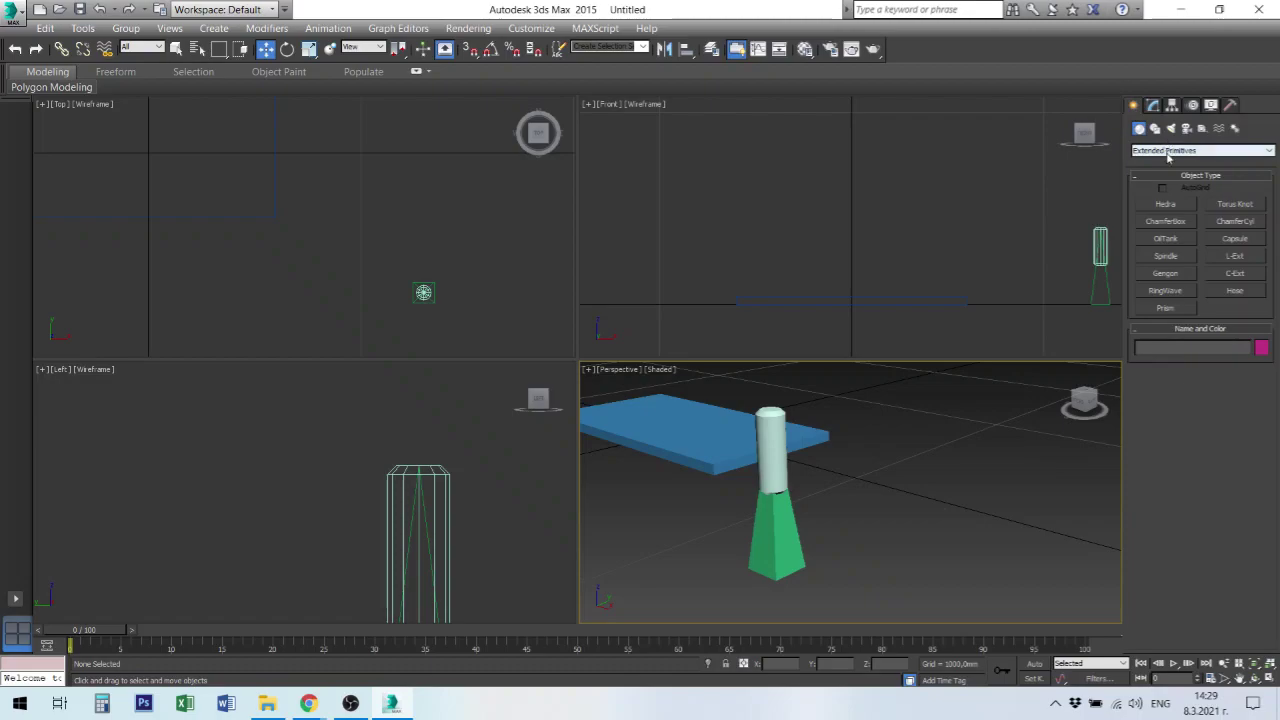
left_click(1168, 152)
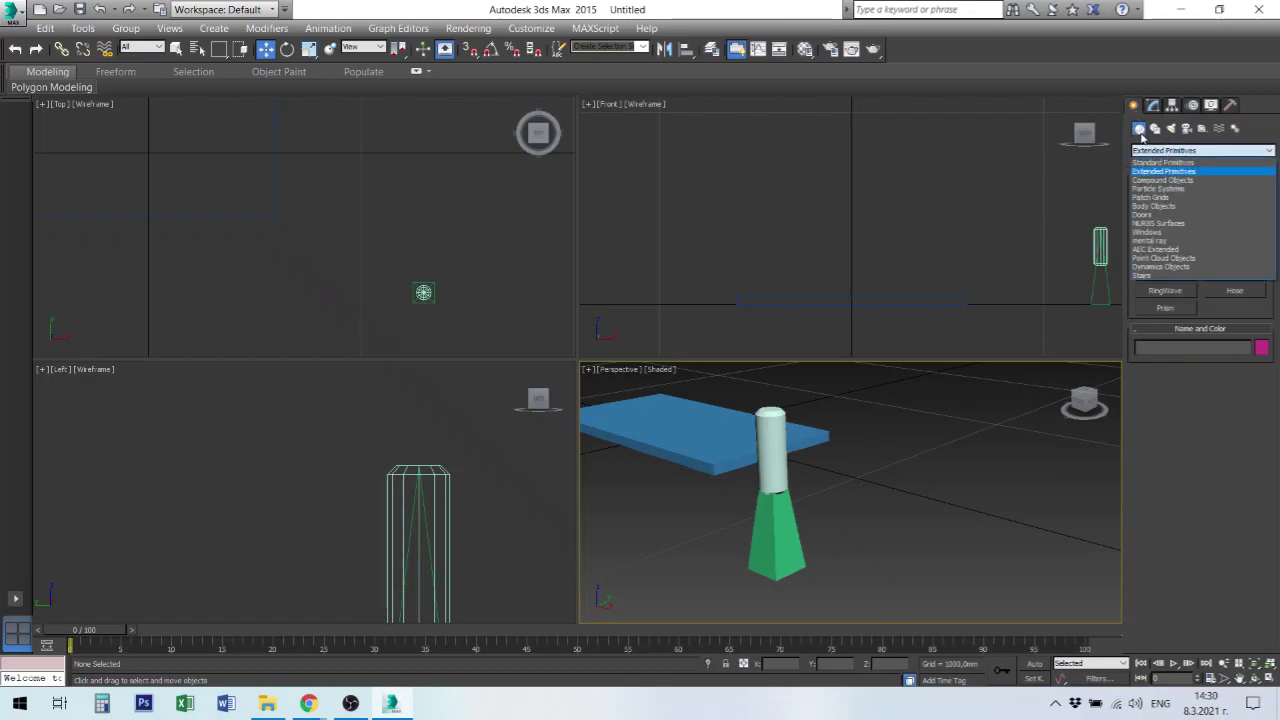
left_click(1162, 180)
left_click(776, 535)
left_click(1166, 256)
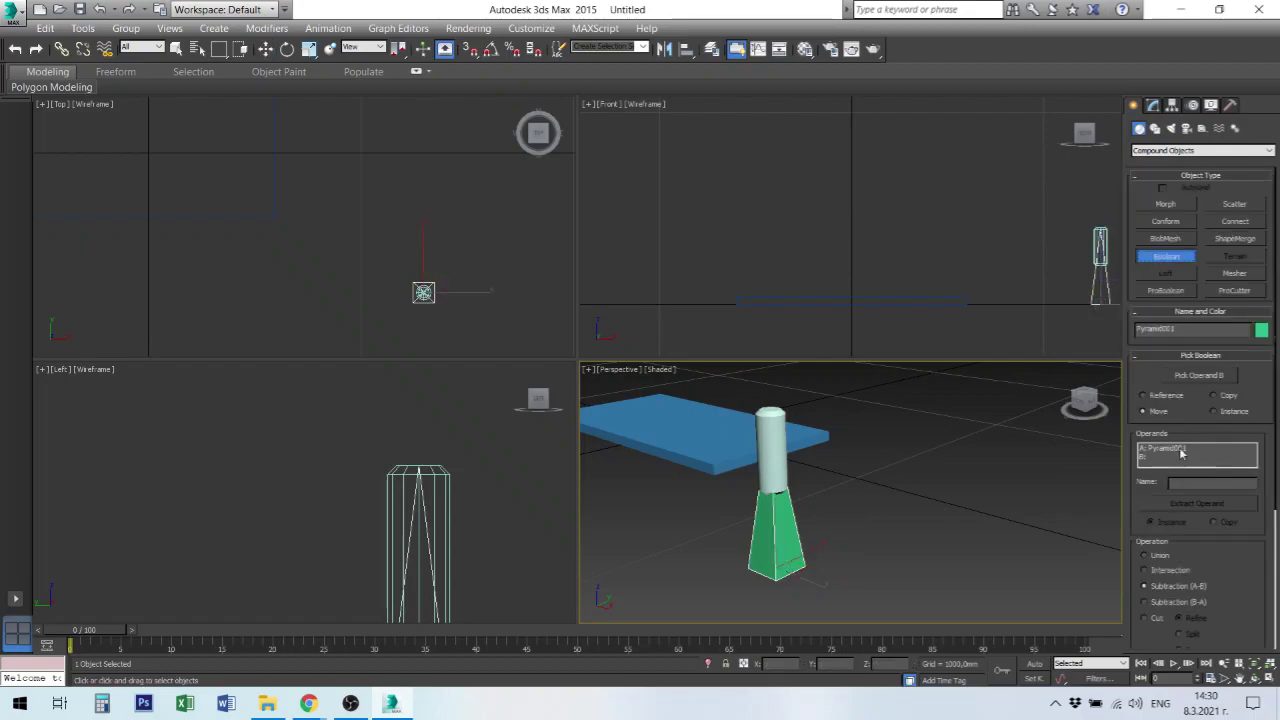
left_click(1145, 555)
left_click(1200, 375)
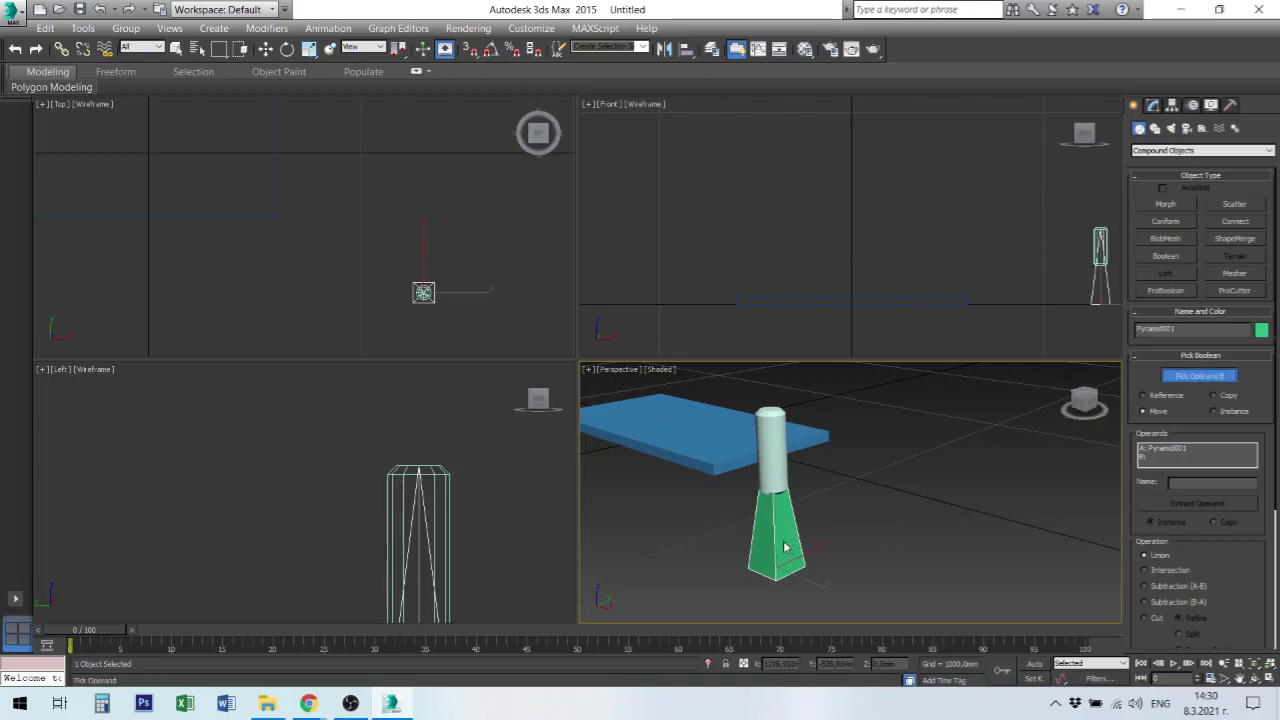
left_click(775, 446)
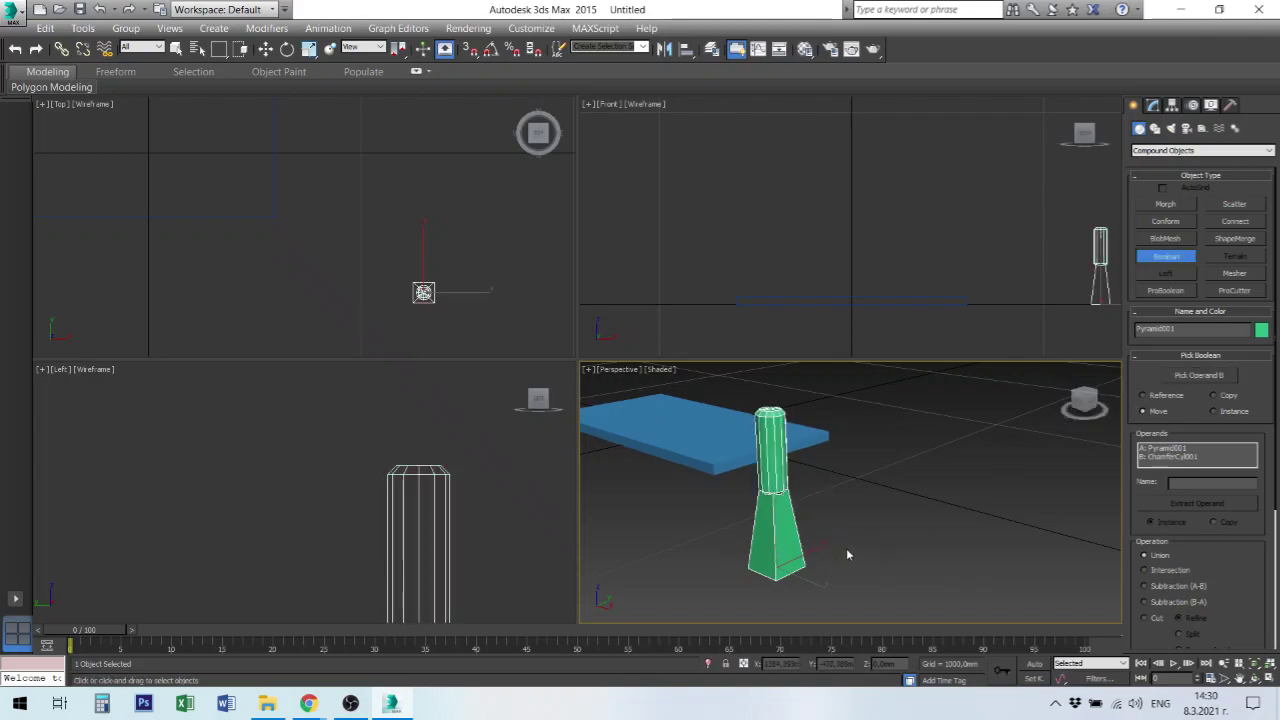
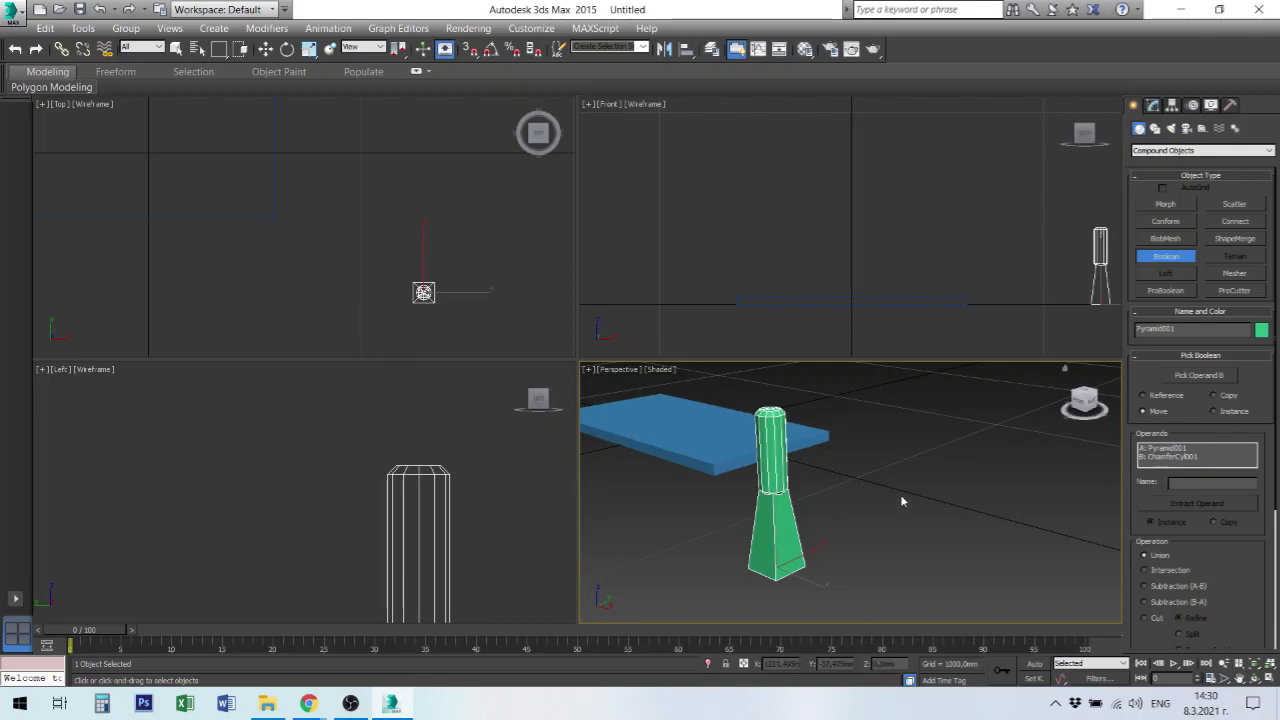
Edit the pyramid operand inside the Boolean leg, setting its width and depth to 80 mm.
key("w")
left_click(917, 517)
left_click(788, 537)
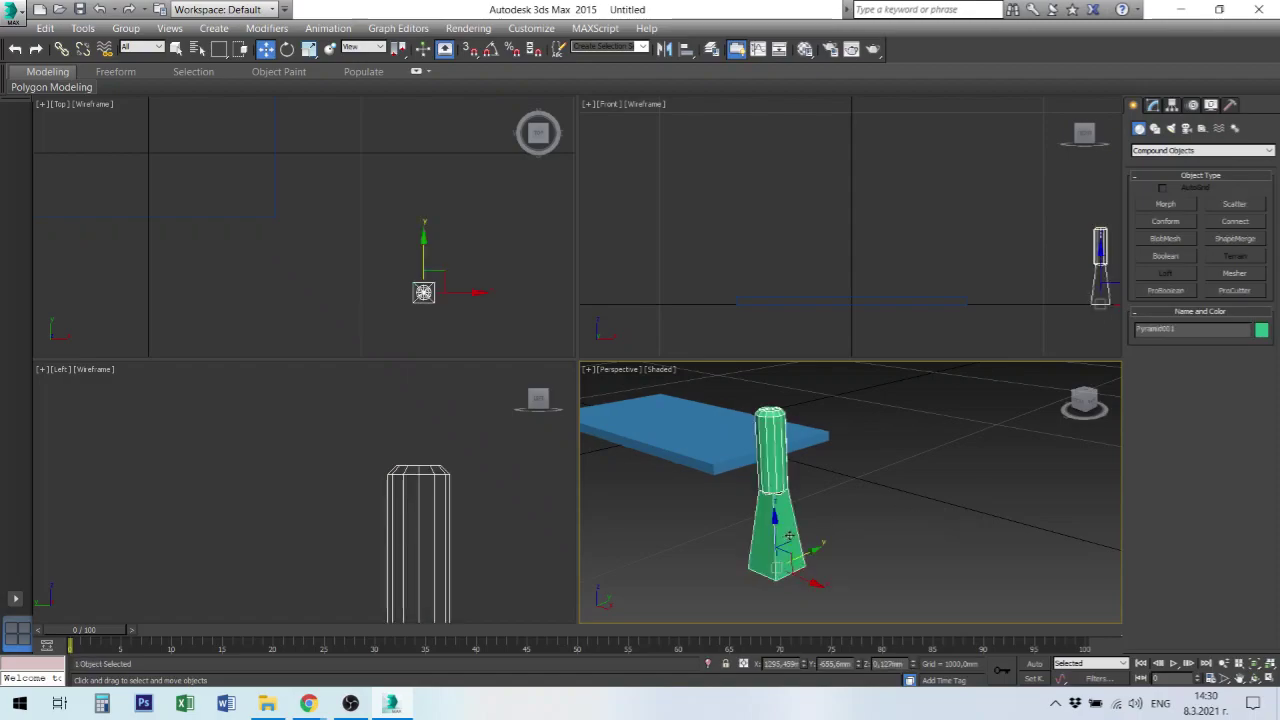
left_click(1153, 106)
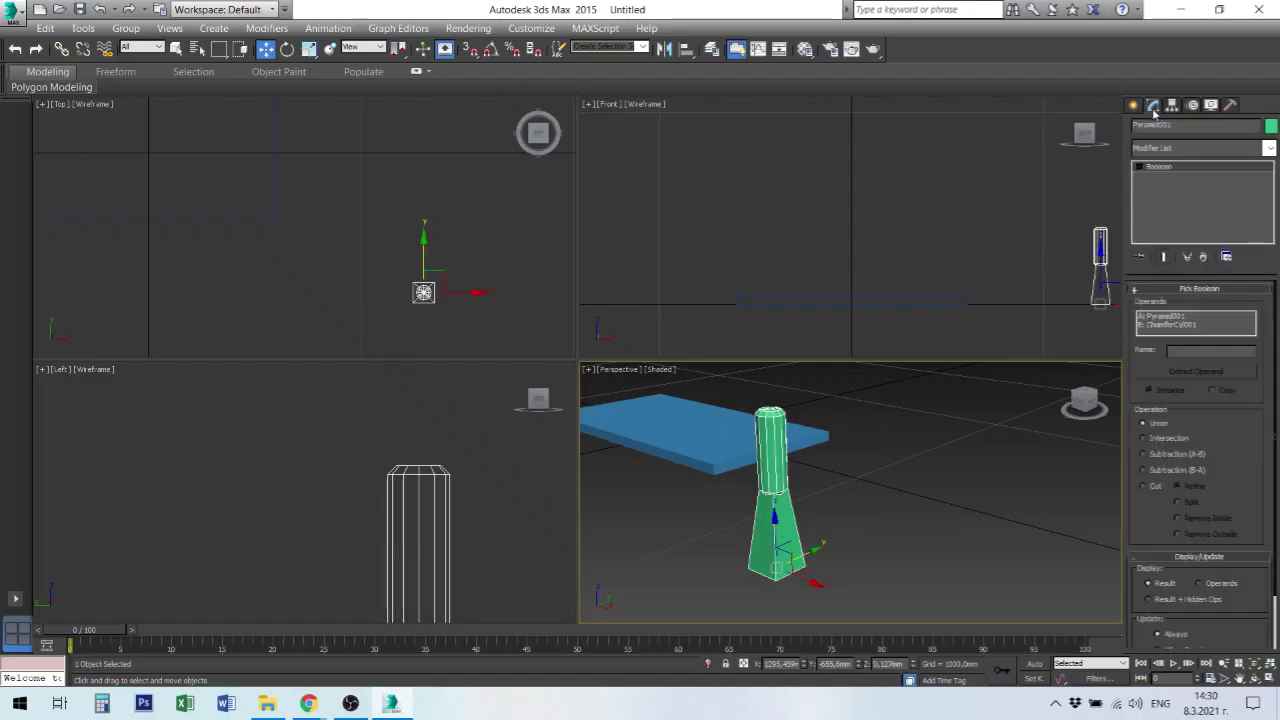
left_click(1139, 167)
left_click(1165, 178)
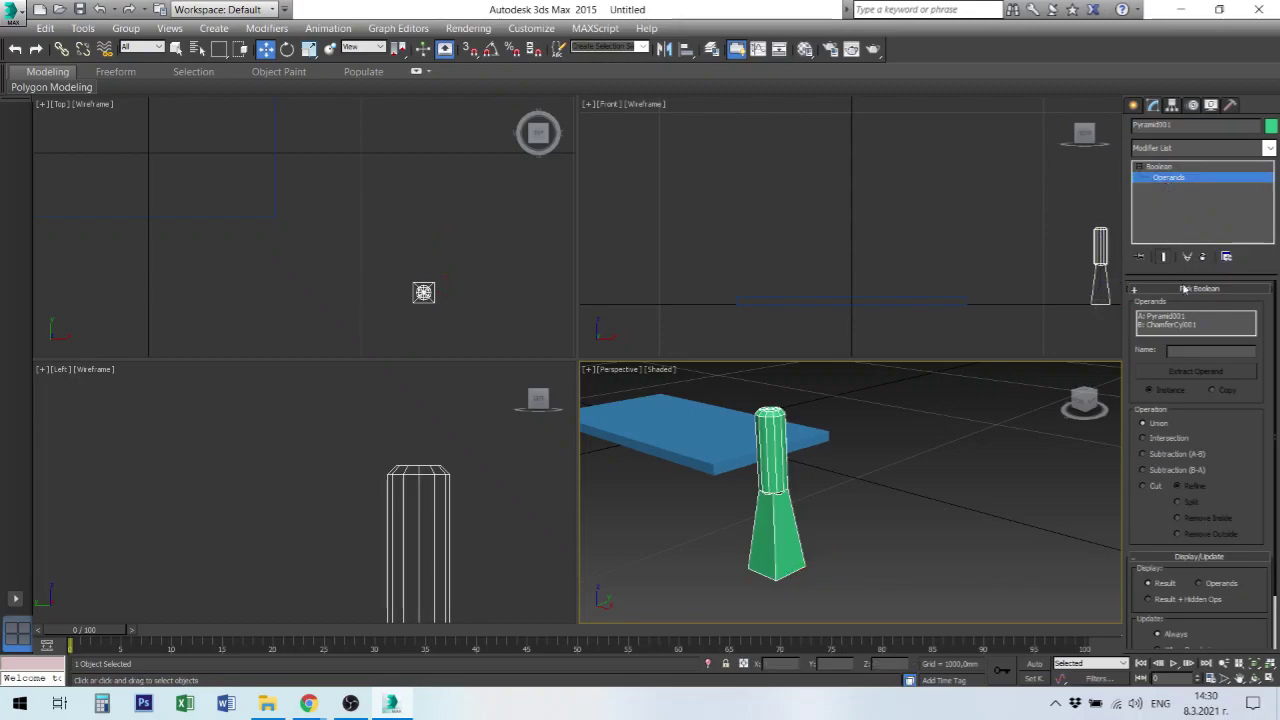
left_click(1175, 318)
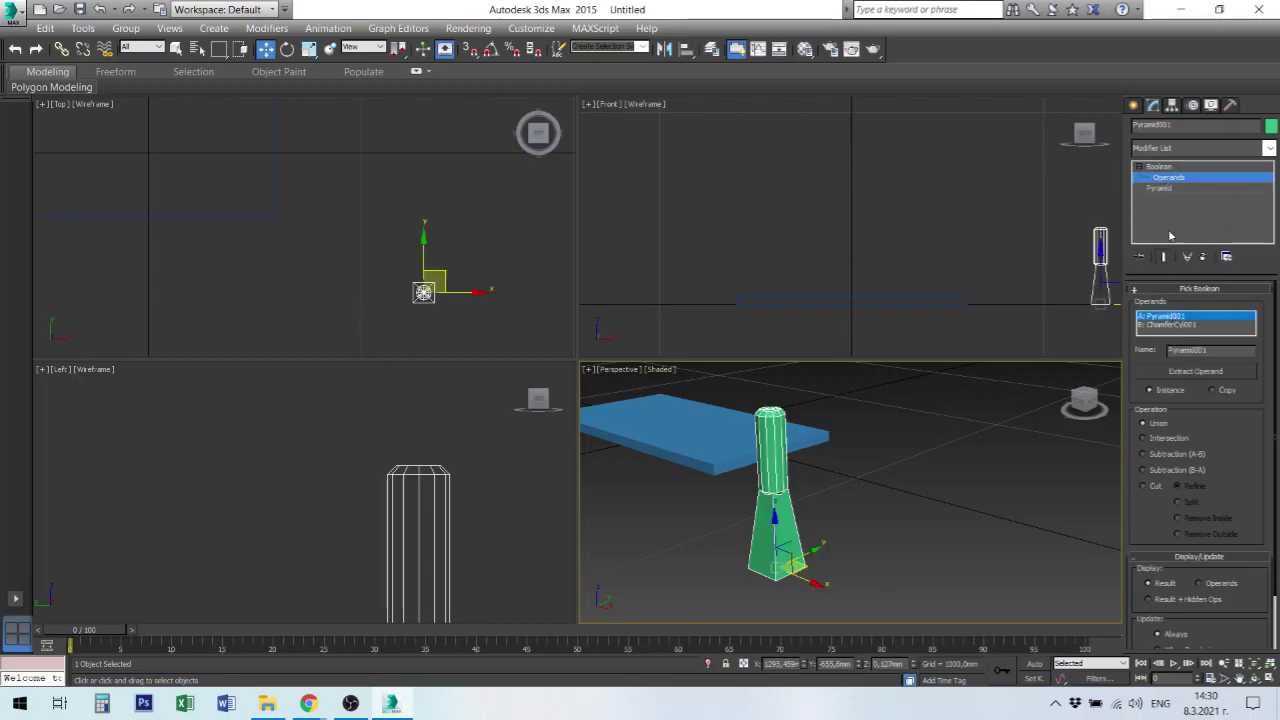
left_click(1160, 188)
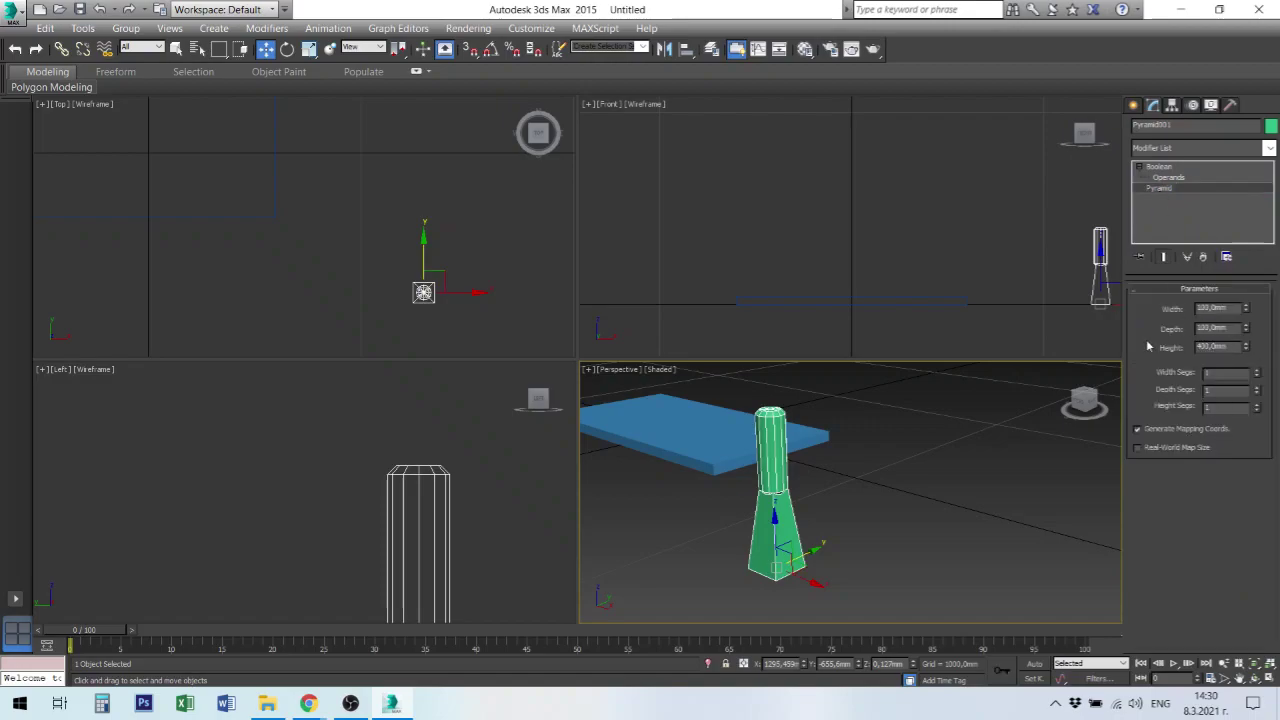
double_click(1215, 308)
type("850")
key("Tab")
type("80")
key("Tab")
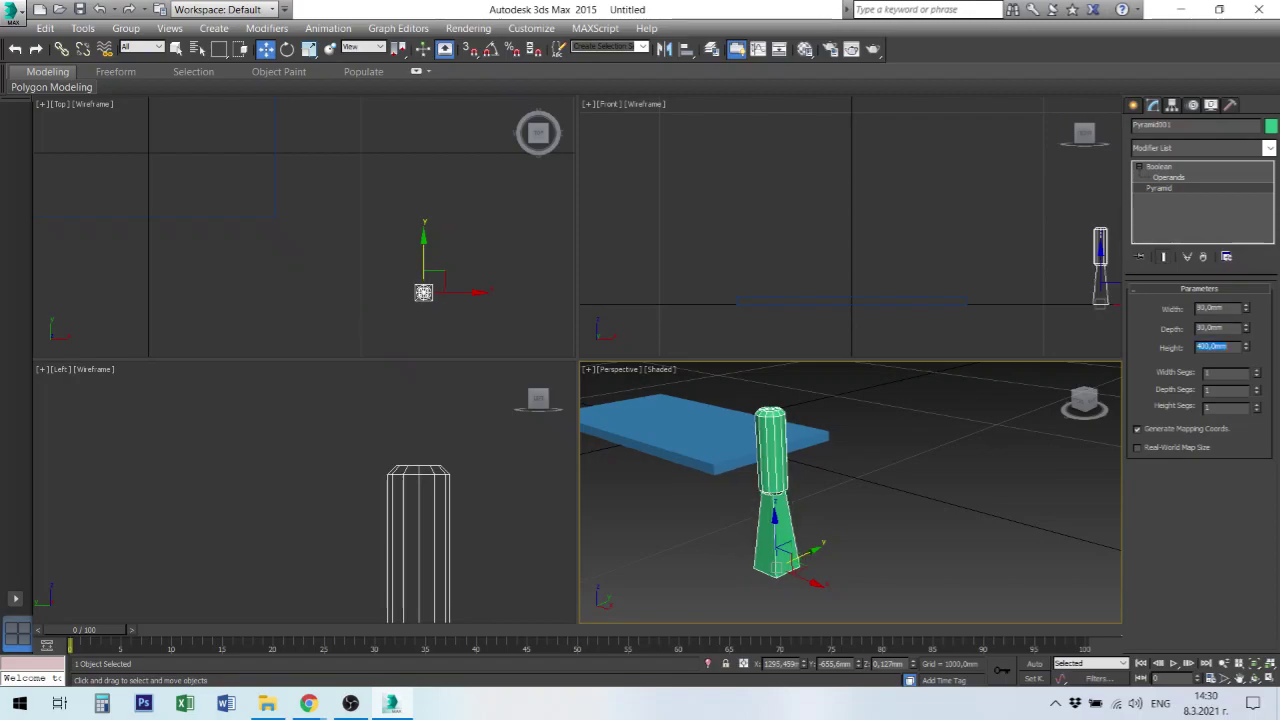
left_click(980, 507)
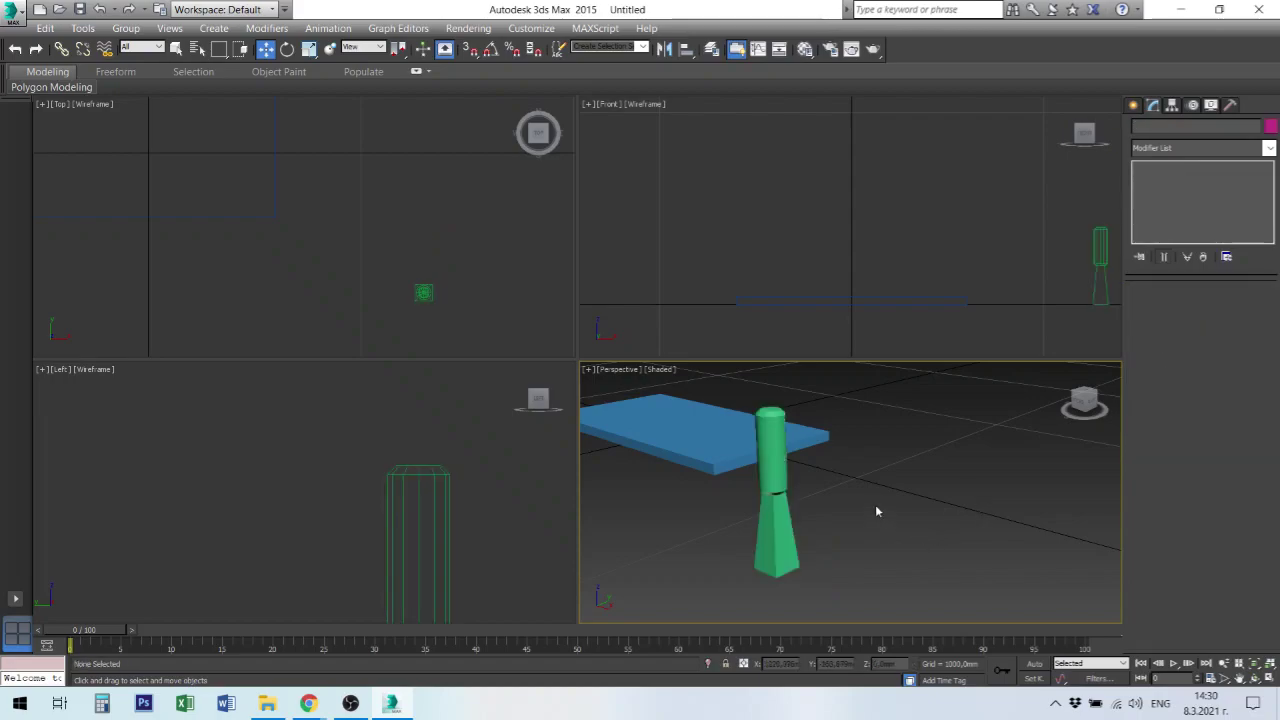
Rotate the combined leg by -180 degrees about the Y axis so its wide pyramid base faces up.
left_click(778, 512)
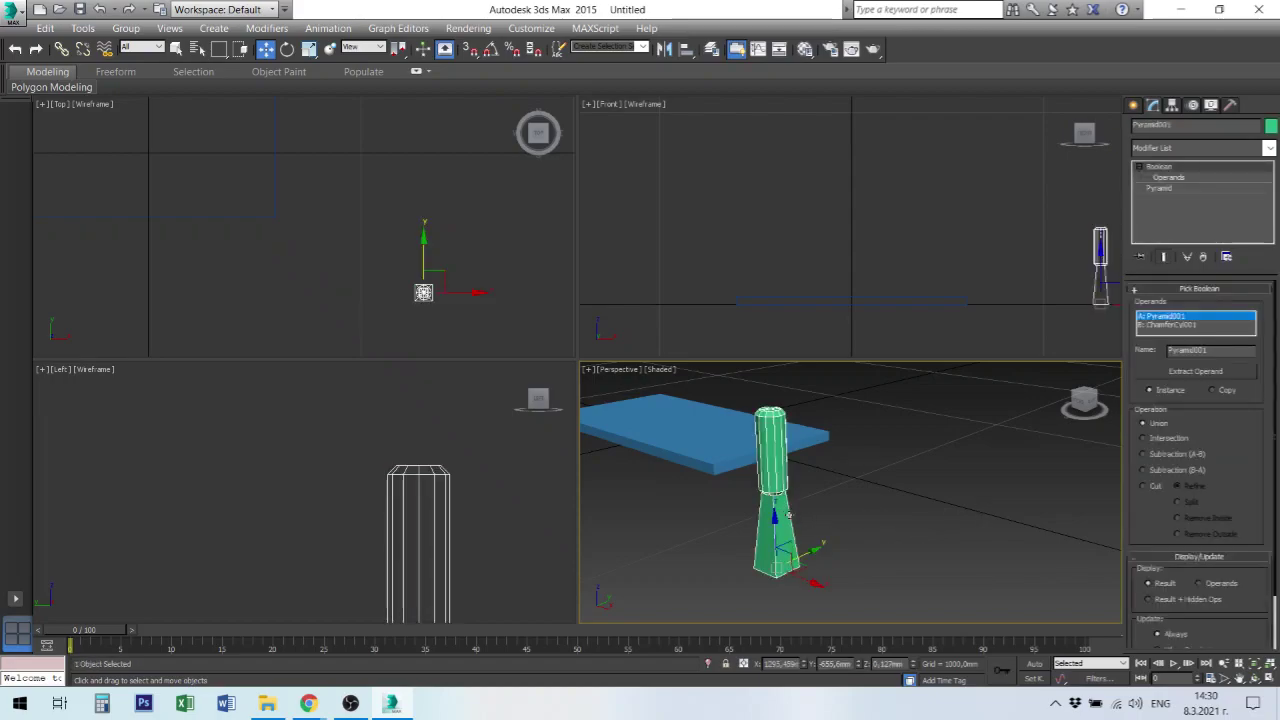
right_click(788, 515)
left_click(841, 541)
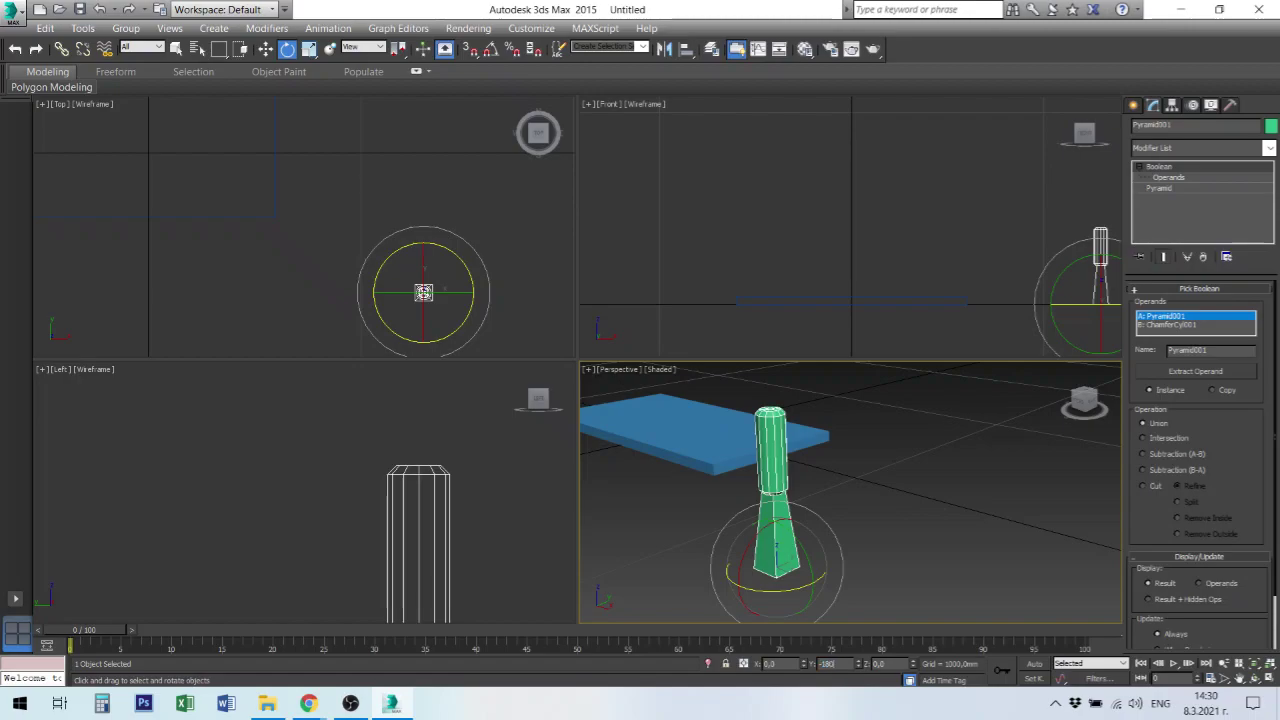
key("Return")
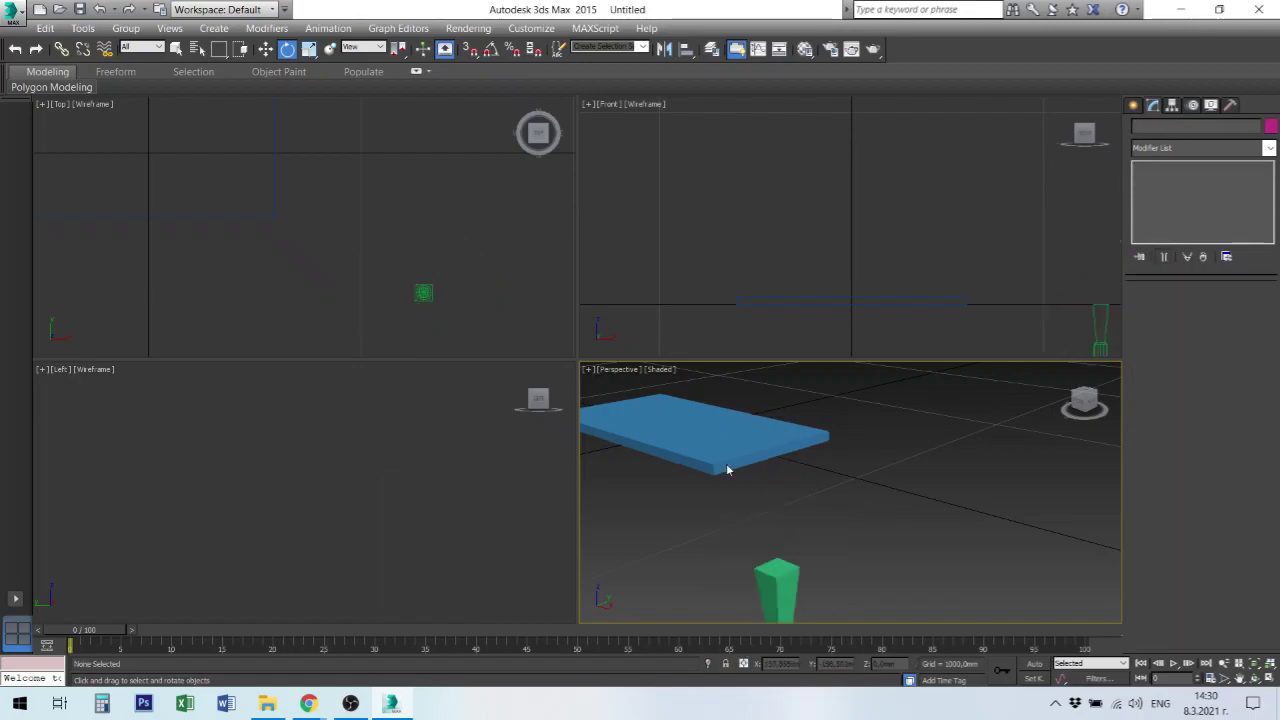
Move the leg in the Top view under the board's near corner, at about X 467 mm and Y -153 mm.
left_click(432, 292)
right_click(424, 292)
left_click(452, 310)
left_click_drag(424, 292, 247, 292)
left_click_drag(248, 248, 276, 143)
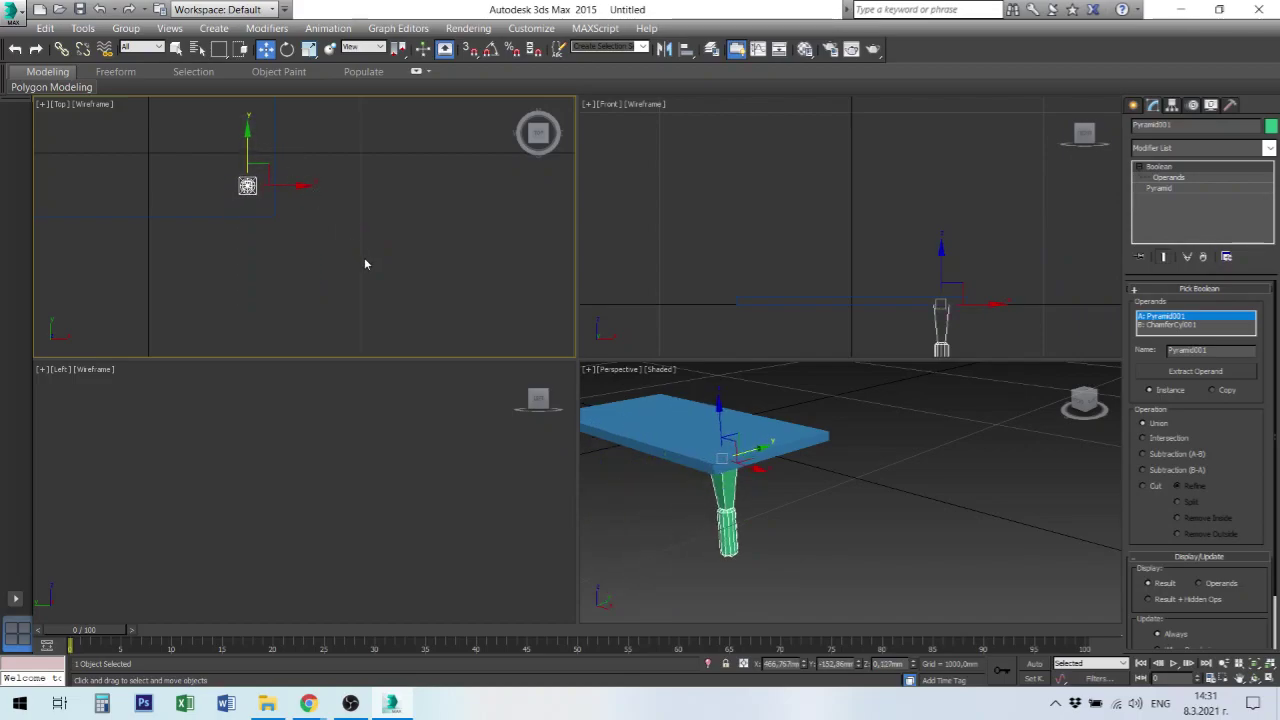
left_click(868, 551)
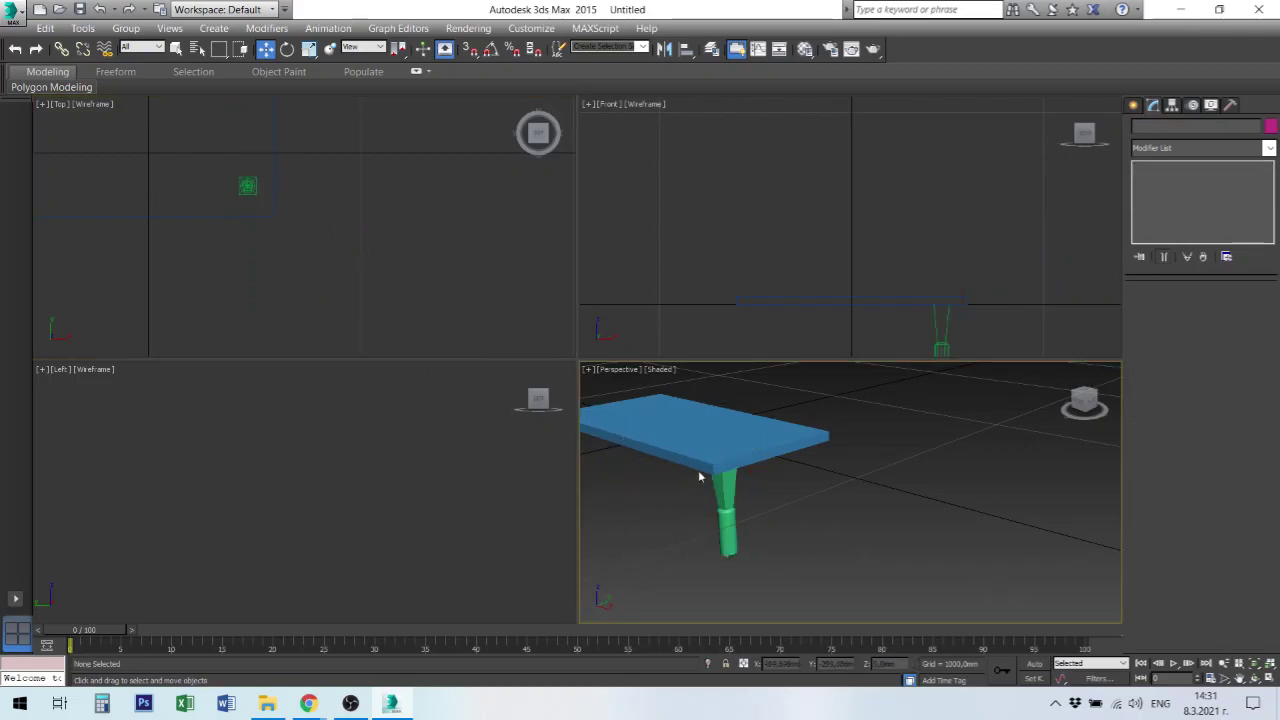
Set the leg's position to exactly X 470 mm, Y -150 mm and Z 0 mm.
left_click(950, 328)
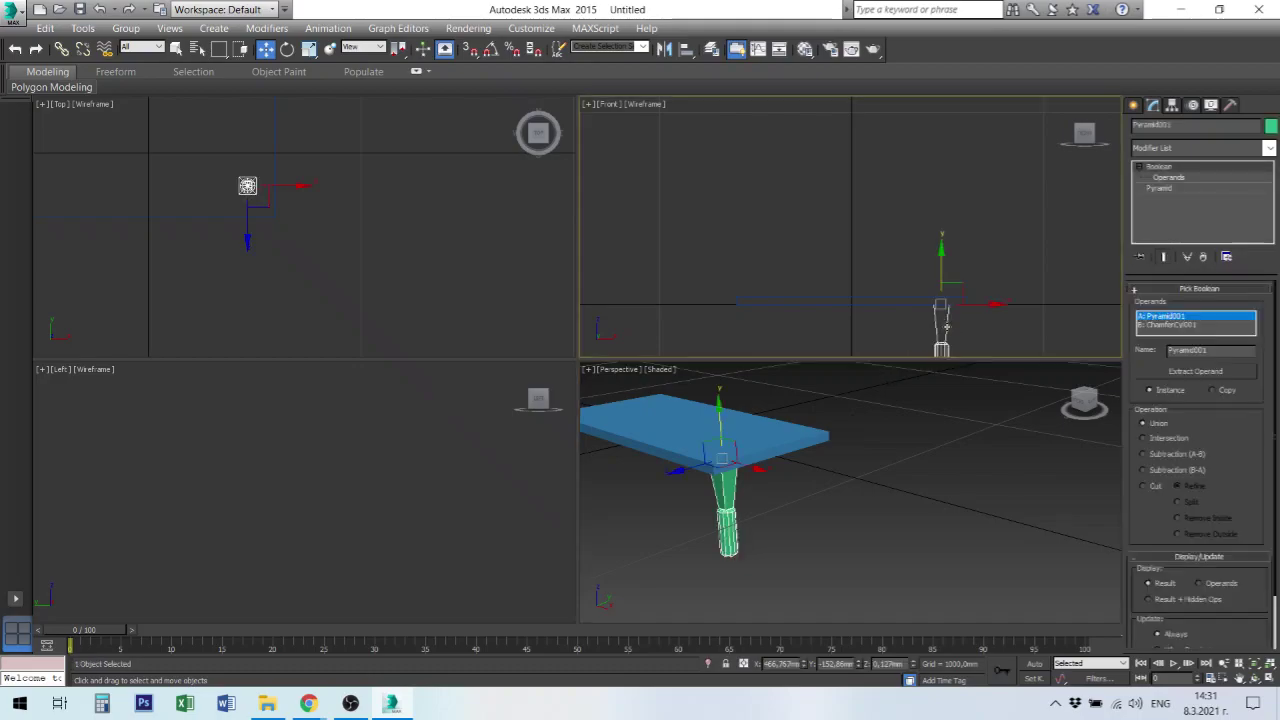
scroll(948, 320, "up", 3)
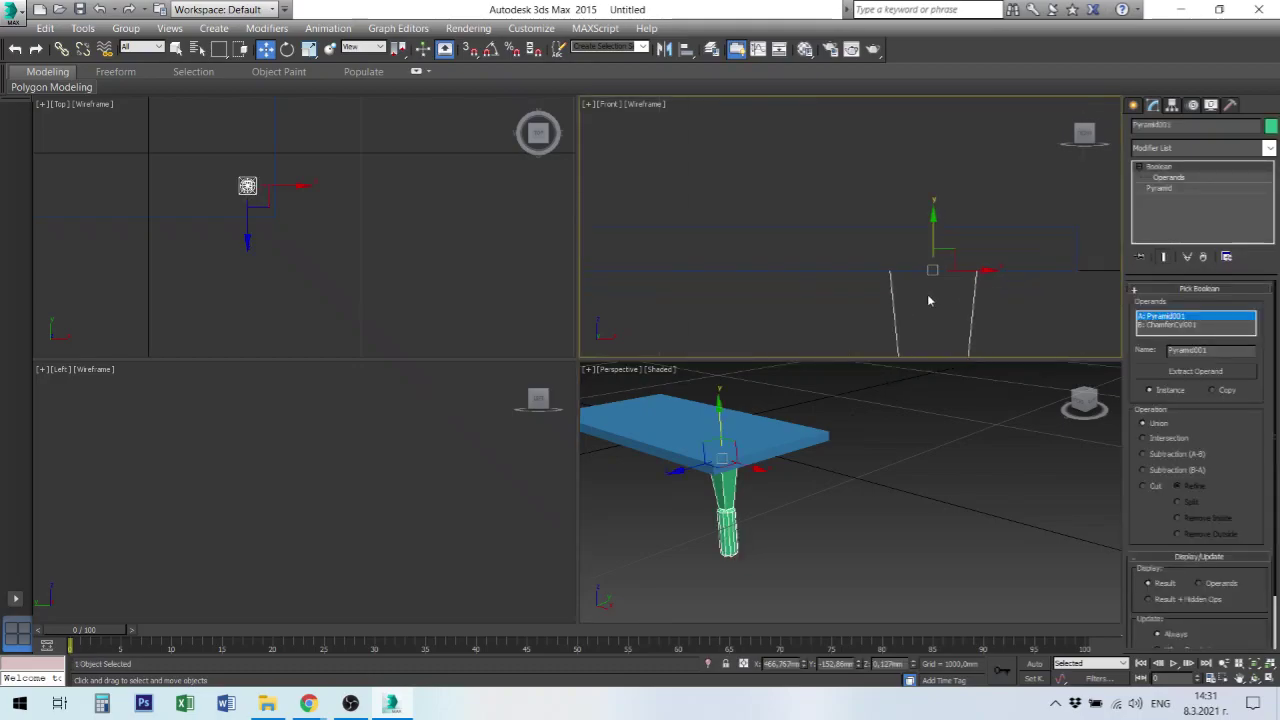
scroll(934, 289, "up", 2)
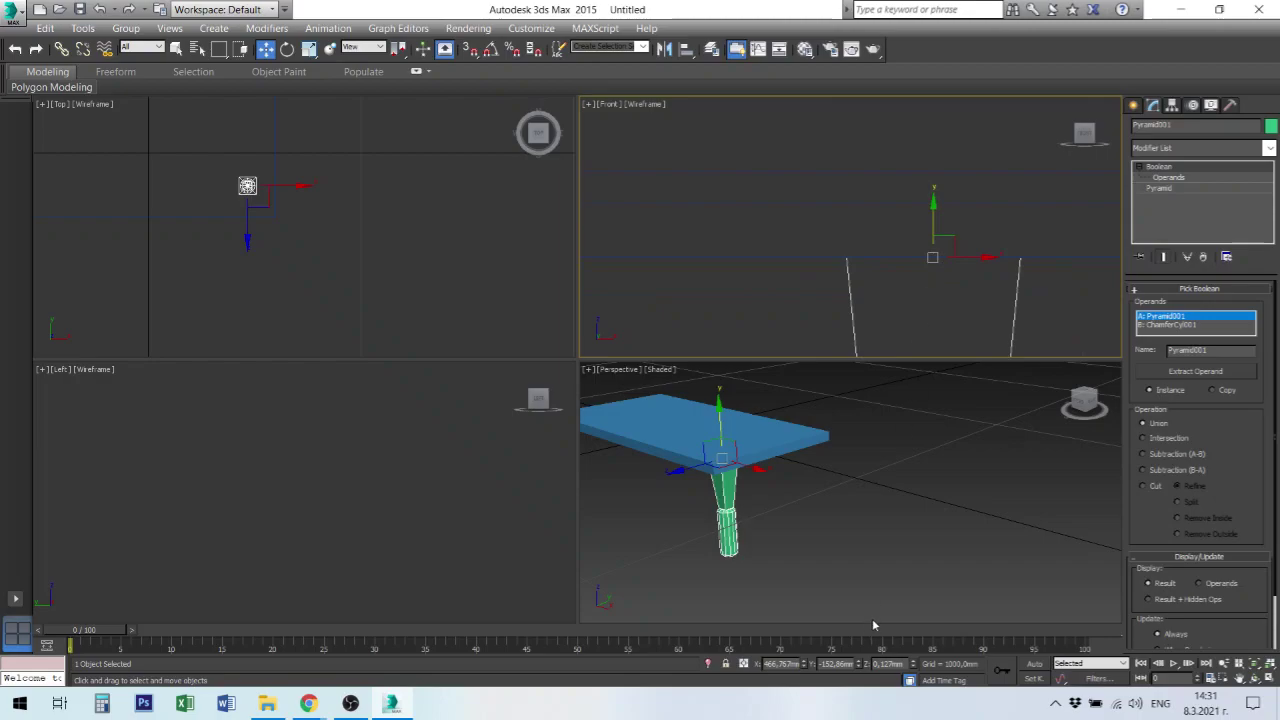
left_click(889, 664)
type("0")
key("Return")
left_click(836, 664)
type("-150")
key("Return")
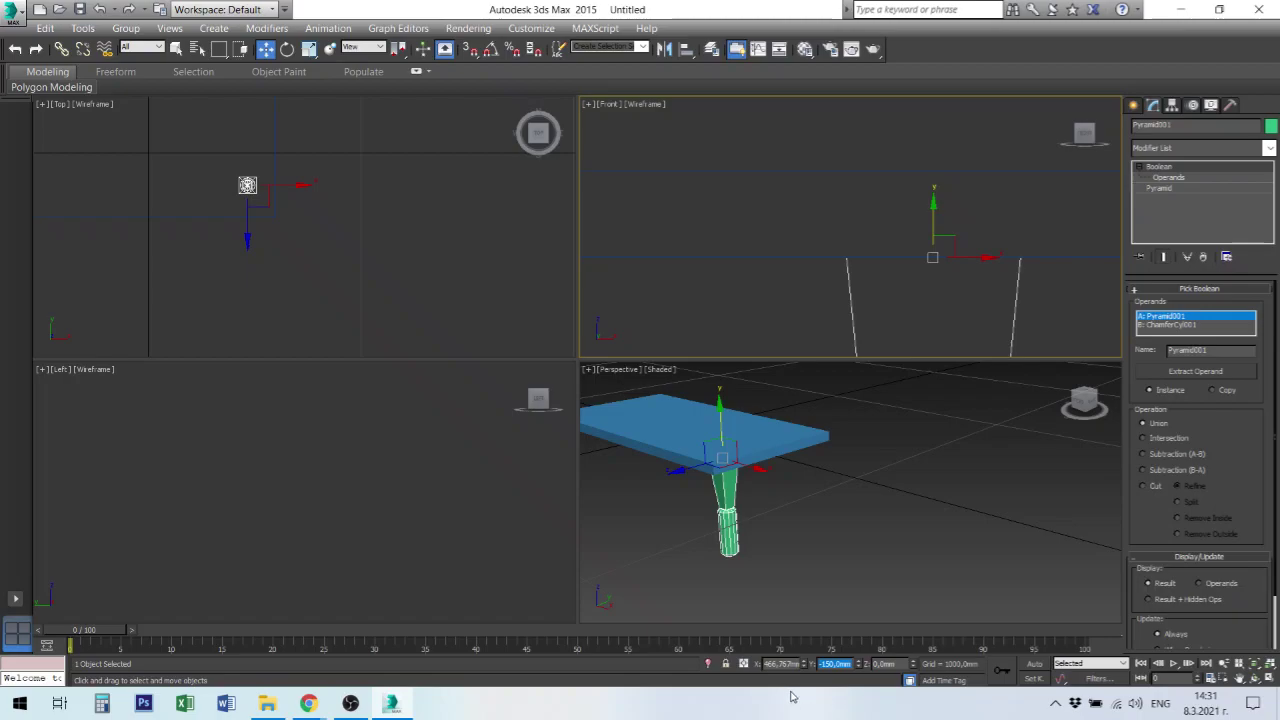
left_click(780, 664)
type("470")
key("Return")
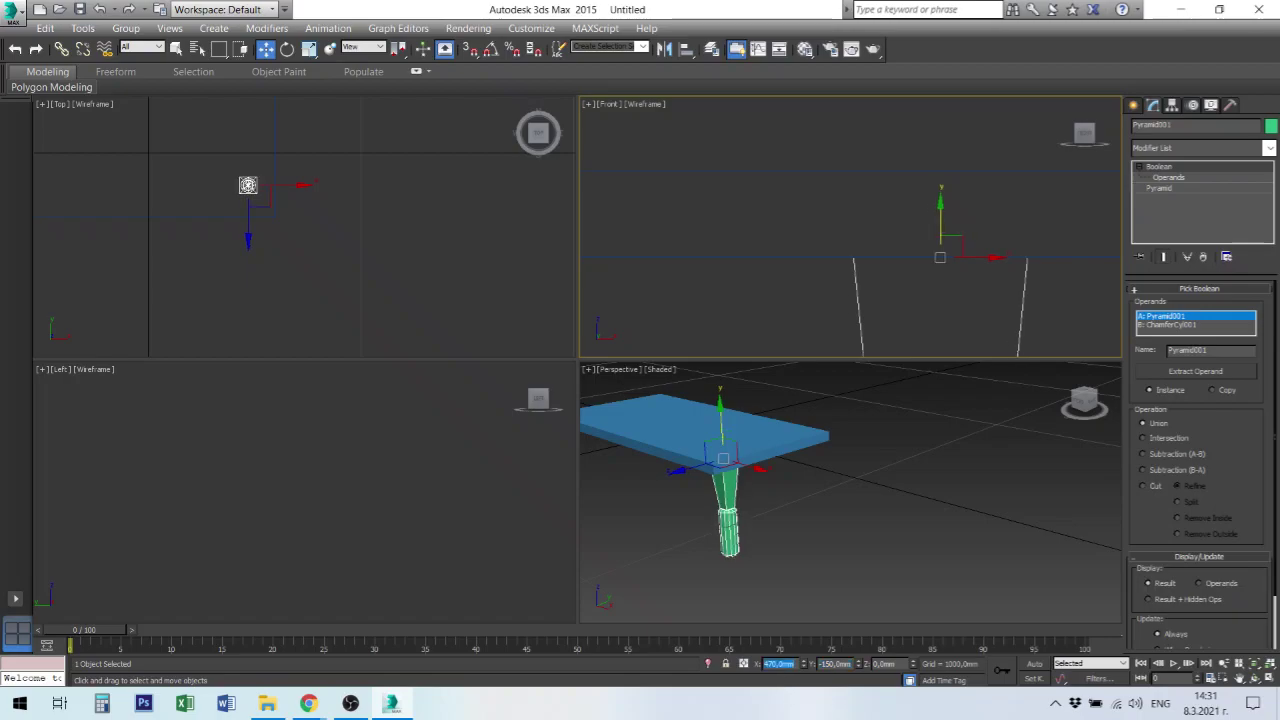
left_click(852, 540)
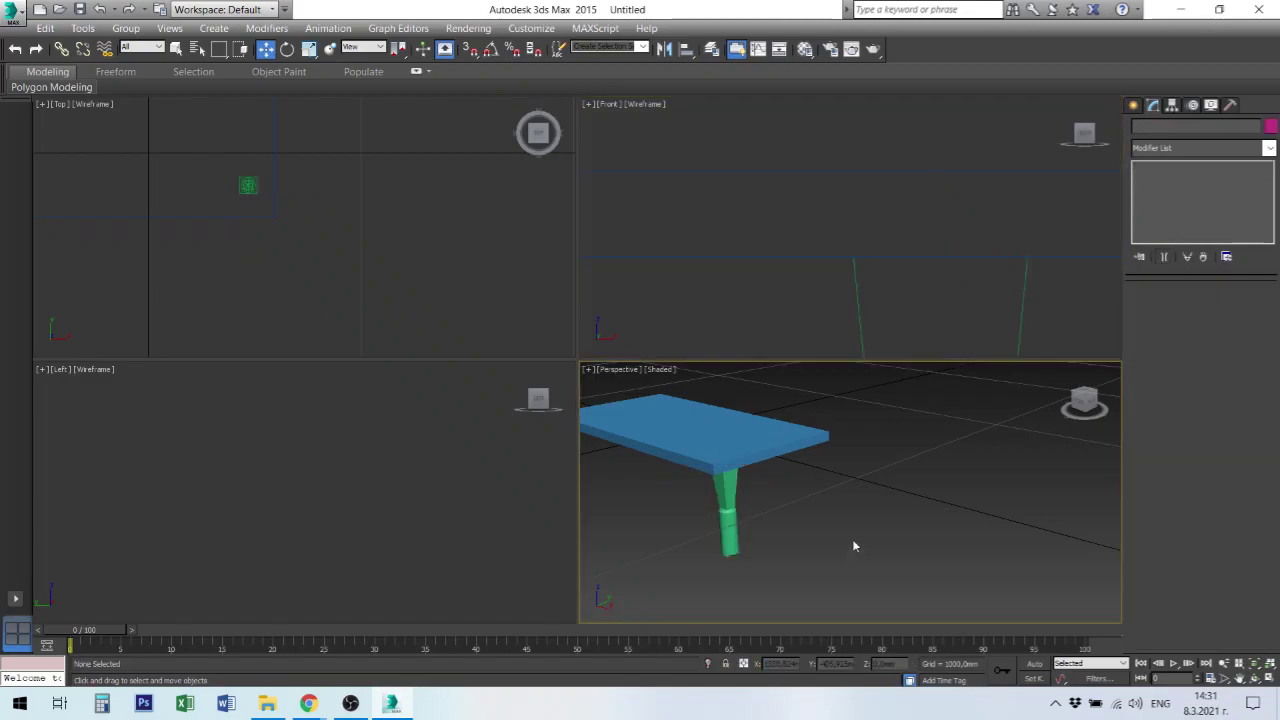
Clone the leg as one independent copy along the Y axis, placing it at about Y 231 mm.
left_click(733, 510)
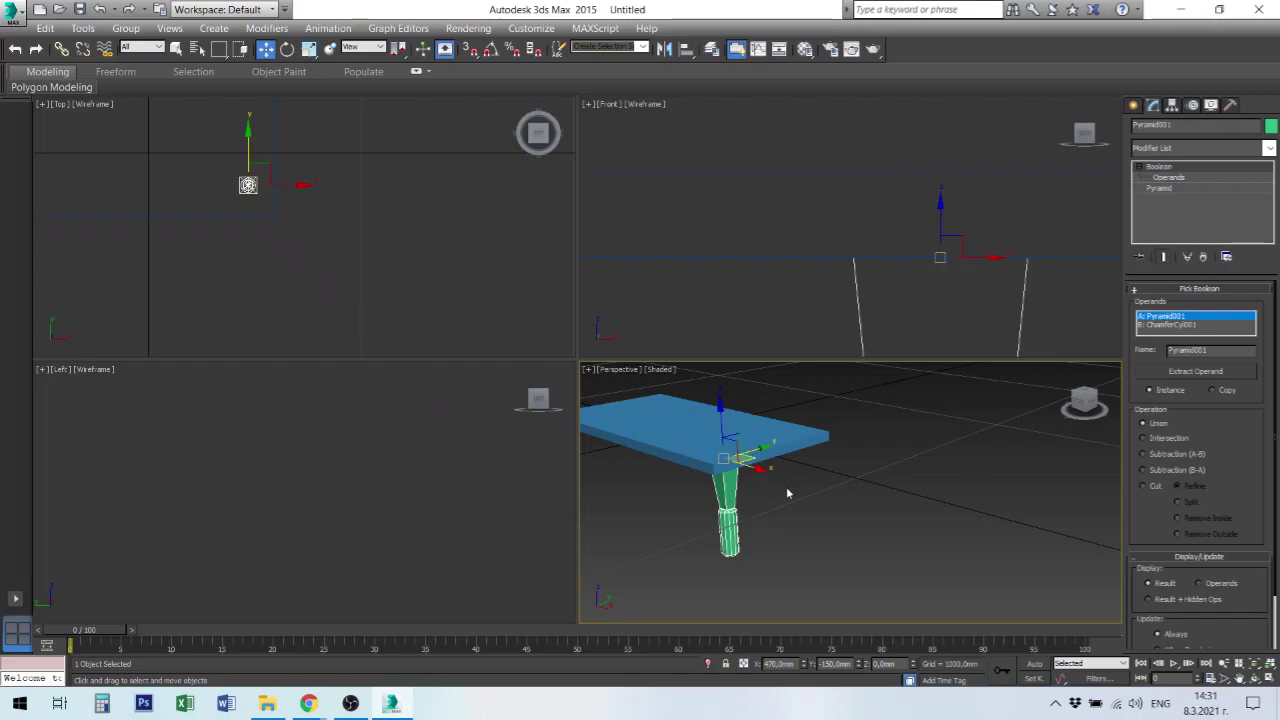
scroll(792, 493, "up", 3)
scroll(792, 493, "down", 3)
mouse_move(752, 451)
left_mouse_down("shift")
mouse_move(830, 432)
mouse_move(823, 443)
left_mouse_up("shift")
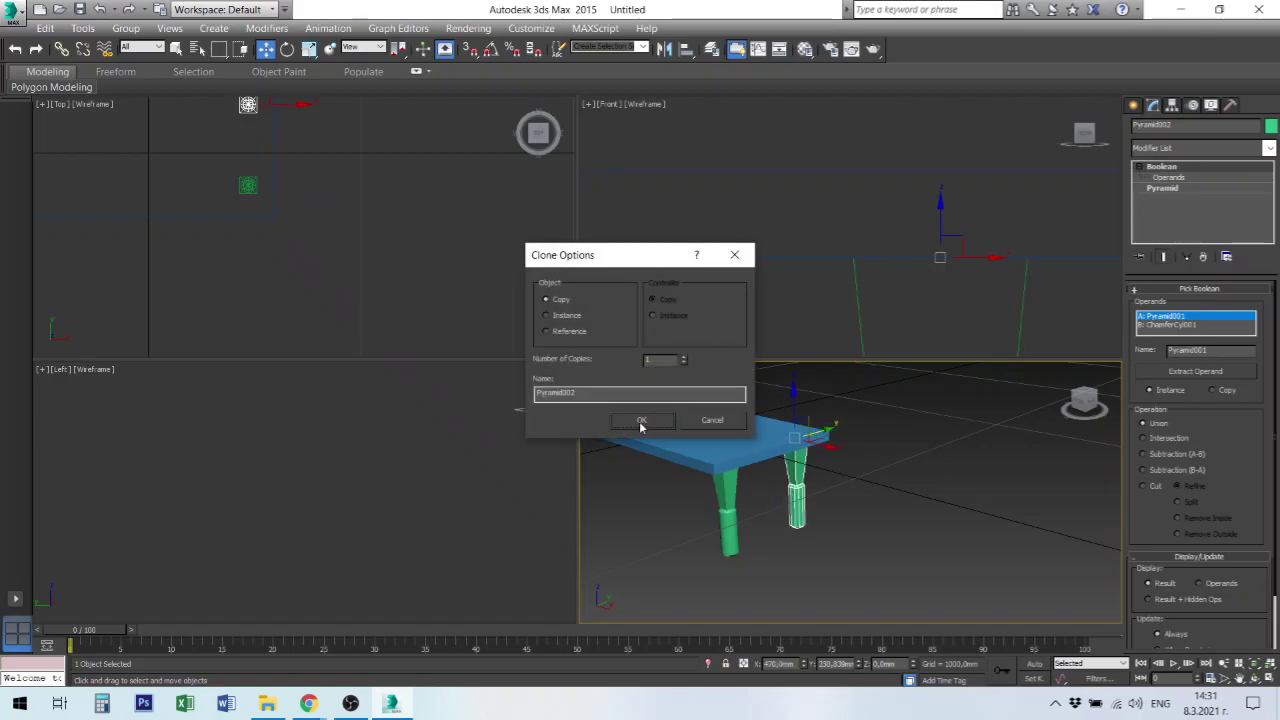
left_click(642, 421)
Set the copied leg's Y position to 150 mm, opposite the original leg.
left_click(732, 518)
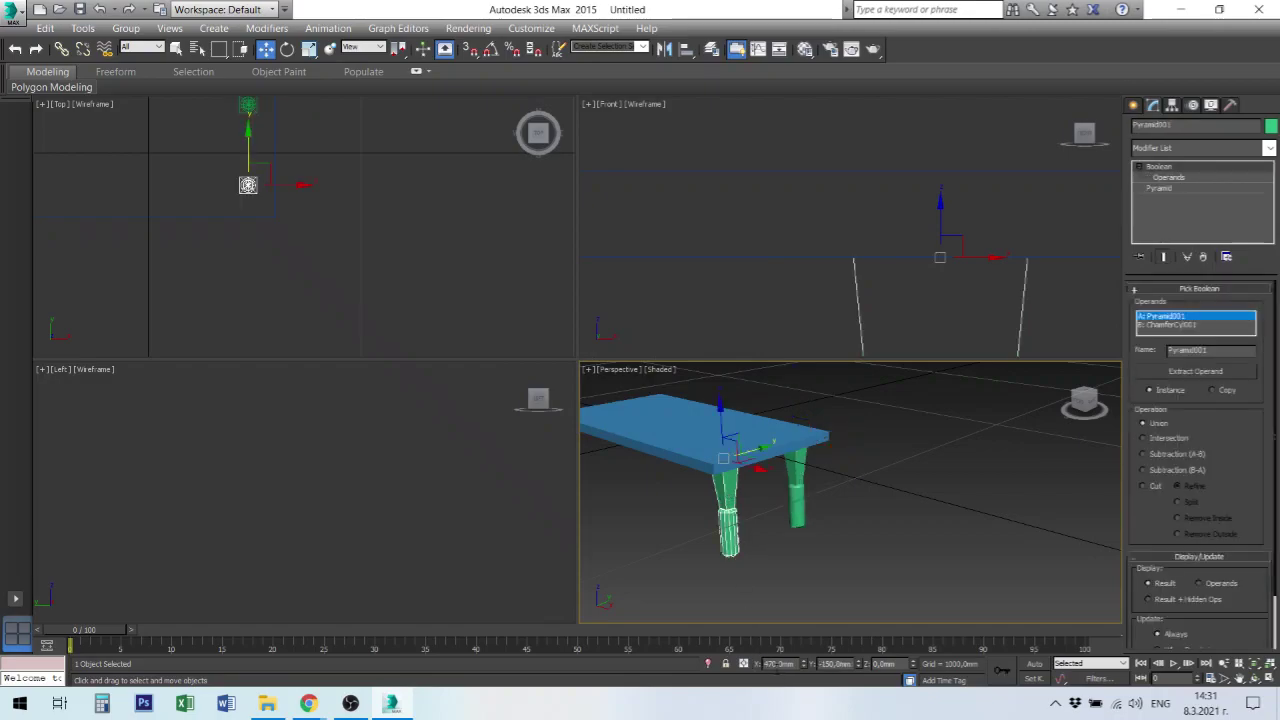
left_click(792, 494)
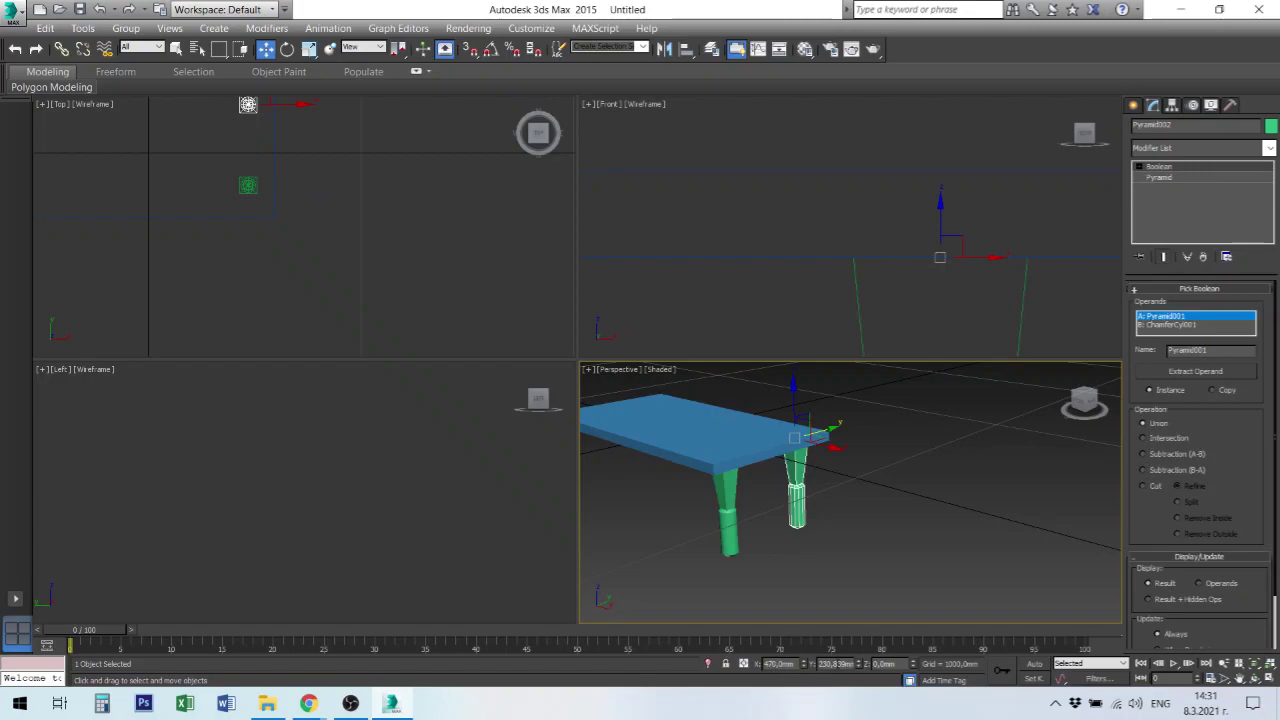
left_click(836, 663)
type("150")
key("Return")
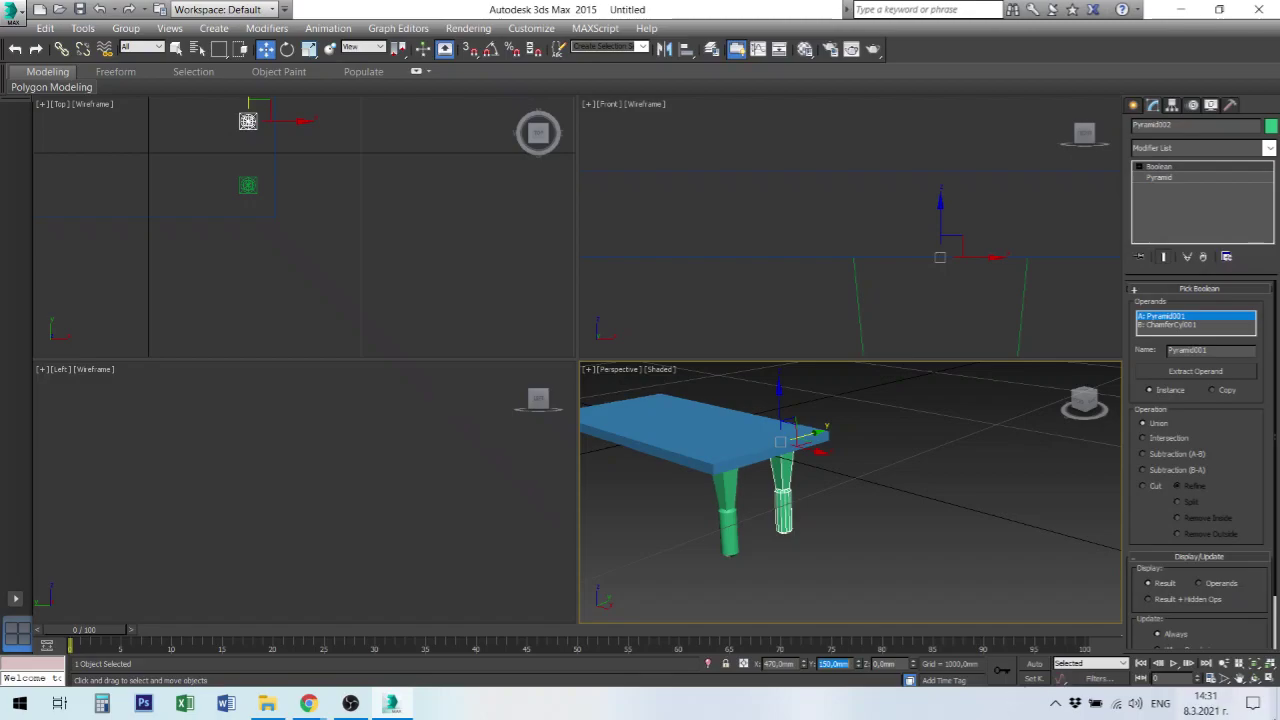
Move the original leg nearer the board's long edge, trying Y -180 mm and settling on Y -220 mm.
left_click(401, 190)
middle_click_drag(352, 188, 413, 276)
left_click(310, 206)
left_click(731, 540)
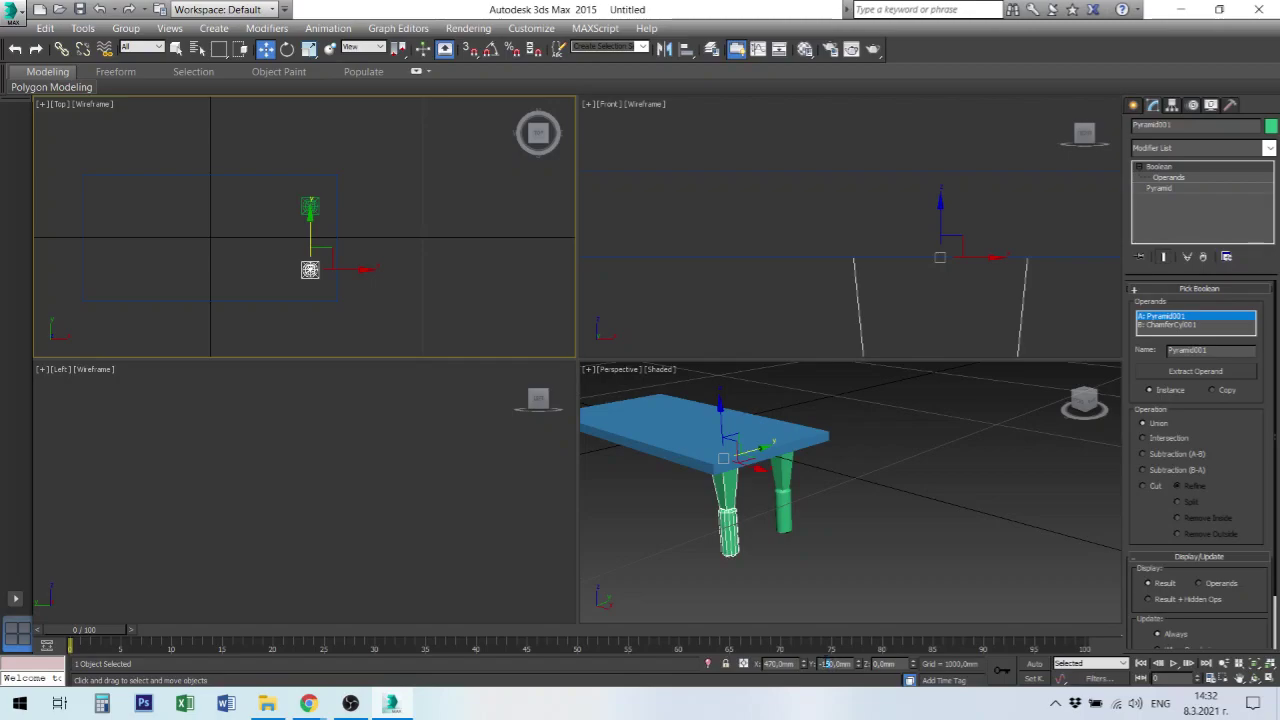
double_click(826, 657)
type("-180")
key("Return")
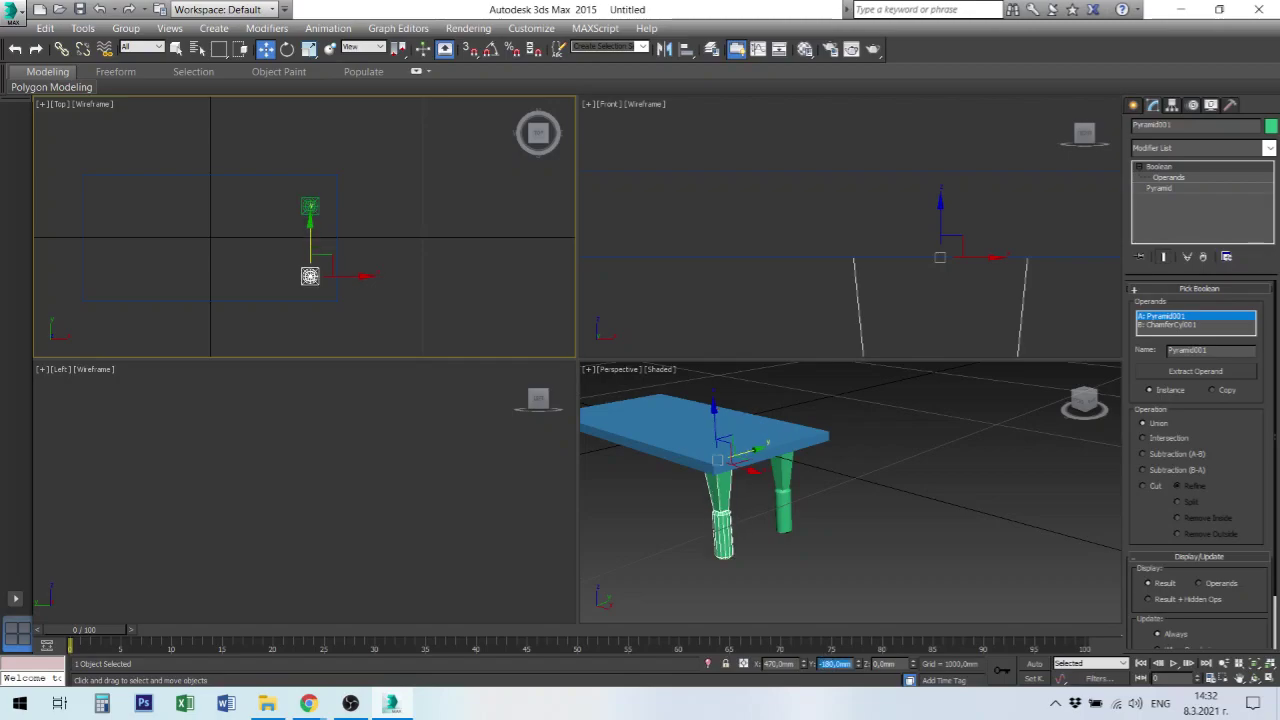
double_click(826, 663)
type("-183")
key("Return")
key("ctrl+z")
type("-220")
key("Return")
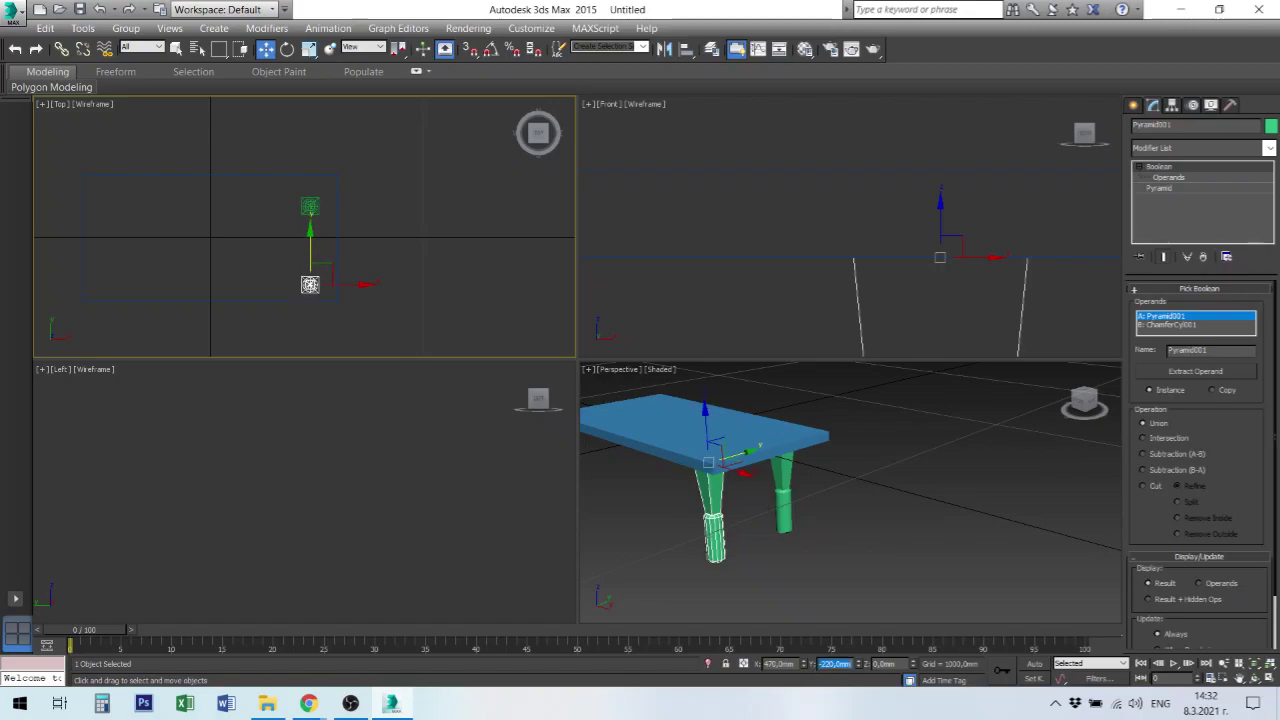
Set the copied leg's Y position to 220 mm to mirror the original leg's placement.
left_click(782, 480)
double_click(835, 663)
type("22")
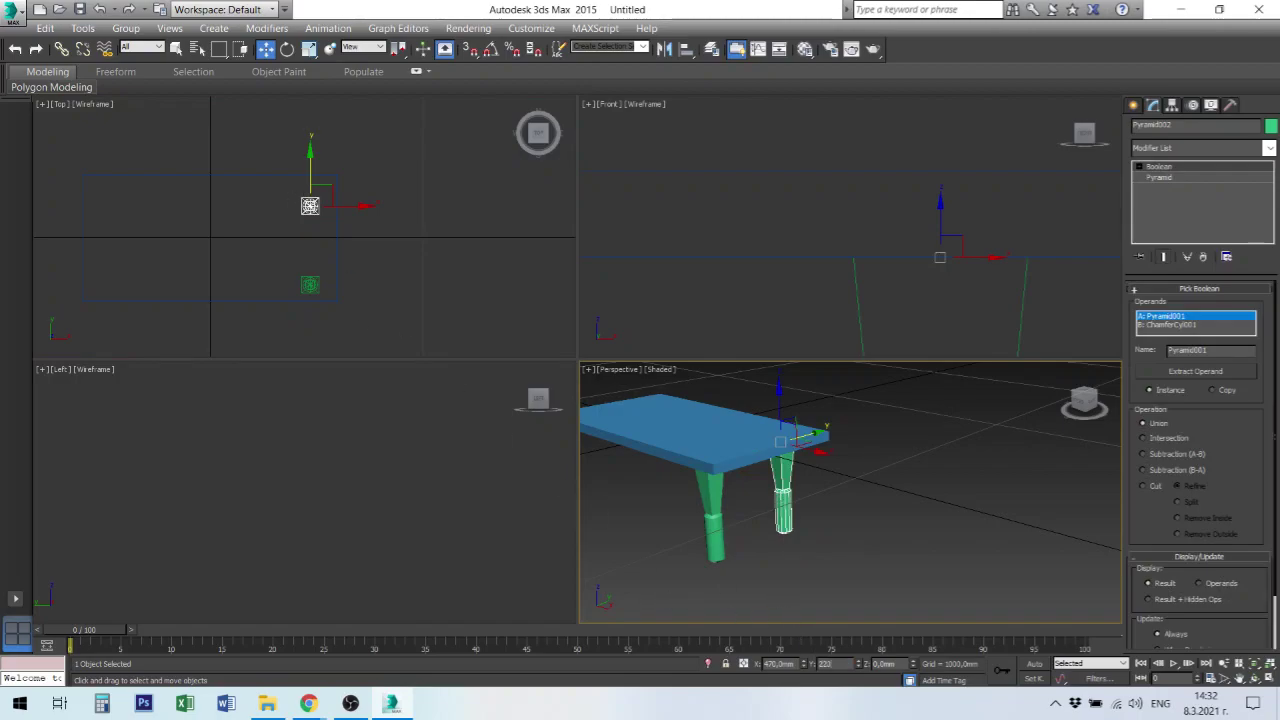
type("0")
key("Return")
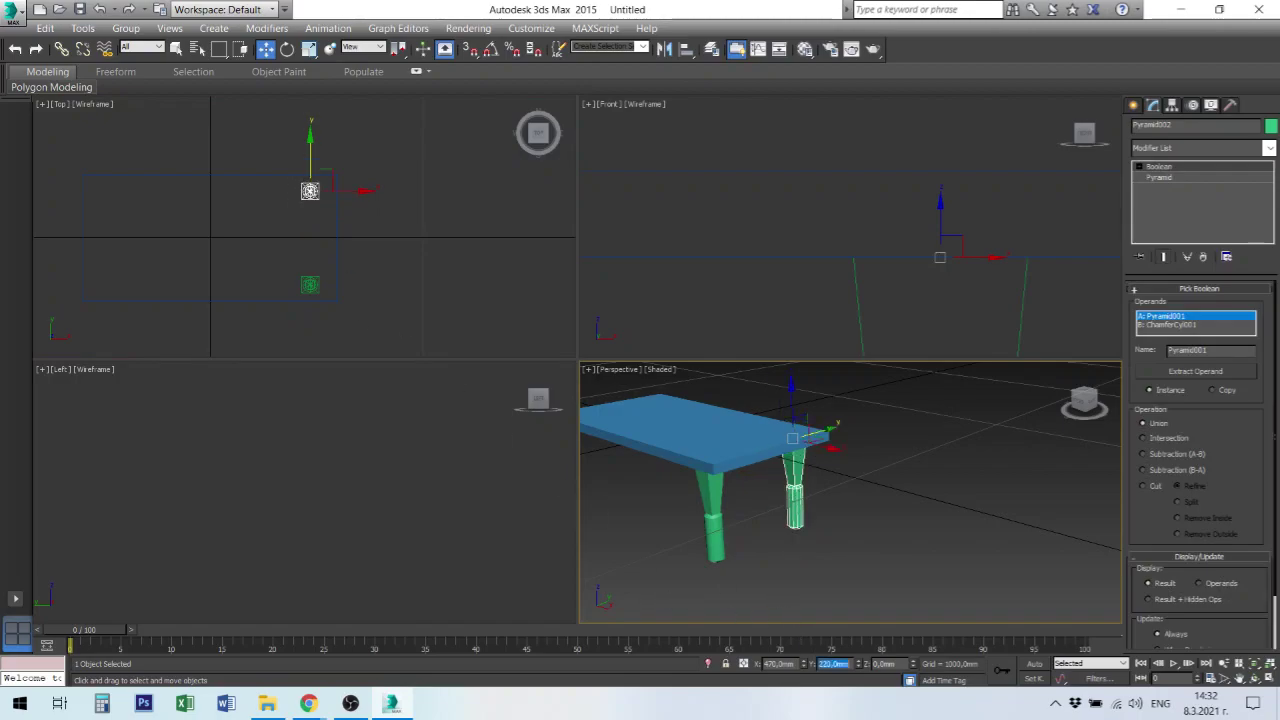
Clone both legs together as one independent copy along the X axis, placing them at about X -250 mm under the board's other half.
left_click(718, 518, "ctrl")
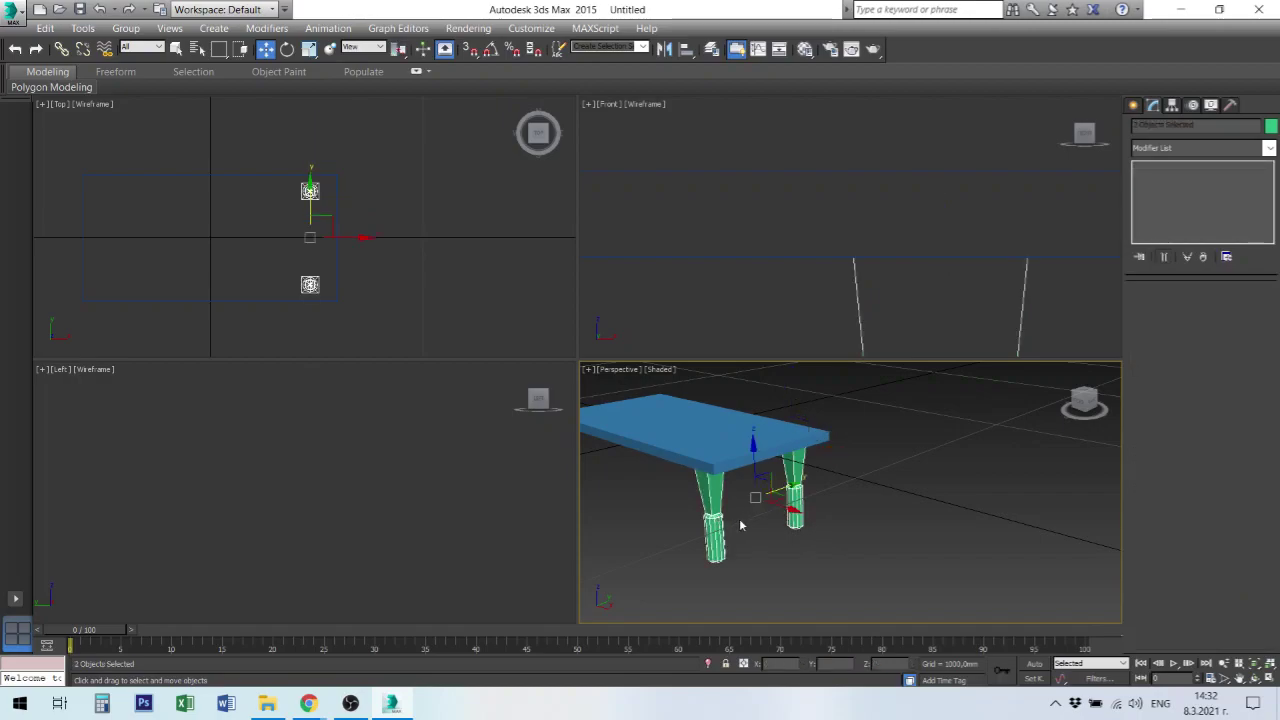
left_click_drag(309, 190, 155, 190, "shift")
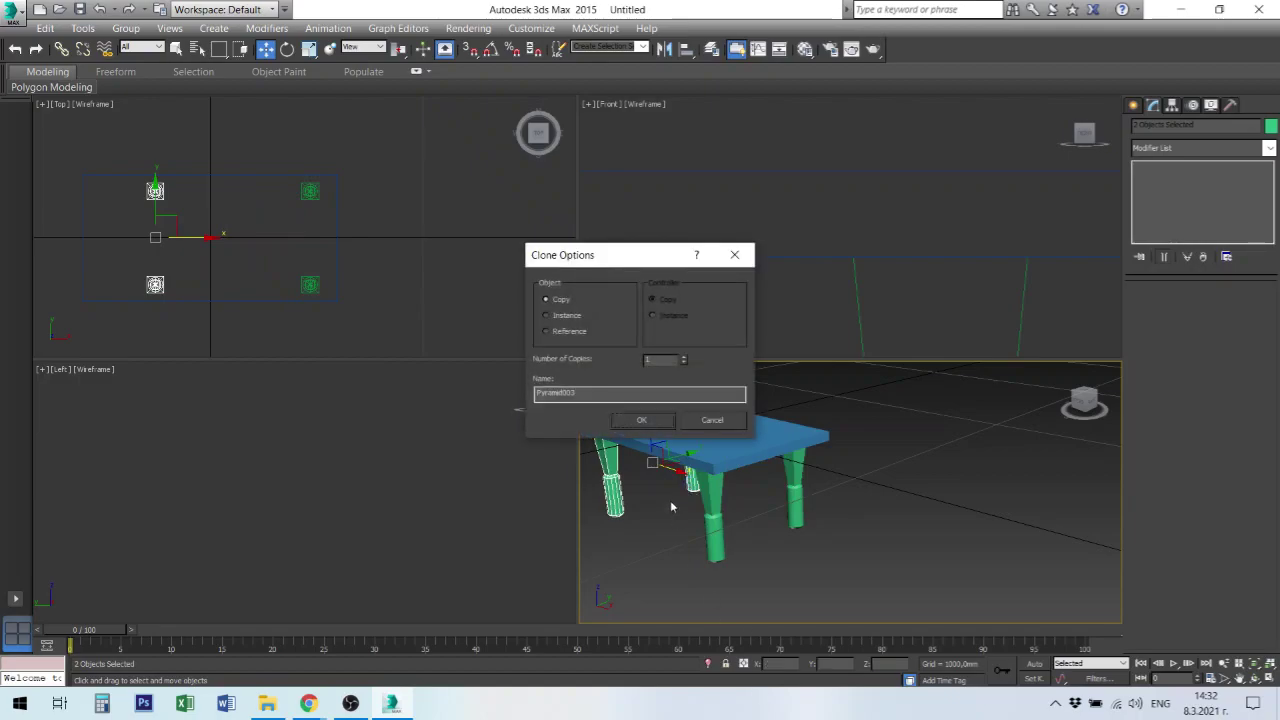
left_click(641, 420)
left_click(643, 578)
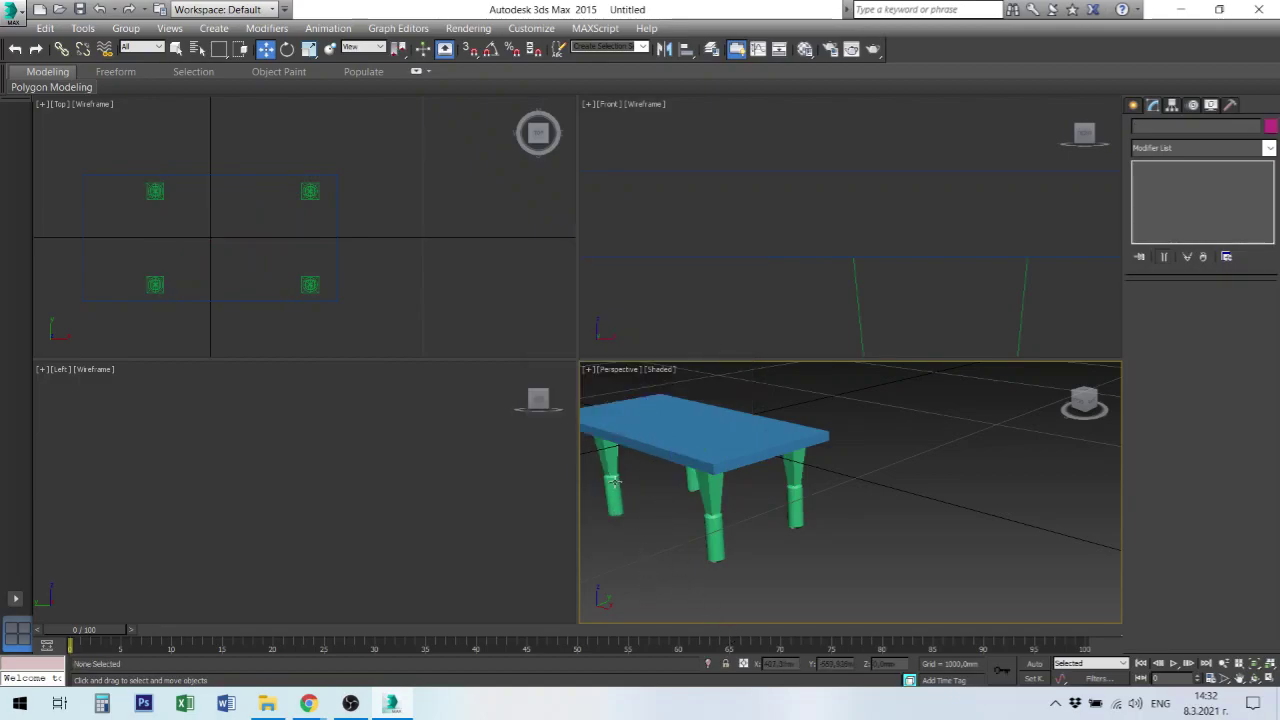
Set the X position of the copied leg on the board's negative Y side to -470 mm.
left_click(612, 488)
double_click(781, 664)
type("-")
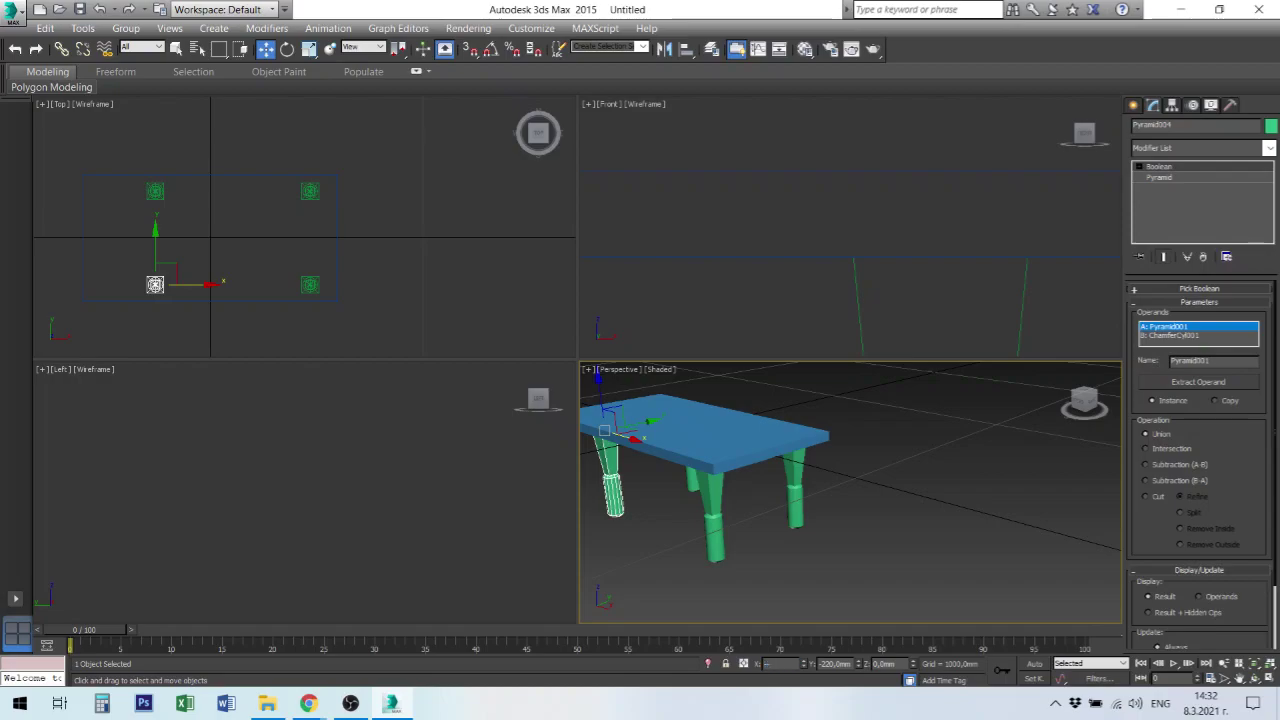
type("220,0")
key("Return")
key("BackSpace")
type("-470")
key("Return")
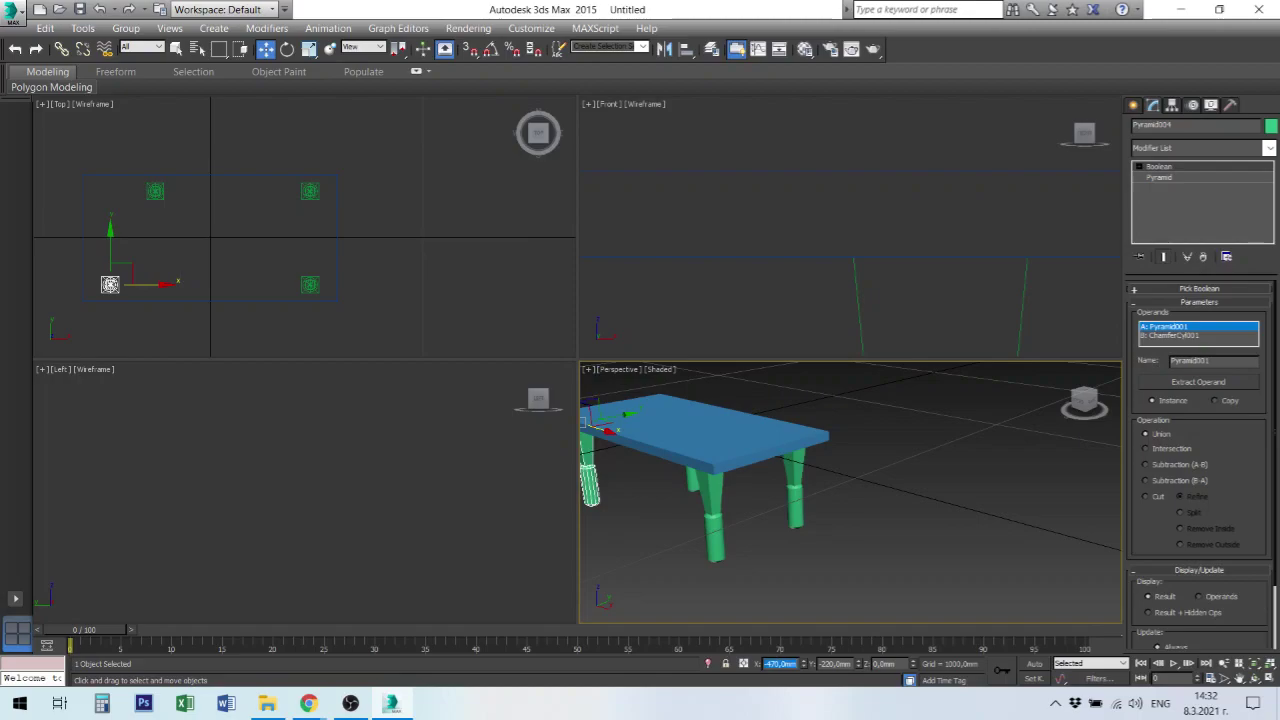
Set the X position of the copied leg on the board's positive Y side to -470 mm and clear the selection.
left_click(693, 488)
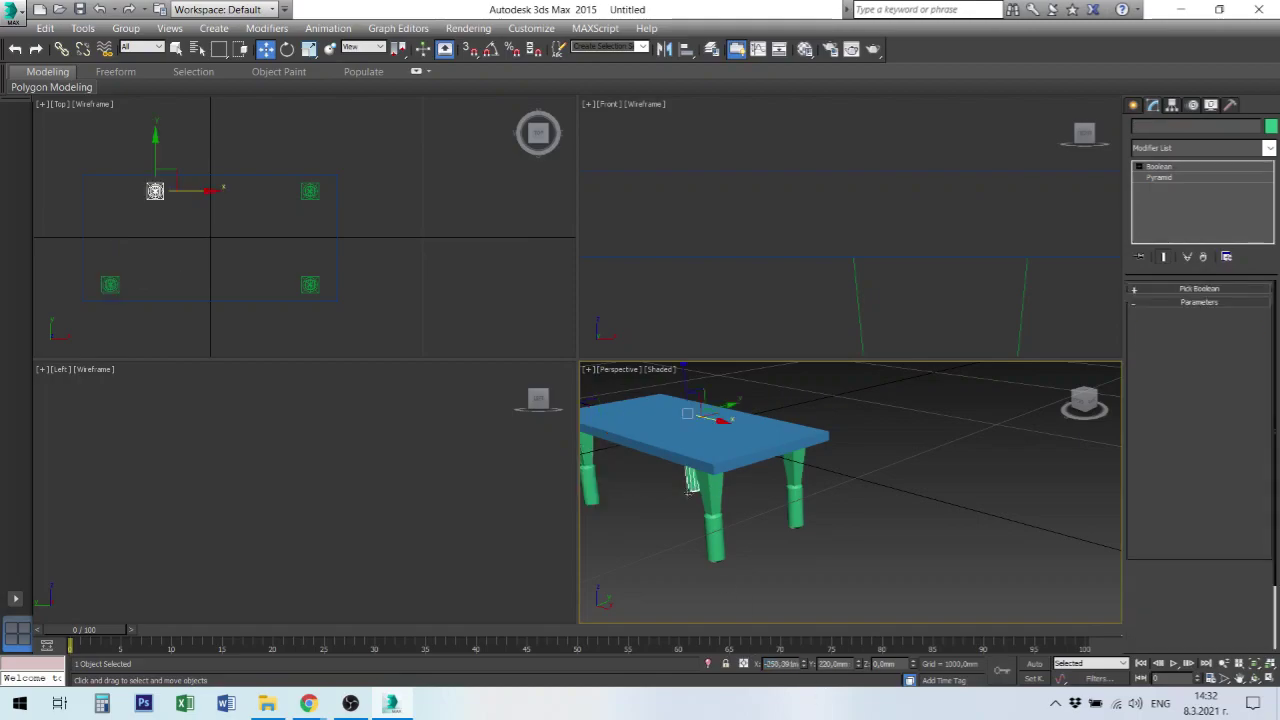
double_click(770, 663)
key("BackSpace")
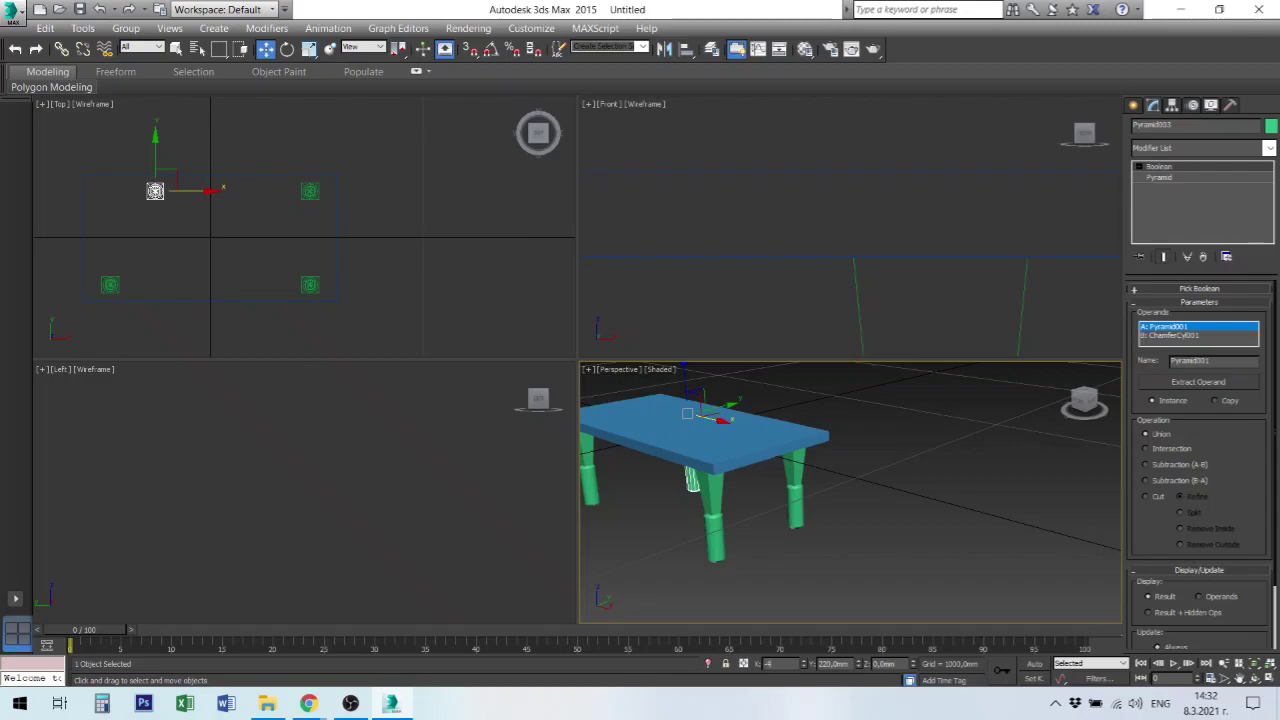
type("-470")
key("Return")
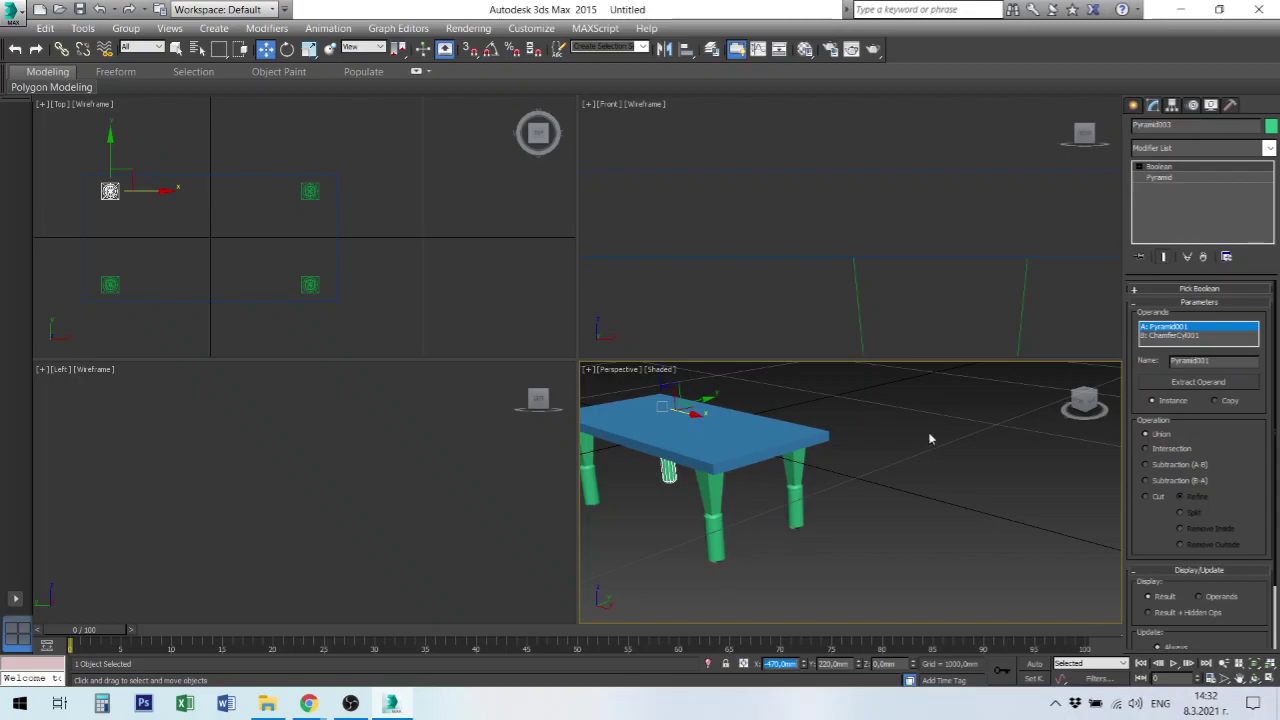
left_click(888, 461)
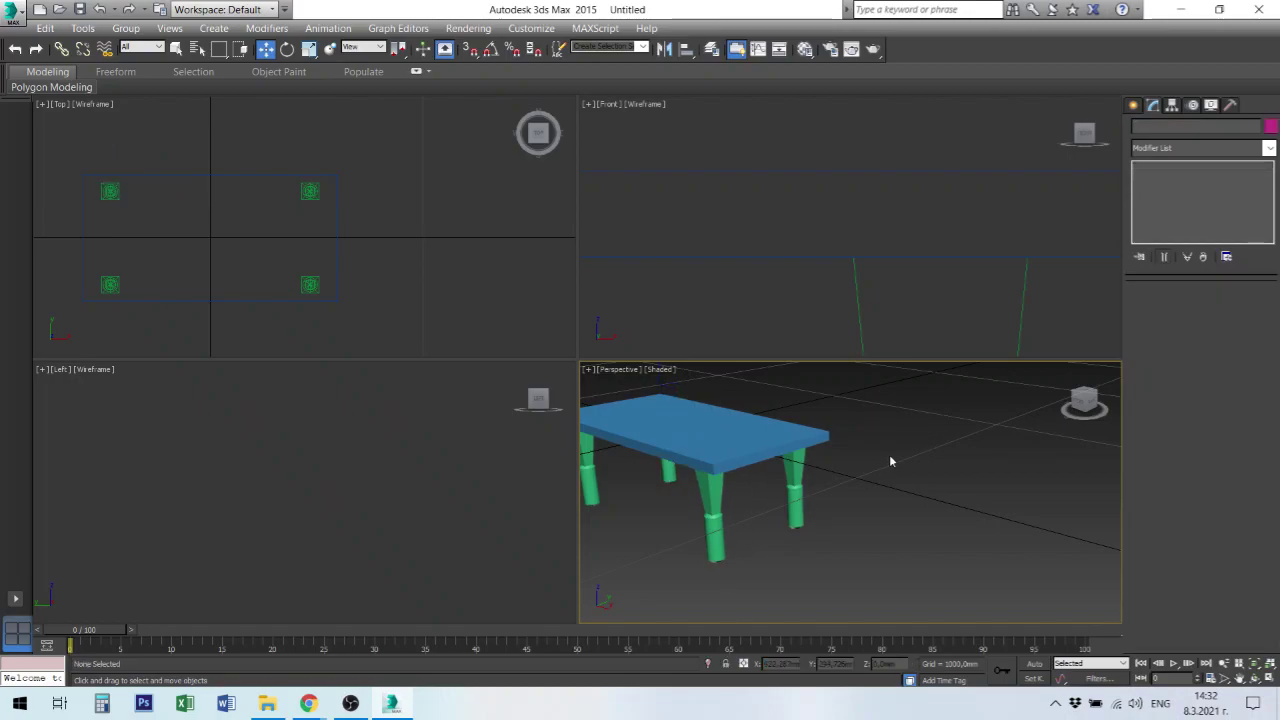
Examine the finished table from several angles, including from below, to check how the four legs sit beneath the board.
key("alt")
key("z")
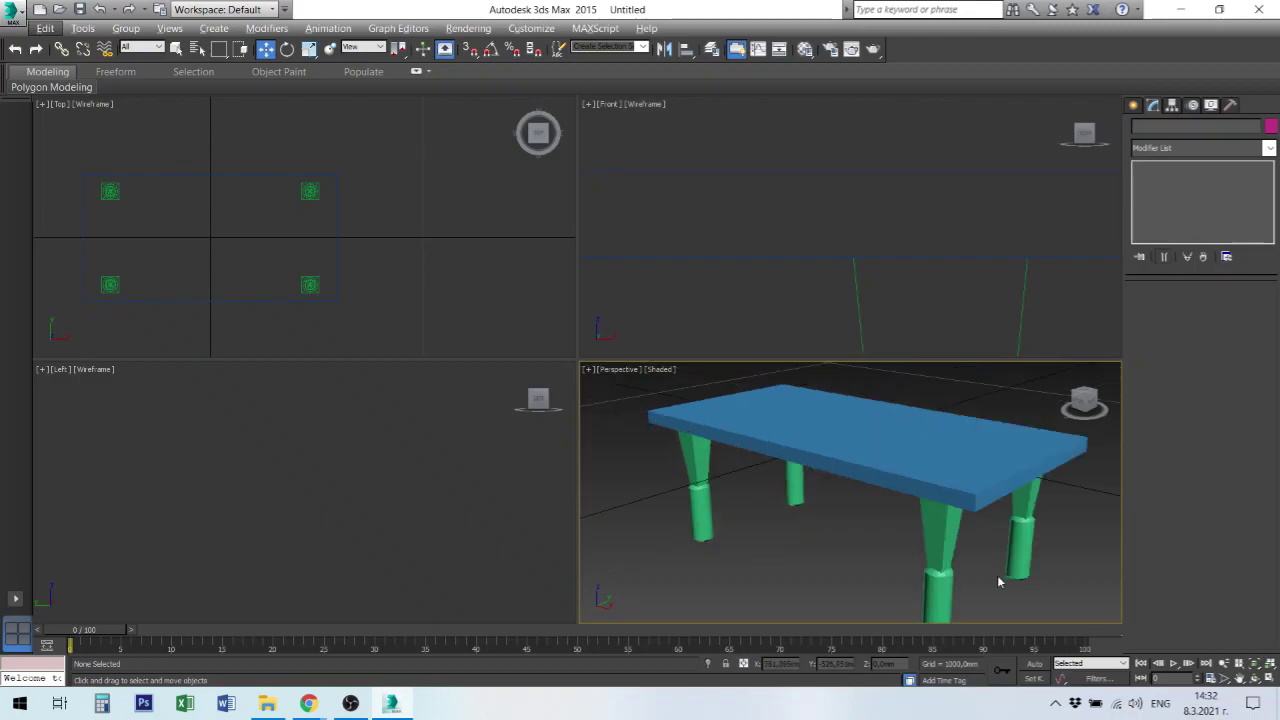
scroll(996, 572, "up", 3)
scroll(993, 568, "down", 5)
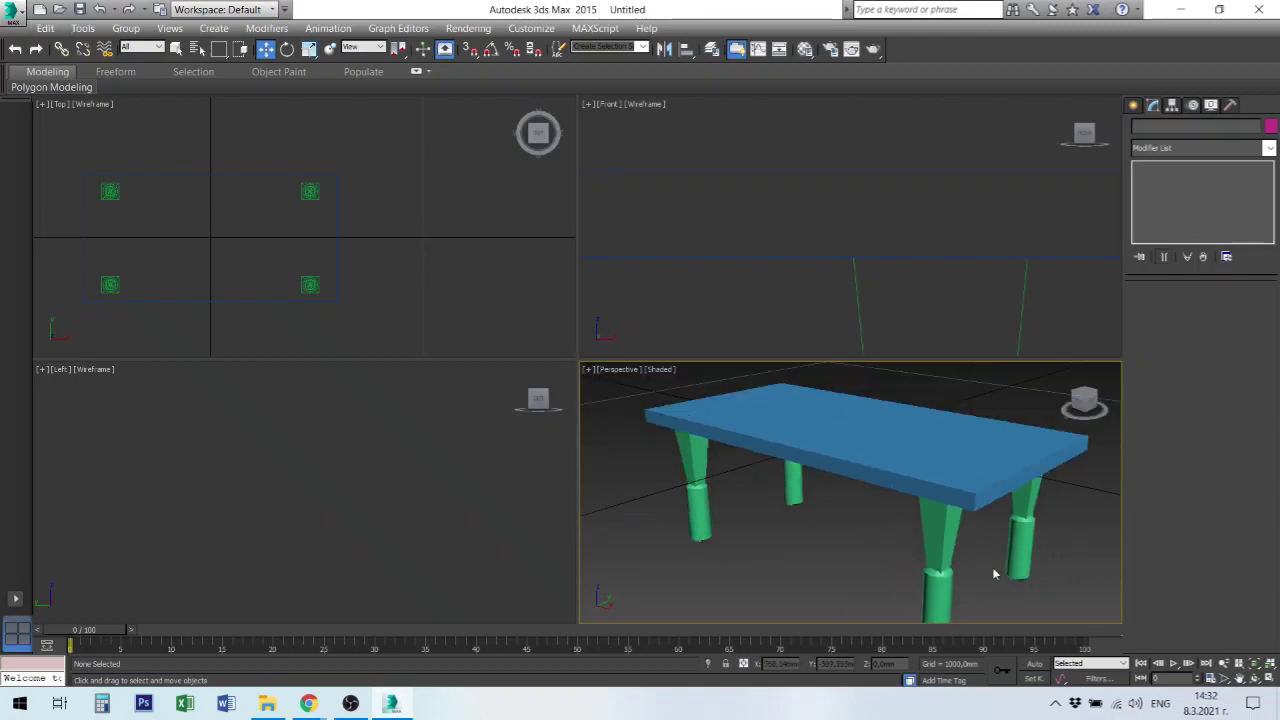
middle_click_drag(937, 526, 989, 500)
middle_click_drag(635, 490, 754, 481, "alt")
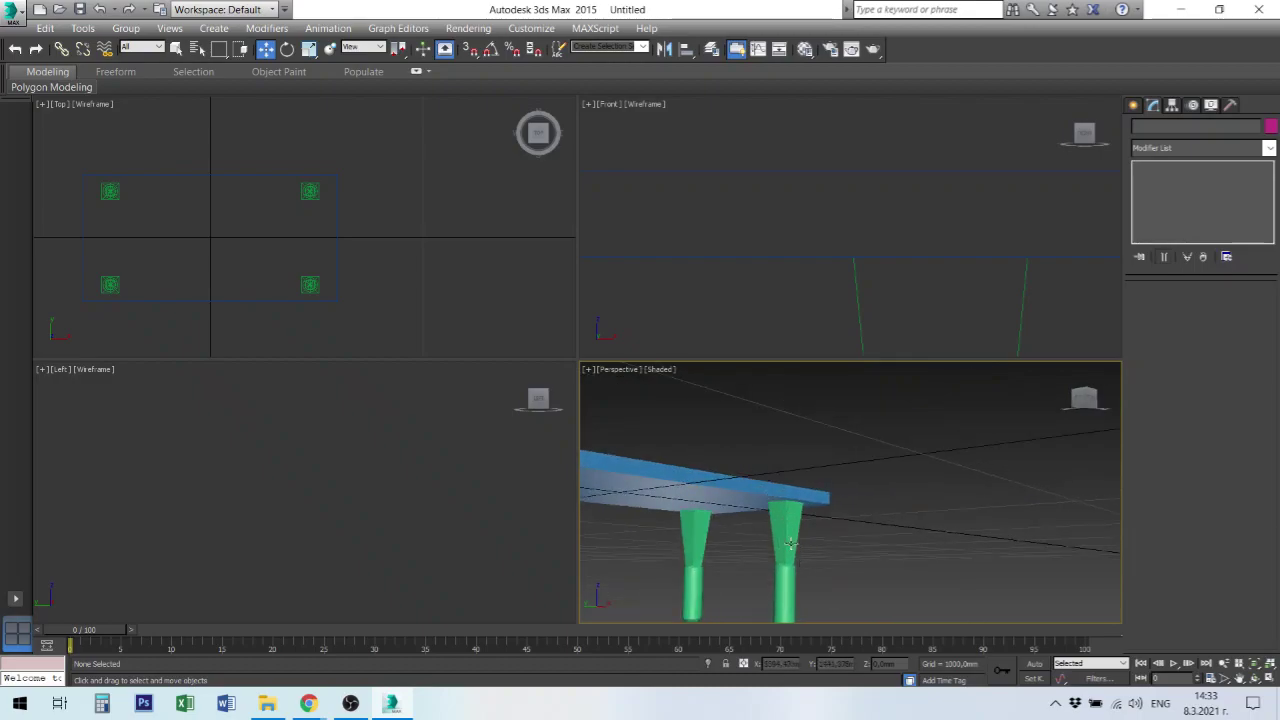
middle_click_drag(749, 526, 684, 525, "alt")
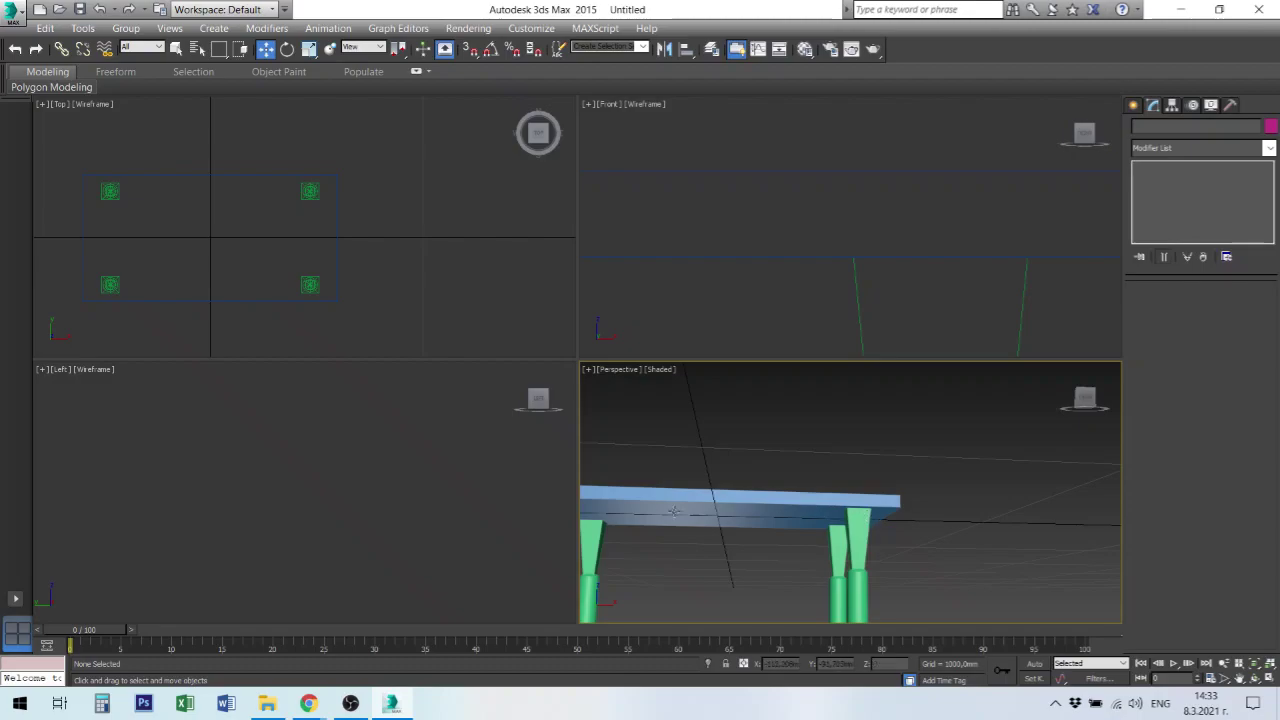
middle_click_drag(598, 511, 643, 506, "alt")
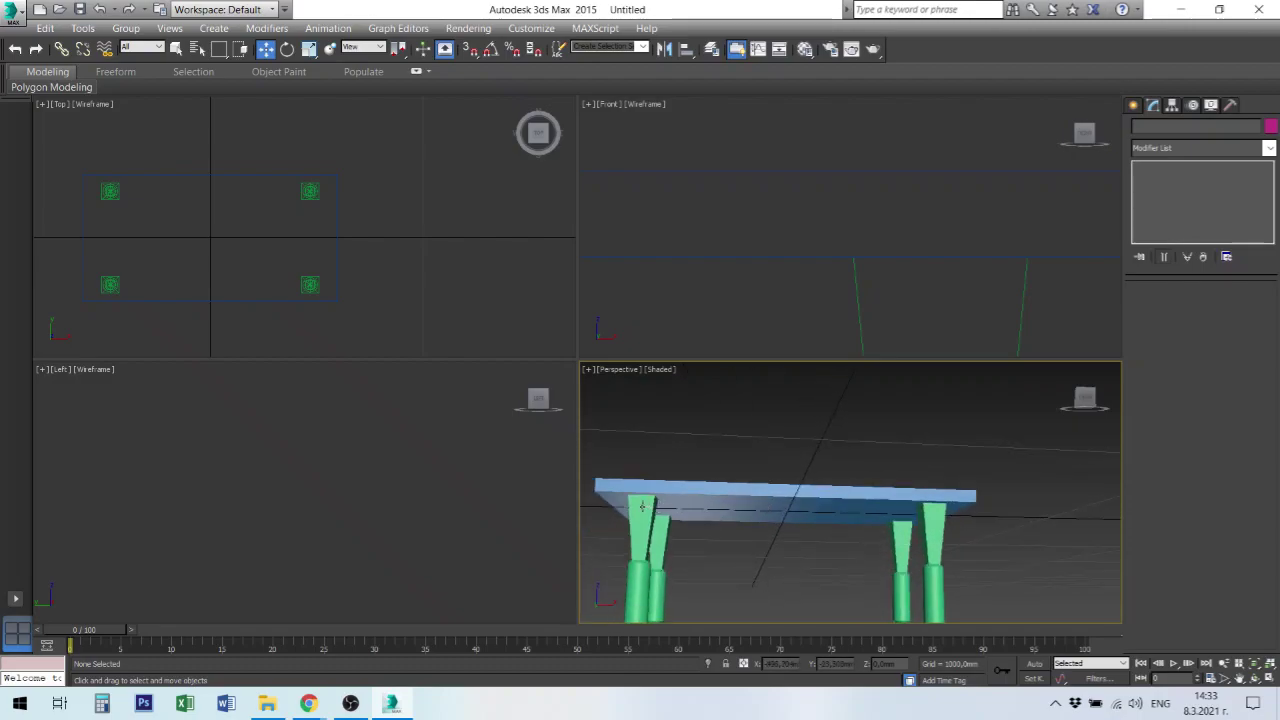
middle_click_drag(857, 549, 871, 509, "alt")
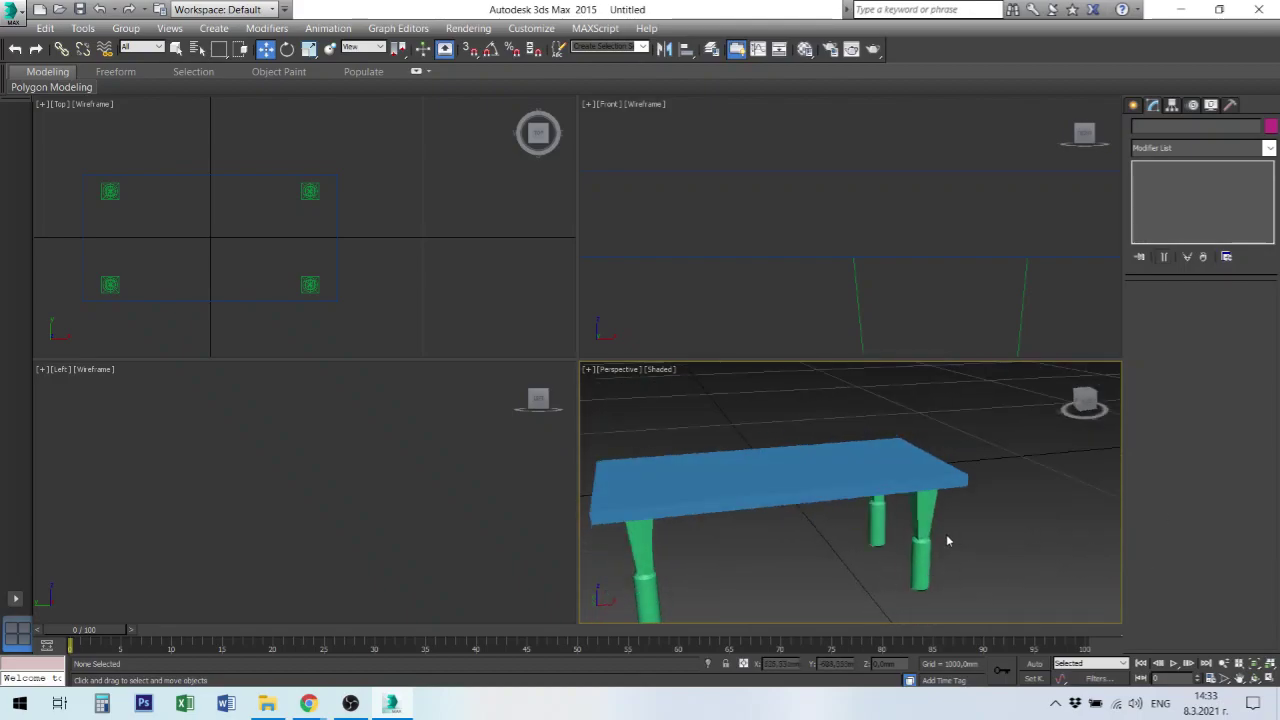
Save the scene as a 3ds Max file named "masa za kafe".
key("ctrl+s")
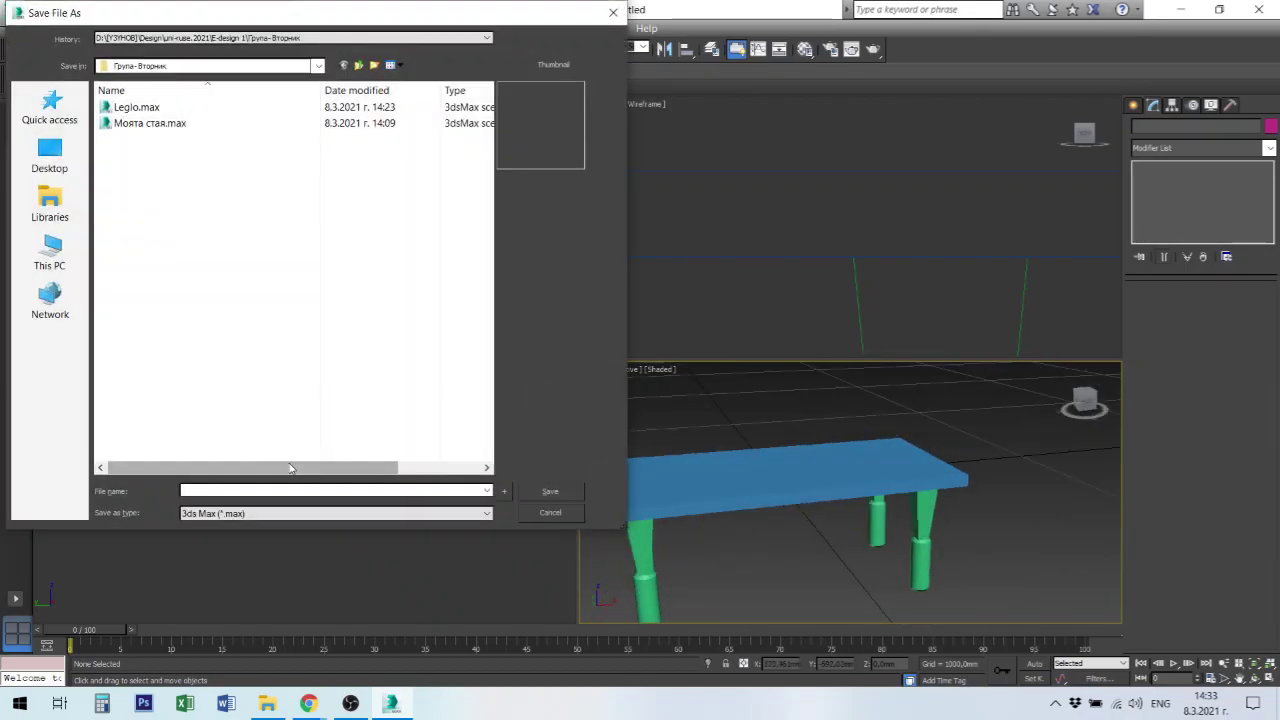
left_click(274, 491)
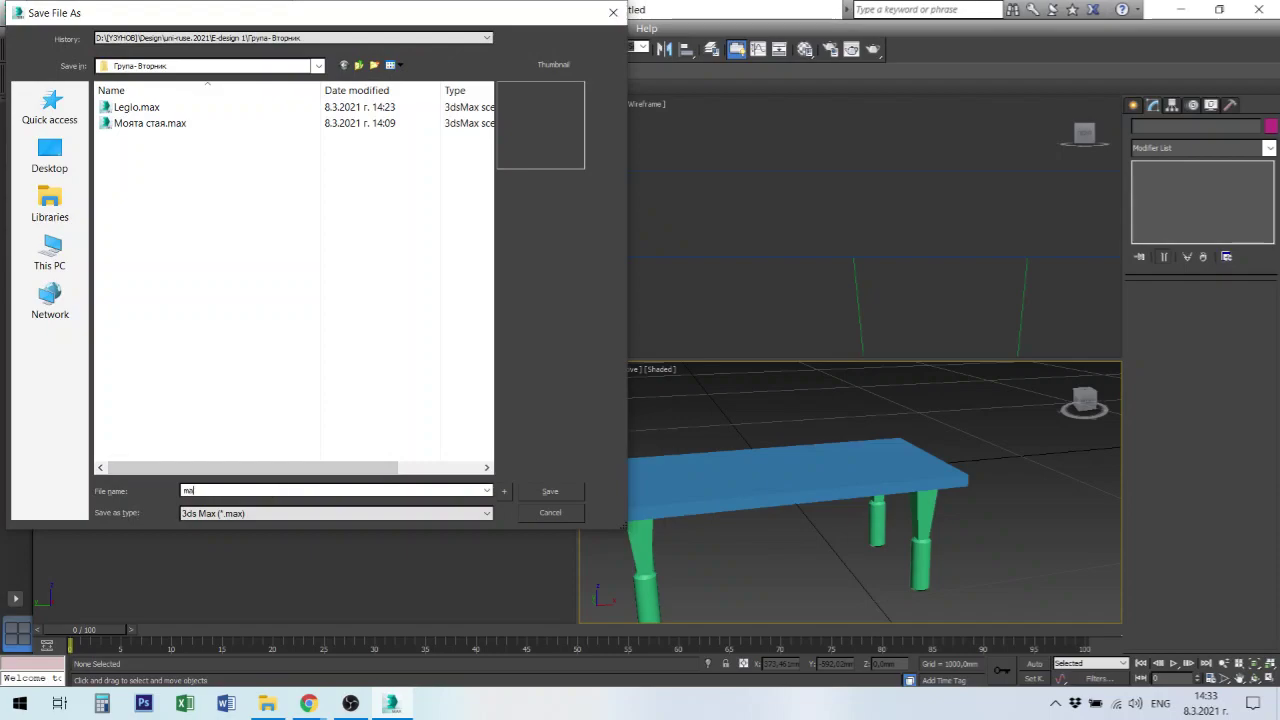
type("masa za kafe")
left_click(546, 494)
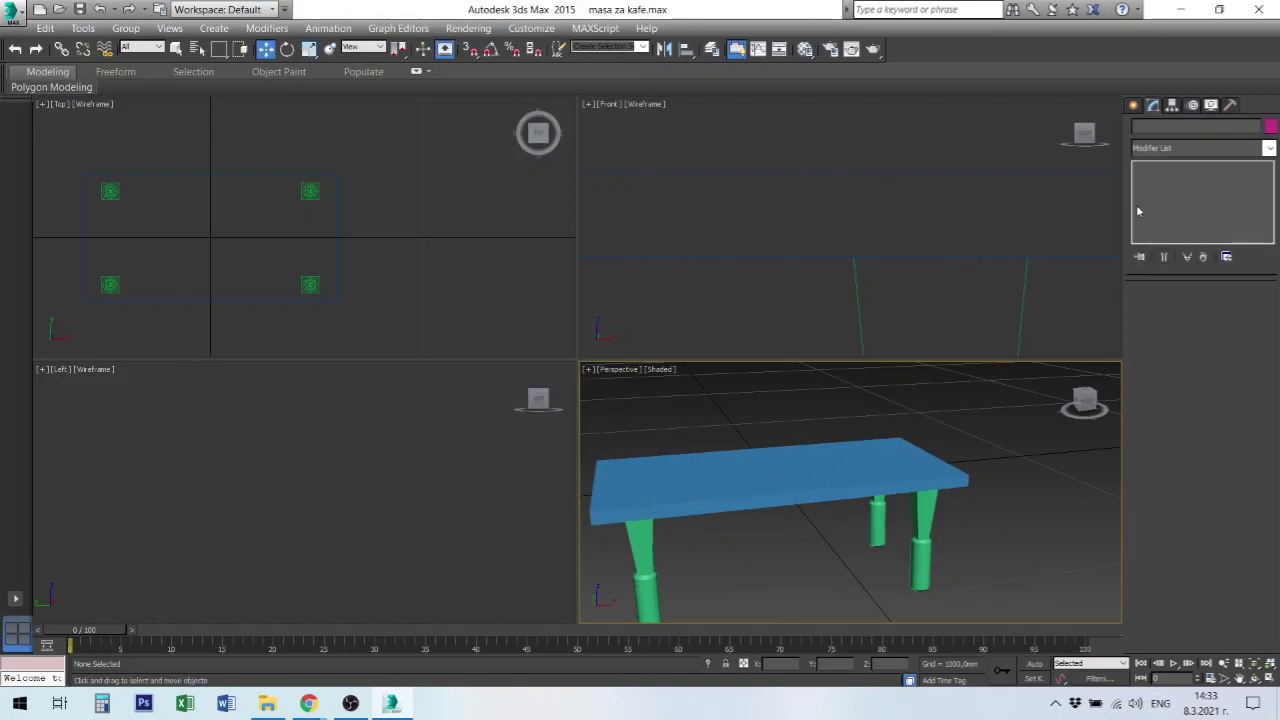
Switch the object creation category to Standard Primitives and start a new empty scene with the New All option.
left_click(1134, 106)
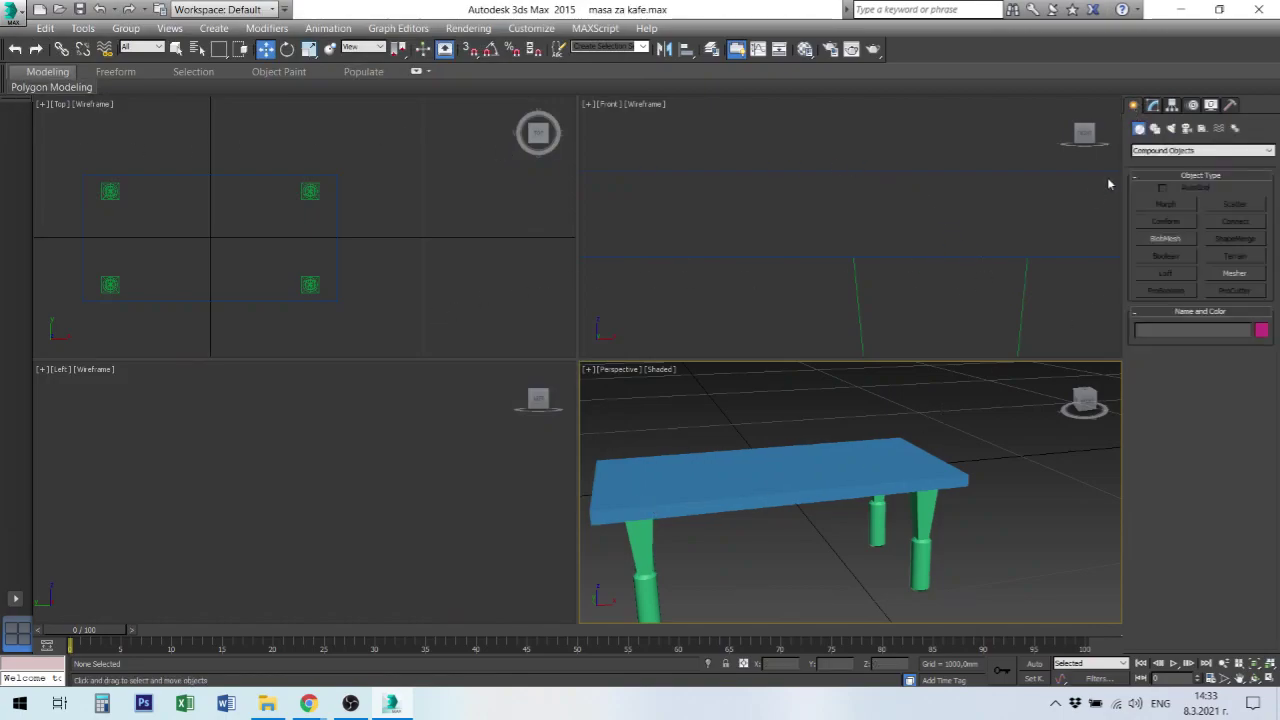
left_click(1157, 150)
left_click(1163, 163)
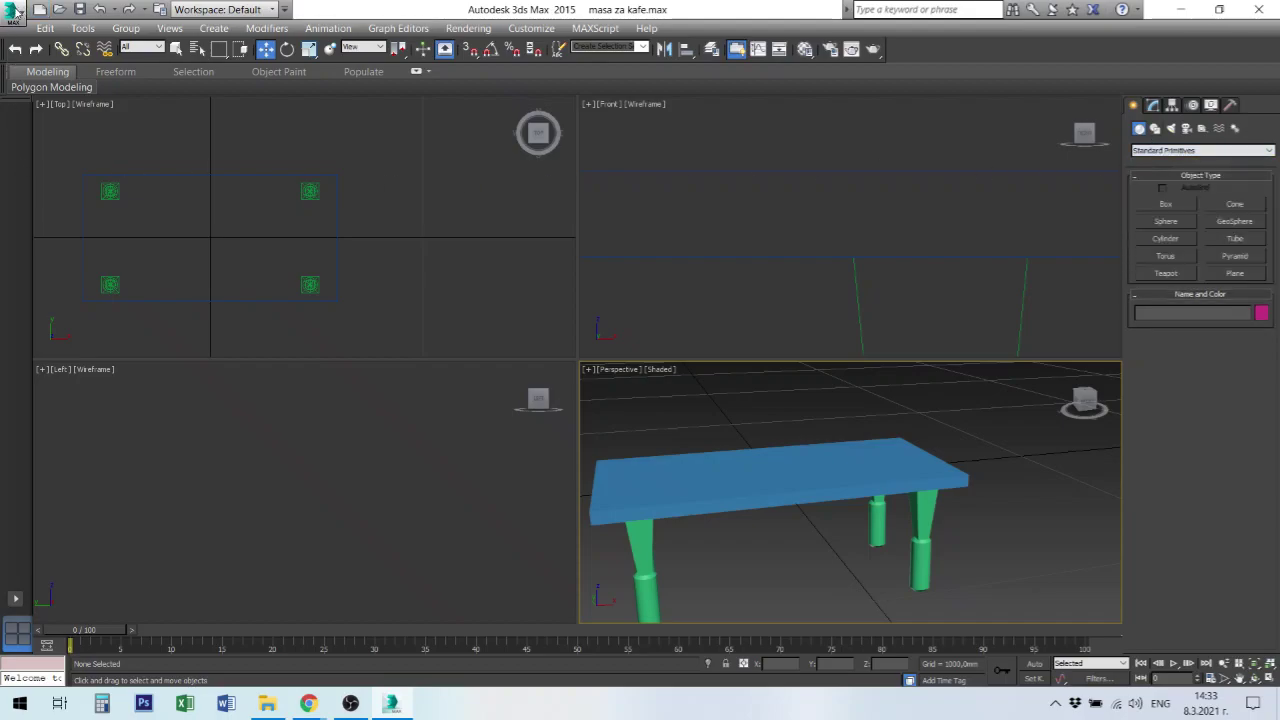
left_click(39, 9)
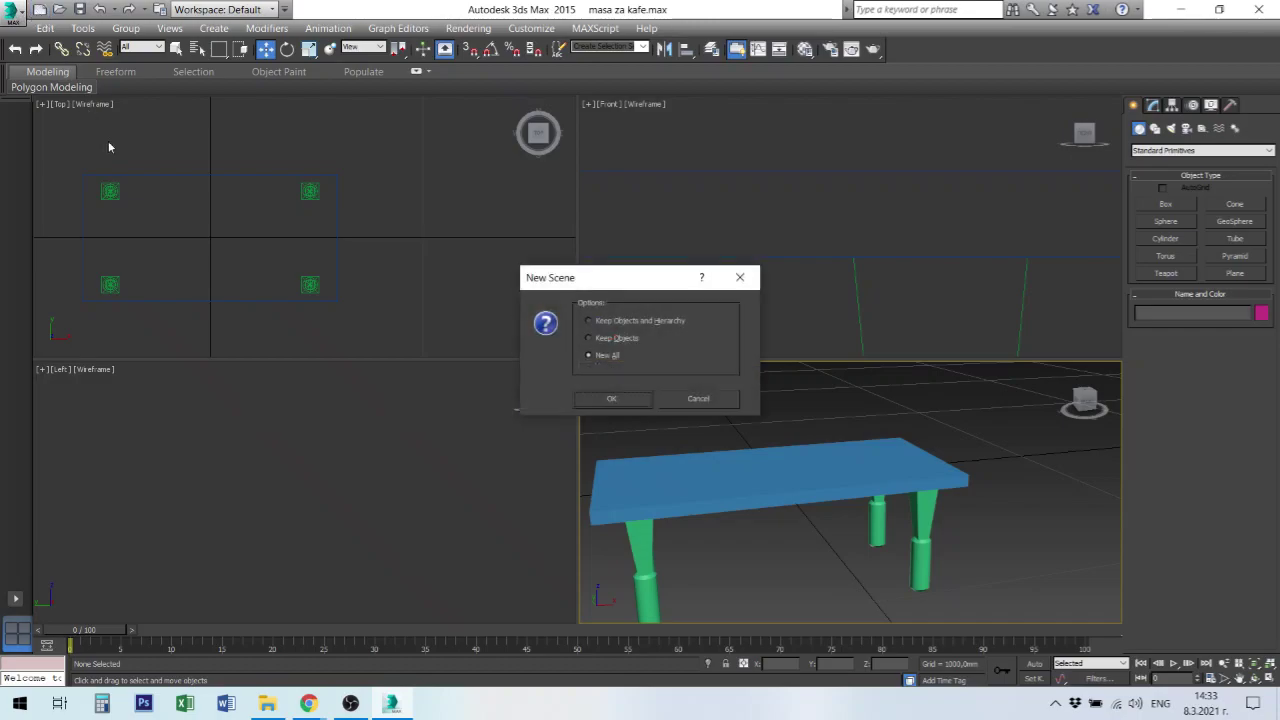
left_click(613, 399)
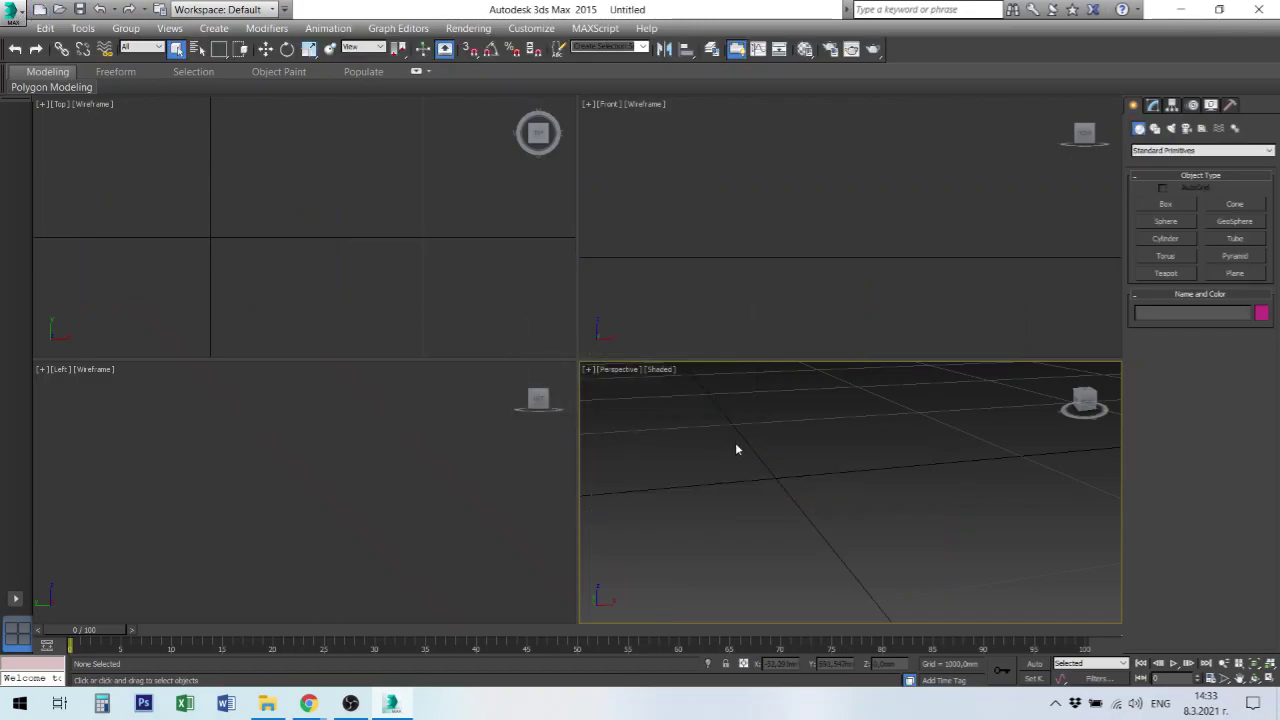
left_click(1269, 664)
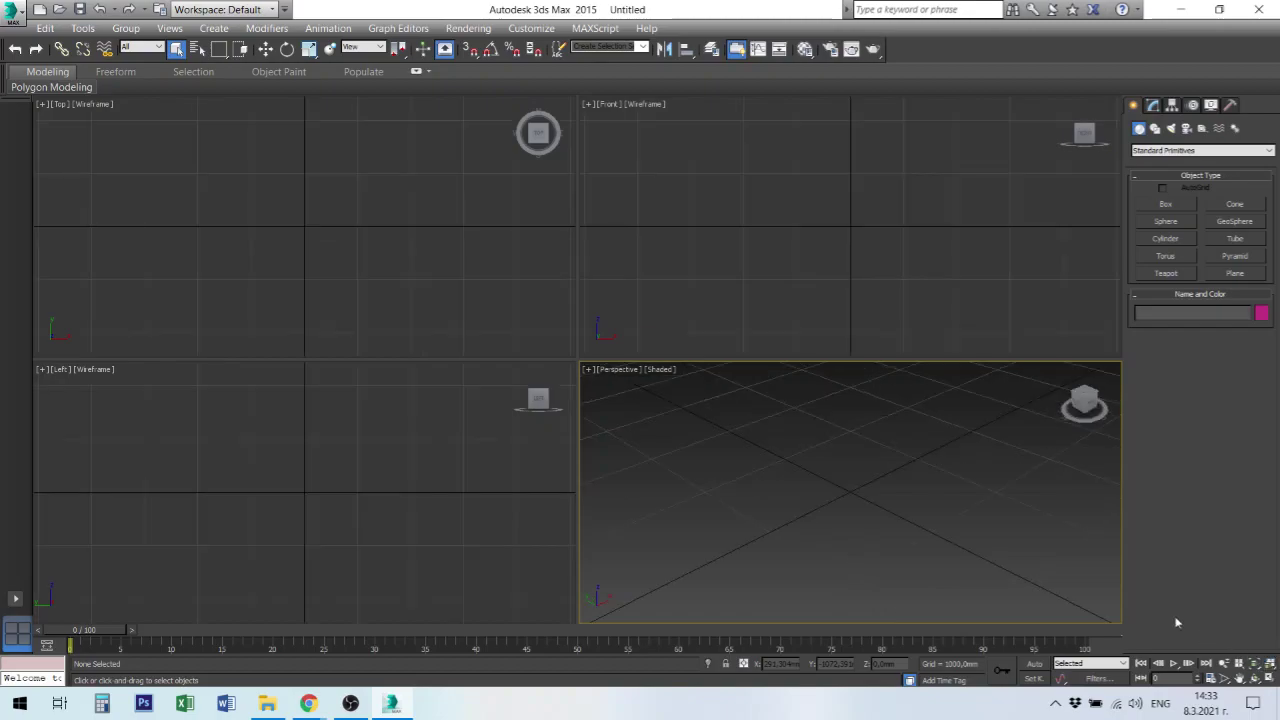
Create a cylinder at the origin in the Top view, about 1004 mm in radius and 1817 mm high.
left_click(1236, 204)
left_click(1166, 205)
left_click(1166, 221)
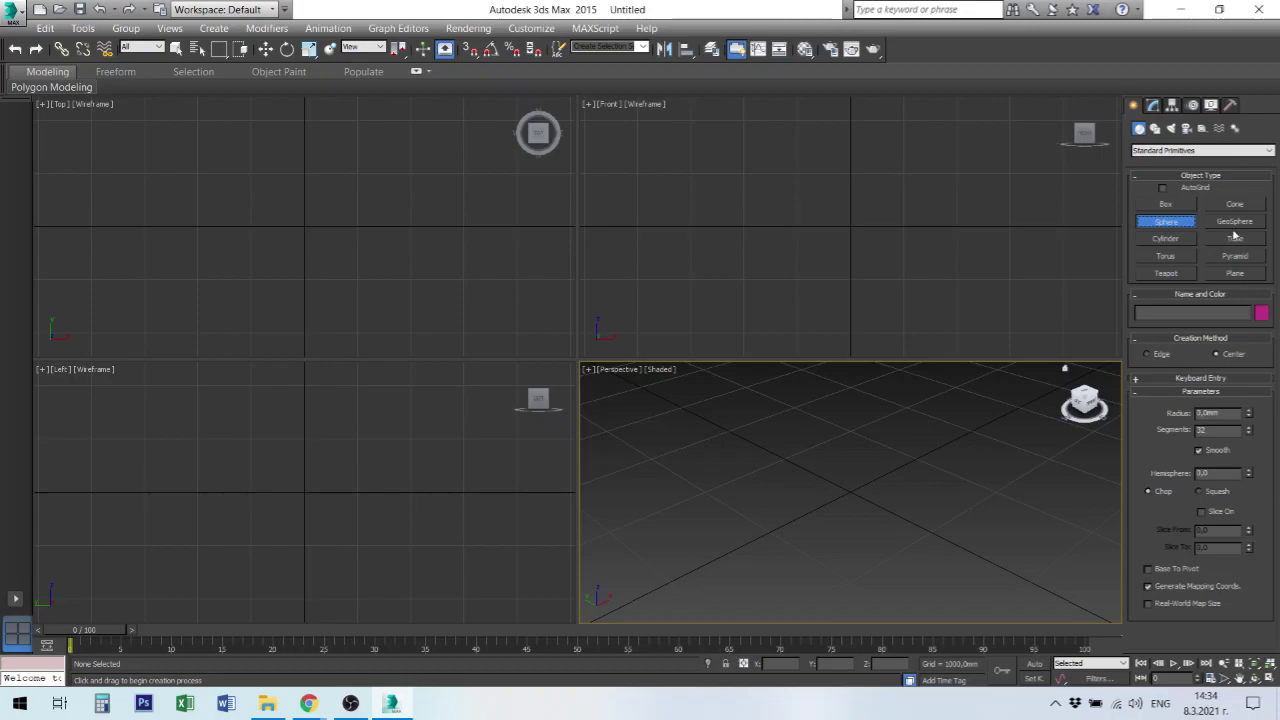
left_click(1166, 239)
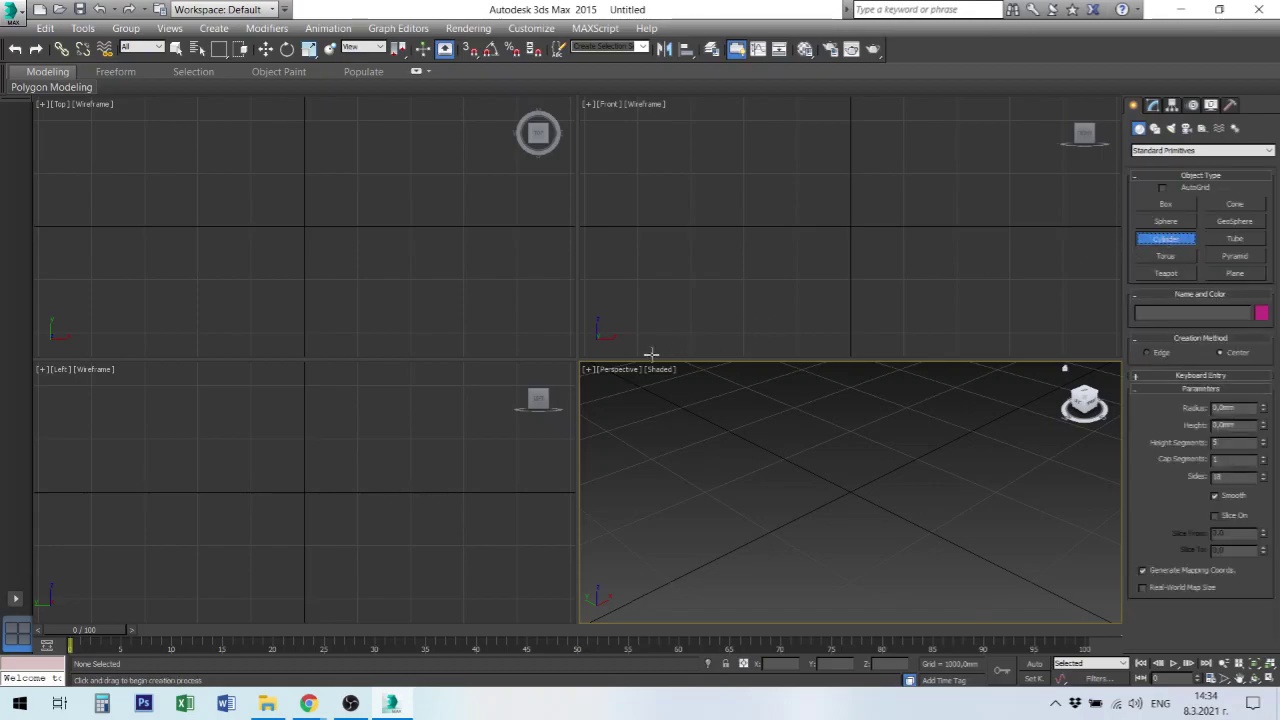
left_click_drag(305, 226, 352, 246)
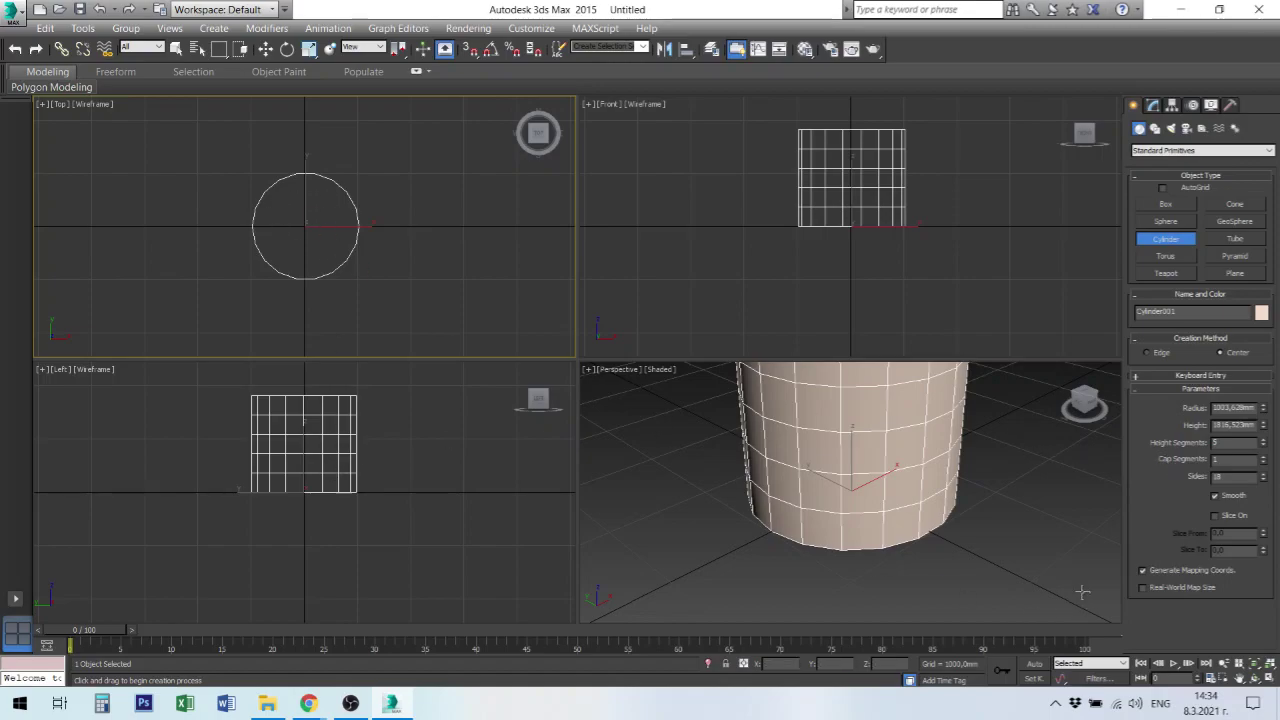
scroll(1006, 550, "down", 5)
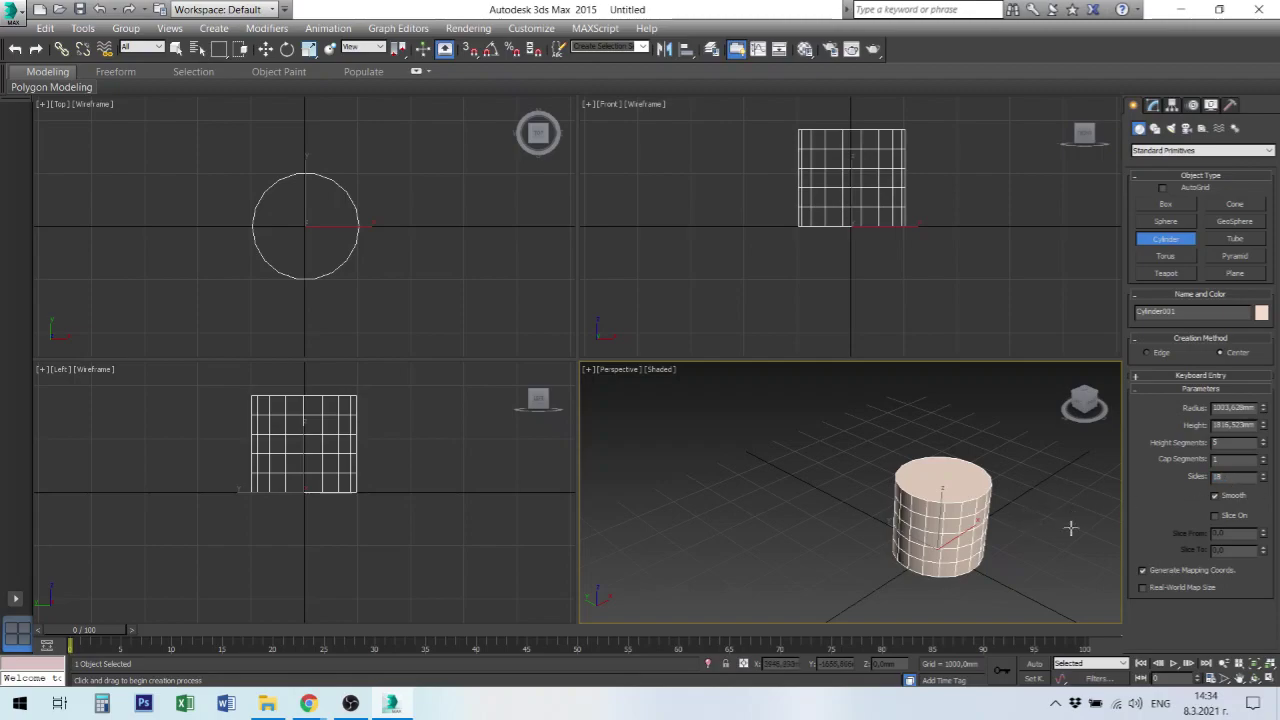
Create a tube beside the cylinder on the positive X side, with radii of about 1084 and 717 mm and a height of about 1755 mm.
left_click(1237, 240)
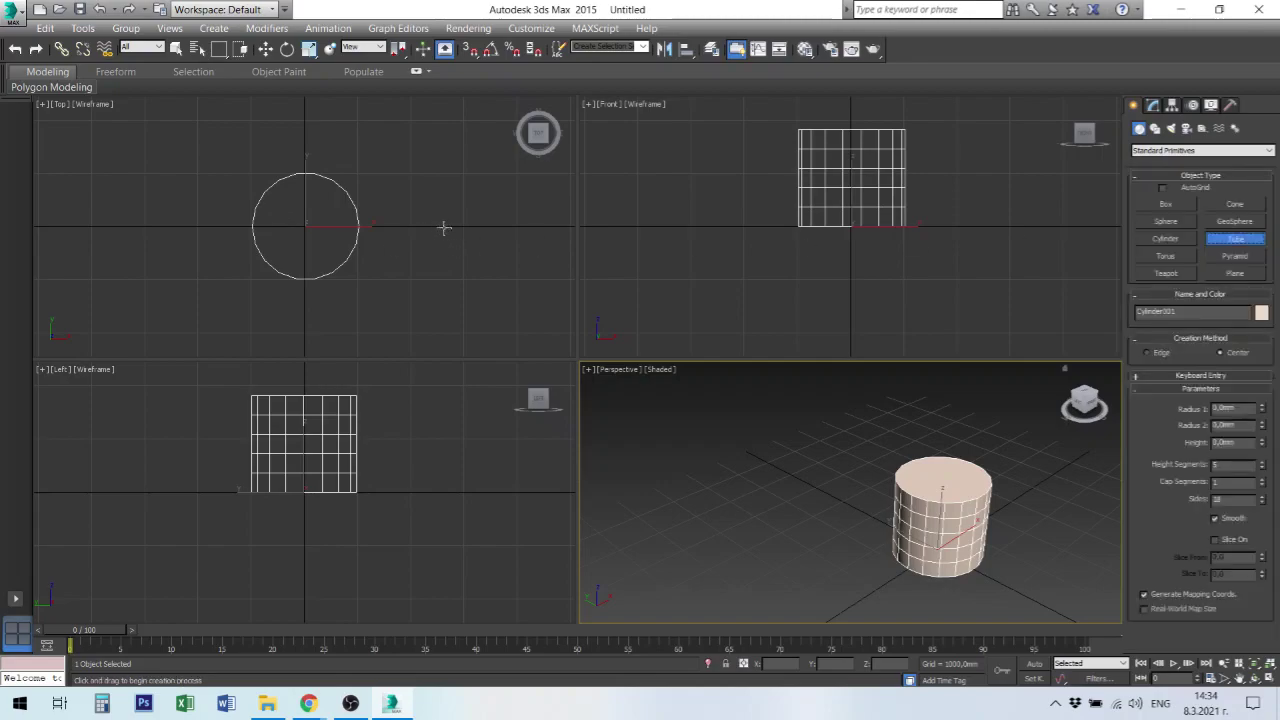
left_click_drag(457, 228, 503, 258)
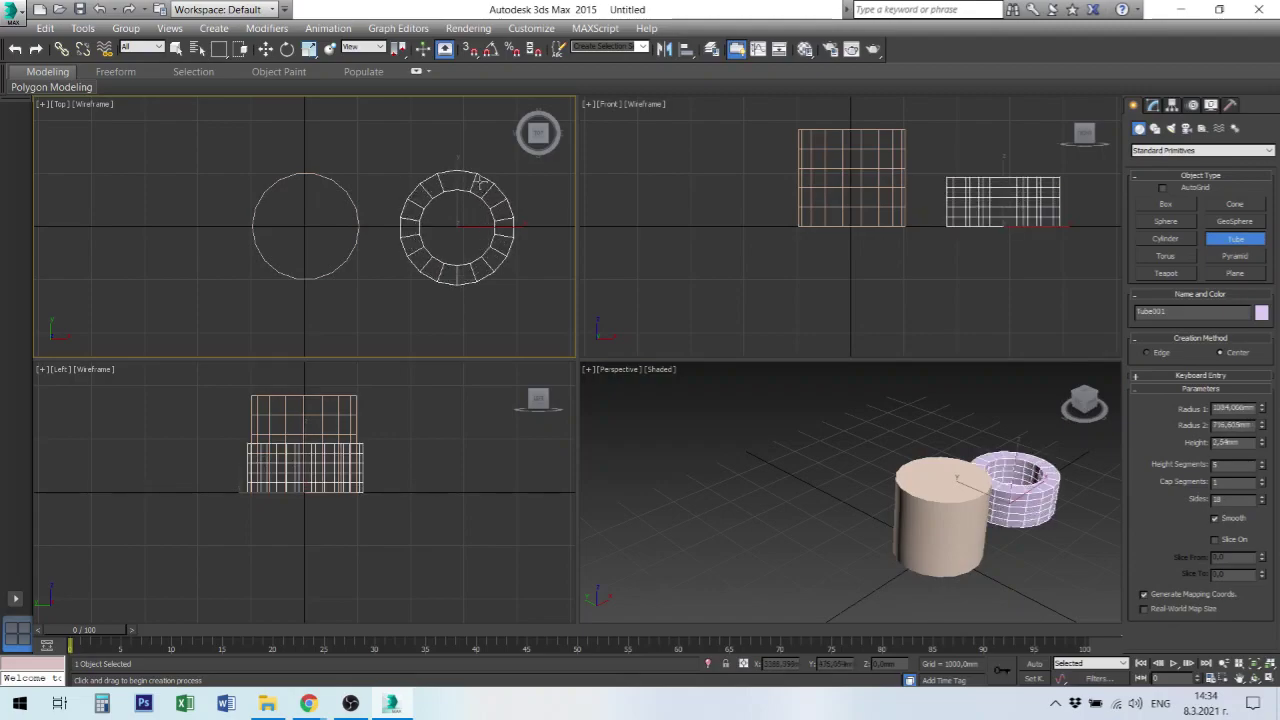
left_click(474, 154)
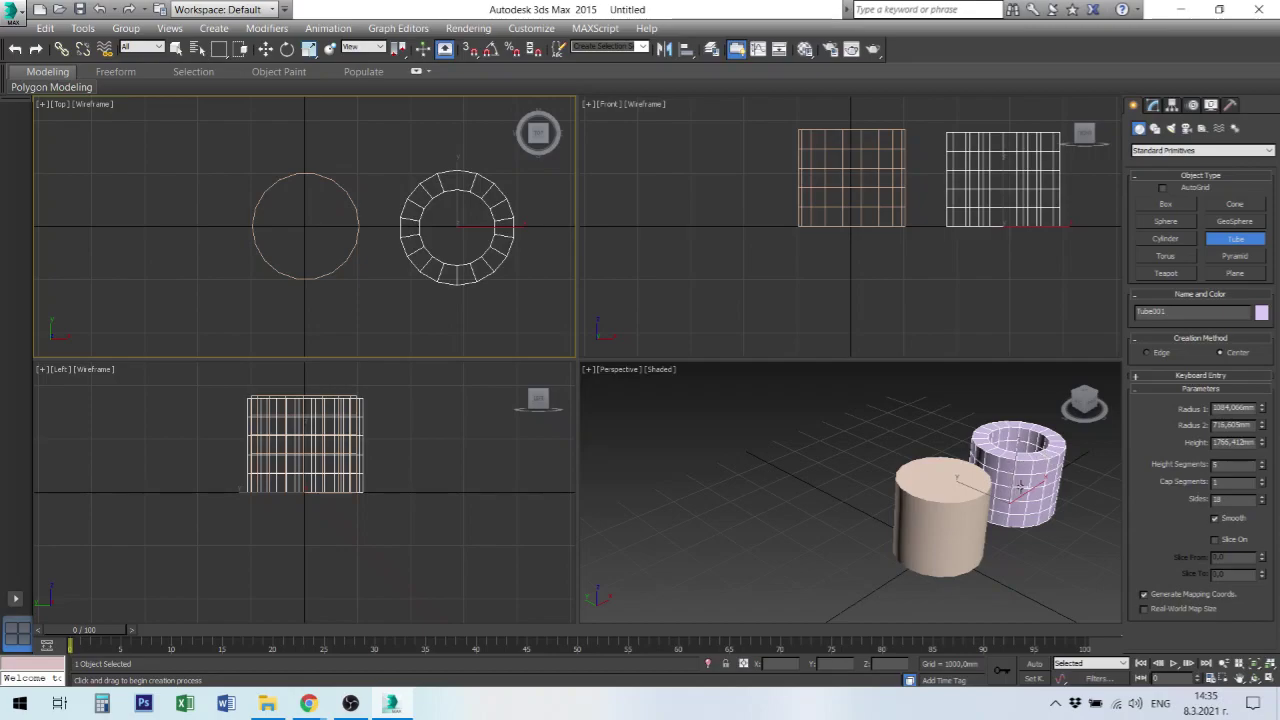
left_click(951, 494)
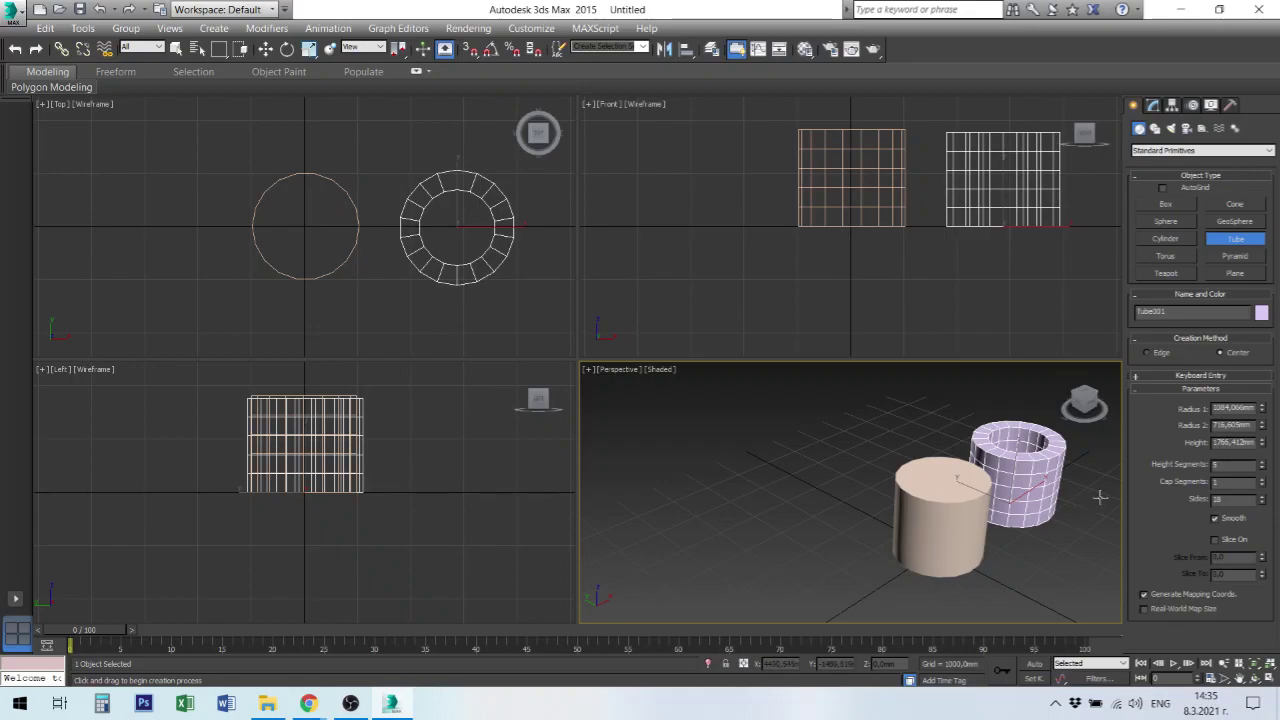
right_click(1066, 562)
left_click(1049, 571)
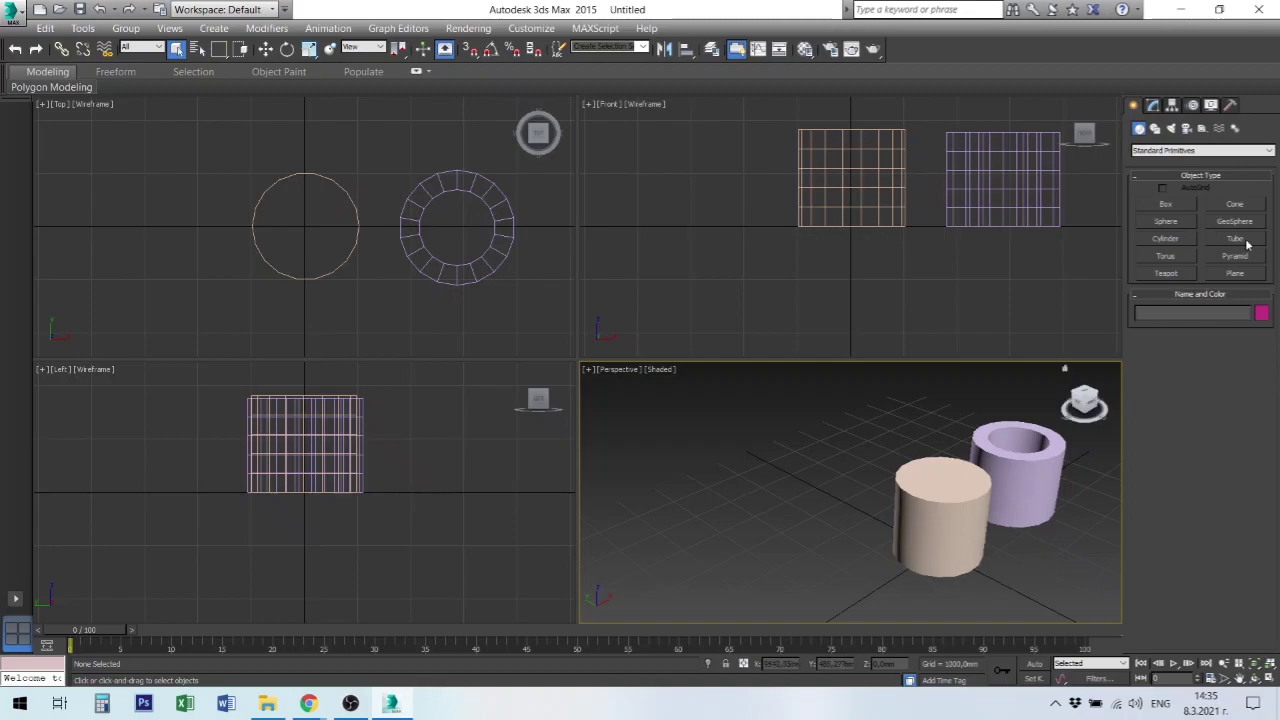
Create a torus on the cylinder's negative X side with radii of about 1284 and 343 mm, rotation -2.5 and twist about 19.
left_click(1168, 258)
left_click_drag(148, 230, 217, 277)
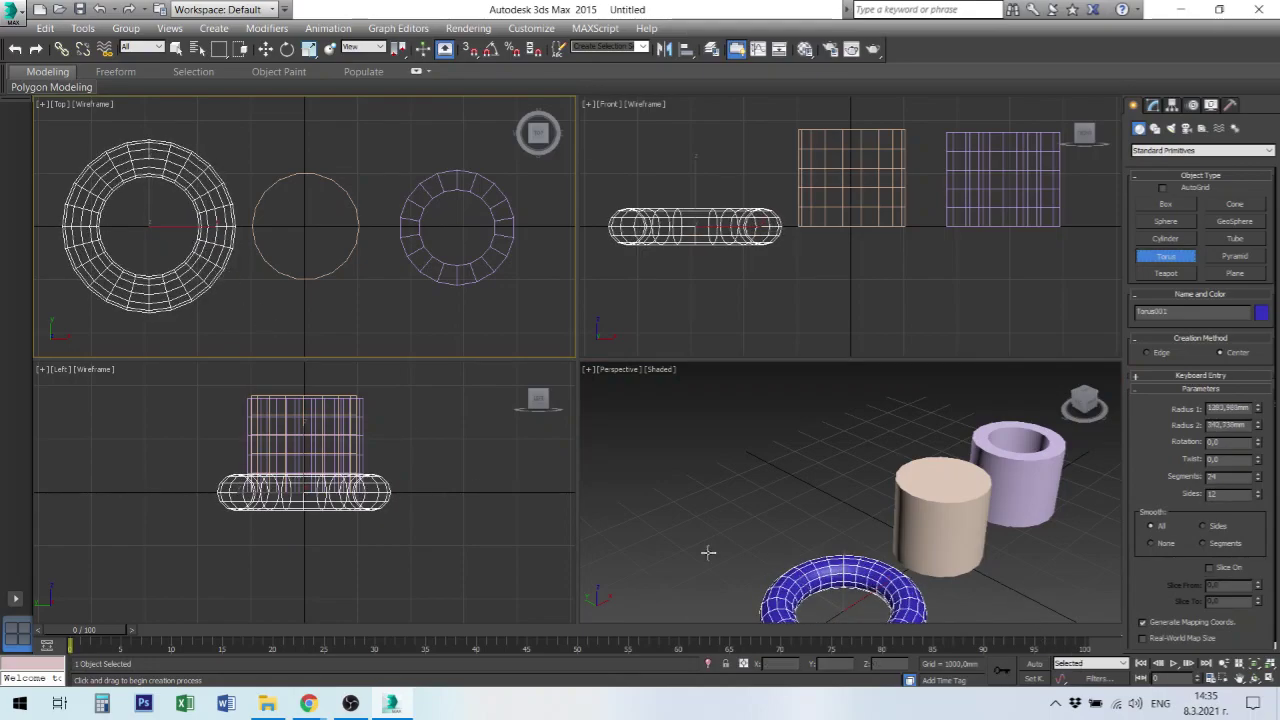
middle_click_drag(784, 566, 765, 460)
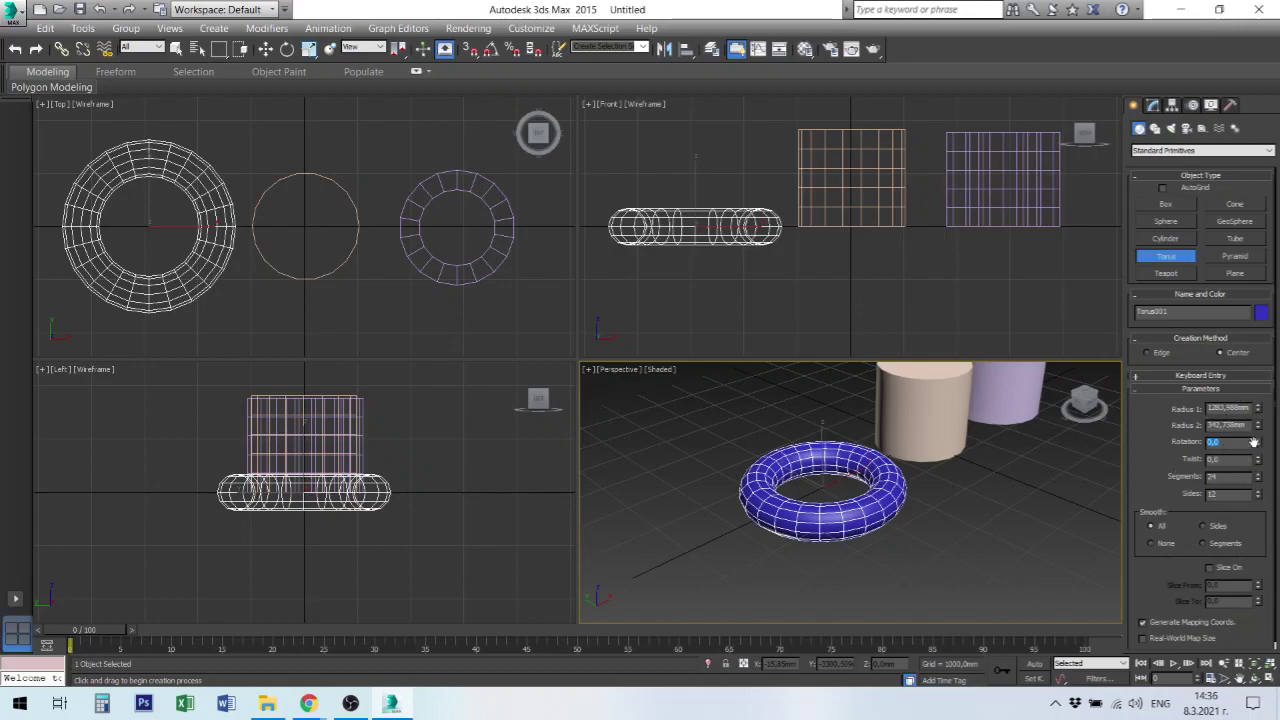
mouse_move(1259, 447)
left_mouse_down()
mouse_move(1237, 347)
mouse_move(1259, 478)
mouse_move(1230, 391)
mouse_move(1254, 430)
left_mouse_up()
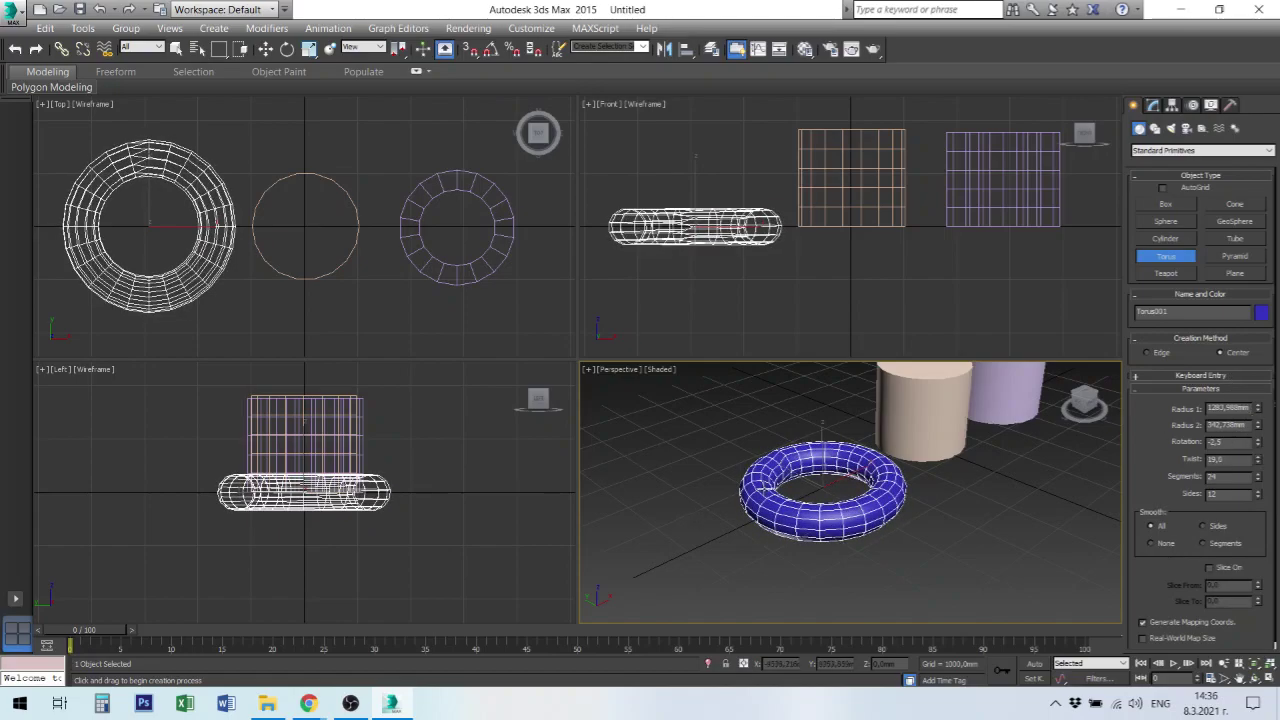
Set the torus's twist to 22 and its smoothing to None, leave the creation tool and view the faceted surface up close.
left_click(1259, 458)
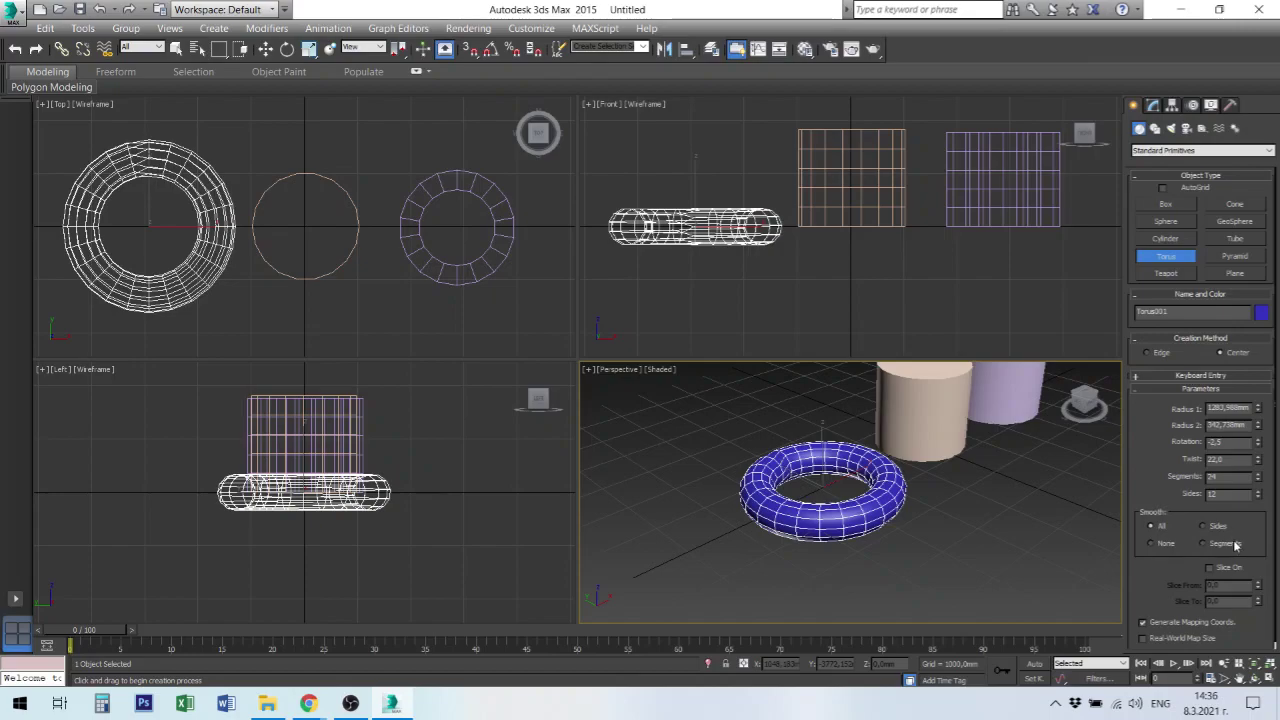
left_click(1157, 549)
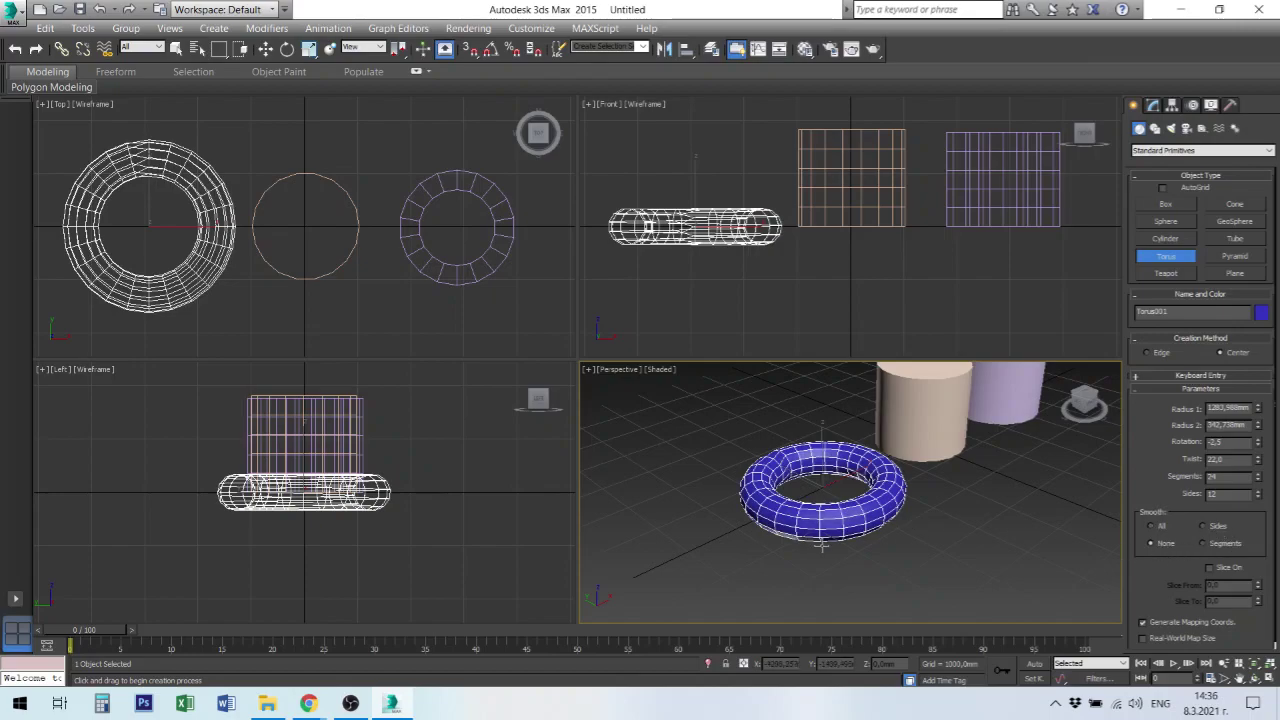
left_click(852, 563)
right_click(859, 563)
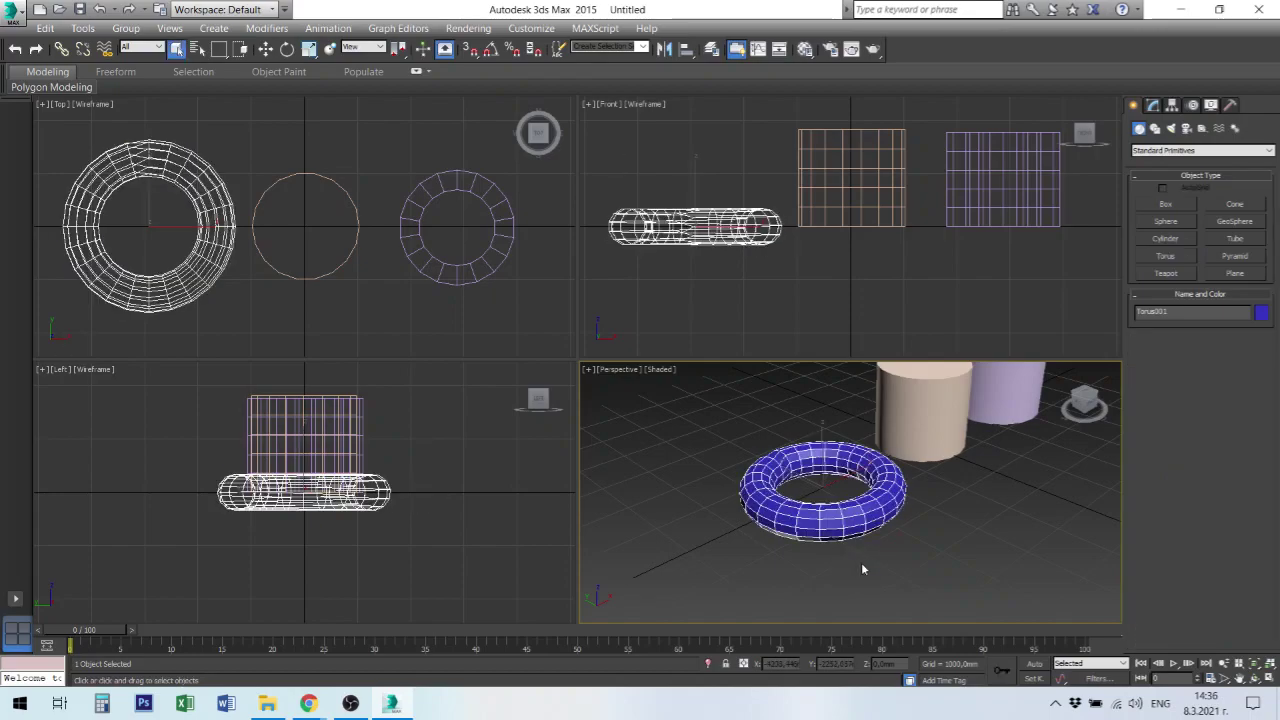
left_click(884, 560)
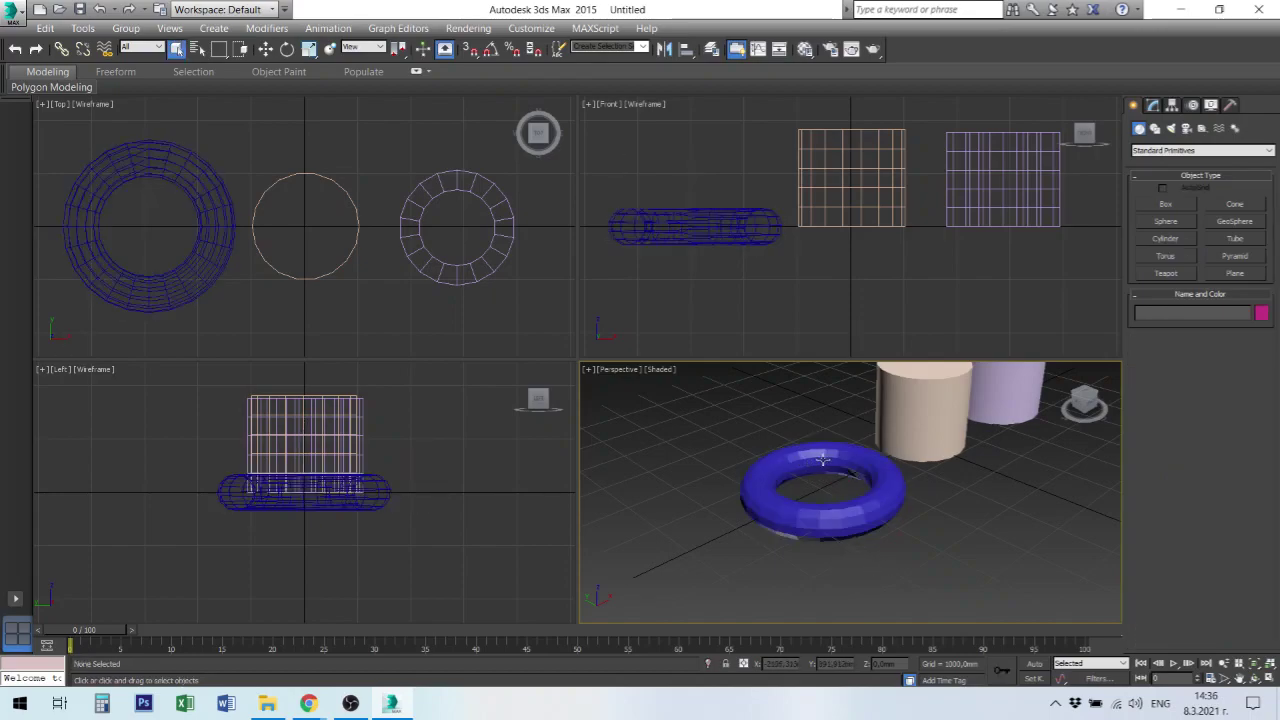
scroll(805, 465, "down", 3)
scroll(805, 465, "up", 8)
scroll(689, 461, "down", 5)
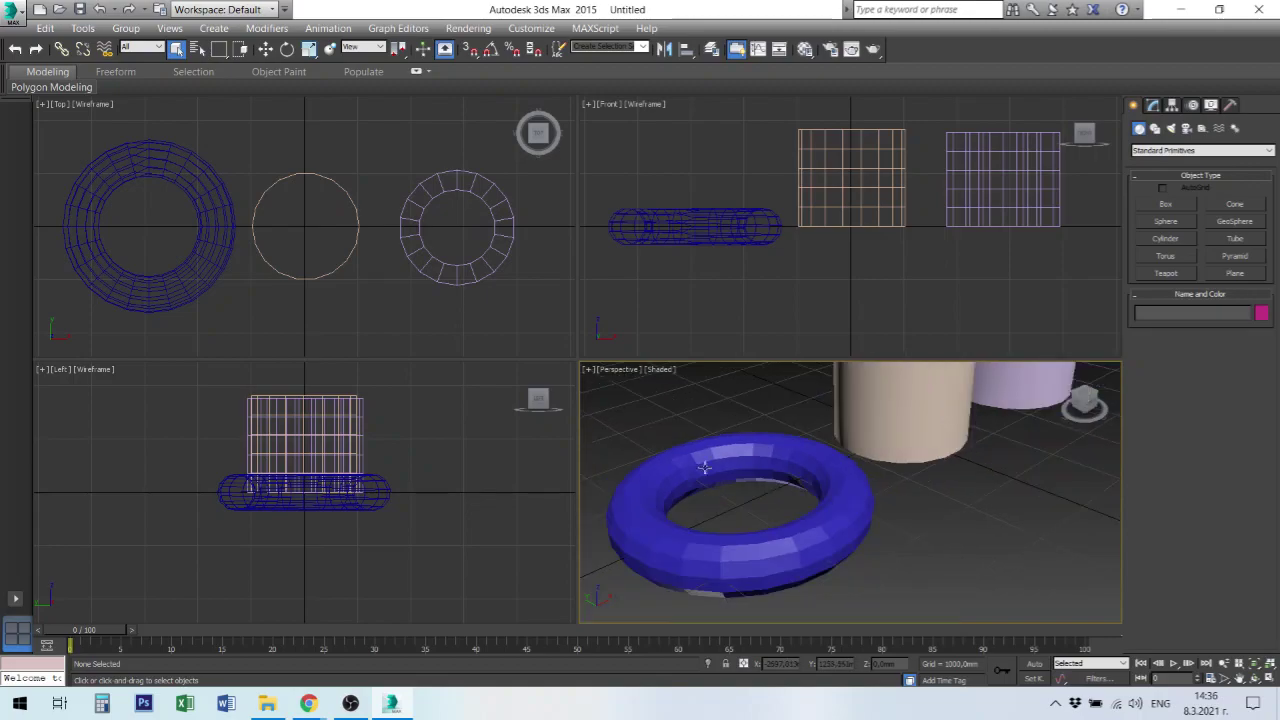
Set the torus's twist and rotation to 0 and its smoothing to All, and deselect it.
left_click(686, 476)
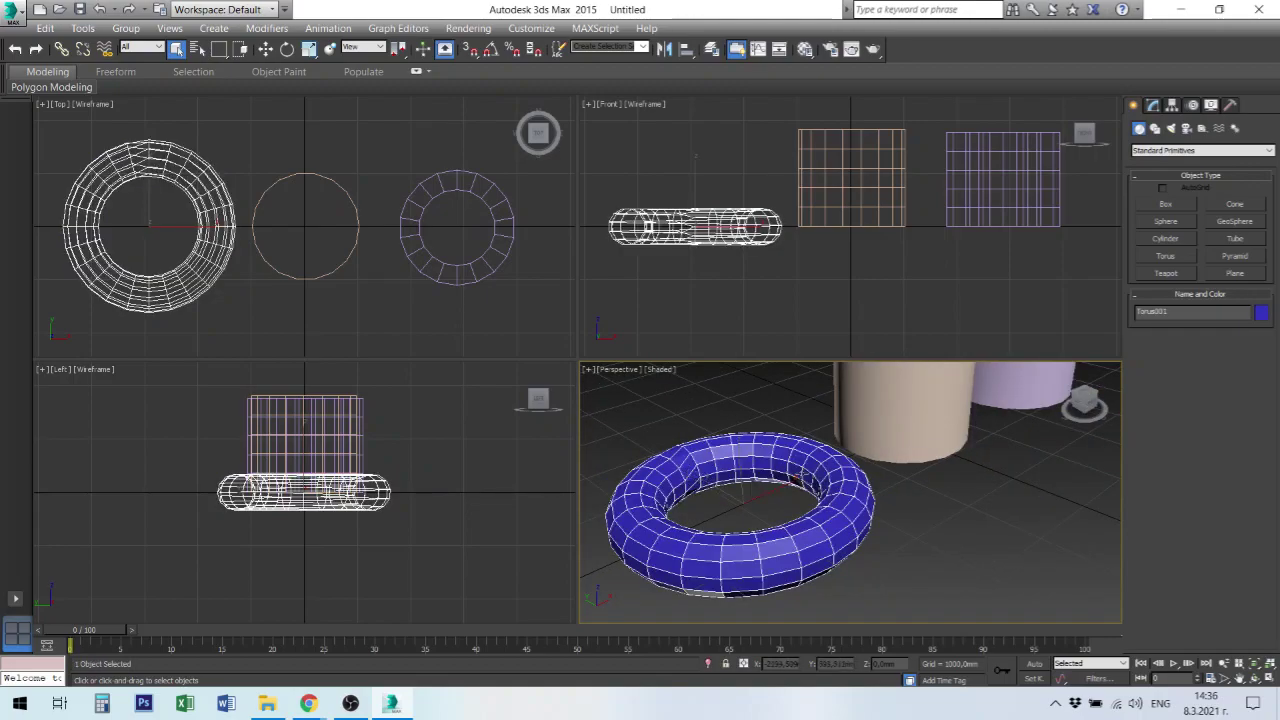
left_click(1153, 106)
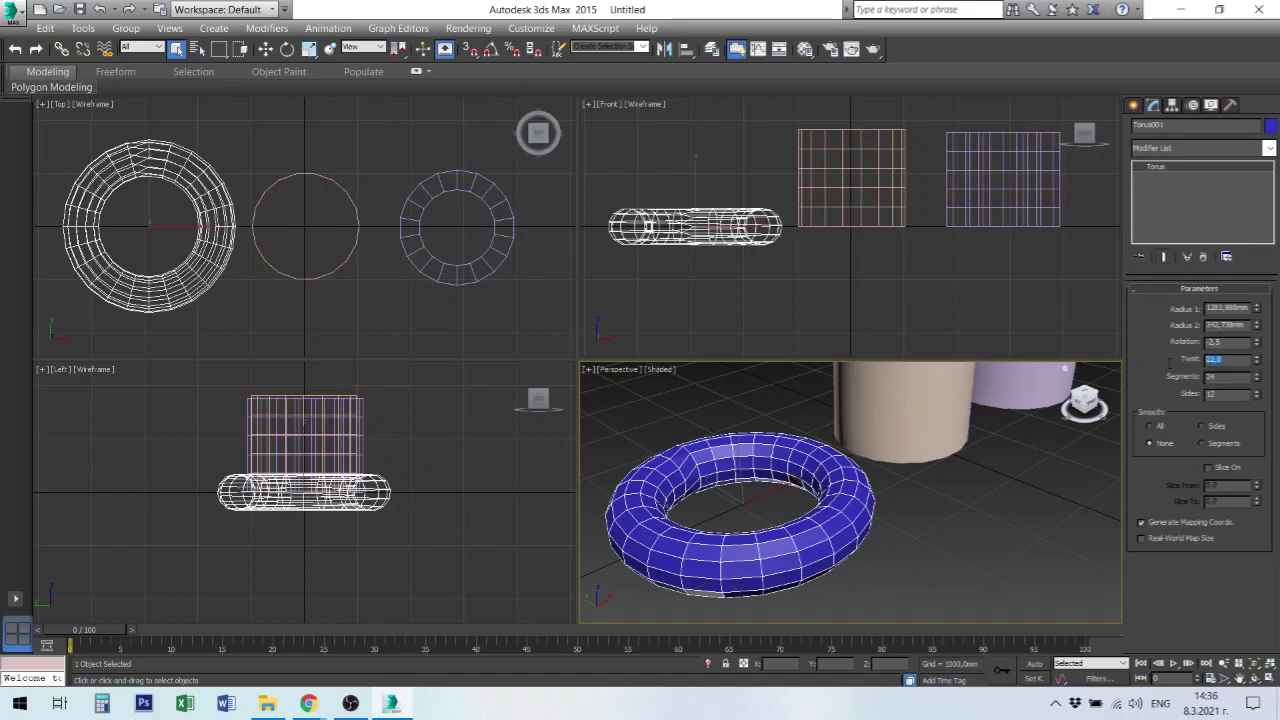
right_click(1256, 358)
type("0")
key("Tab")
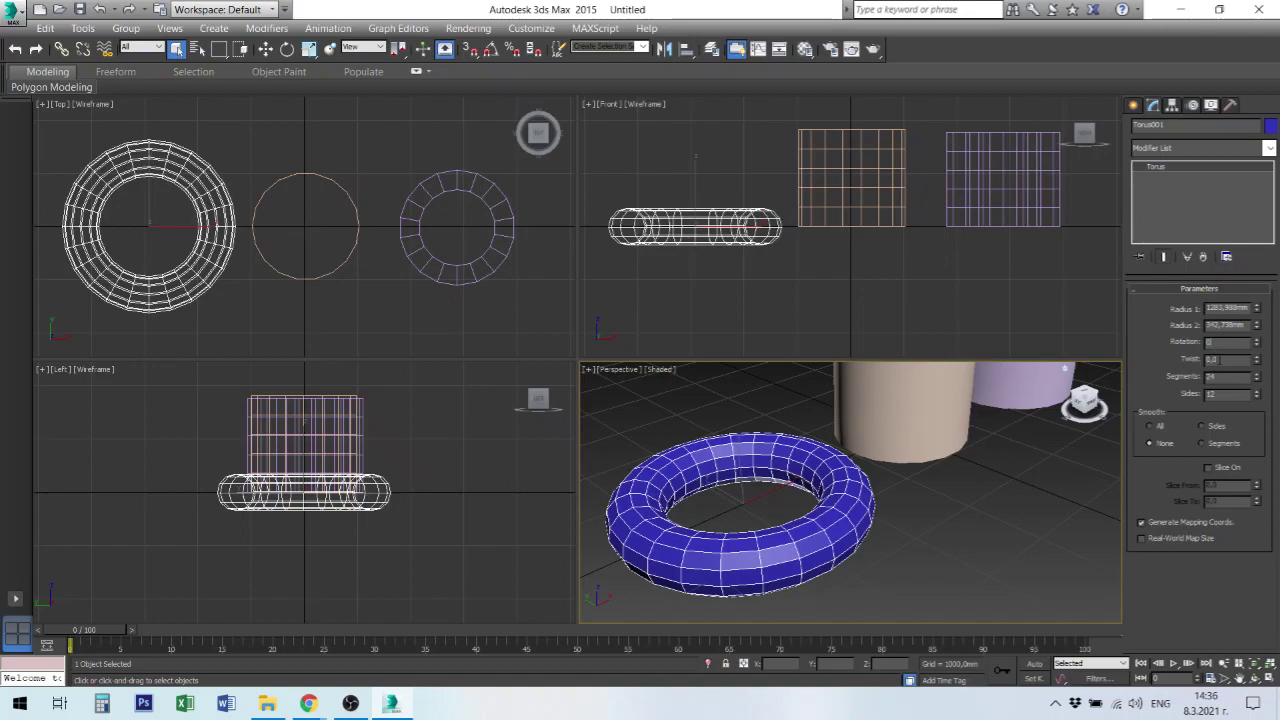
left_click(1176, 445)
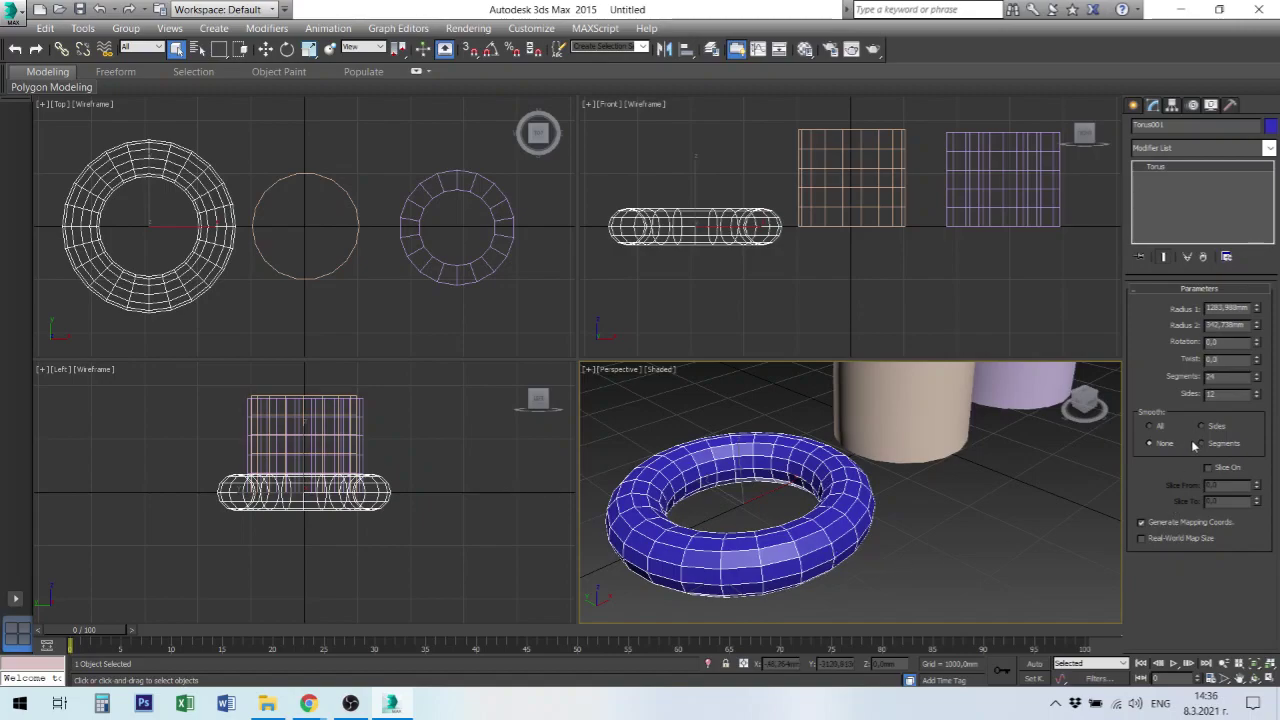
left_click(1155, 426)
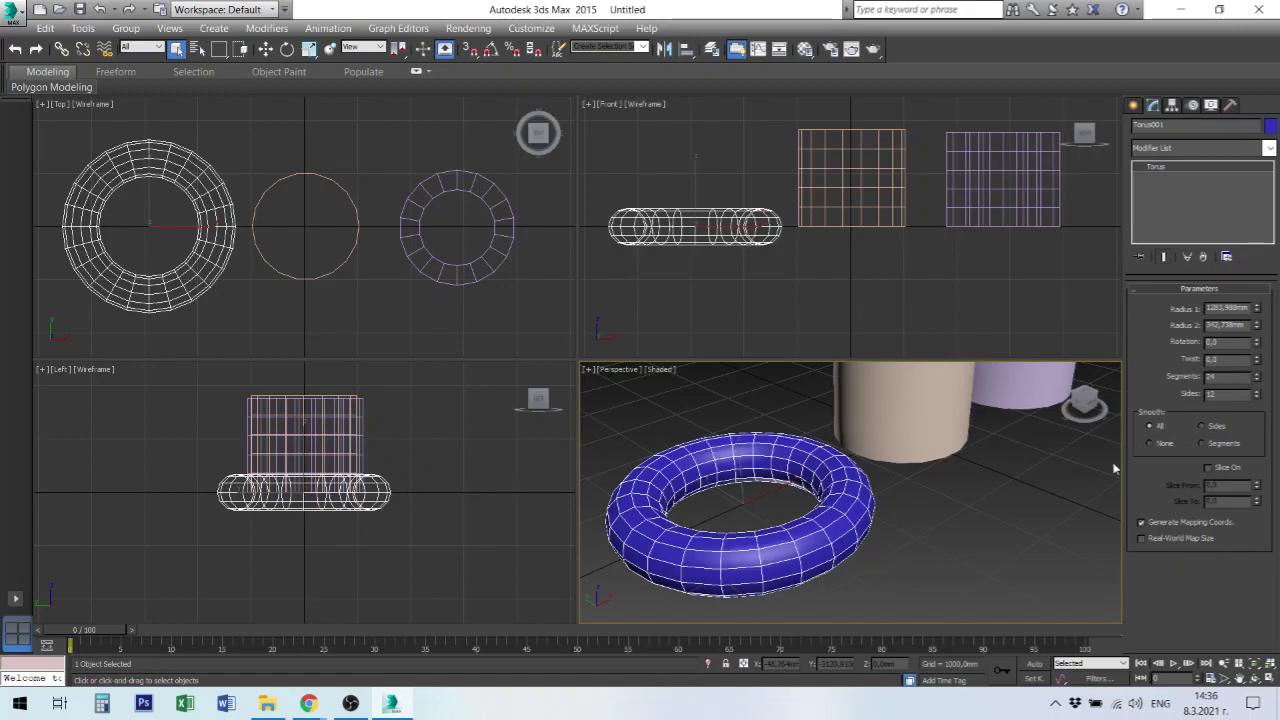
left_click(941, 570)
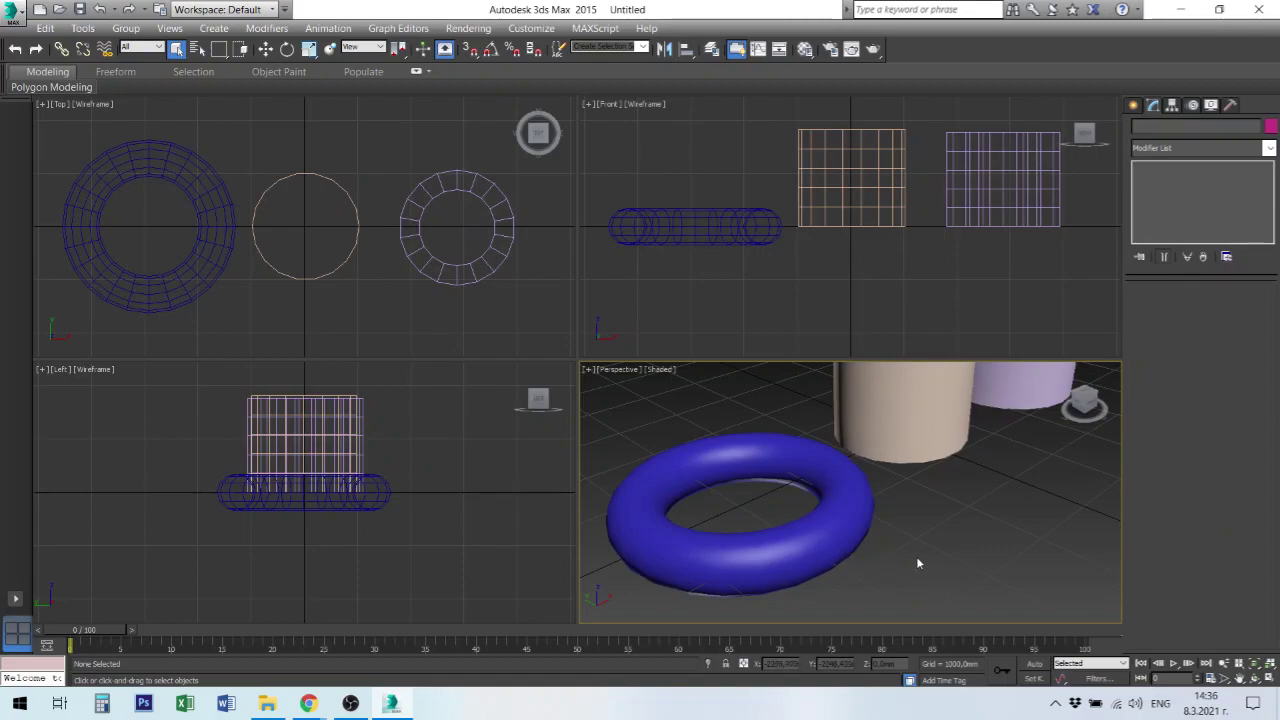
Create a plane in the Top view around the cylinder and tube, about 3558 mm long and 5124 mm wide.
scroll(915, 560, "down", 2)
scroll(923, 557, "down", 3)
middle_click_drag(951, 557, 795, 573)
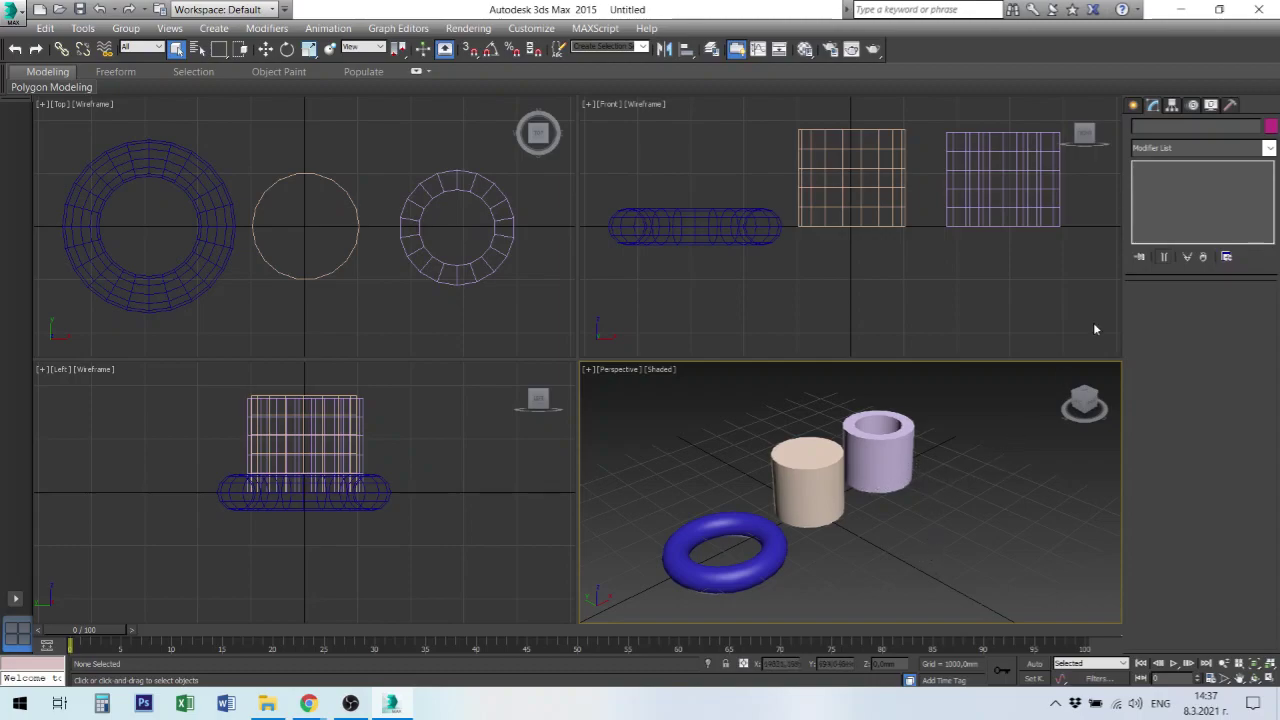
left_click(1133, 105)
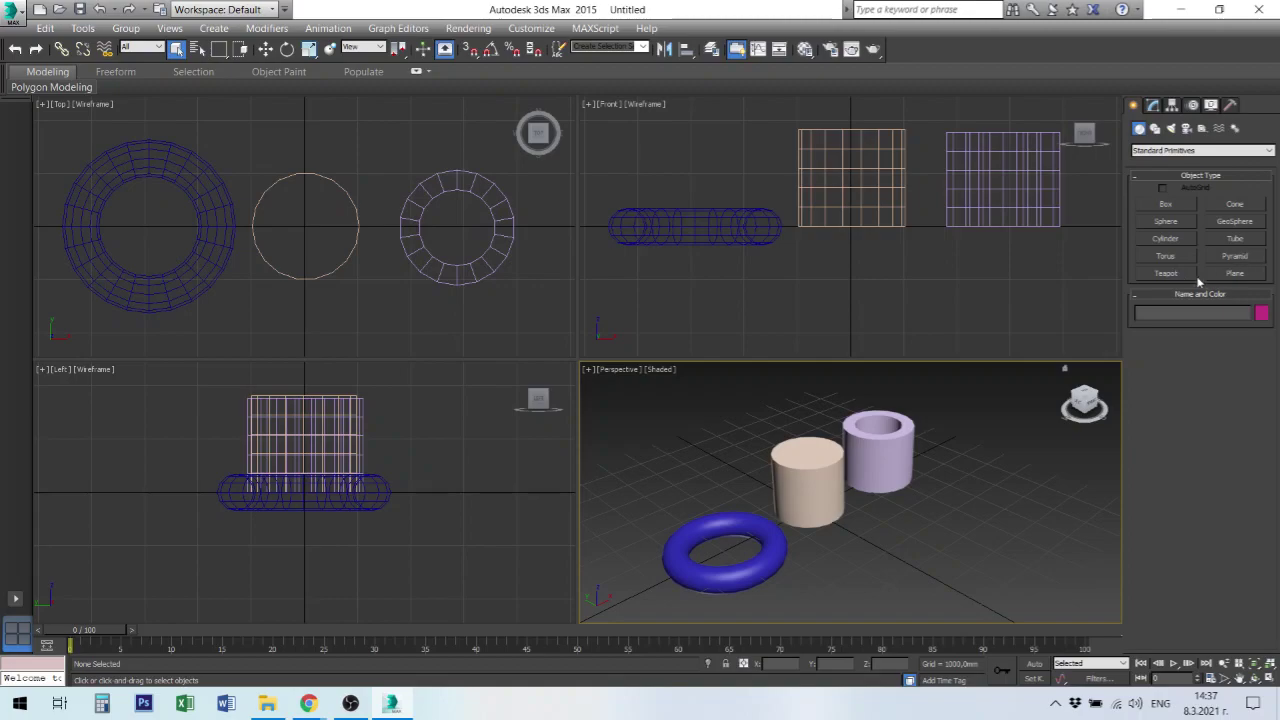
left_click(1238, 274)
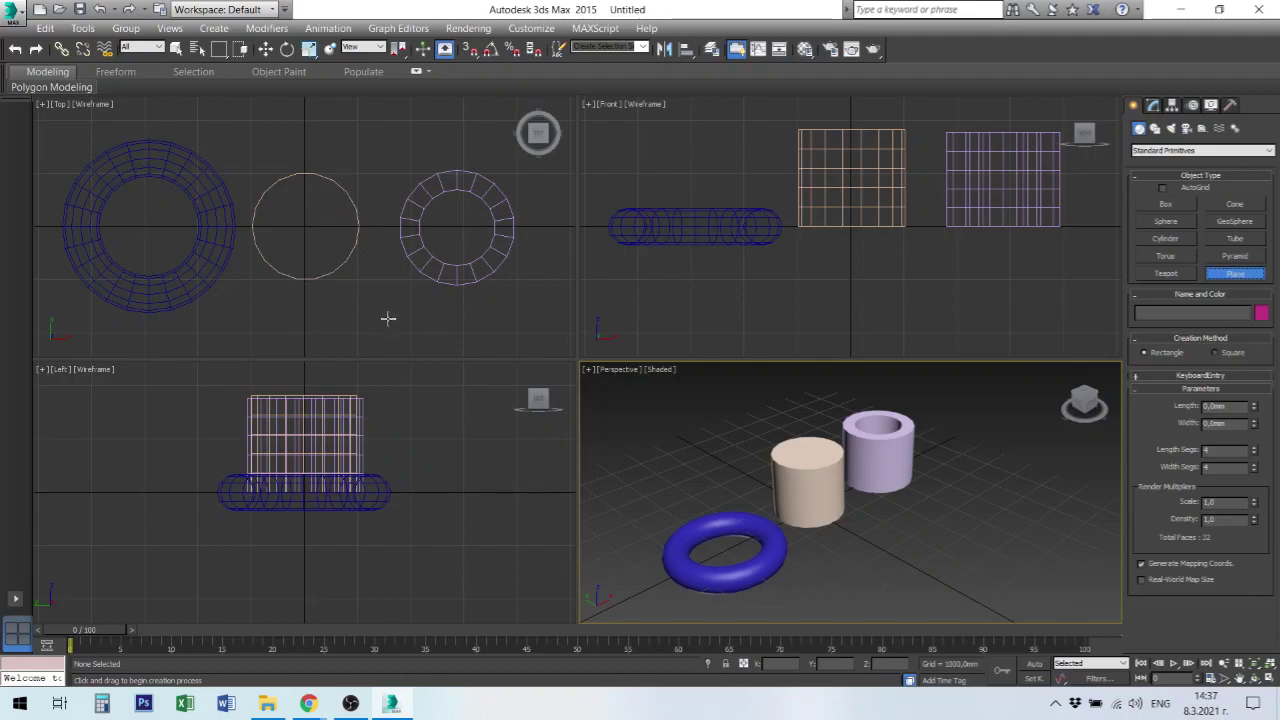
left_click_drag(258, 135, 531, 325)
left_click(908, 510)
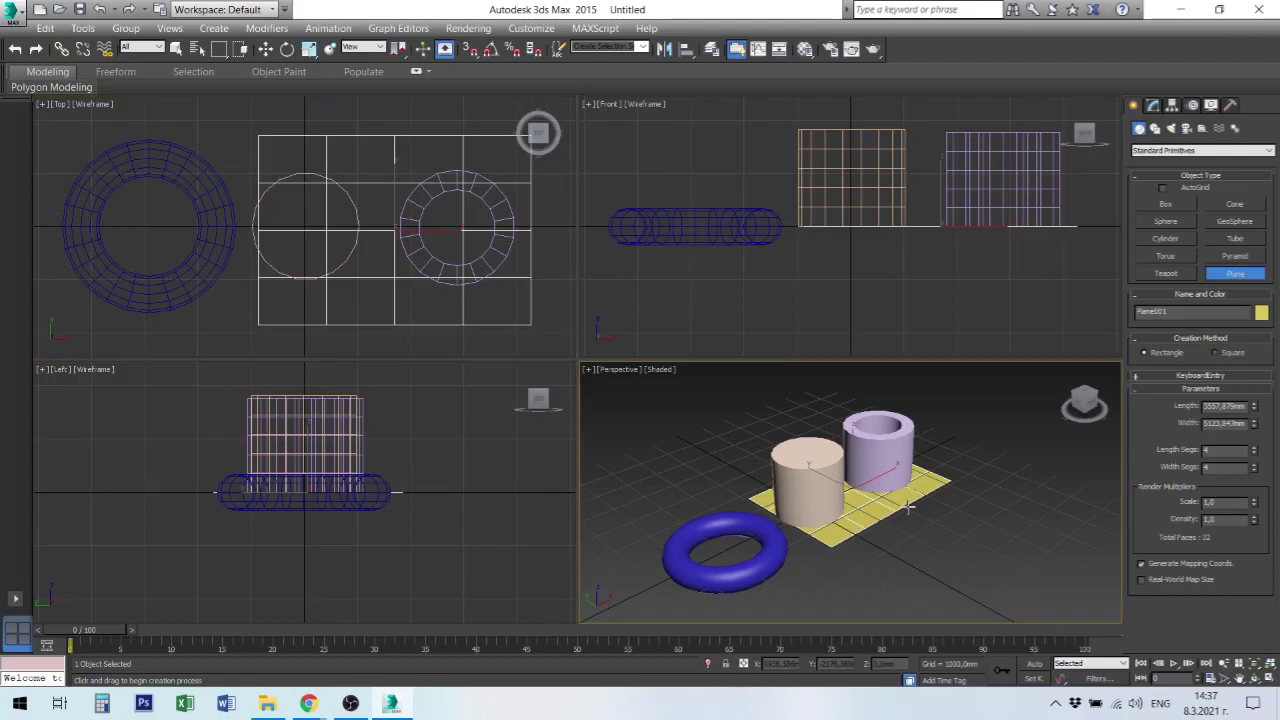
right_click(938, 490)
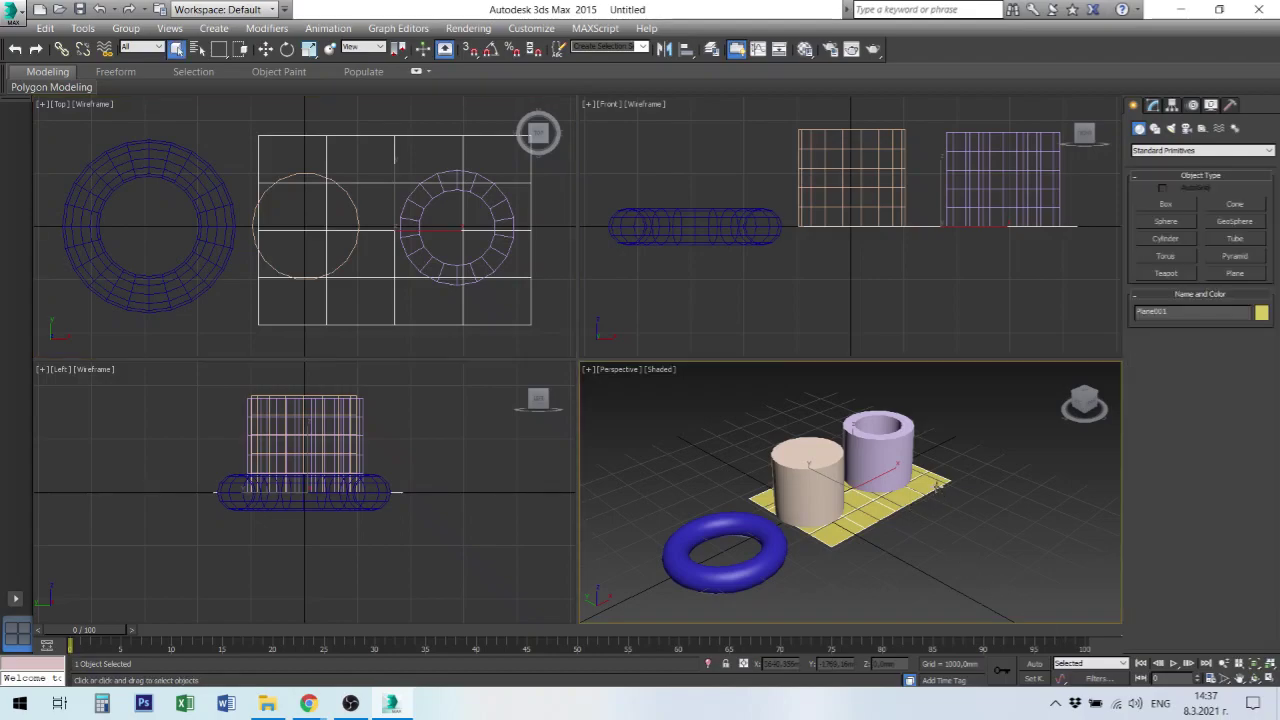
Lower the plane beneath the cylinder and tube to Z about -613 mm and examine it from above and below.
right_click(868, 512)
left_click(904, 529)
left_click_drag(852, 455, 853, 477)
middle_click_drag(926, 562, 905, 517, "alt")
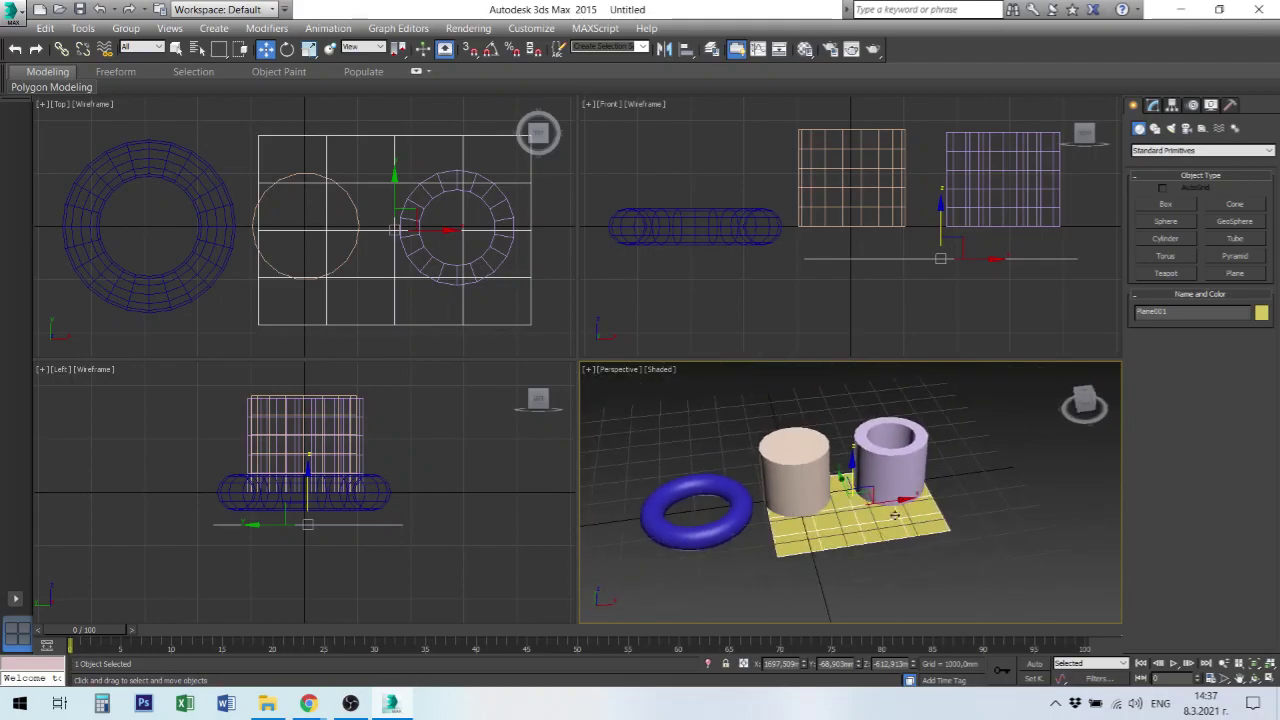
middle_click_drag(899, 521, 985, 467, "alt")
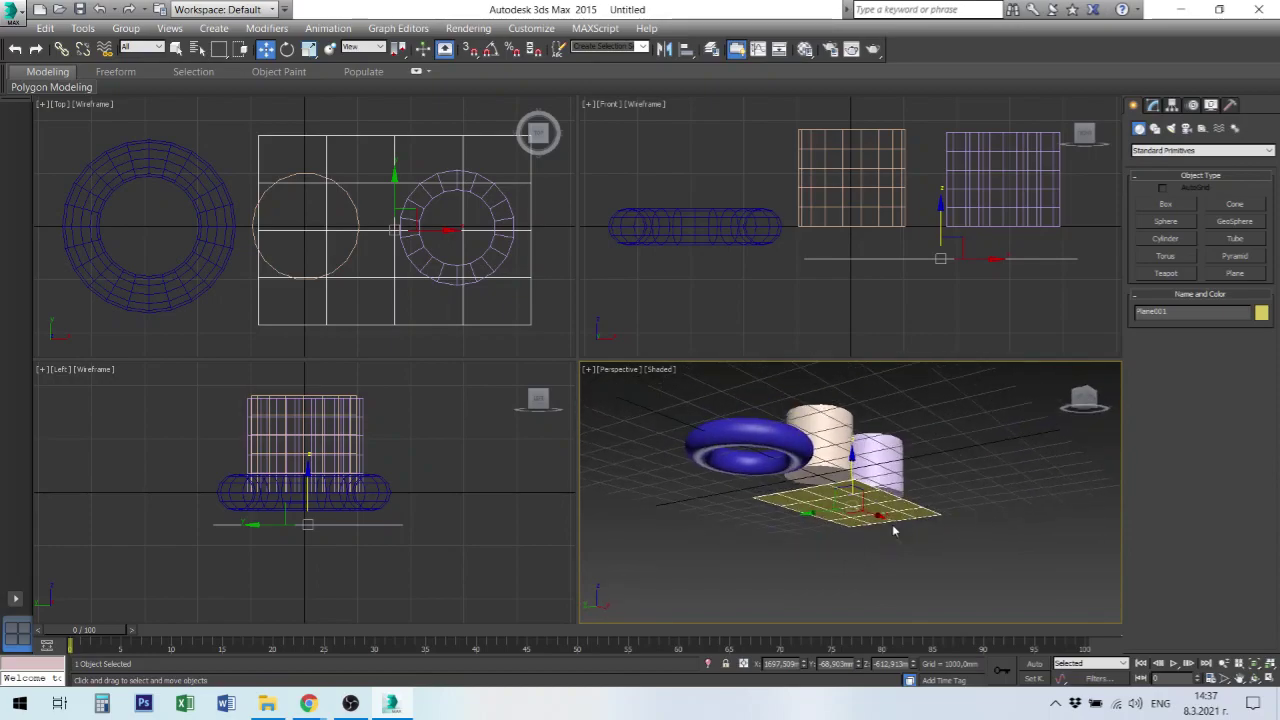
middle_click_drag(878, 514, 931, 547, "alt")
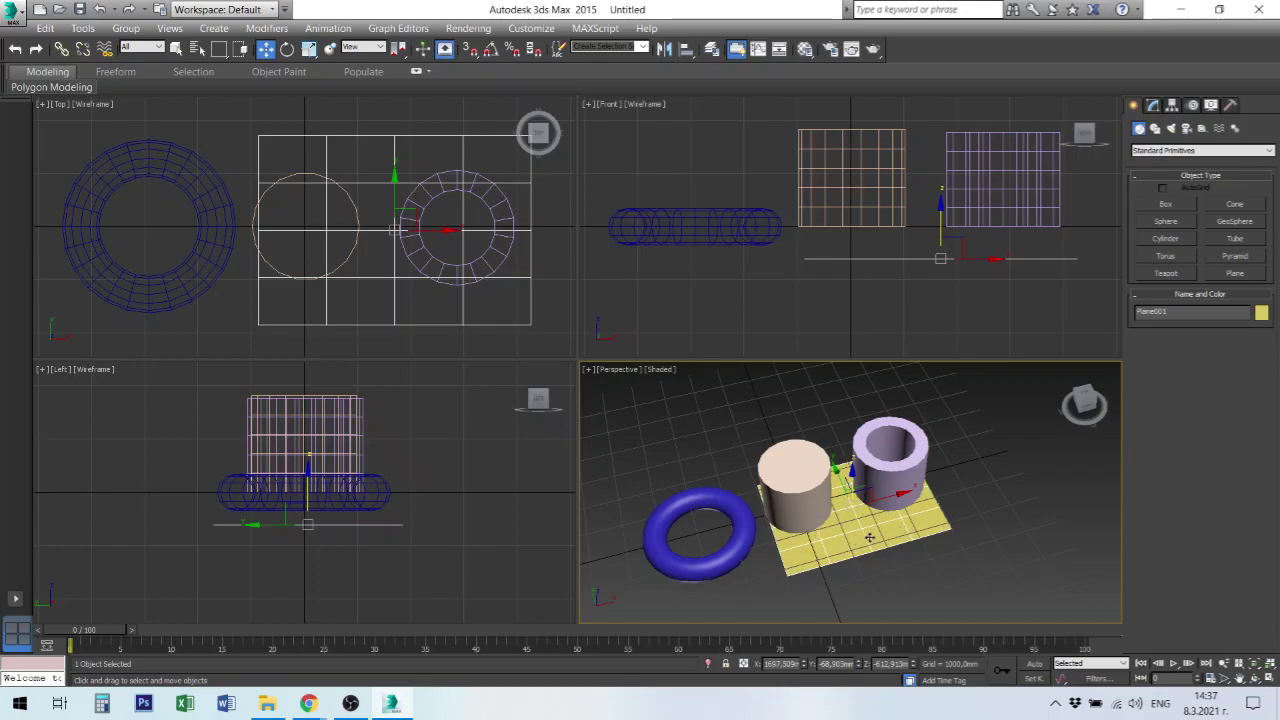
middle_click_drag(875, 565, 851, 406, "alt")
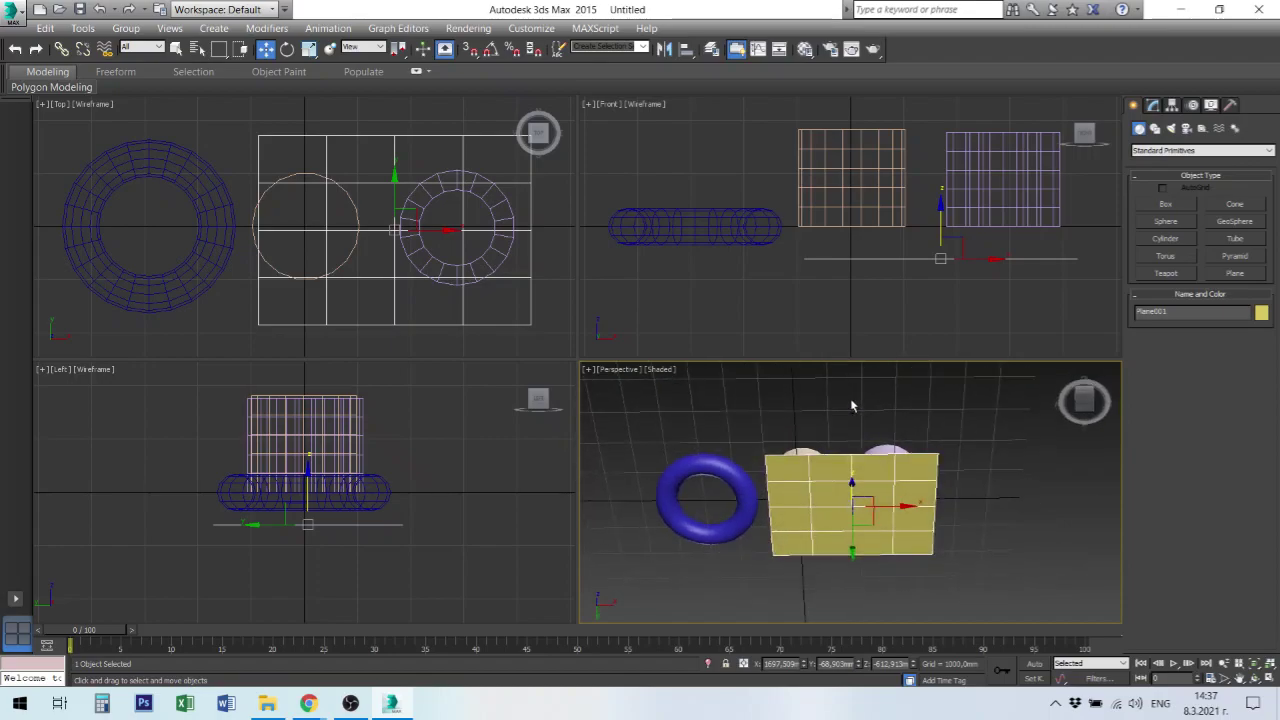
middle_click_drag(852, 530, 866, 556, "alt")
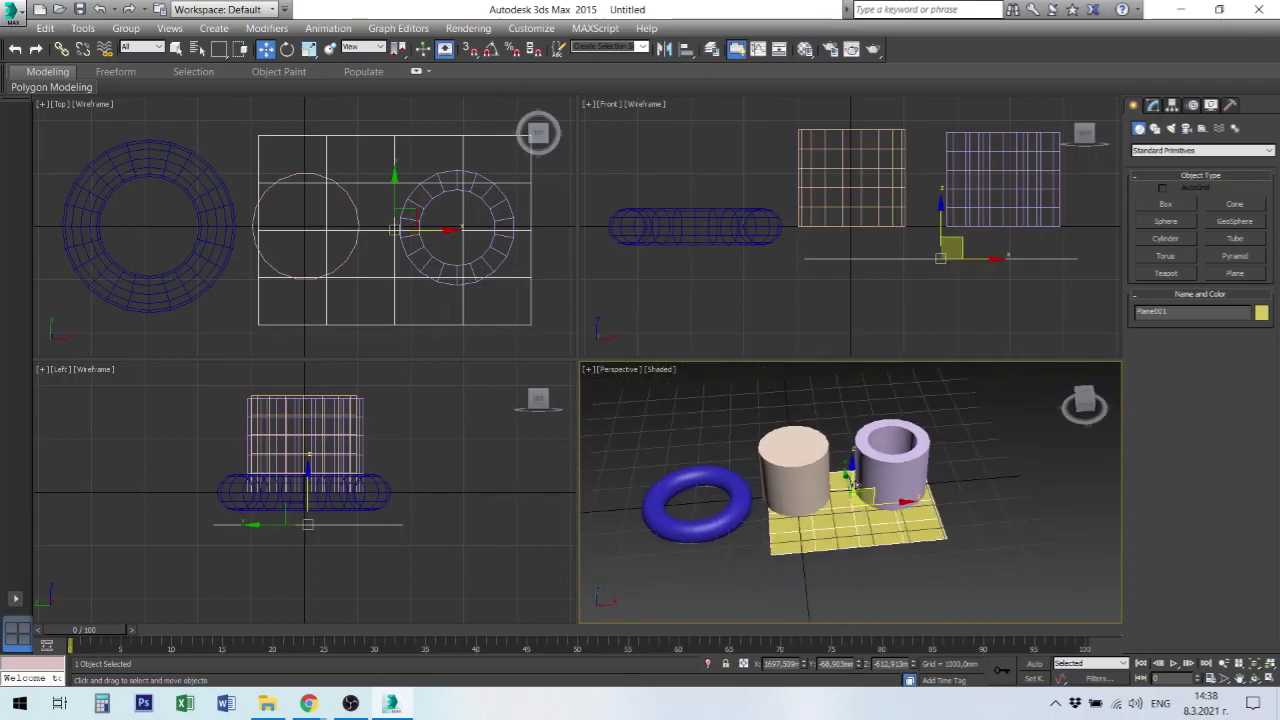
Shift the plane to X about 1440 mm and place it below the cylinder and tube at Z about -775 mm.
left_click_drag(848, 478, 873, 520)
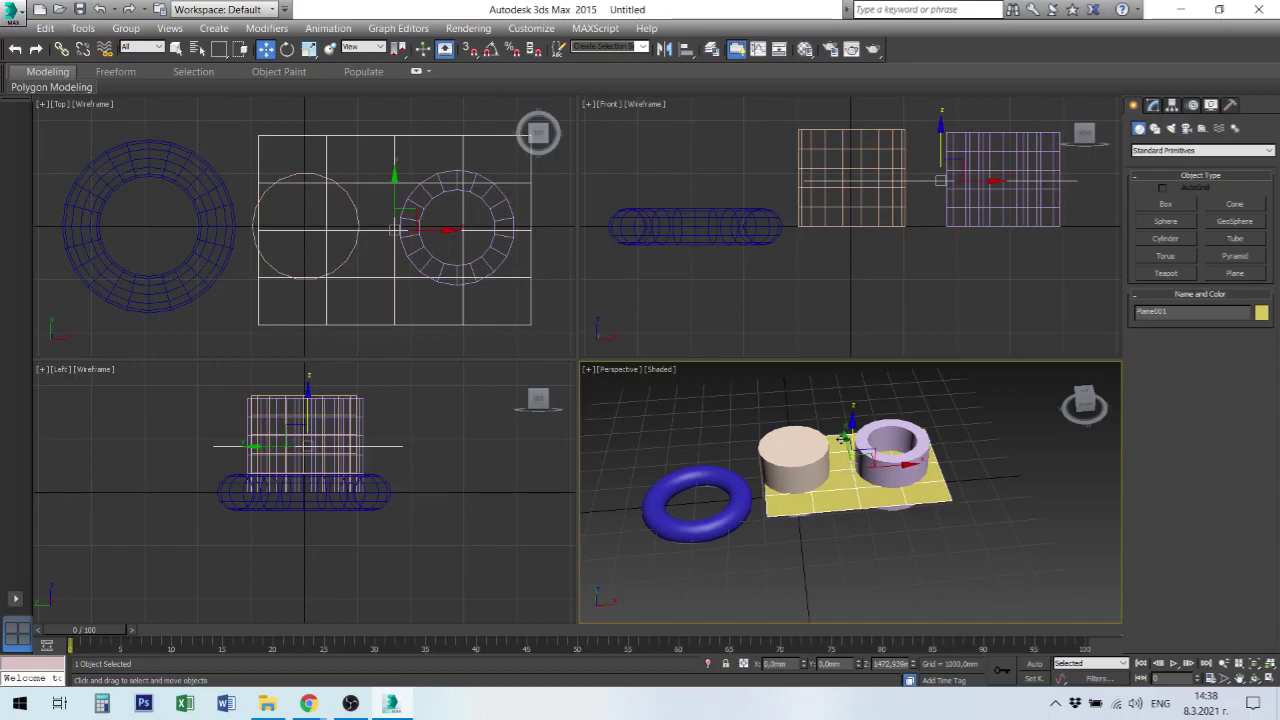
left_click_drag(880, 472, 892, 495)
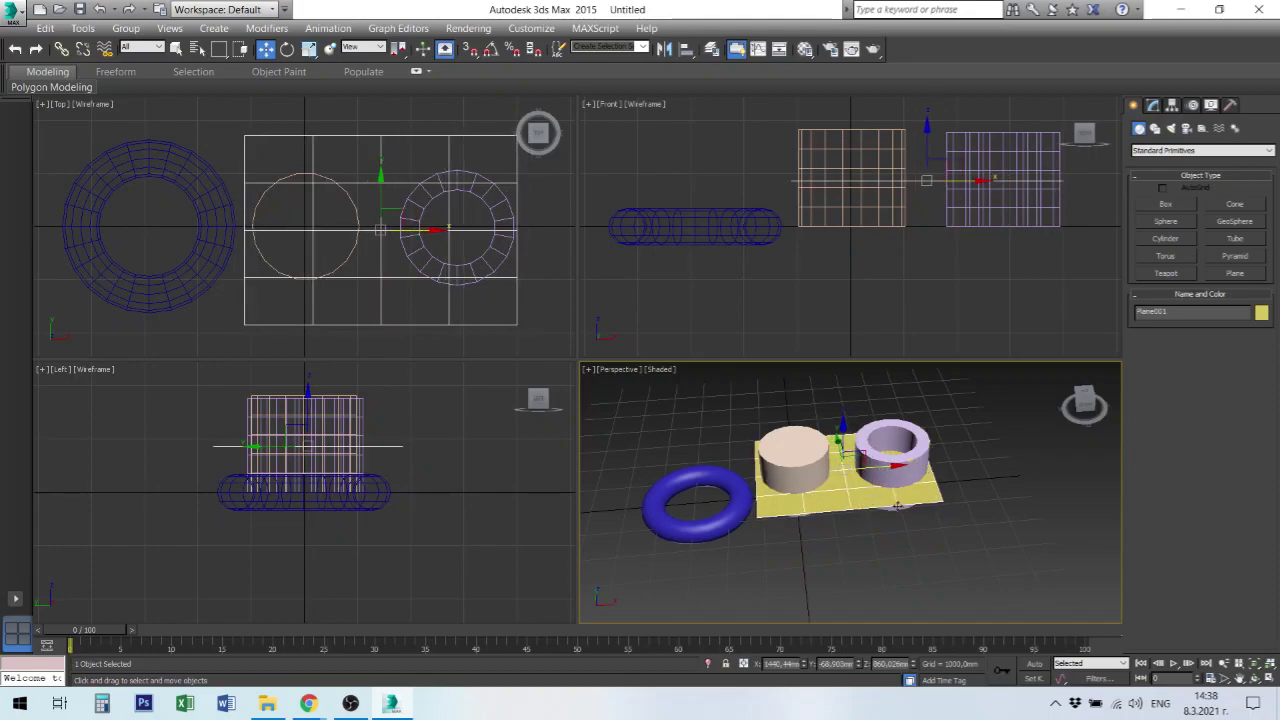
middle_click_drag(944, 594, 963, 549, "alt")
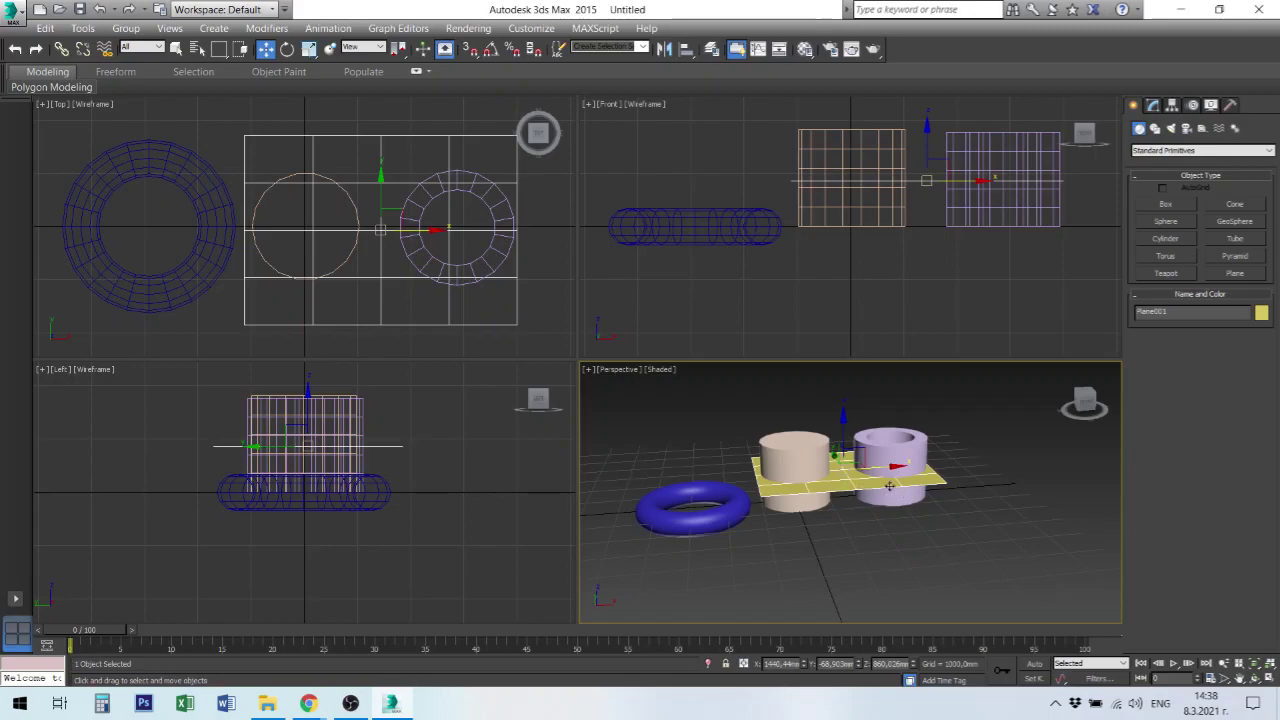
middle_click_drag(912, 500, 928, 536, "alt")
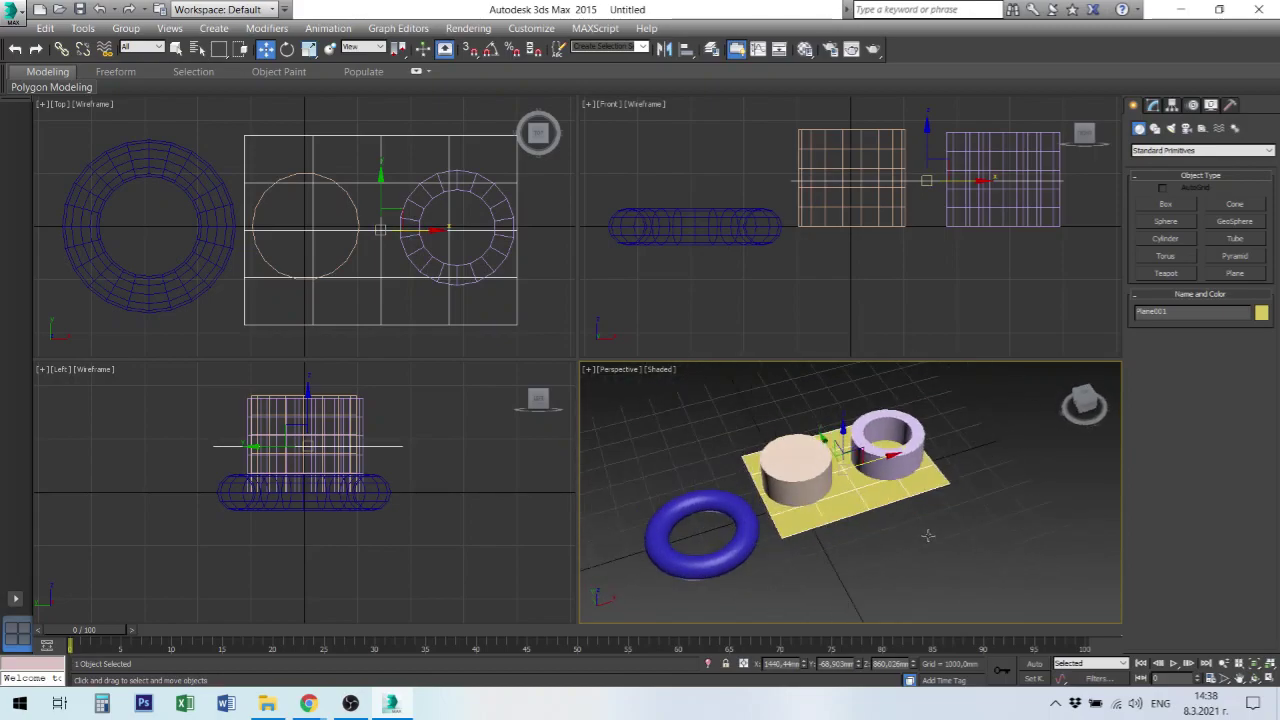
left_click_drag(843, 428, 850, 465)
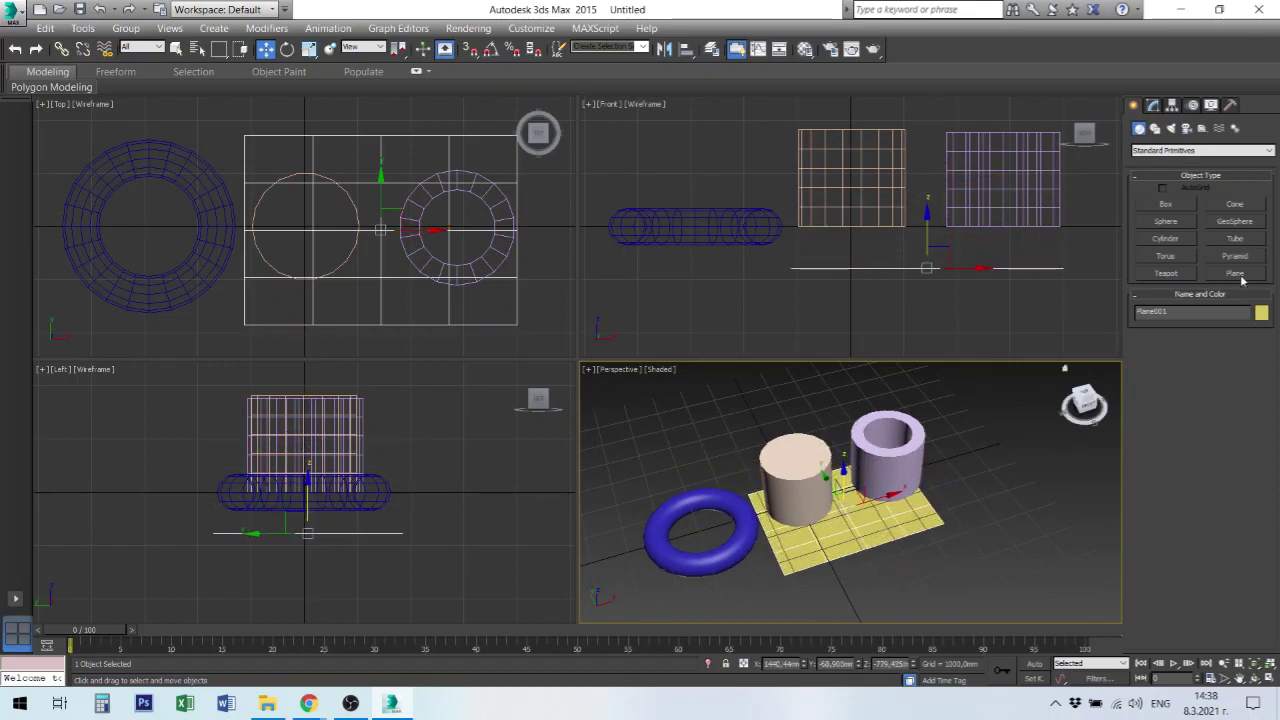
Switch the object category to Extended Primitives and create a Tetra hedra in the Left view, on the cylinder's negative Y side.
left_click(1236, 152)
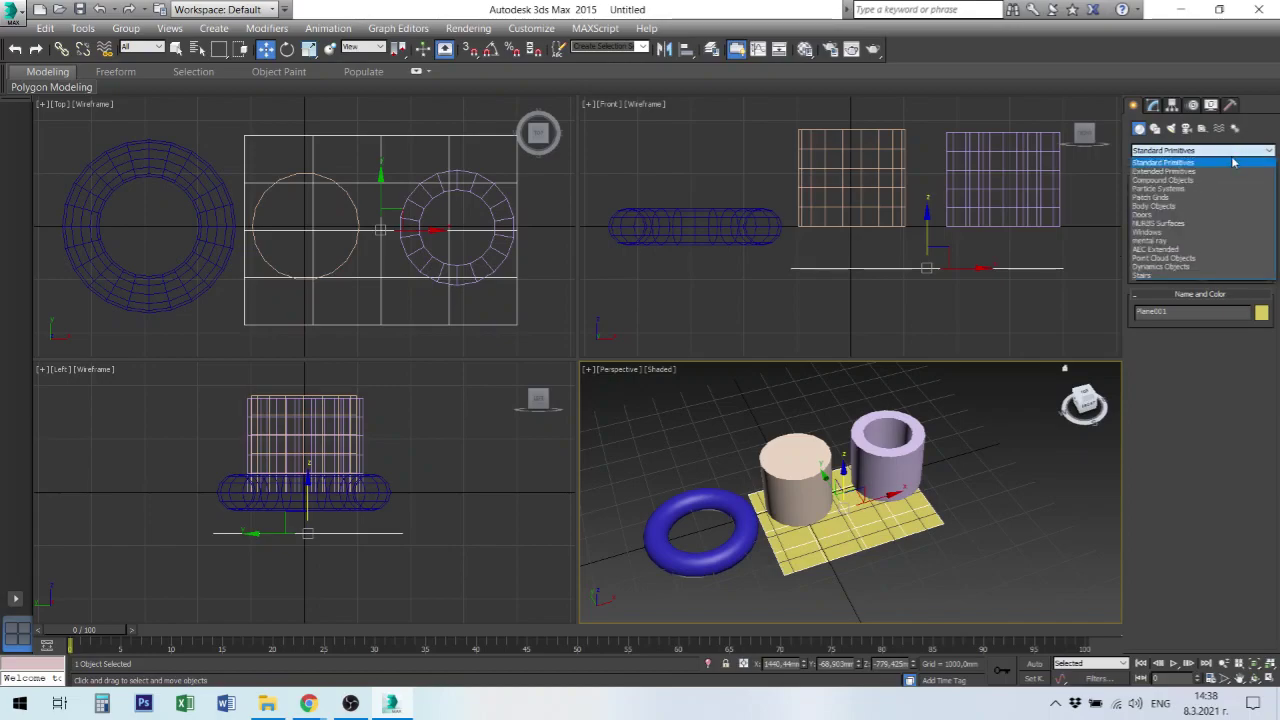
left_click(1222, 172)
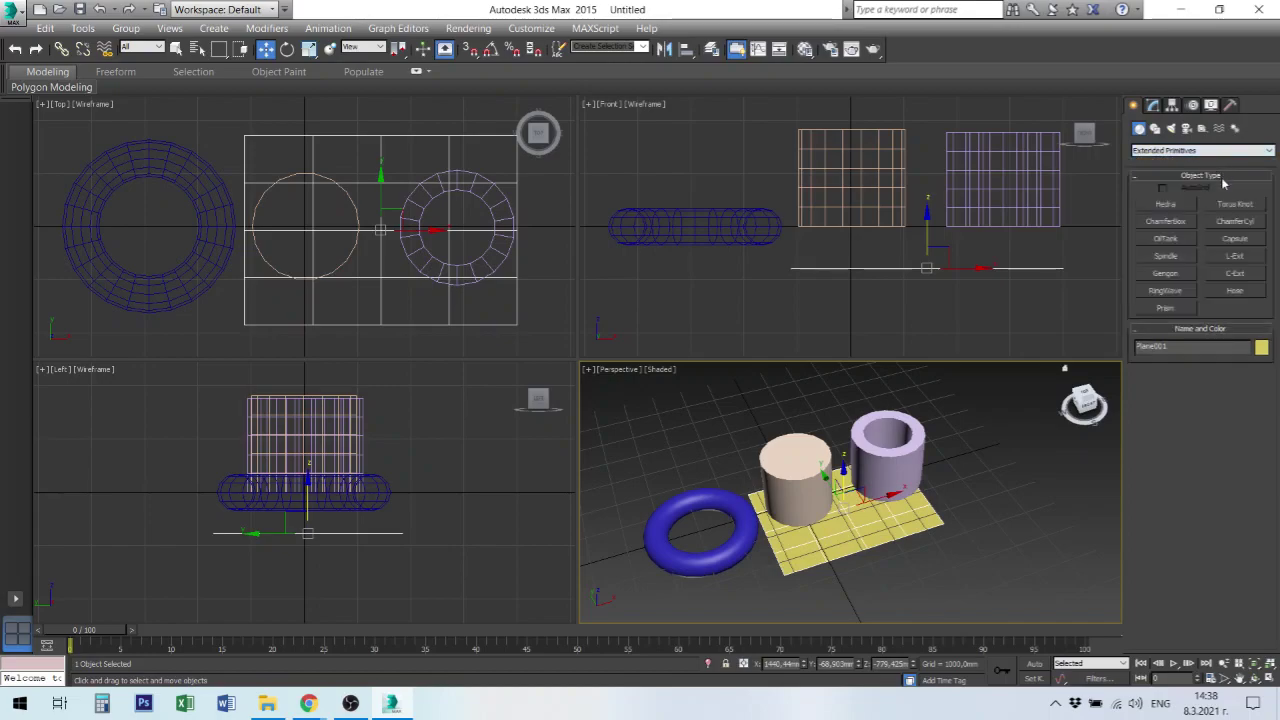
left_click(1170, 205)
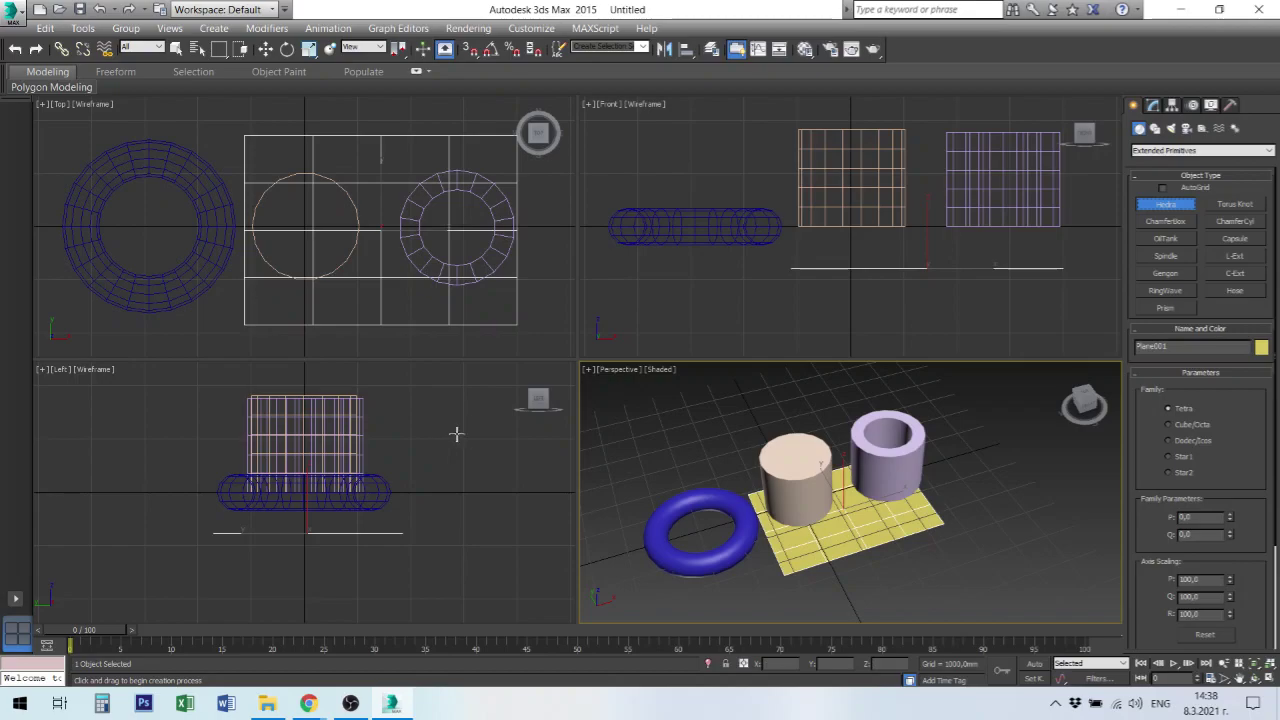
left_click_drag(466, 430, 512, 480)
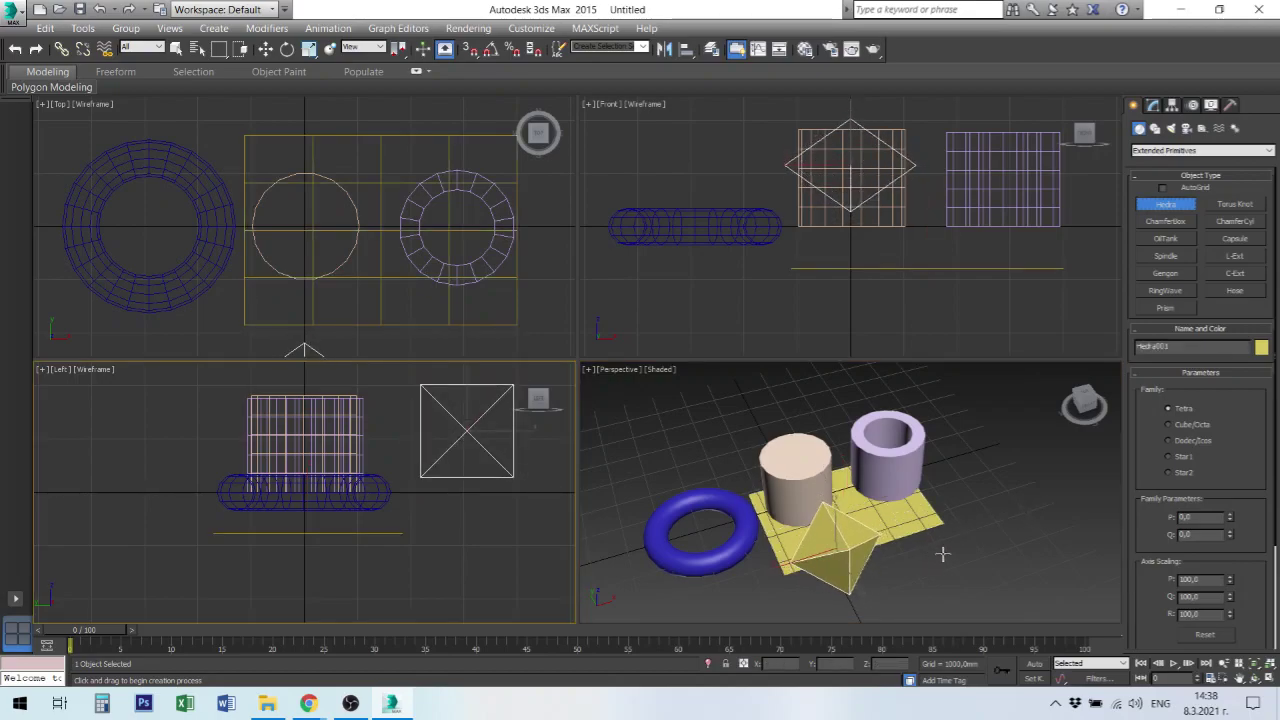
middle_click_drag(944, 552, 998, 497, "alt")
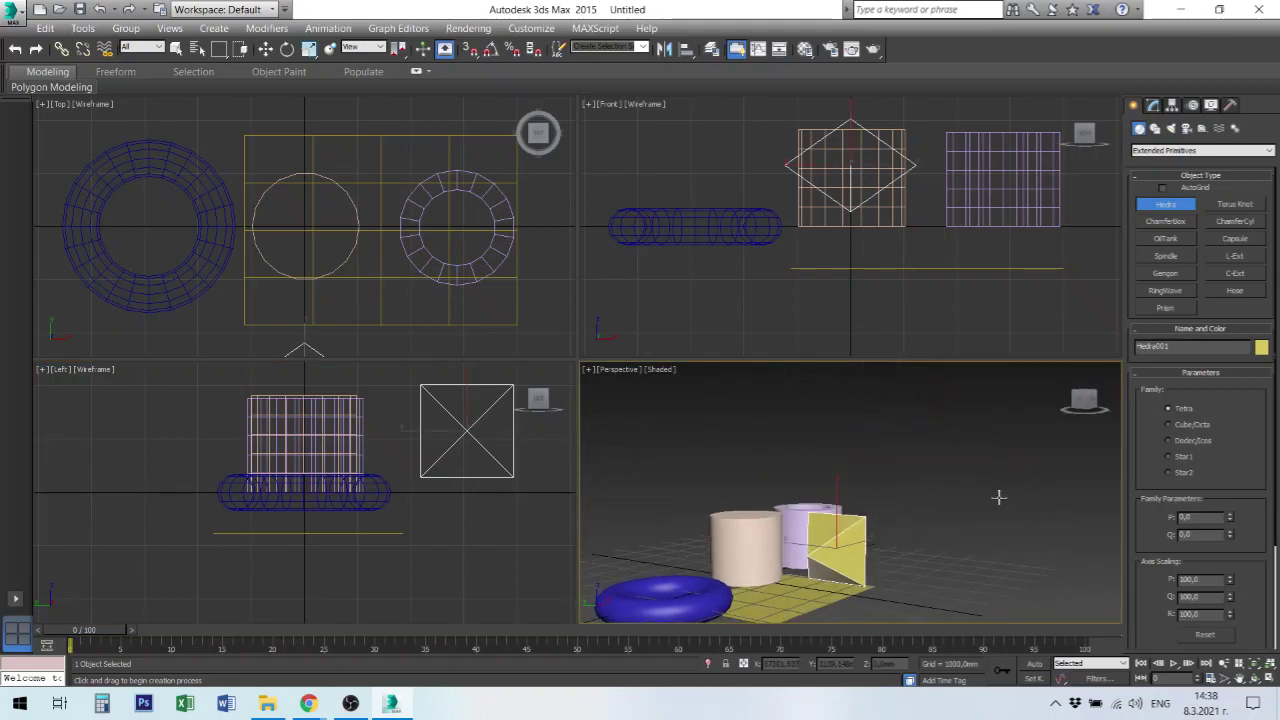
Set the hedra's family to Dodec/Icos and activate the Move tool for it.
left_click(1169, 425)
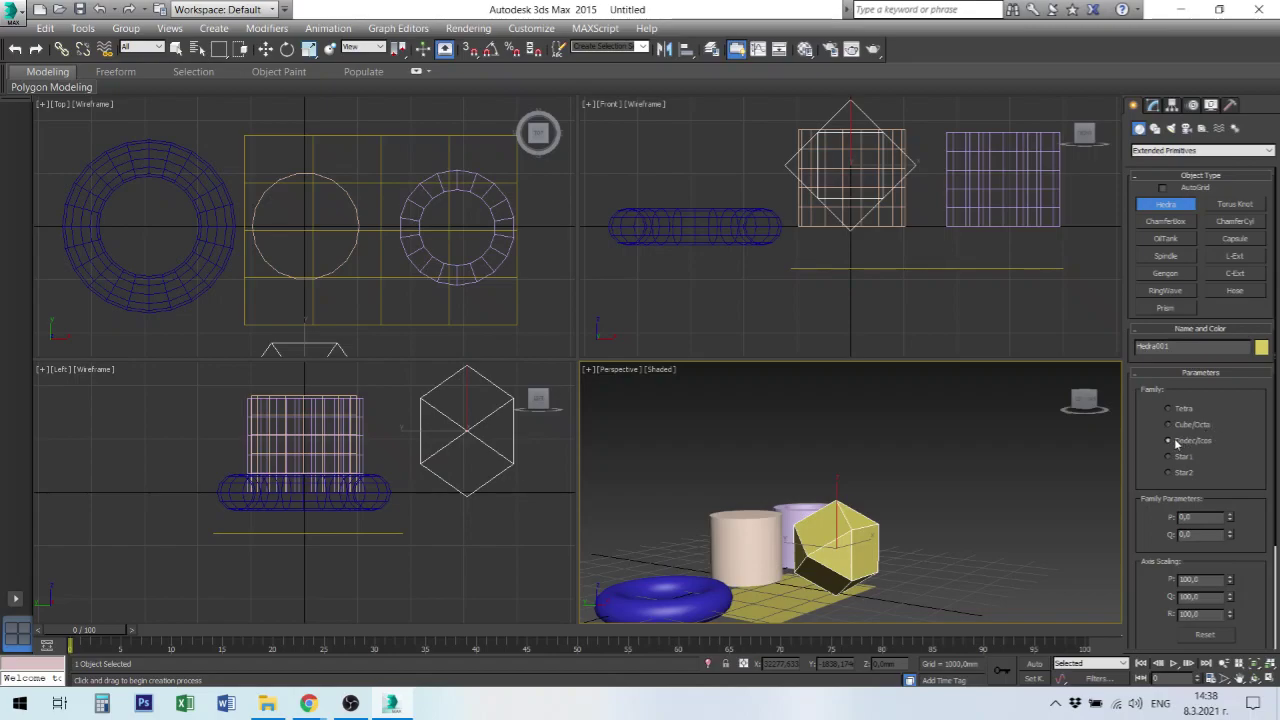
left_click(1169, 441)
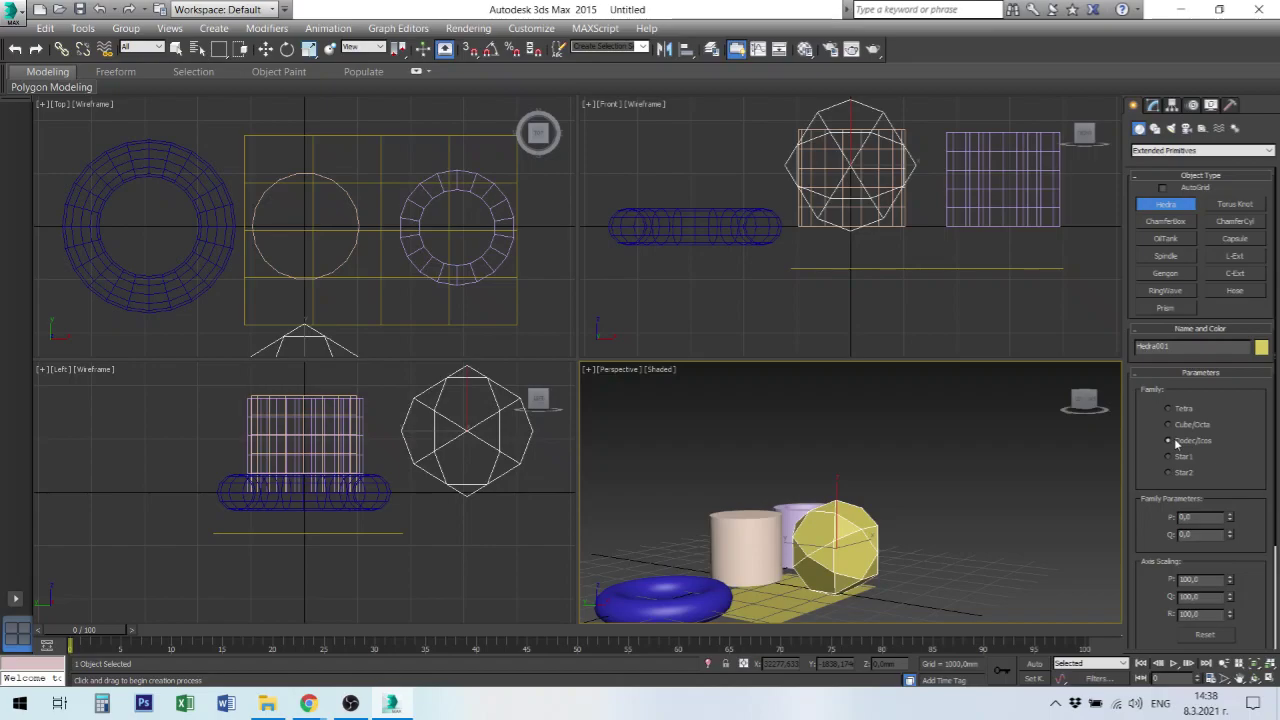
scroll(866, 548, "down", 3)
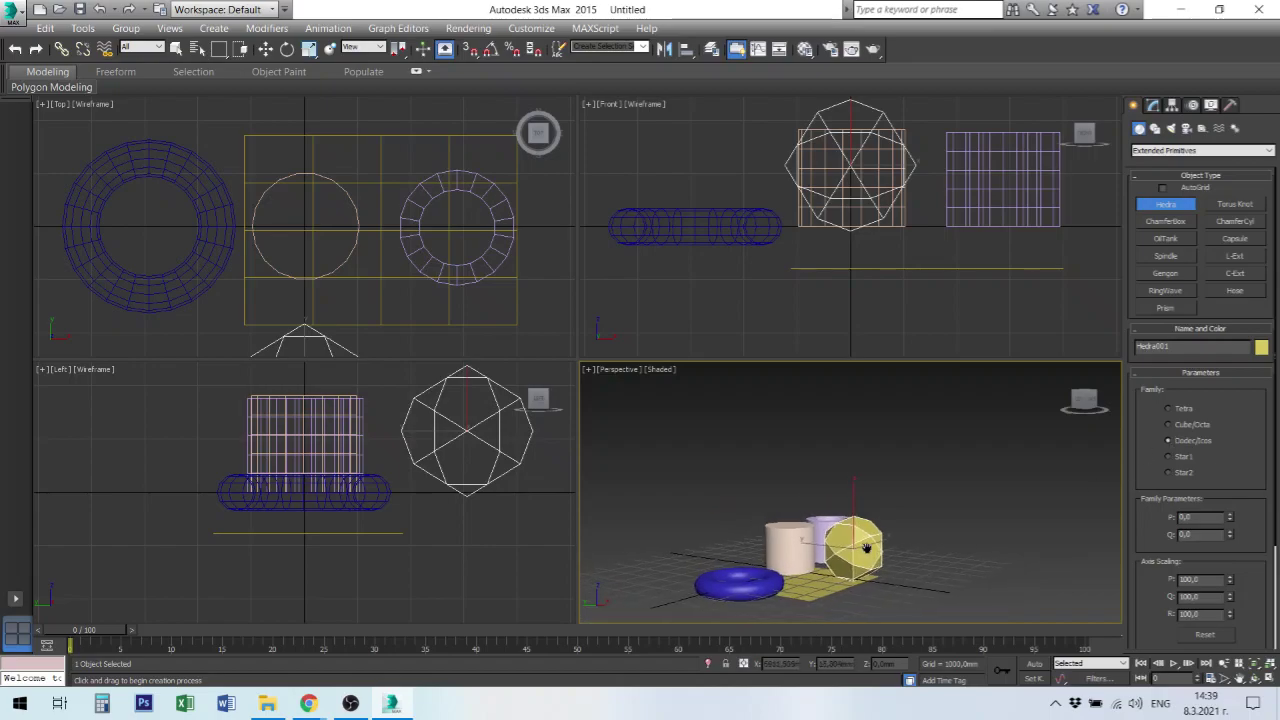
scroll(866, 548, "up", 4)
key("w")
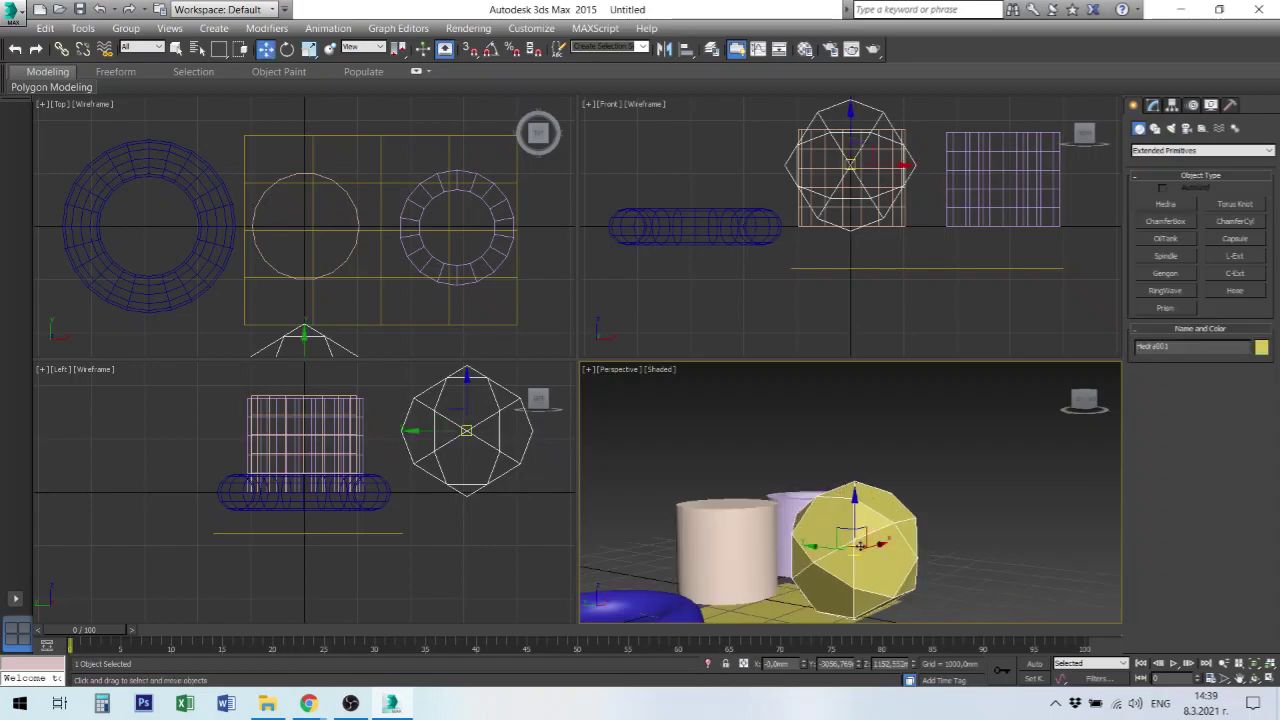
Move the hedra away from the cylinder and up, to Y about -4819 mm and Z about 2100 mm.
left_click_drag(833, 546, 928, 556)
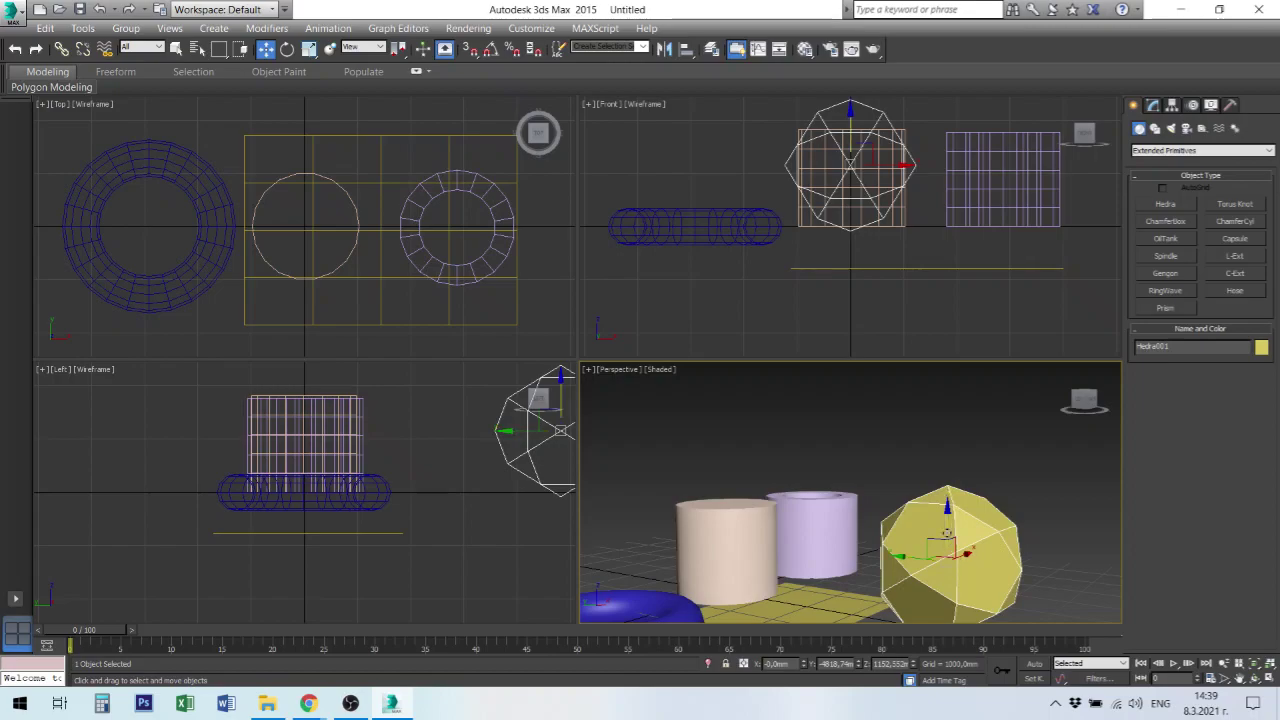
left_click_drag(944, 518, 958, 461)
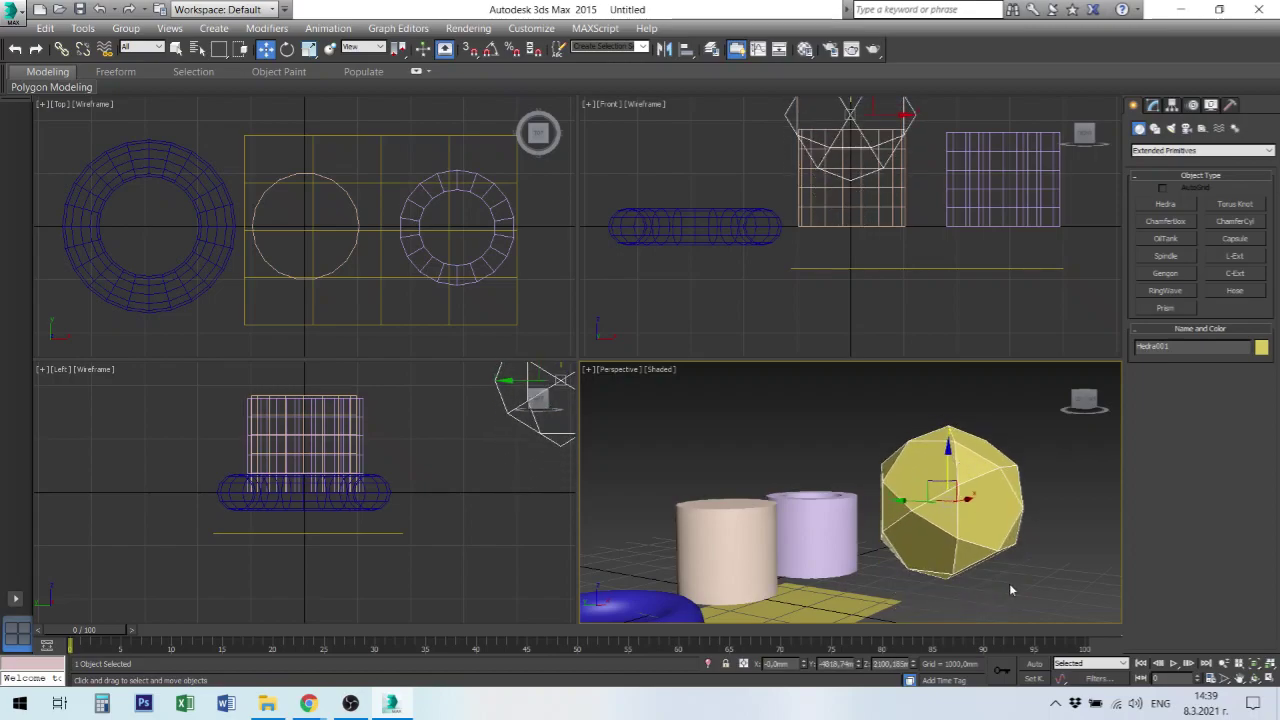
mouse_move(1009, 582)
middle_mouse_down("alt")
mouse_move(1076, 597)
mouse_move(1046, 620)
mouse_move(1006, 620)
middle_mouse_up("alt")
Open the hedra's parameters and try the Star1, Star2 and Cube/Octa families on it.
left_click(1152, 104)
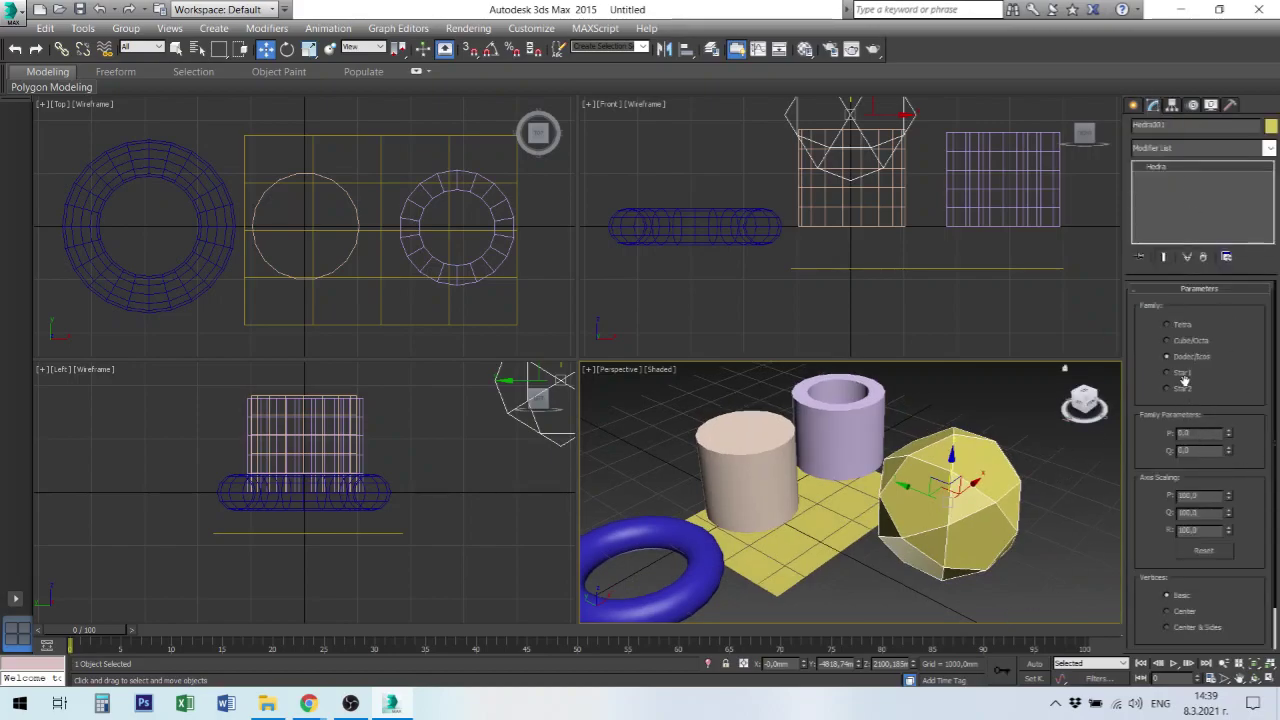
left_click(1168, 372)
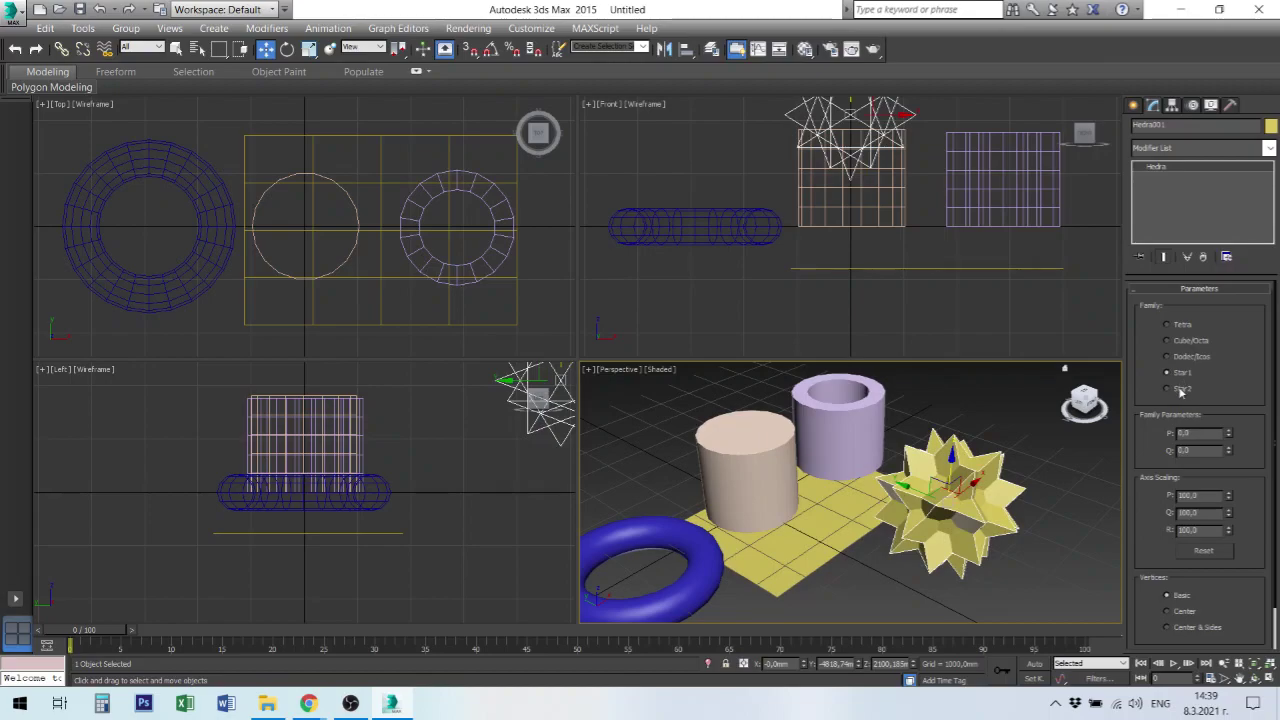
left_click(1180, 389)
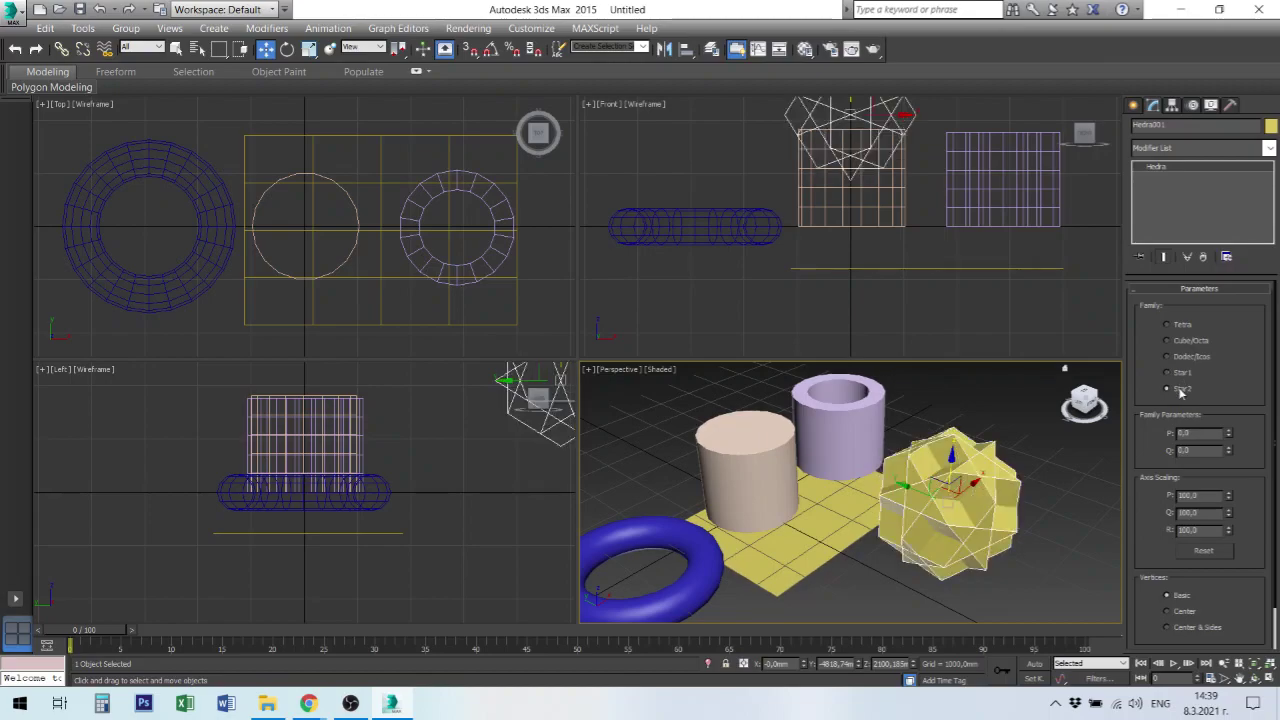
left_click(1044, 545)
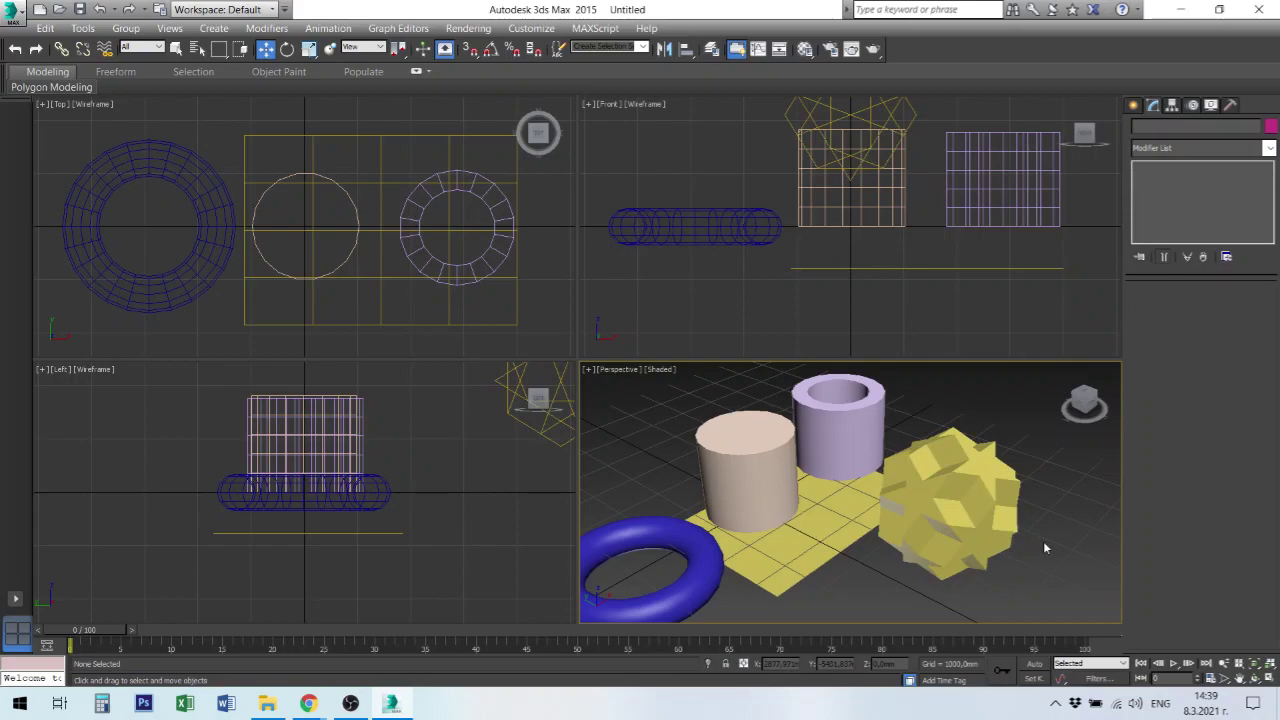
left_click(993, 490)
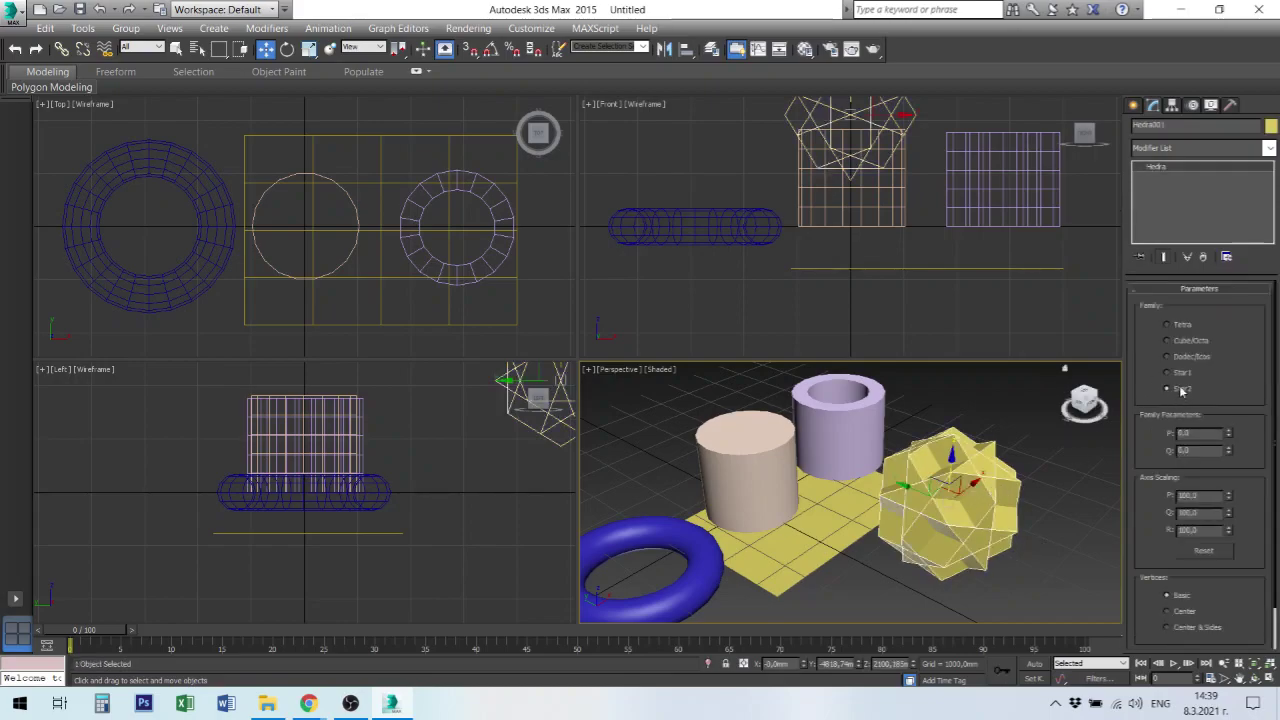
left_click(1188, 342)
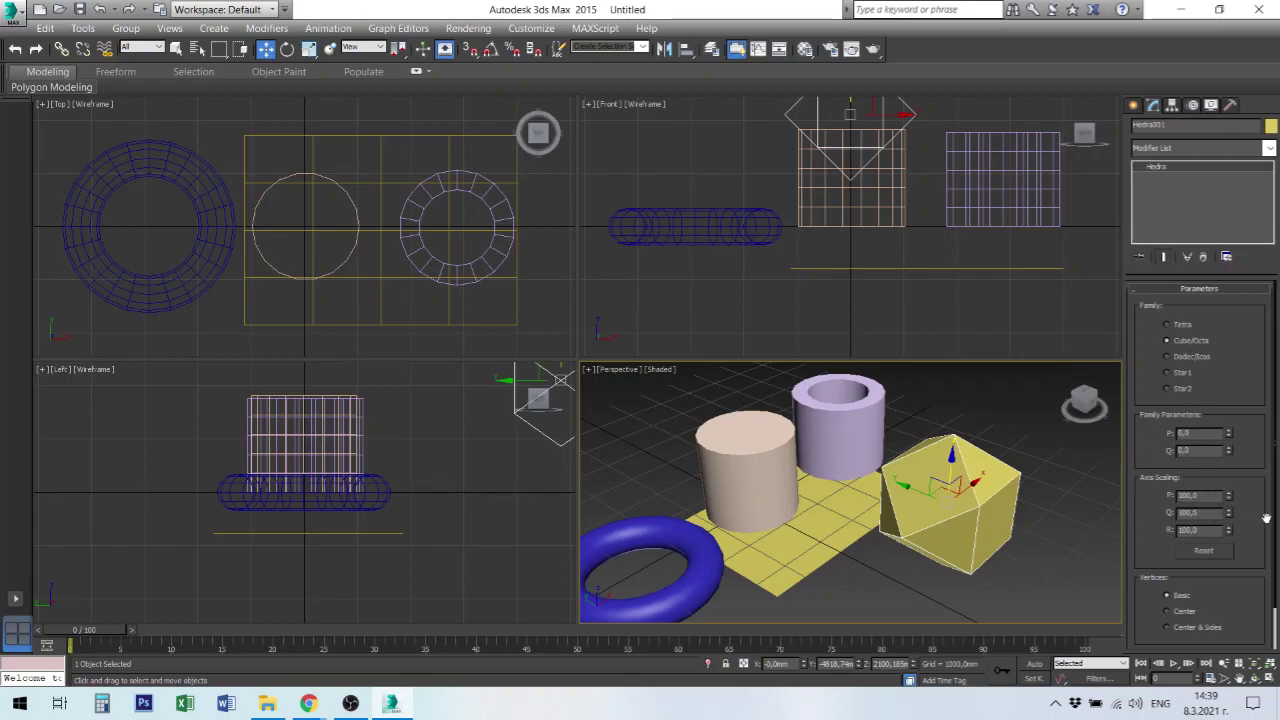
Set the hedra's radius to 1000 mm.
scroll(1261, 518, "down", 2)
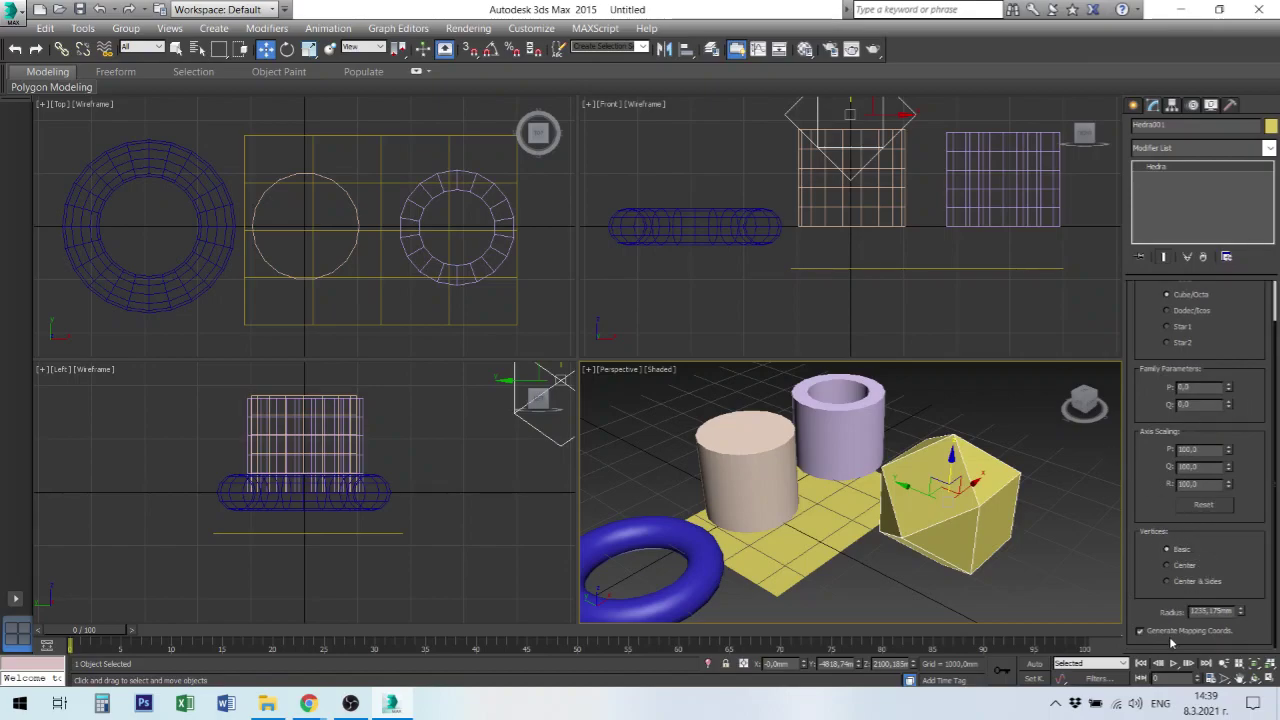
double_click(1212, 611)
type("2")
key("Return")
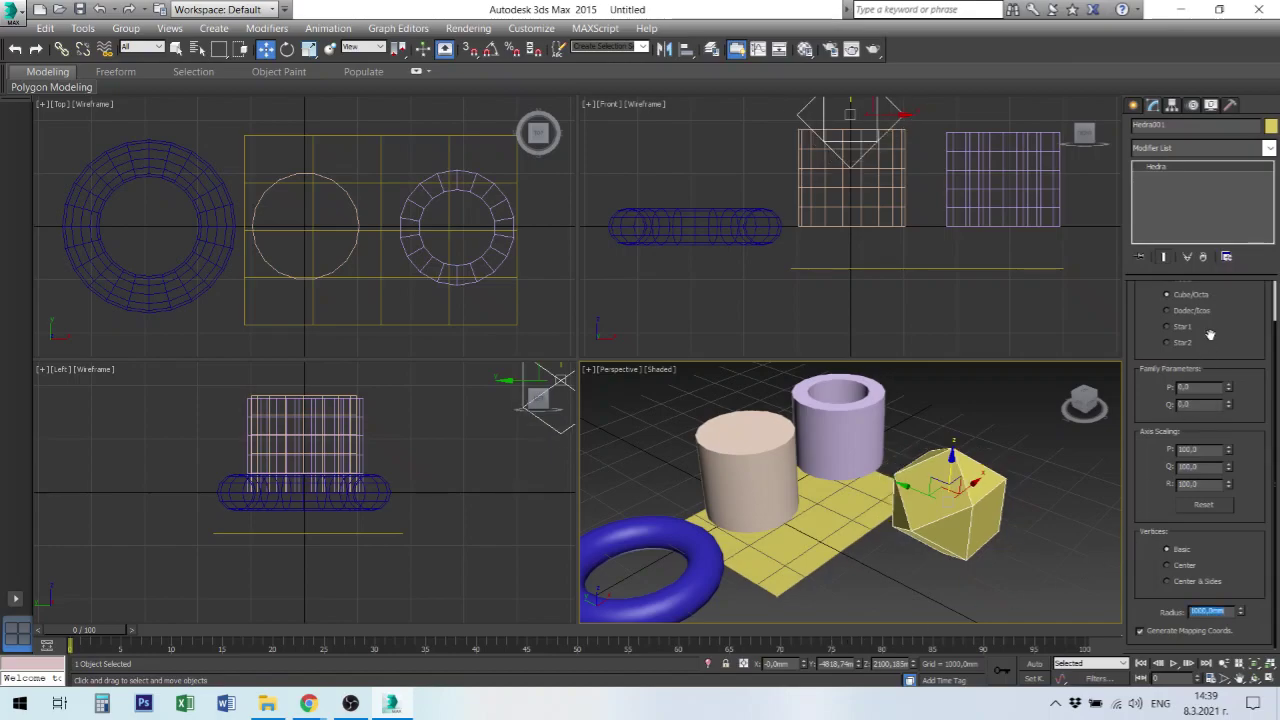
scroll(1208, 343, "up", 2)
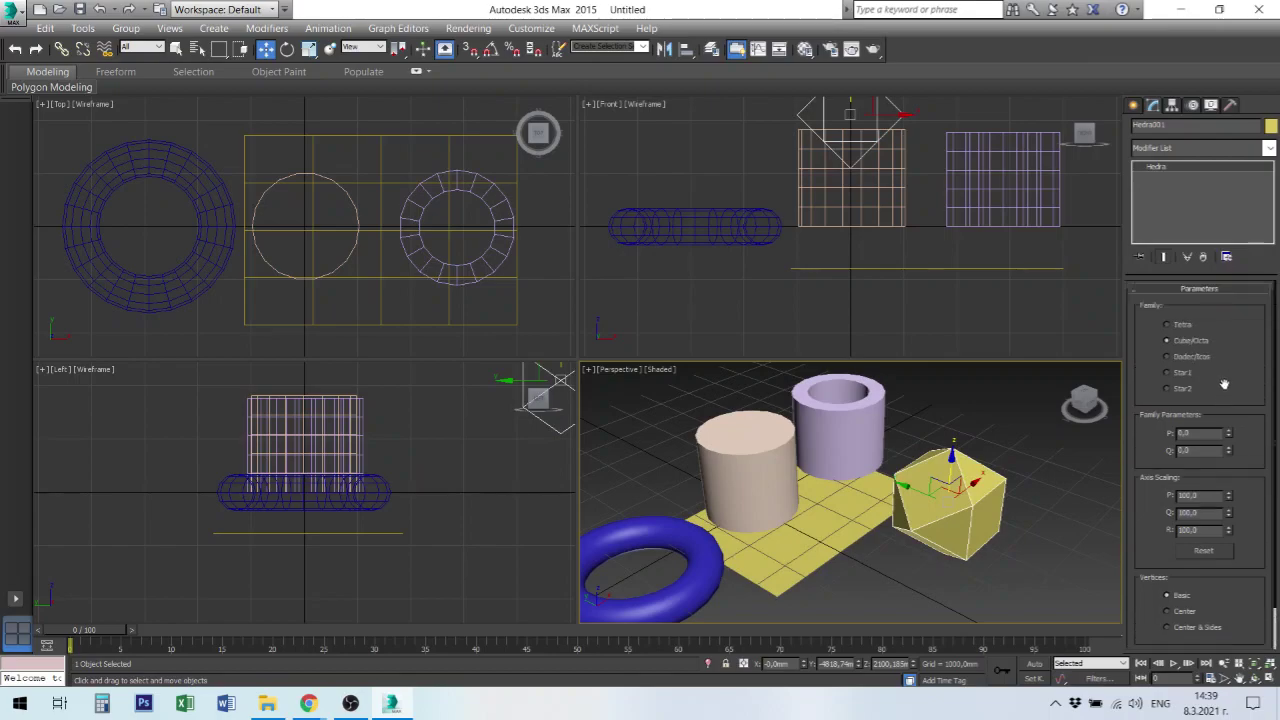
Cycle the hedra's family through Cube/Octa, Dodec/Icos, Star1 and Star2, finishing on Tetra.
left_click(1186, 327)
left_click(1188, 341)
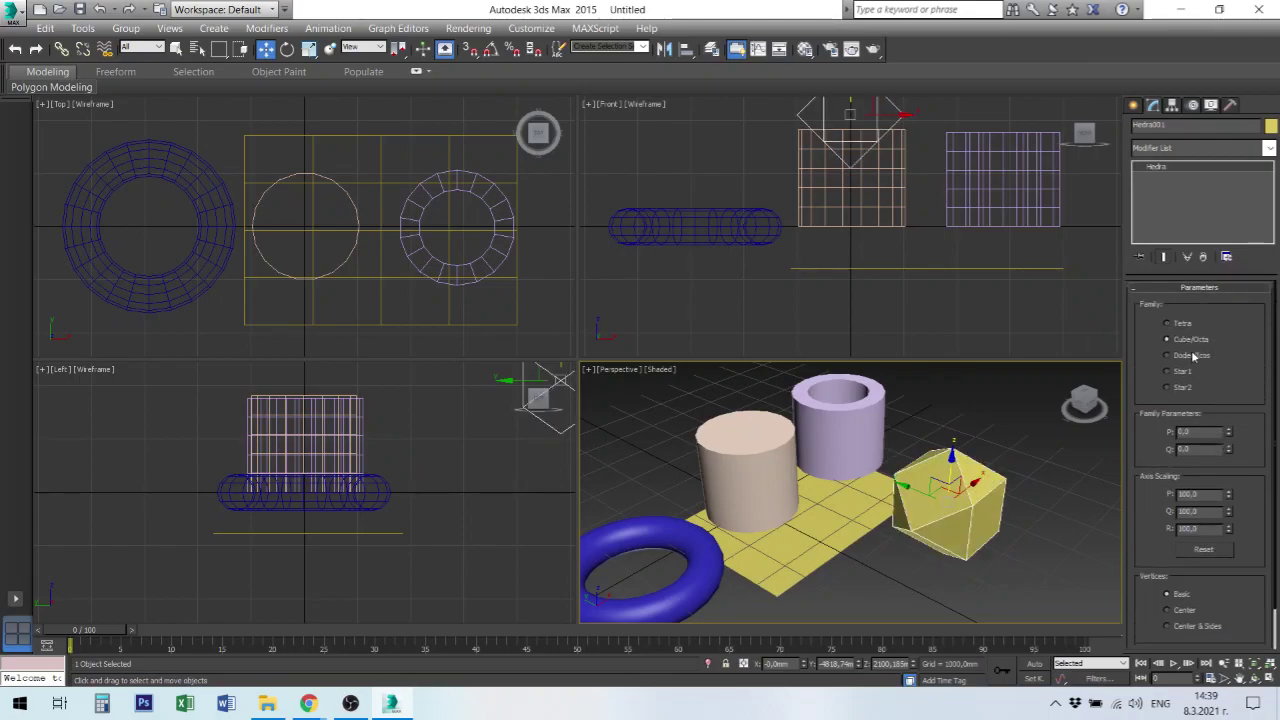
left_click(1190, 356)
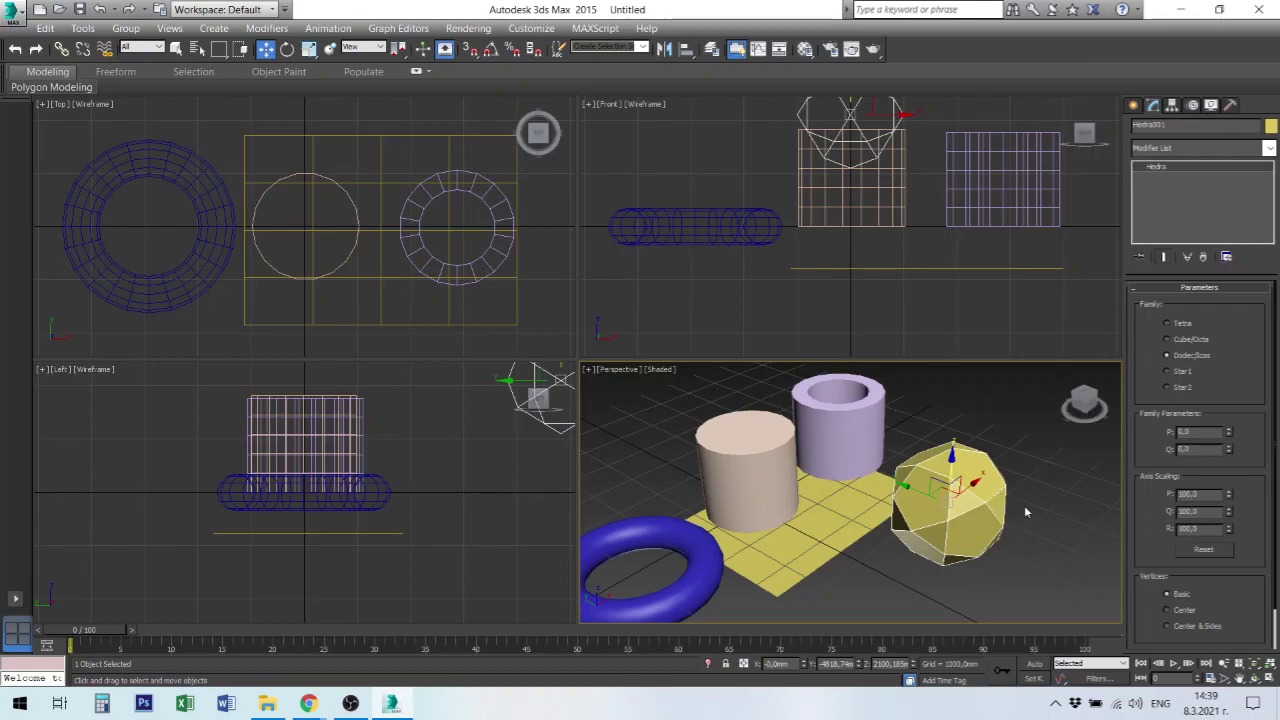
left_click(1181, 374)
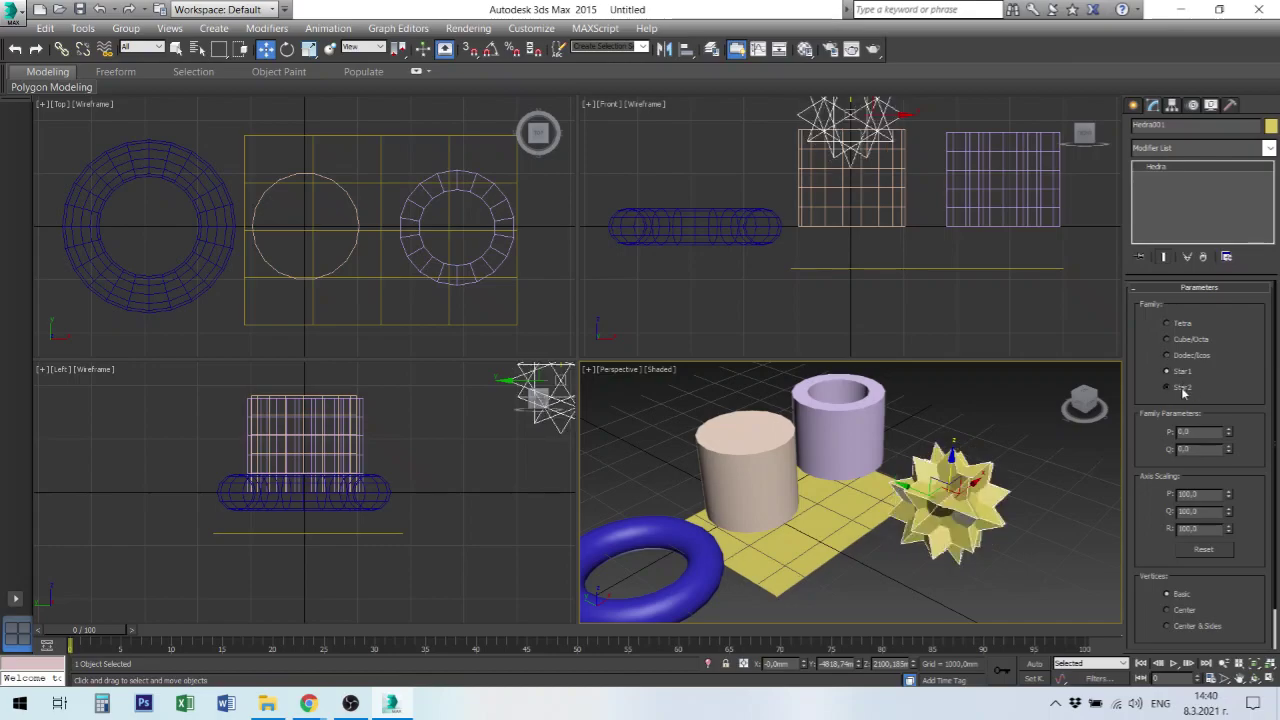
left_click(1182, 390)
left_click(1187, 332)
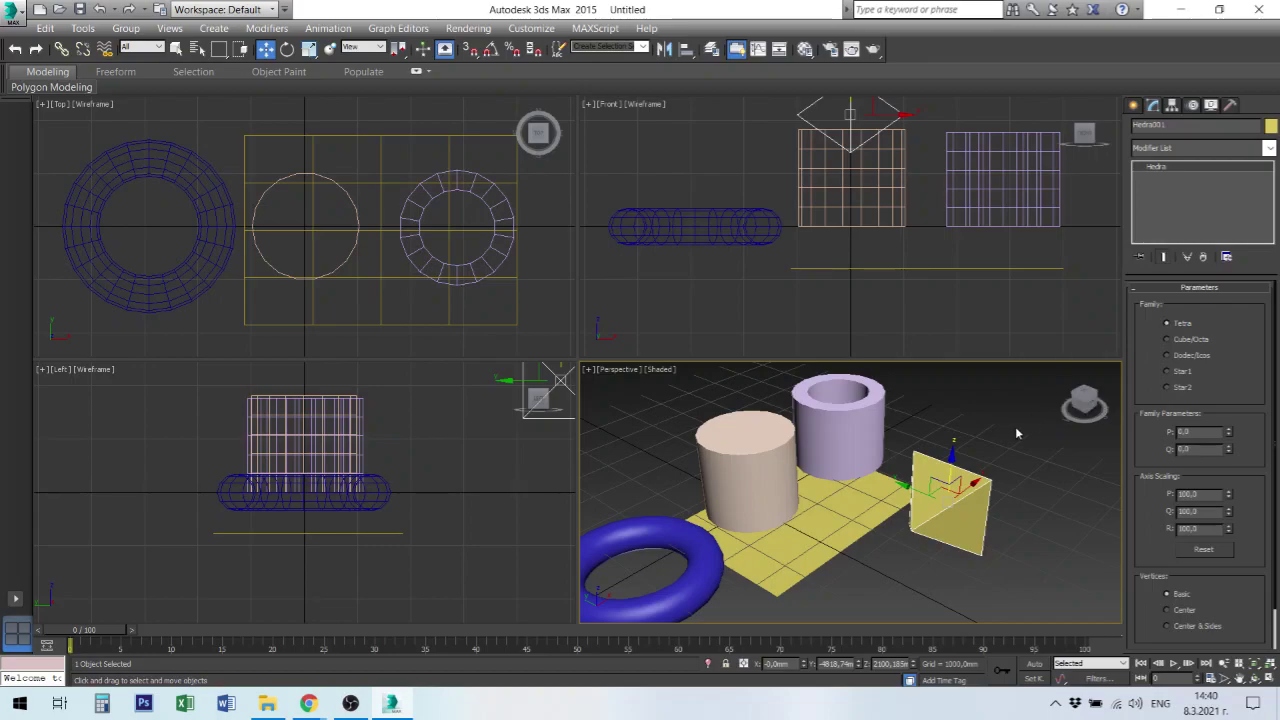
Create a torus knot beside the tube in the Top view, radius about 1950 mm and cross-section radius about 279 mm, with the Knot base curve.
left_click(1136, 110)
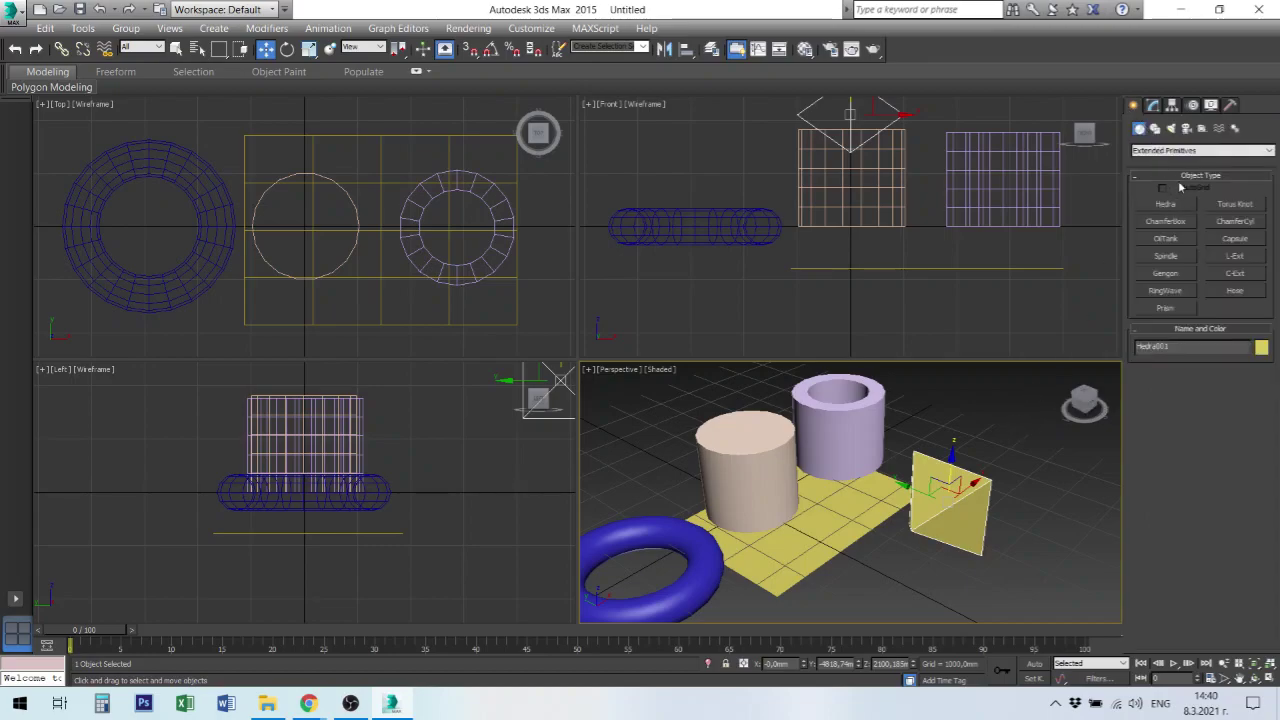
left_click(1236, 204)
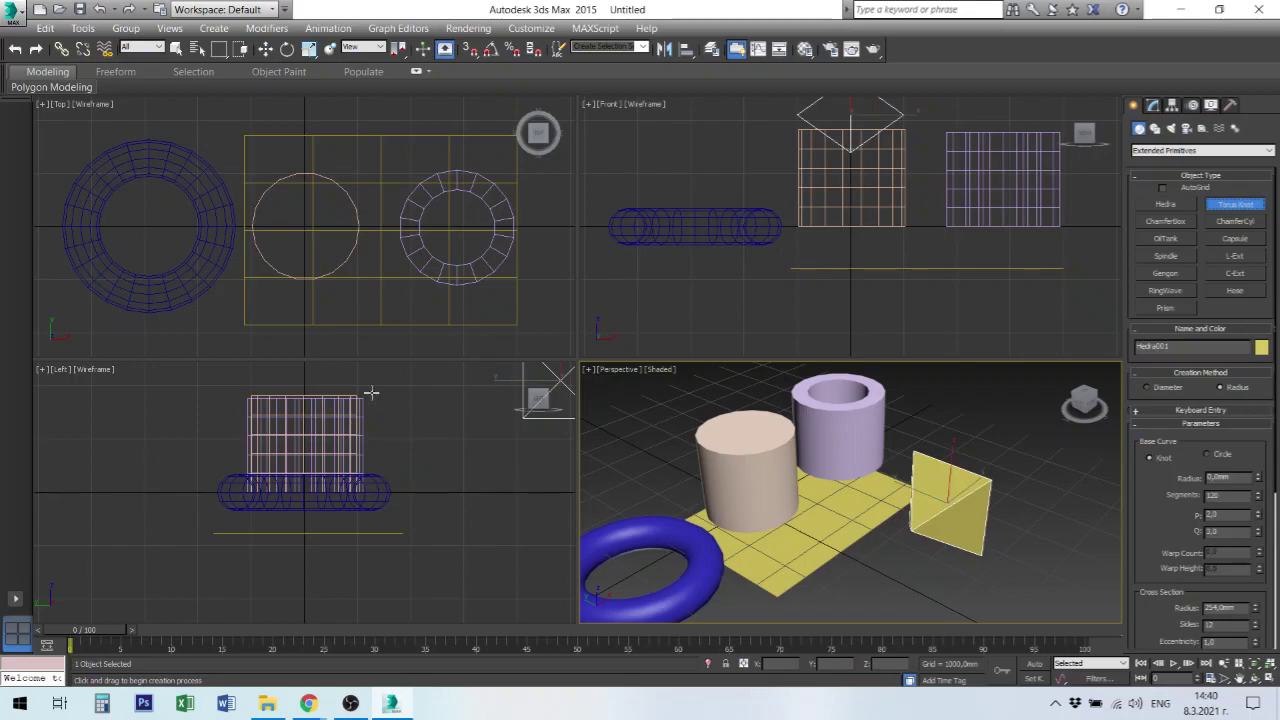
scroll(259, 265, "down", 3)
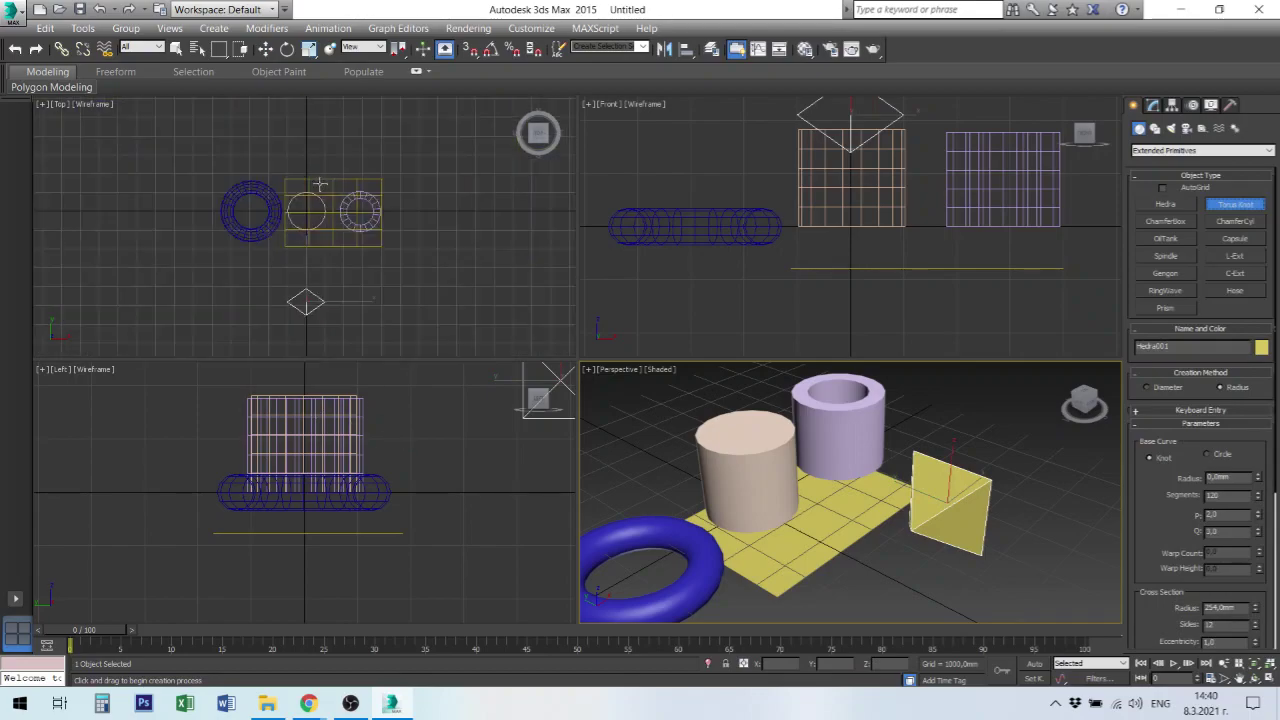
left_click_drag(437, 210, 511, 207)
left_click(472, 234)
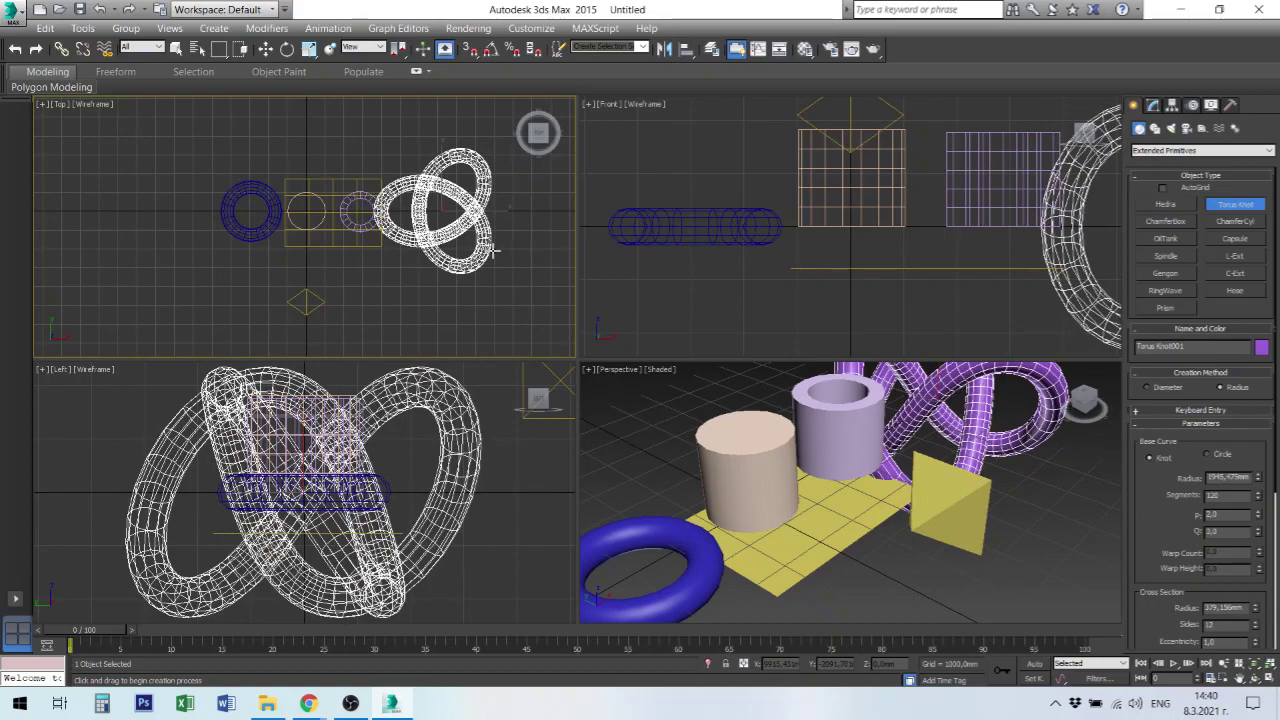
left_click(1207, 454)
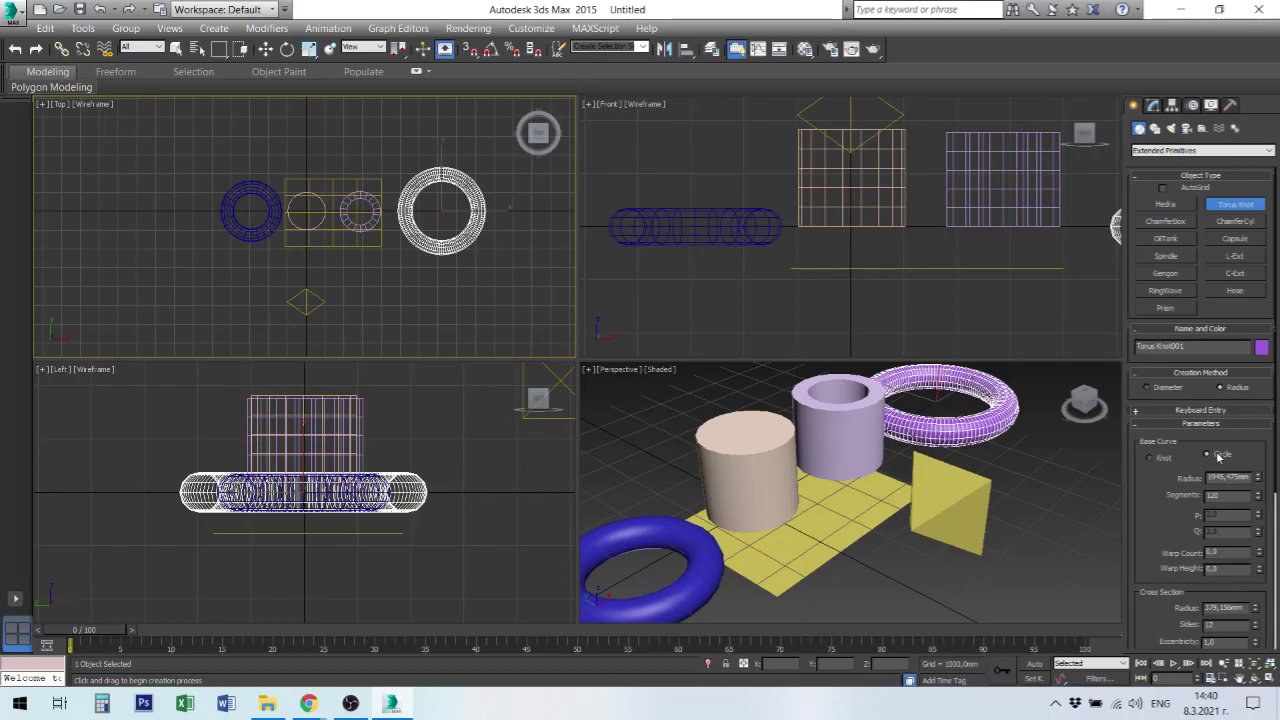
left_click(1152, 458)
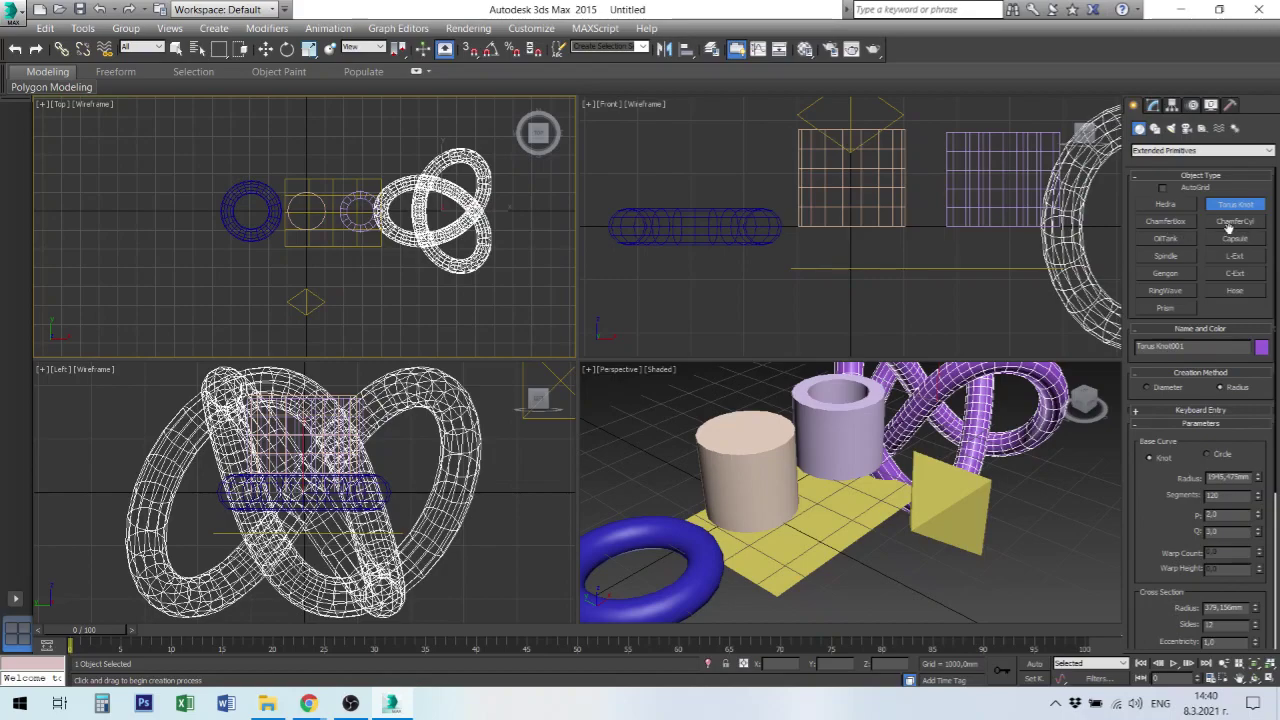
Create a chamfer box with the Cube creation method beyond the torus in the Top view, about 5464 mm per side with a fillet of about 780 mm.
left_click(1166, 221)
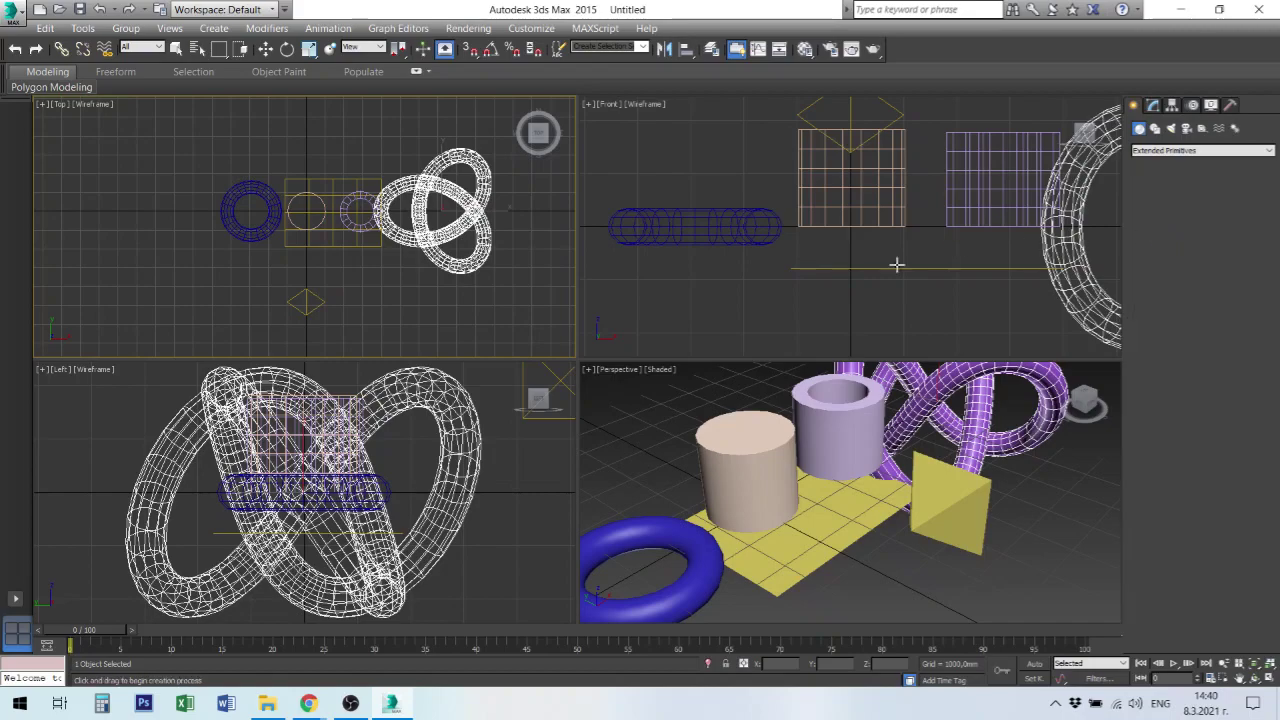
left_click_drag(122, 199, 185, 252)
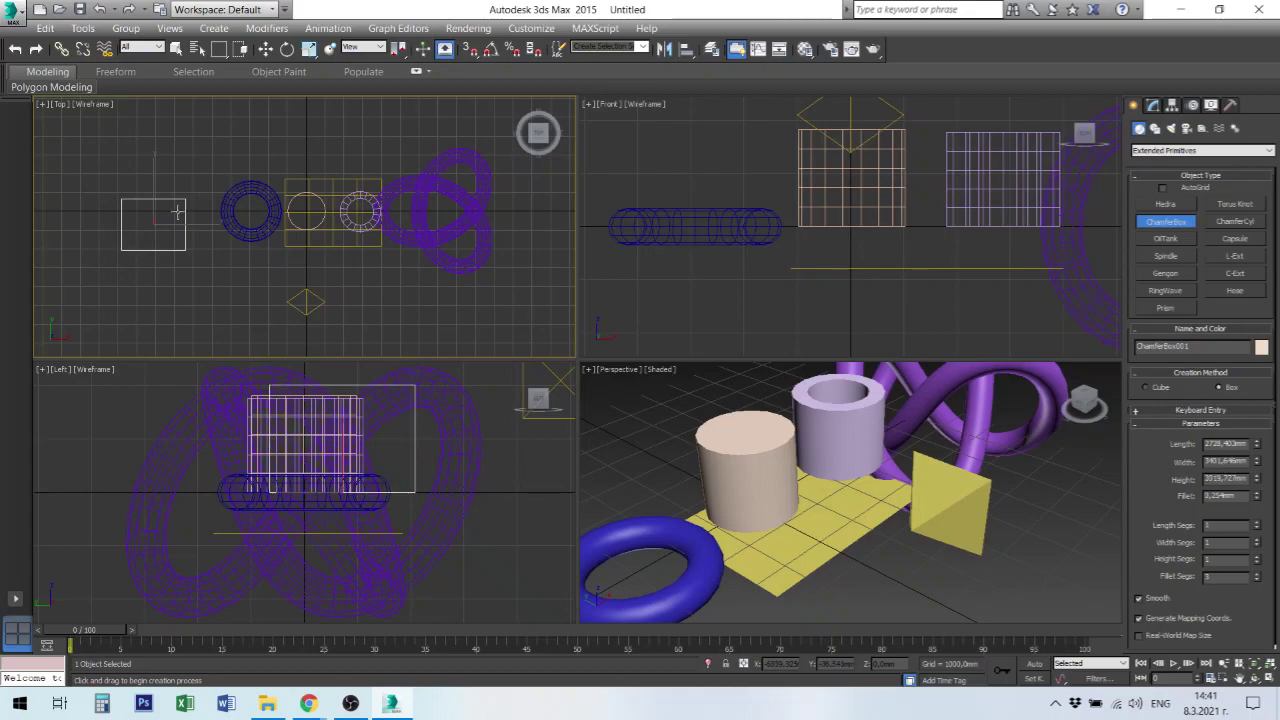
right_click(1155, 393)
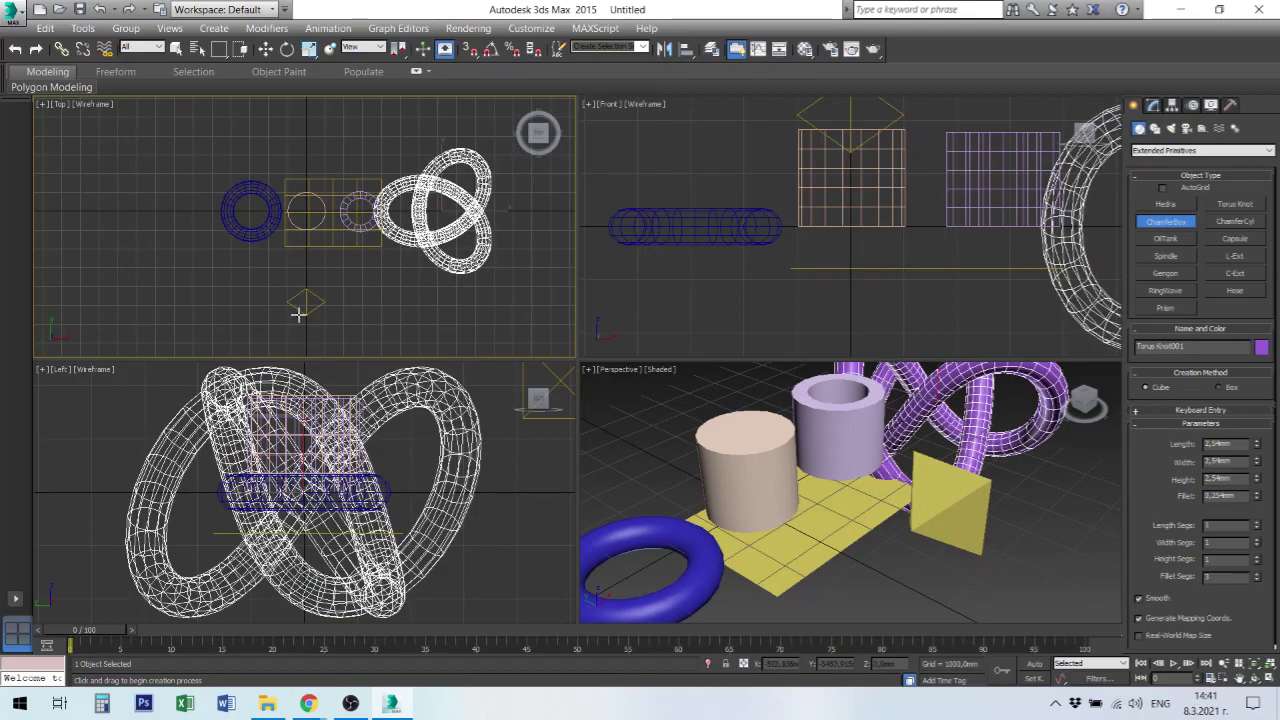
left_click_drag(108, 181, 138, 222)
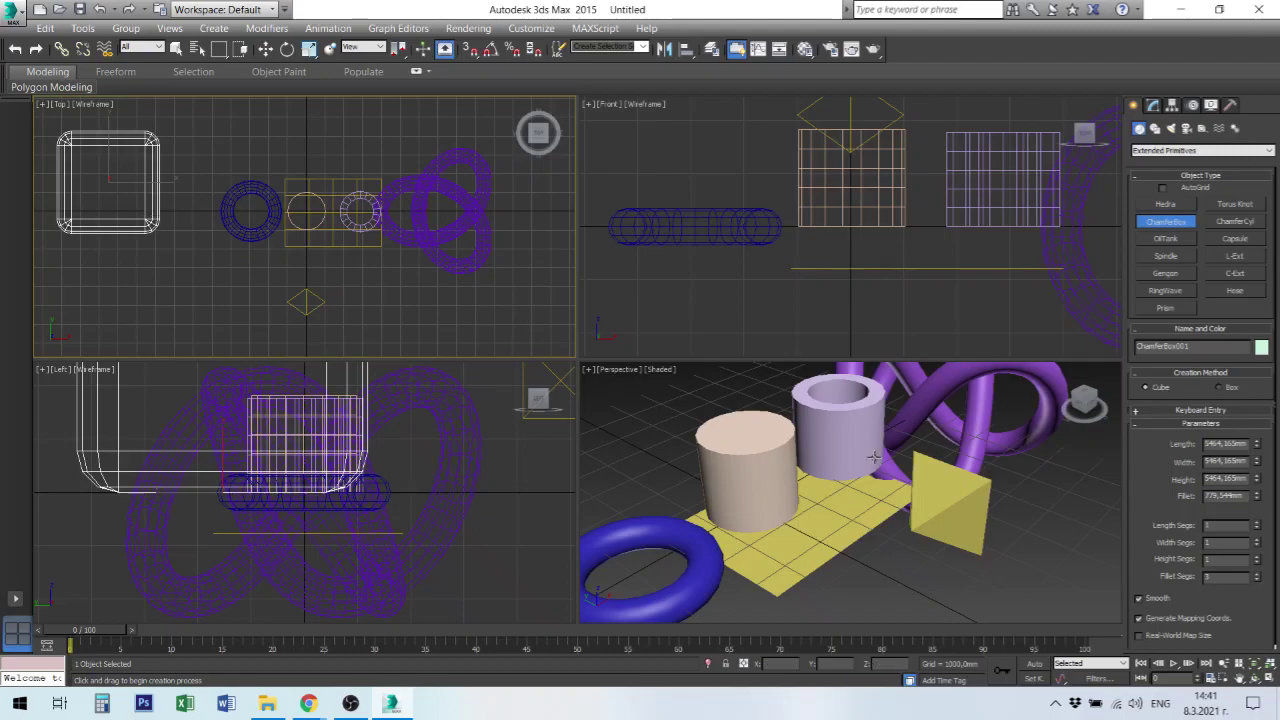
Set the chamfer box's fillet to 5 mm and its length, width and height to 20 mm each.
double_click(1221, 496)
type("5")
key("Return")
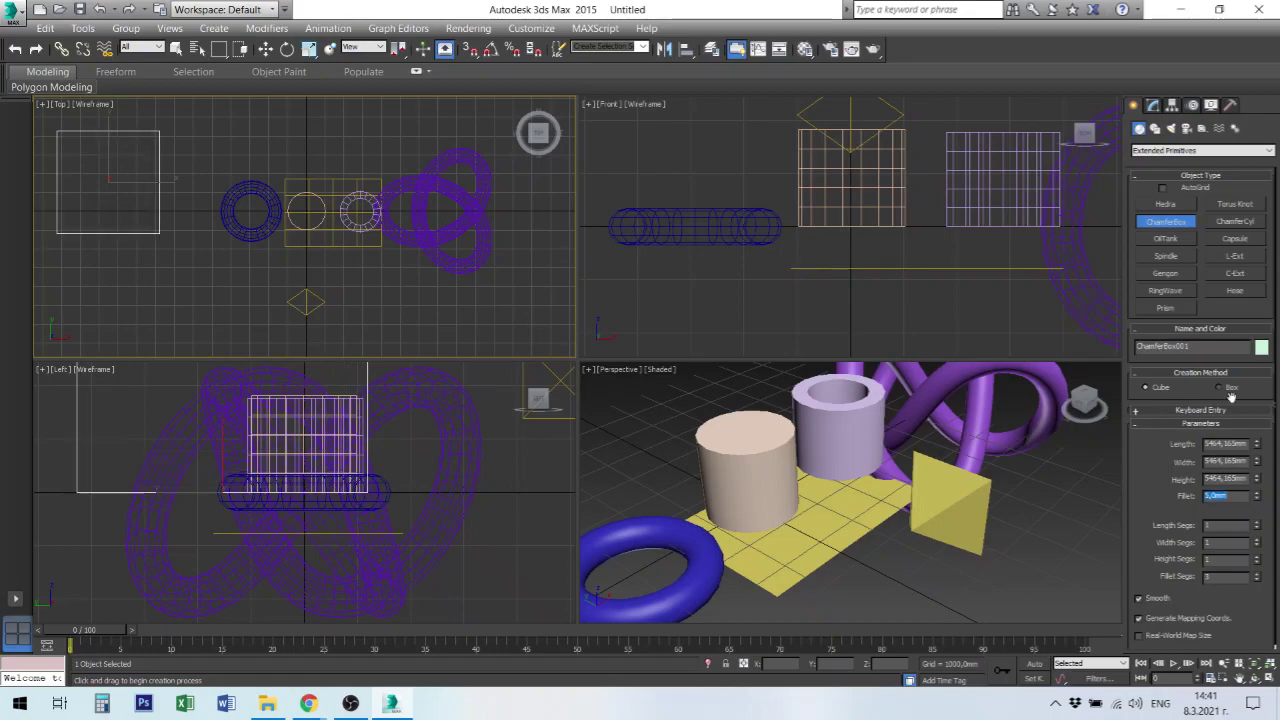
double_click(1222, 443)
type("22")
key("Tab")
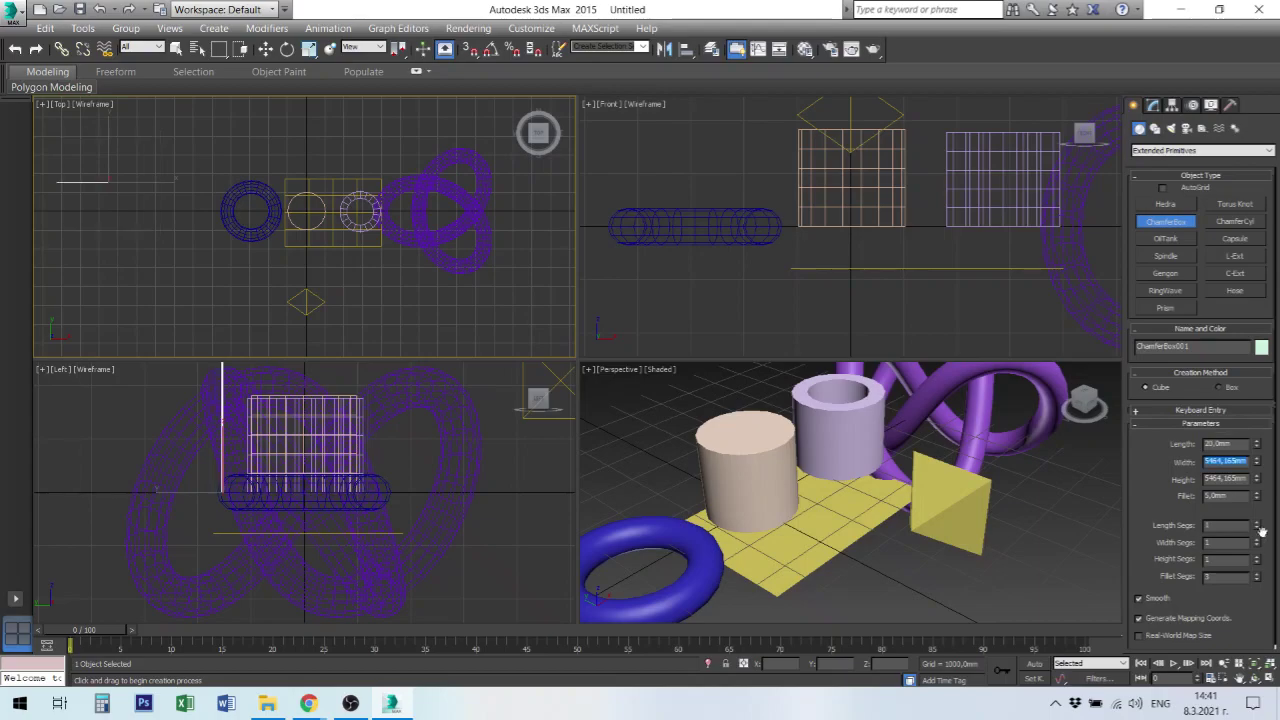
type("20")
key("Return")
key("Tab")
type("20")
key("Return")
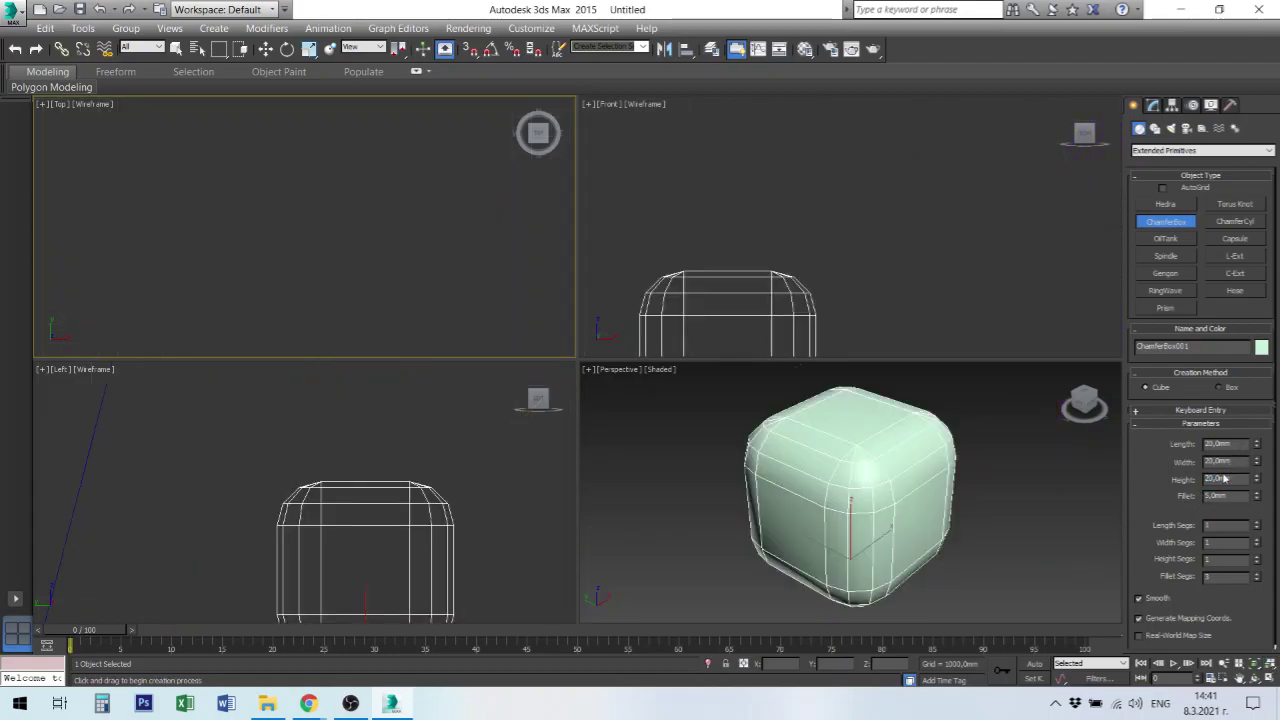
Set the chamfer box's length, width and height to 30 mm and its fillet to 2 mm, and check the shape in the Perspective view.
double_click(1216, 444)
type("10")
key("Tab")
type("30")
key("Tab")
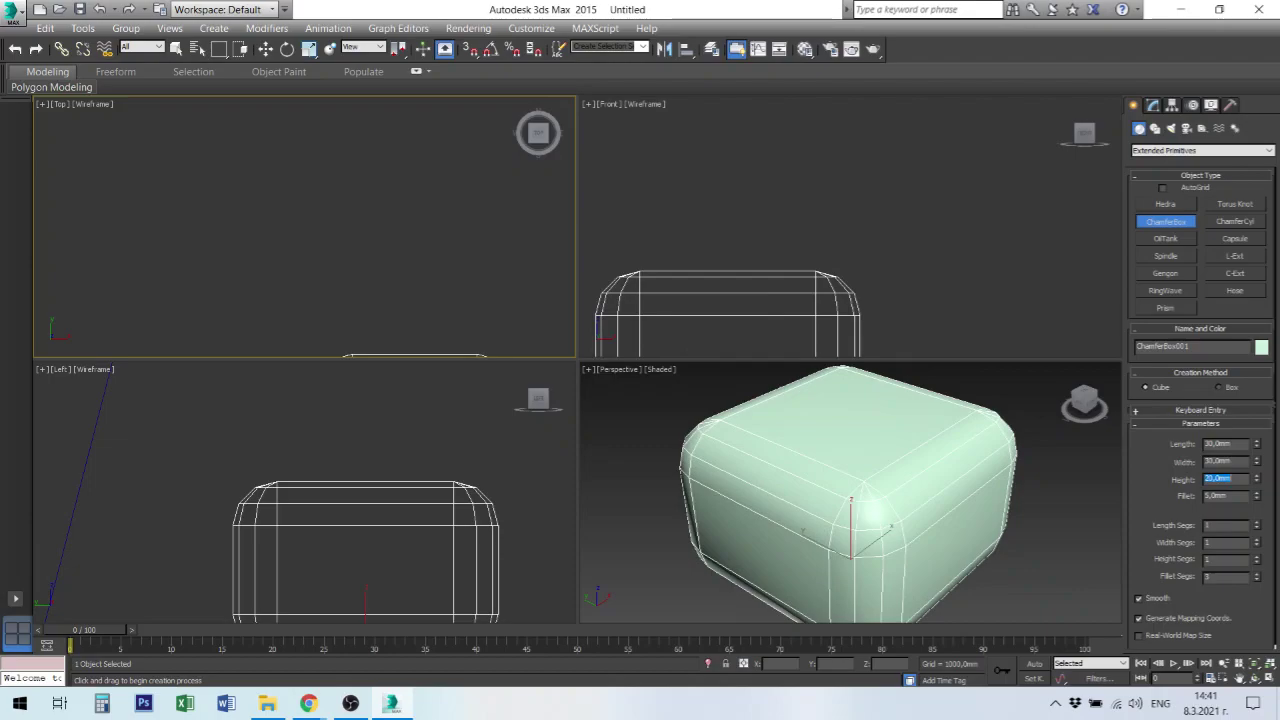
type("30")
key("Tab")
type("2")
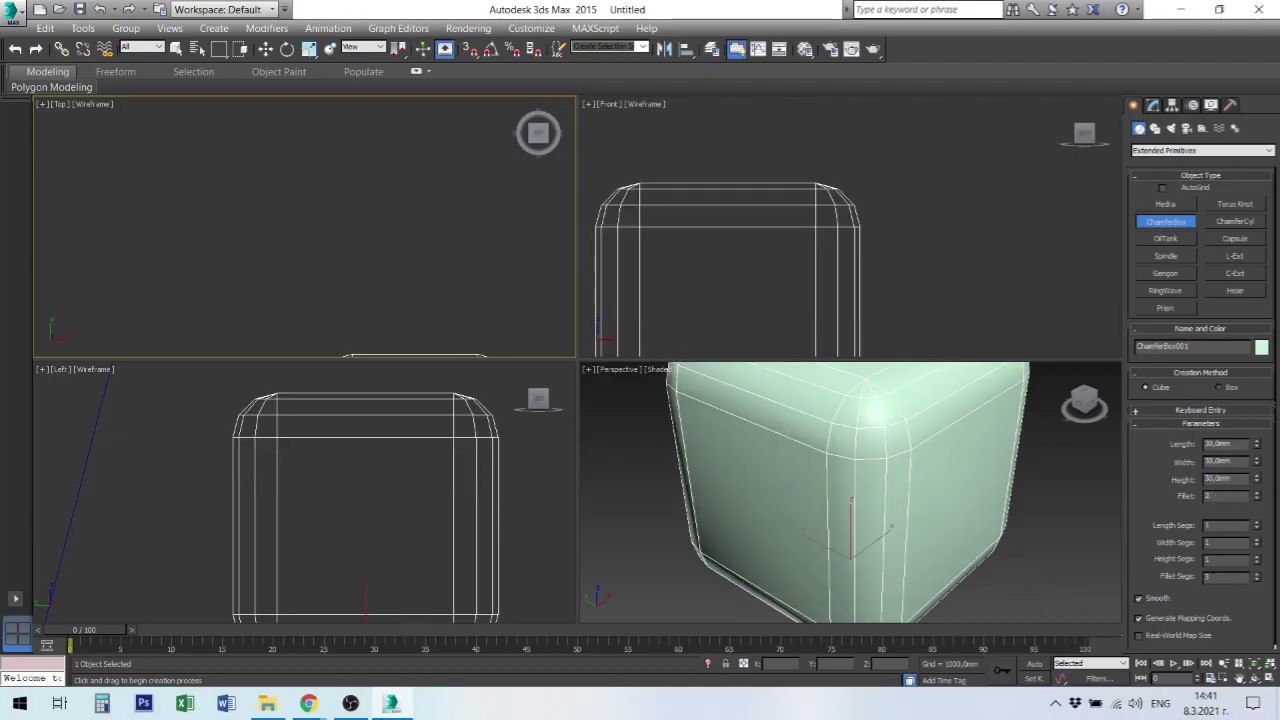
key("Return")
left_click(1063, 509)
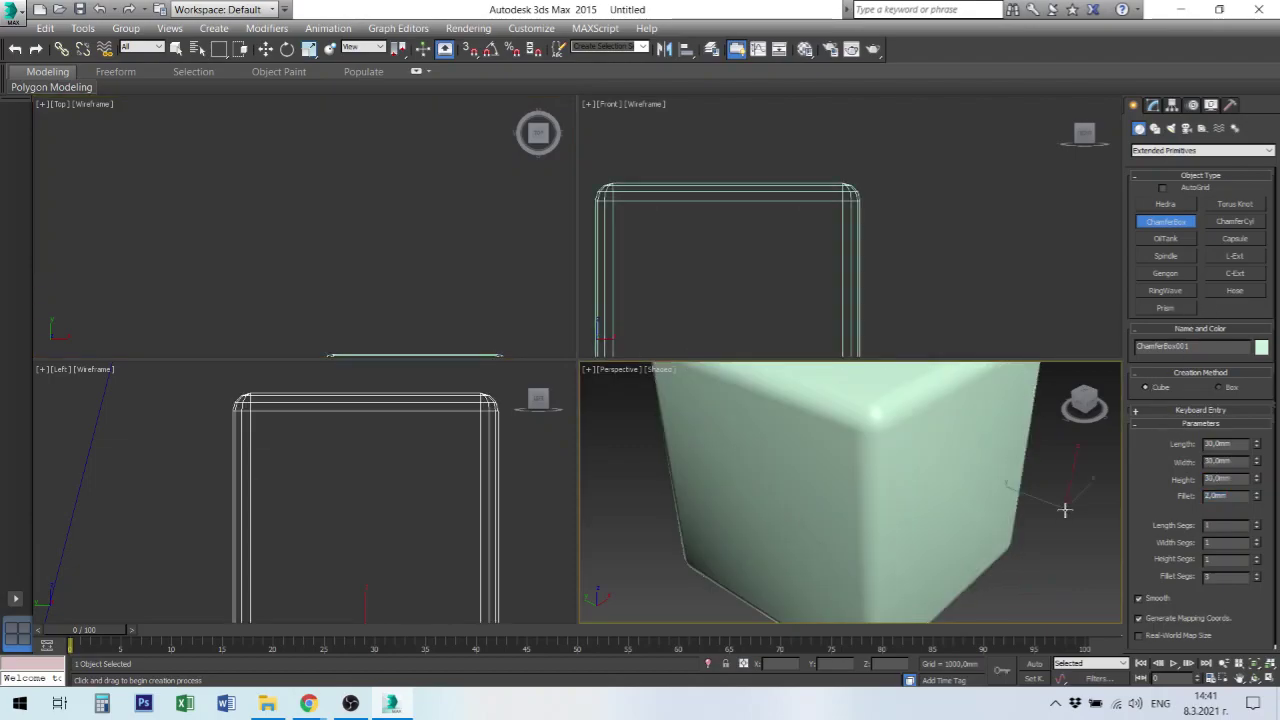
scroll(1022, 545, "down", 5)
right_click(1043, 531)
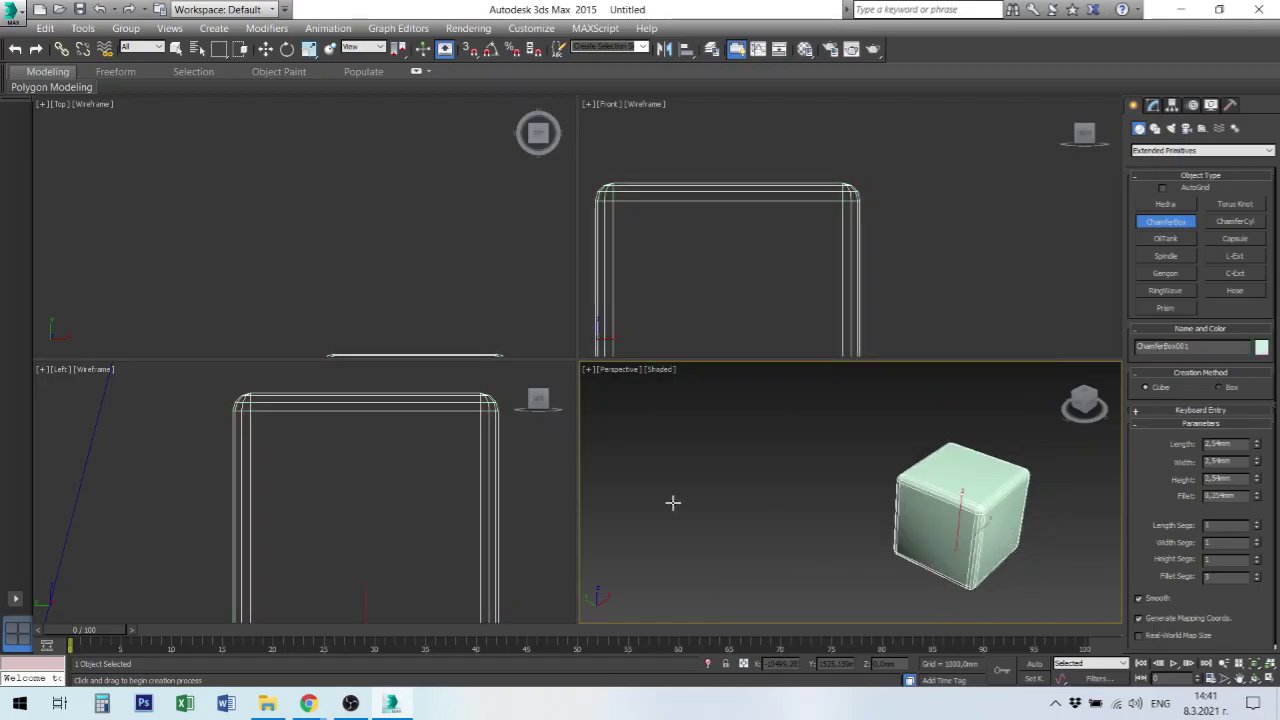
key("alt")
mouse_move(994, 544)
middle_mouse_down("alt")
mouse_move(1012, 560)
mouse_move(1046, 477)
mouse_move(995, 526)
middle_mouse_up("alt")
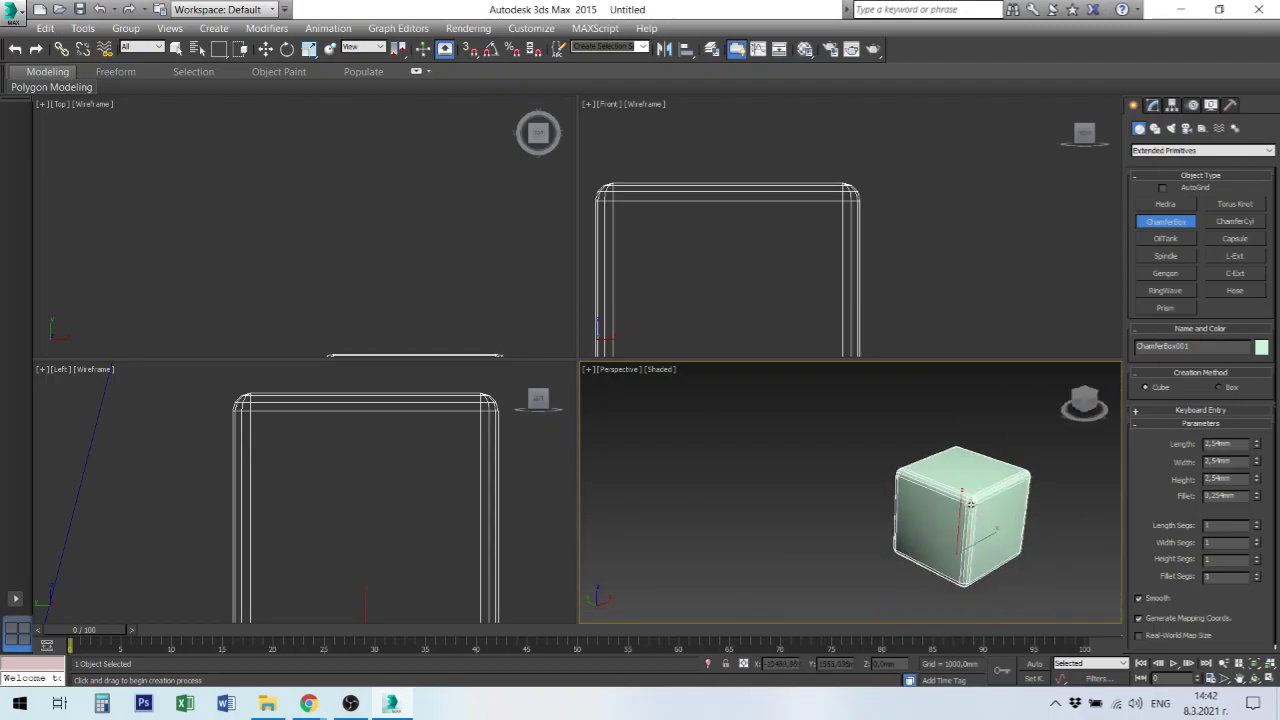
left_click(972, 502)
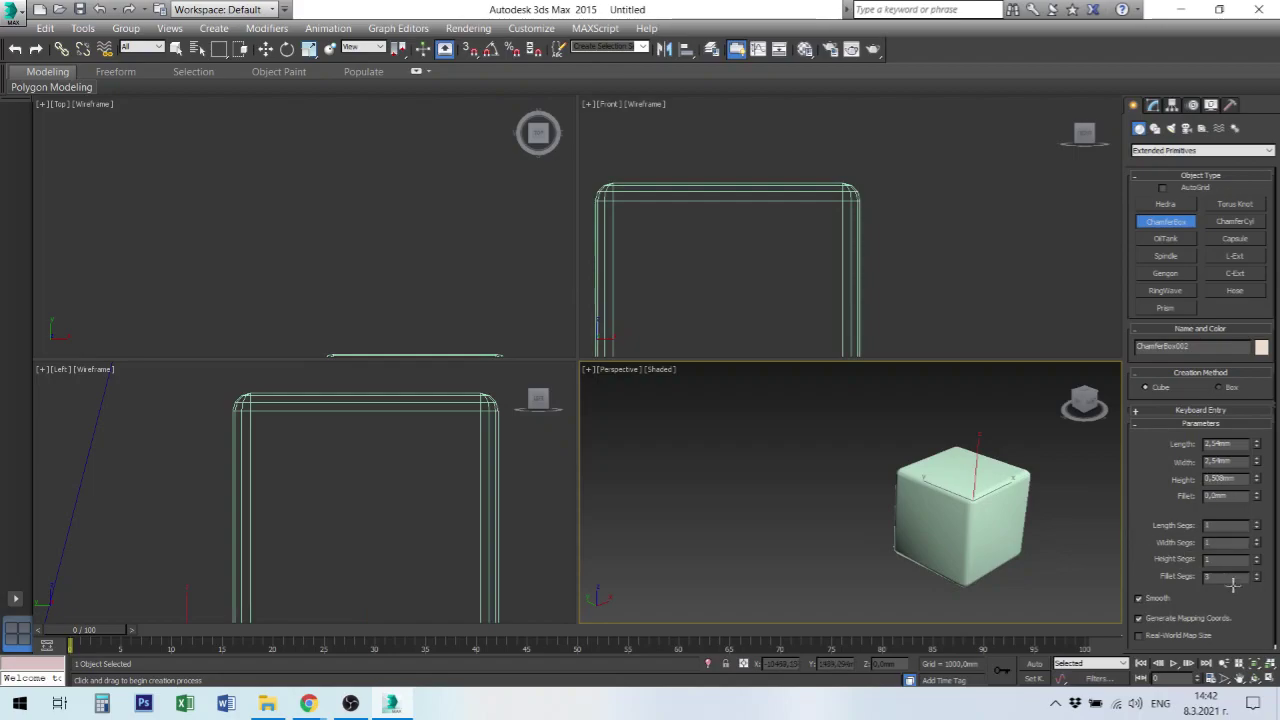
double_click(1220, 496)
type("0")
key("Return")
right_click(999, 519)
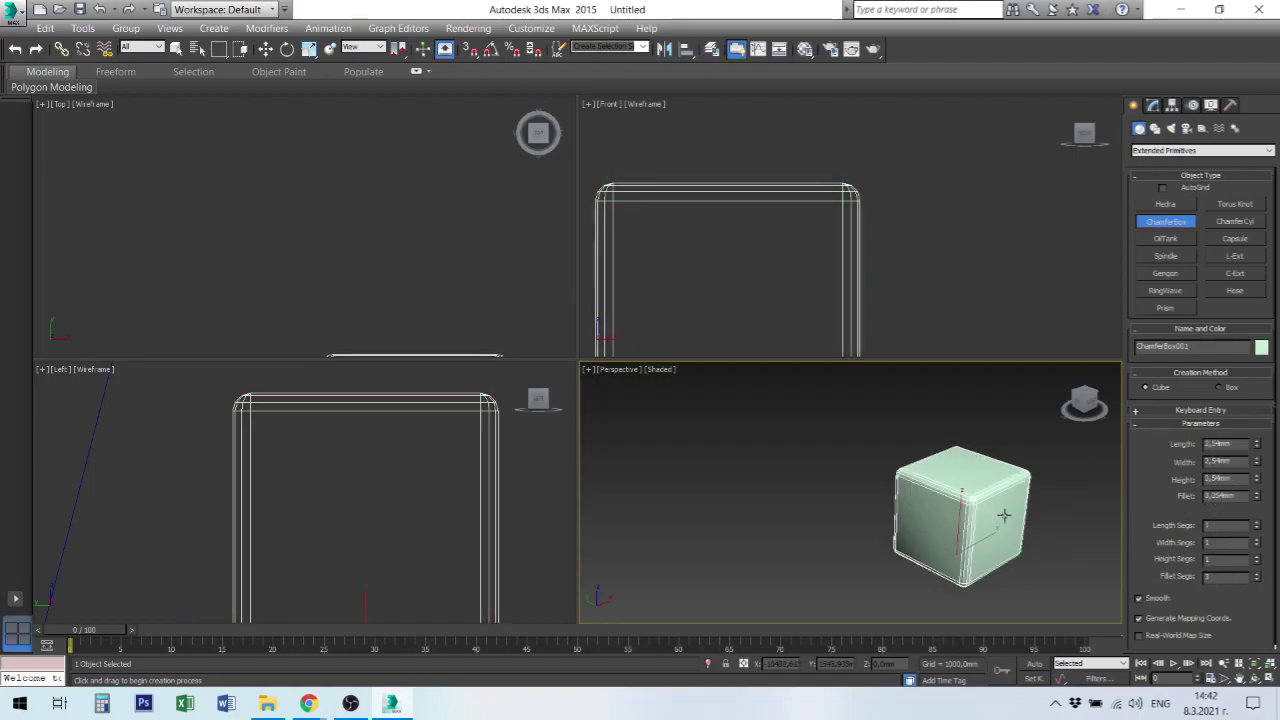
Set the chamfer box's fillet to 1 mm with 7 fillet segments and deselect the box.
left_click(1153, 105)
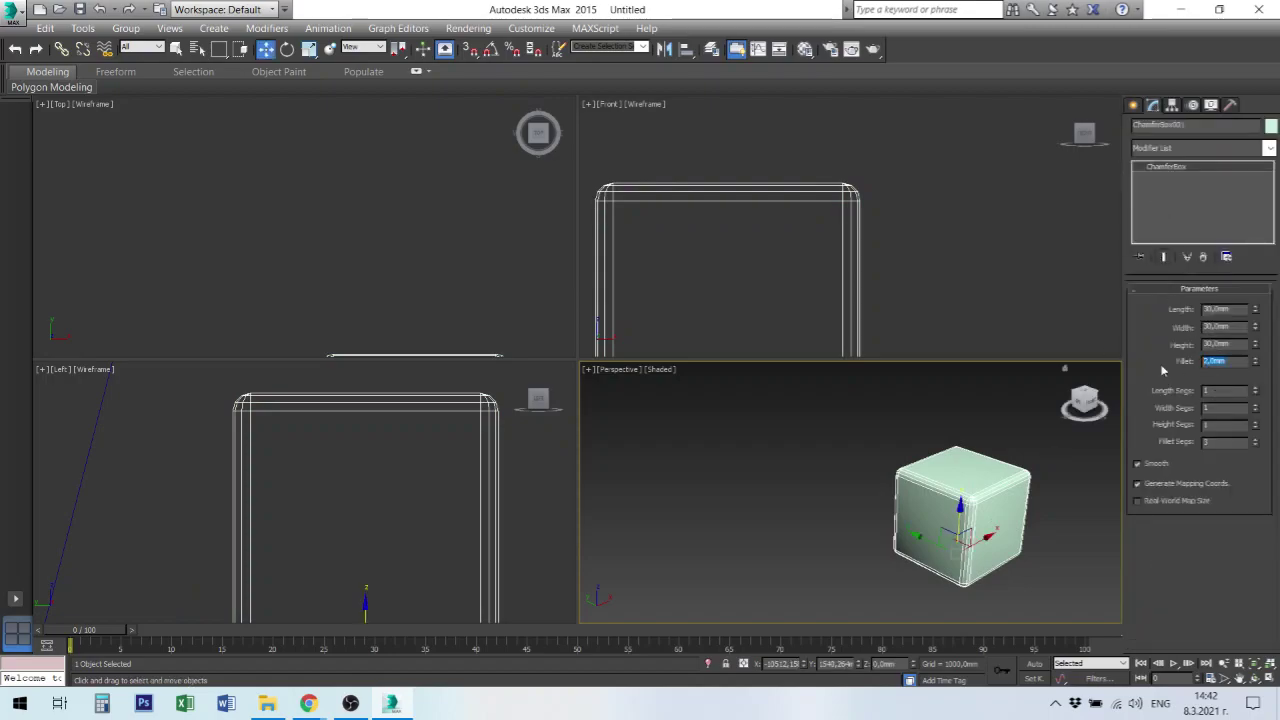
type("2")
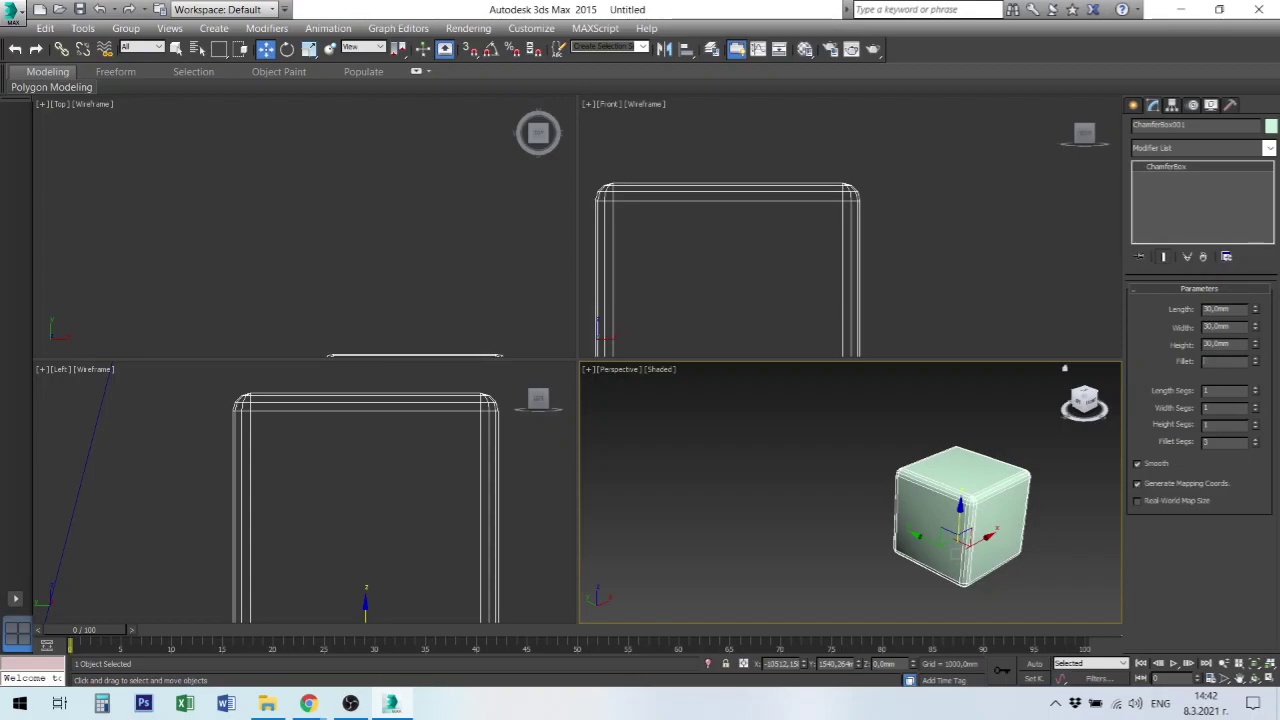
left_click(1254, 440)
left_click(1254, 440)
left_click(1254, 440)
left_click(1254, 440)
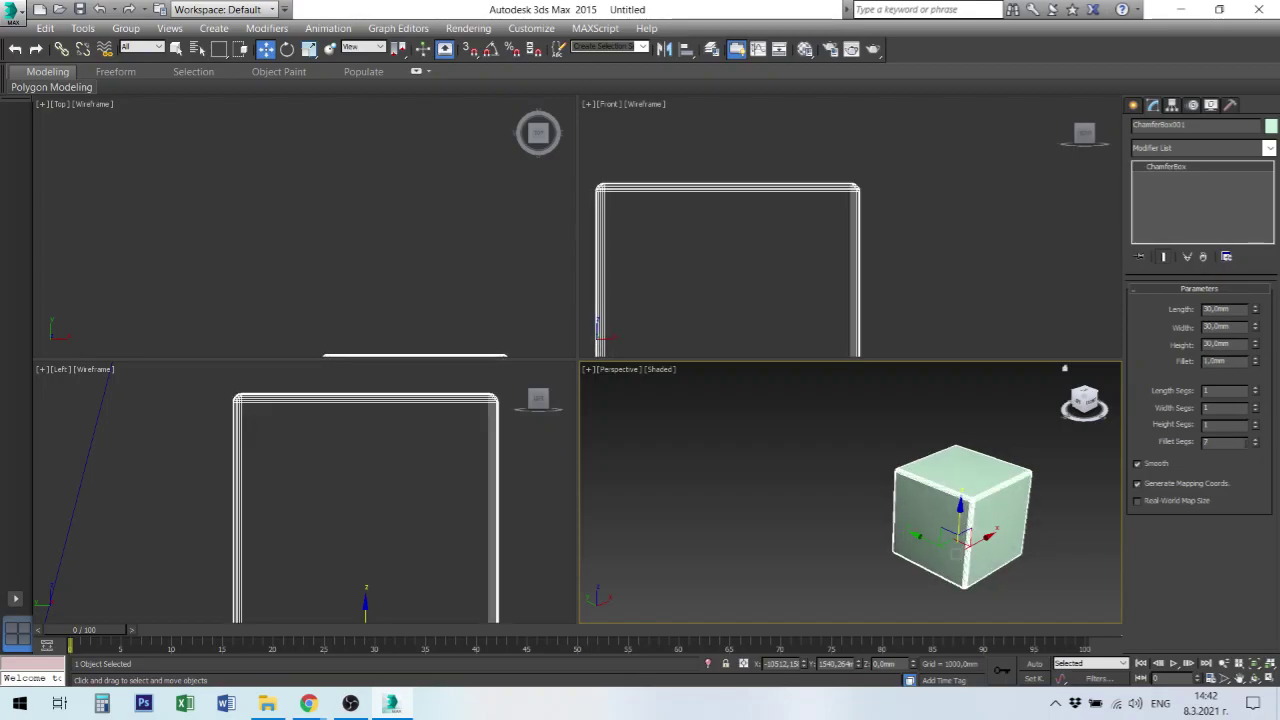
left_click(1061, 555)
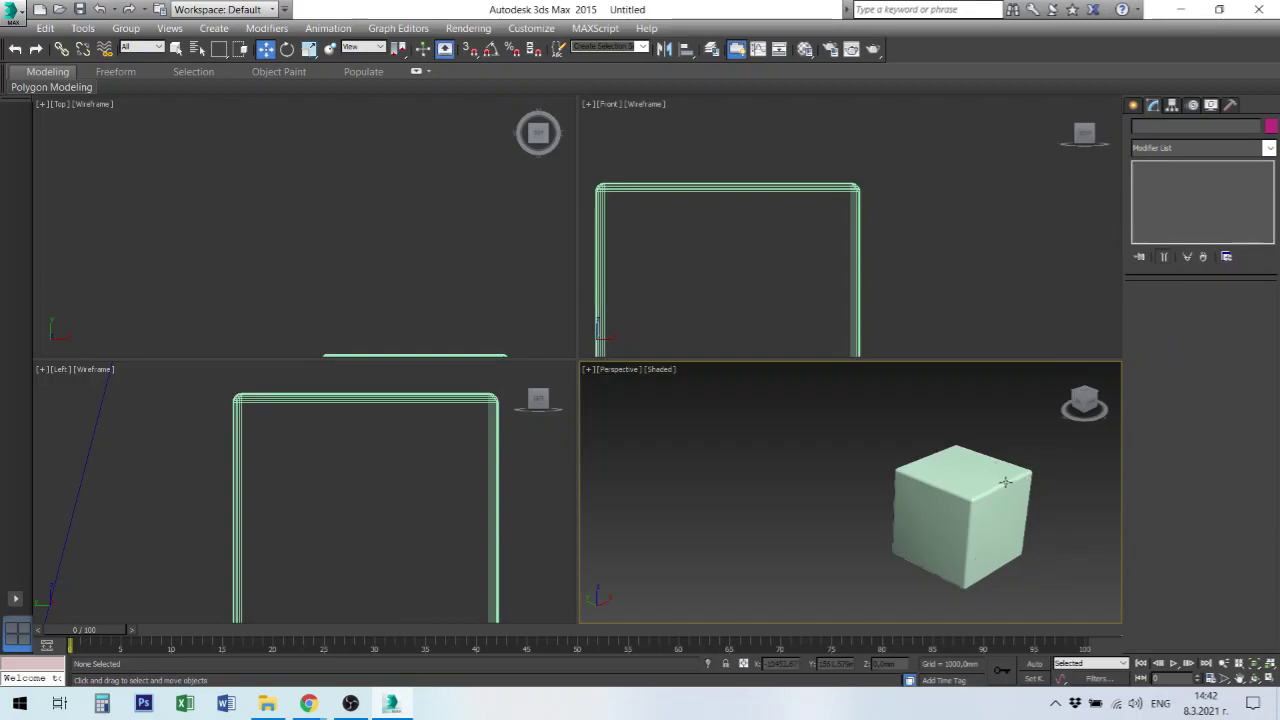
Examine the chamfer box's rounded edges in the maximized Perspective view and return to four viewports with all objects framed.
middle_click_drag(955, 524, 914, 516, "alt")
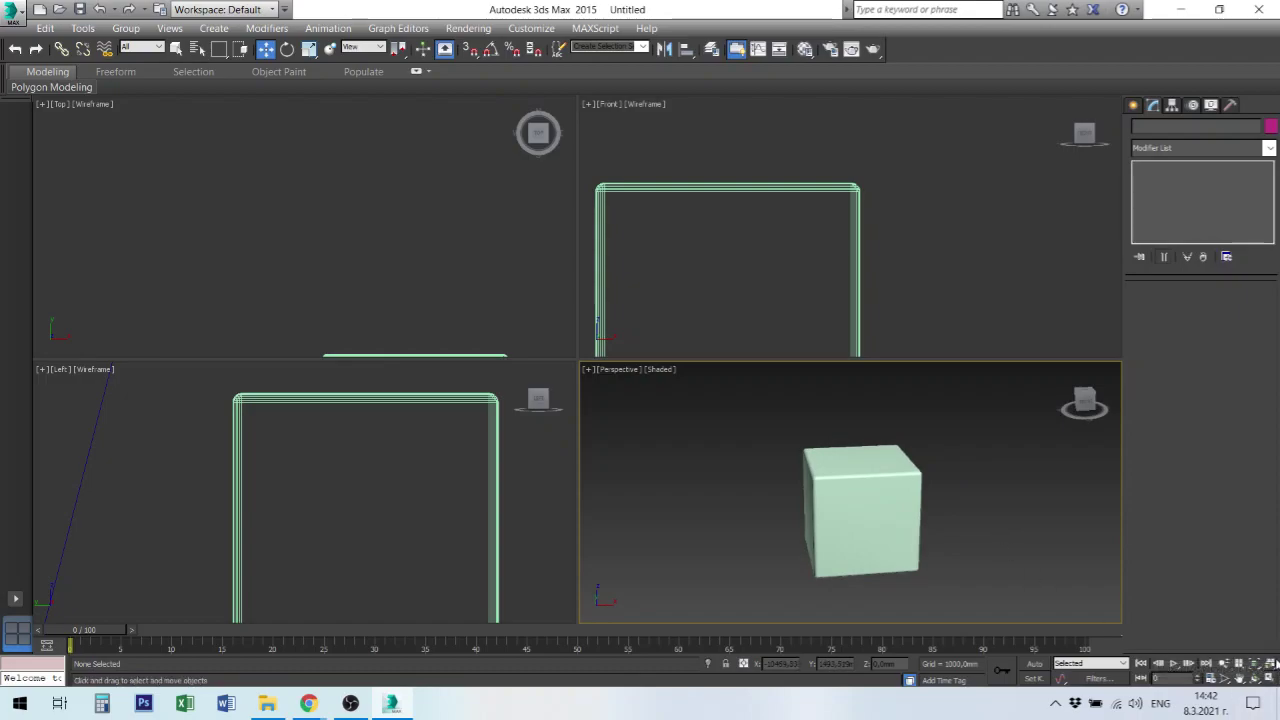
left_click(1270, 664)
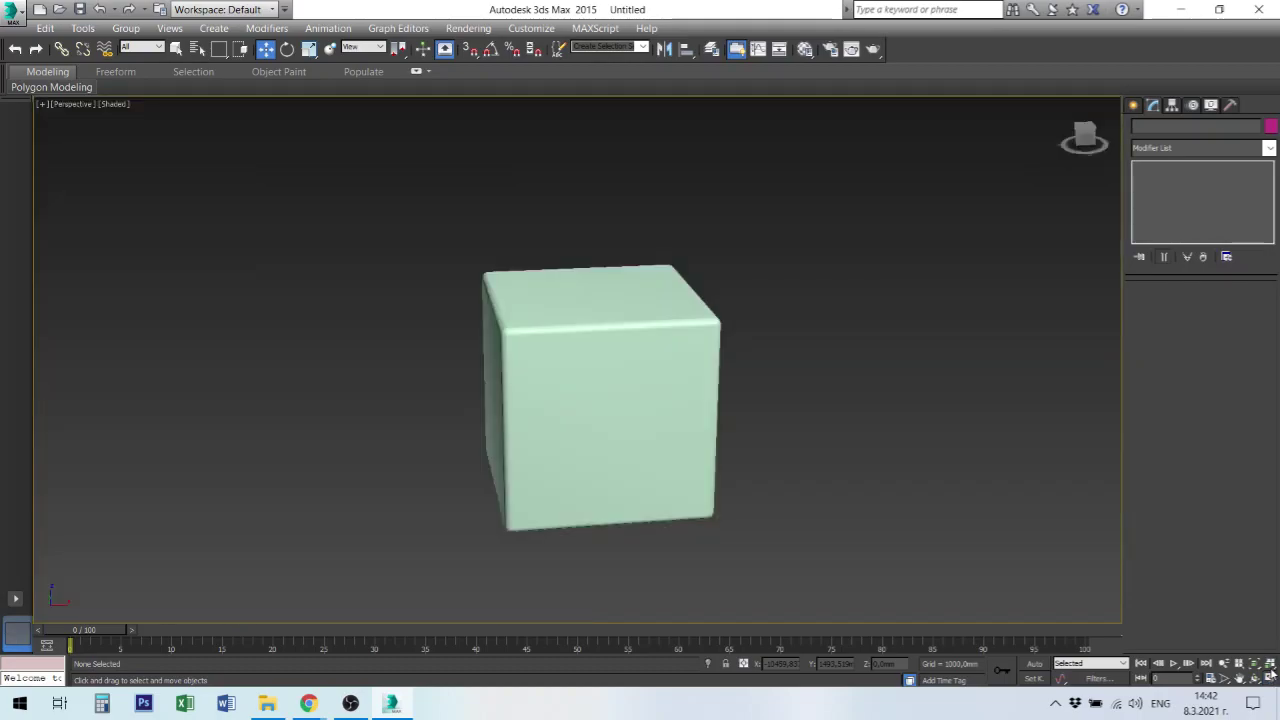
right_click(1063, 565)
left_click(1270, 664)
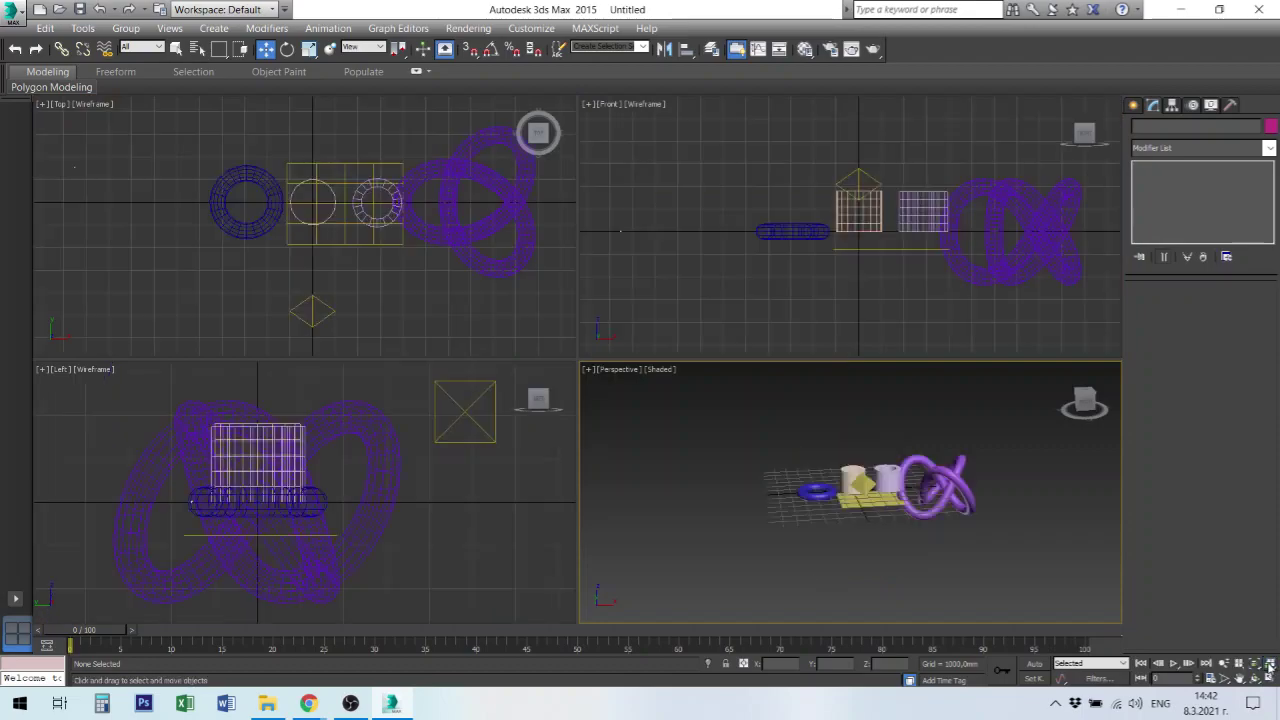
scroll(921, 460, "down", 2)
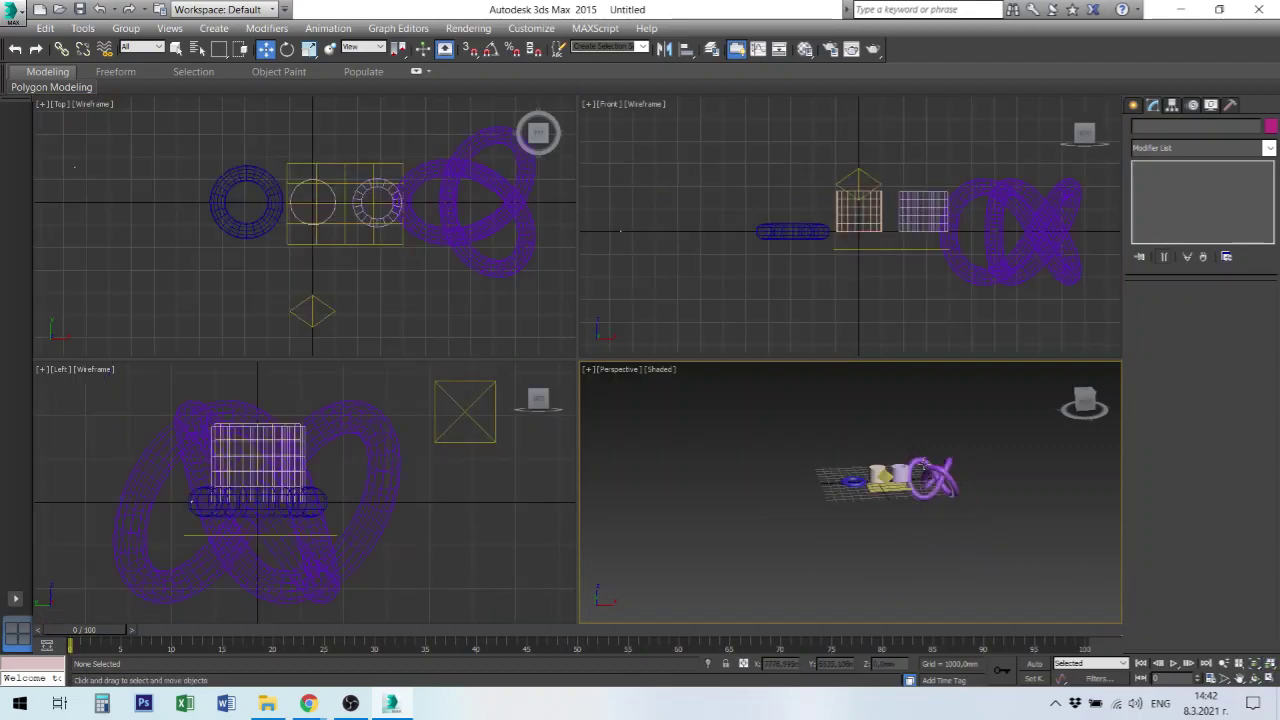
Start an OilTank extended primitive in the Front view with the Center creation method.
left_click(1133, 106)
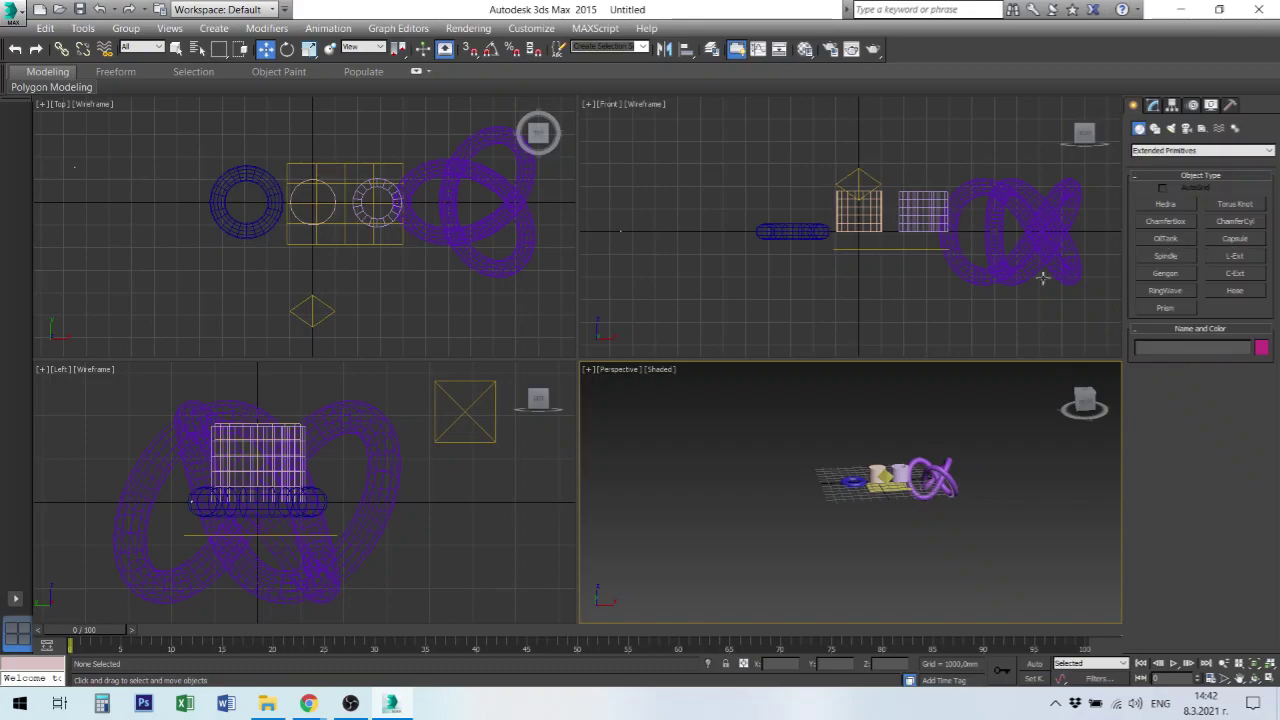
left_click(690, 296)
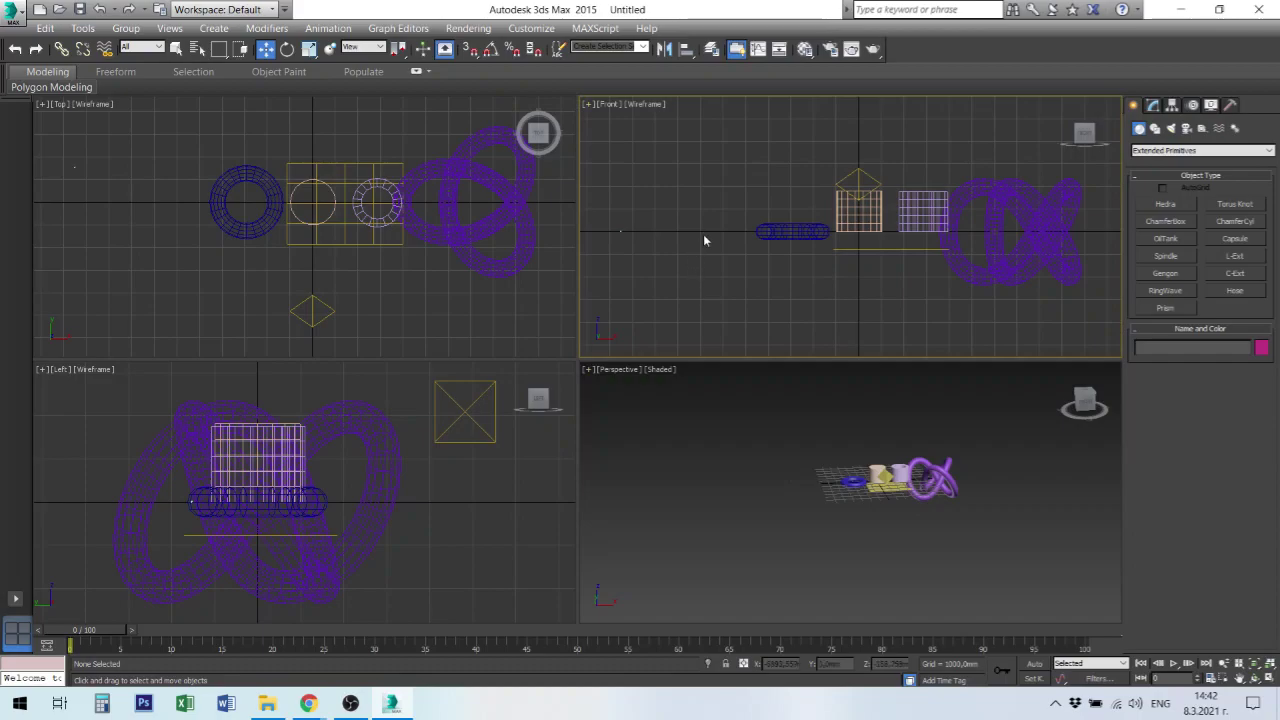
left_click(1166, 239)
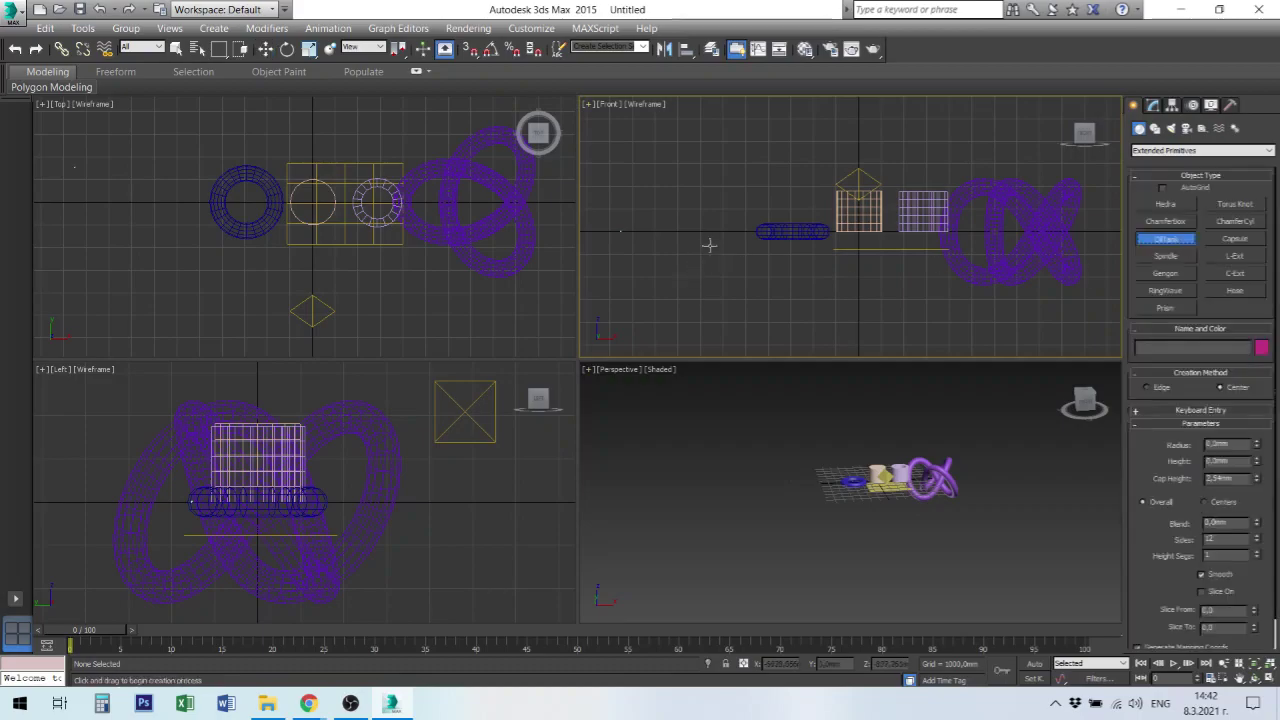
left_click_drag(710, 231, 732, 268)
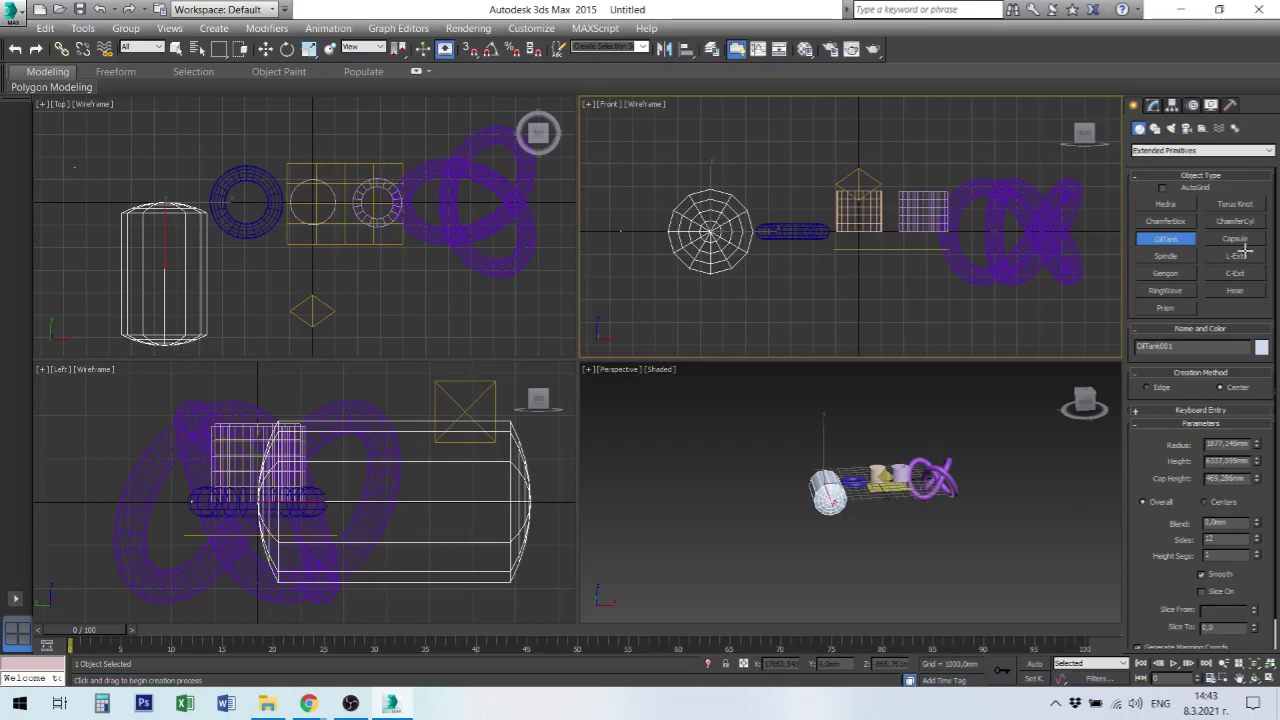
key("Delete")
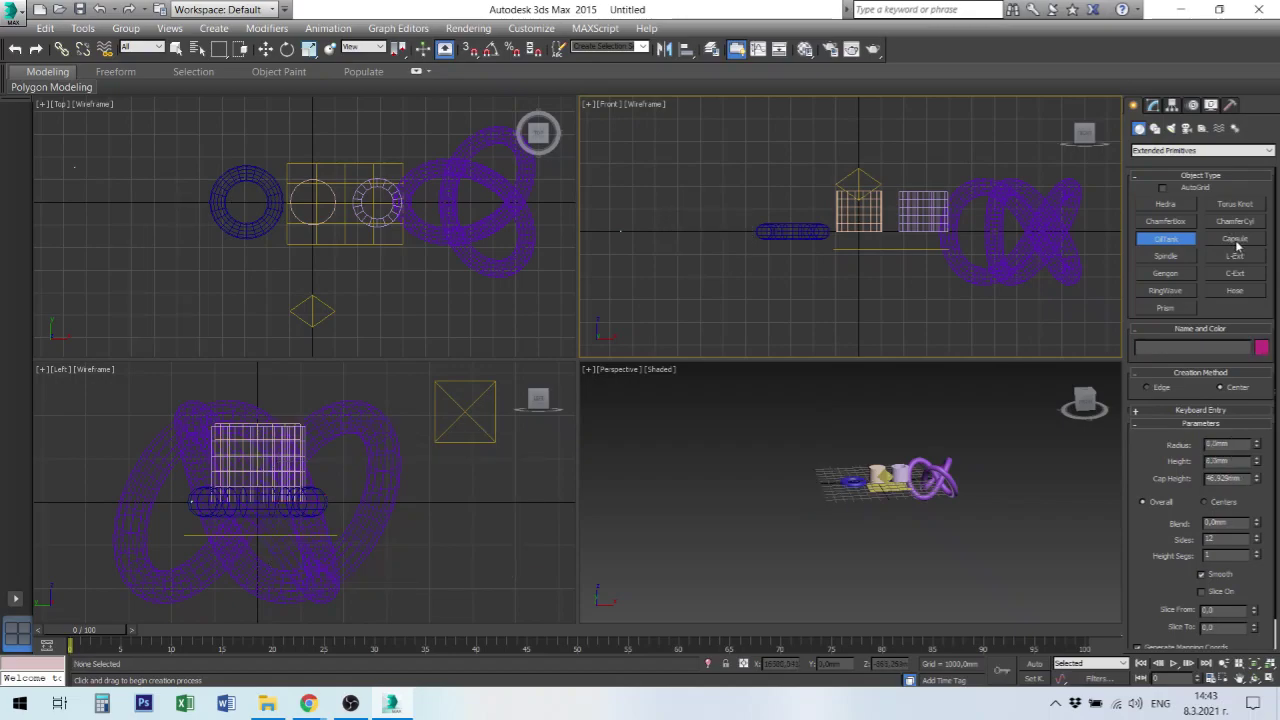
left_click(1235, 239)
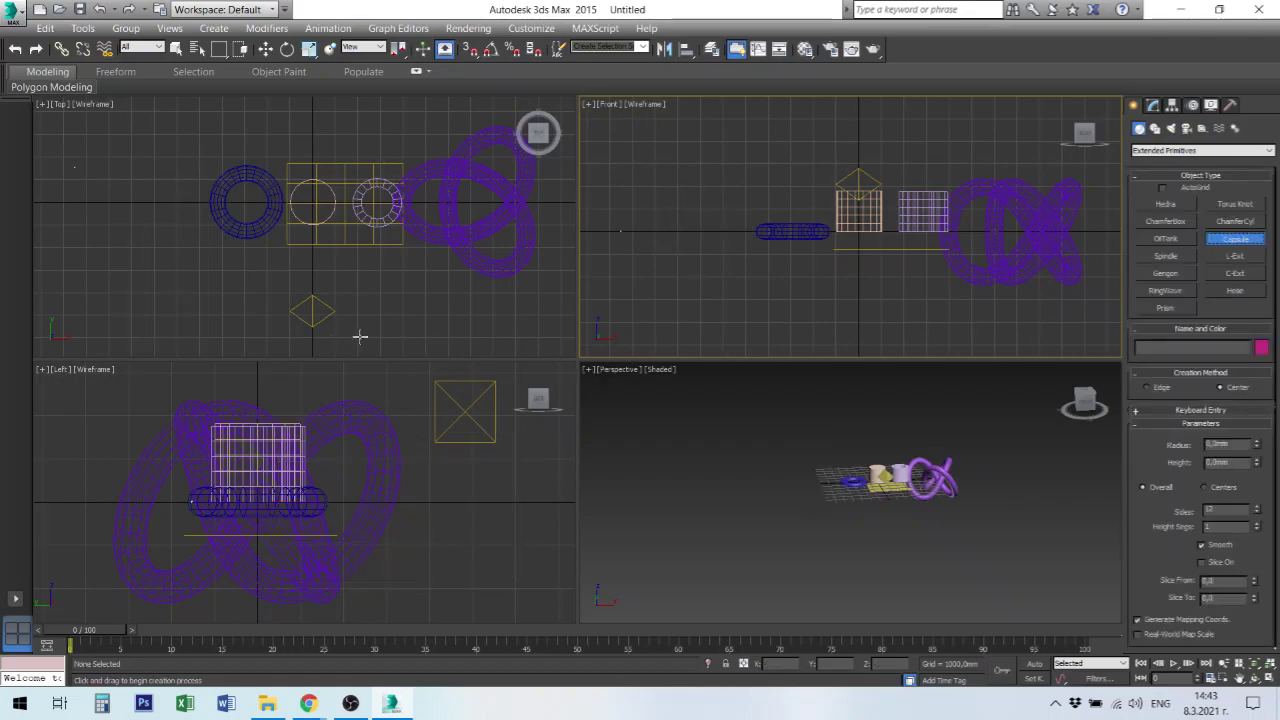
left_click(1168, 240)
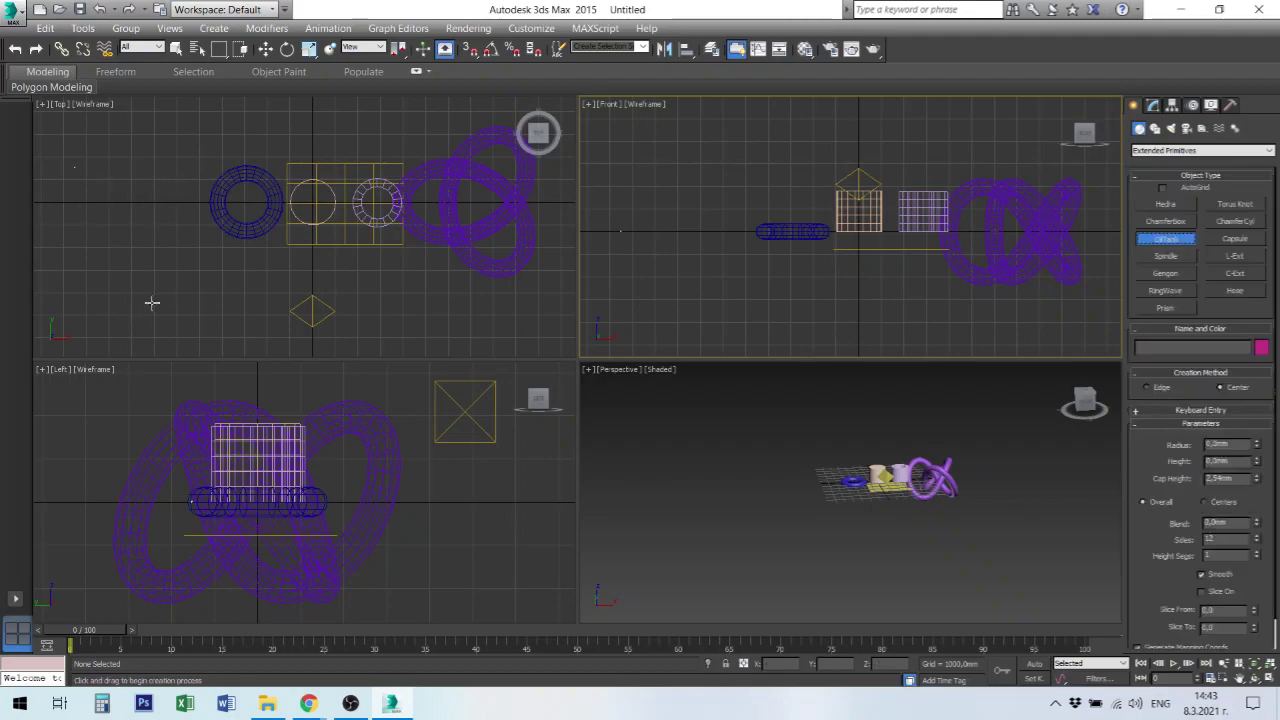
left_click_drag(699, 227, 748, 212)
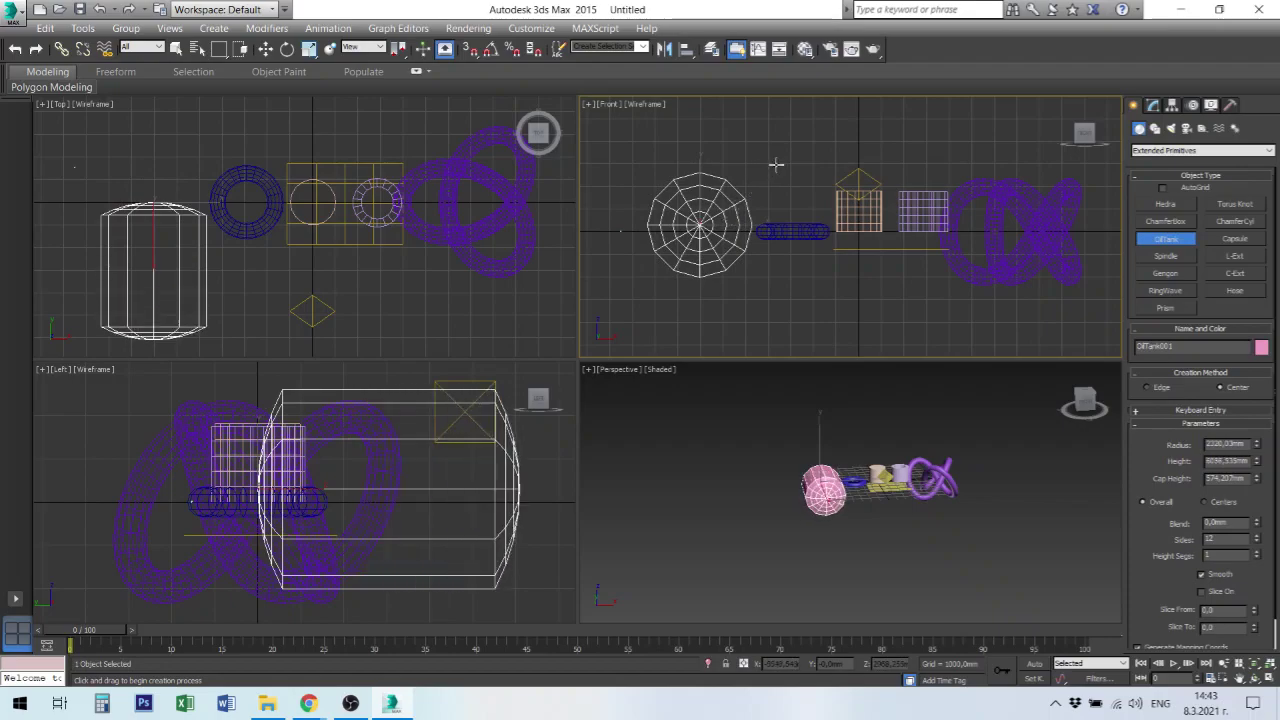
right_click(767, 315)
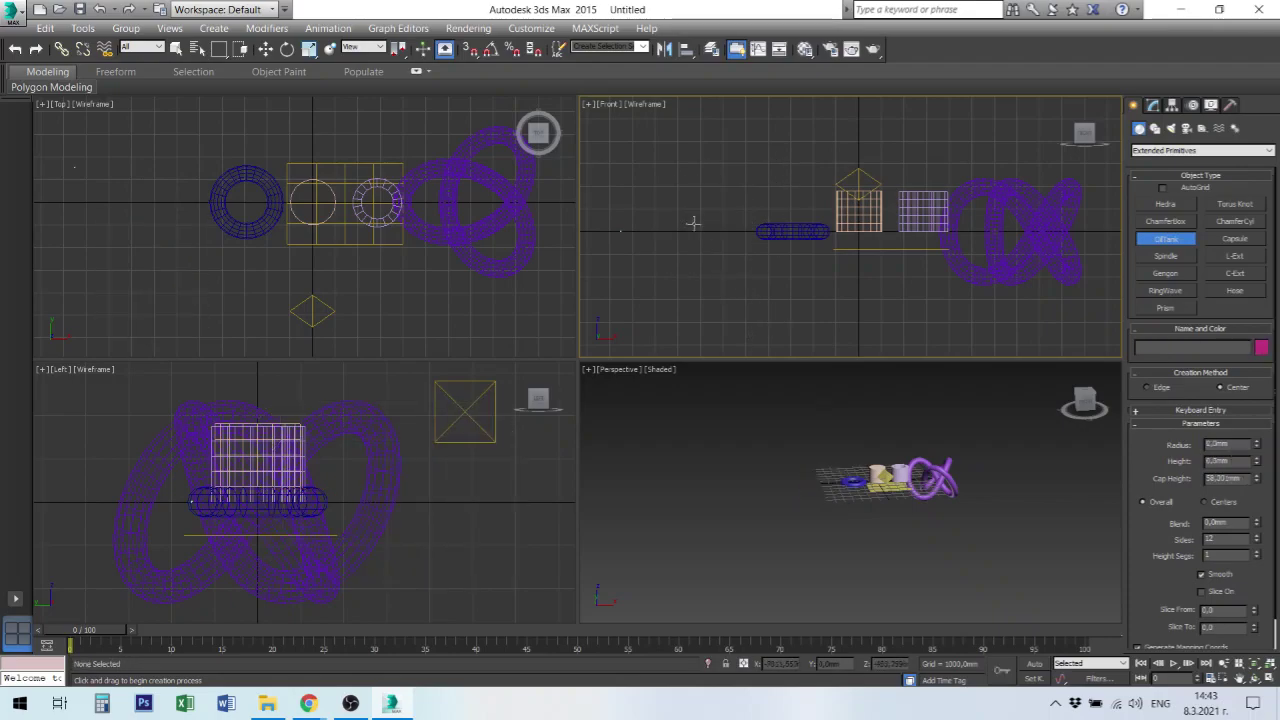
Create an oil tank in the Front viewport, about 2397 mm in radius and 7523 mm high, with a cap height of about 915 mm.
left_click_drag(694, 224, 720, 275)
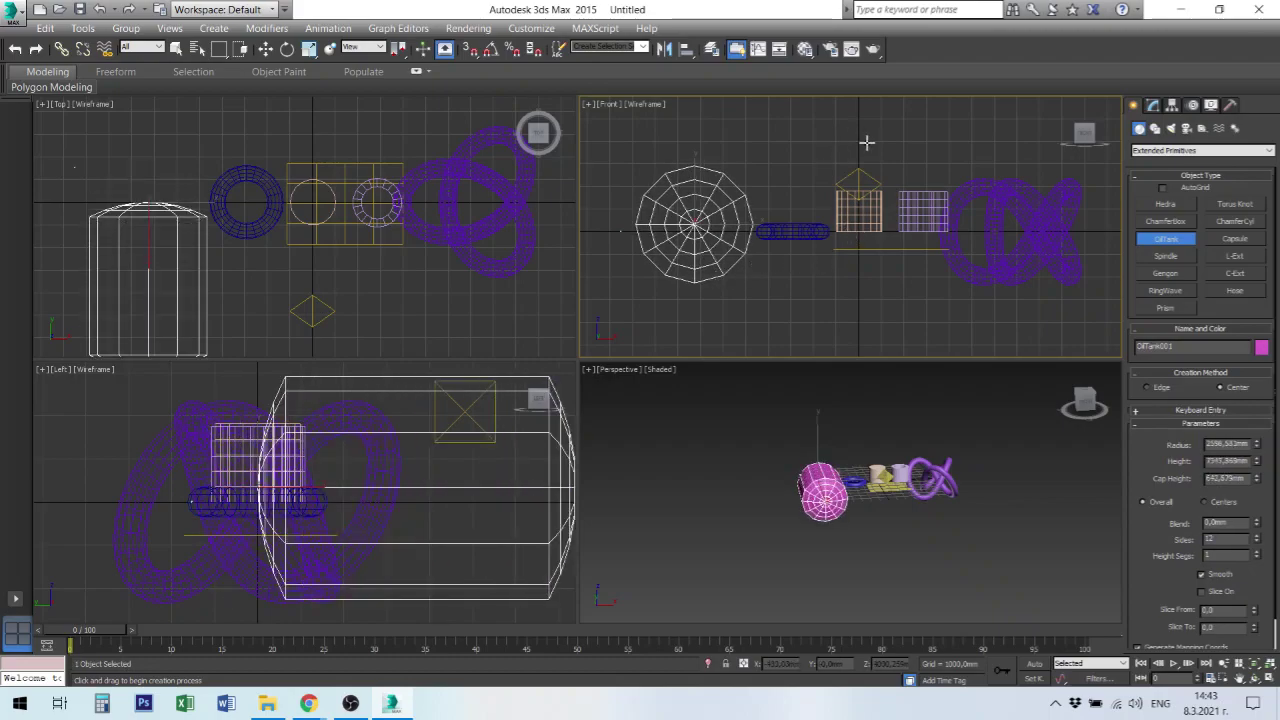
left_click(880, 134)
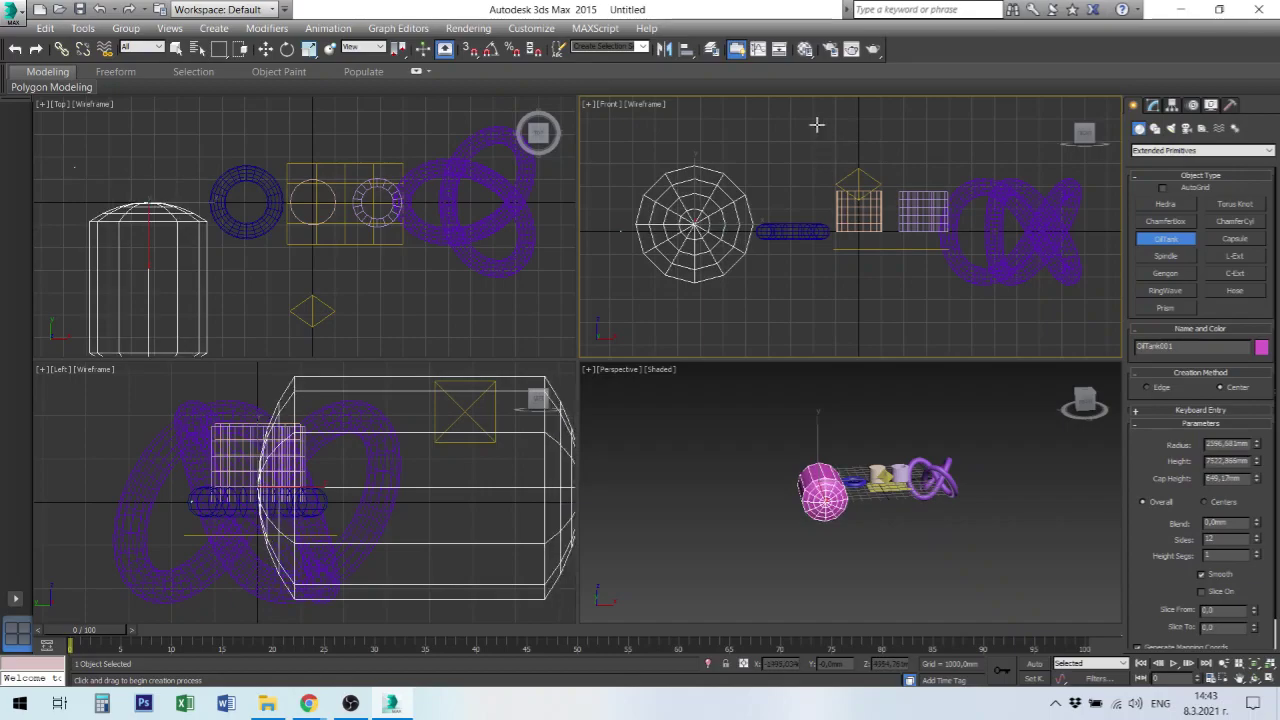
left_click(808, 137)
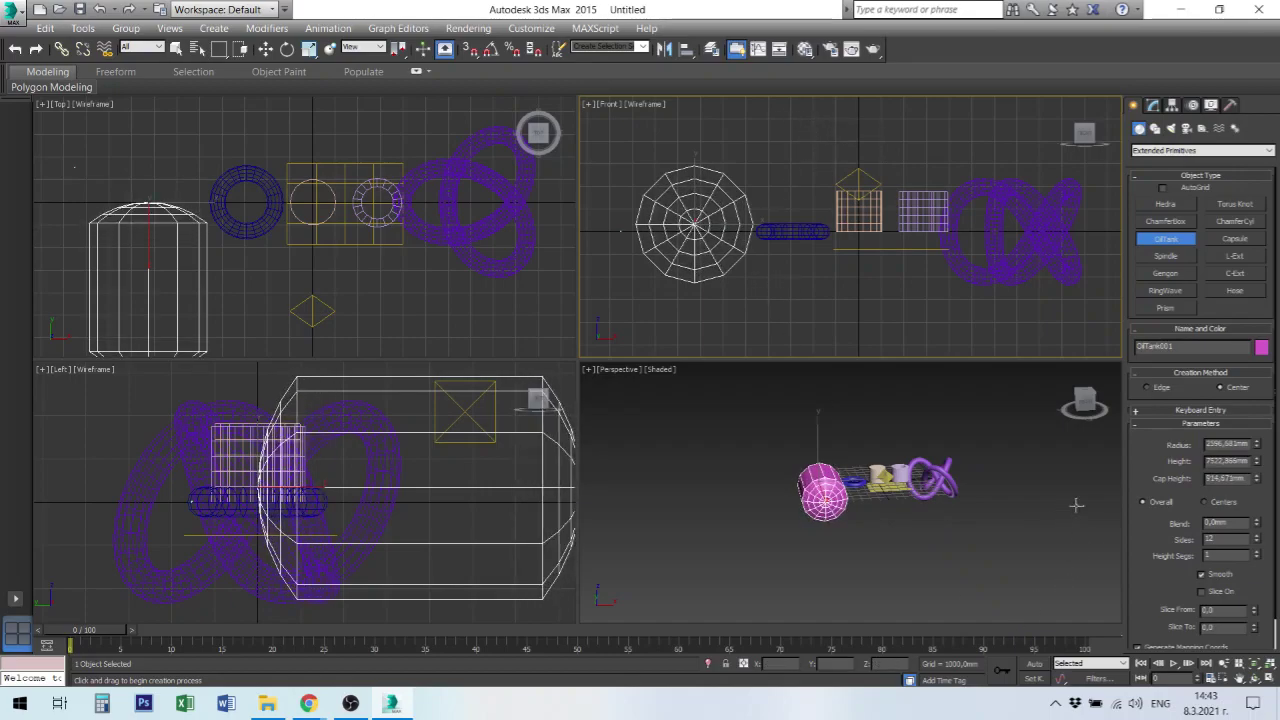
Set the oil tank's cap height to 500 mm, its radius to 3000 mm and its height to 10000 mm.
double_click(1226, 478)
type("500")
key("Return")
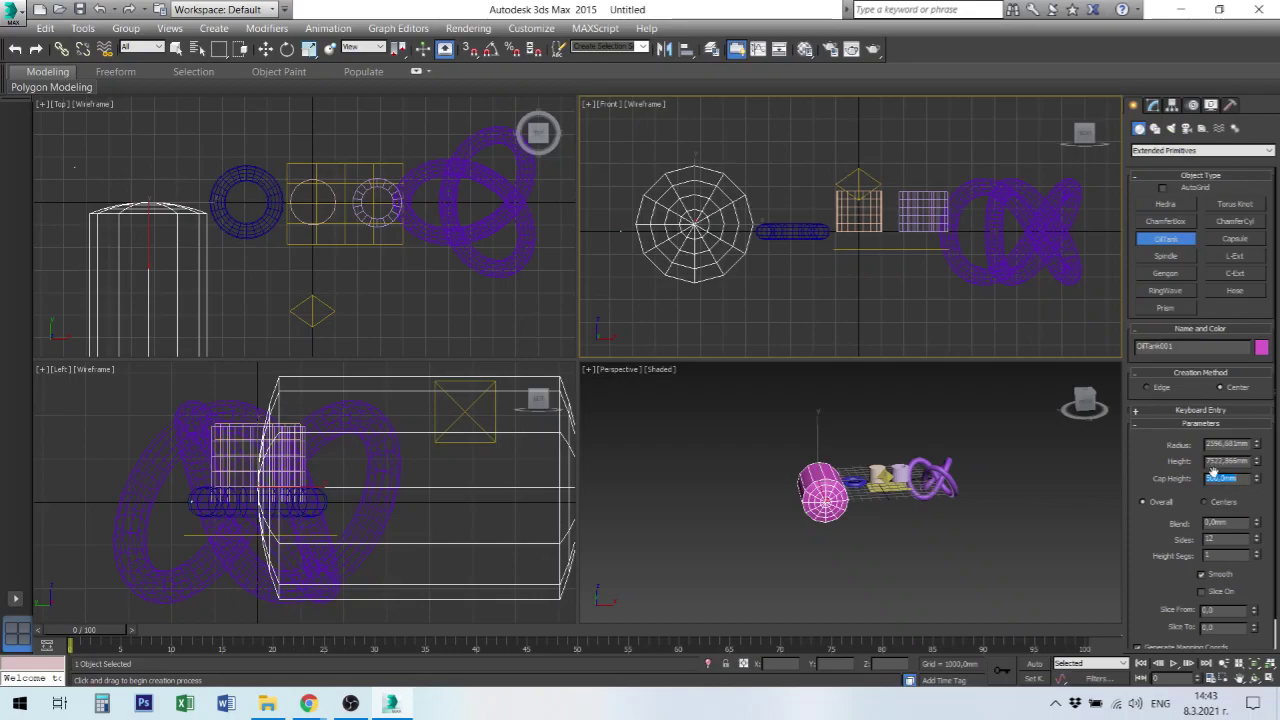
double_click(1225, 444)
type("4")
key("Tab")
type("80")
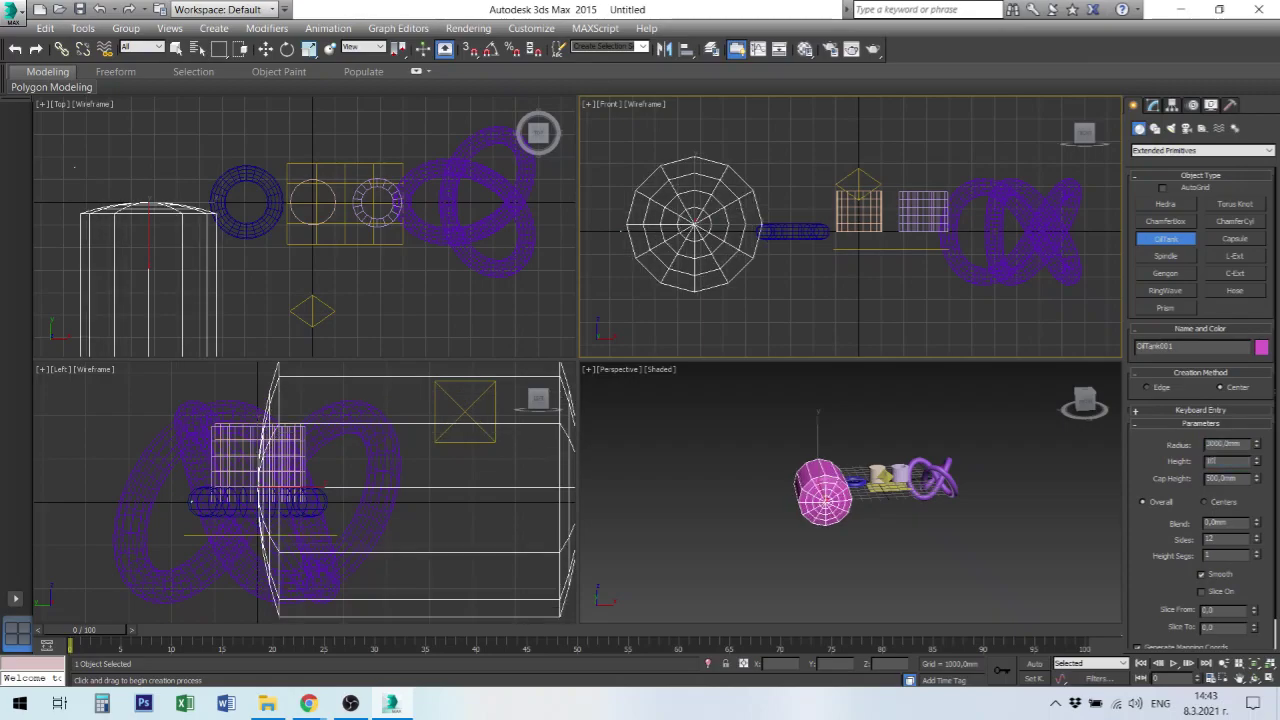
key("Return")
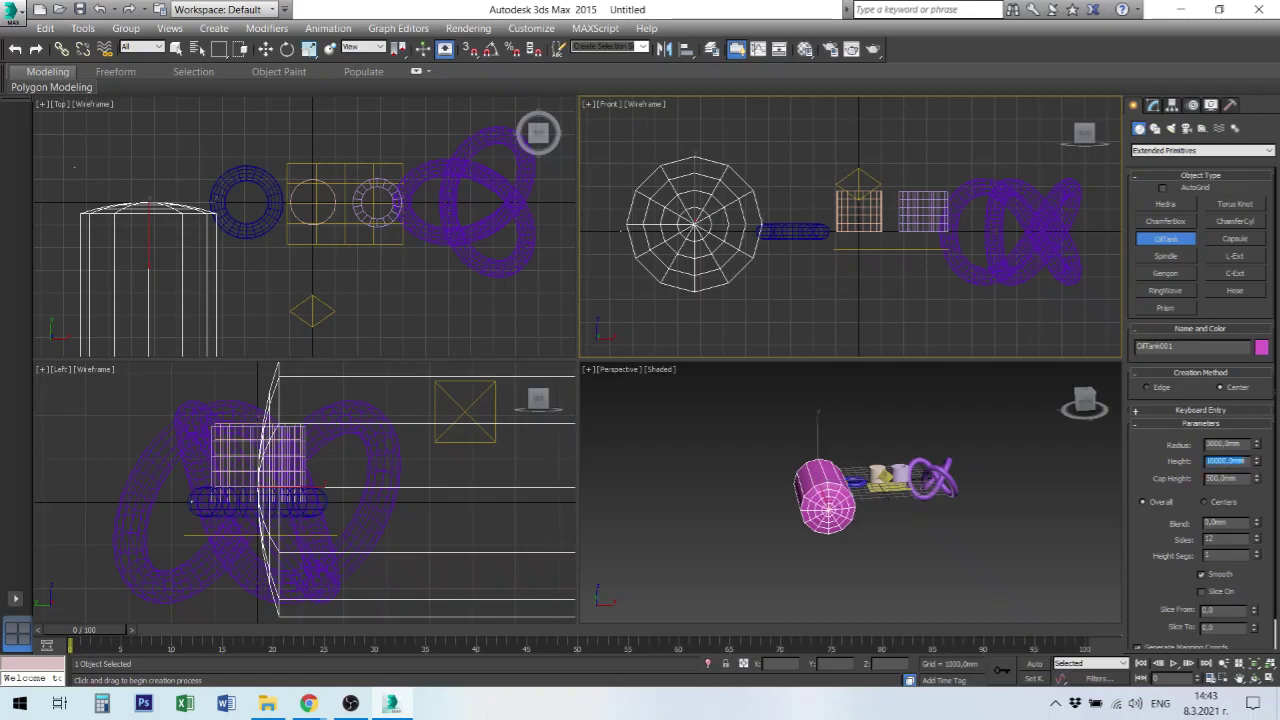
left_click_drag(1006, 543, 1012, 547)
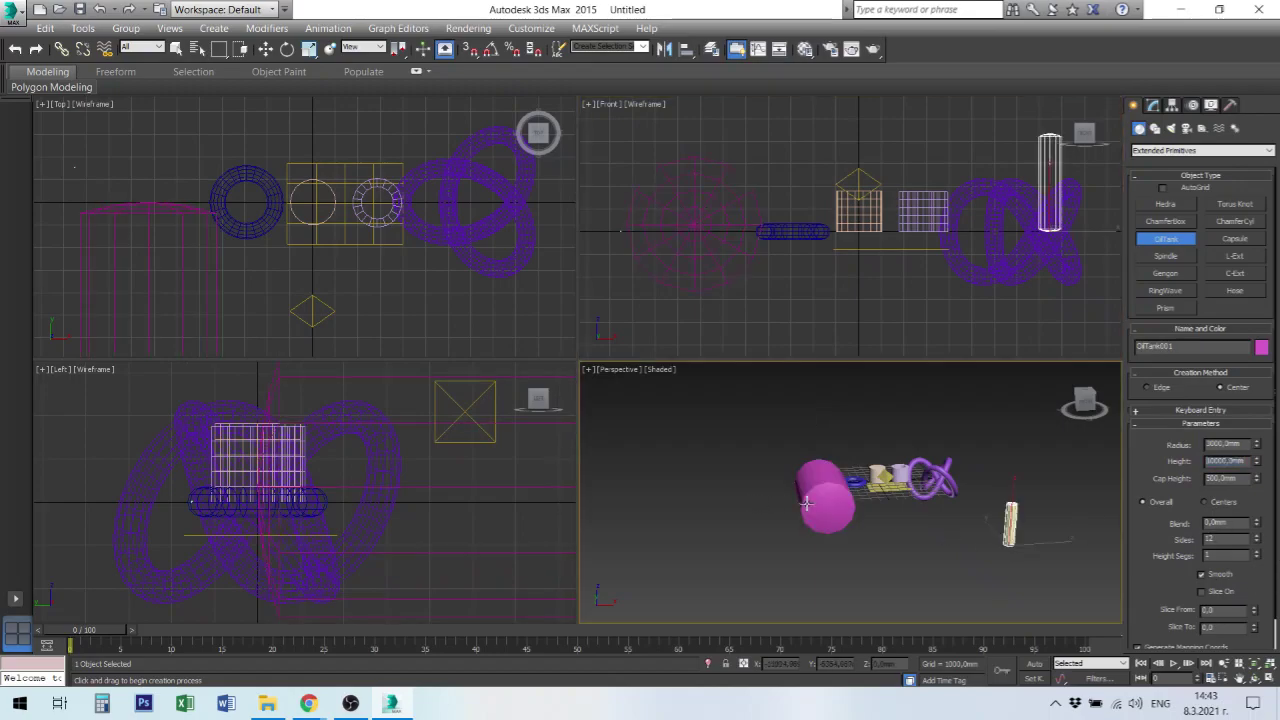
right_click(975, 522)
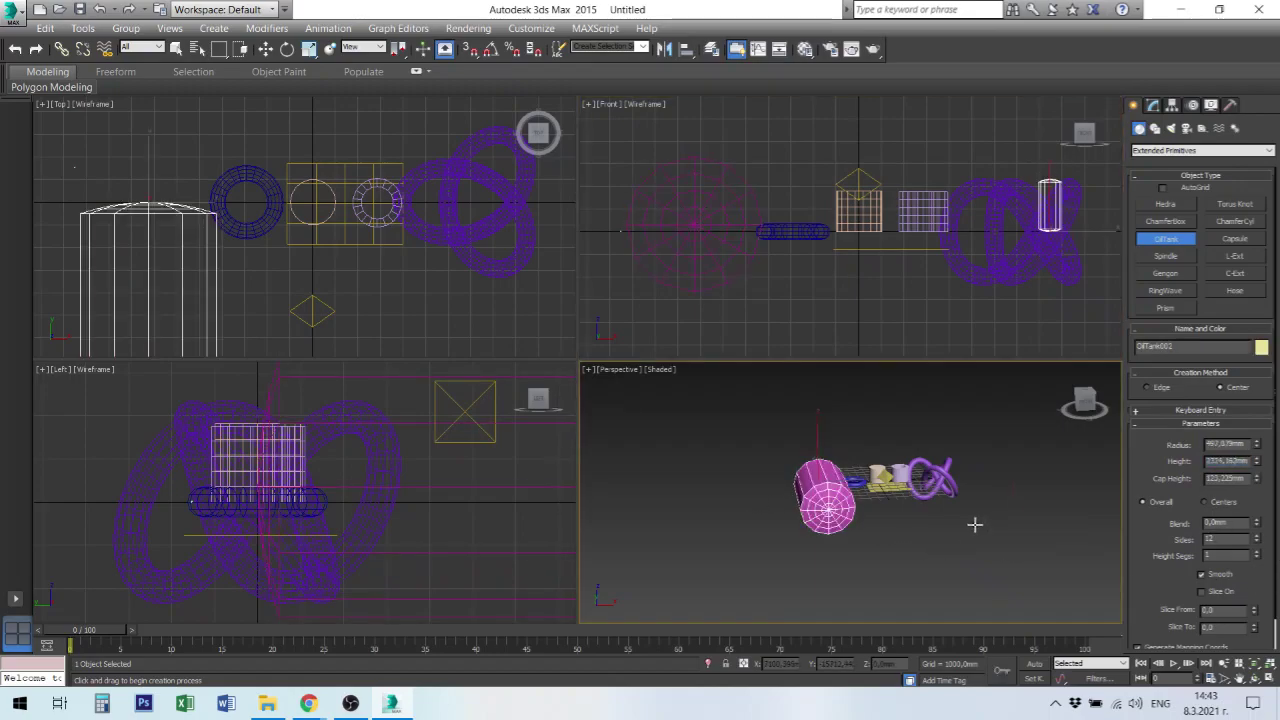
right_click(873, 505)
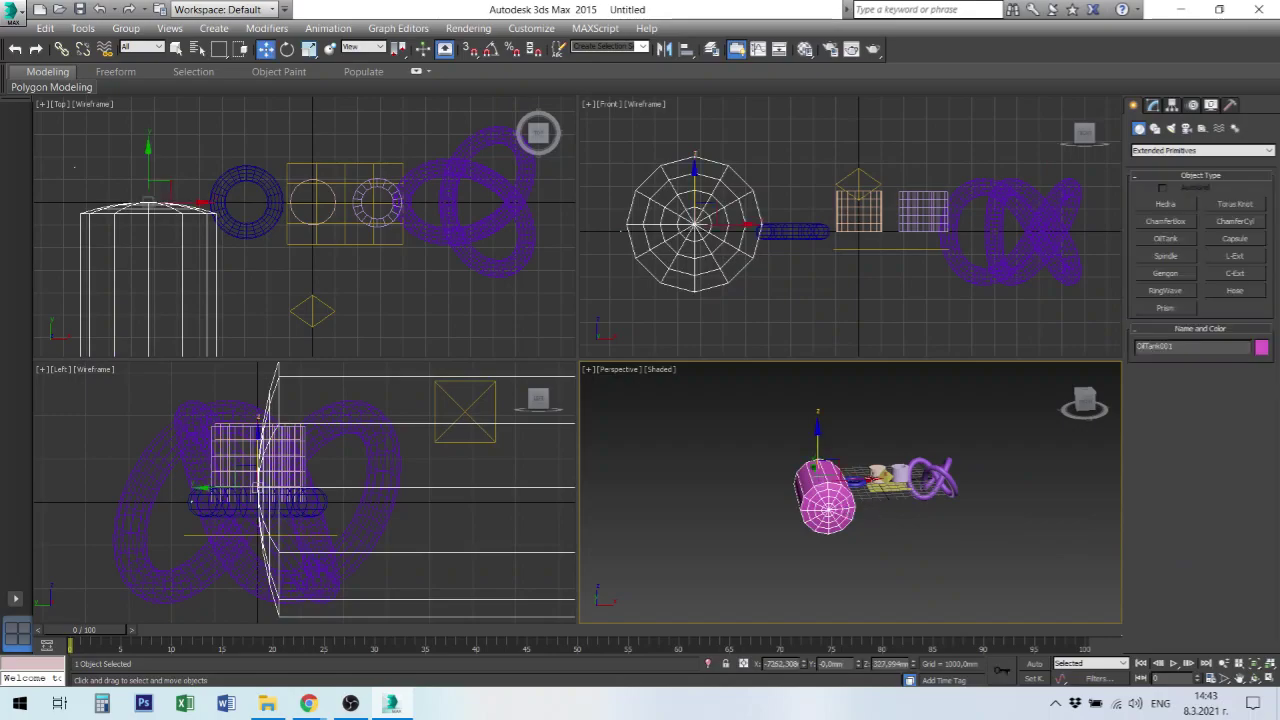
Raise the oil tank along the Z axis in the Perspective viewport and deselect it.
left_click(845, 478)
left_click(820, 463)
left_click_drag(818, 440, 822, 416)
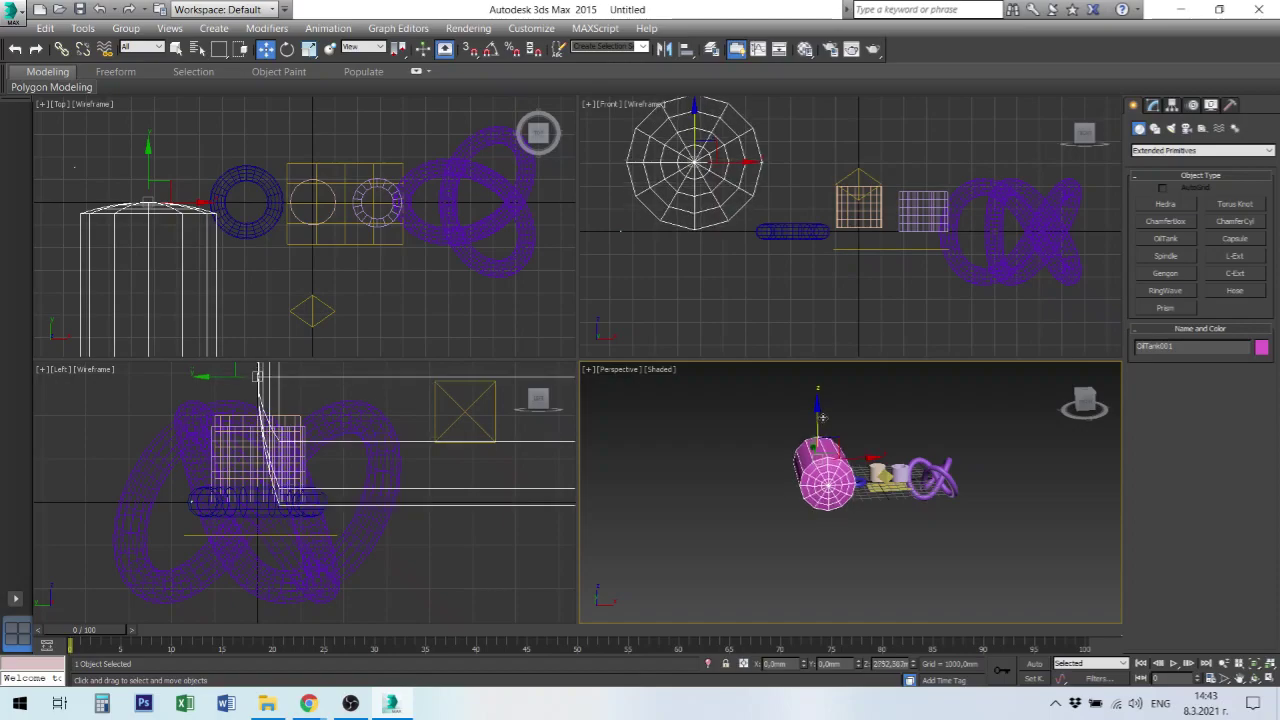
left_click(860, 530)
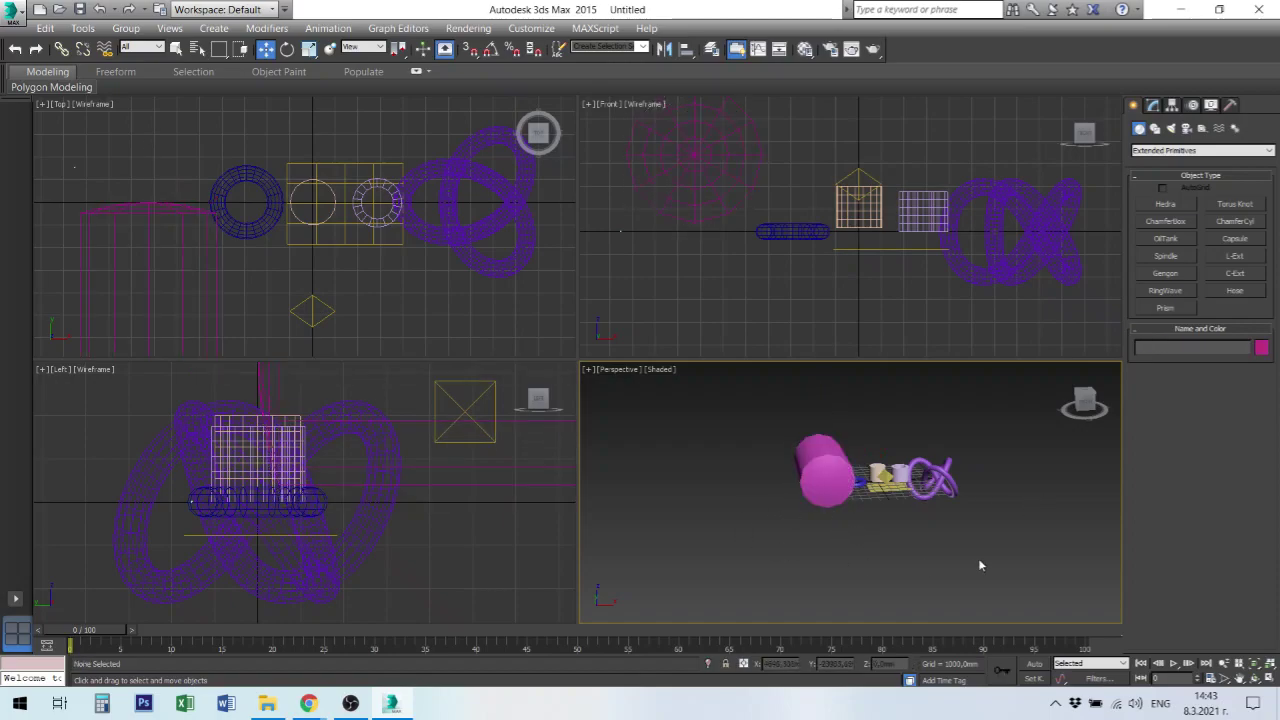
Create a capsule about 1675 mm in radius and 4945 mm high in the Top viewport and move it directly beneath the oil tank.
left_click(1236, 240)
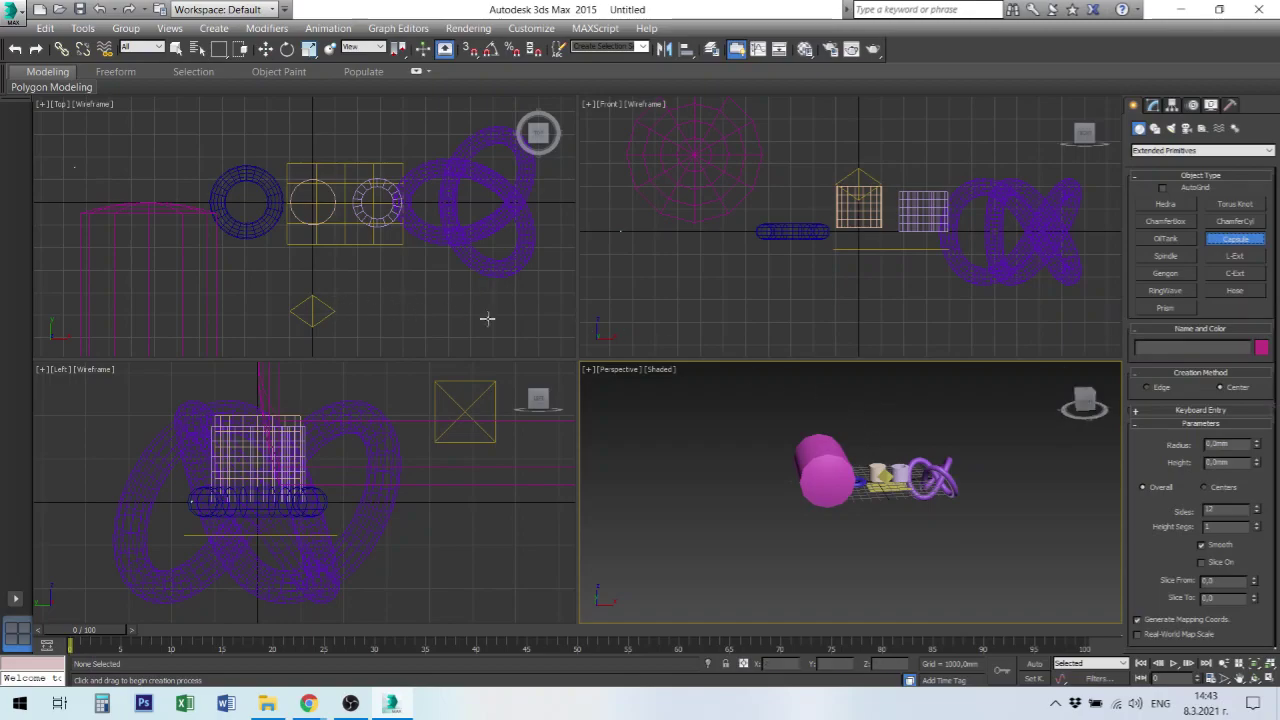
left_click_drag(421, 310, 458, 312)
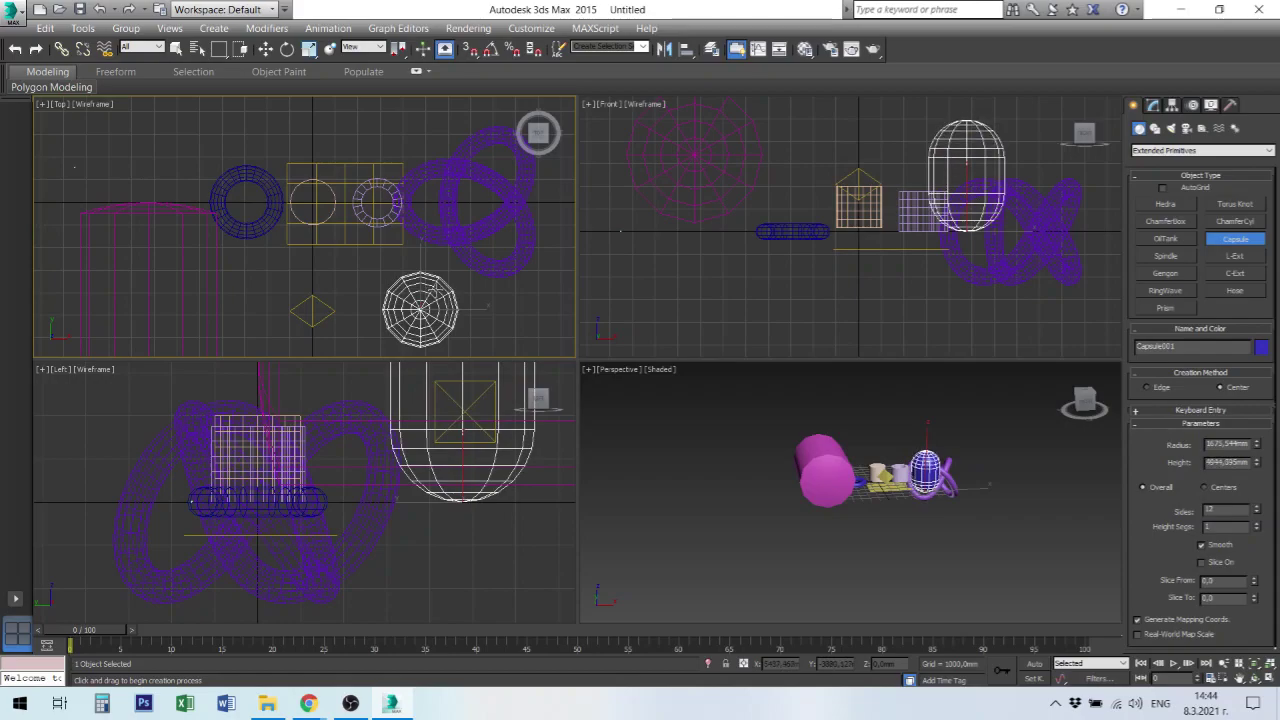
left_click(976, 196)
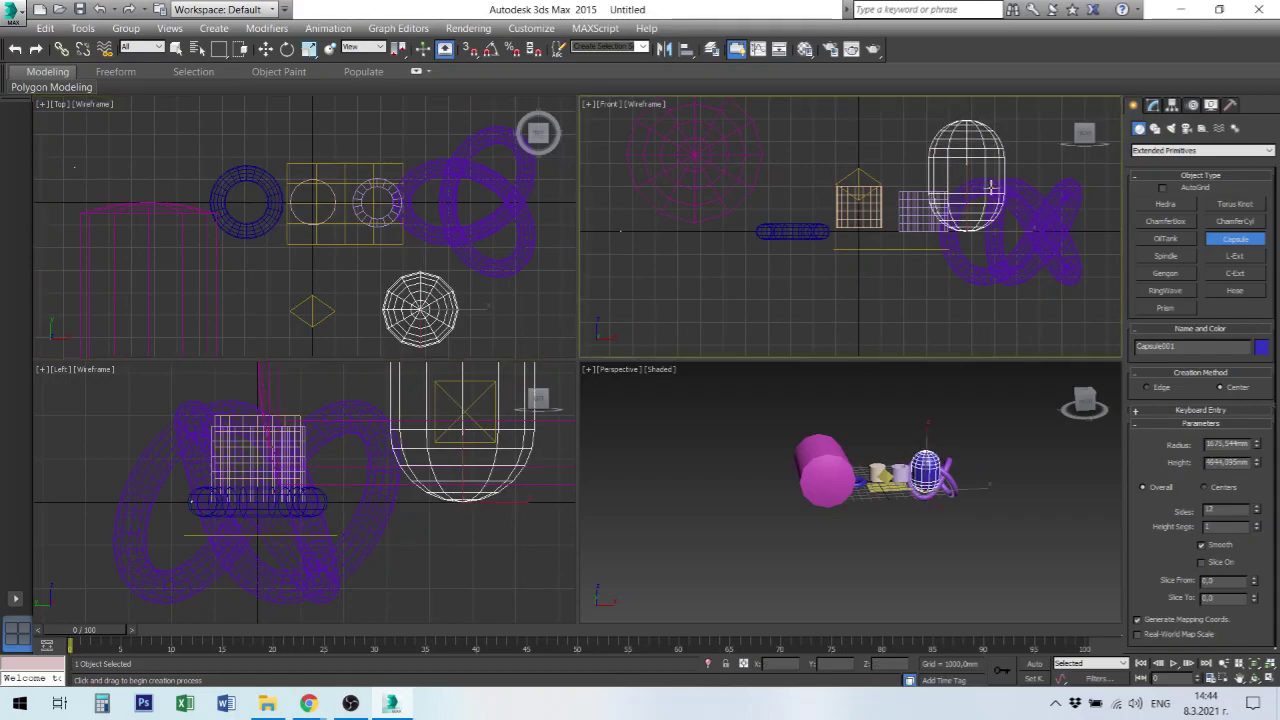
key("w")
left_click_drag(968, 178, 948, 296)
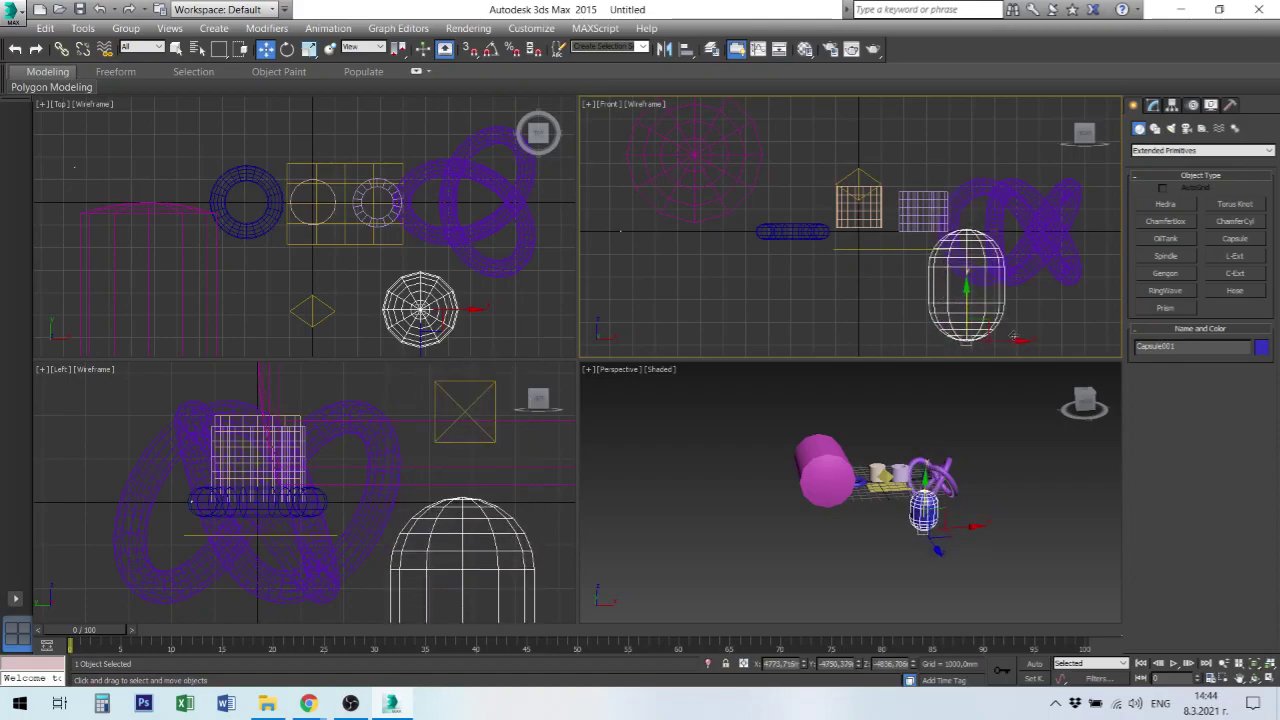
left_click_drag(977, 340, 709, 341)
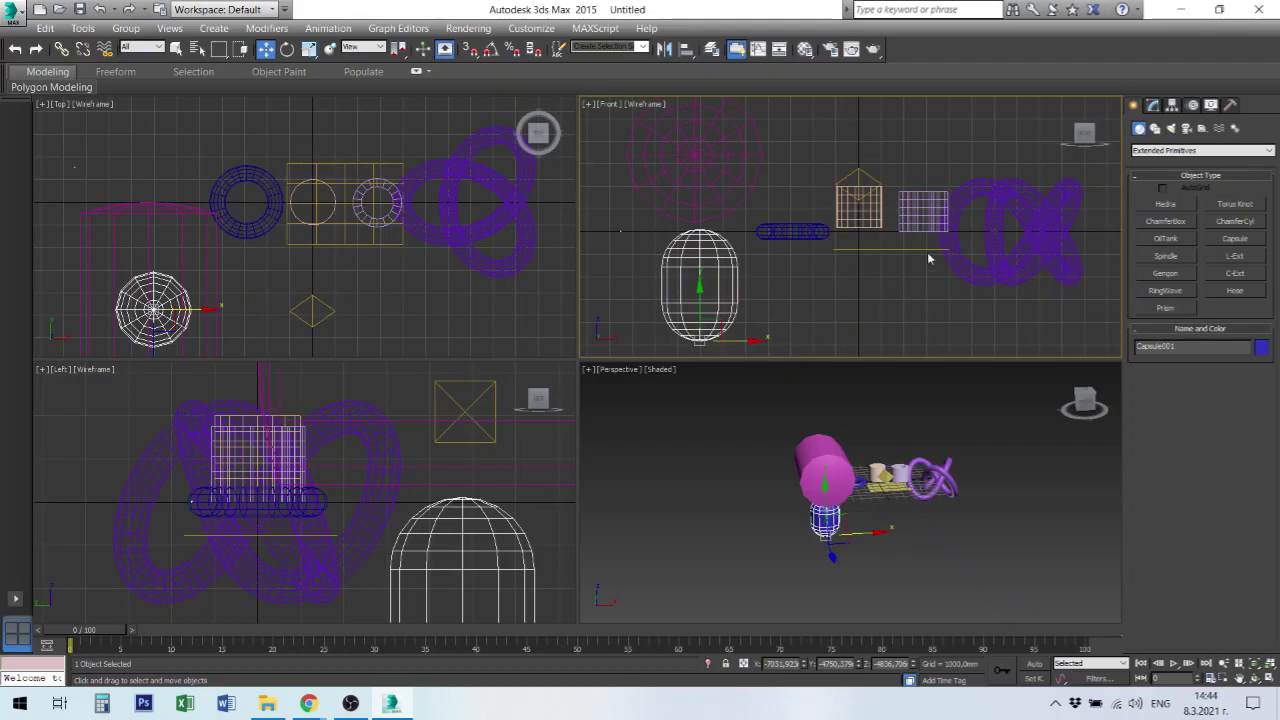
Create a spindle in the Top viewport, about 2076 mm in radius and 7935 mm high, with a minimal cap height of 2.54 mm.
left_click(1166, 256)
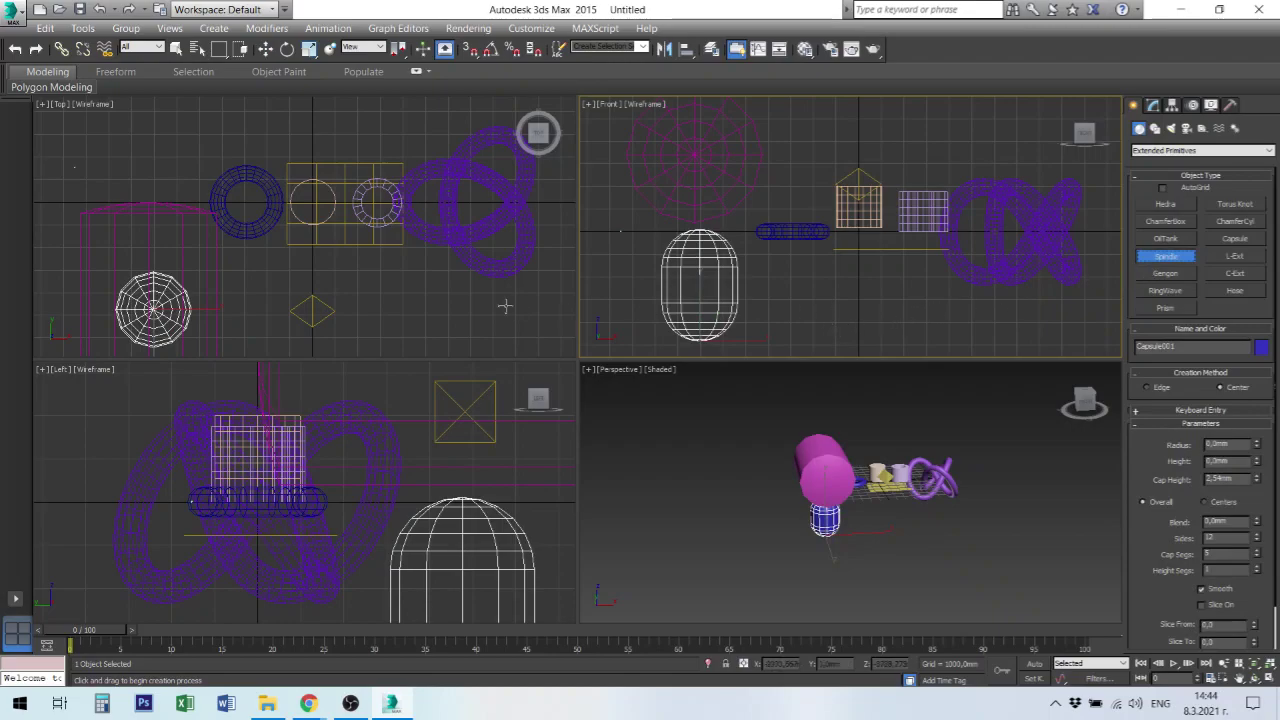
left_click_drag(407, 309, 450, 325)
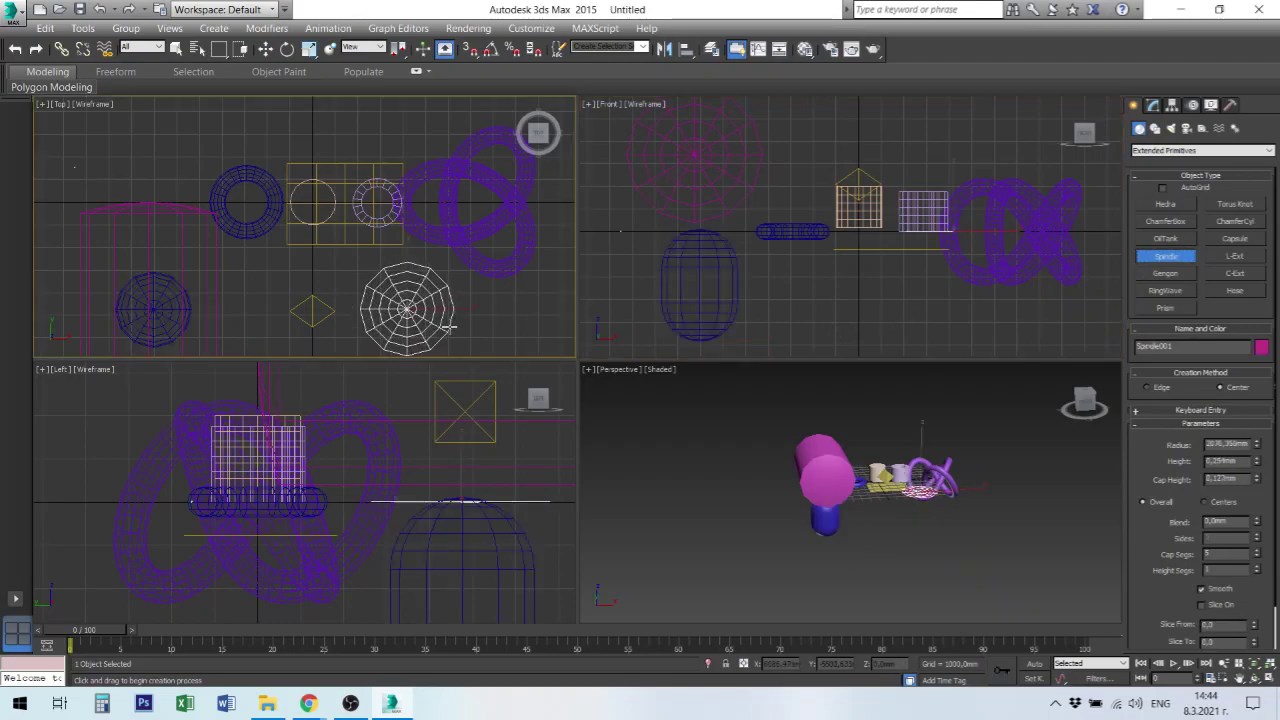
left_click(453, 148)
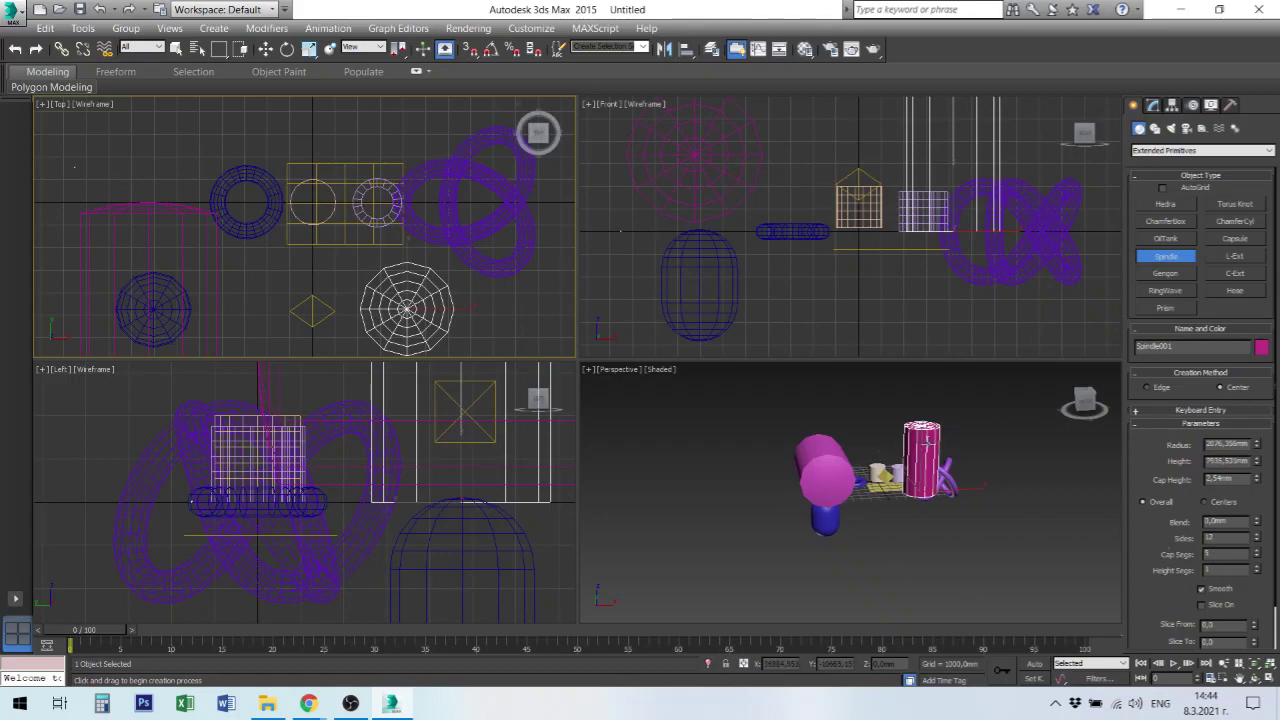
scroll(928, 445, "up", 2)
scroll(938, 452, "up", 2)
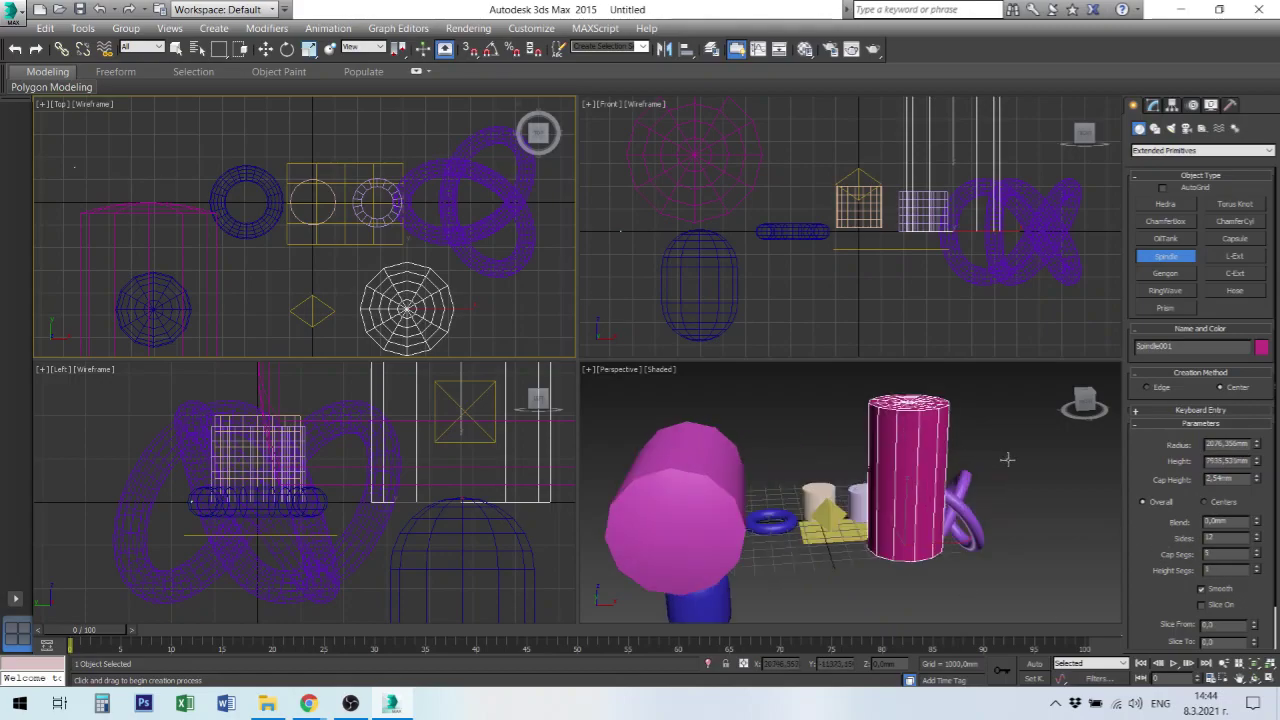
scroll(937, 437, "down", 2)
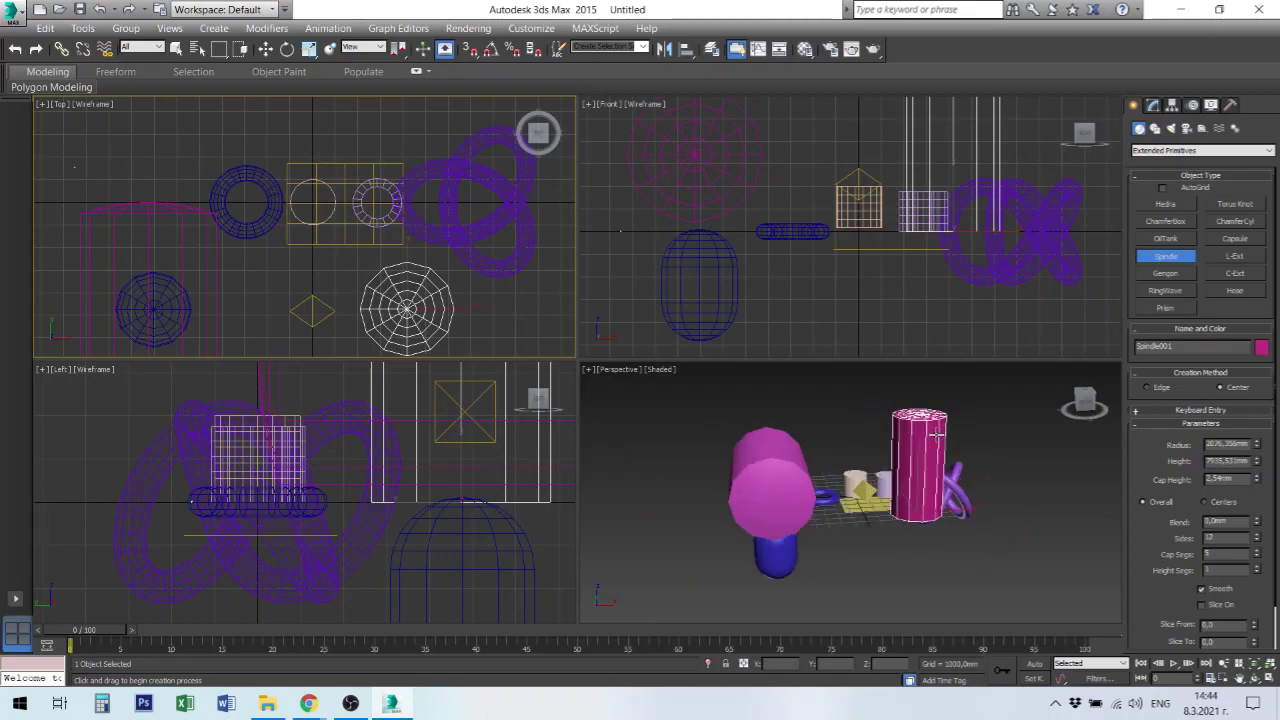
scroll(930, 430, "up", 2)
left_click_drag(914, 440, 916, 519)
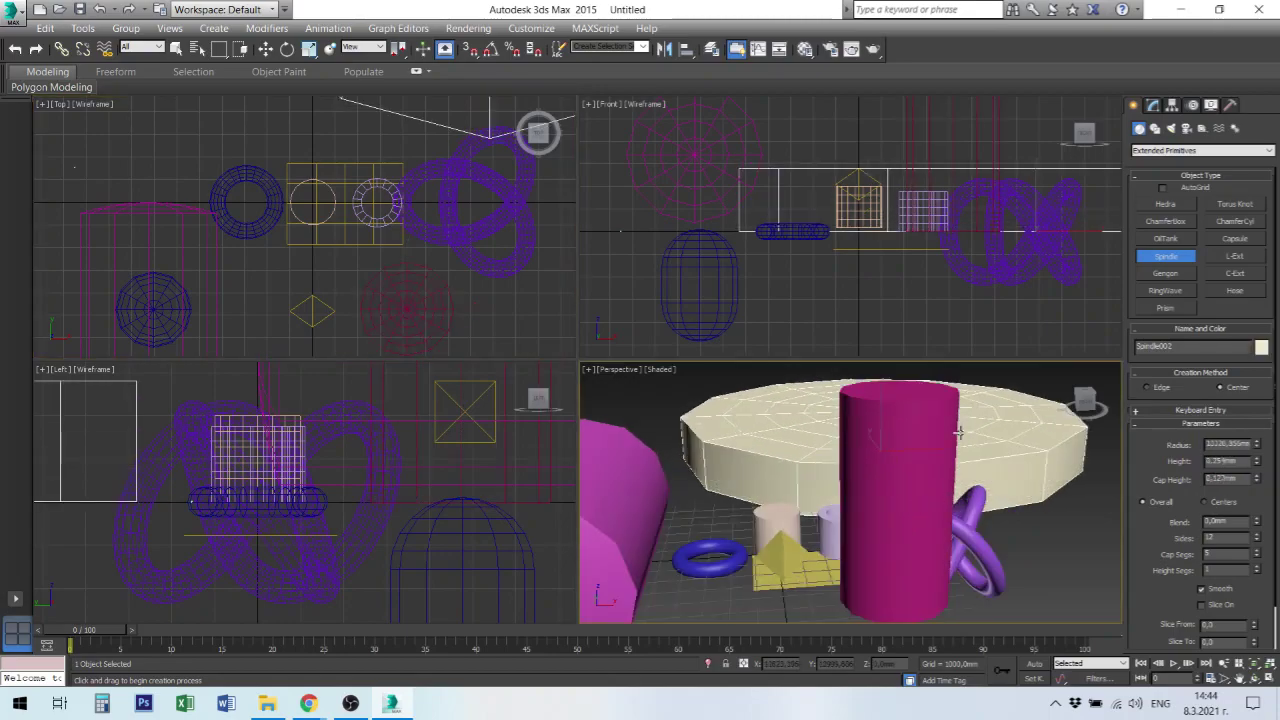
right_click(915, 412)
right_click(915, 410)
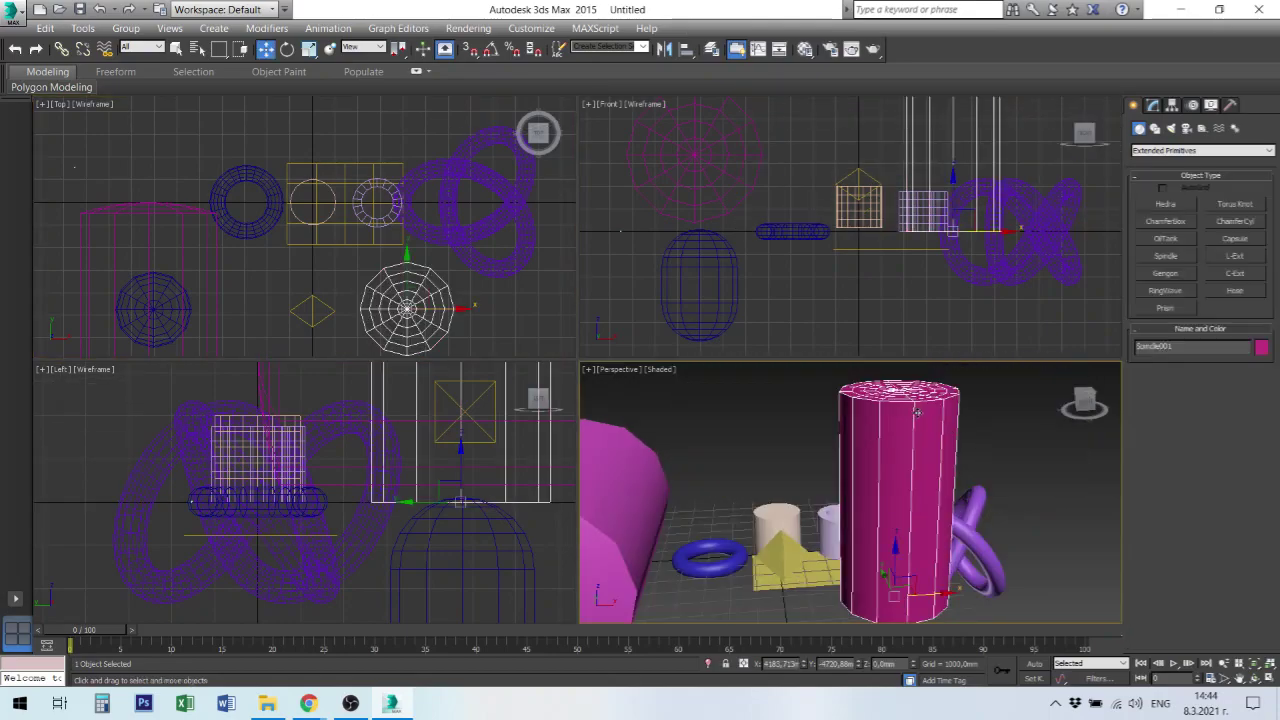
Set the spindle's blend to about 9.9 mm in its modification parameters.
middle_click_drag(921, 414, 907, 470, "alt")
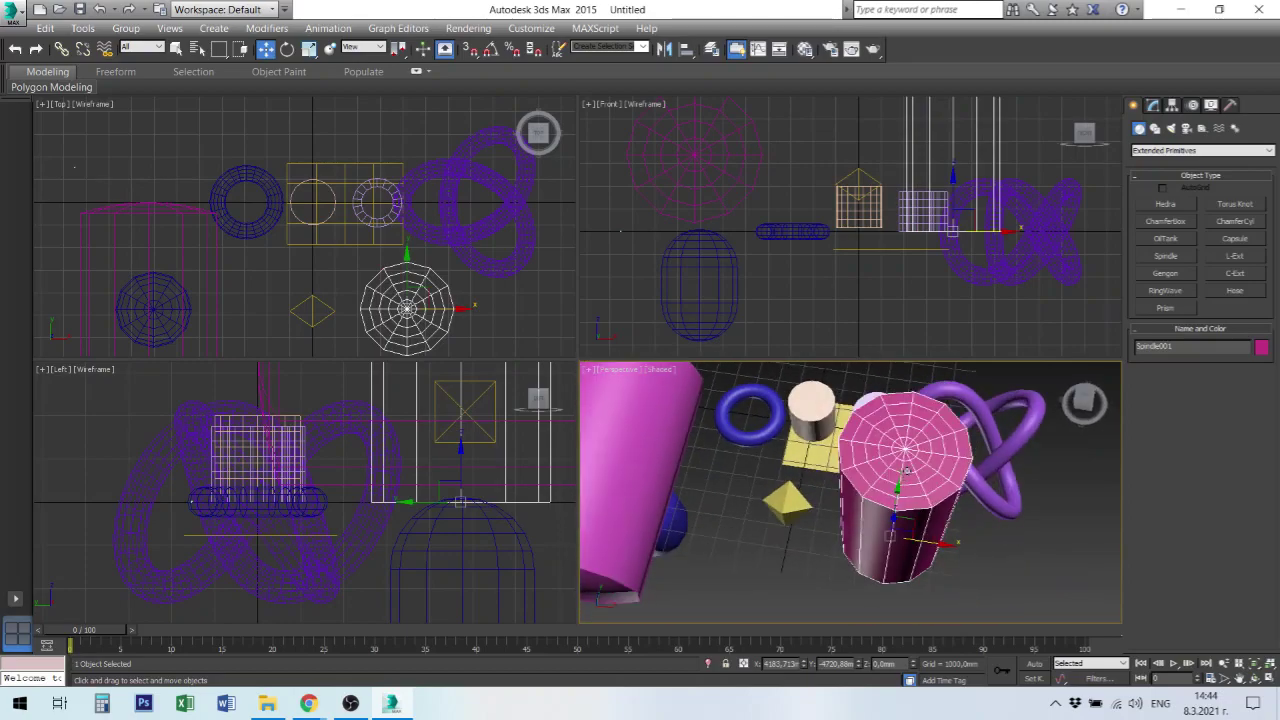
left_click(1153, 105)
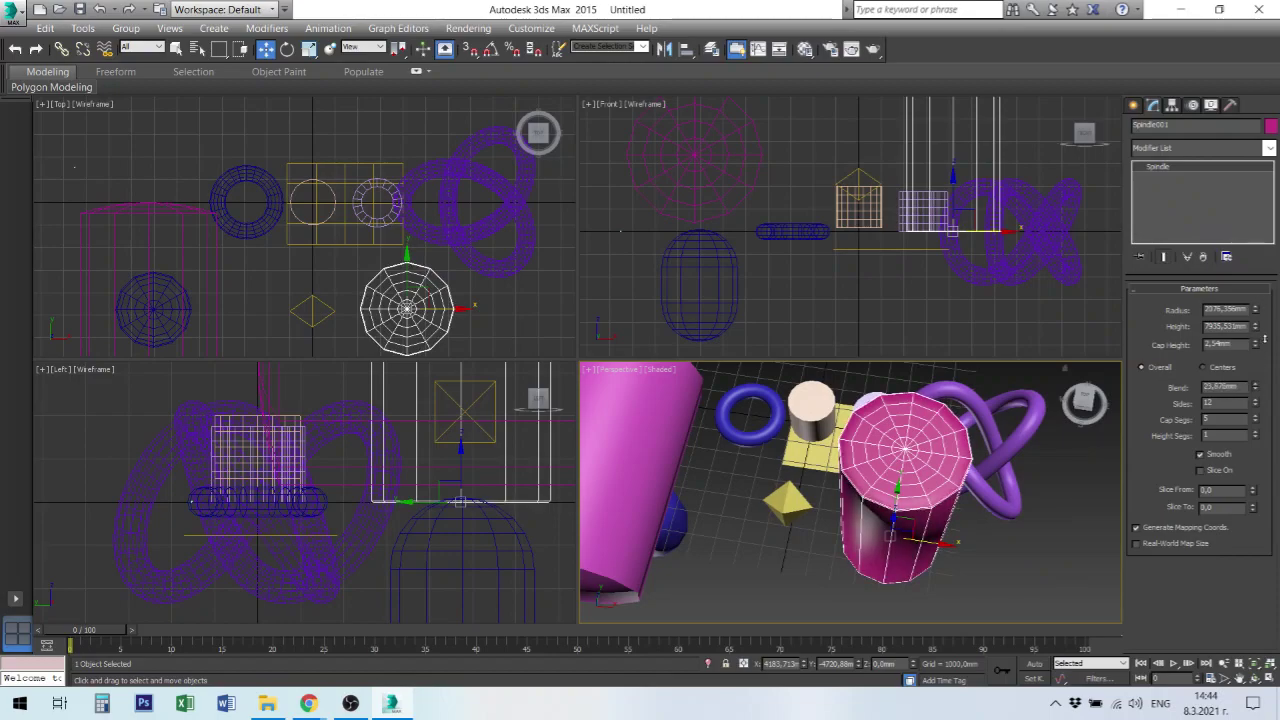
left_click_drag(1257, 386, 1270, 362)
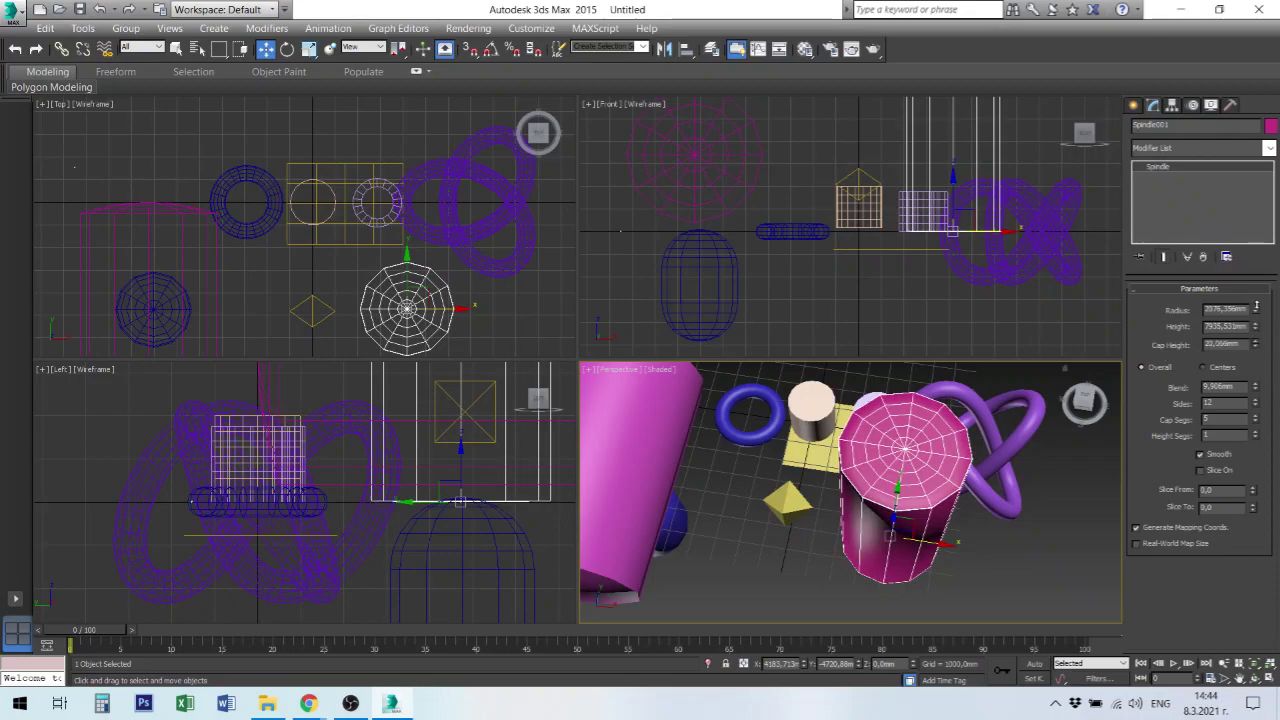
Try a cap height of about 35 mm on the spindle, reduce it back to 2.54 mm, and return to the object creation tools.
left_click_drag(1256, 343, 1270, 272)
middle_click_drag(990, 390, 985, 451, "alt")
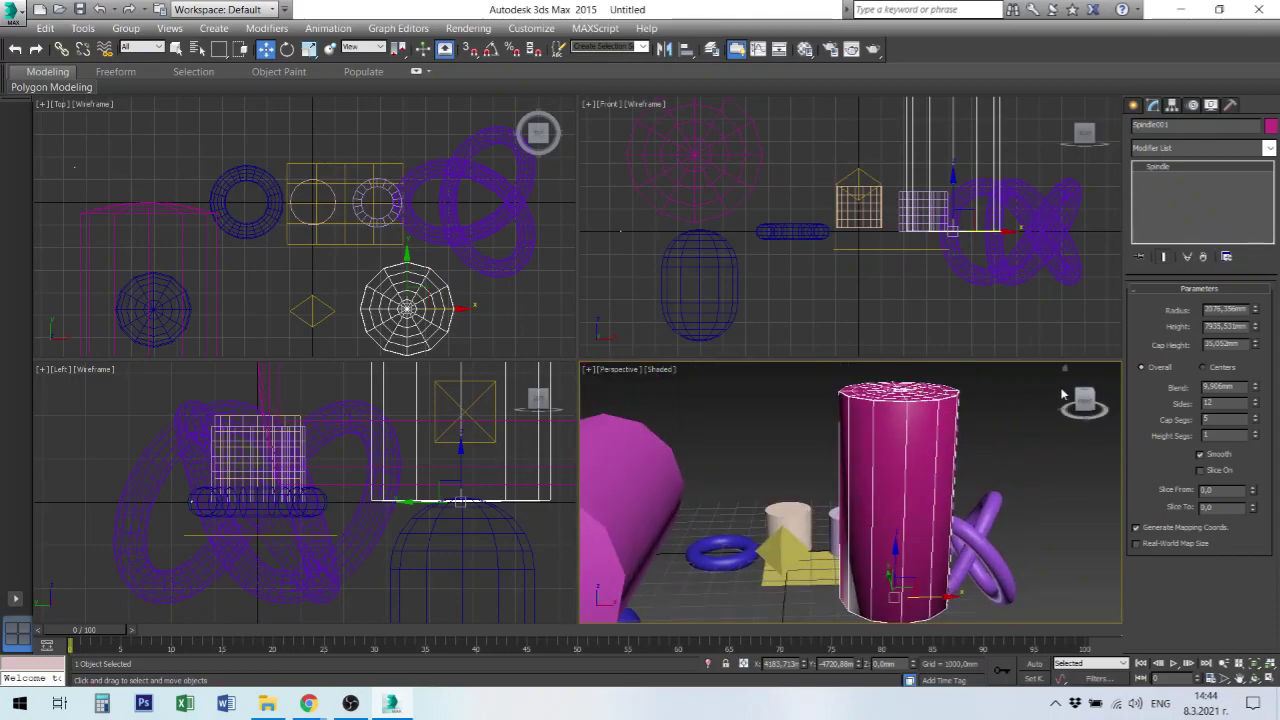
left_click_drag(1255, 343, 1263, 417)
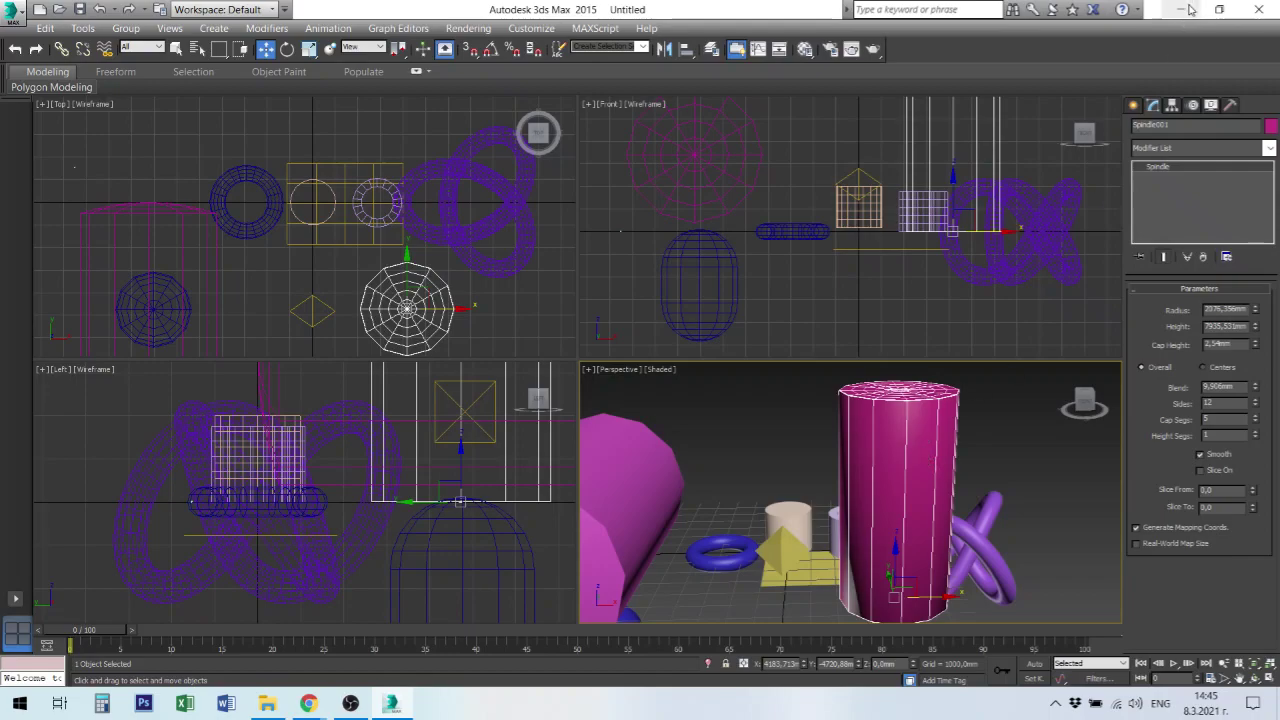
left_click(1136, 108)
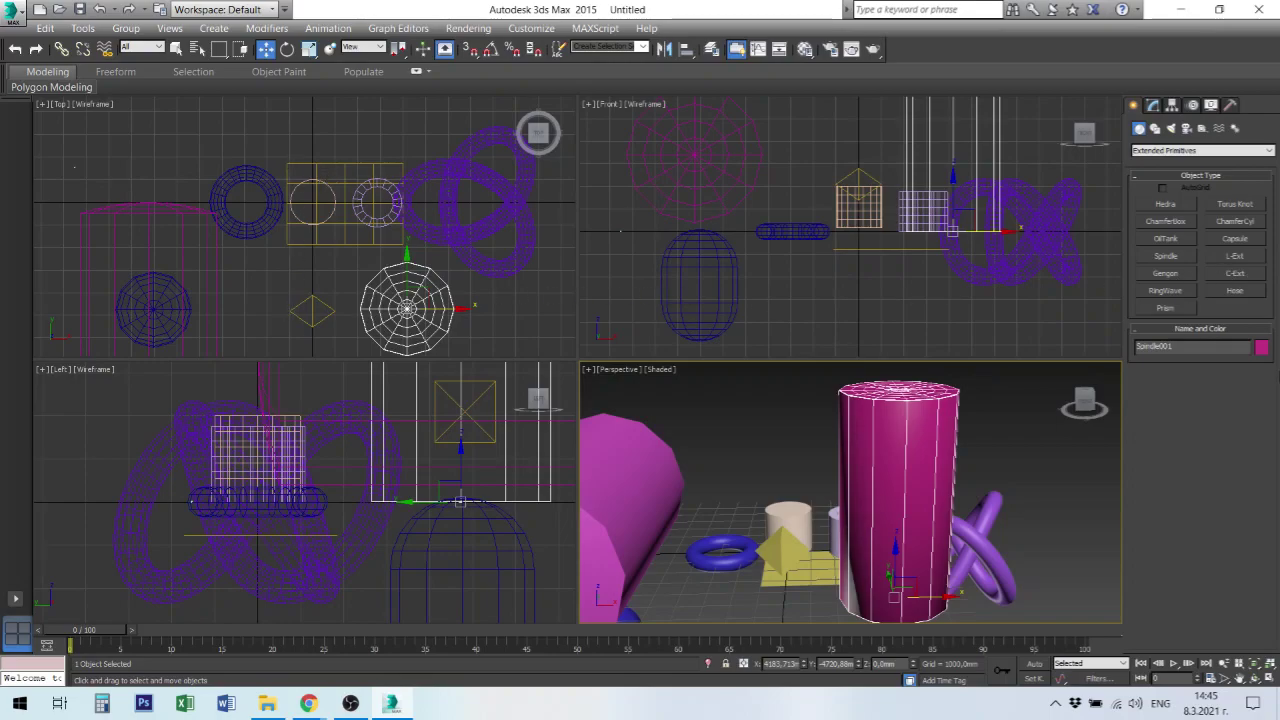
left_click(1241, 257)
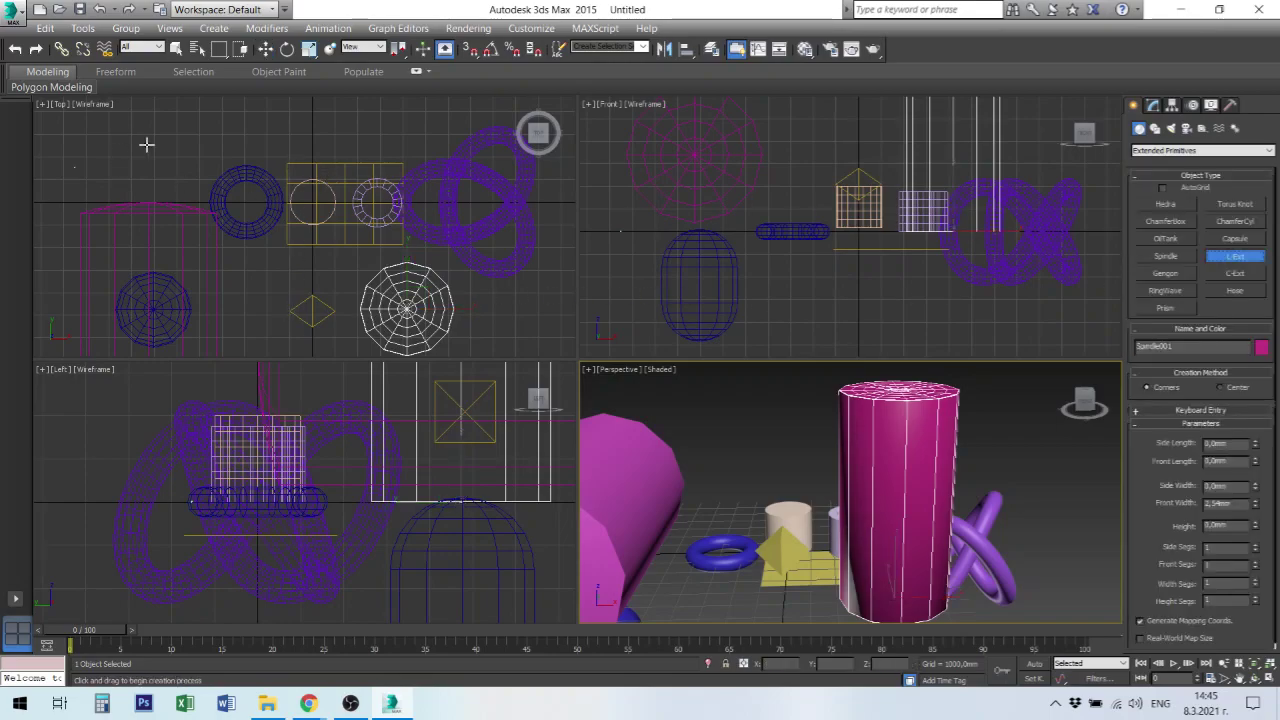
left_click_drag(152, 119, 238, 136)
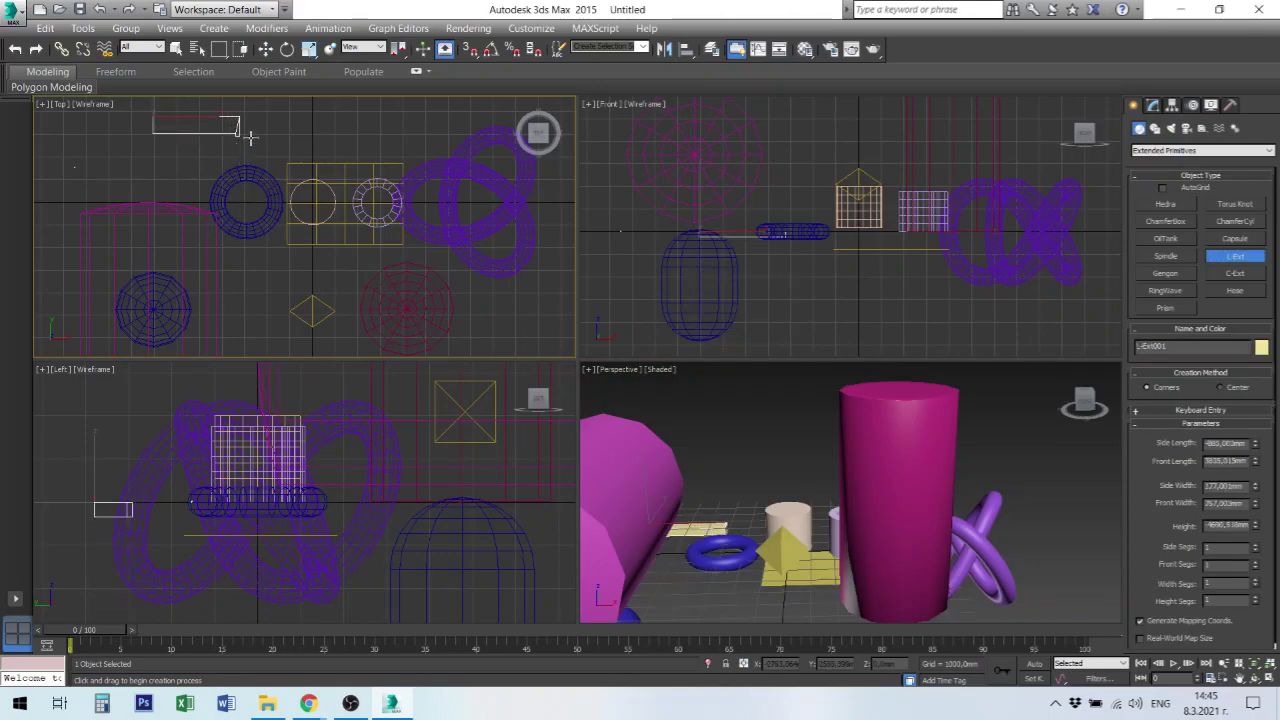
left_click(276, 106)
left_click(248, 128)
key("ctrl+z")
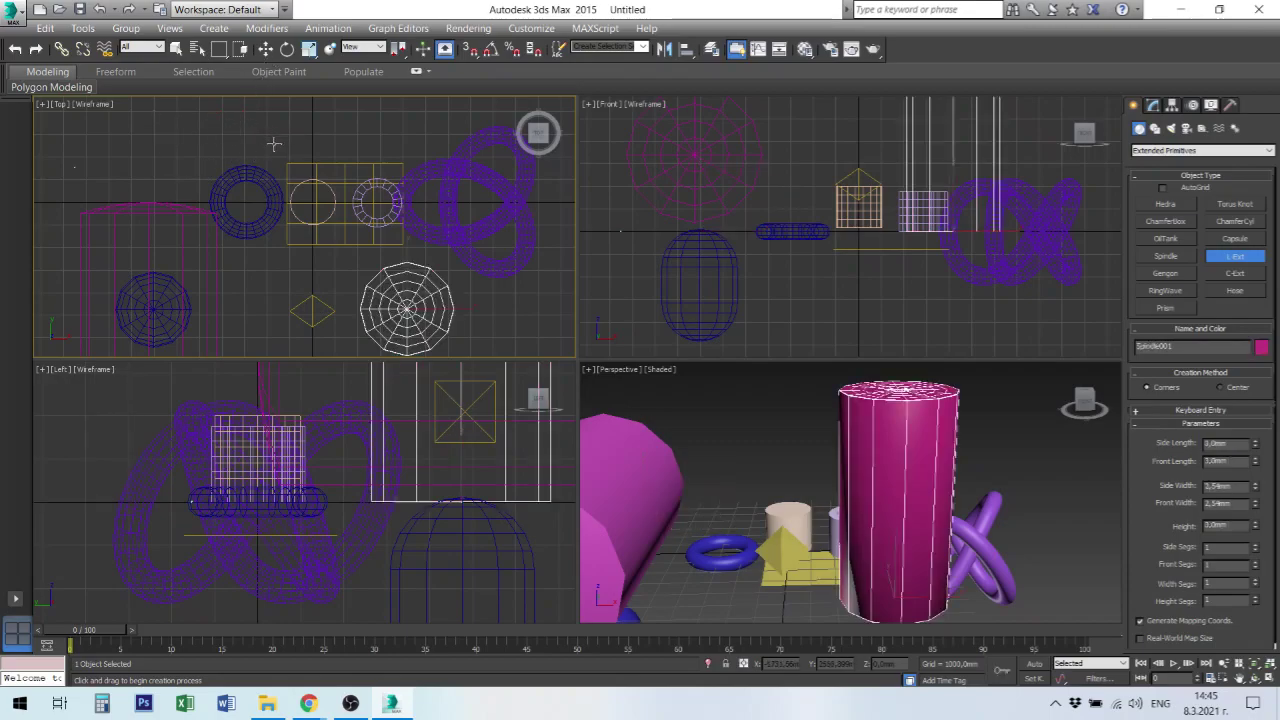
Create an L-Ext in the empty area of the Top viewport, about 7611 mm front length, 1652 mm side length and 1121 mm widths, extruded downwards.
scroll(250, 162, "down", 4)
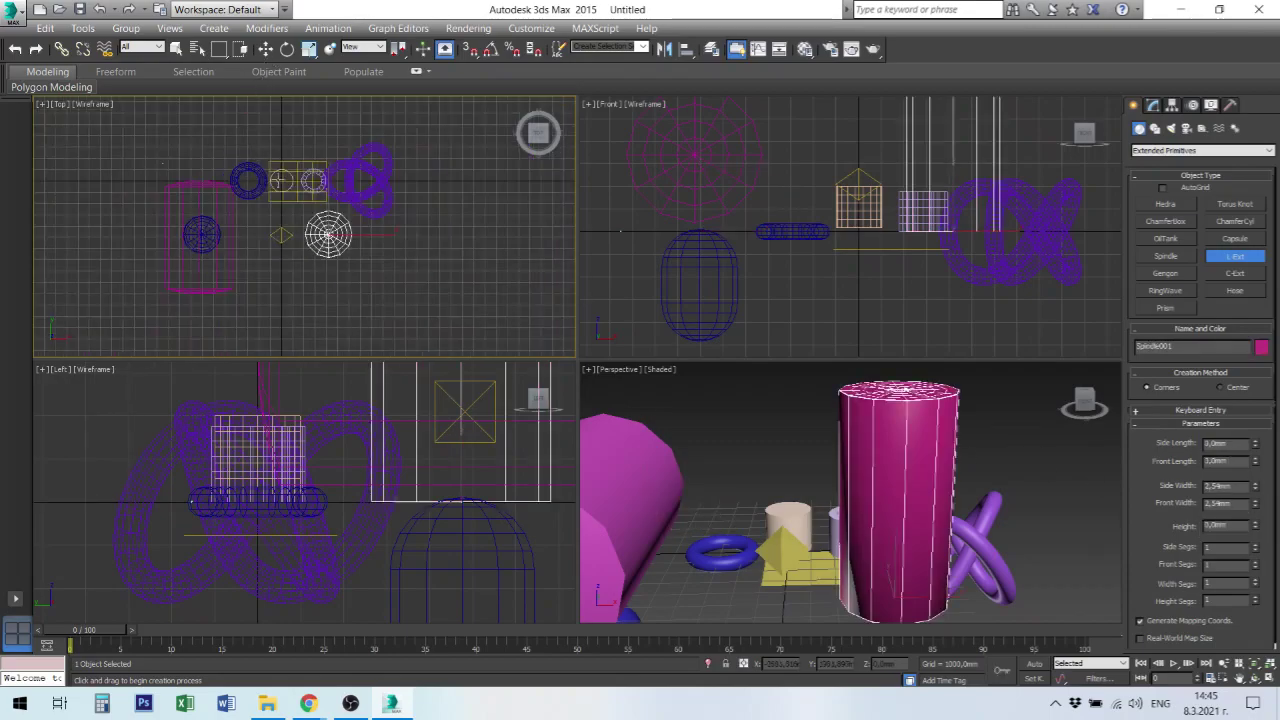
left_click_drag(340, 250, 424, 265)
left_click(424, 288)
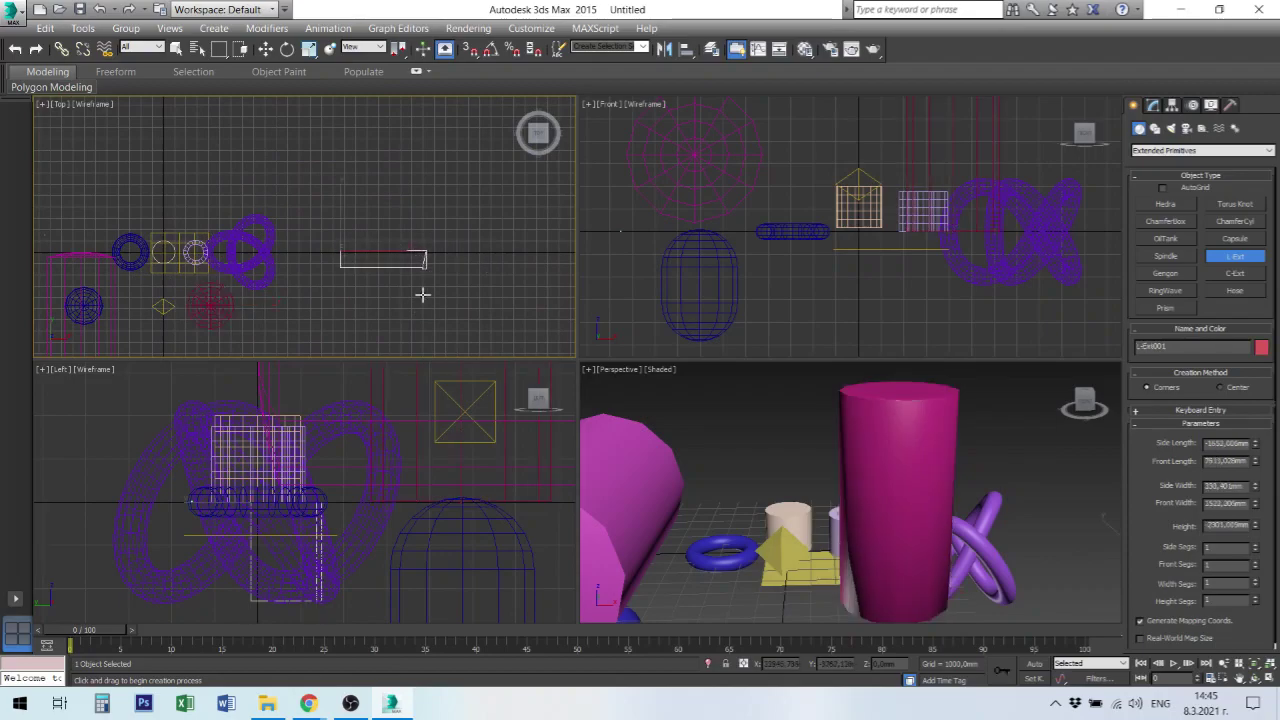
left_click(422, 295)
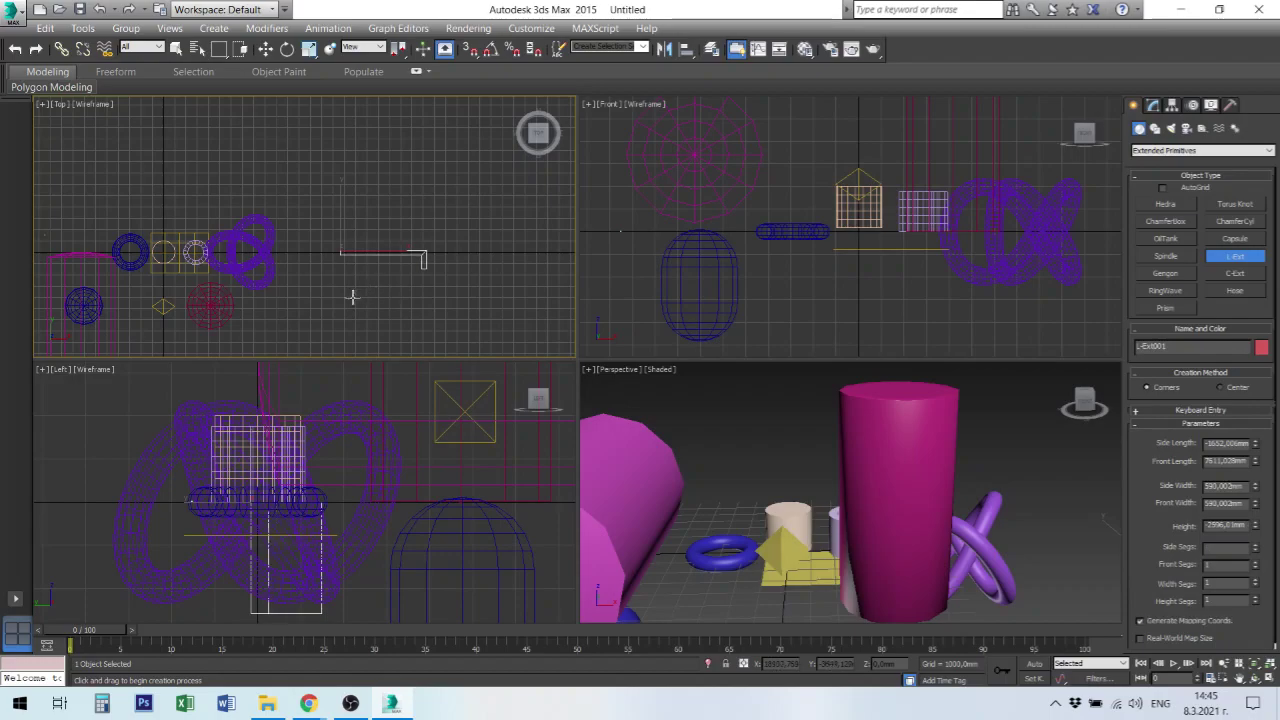
left_click(423, 287)
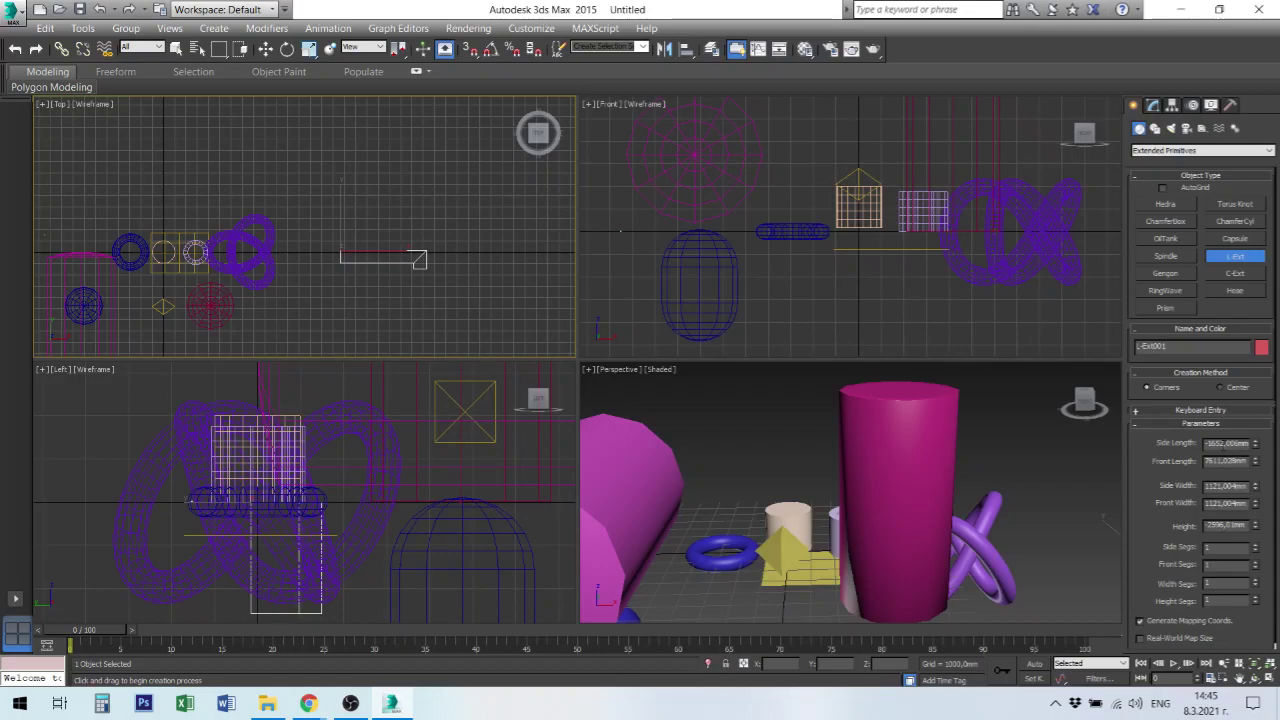
Set the L-Ext's side length to -1600 mm and its front length to 1600 mm.
double_click(1222, 443)
type("3")
double_click(1208, 461)
type("3600")
key("Return")
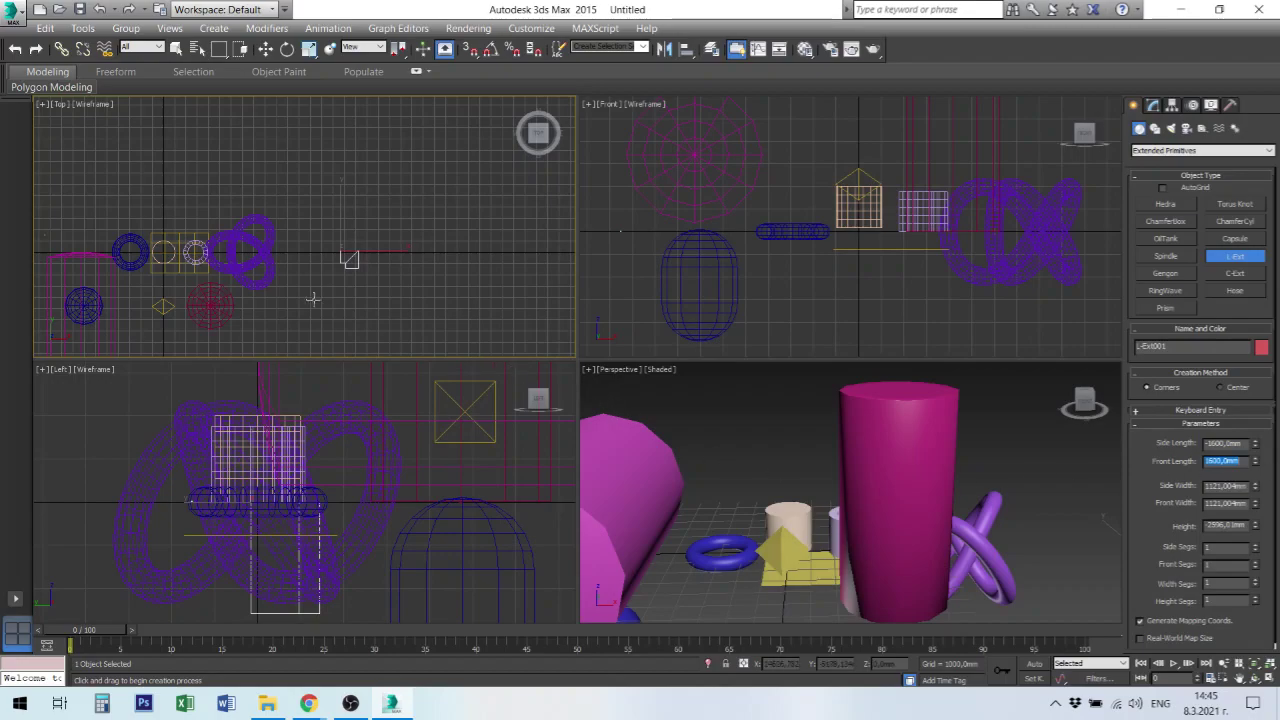
scroll(337, 300, "down", 3)
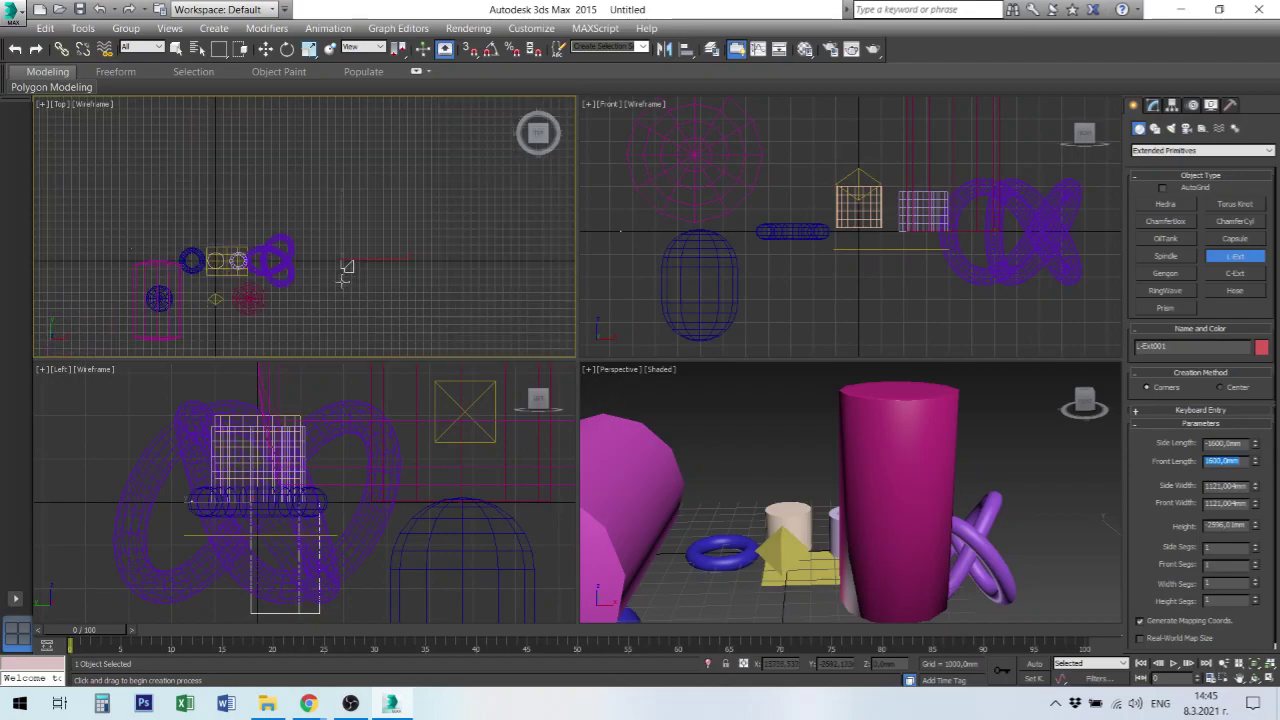
Set the L-Ext's height to 2000 mm so that it extends upwards from the grid.
left_click(1226, 486)
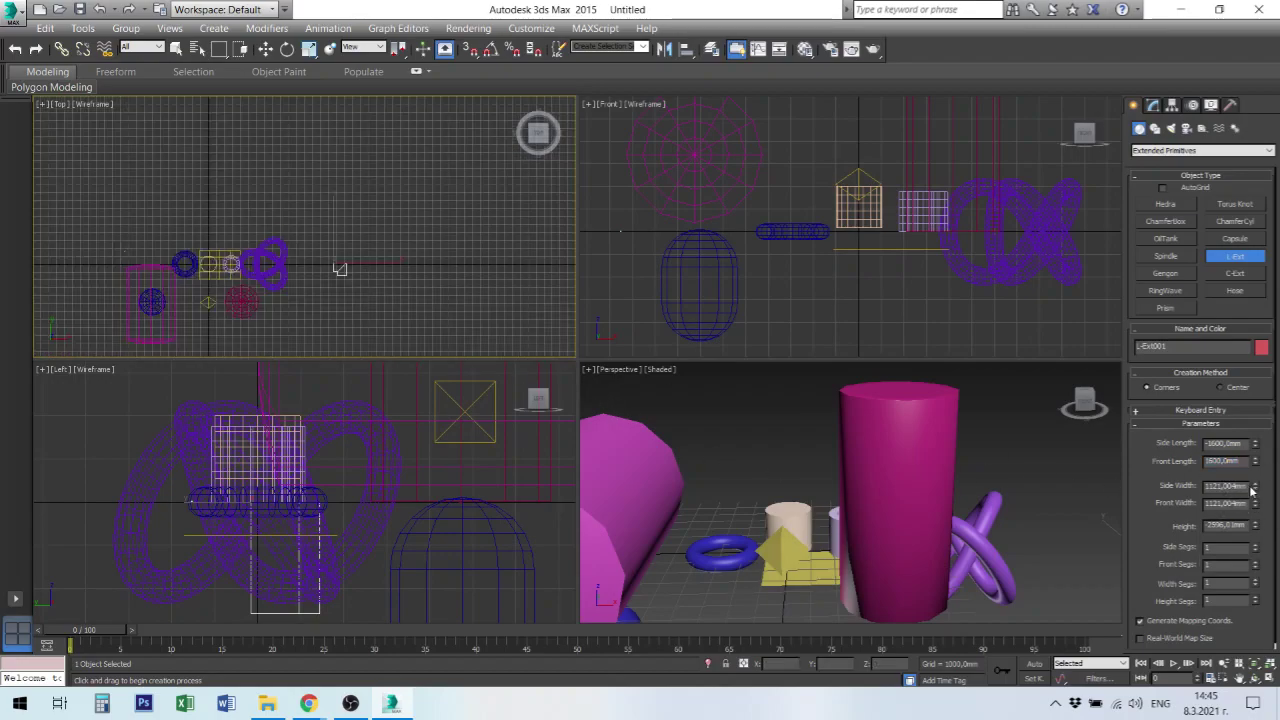
double_click(1230, 526)
left_click(794, 302)
scroll(794, 302, "down", 5)
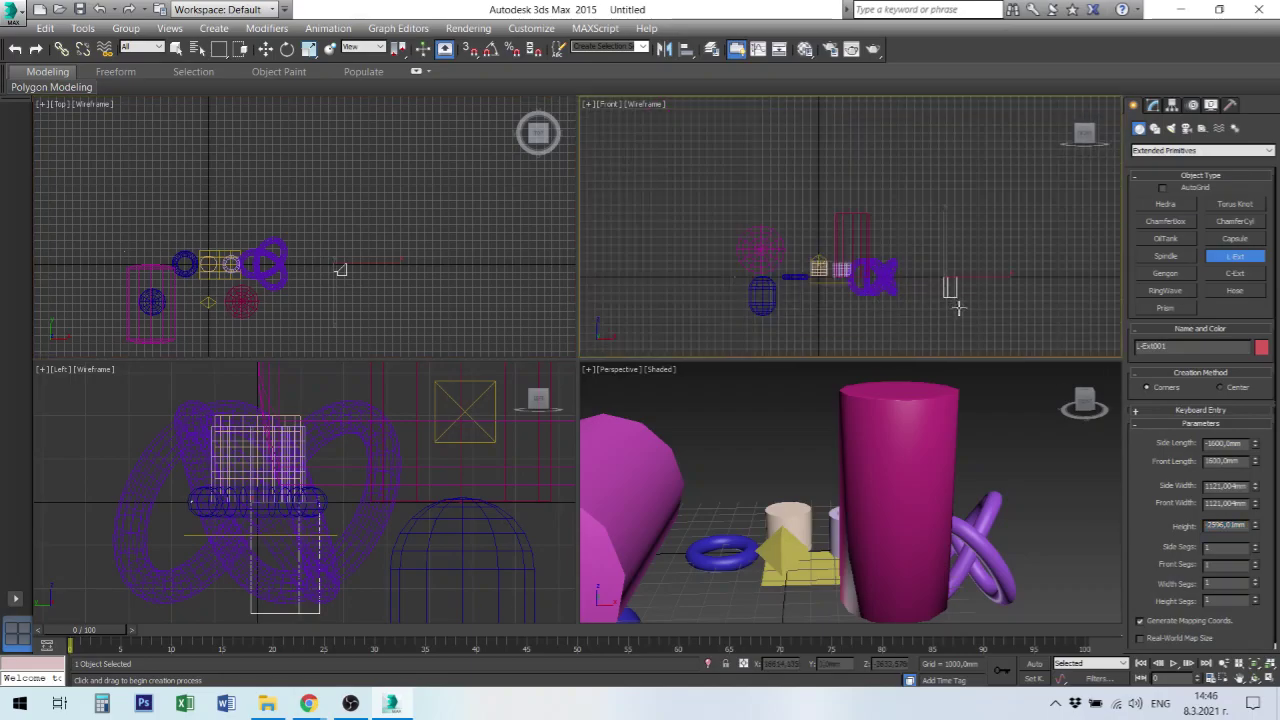
double_click(1228, 525)
type("-20")
key("Return")
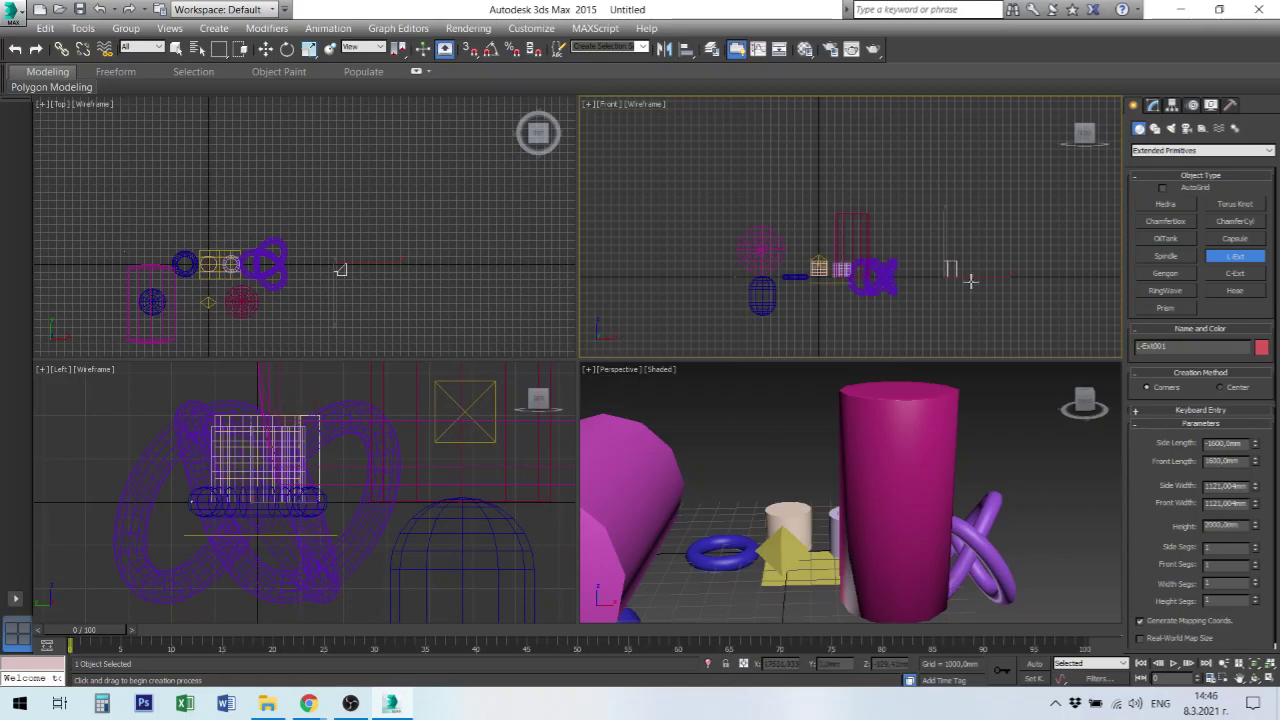
Set the L-Ext's side width and front width to 300 mm each while framing it in the Perspective viewport.
left_click(792, 488)
middle_click_drag(820, 483, 1038, 487, "alt")
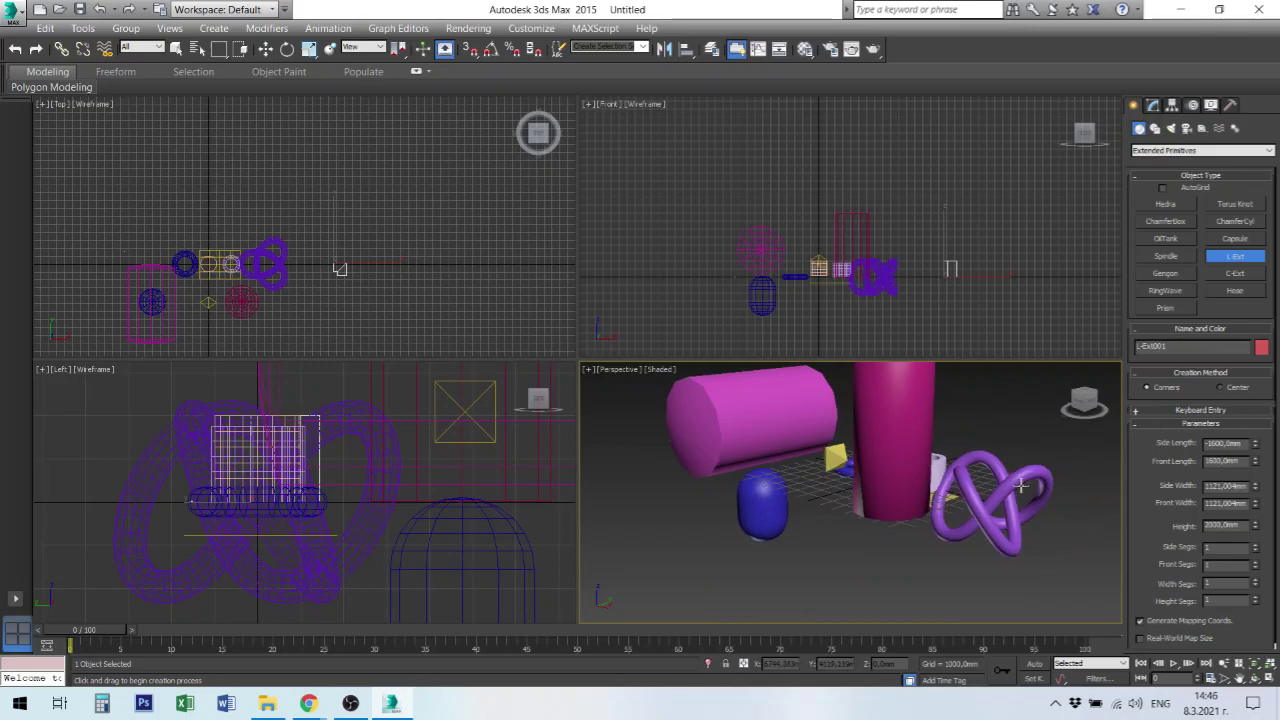
key("z")
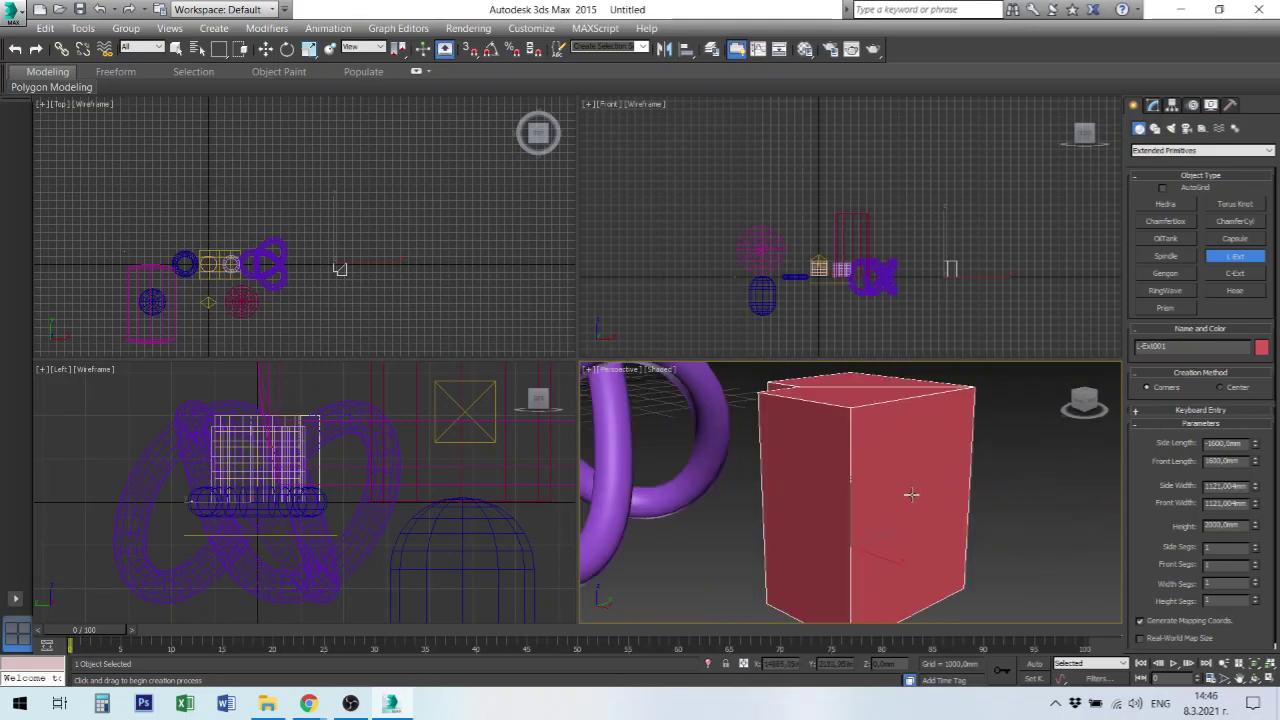
double_click(1226, 485)
type("300")
key("Tab")
type("3")
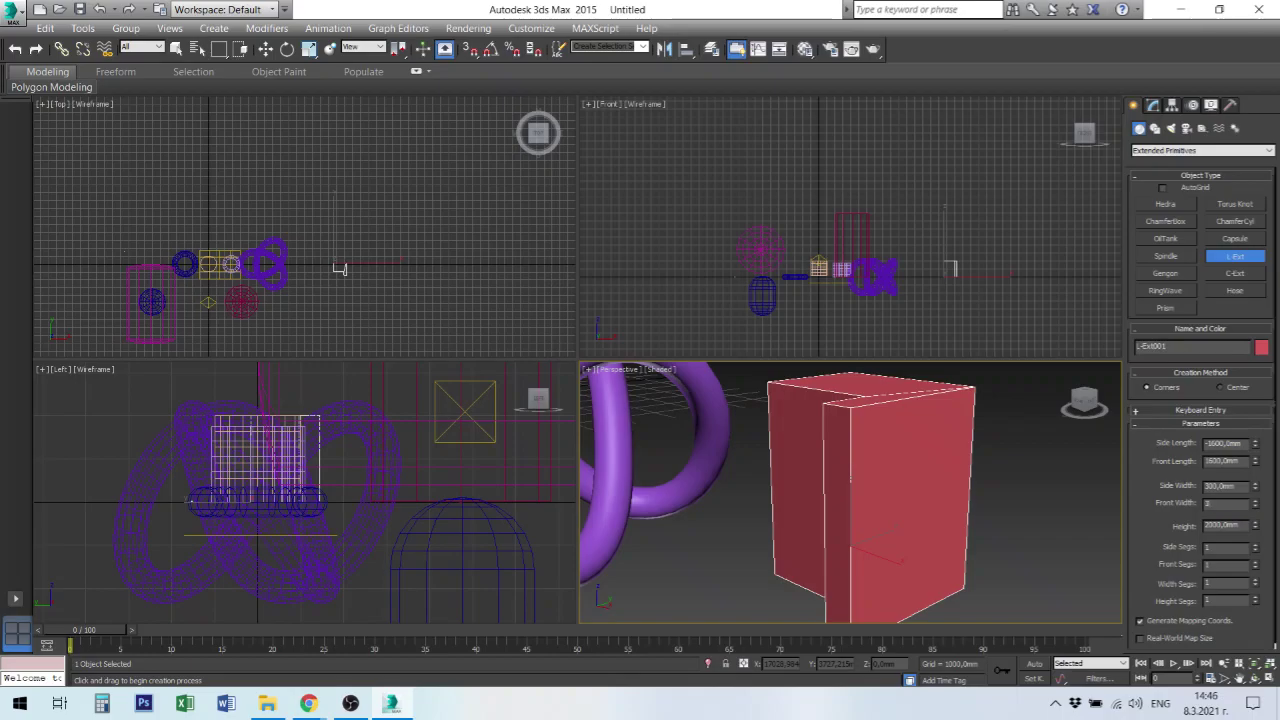
type("00")
key("Tab")
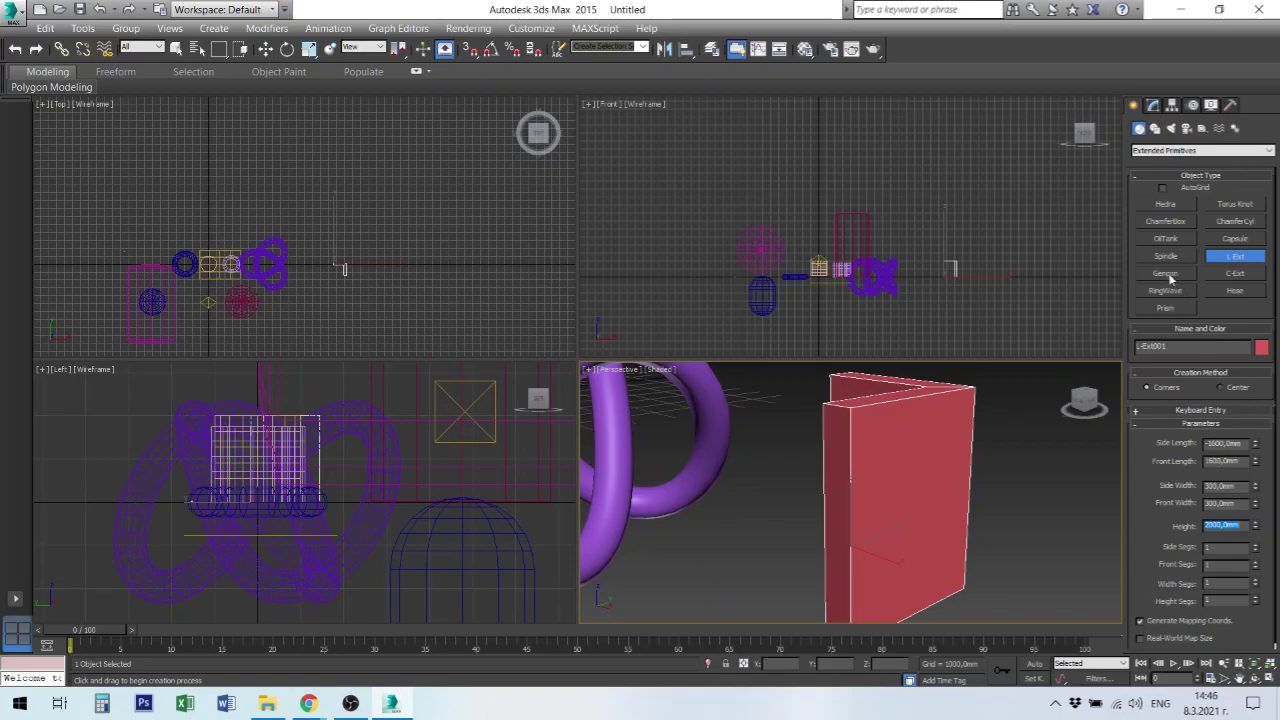
Create a five-sided gengon in the Top viewport beyond the L-Ext, about 5433 mm in radius and 7299 mm high, with a fillet of about 1085 mm.
left_click(1166, 274)
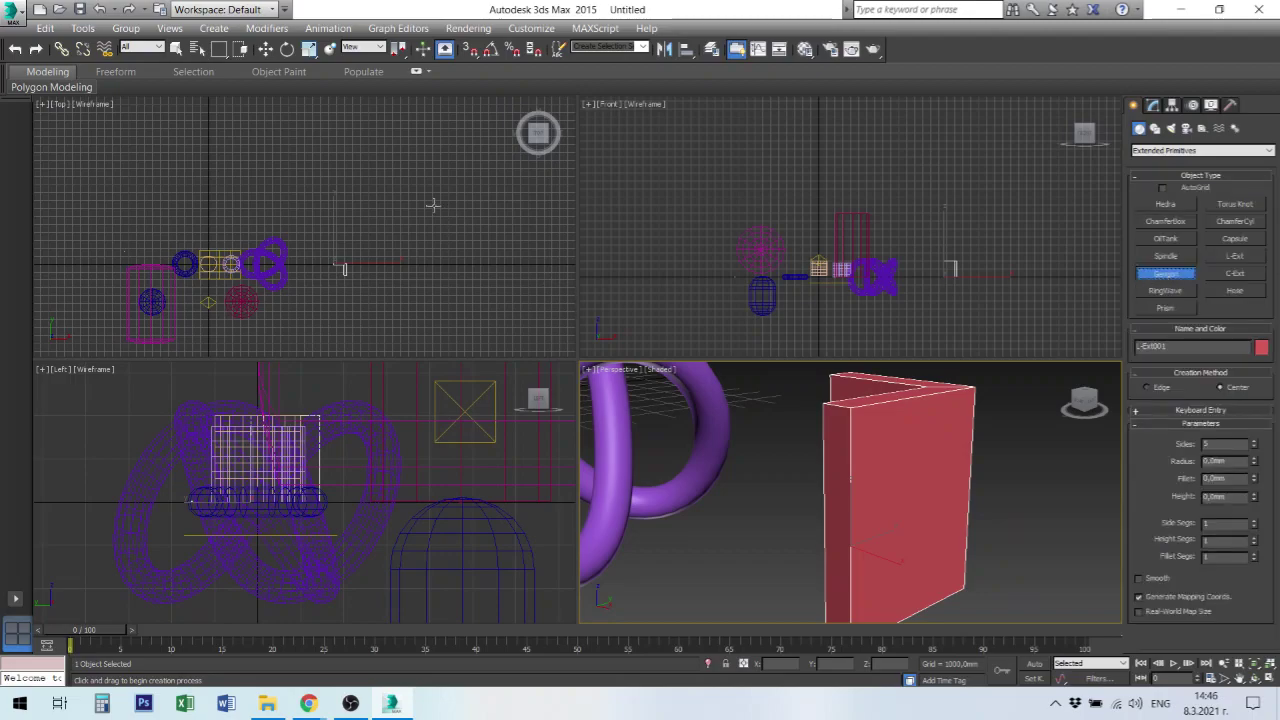
left_click_drag(436, 204, 494, 217)
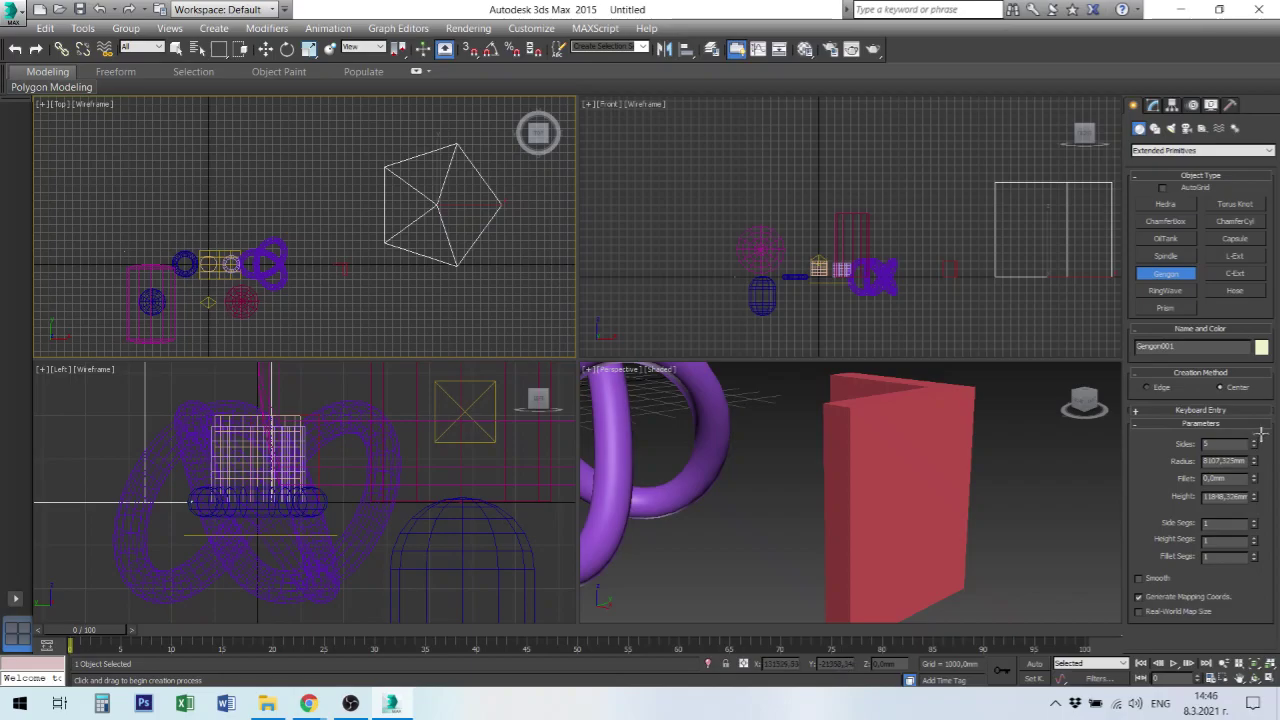
right_click(484, 236)
left_click_drag(477, 253, 487, 213)
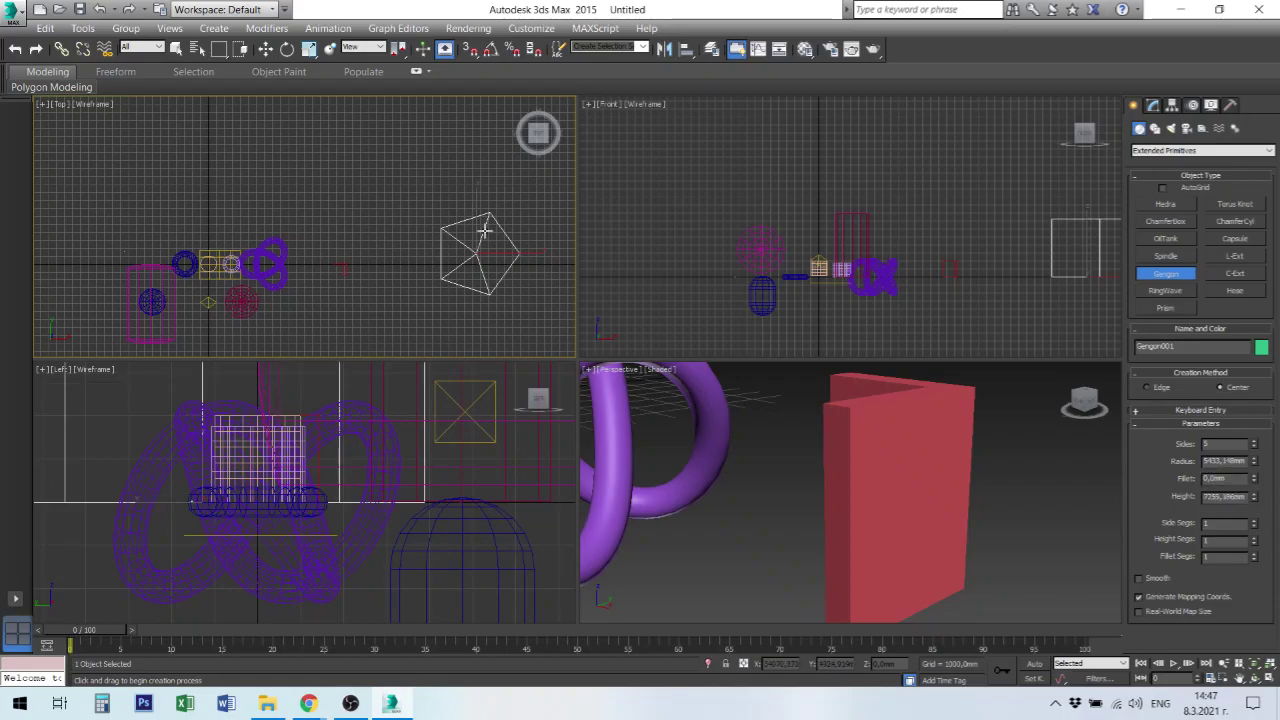
left_click(498, 251)
left_click(486, 279)
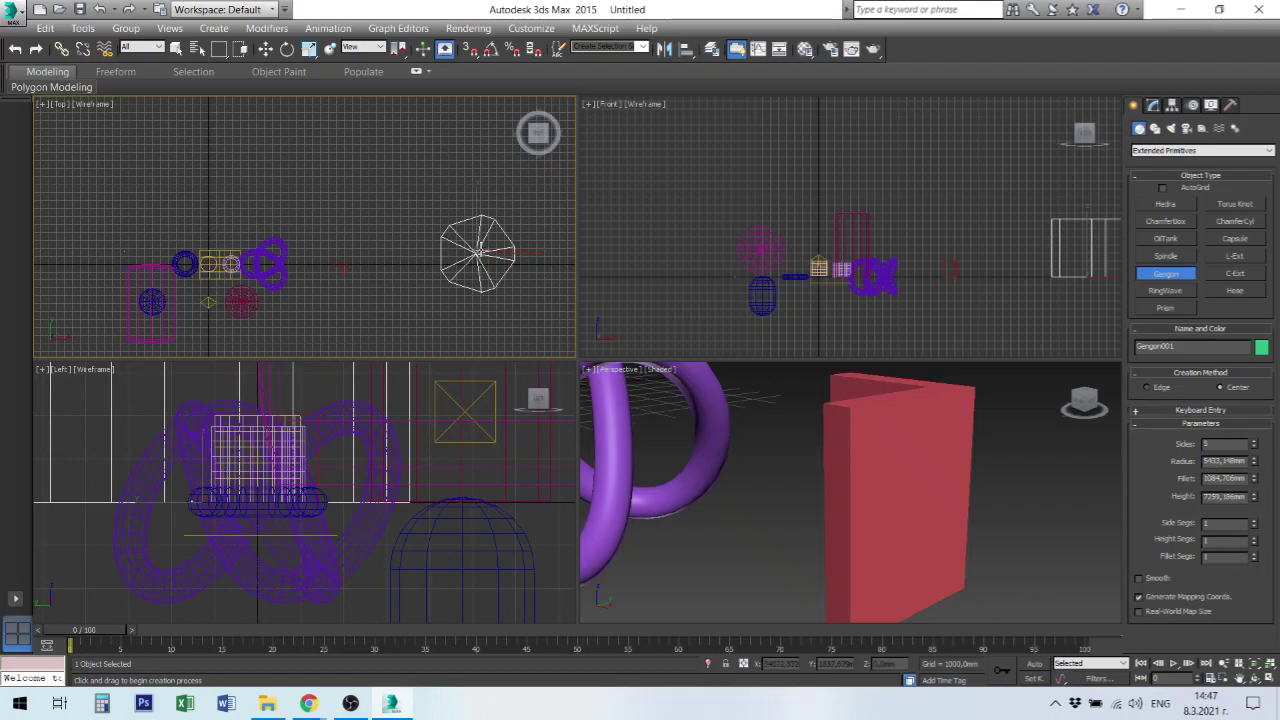
Try an extra side on the gengon, return it to five sides, and set its fillet to 100 mm.
left_click(1255, 444)
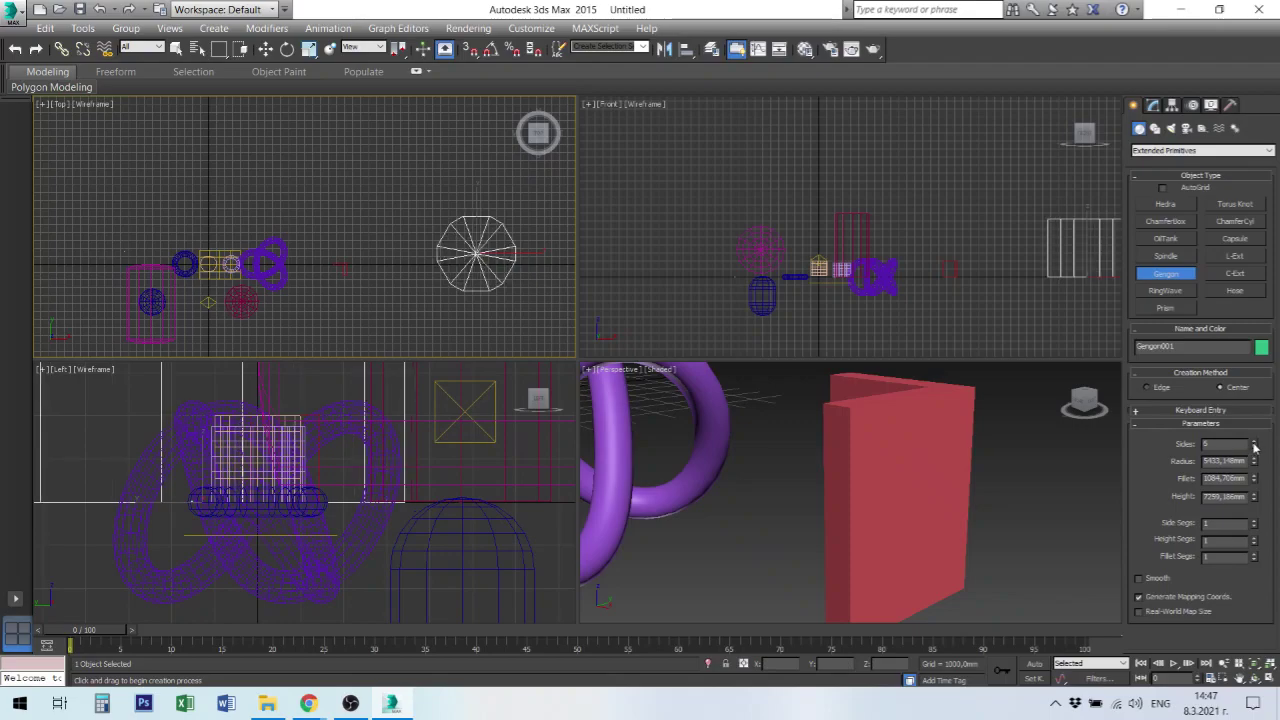
left_click(1255, 451)
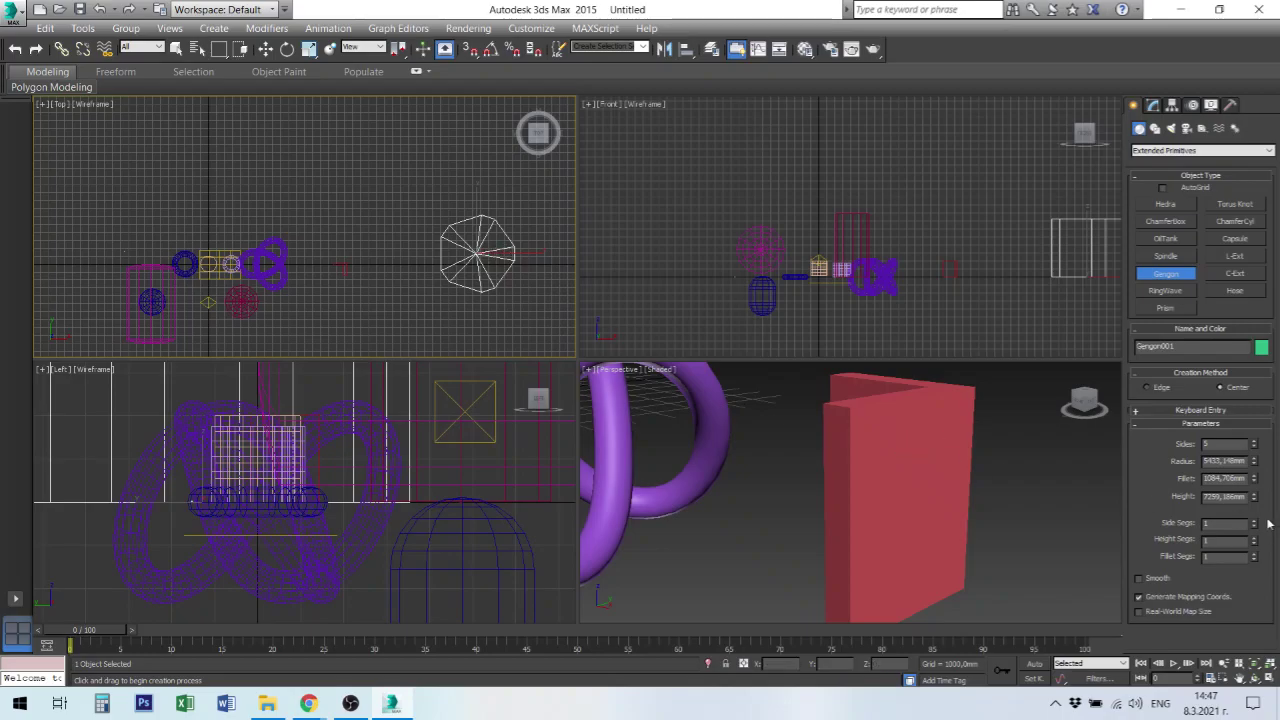
left_click(1224, 478)
type("0")
key("Return")
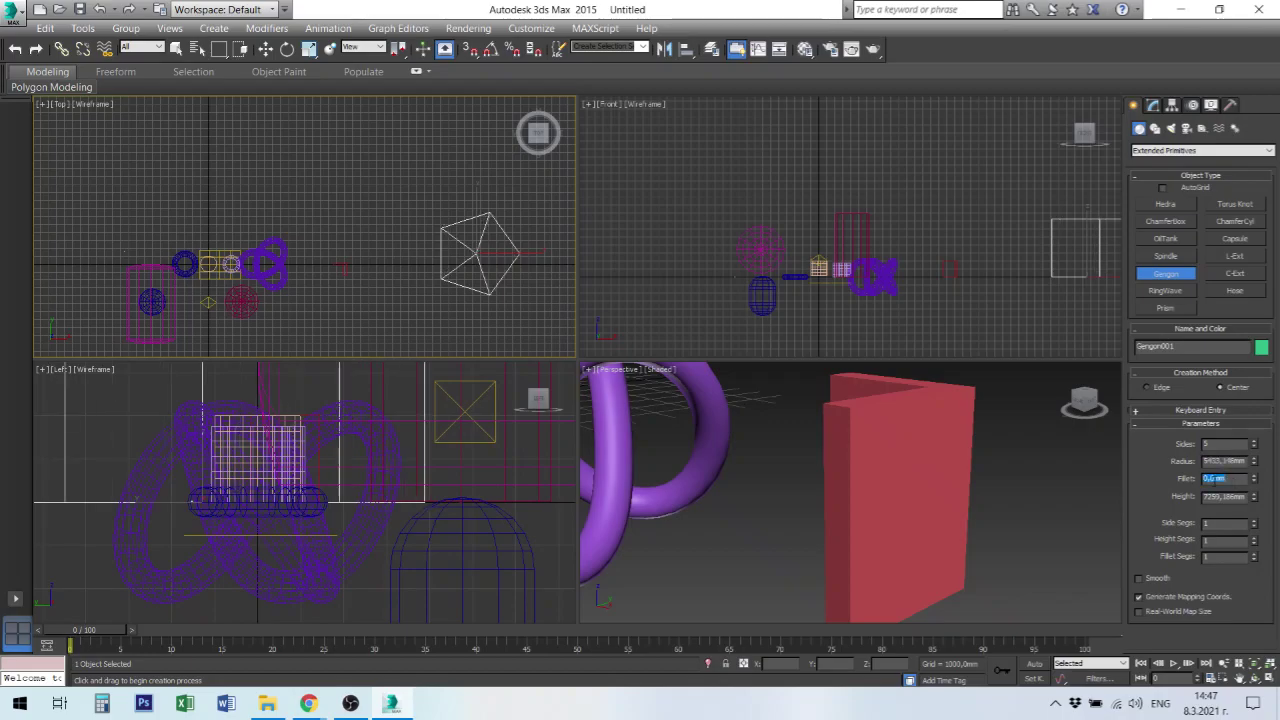
type("100")
key("Return")
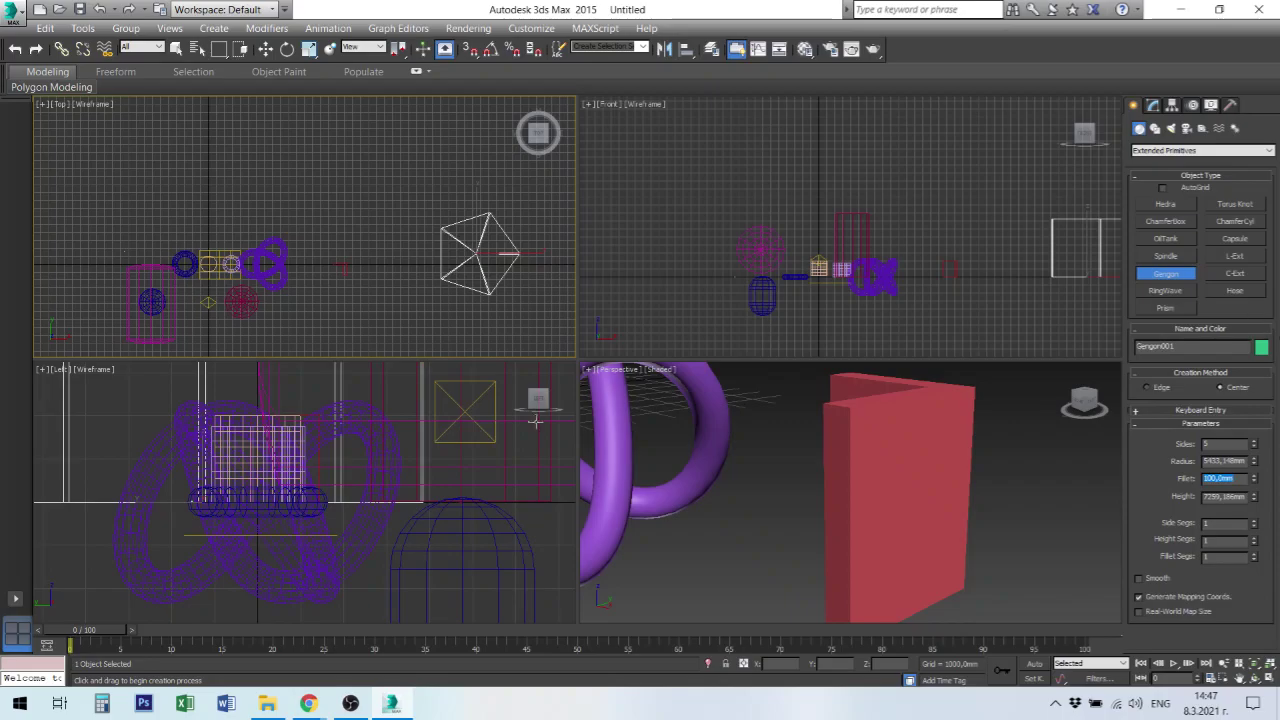
type("2")
left_click(1046, 524)
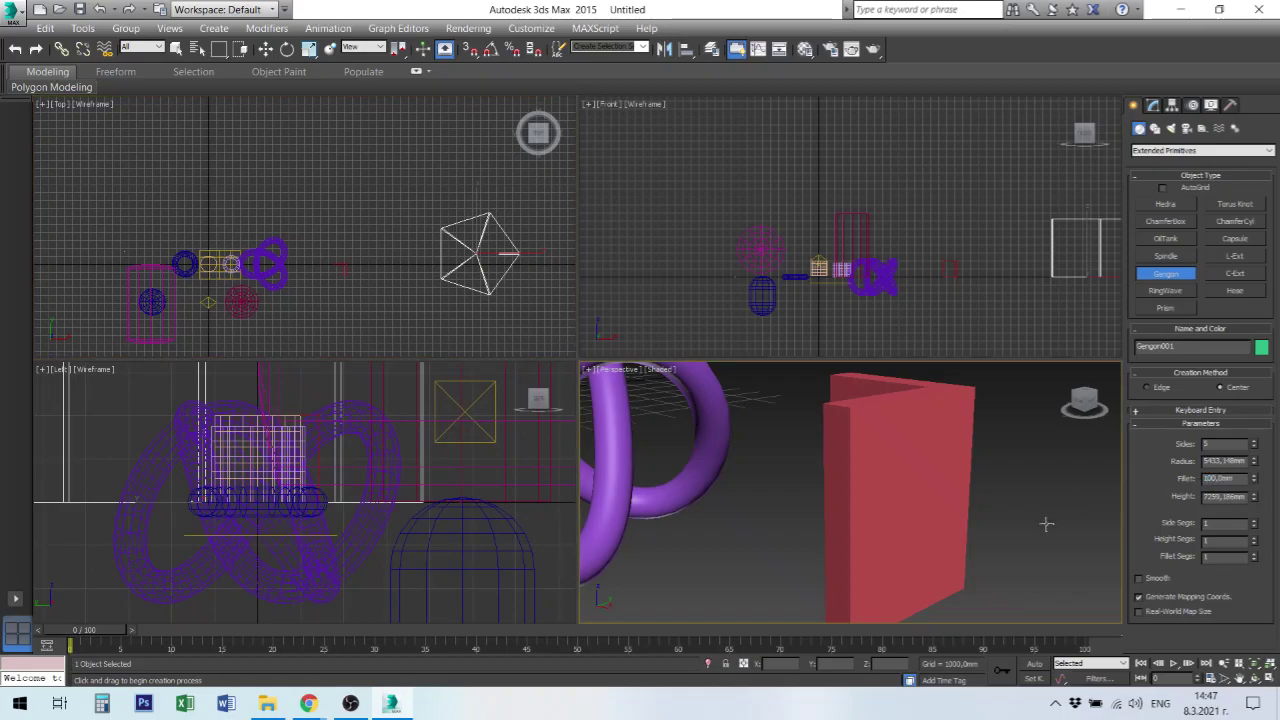
key("z")
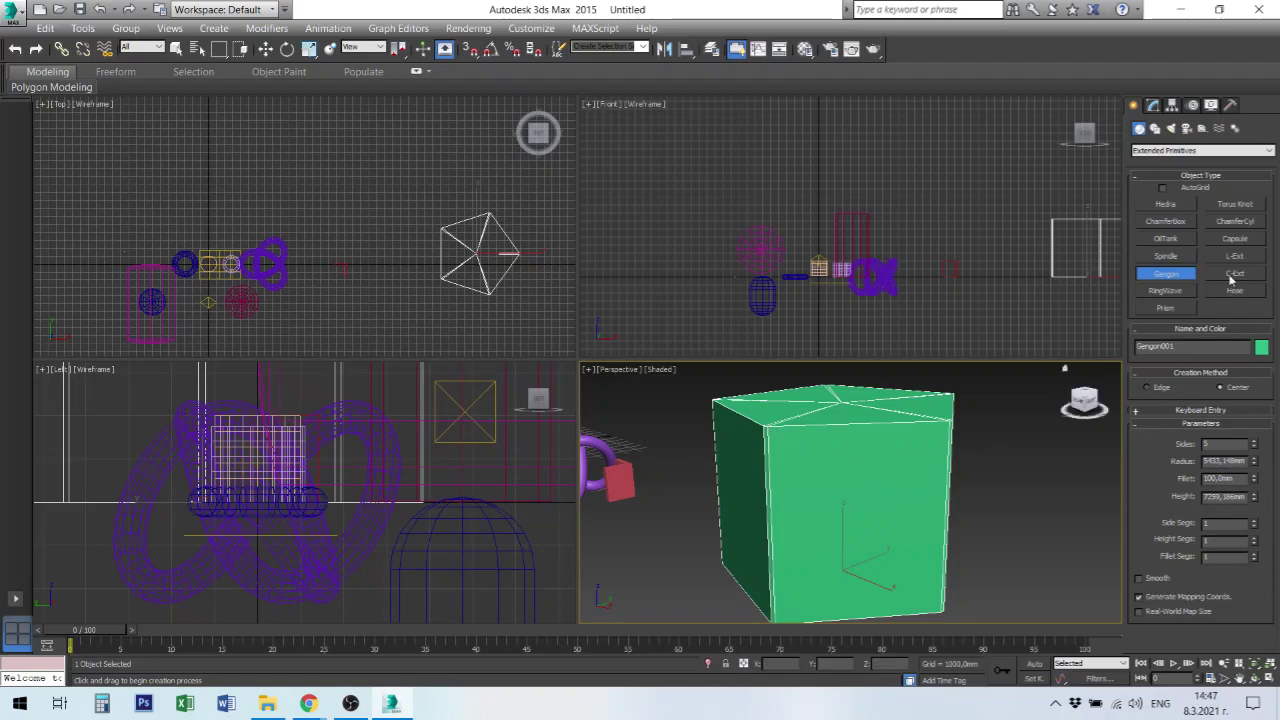
Create a RingWave in the Top viewport above the existing objects, about 12112 mm in radius with a ring width of about 6307 mm.
left_click(1175, 292)
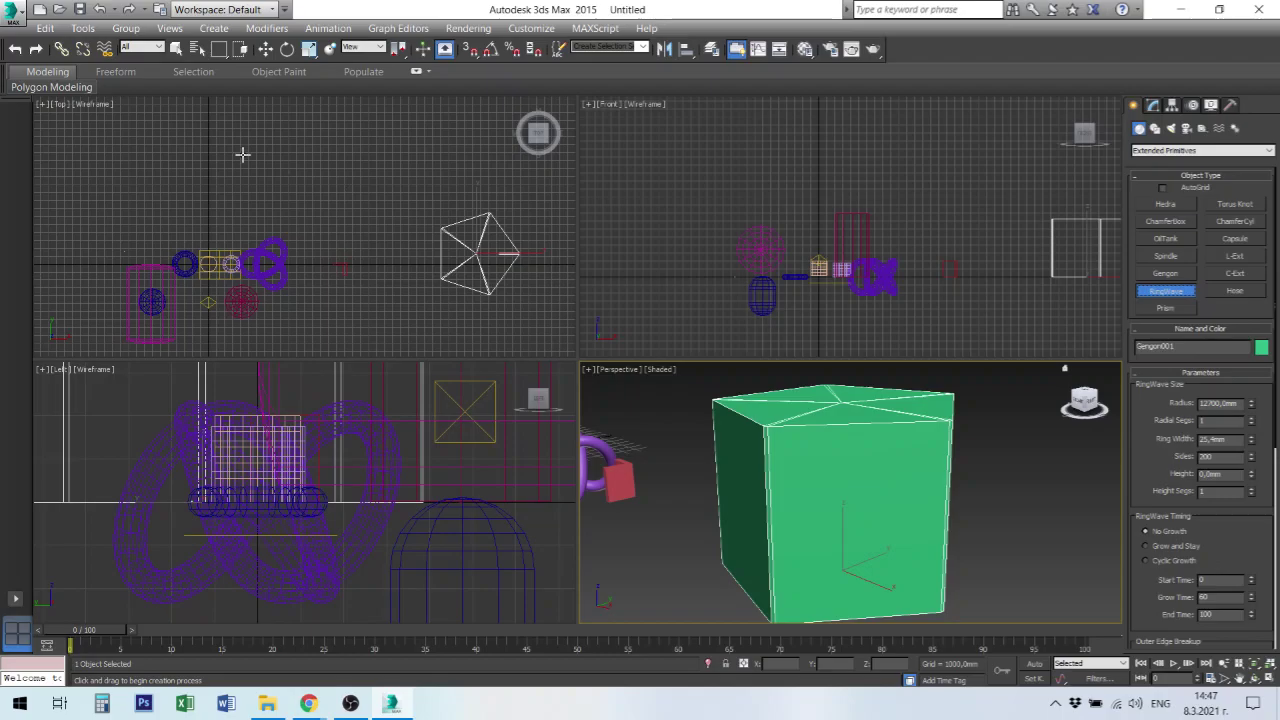
left_click_drag(246, 150, 354, 186)
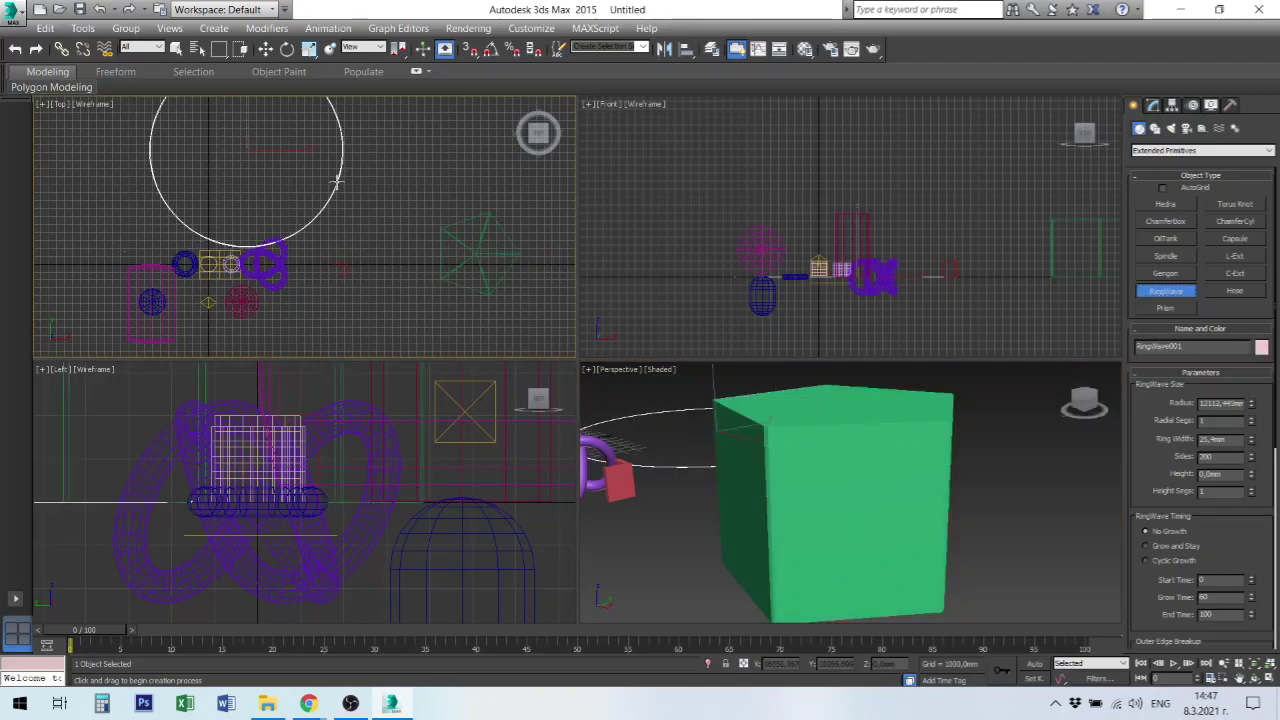
left_click(290, 158)
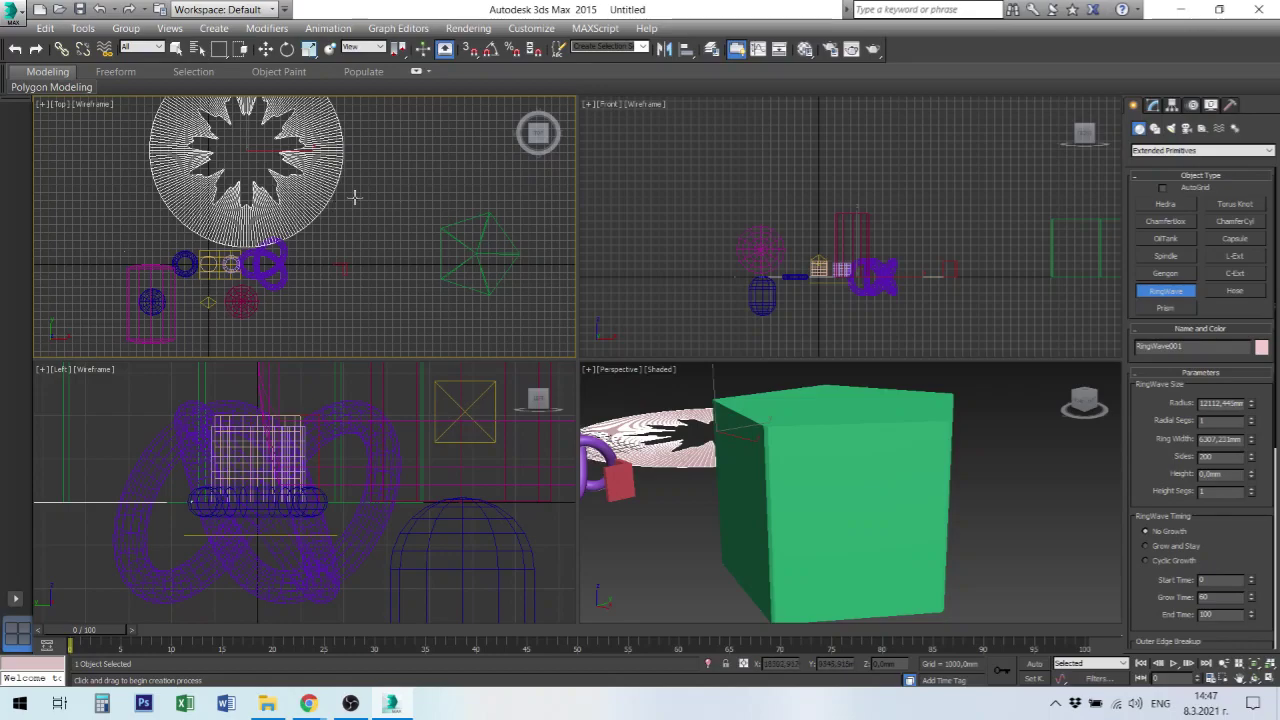
Create a free hose about 4255 mm high in the Top viewport beside the RingWave and inspect it in the Perspective viewport.
left_click(1237, 292)
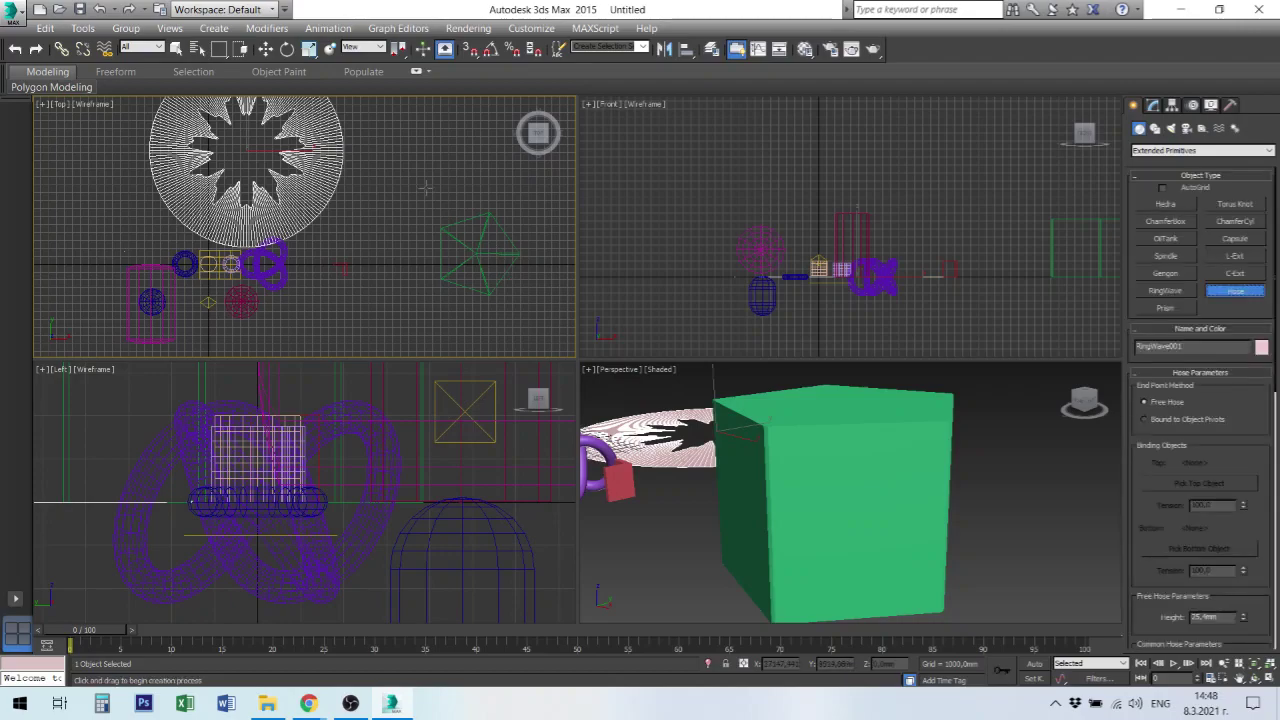
left_click_drag(404, 158, 456, 186)
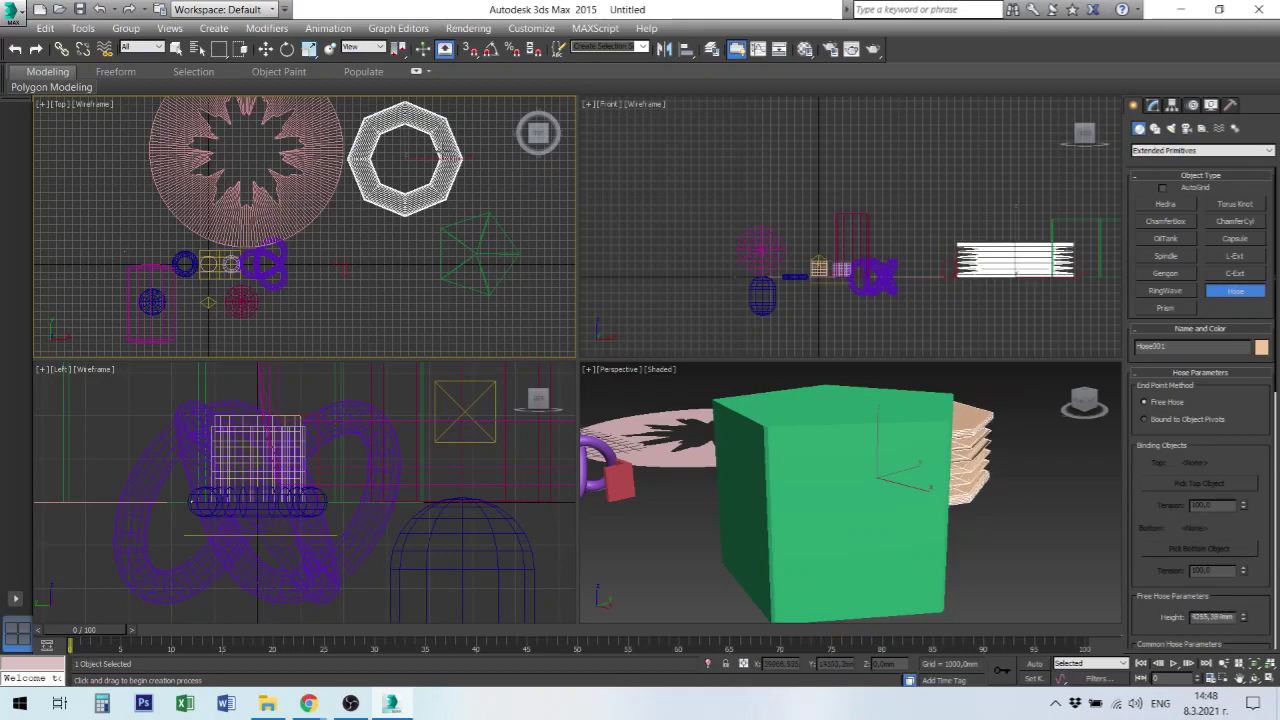
middle_click_drag(1023, 505, 922, 509, "alt")
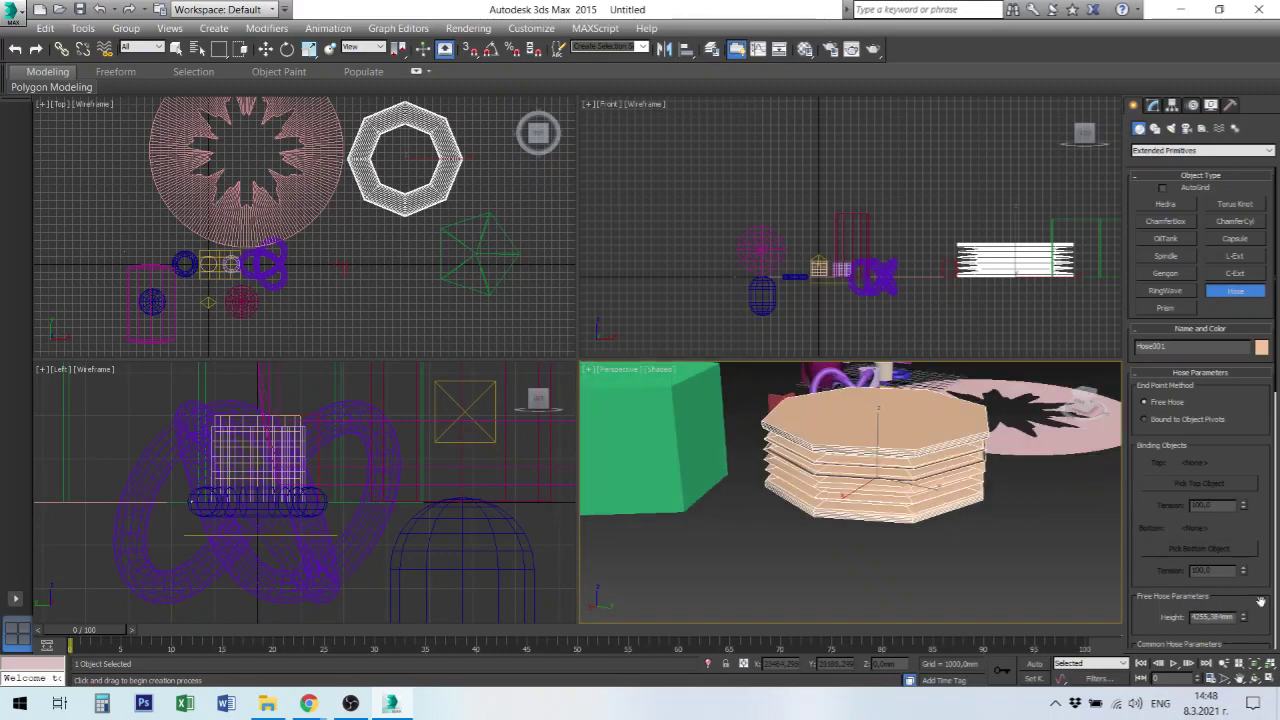
left_click(1146, 420)
Create a prism in the Top viewport between the L-Ext and gengon, about 4801 mm on side 1 and 8223 mm on side 3, extending downward.
left_click(1165, 307)
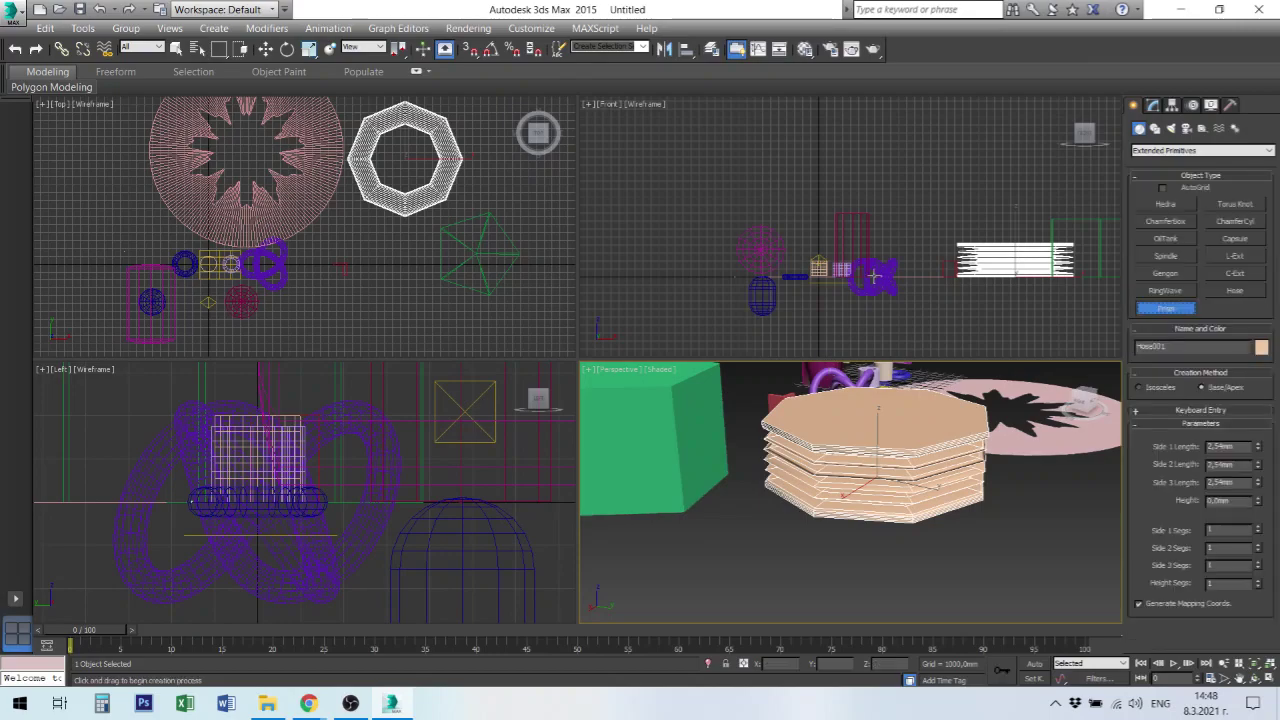
left_click_drag(344, 292, 384, 290)
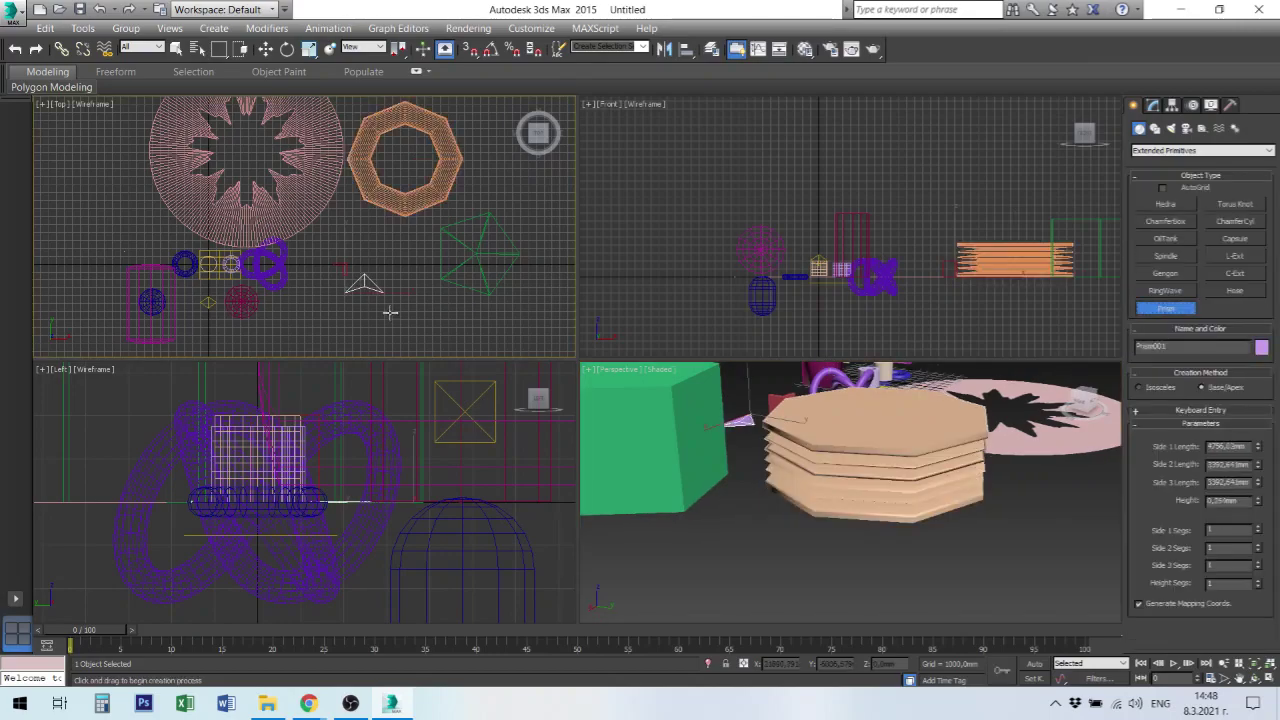
left_click(388, 287)
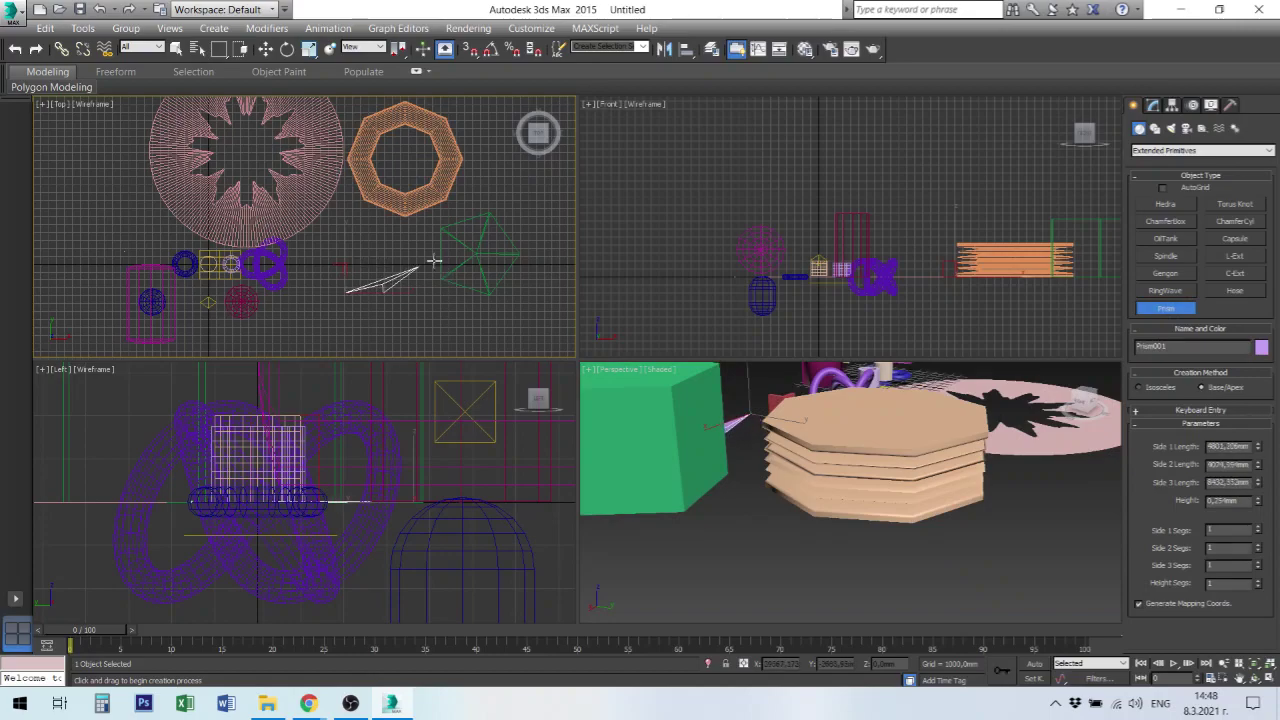
left_click(384, 232)
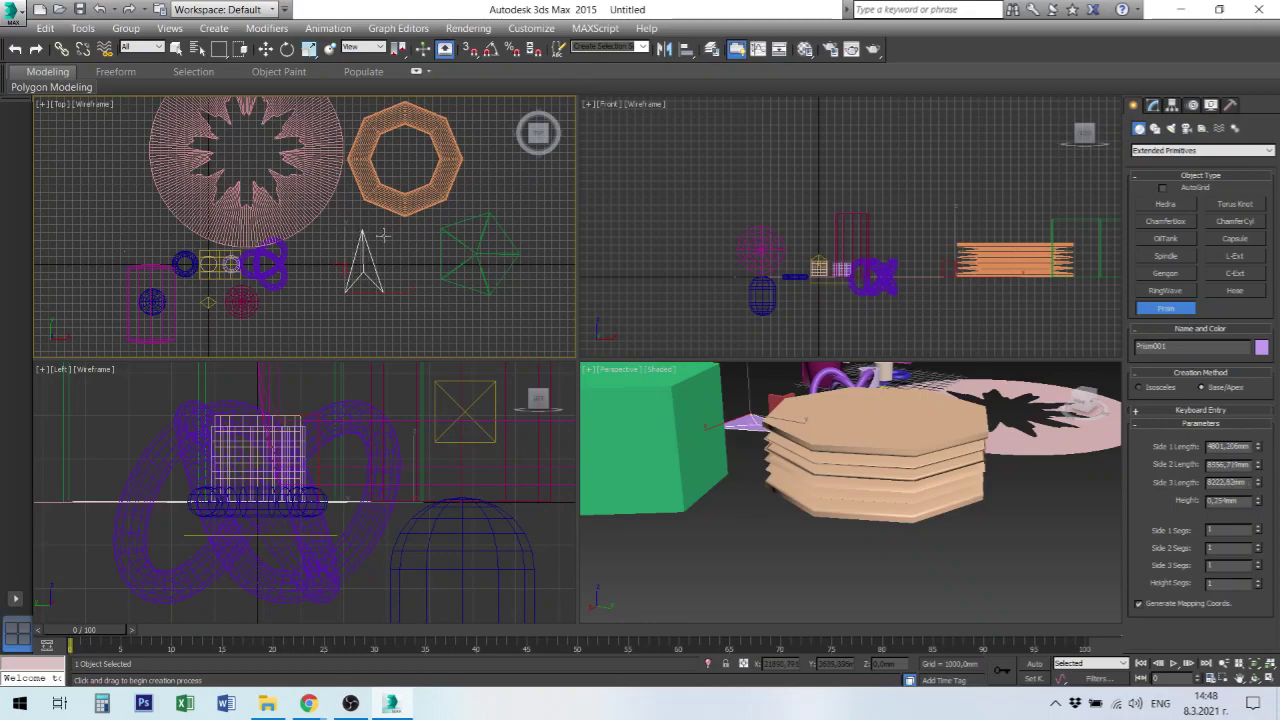
left_click(407, 320)
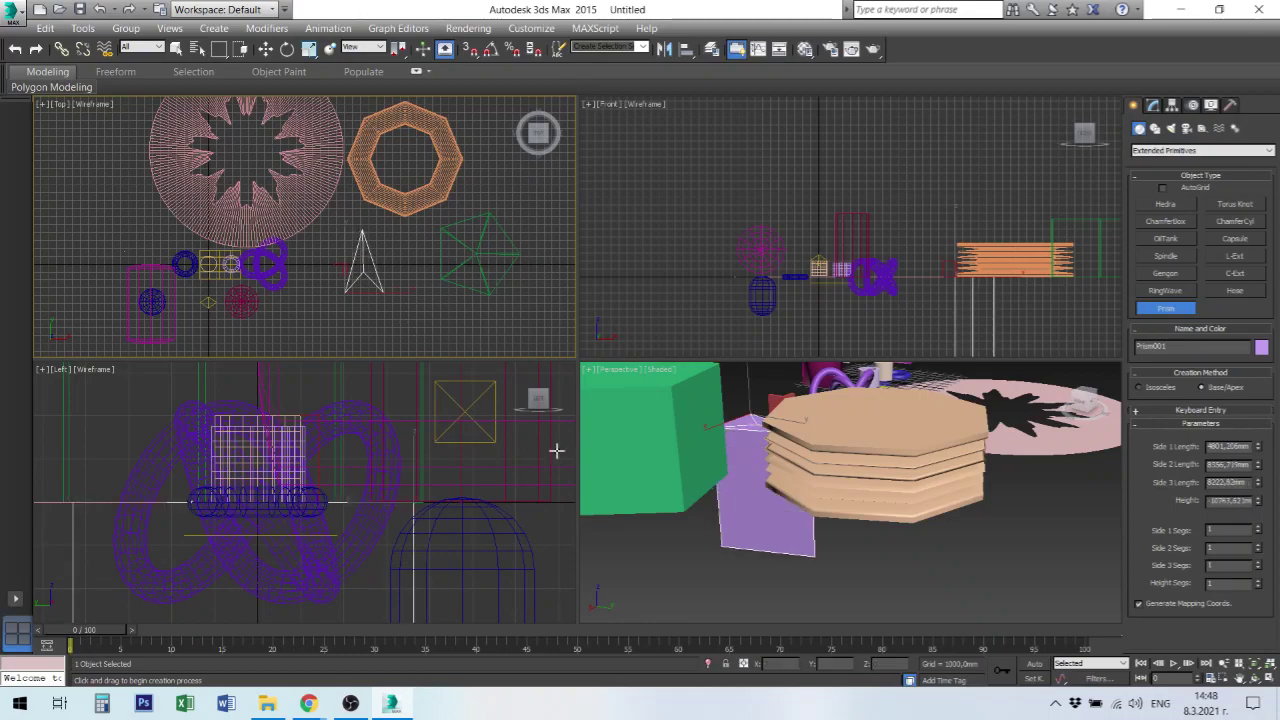
key("alt")
key("z")
middle_click_drag(903, 598, 1038, 604, "alt")
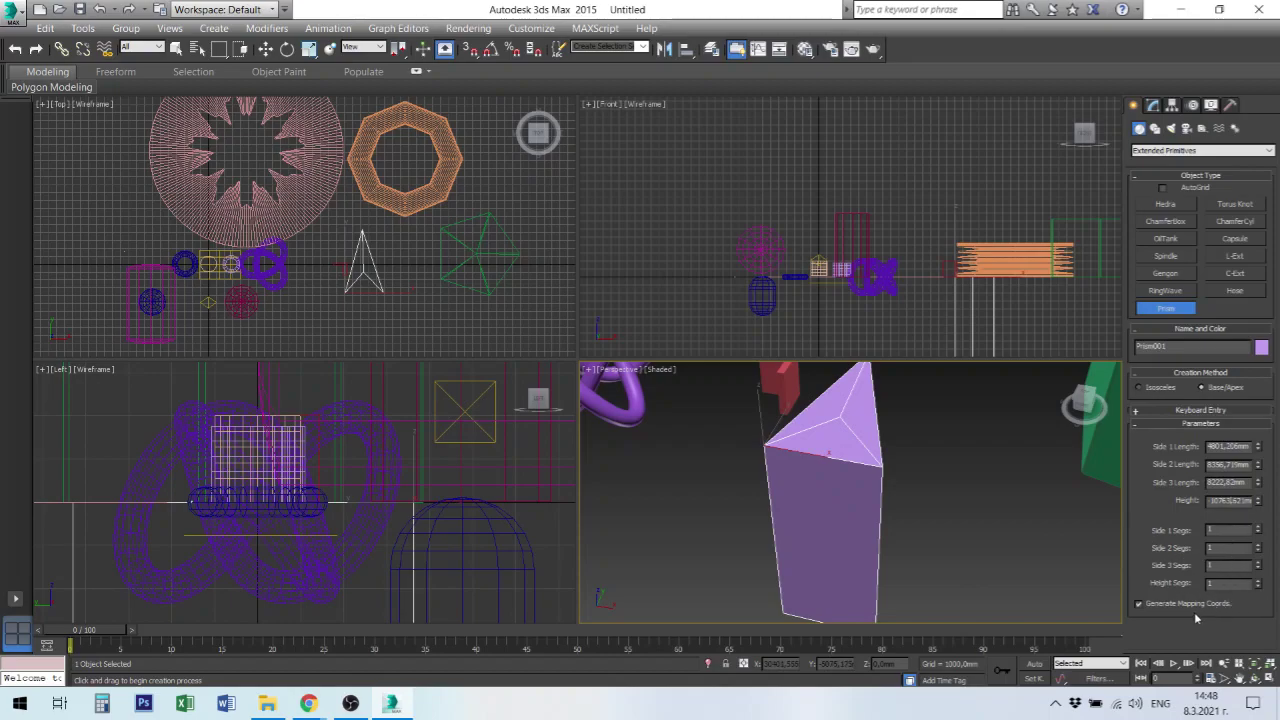
Examine the object types under Compound Objects, Particle Systems and Patch Grids, and the list of remaining geometry categories.
left_click(1176, 151)
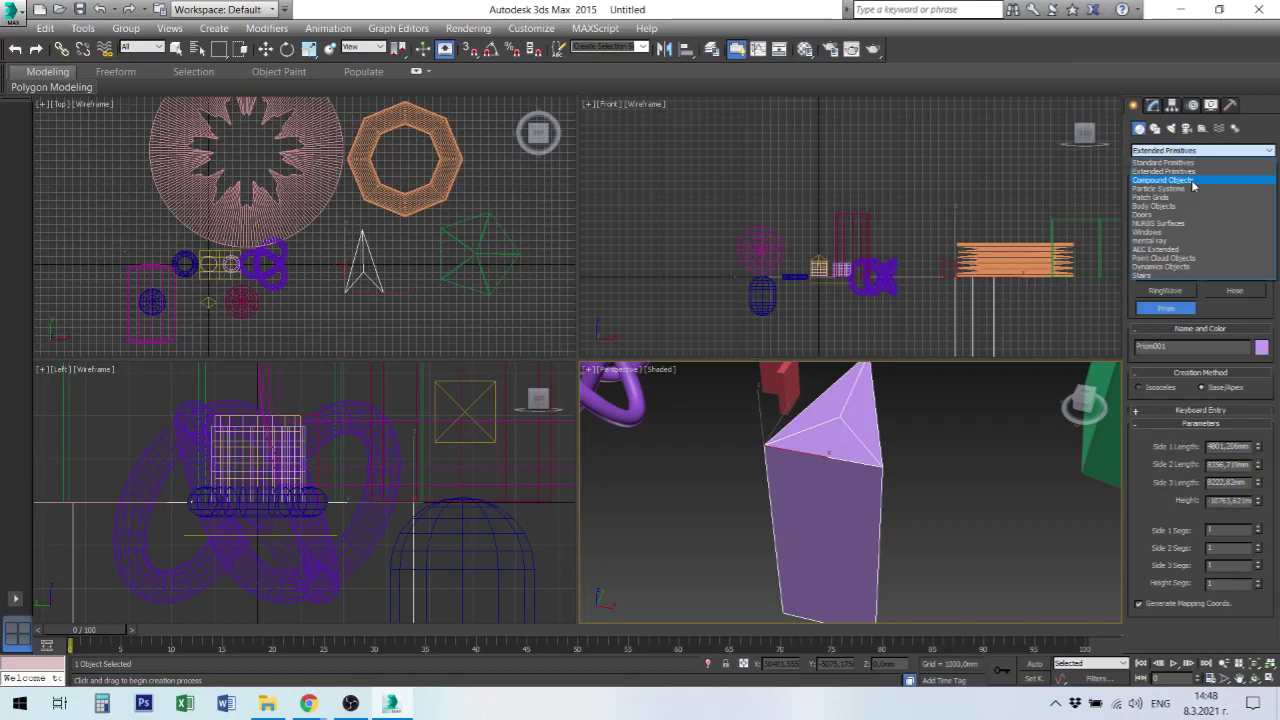
left_click(1192, 181)
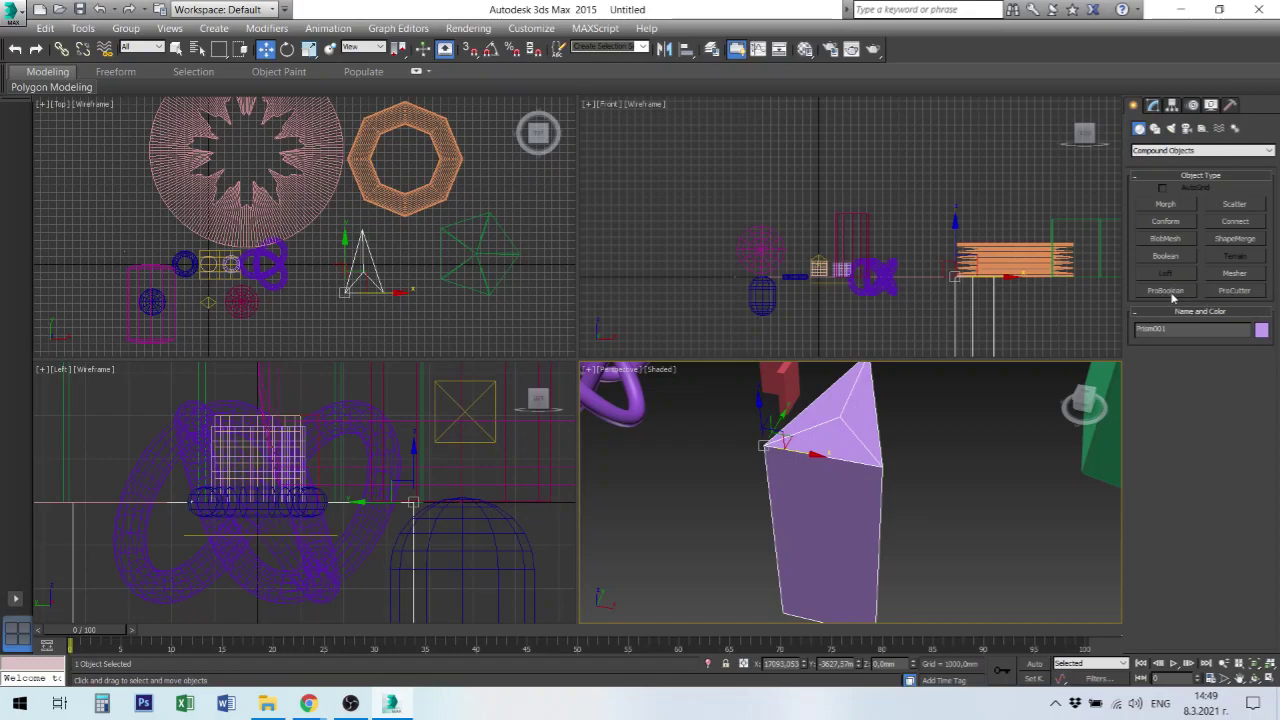
left_click(1229, 151)
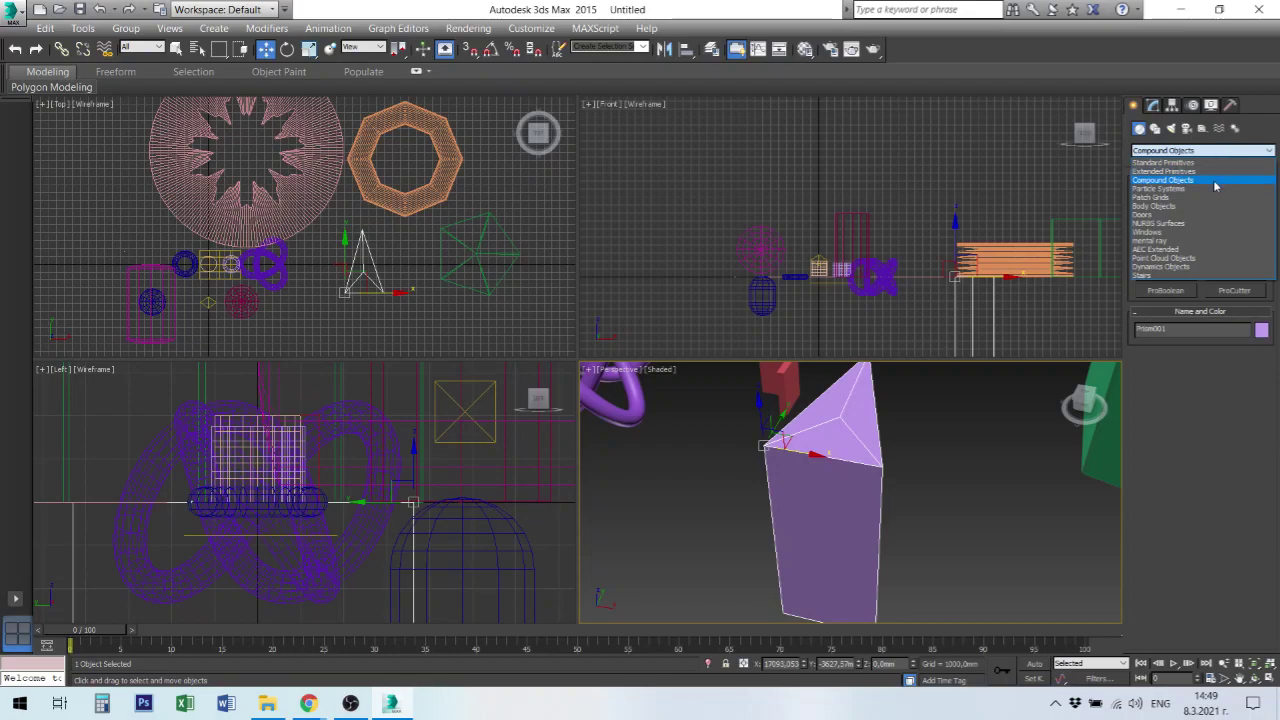
left_click(1162, 193)
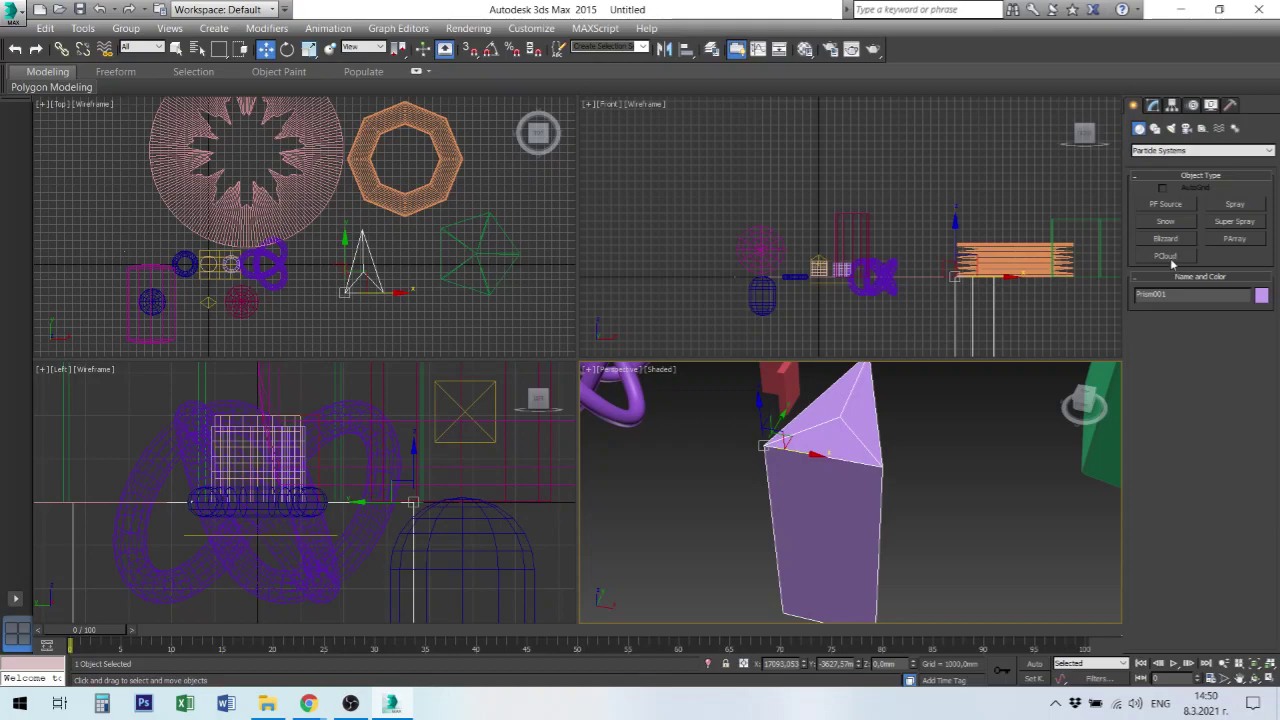
left_click(1245, 151)
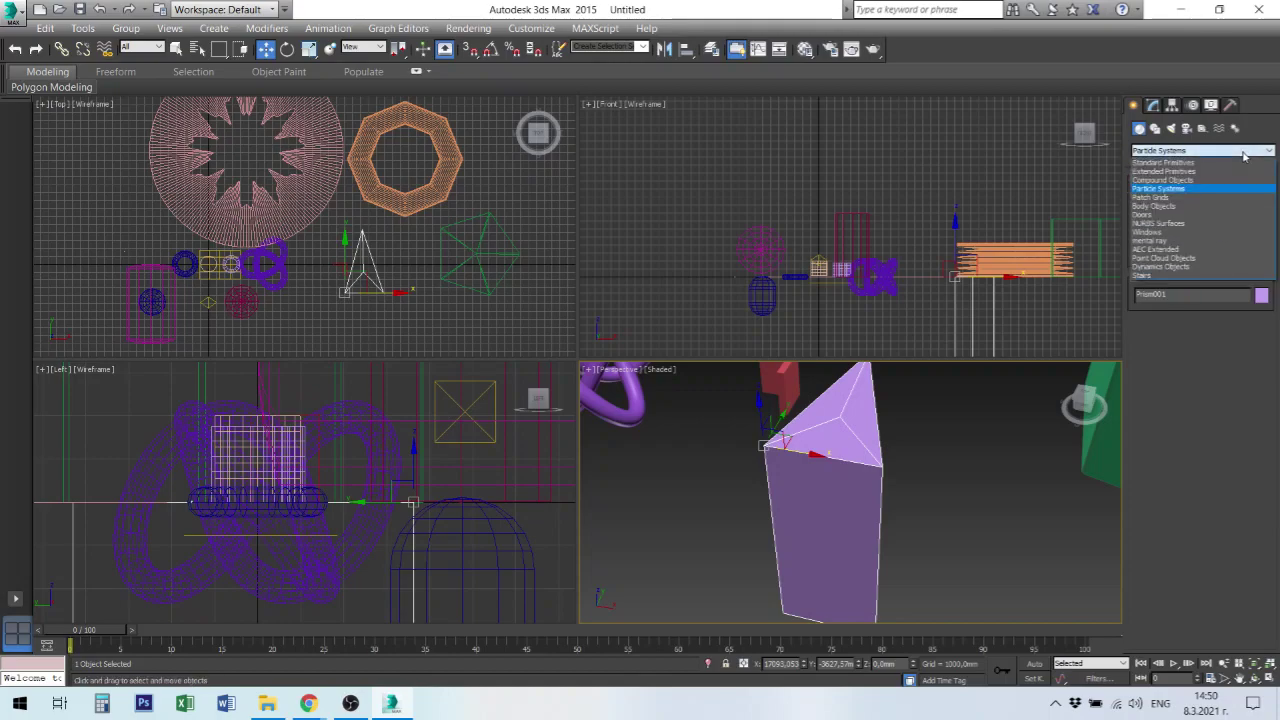
left_click(1158, 197)
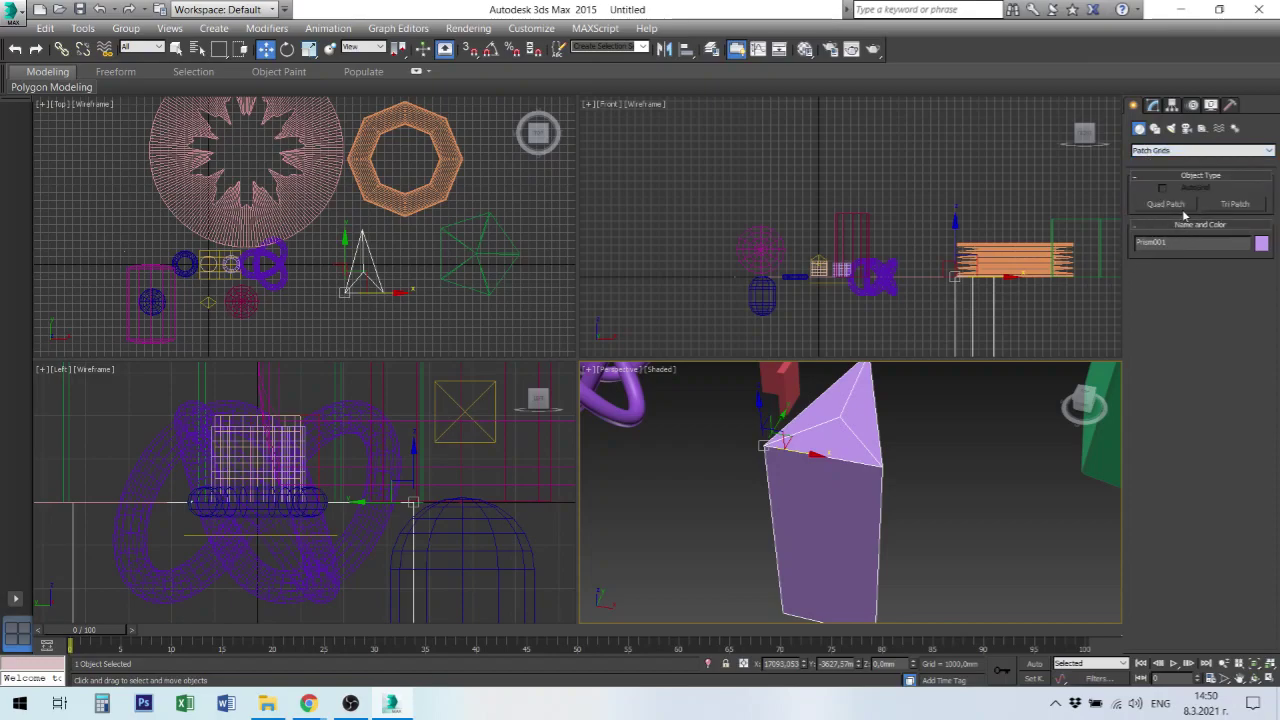
left_click(1196, 151)
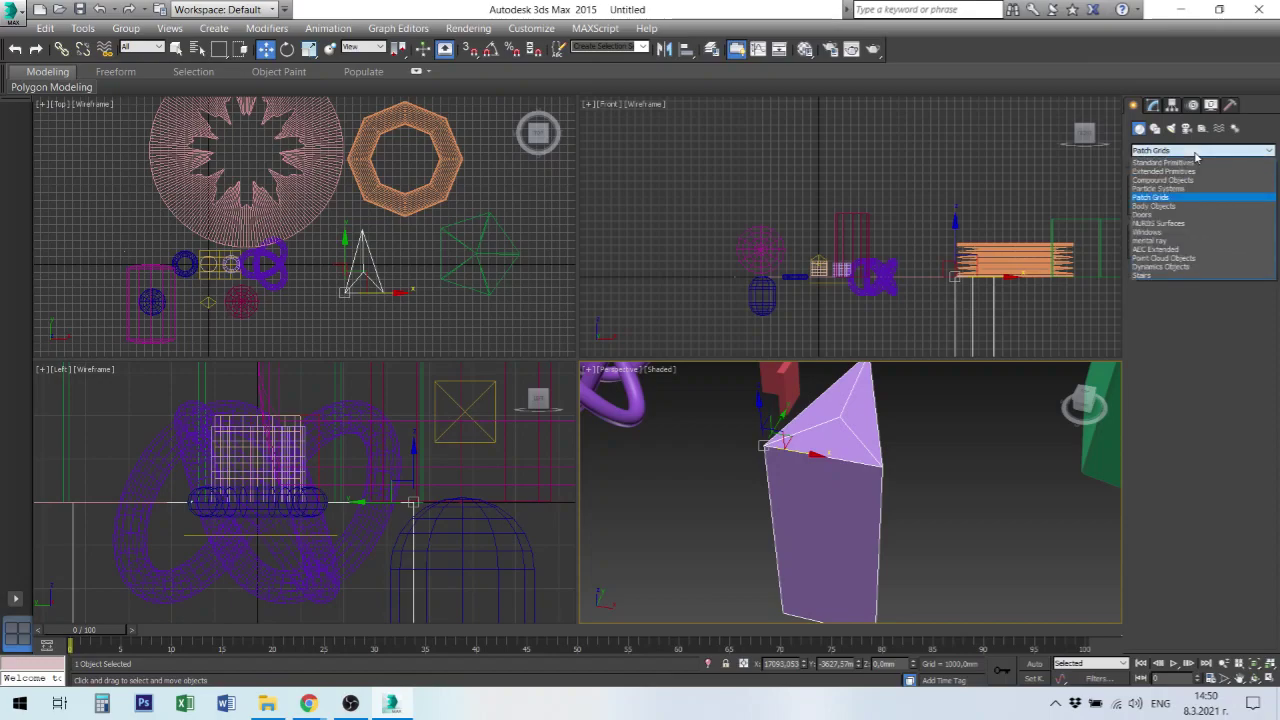
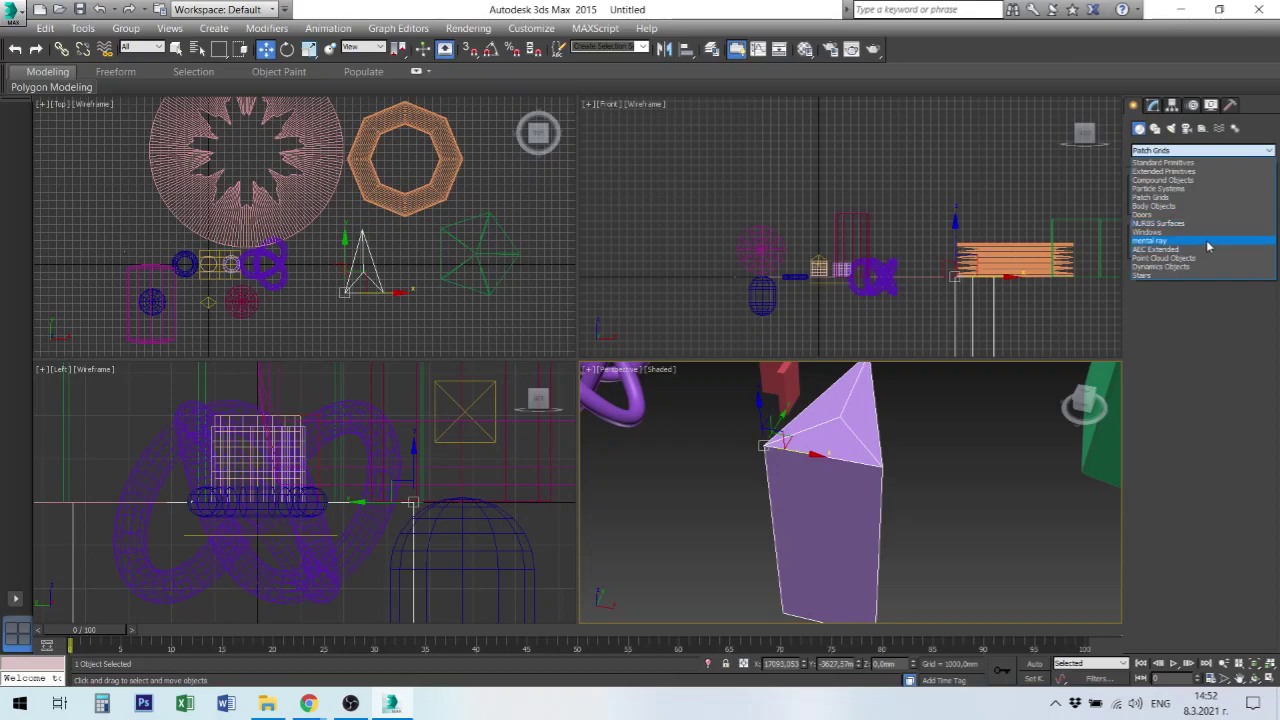
Review the Standard Primitives and Dynamics Objects types, and return to the Standard Primitives category.
left_click(1133, 108)
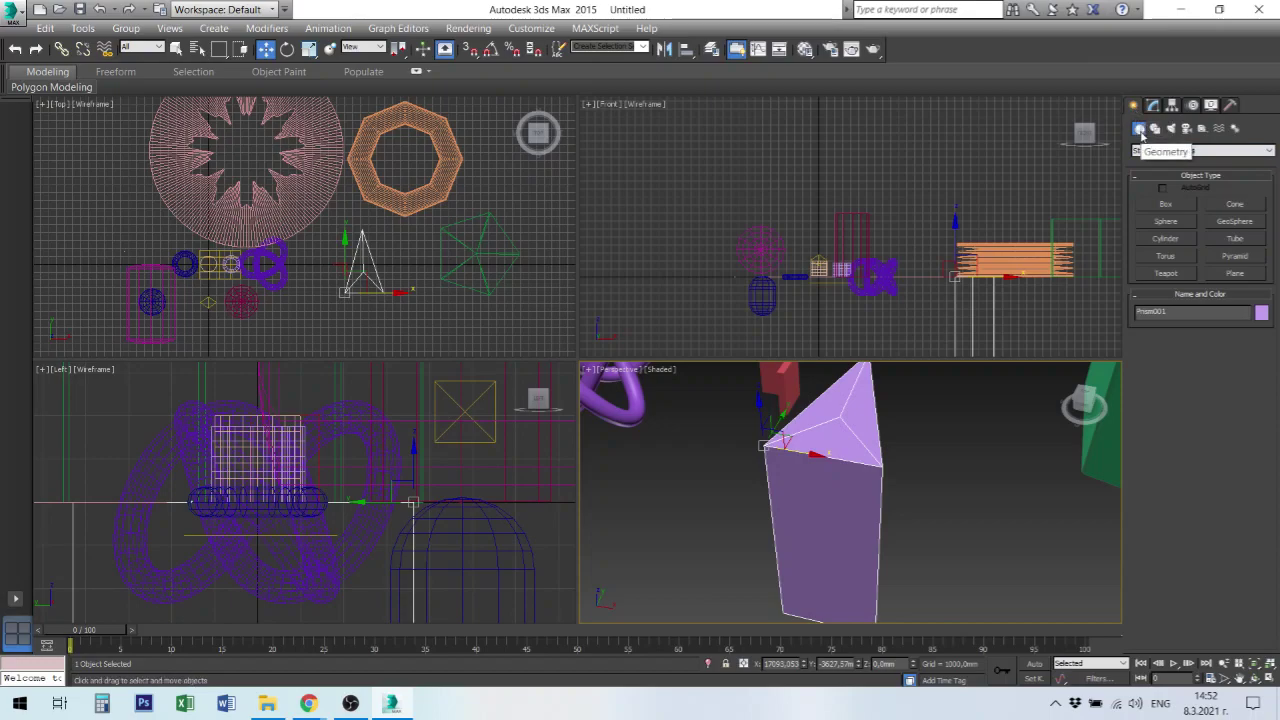
left_click(1228, 152)
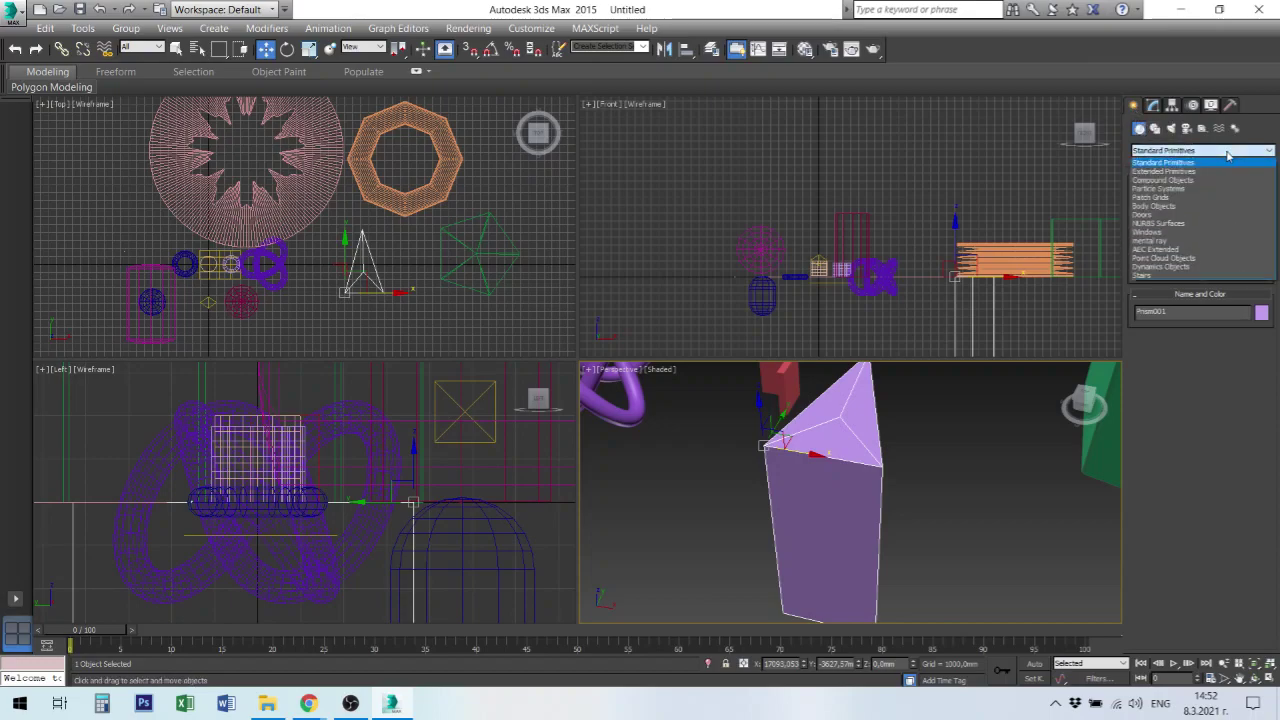
left_click(1206, 163)
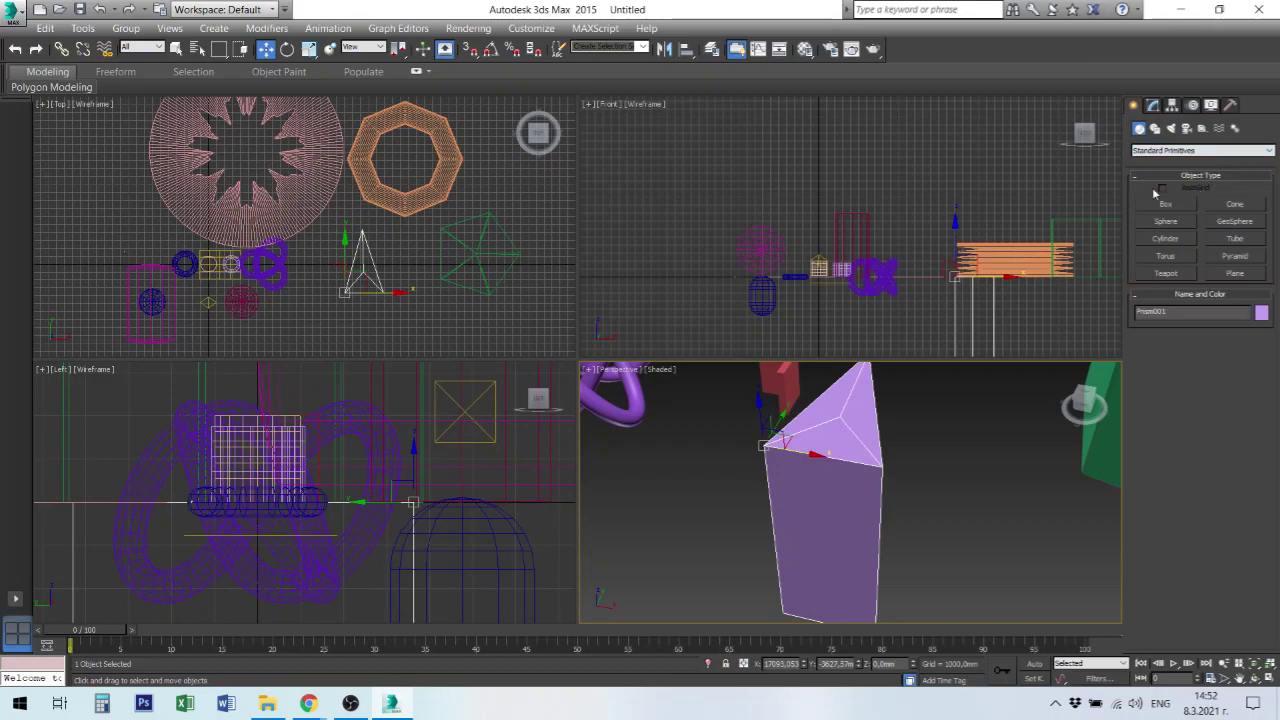
left_click(1230, 151)
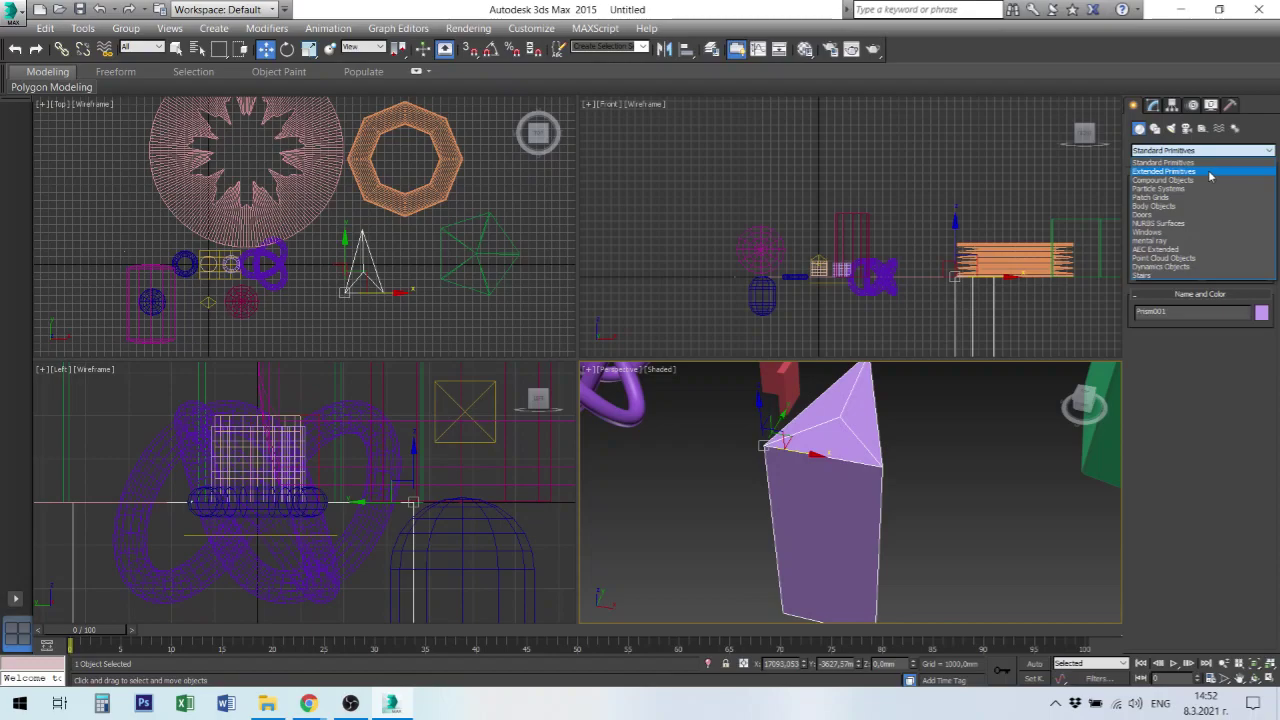
left_click(1187, 268)
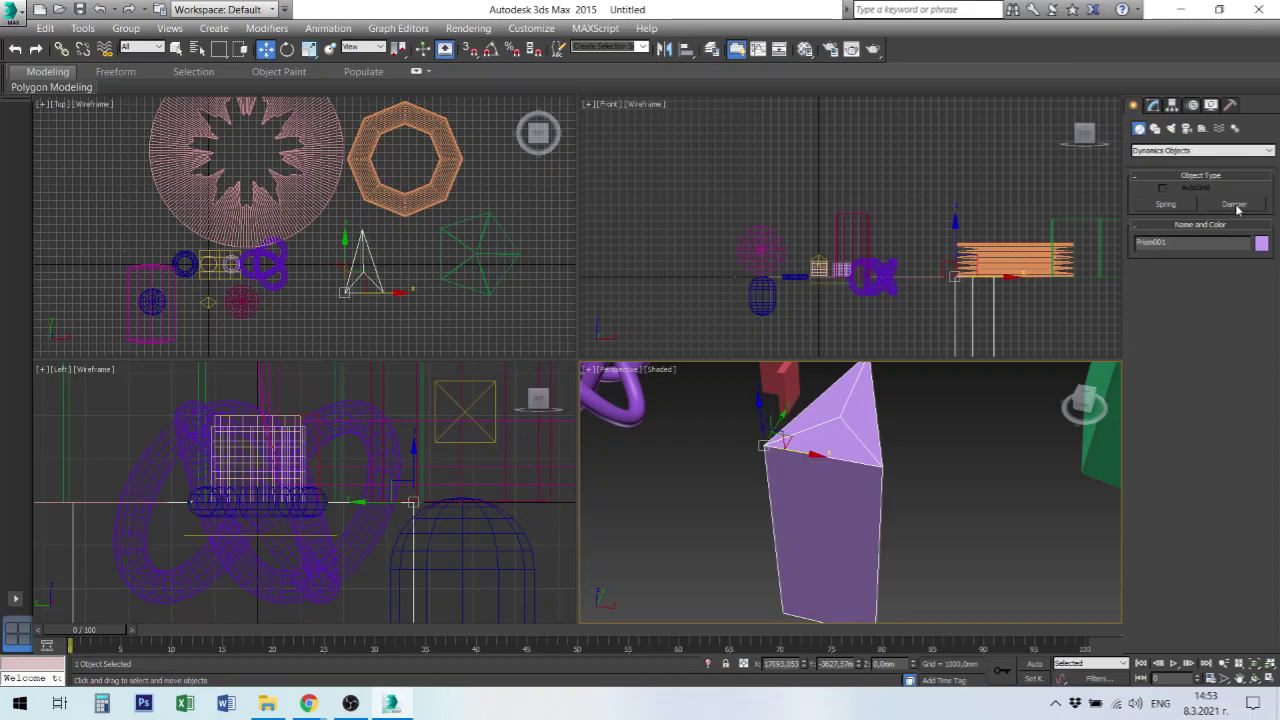
left_click(1218, 150)
left_click(1178, 163)
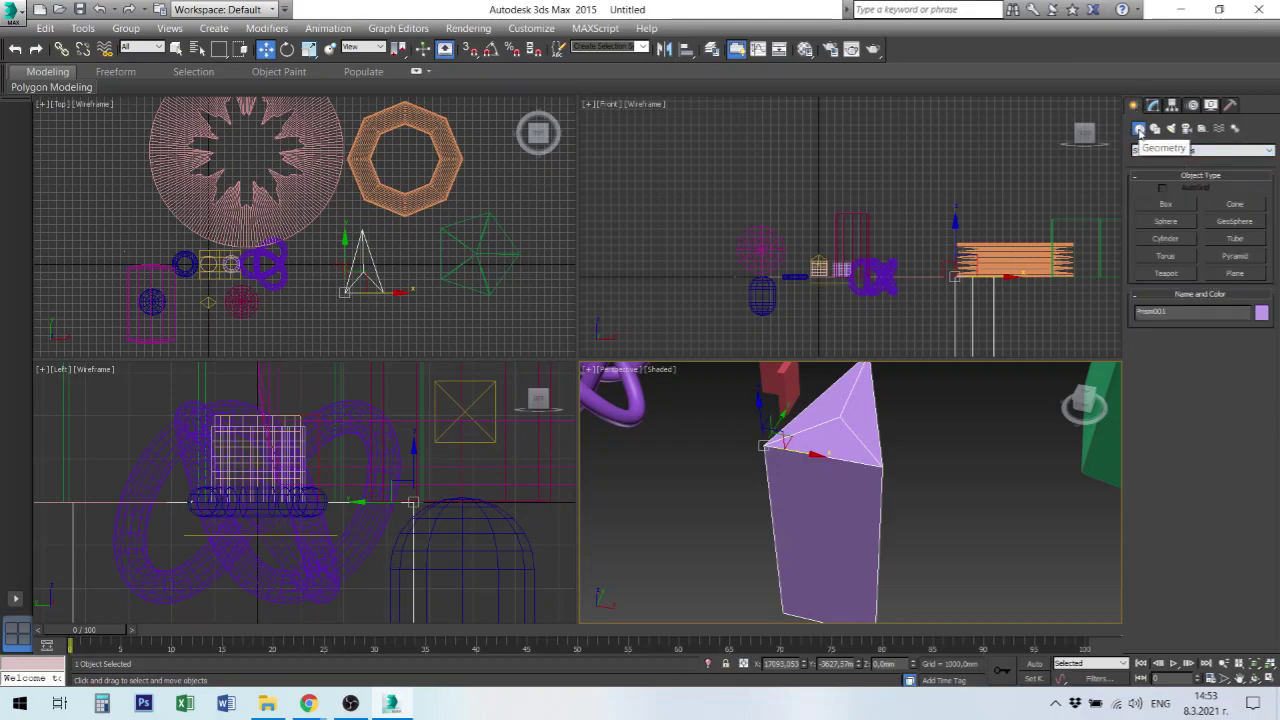
Deselect the prism and start a new scene with the New All option, without saving the current one.
left_click(1000, 488)
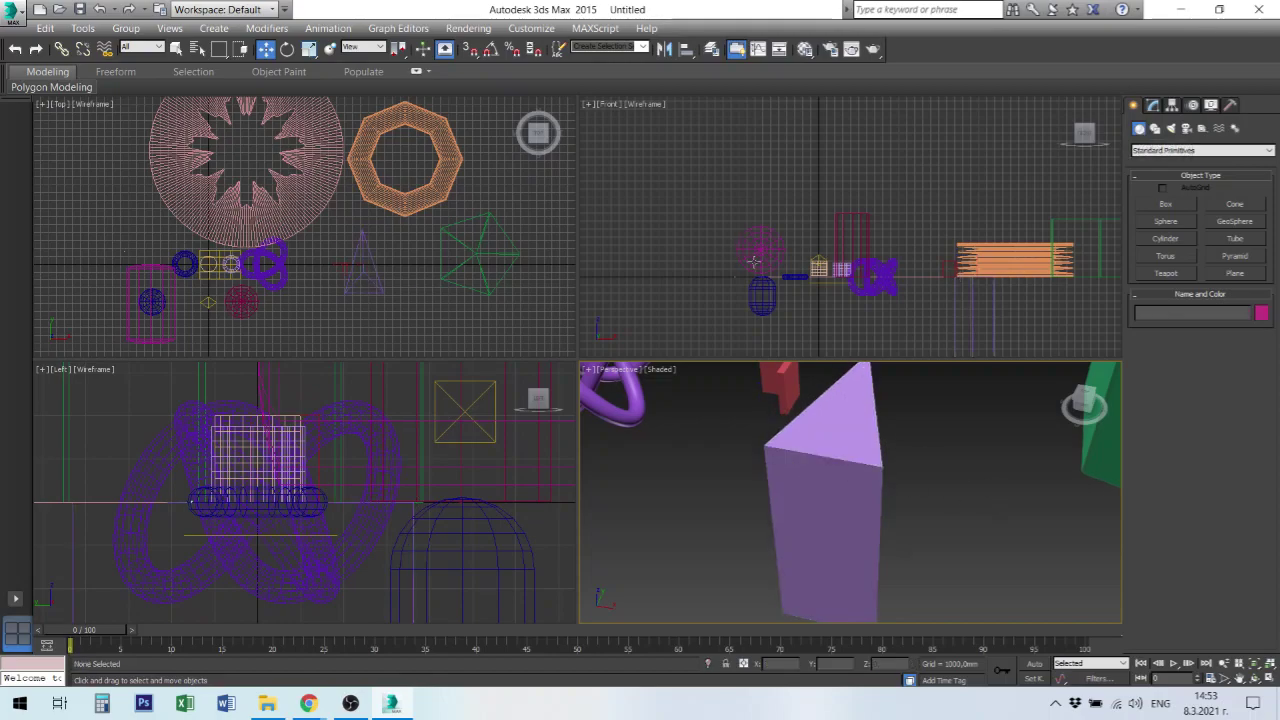
left_click(705, 237)
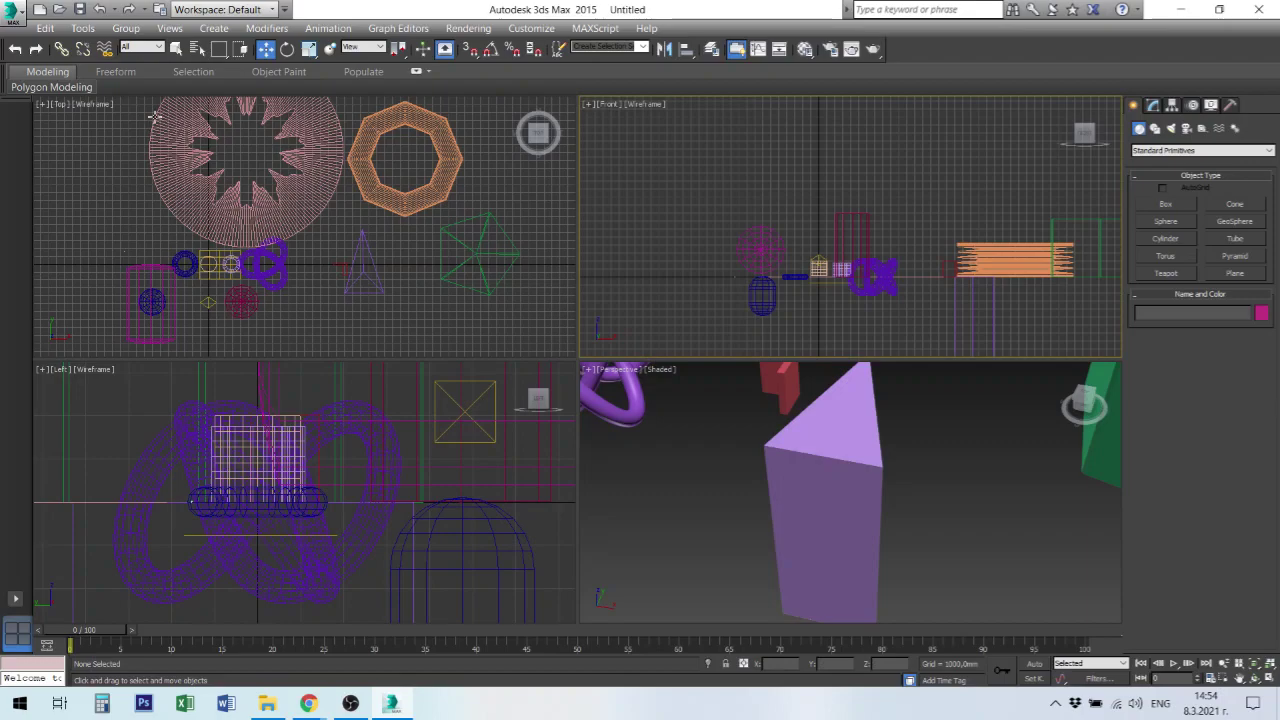
left_click(40, 10)
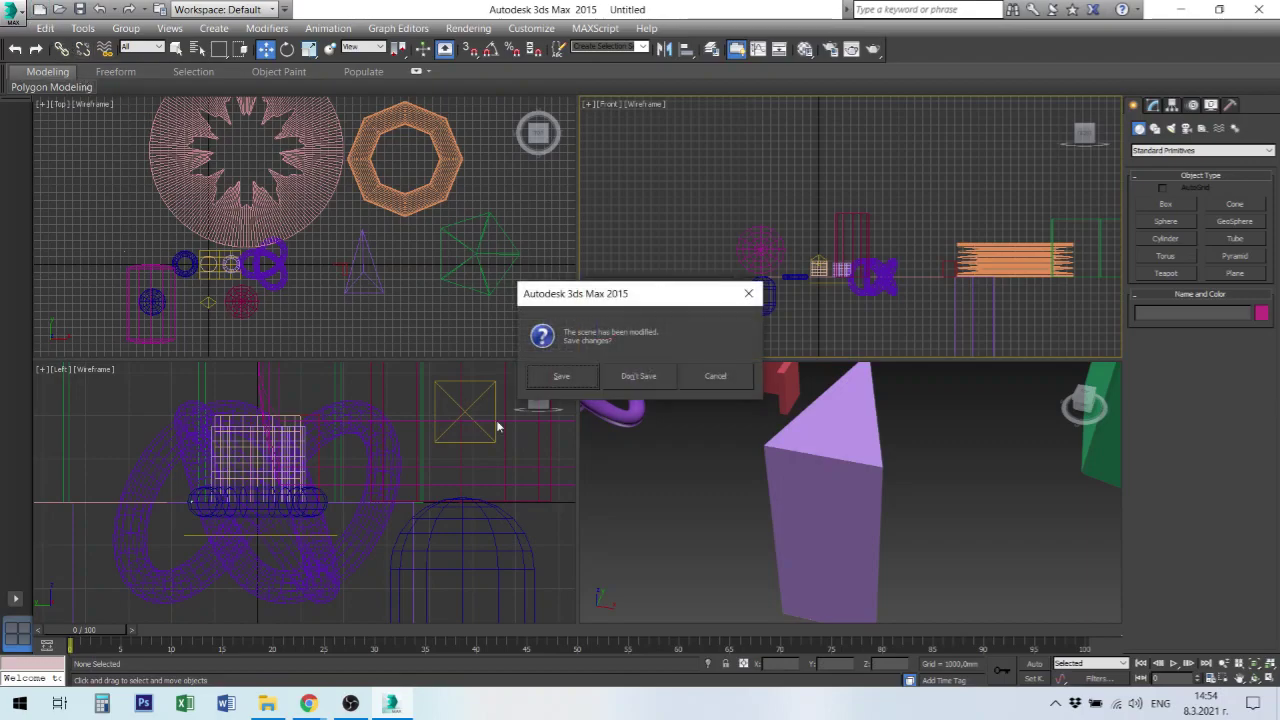
left_click(639, 377)
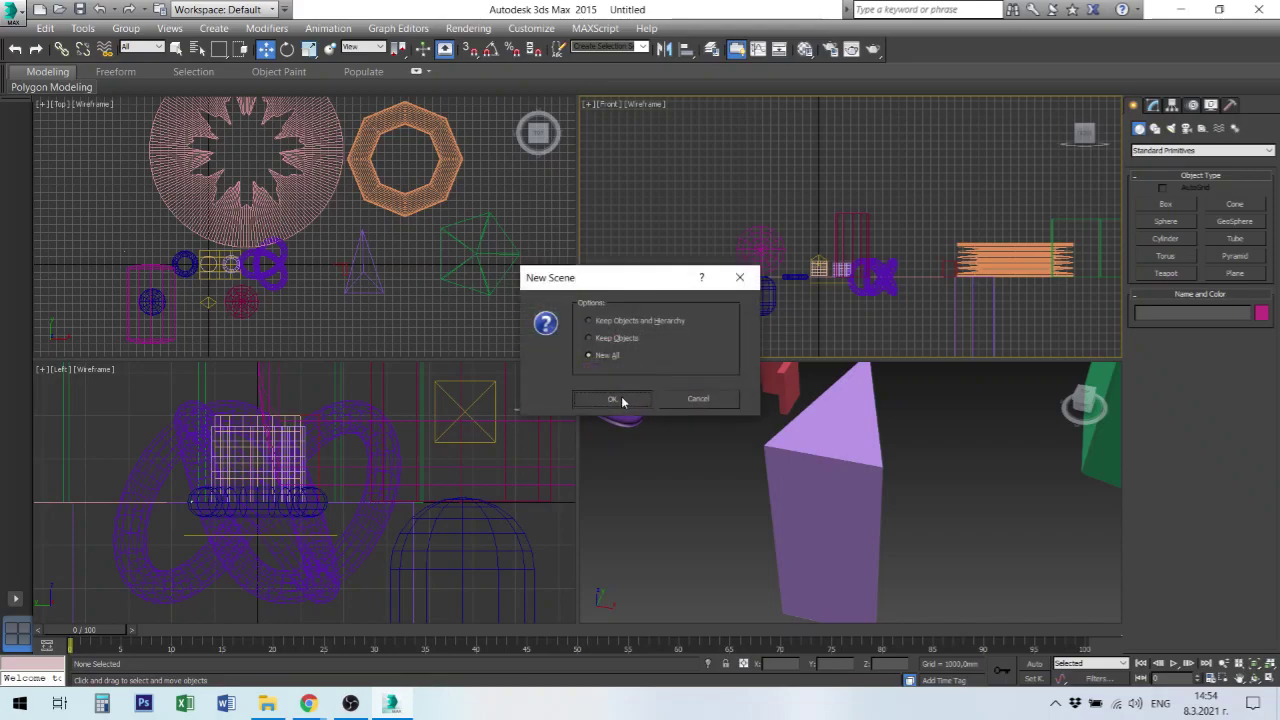
left_click(620, 399)
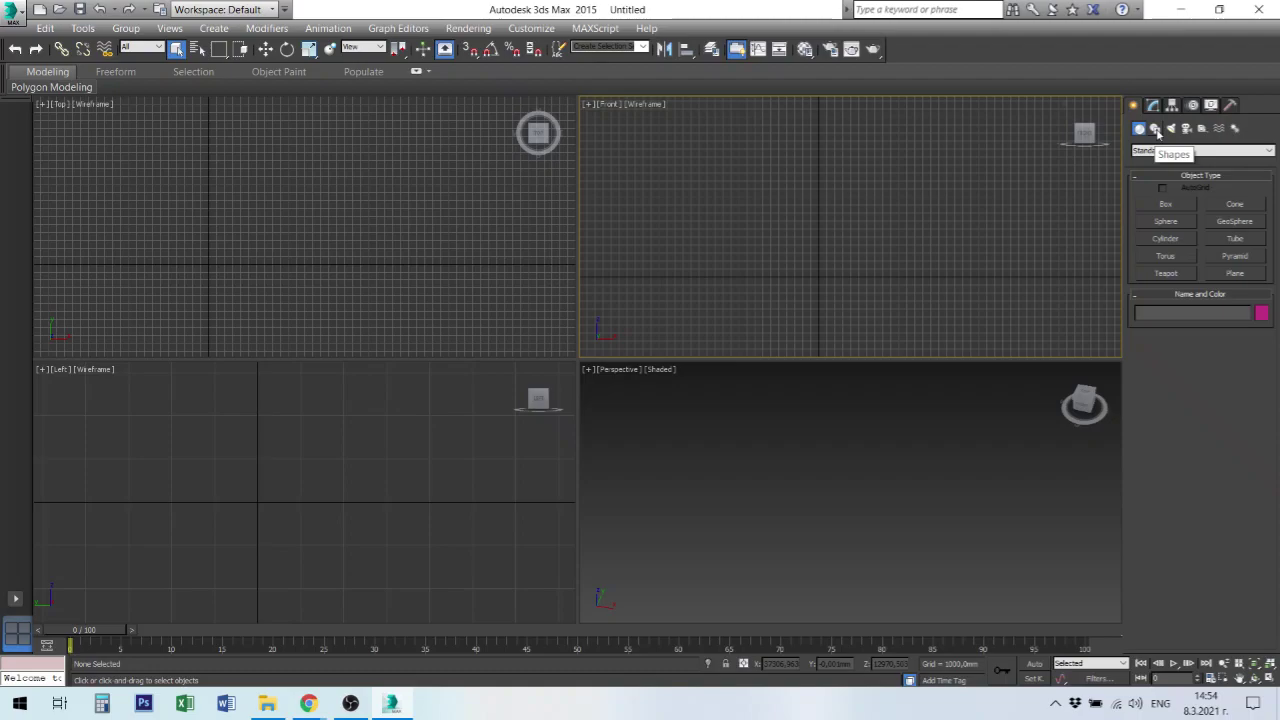
Draw a Line spline clockwise around the origin in the Top viewport, with a straight first segment followed by curved Bezier segments.
left_click(1156, 130)
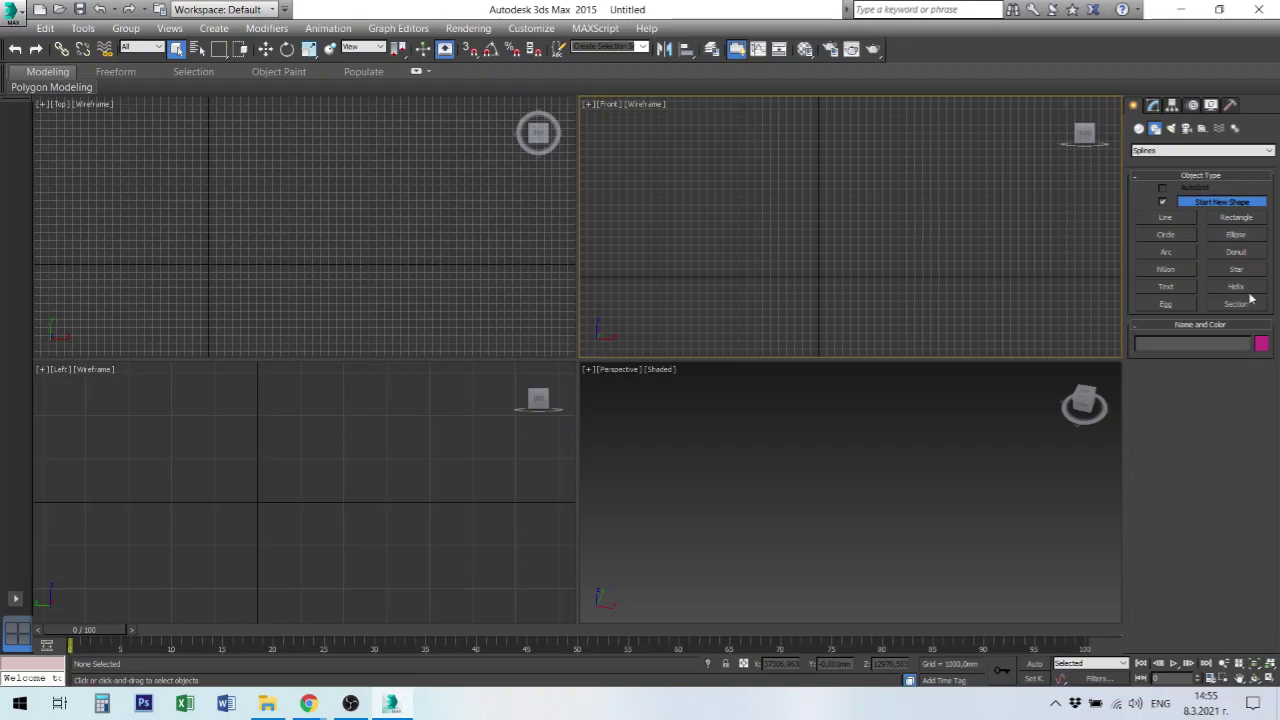
left_click(1168, 219)
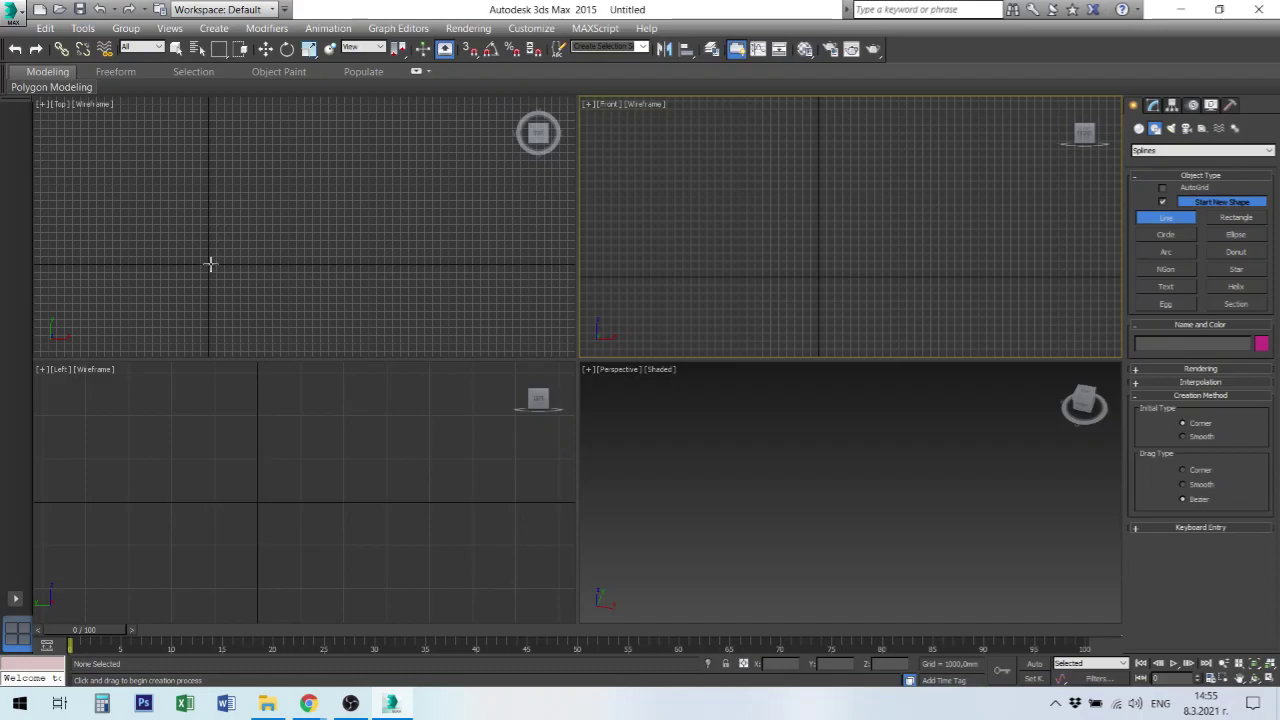
mouse_move(177, 247)
left_mouse_down()
mouse_move(298, 243)
mouse_move(336, 162)
mouse_move(290, 162)
mouse_move(229, 214)
mouse_move(316, 181)
mouse_move(257, 229)
mouse_move(306, 149)
mouse_move(243, 177)
mouse_move(311, 190)
mouse_move(266, 182)
left_mouse_up()
left_click(265, 184)
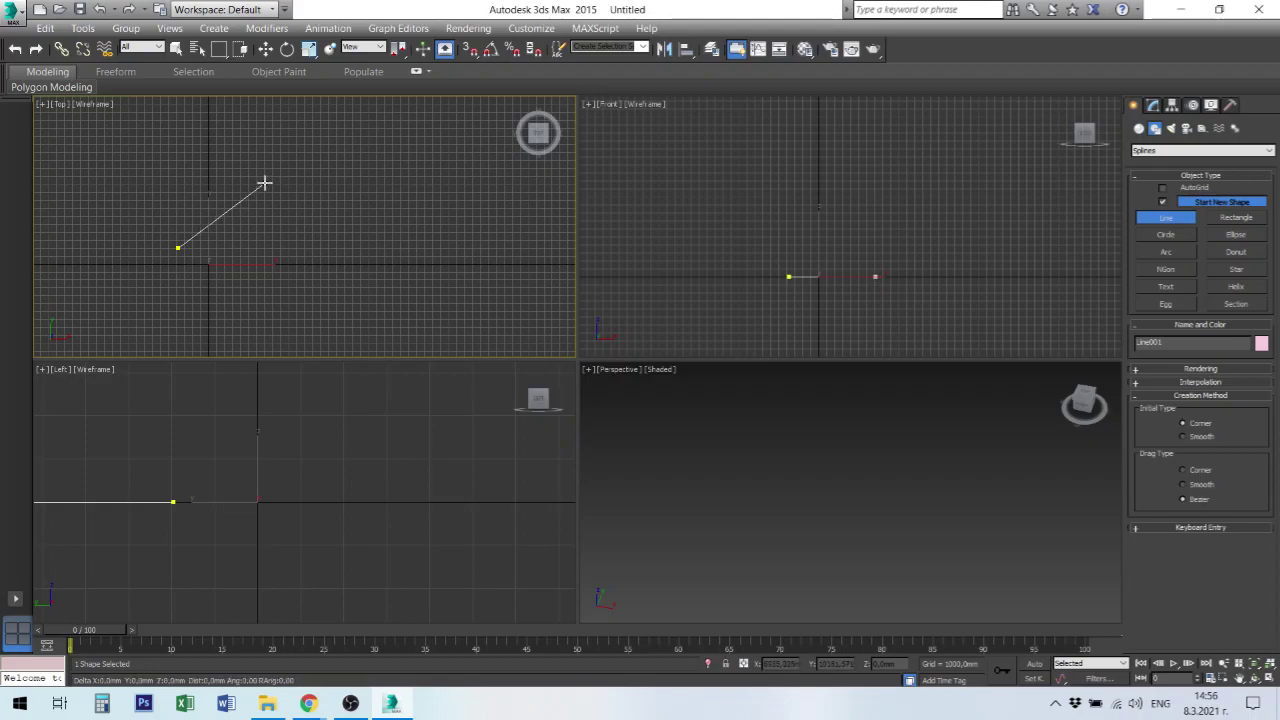
left_click_drag(320, 175, 367, 201)
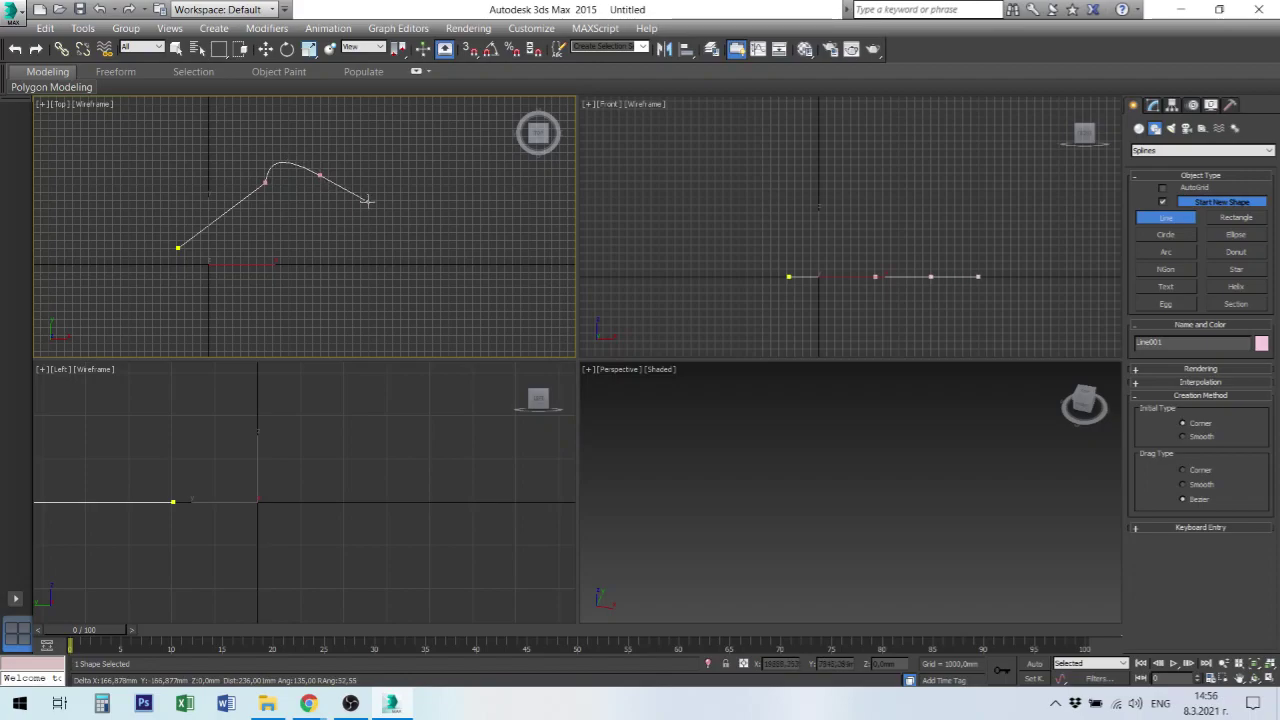
left_click_drag(375, 249, 311, 252)
left_click_drag(302, 322, 240, 308)
left_click_drag(166, 326, 172, 270)
Bring the curved line back to its starting point through one more vertex and finish it without closing the spline.
left_click(150, 263)
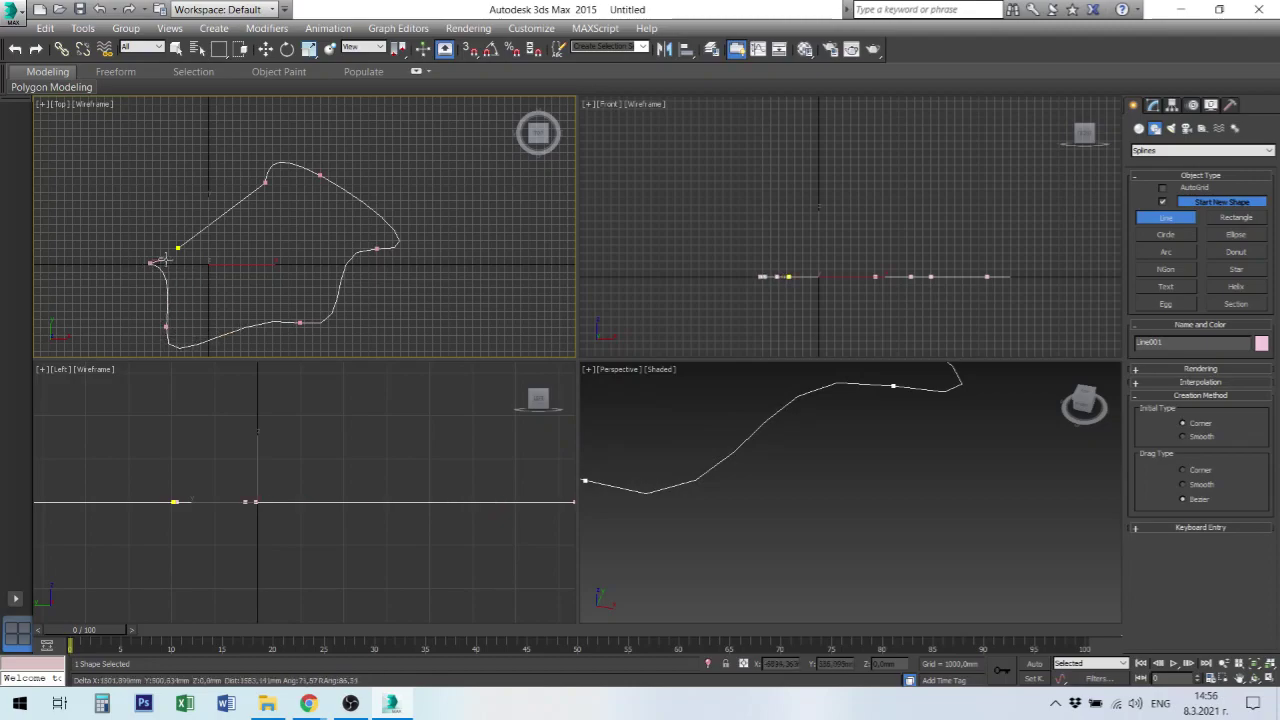
left_click(130, 240)
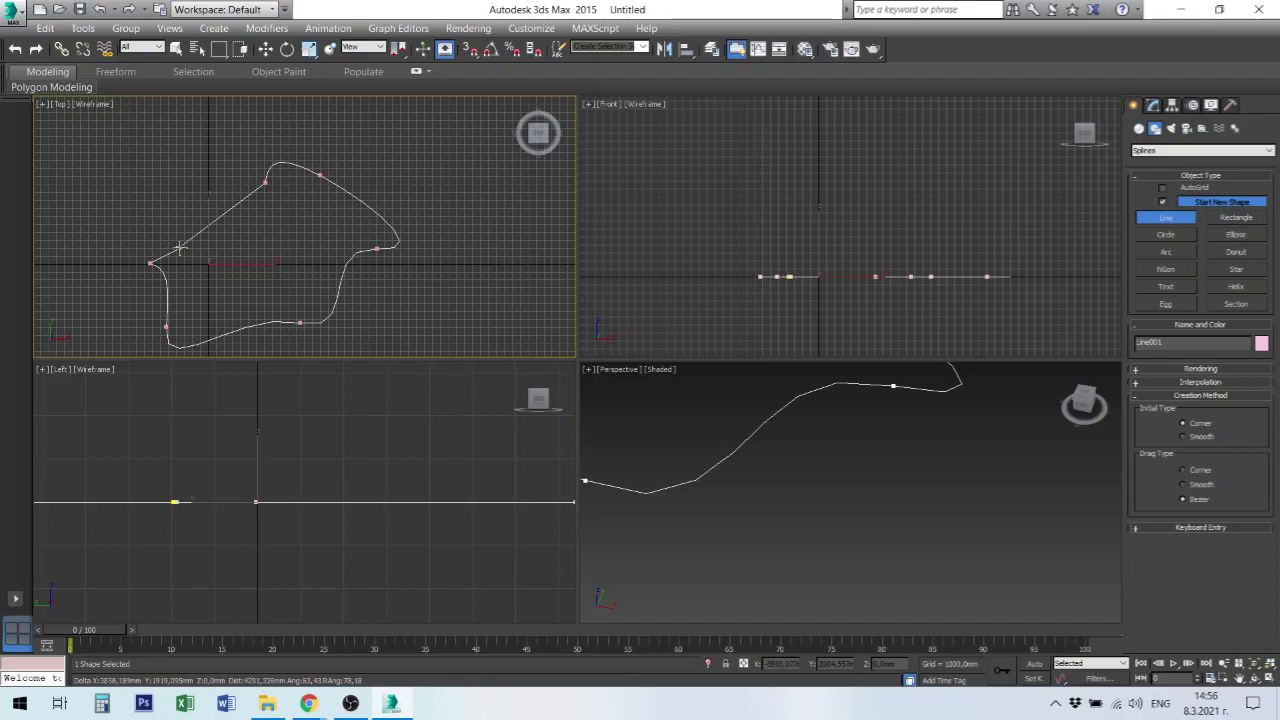
left_click(178, 248)
left_click(690, 408)
right_click(232, 258)
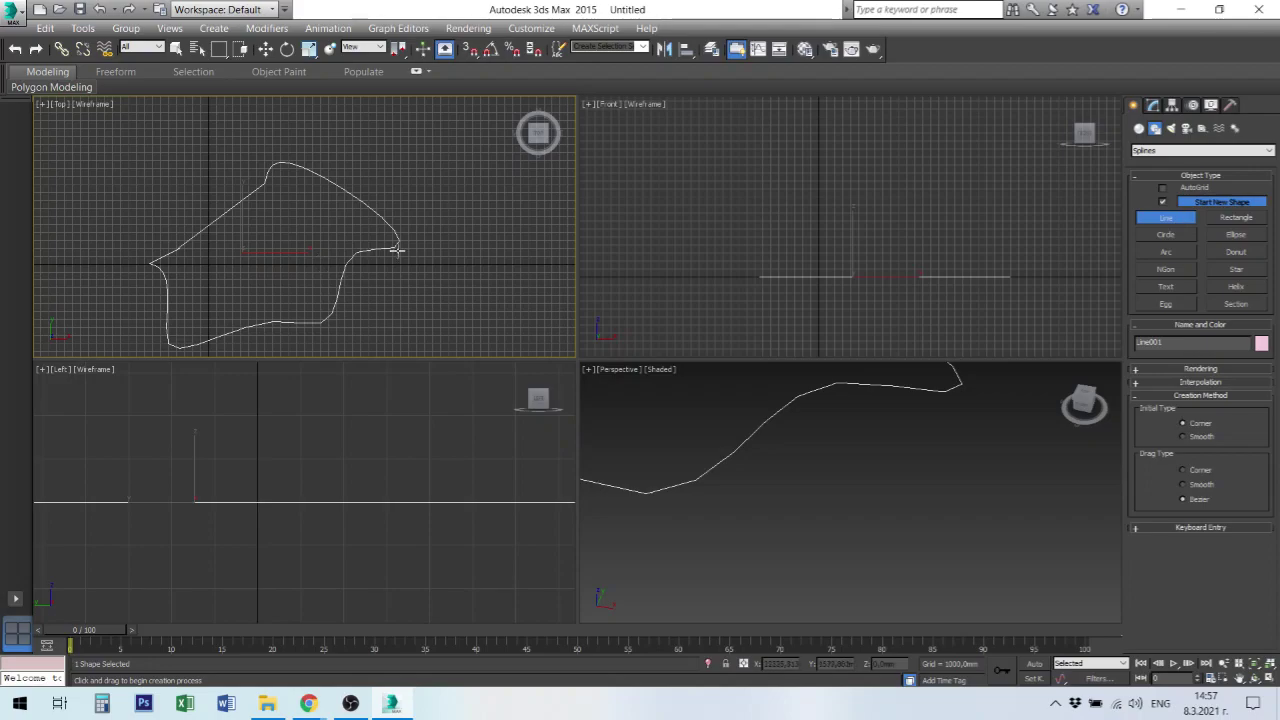
Draw a four-cornered line with straight segments beside the curved shape in the Top viewport and close the spline.
left_click(431, 278)
left_click(454, 211)
left_click(509, 277)
left_click(482, 320)
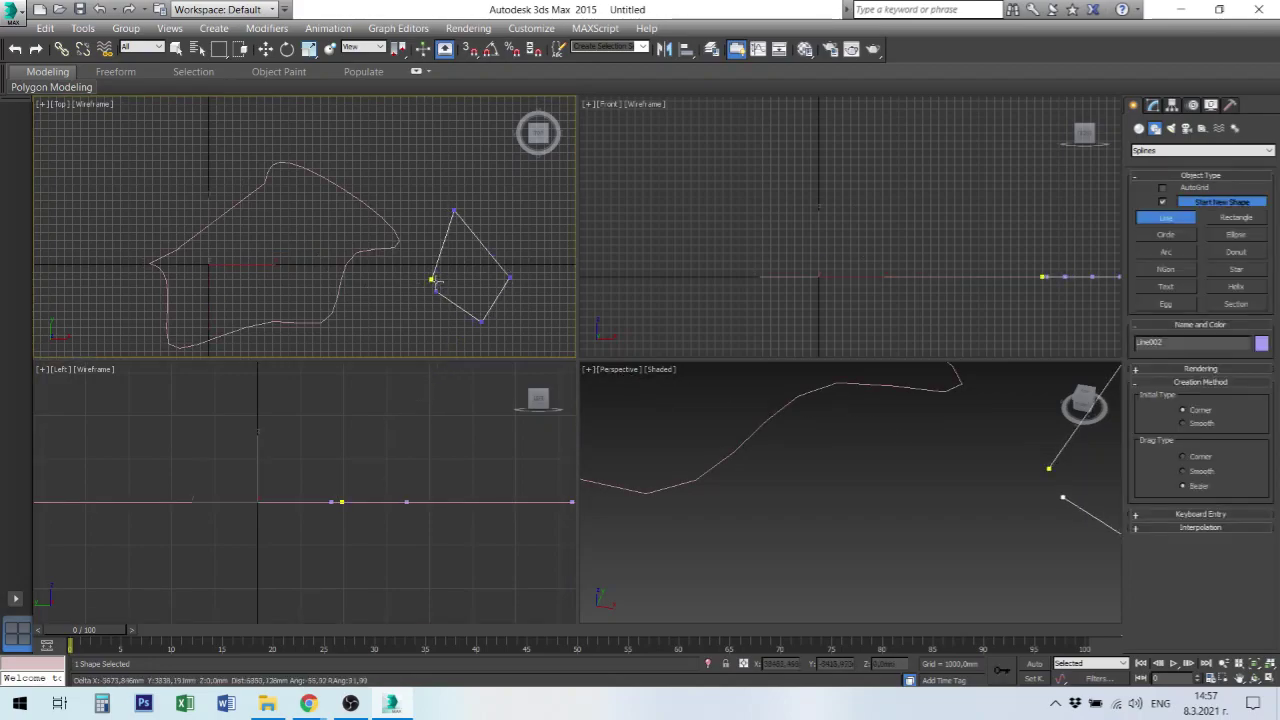
left_click(431, 278)
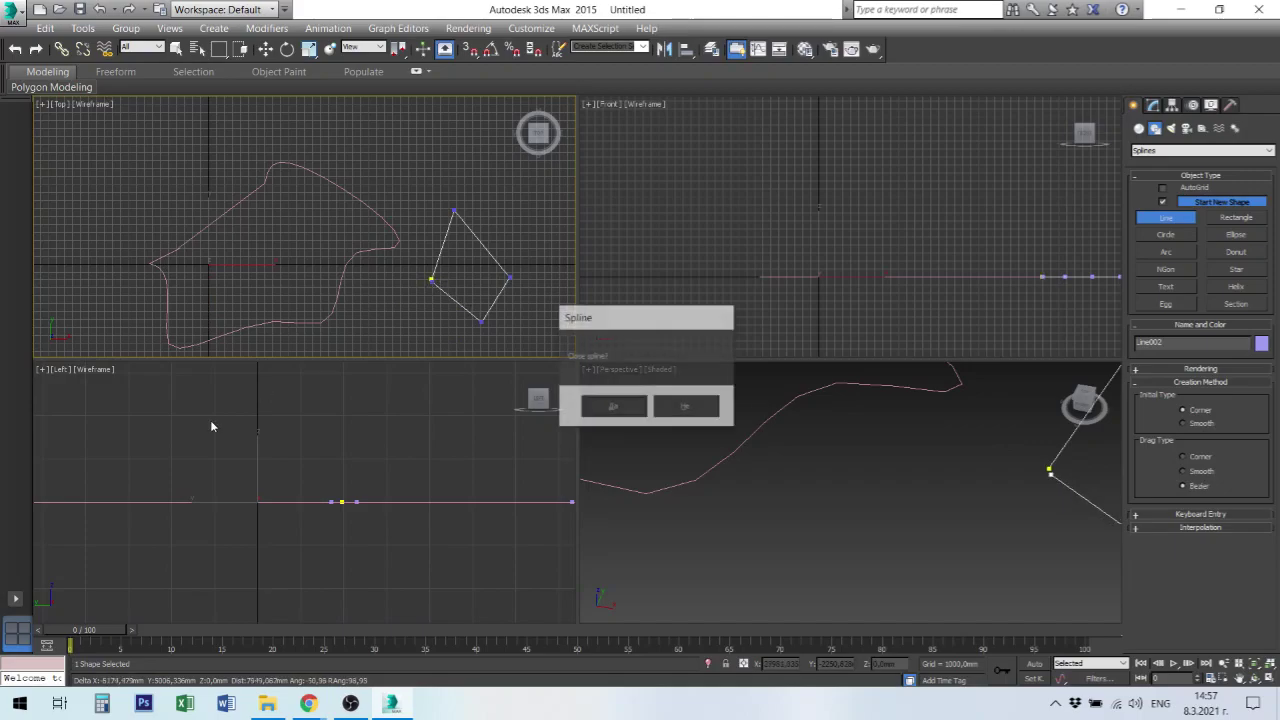
left_click(624, 414)
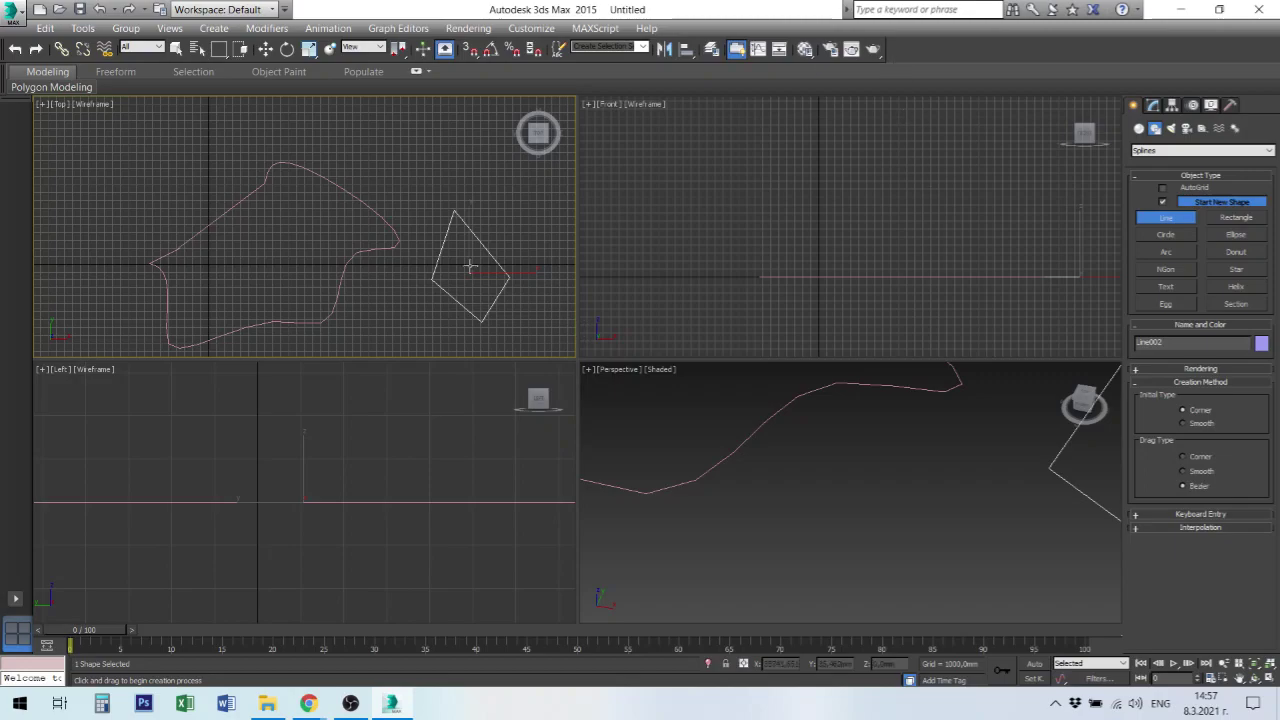
Finish line creation, select the curved line in the Top viewport and switch to its Segment sub-object level.
right_click(498, 217)
key("Delete")
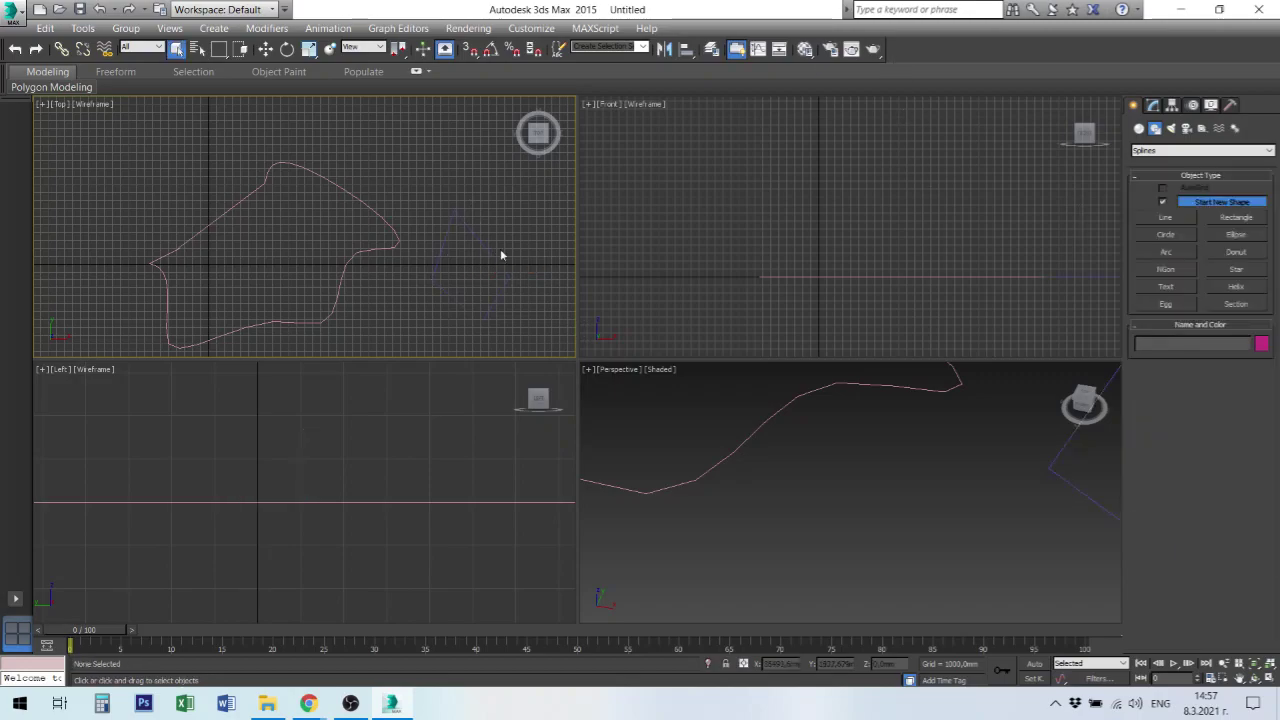
left_click(396, 238)
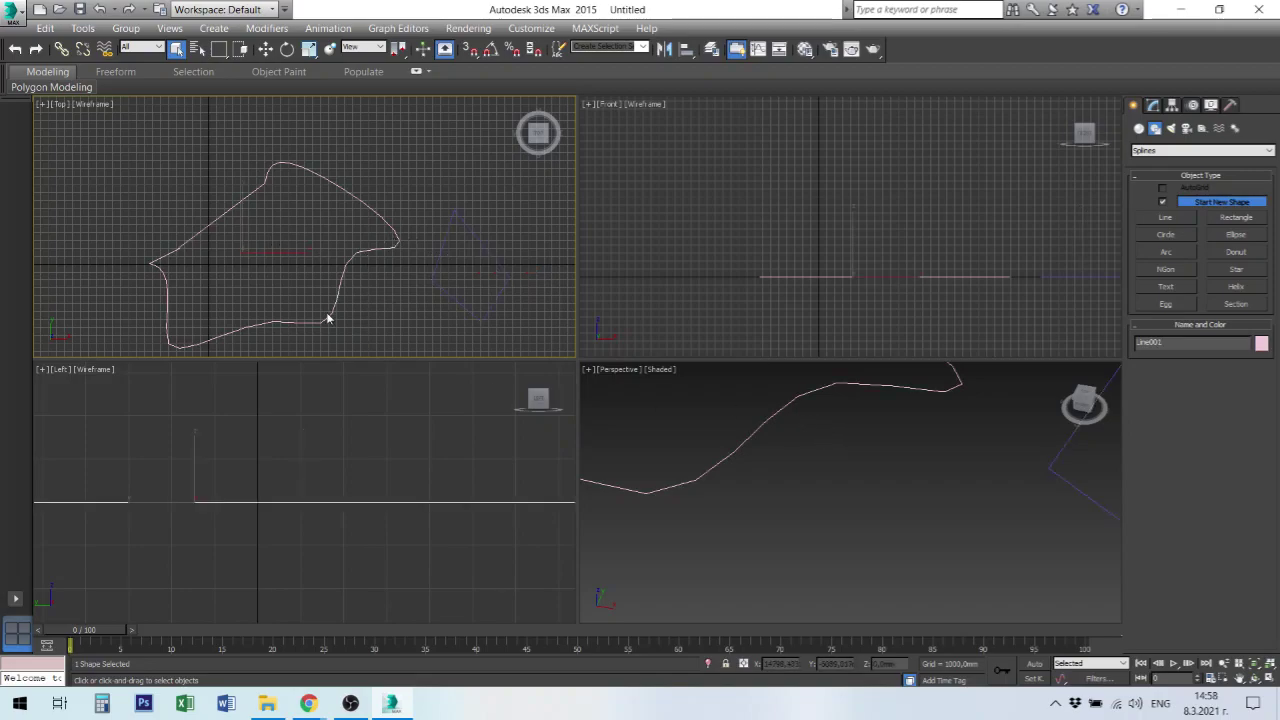
left_click(1153, 106)
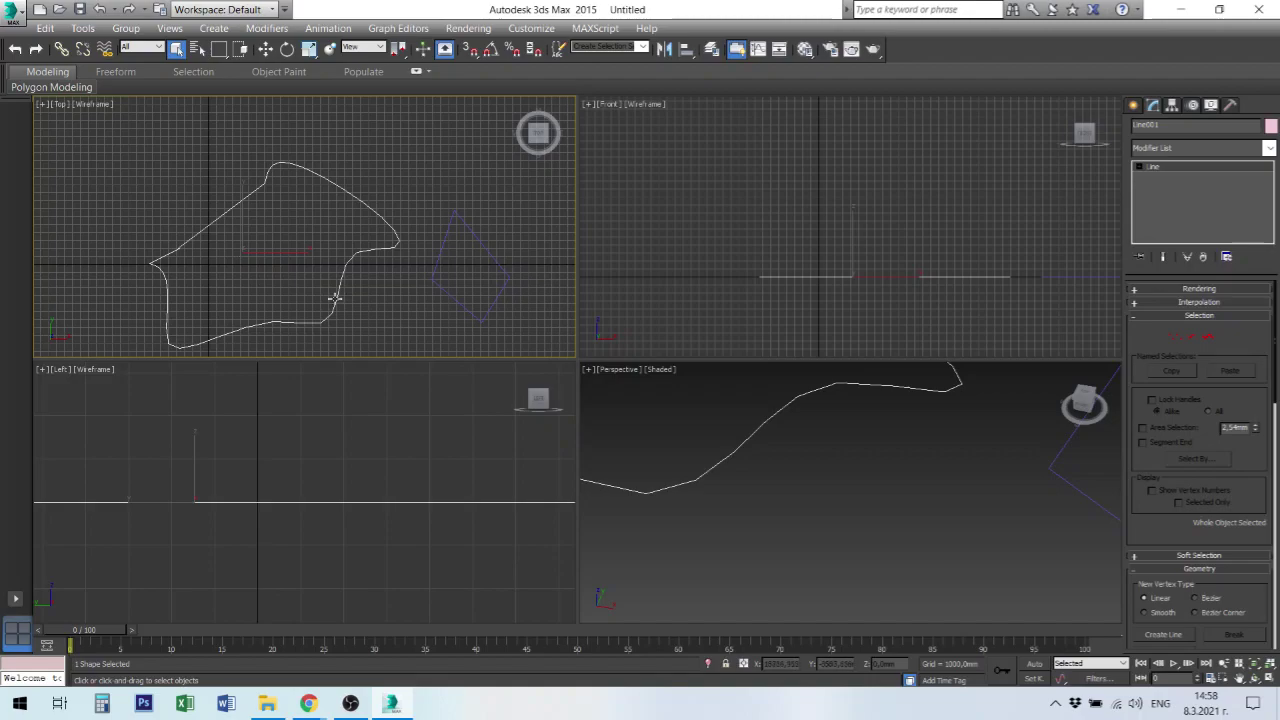
left_click(1140, 168)
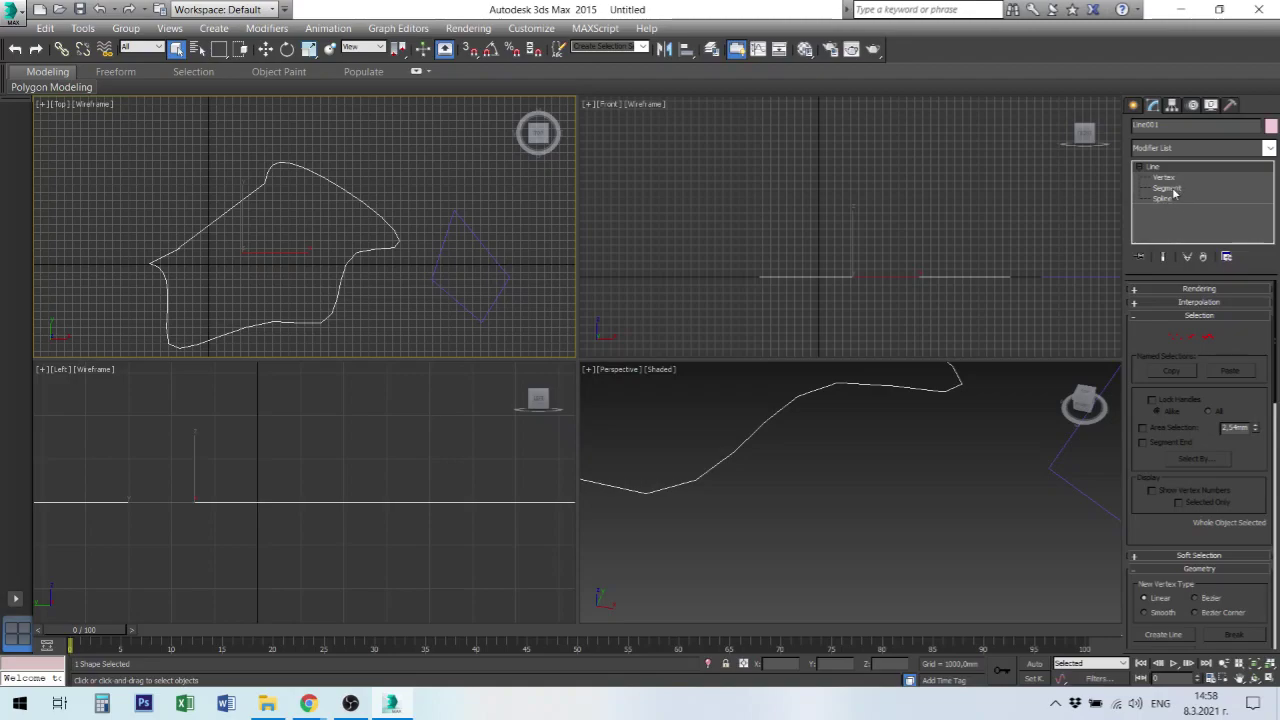
left_click(1166, 188)
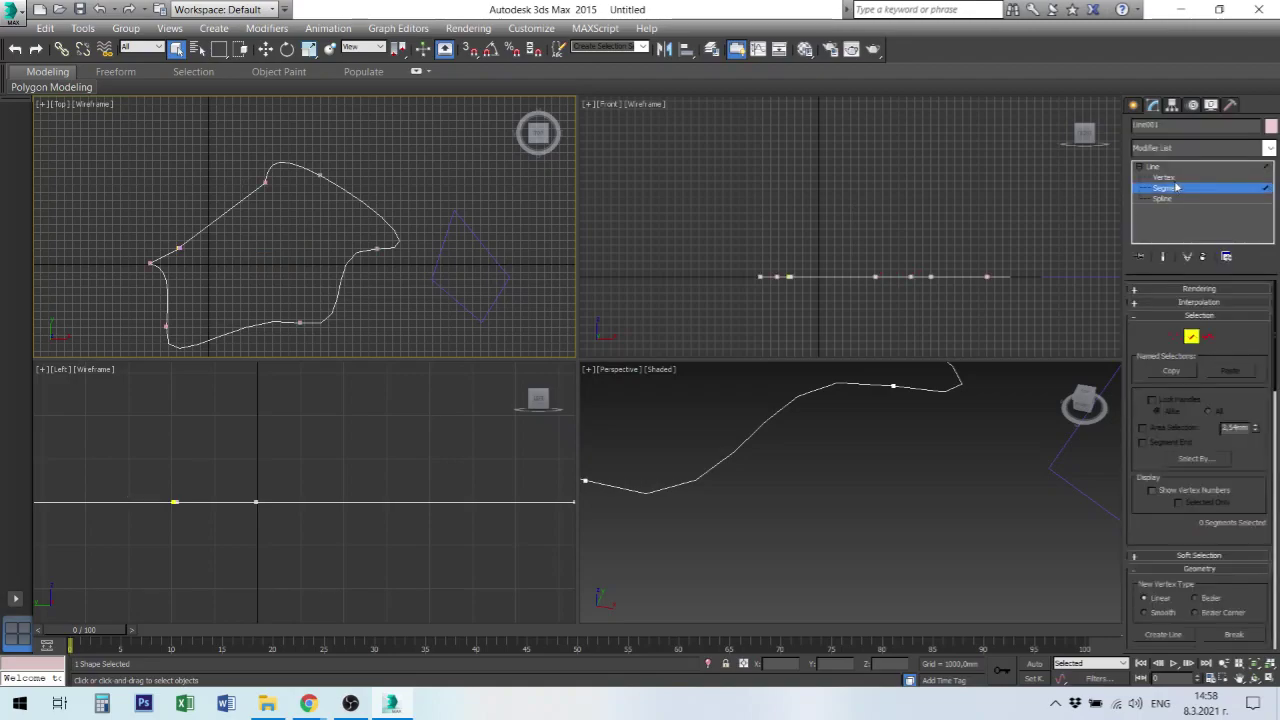
Select the long straight segment of the curved line and change its type from Curve to Line.
left_click(216, 217)
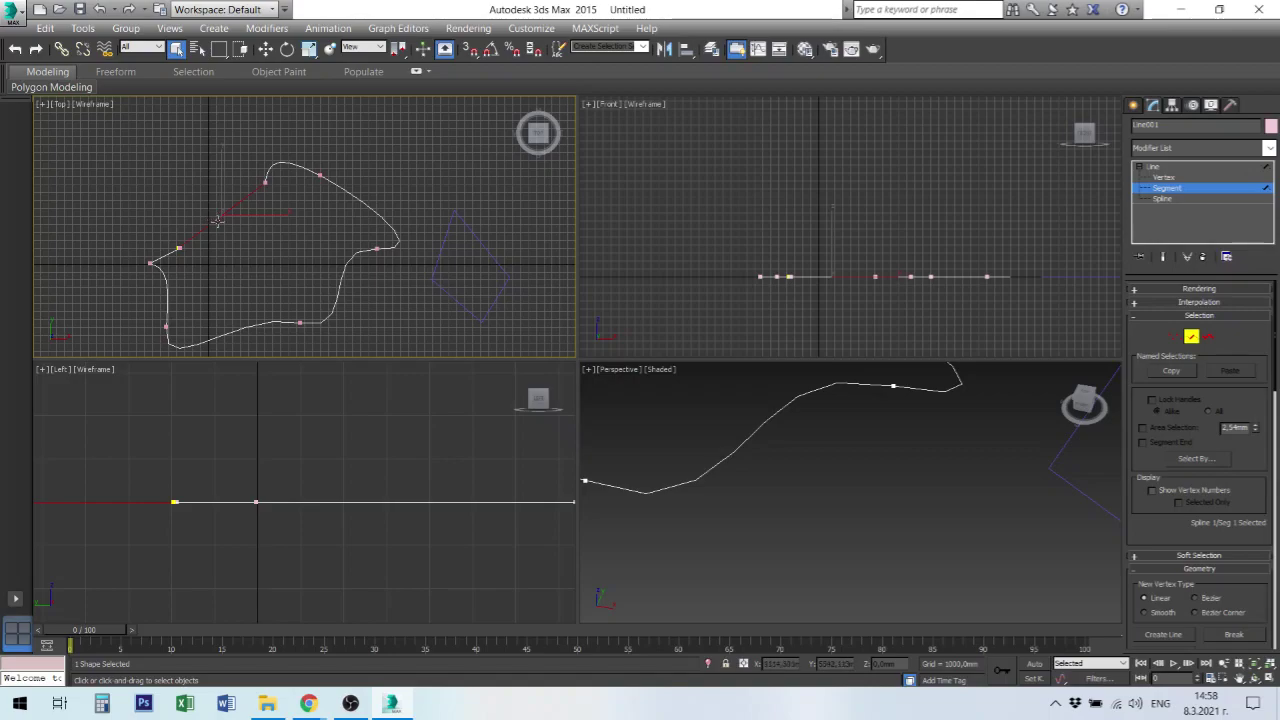
right_click(217, 221)
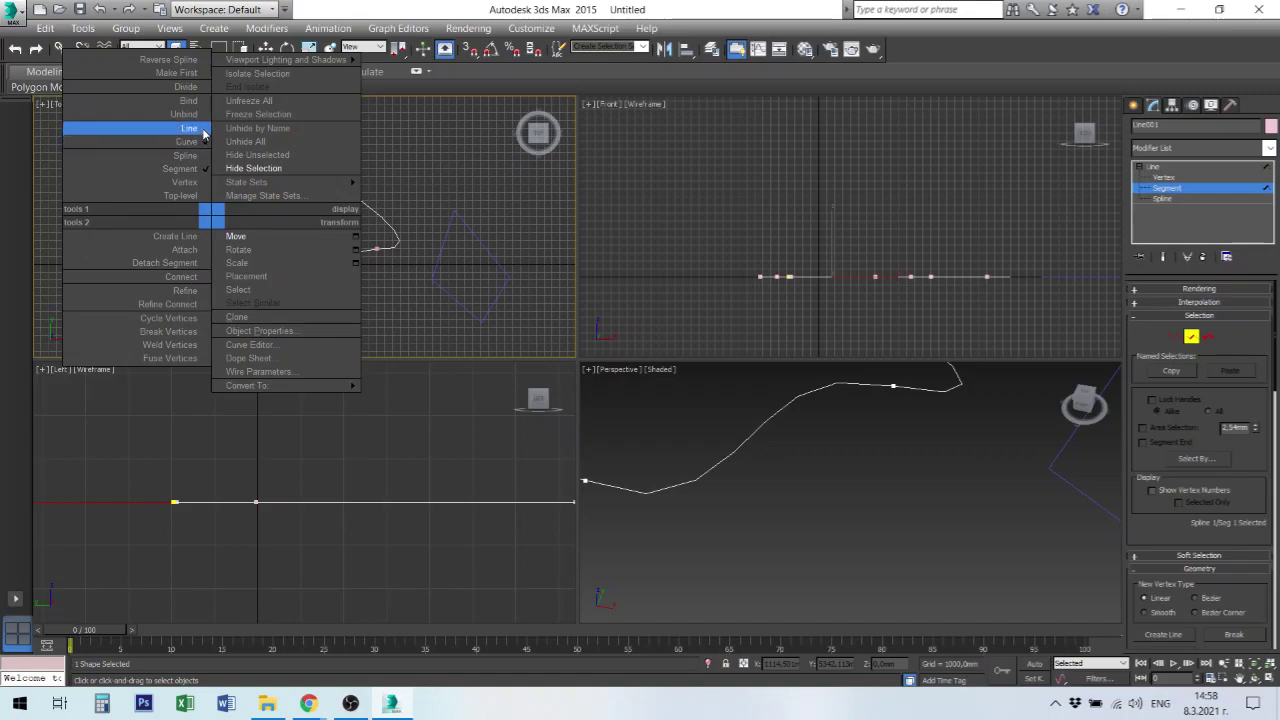
left_click(189, 128)
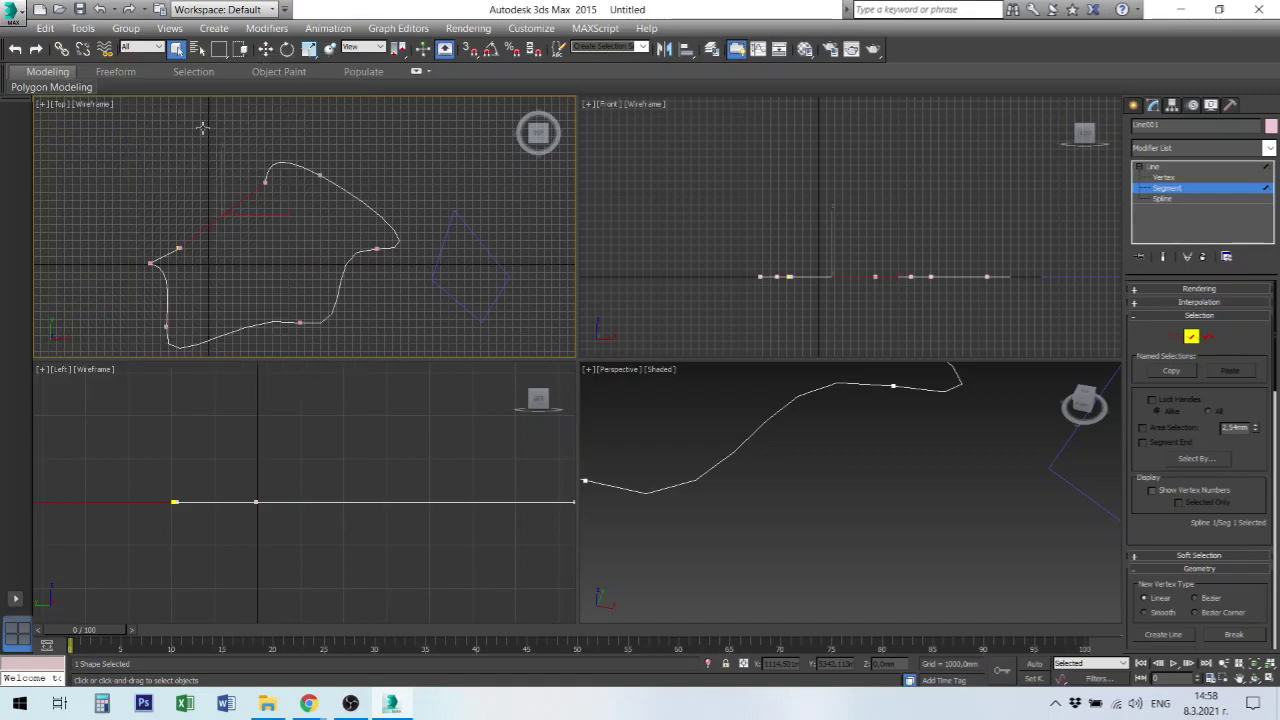
right_click(246, 228)
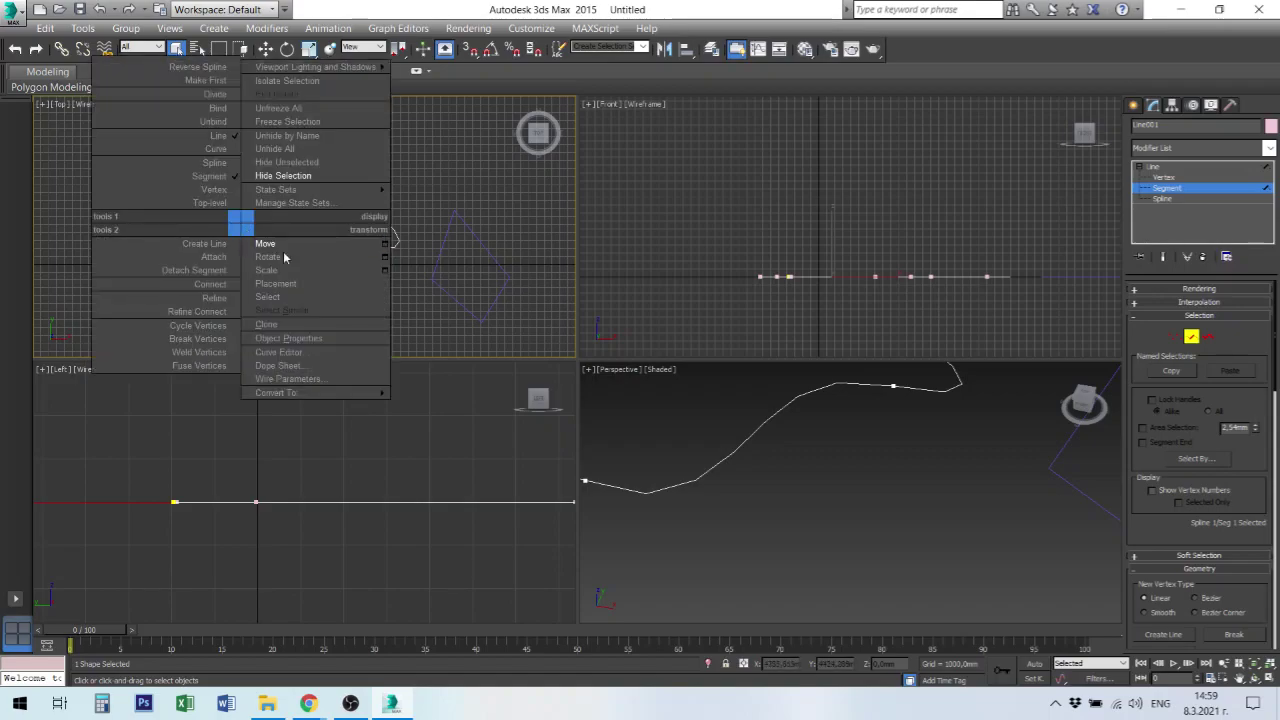
left_click(470, 203)
Select the other segments around the curved line one by one to examine where each starts and ends and which type it has.
left_click(284, 160)
left_click(287, 161)
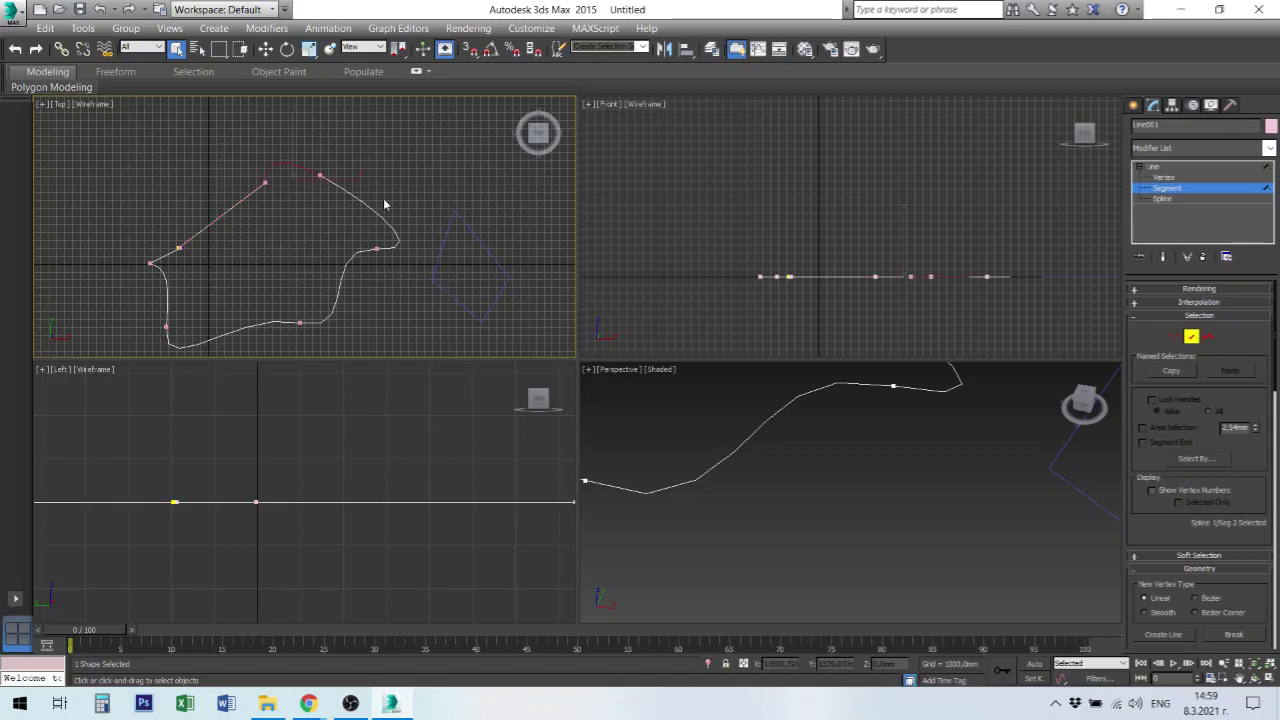
right_click(289, 170)
left_click(360, 312)
left_click(333, 305)
left_click(282, 322)
left_click(168, 298)
left_click(166, 255)
scroll(168, 256, "up", 3)
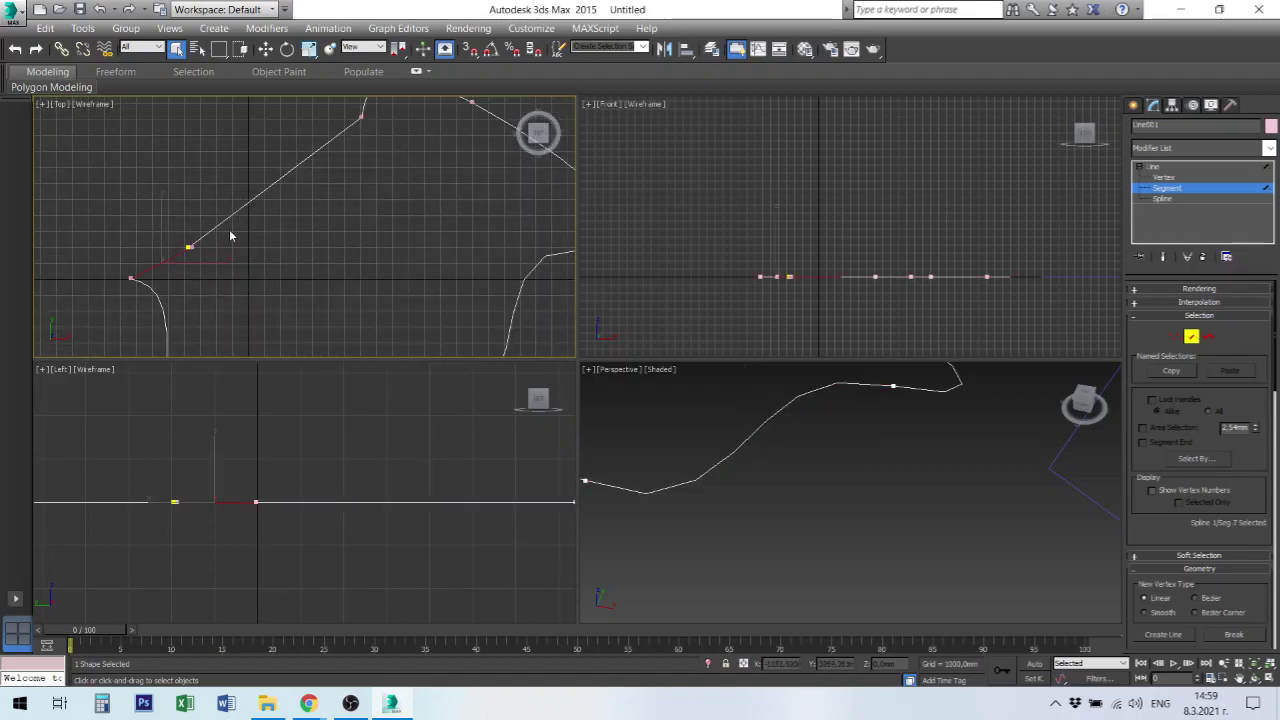
left_click(192, 237)
scroll(247, 245, "down", 3)
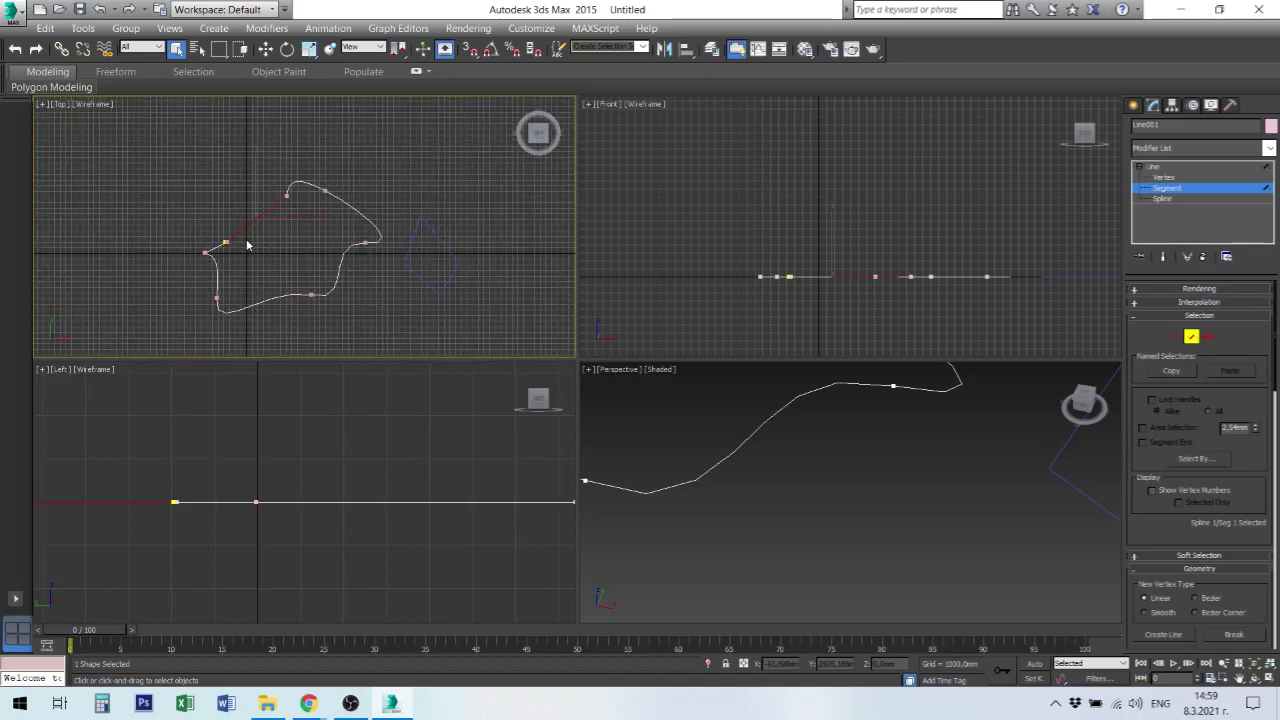
left_click(448, 248)
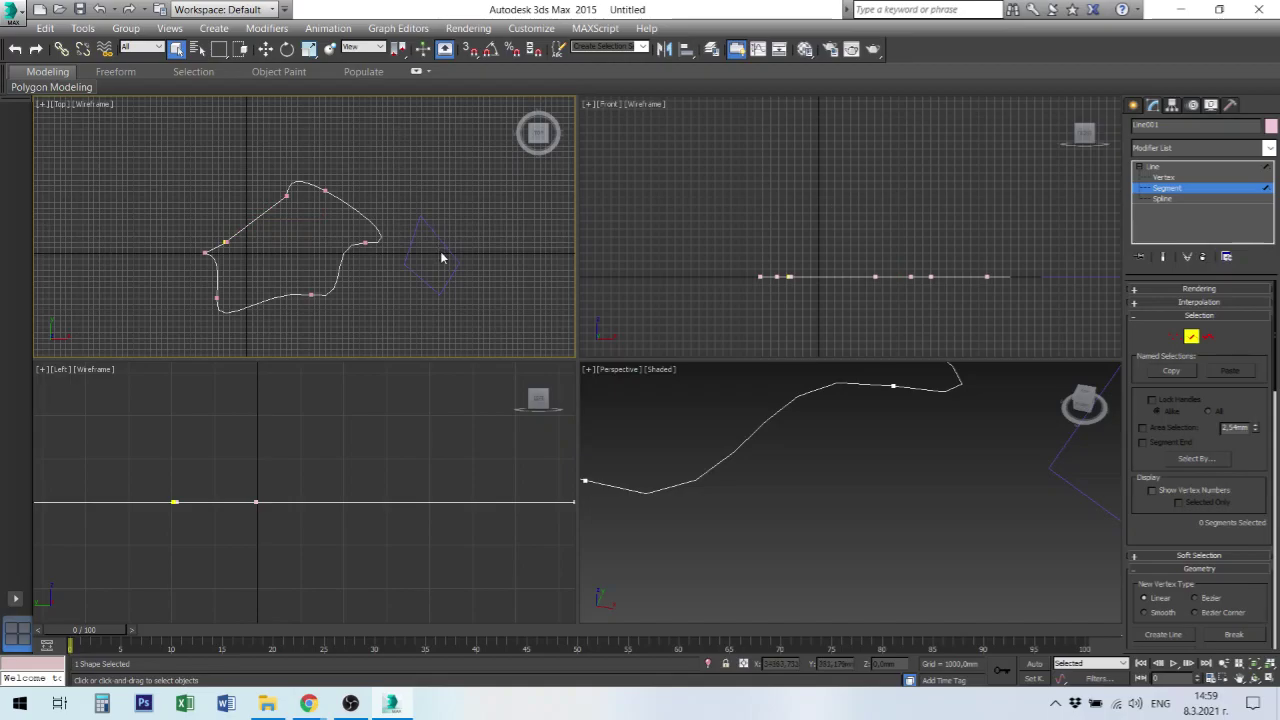
right_click(440, 247)
left_click(189, 189)
Leave the curved line's segment editing and check the type of one segment of the four-cornered line at Segment level.
left_click(1151, 168)
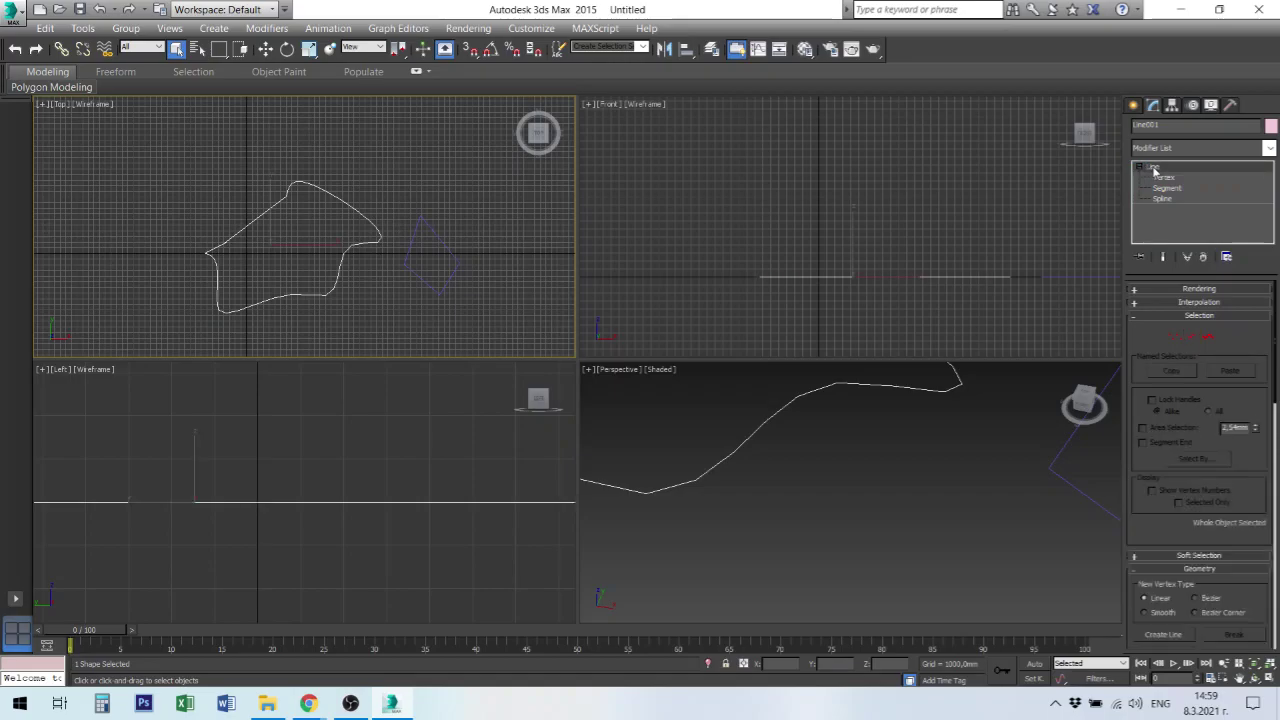
left_click(383, 153)
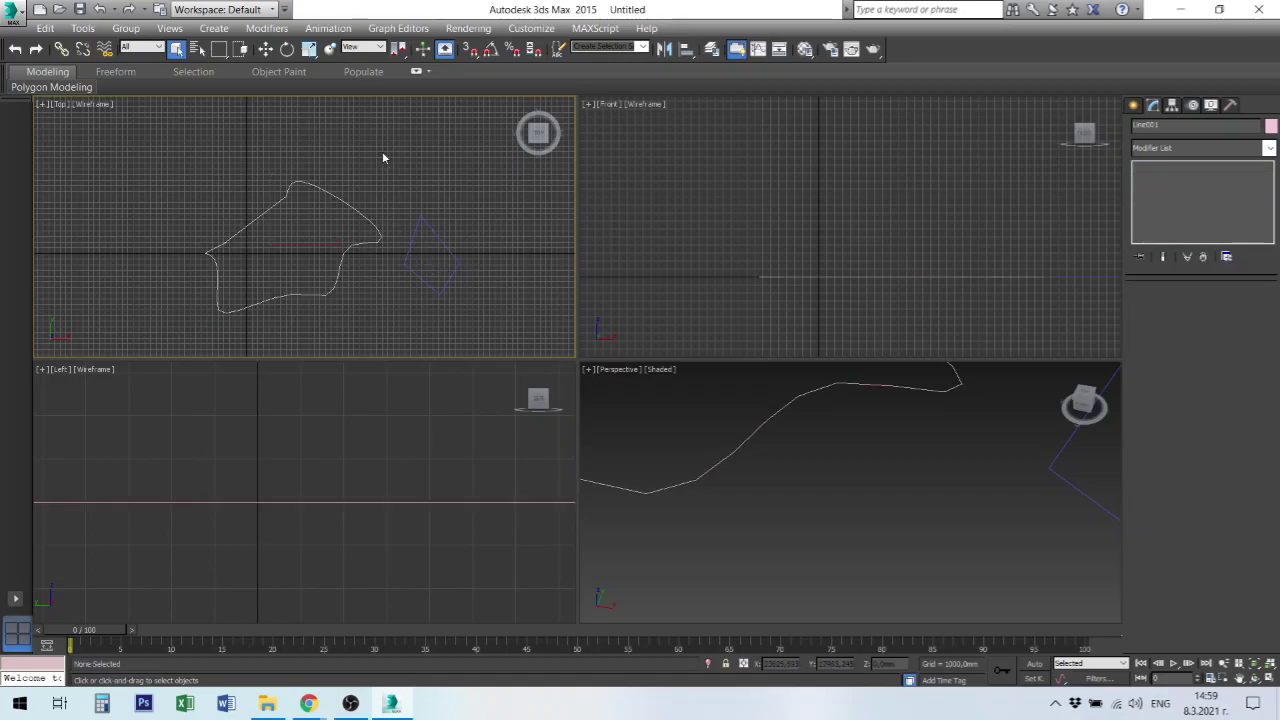
left_click(418, 224)
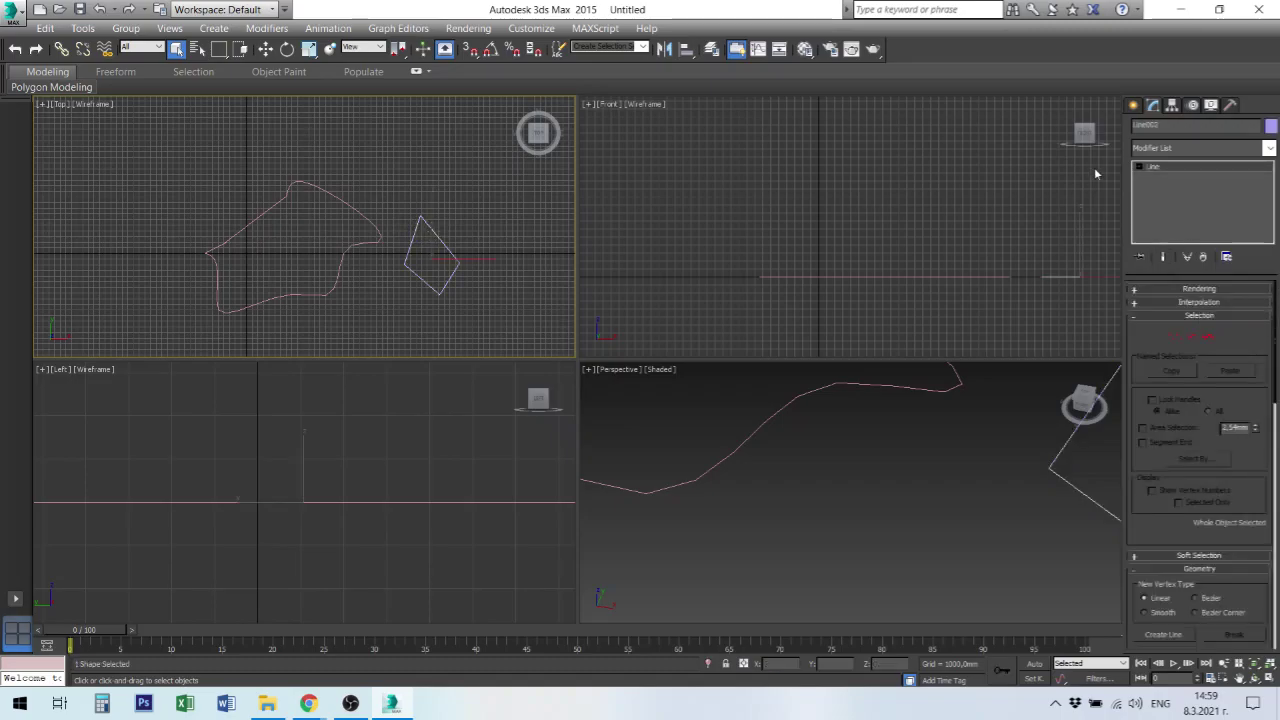
left_click(1143, 167)
left_click(1165, 188)
left_click(440, 241)
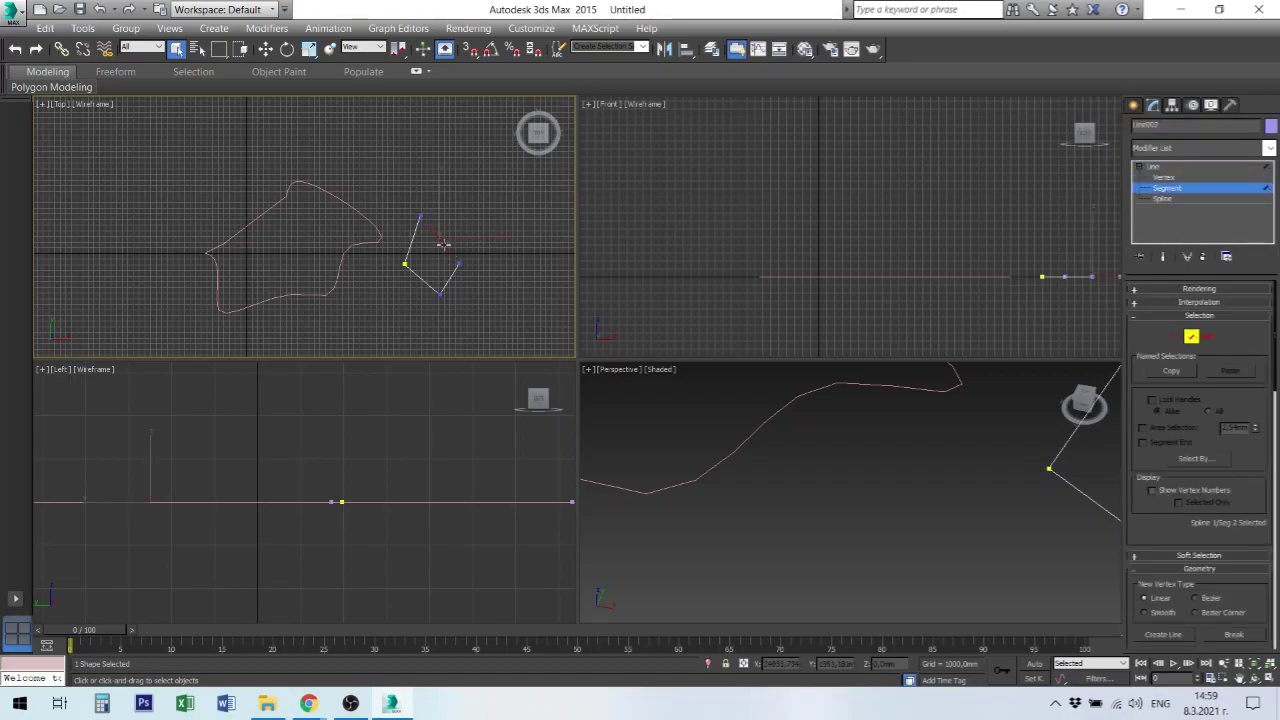
right_click(440, 241)
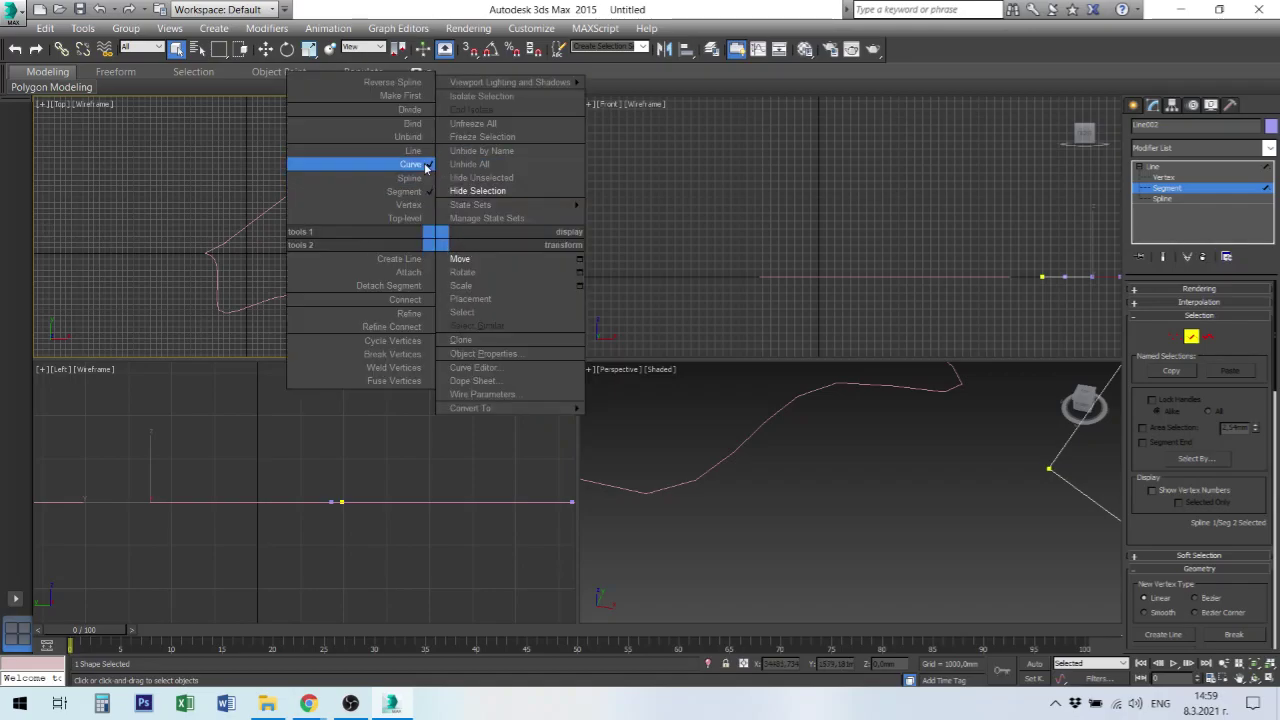
left_click(334, 427)
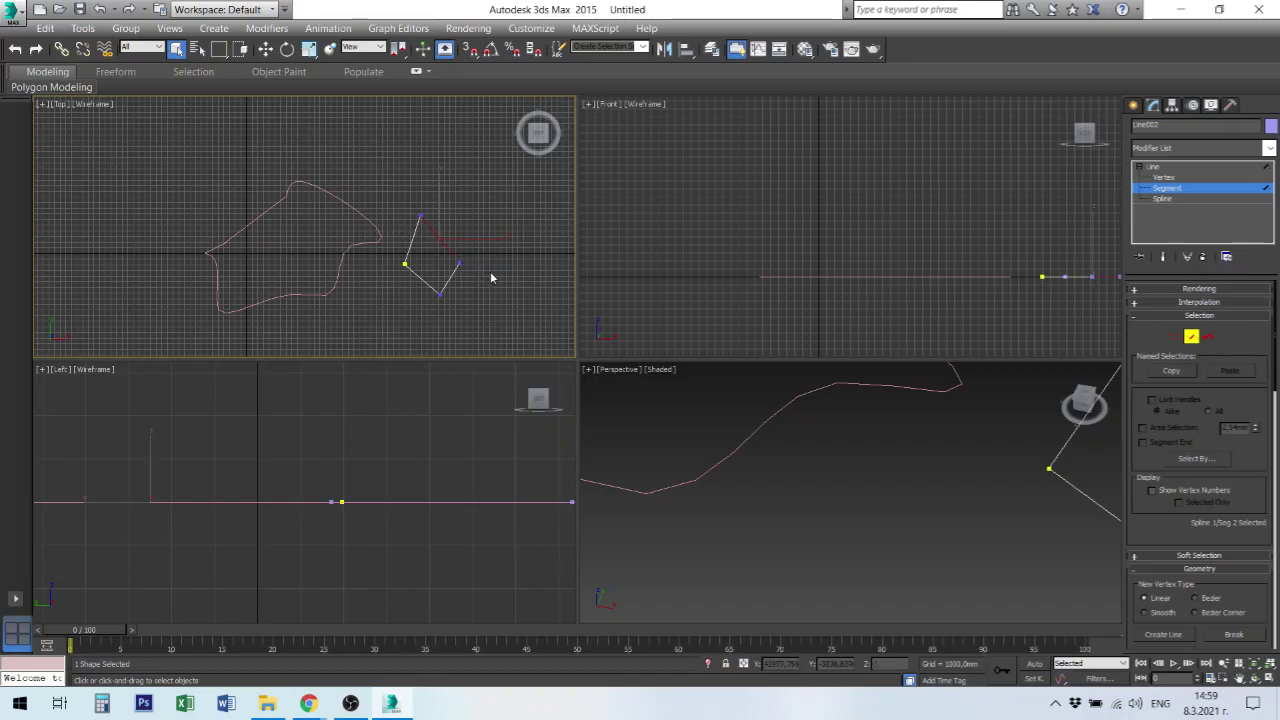
Reselect the curved line, enter its Vertex sub-object level and maximize the Top viewport around the two unjoined end vertices.
left_click(1155, 167)
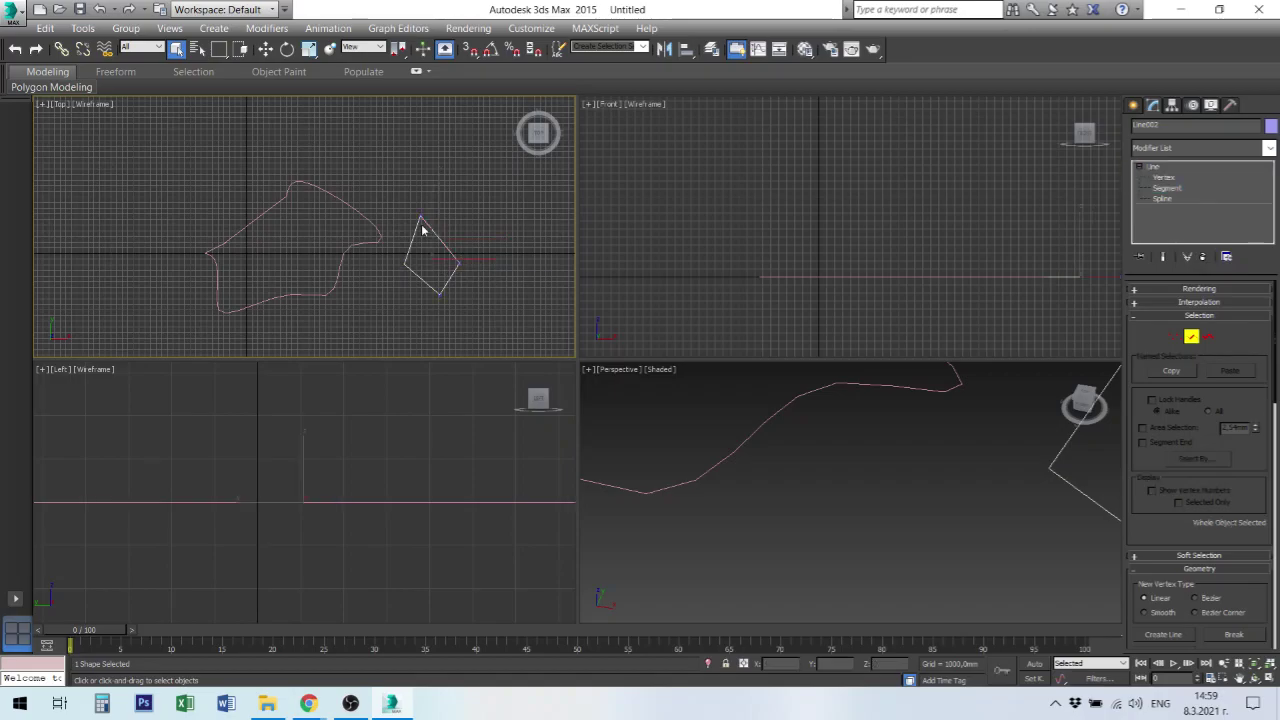
key("Delete")
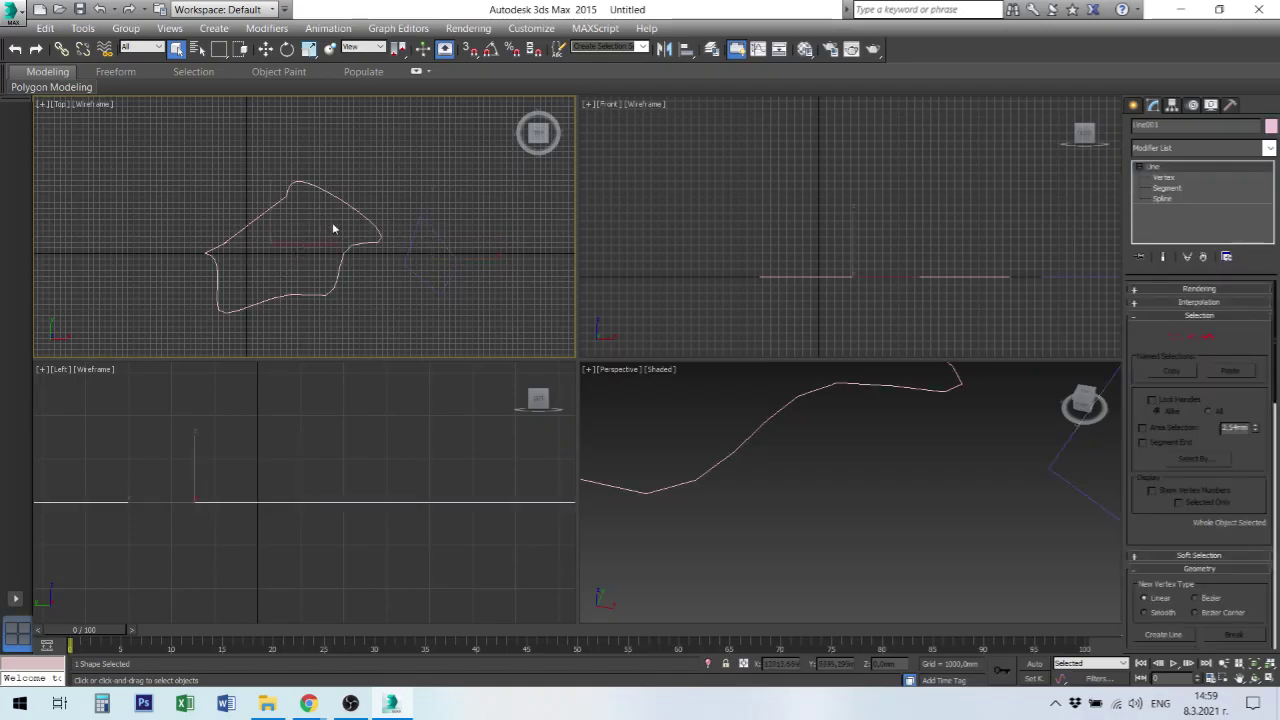
left_click(1181, 192)
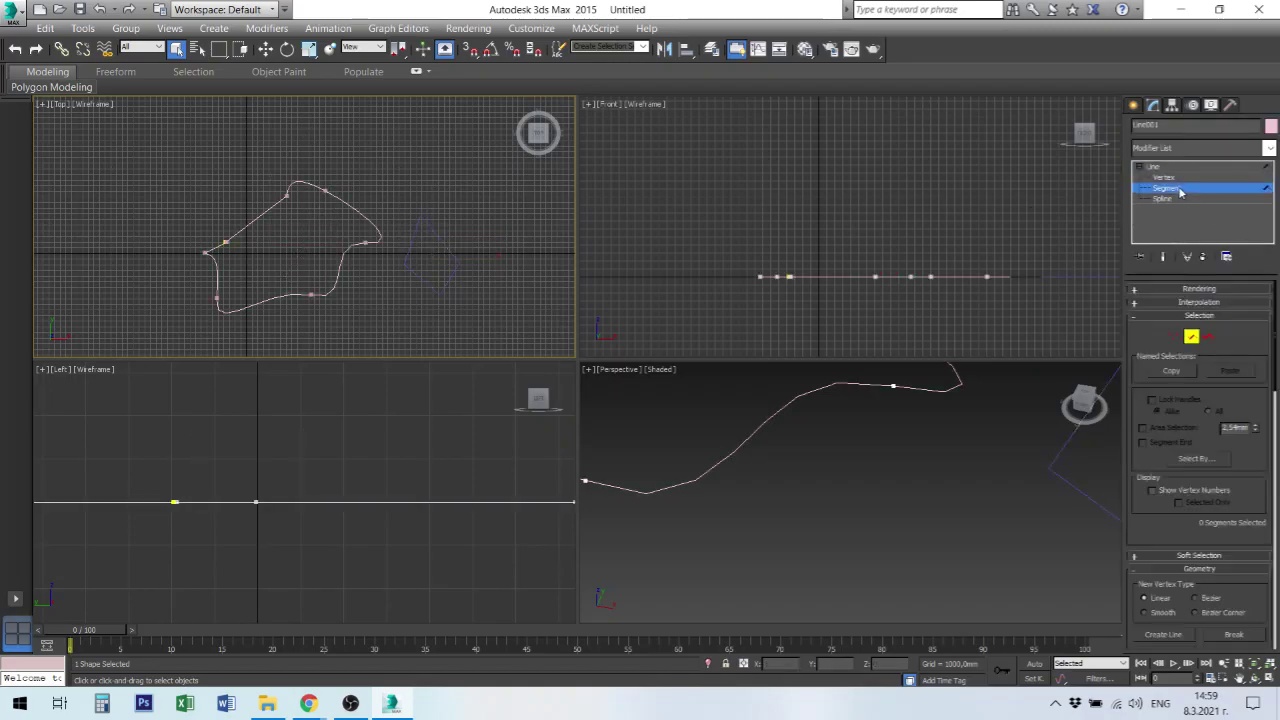
left_click(1165, 177)
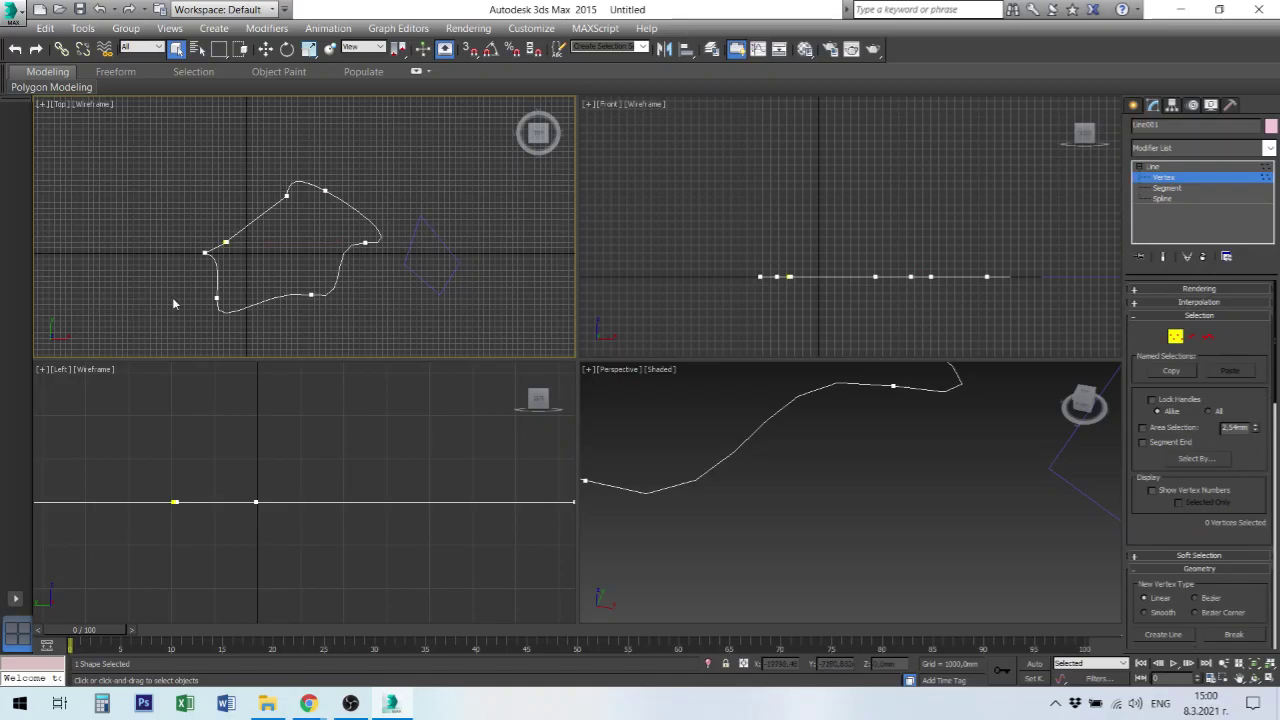
scroll(187, 282, "up", 5)
scroll(367, 162, "up", 4)
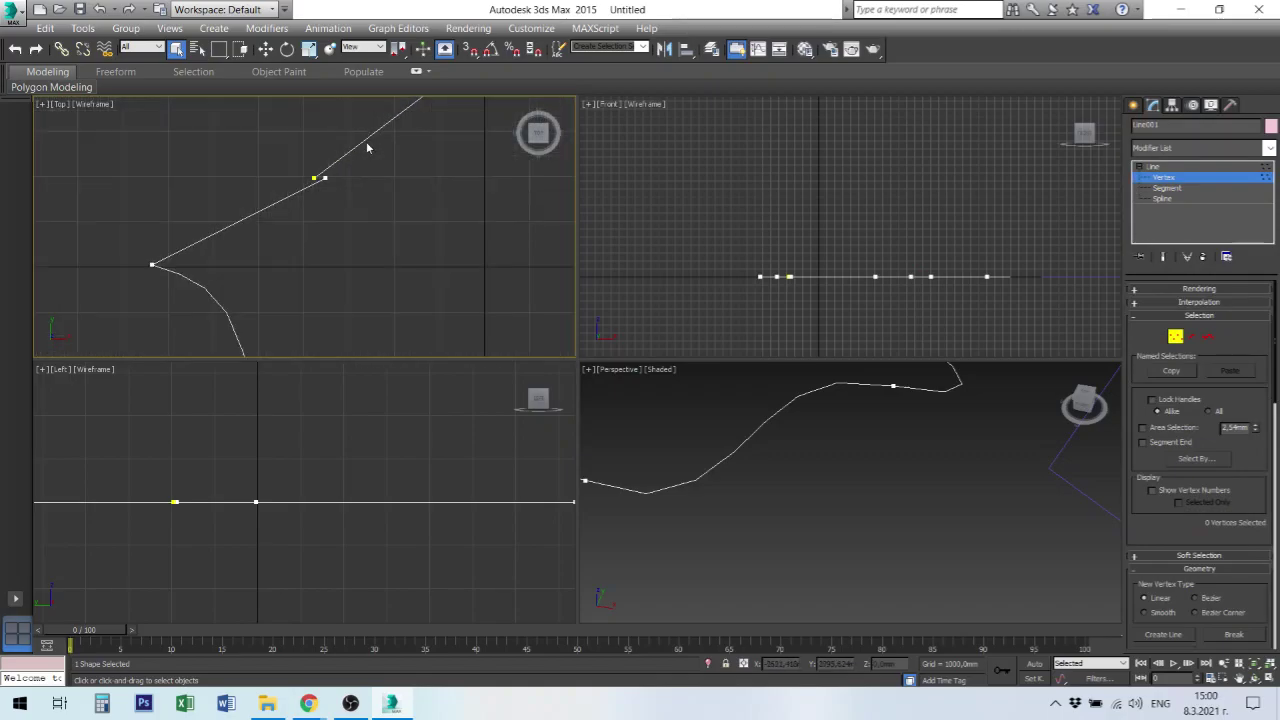
middle_click_drag(340, 221, 313, 358)
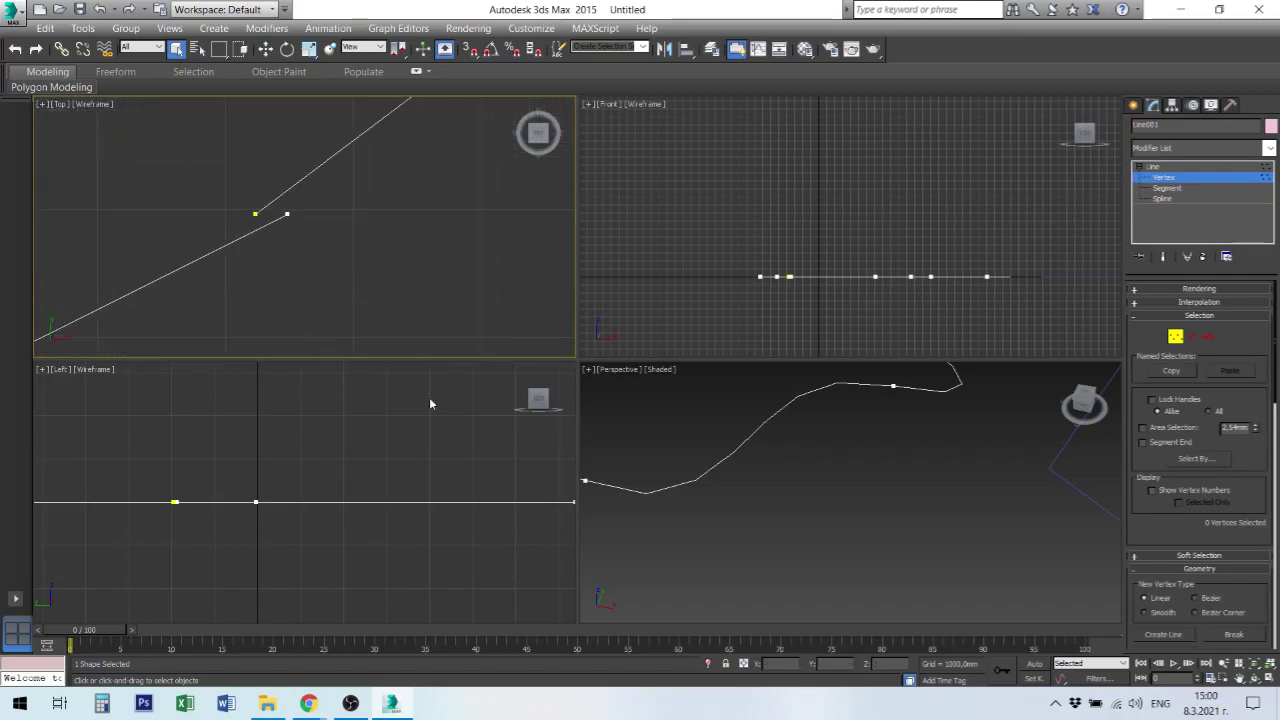
left_click(1271, 678)
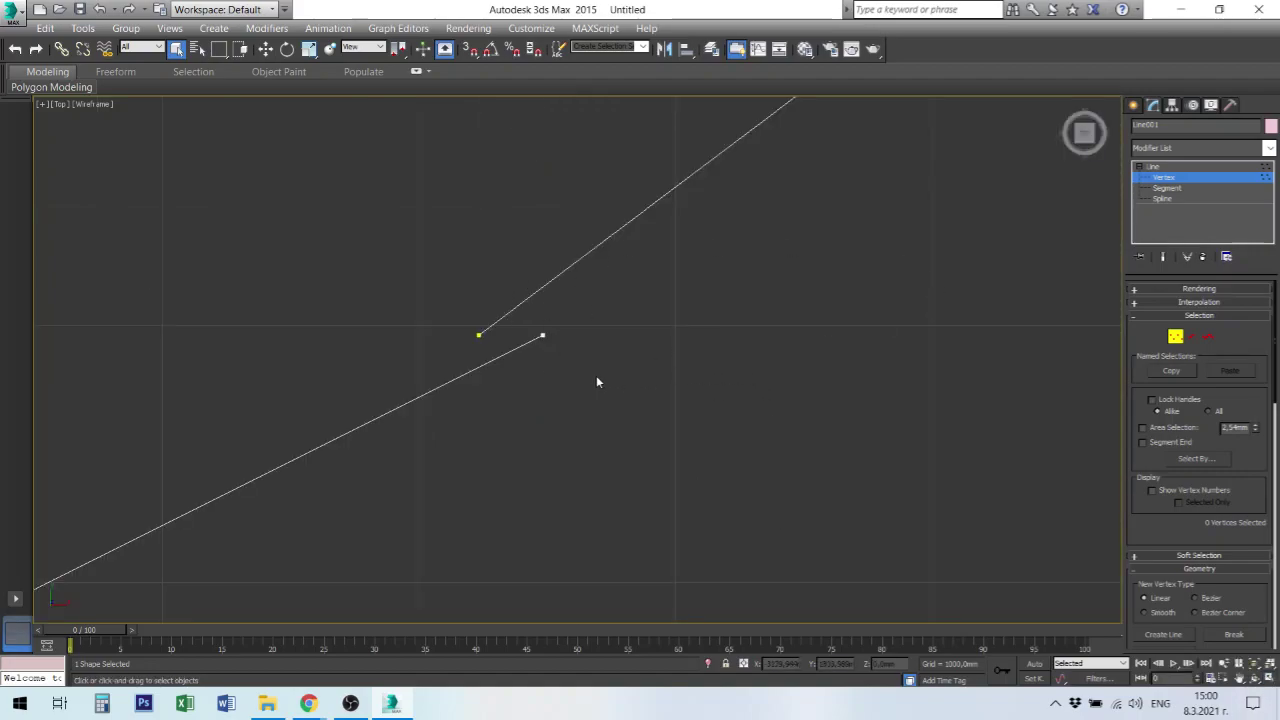
Move the curved line's last vertex onto its first vertex with the Move tool.
left_click(542, 336)
right_click(545, 336)
left_click(580, 350)
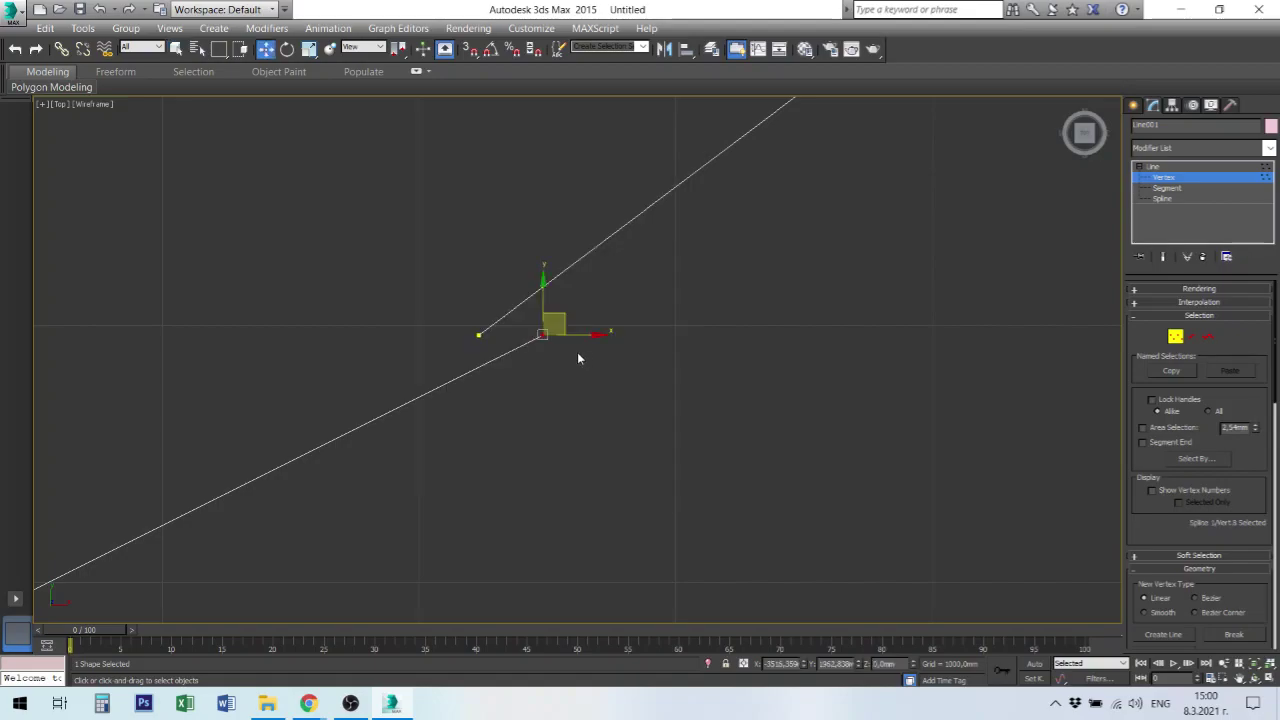
left_click_drag(563, 320, 499, 321)
left_click(530, 394)
mouse_move(479, 335)
left_mouse_down()
mouse_move(507, 392)
mouse_move(505, 364)
mouse_move(478, 337)
left_mouse_up()
left_click(561, 392)
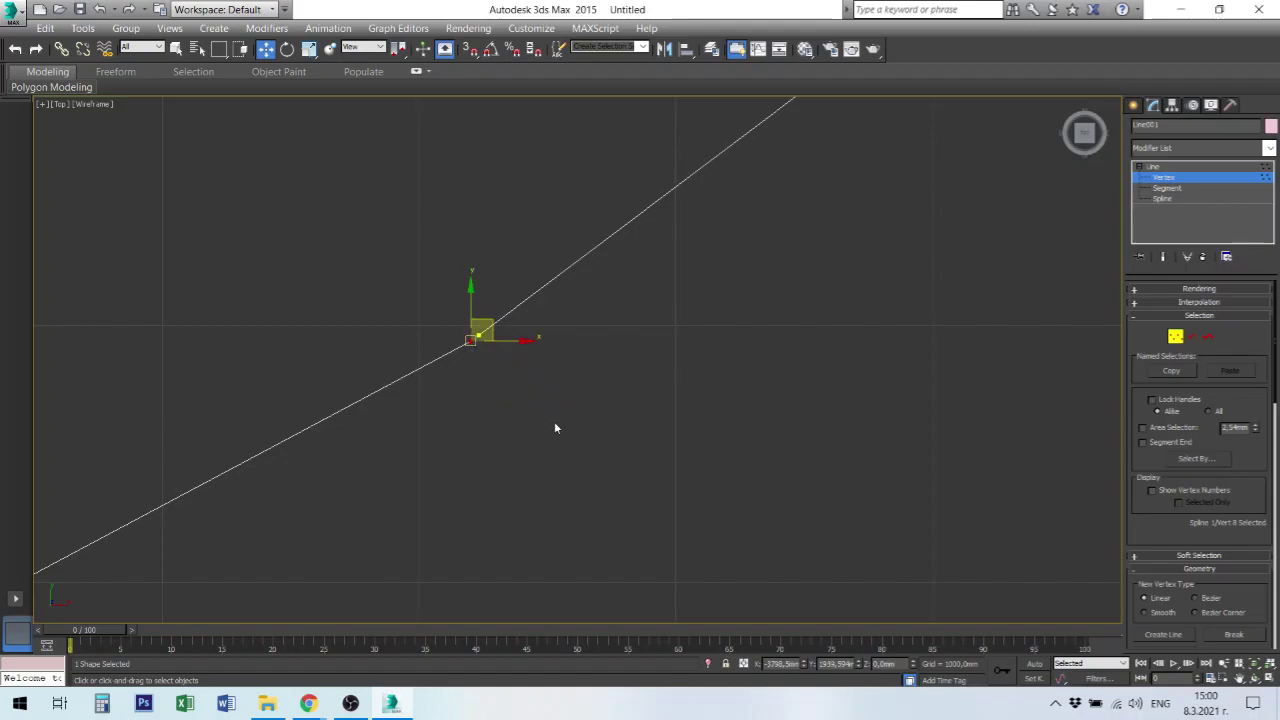
Select both overlapping end vertices and find the Weld option among the vertex geometry settings.
left_click_drag(560, 423, 510, 360)
left_click(462, 333)
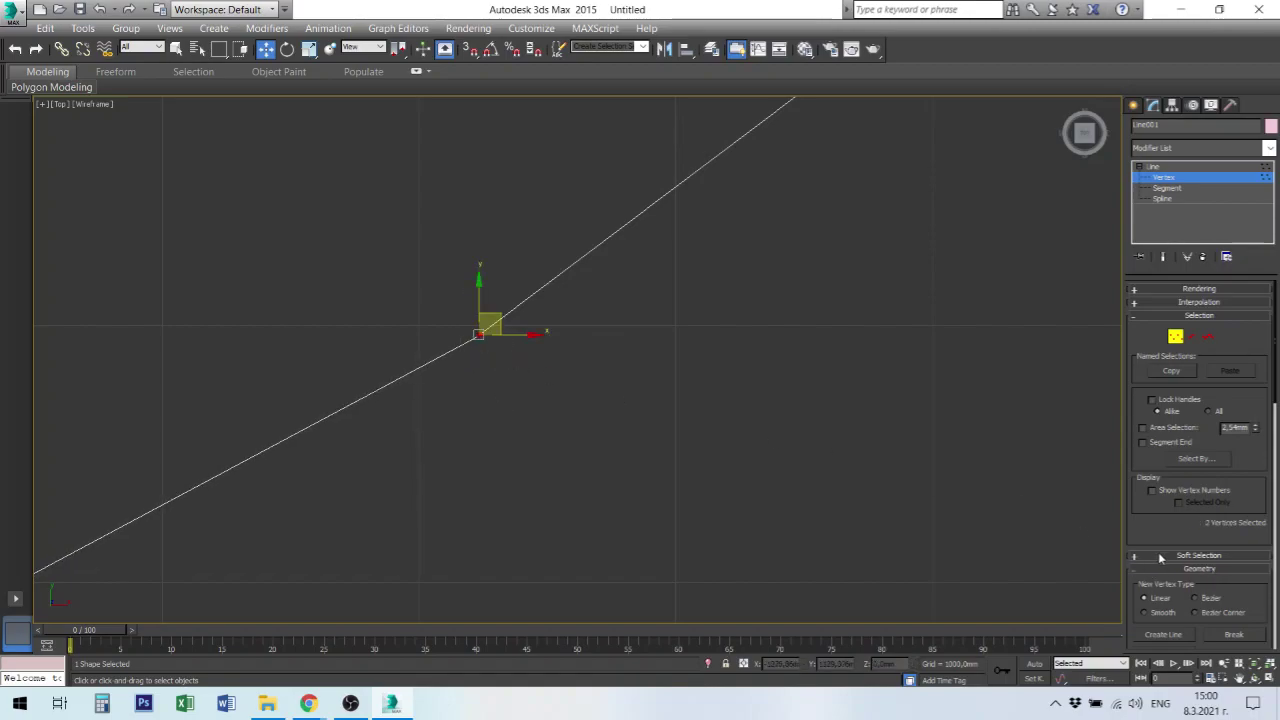
left_click_drag(1167, 530, 1195, 303)
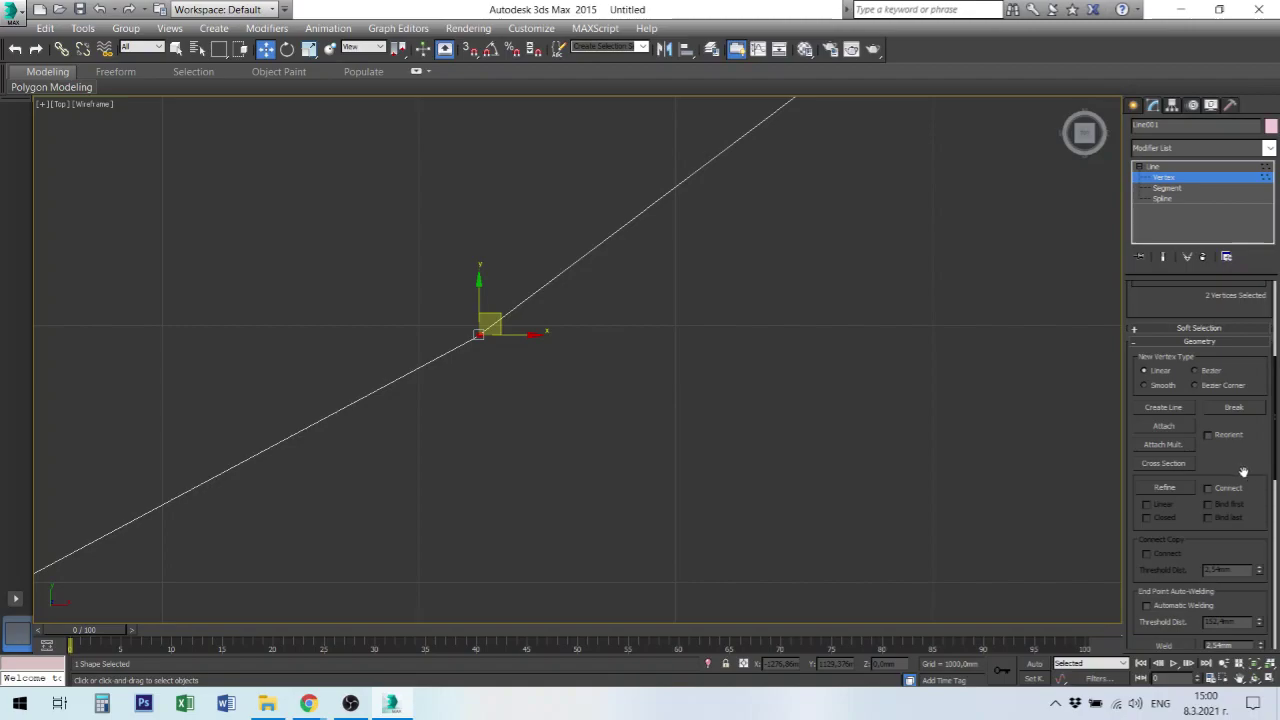
scroll(1200, 520, "down", 4)
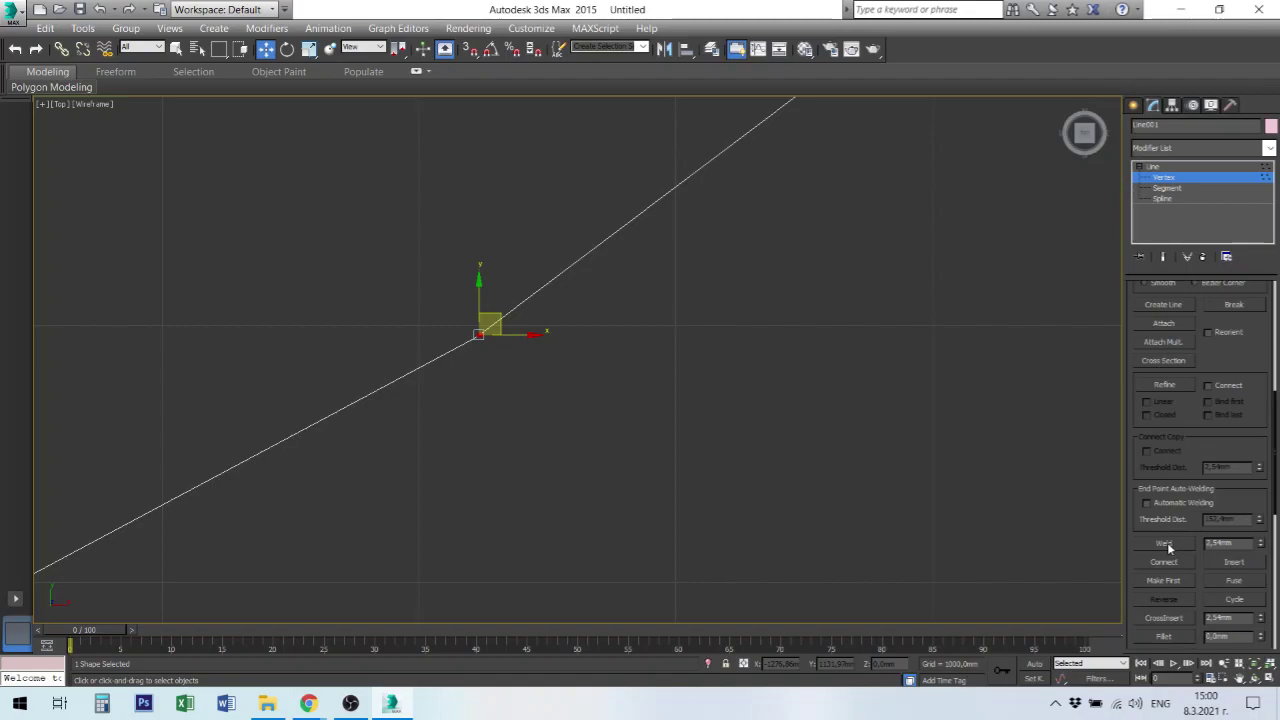
Move the last vertex well away from the first to leave a wide gap, and select both end vertices.
left_click(560, 394)
left_click_drag(481, 336, 217, 482)
left_click(379, 485)
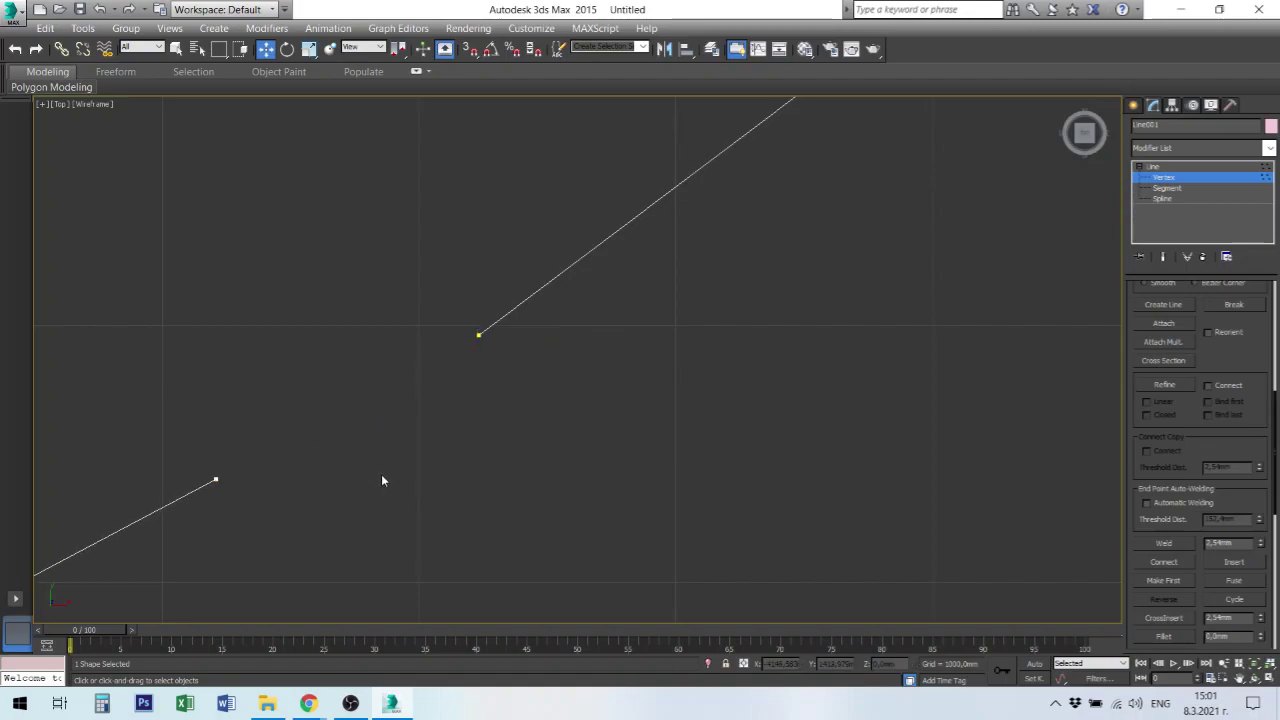
scroll(385, 450, "down", 2)
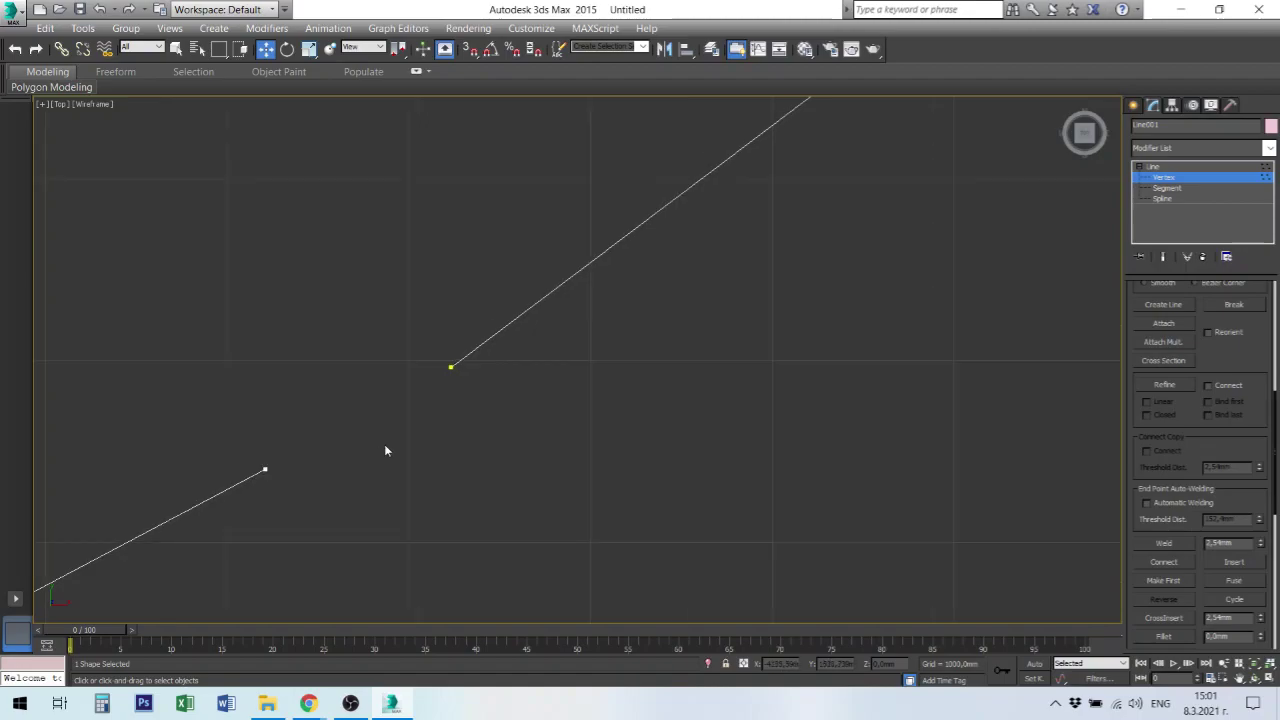
left_click_drag(265, 467, 214, 549)
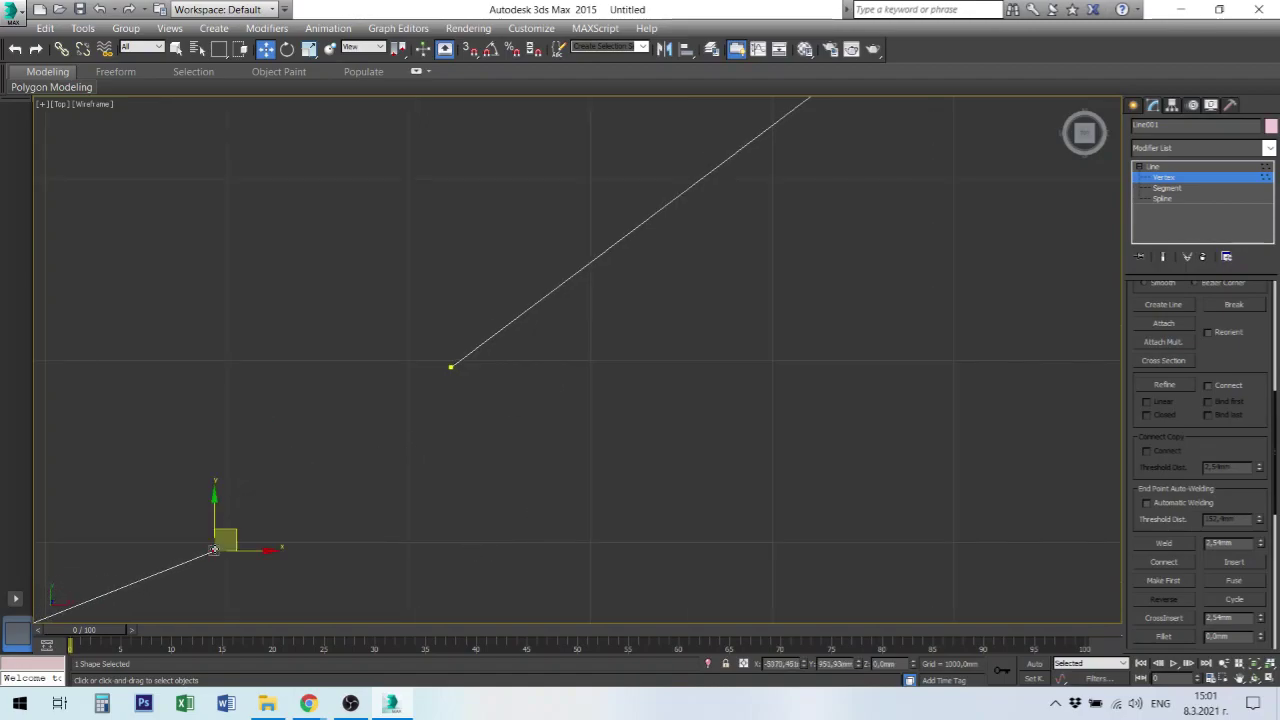
left_click(441, 526)
left_click_drag(586, 712, 592, 588)
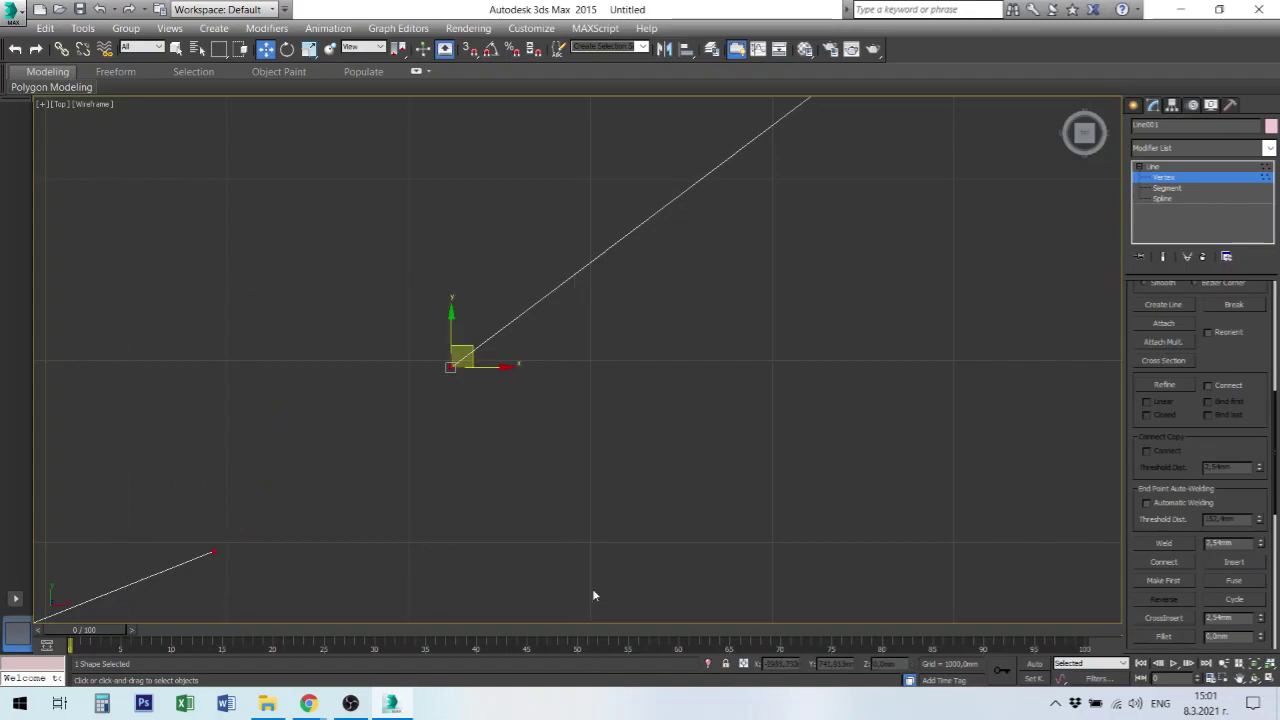
Try welding the two separated end vertices, first at the default threshold and again with the Weld threshold at 4574,54mm.
left_click(214, 552)
left_click(1175, 545)
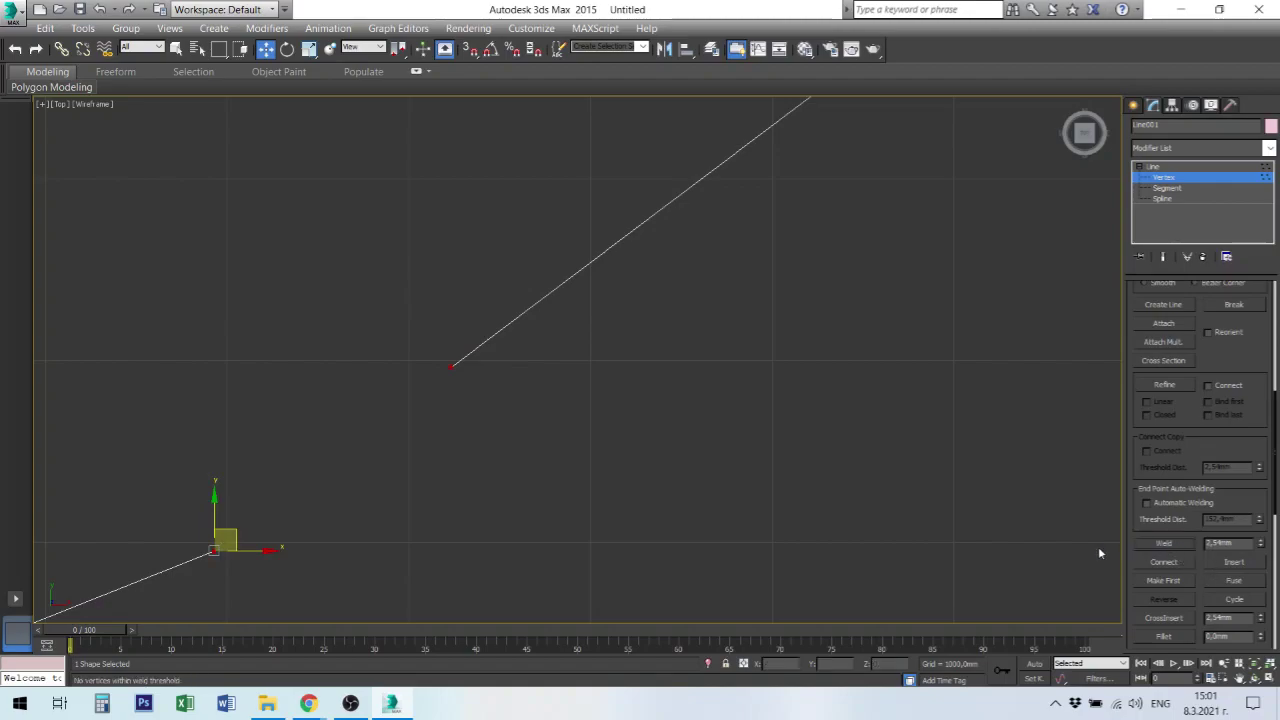
left_click_drag(1260, 546, 1264, 418)
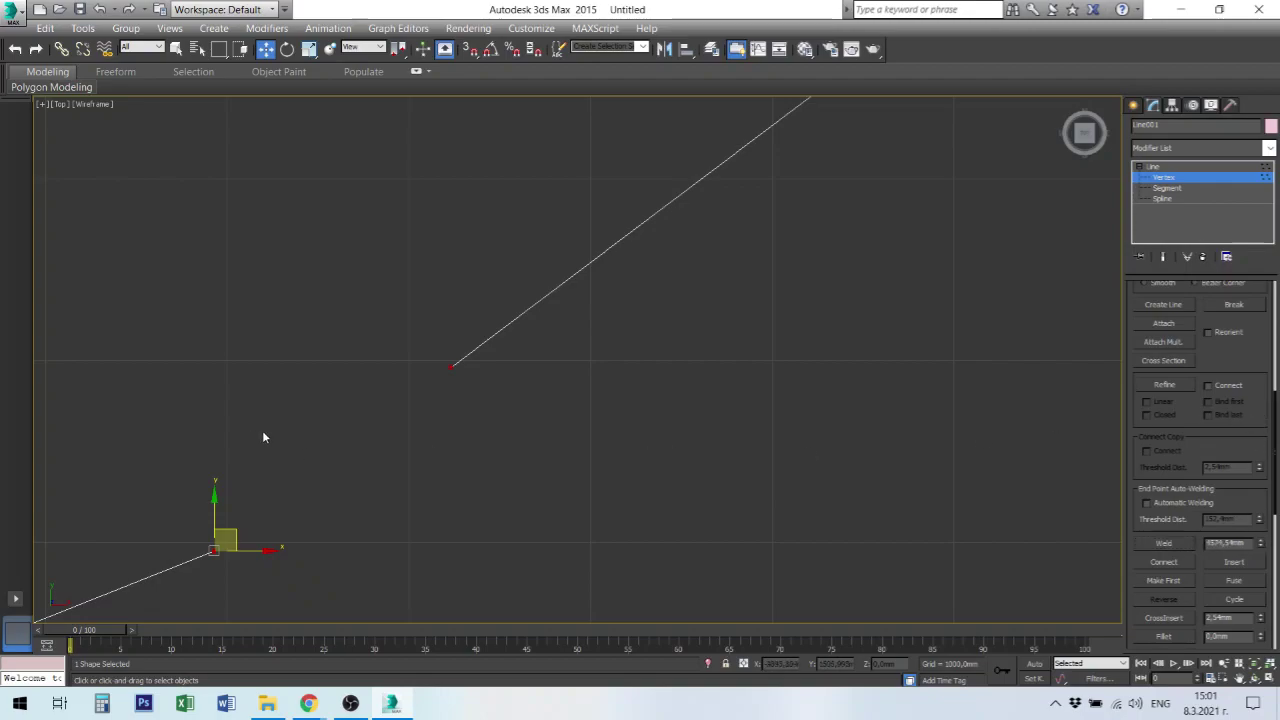
left_click(1163, 543)
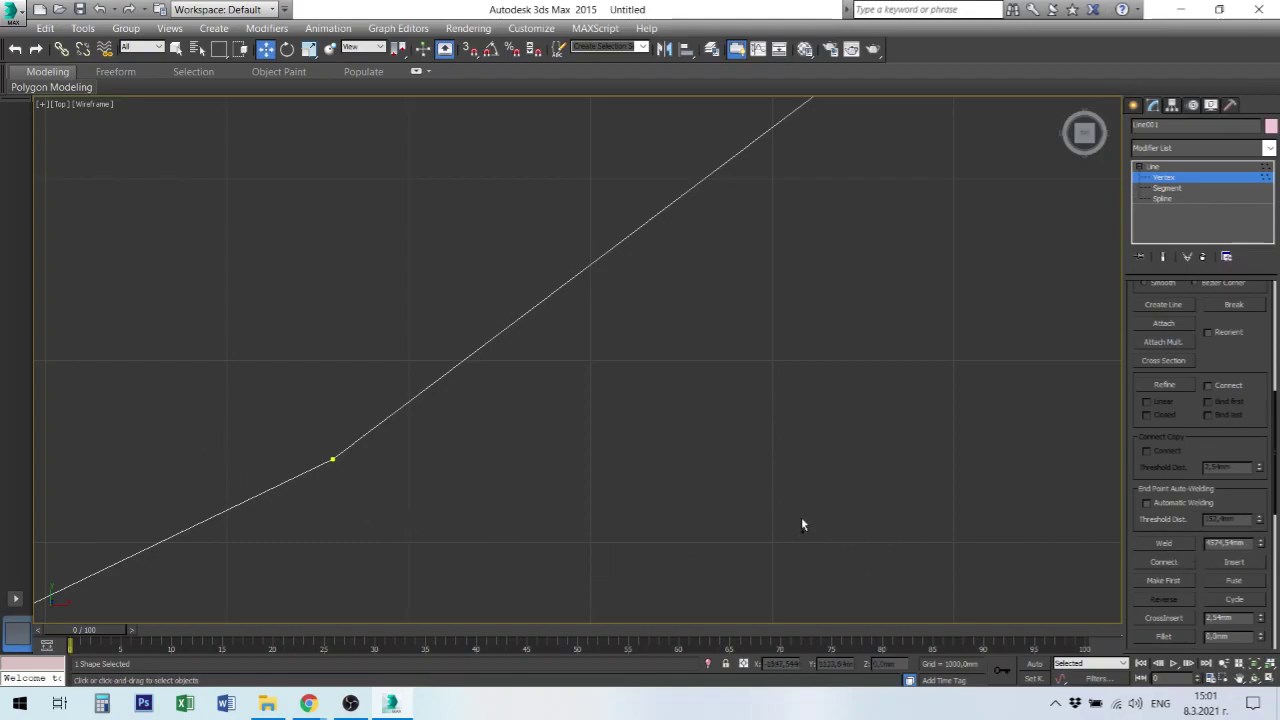
Leave the Vertex sub-object level and undo the weld of the two end vertices.
right_click(465, 424)
left_click(1153, 167)
left_click(407, 258)
key("ctrl+z")
key("ctrl+z")
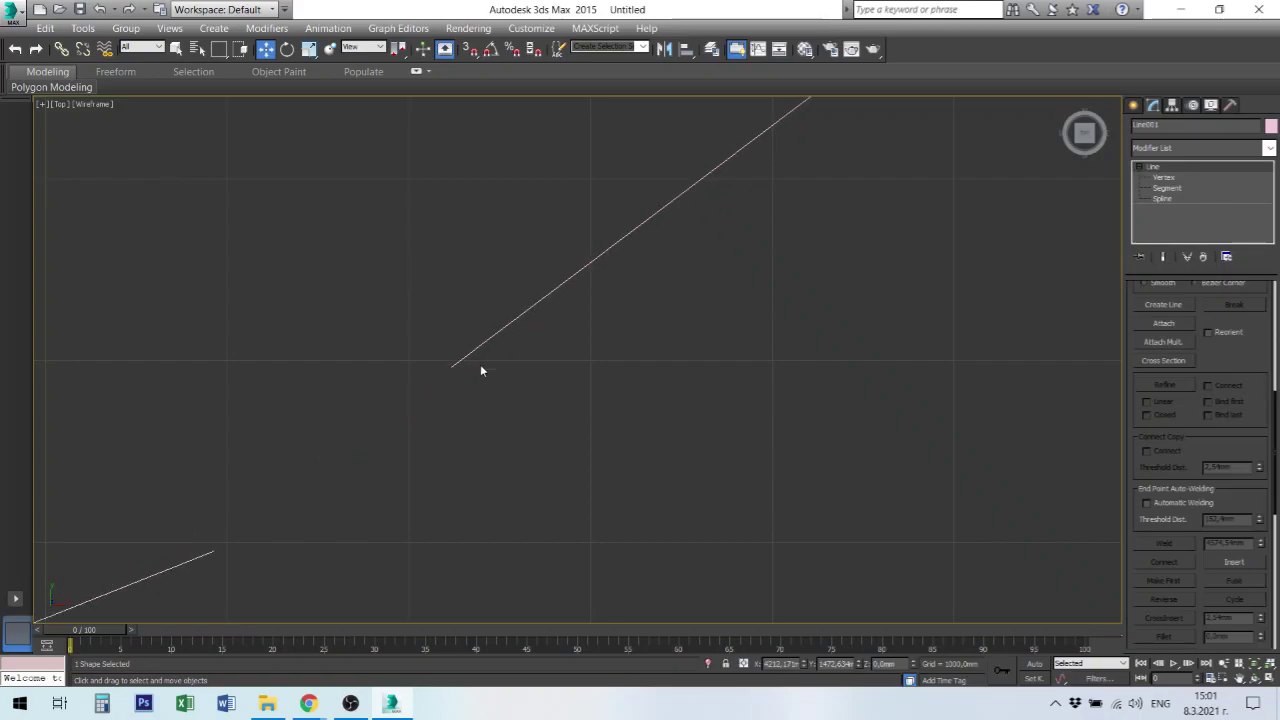
Reselect the curved line, enter its Vertex sub-object level and set the Weld threshold to 1,0mm.
left_click(481, 369)
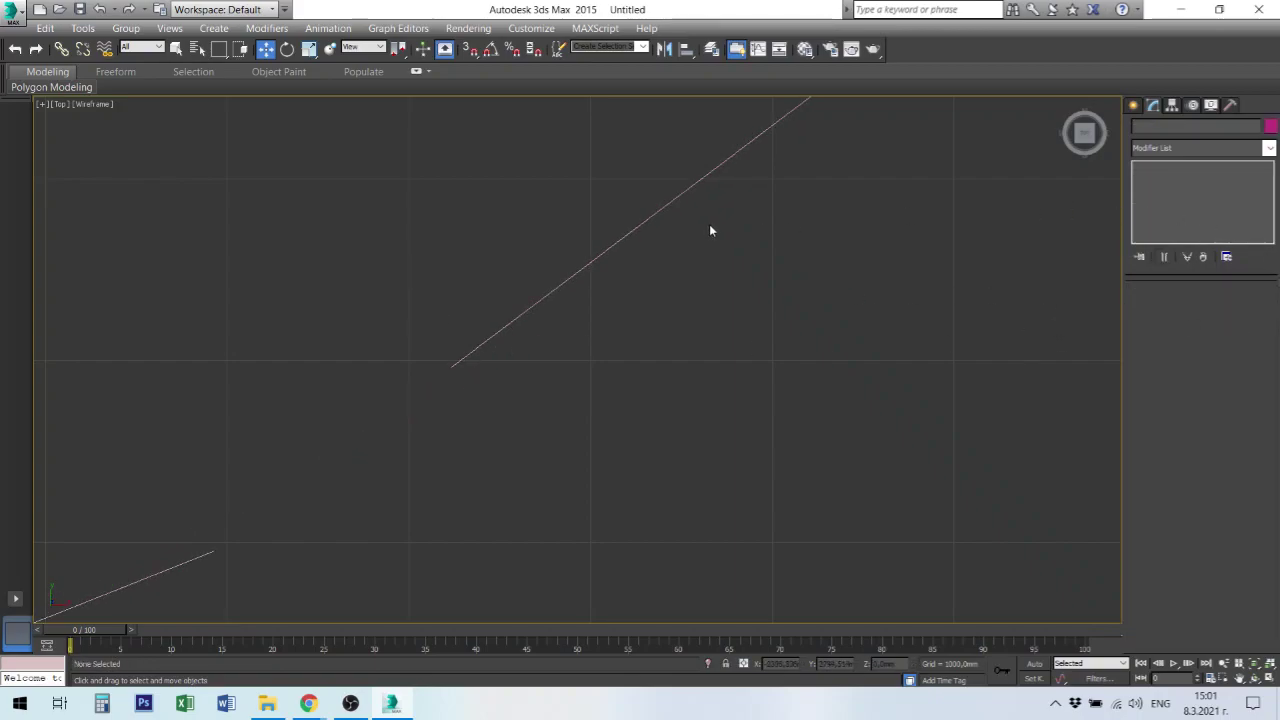
left_click(681, 194)
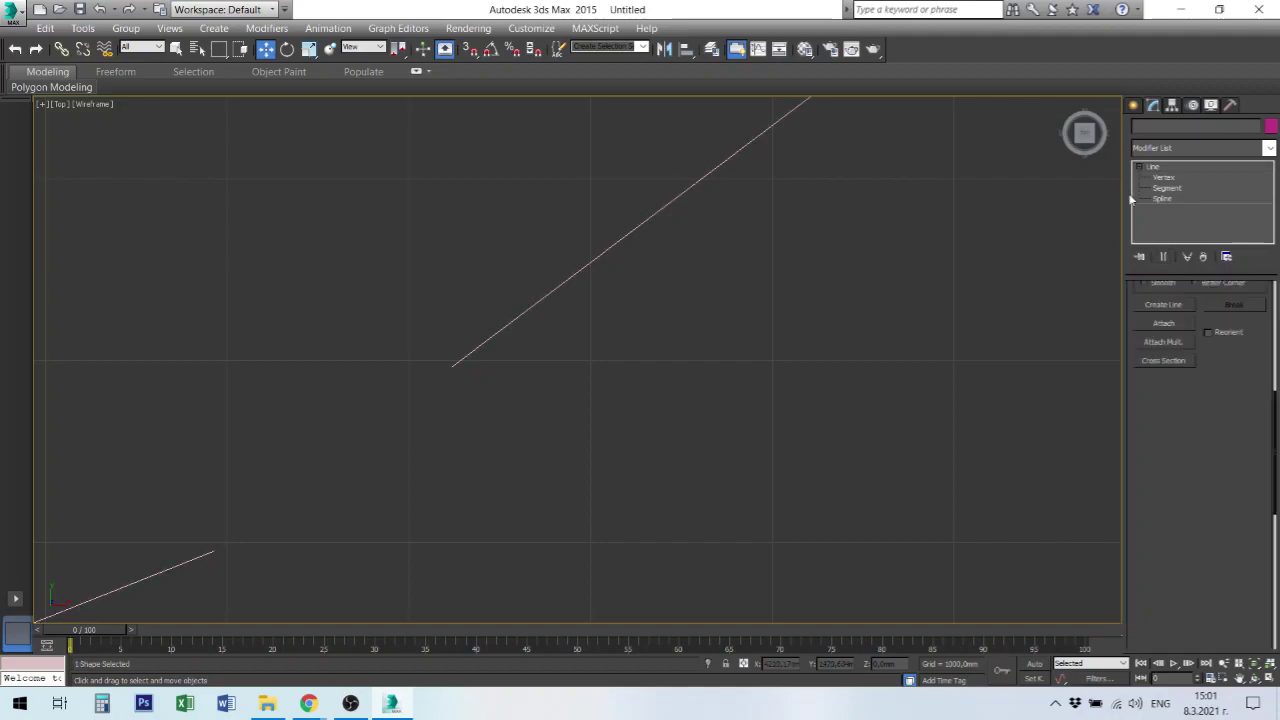
left_click(1163, 177)
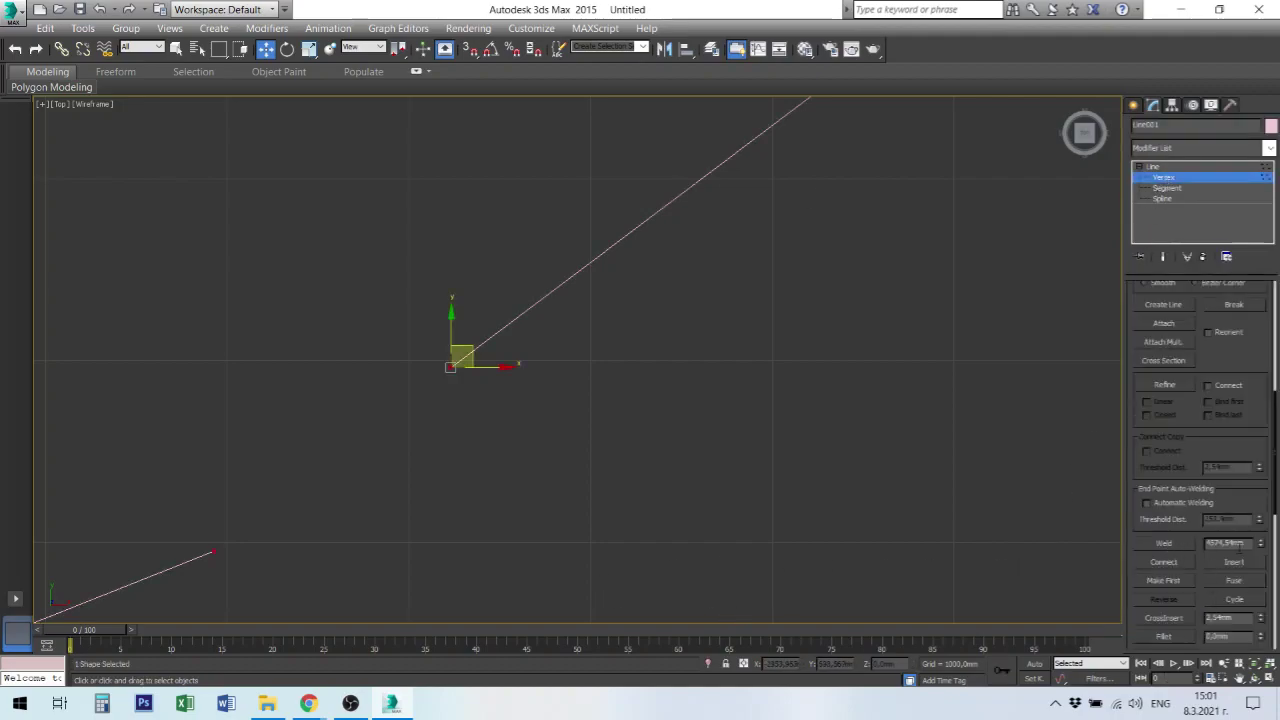
left_click_drag(1244, 544, 1194, 545)
type("0")
key("Return")
Bridge the gap between the two open end vertices with a new segment using Connect, and return to the Move tool.
left_click(1176, 566)
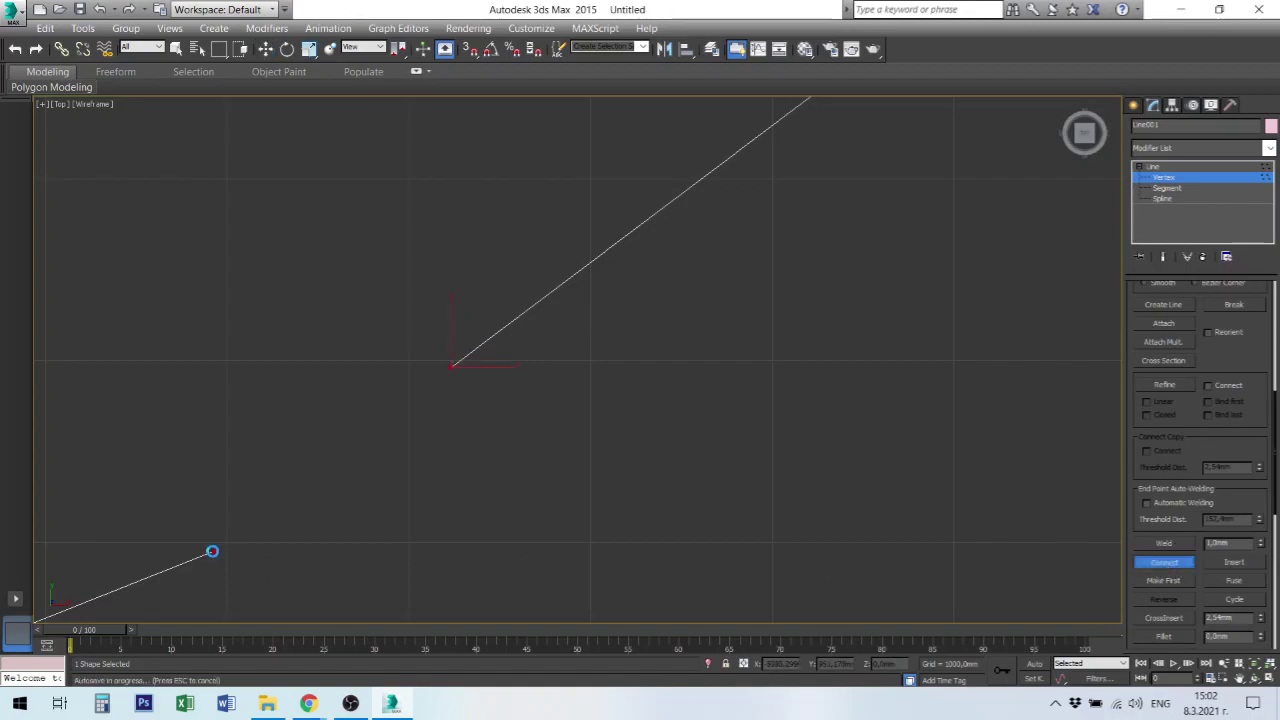
left_click_drag(212, 550, 270, 514)
left_click_drag(446, 404, 453, 367)
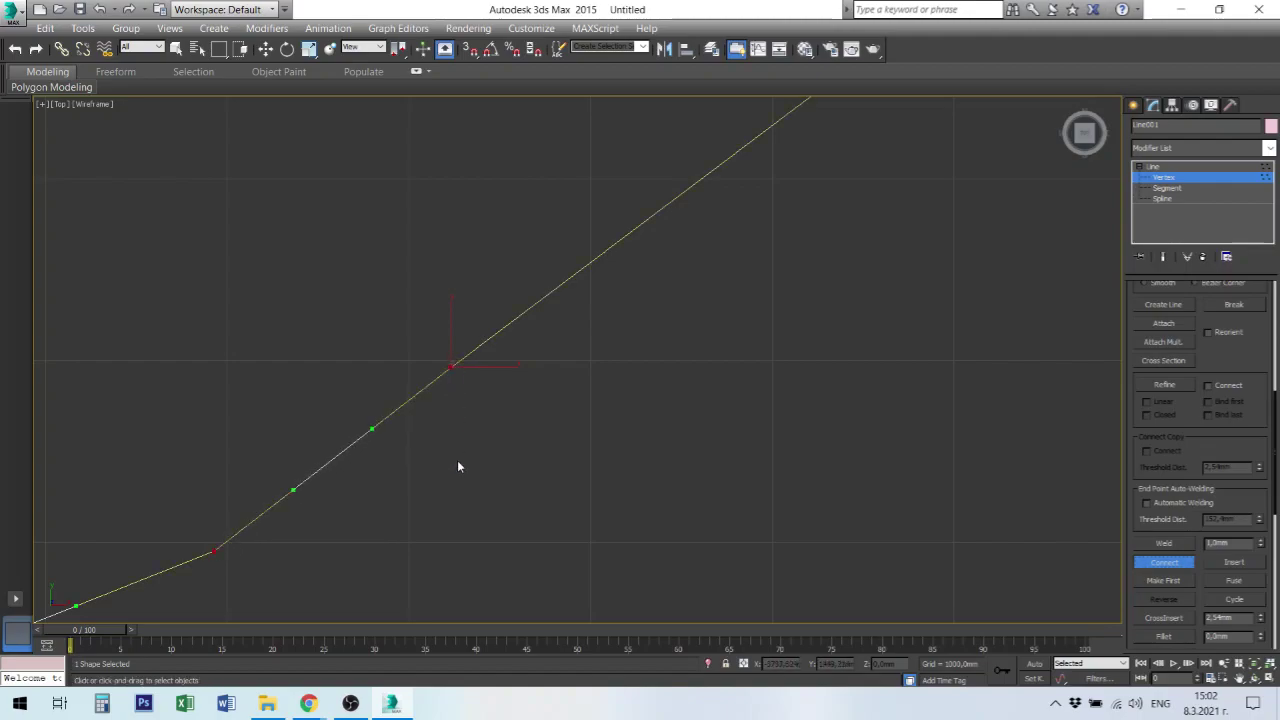
key("w")
left_click(348, 511)
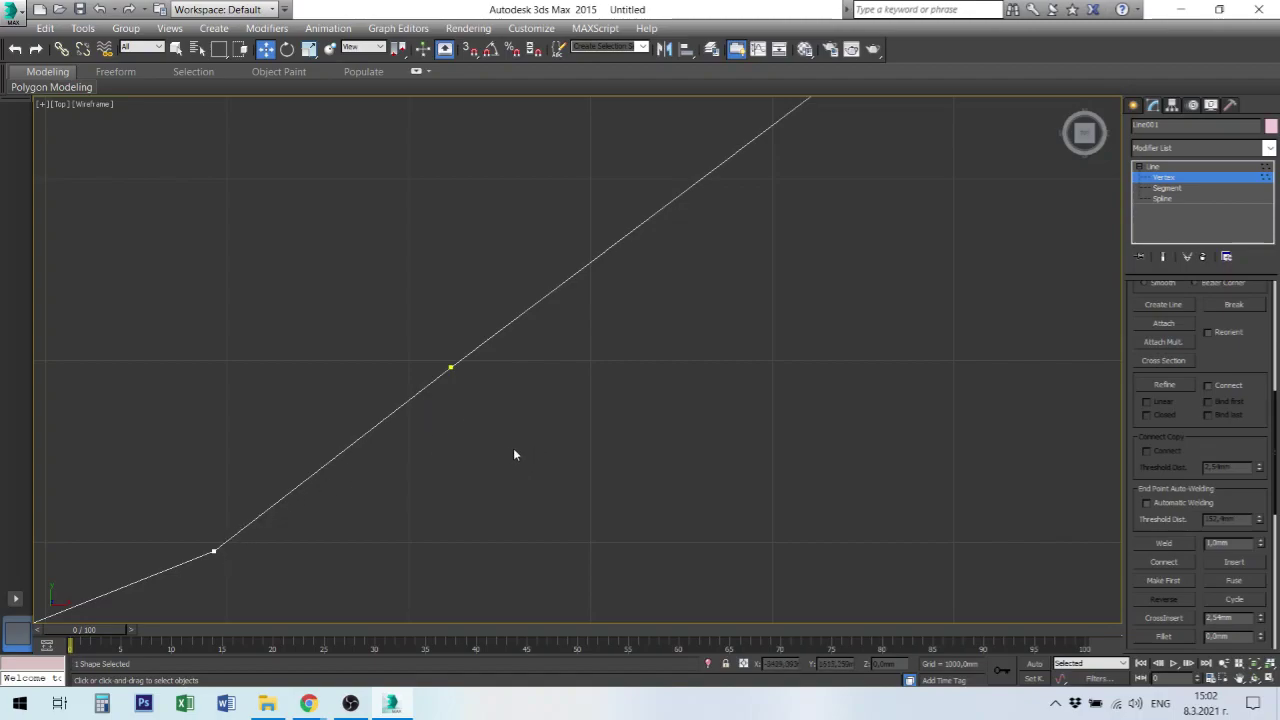
Move the vertex at the upper end of the new connecting segment slightly up and to the right.
left_click(451, 367)
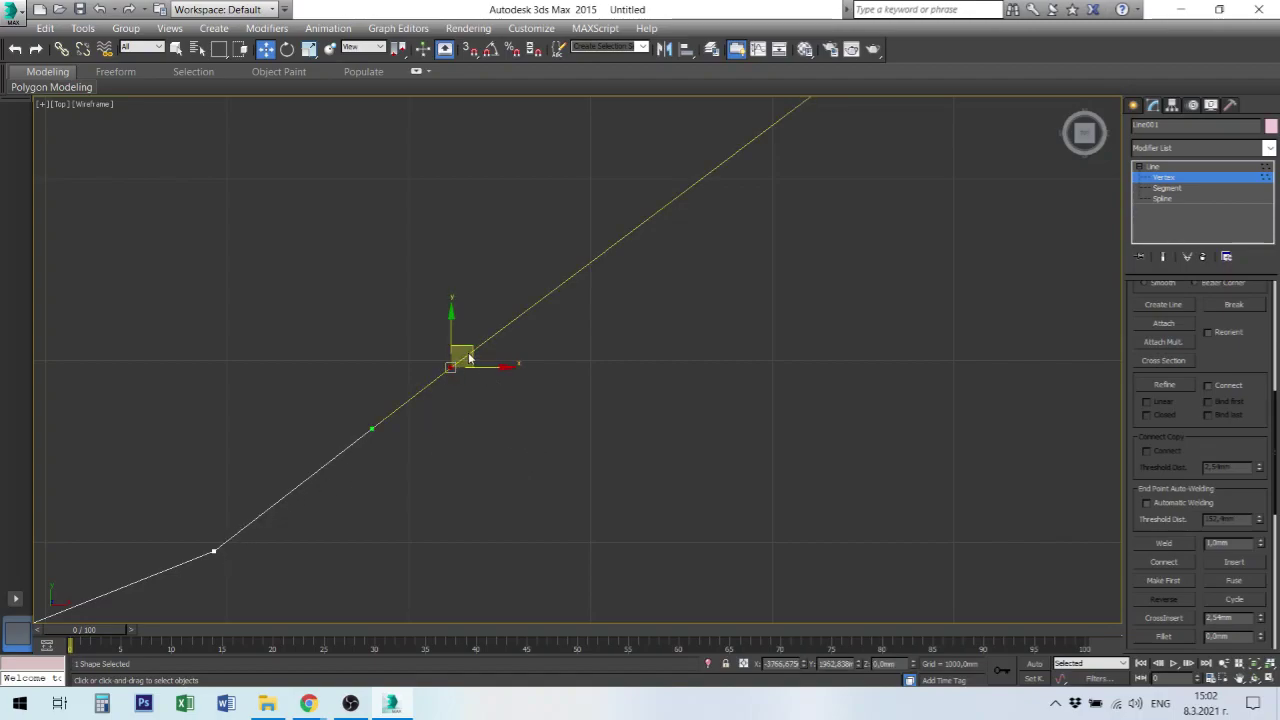
left_click_drag(491, 374, 470, 349)
left_click(570, 397)
left_click(470, 349)
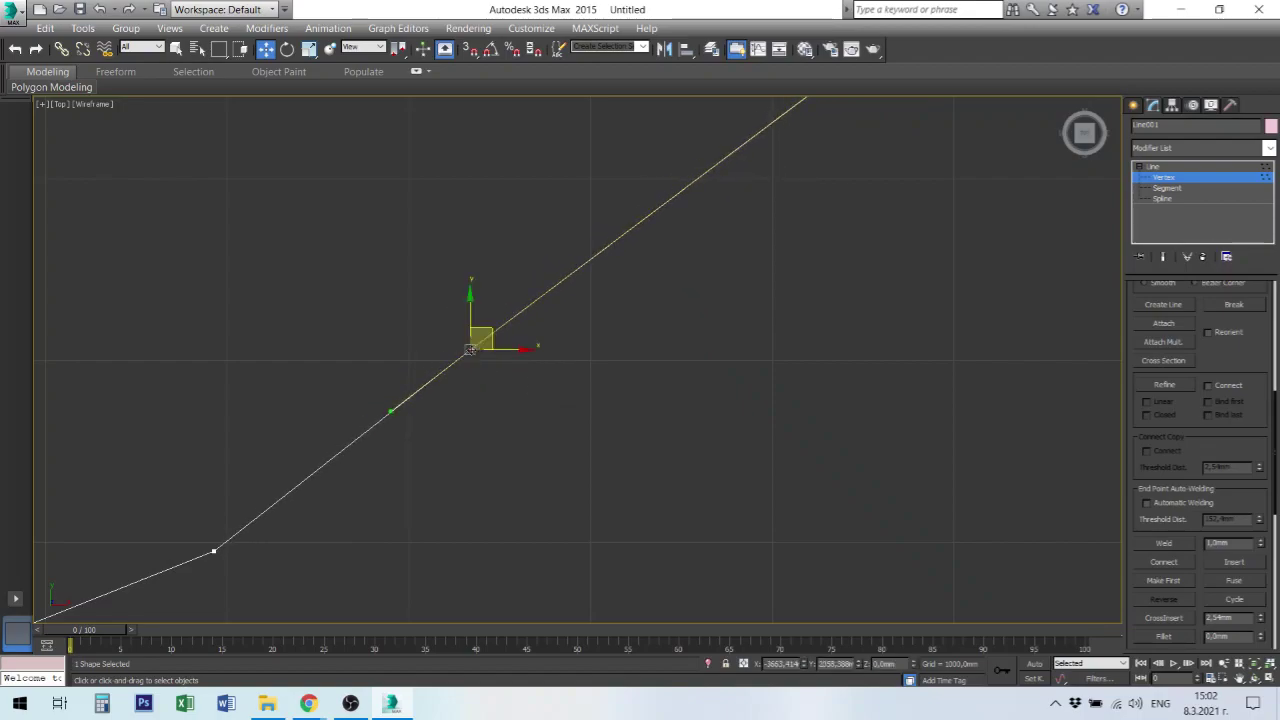
Swing the moved vertex's upper Bezier handle away from the long straight segment and inspect the curve around it.
scroll(547, 309, "down", 8)
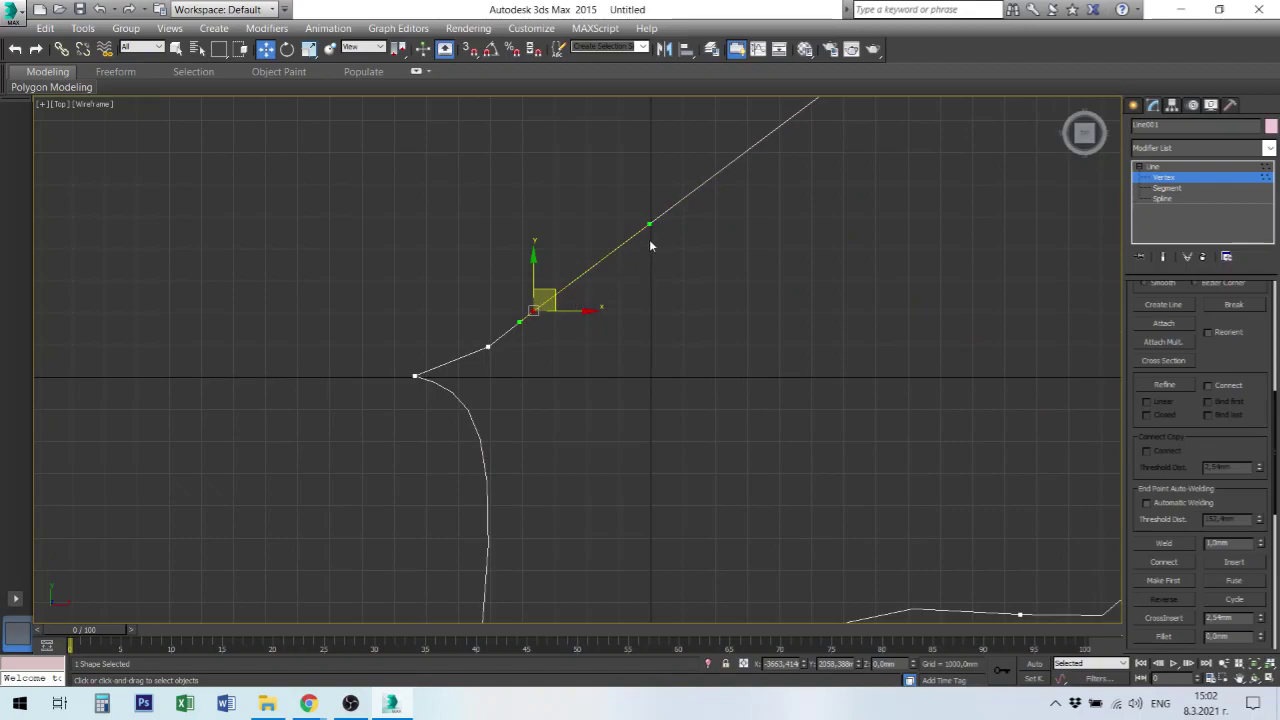
left_click_drag(650, 224, 545, 195)
scroll(510, 355, "down", 3)
scroll(492, 340, "up", 6)
scroll(537, 254, "up", 6)
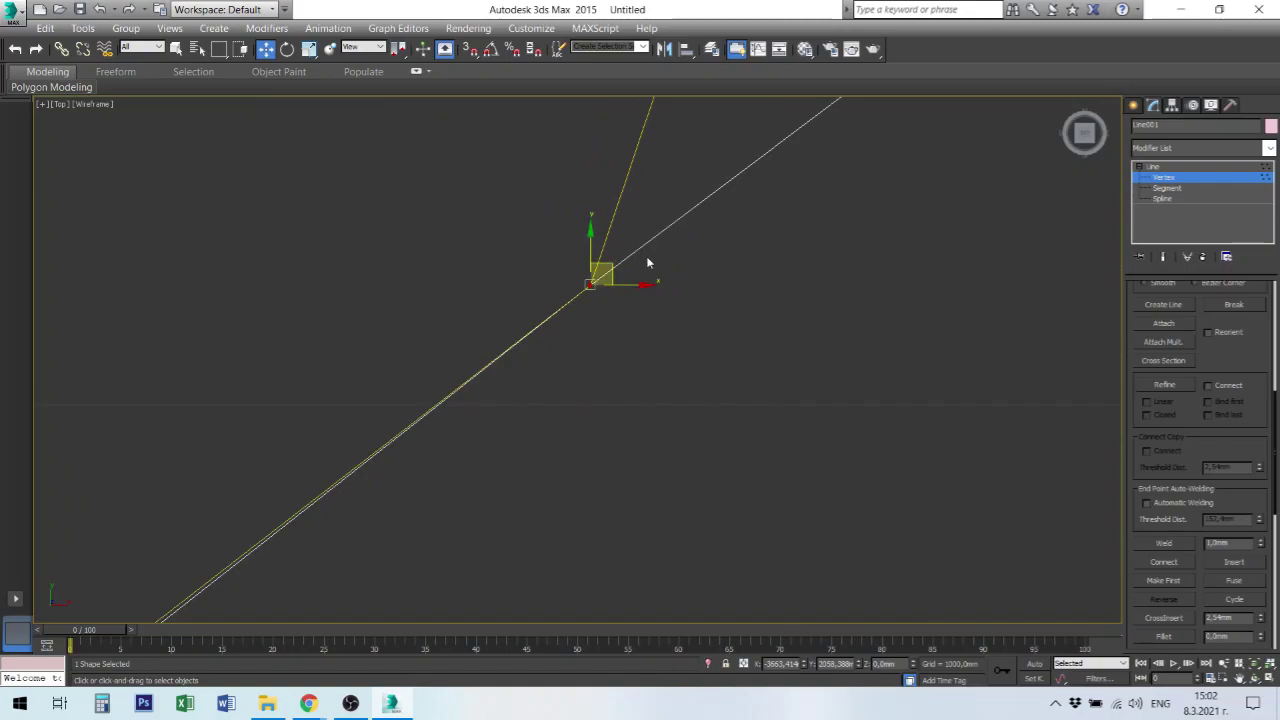
scroll(648, 258, "down", 3)
scroll(800, 283, "down", 6)
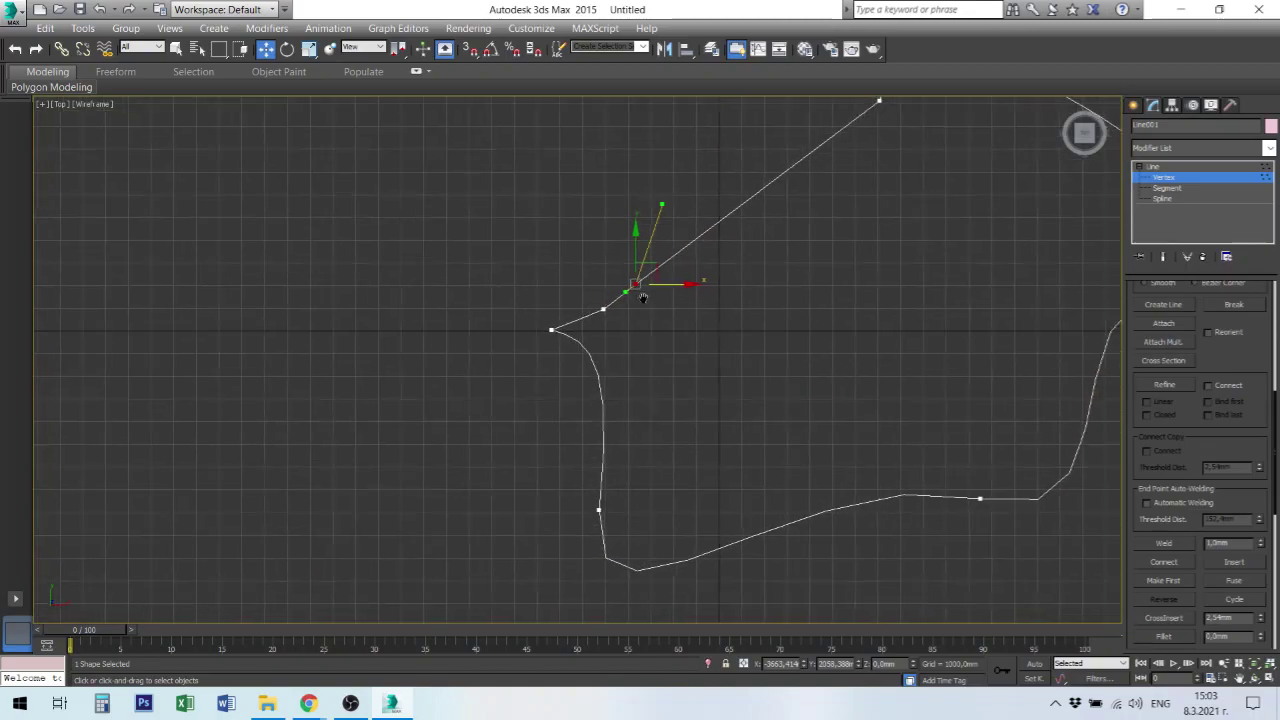
middle_click_drag(643, 297, 506, 412)
scroll(532, 404, "up", 4)
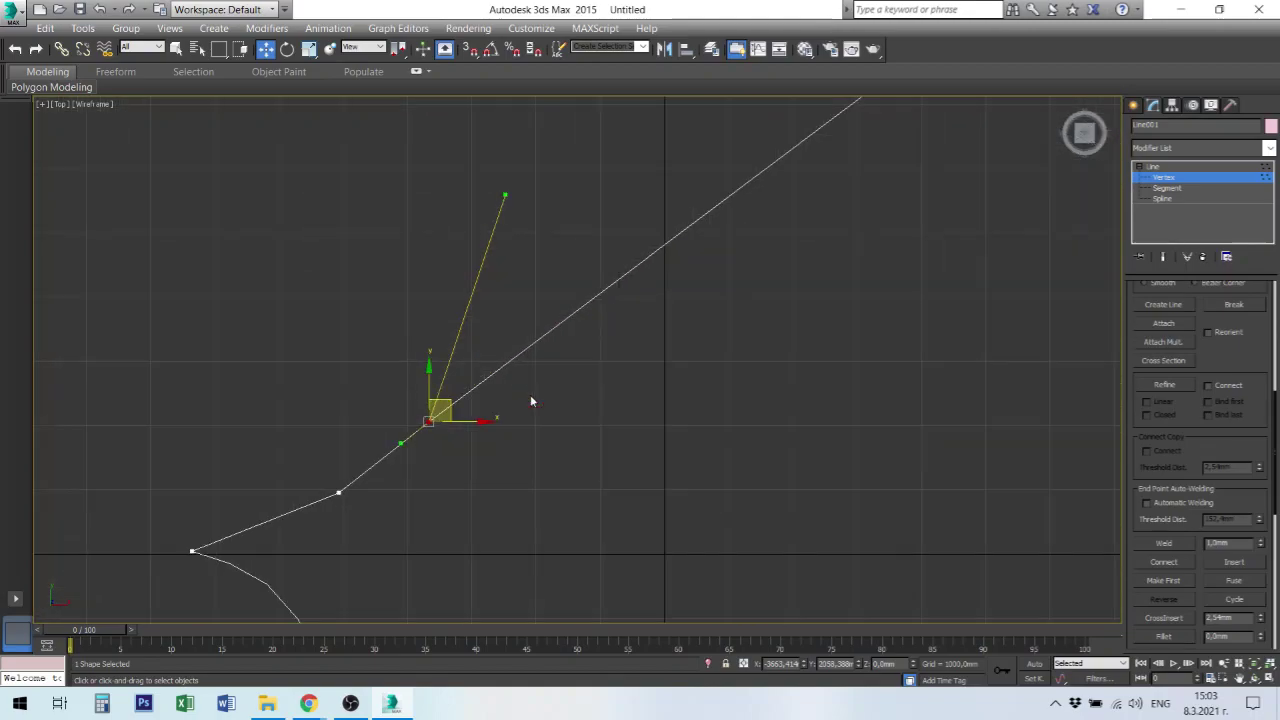
Pull the same vertex's lower Bezier Corner handle outward to the left and upward to bend the connecting segment.
left_click_drag(399, 443, 326, 422)
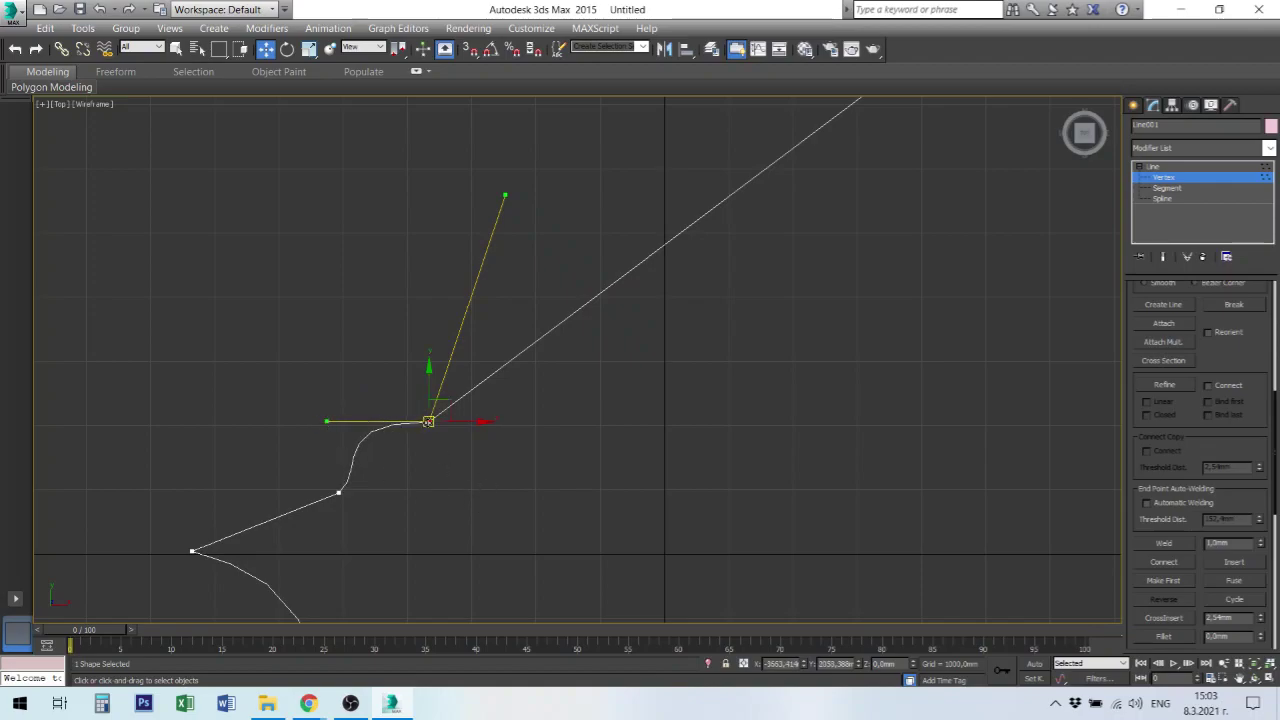
right_click(428, 421)
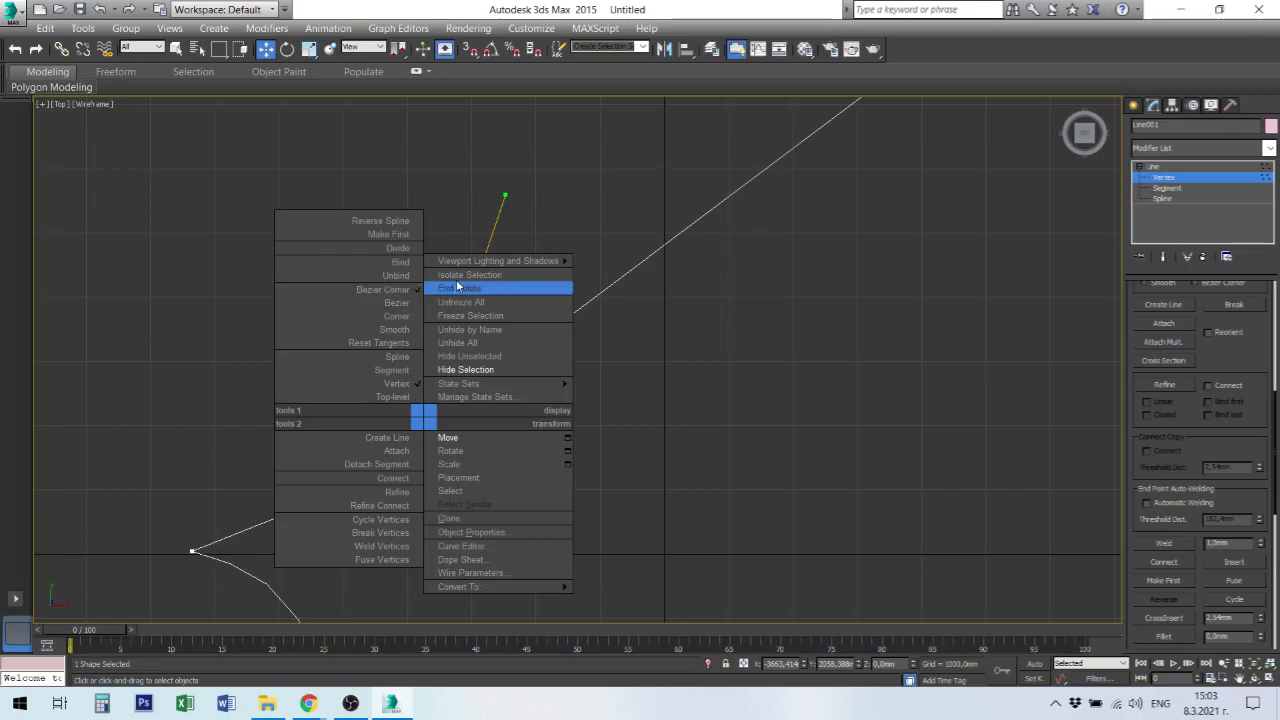
left_click(608, 206)
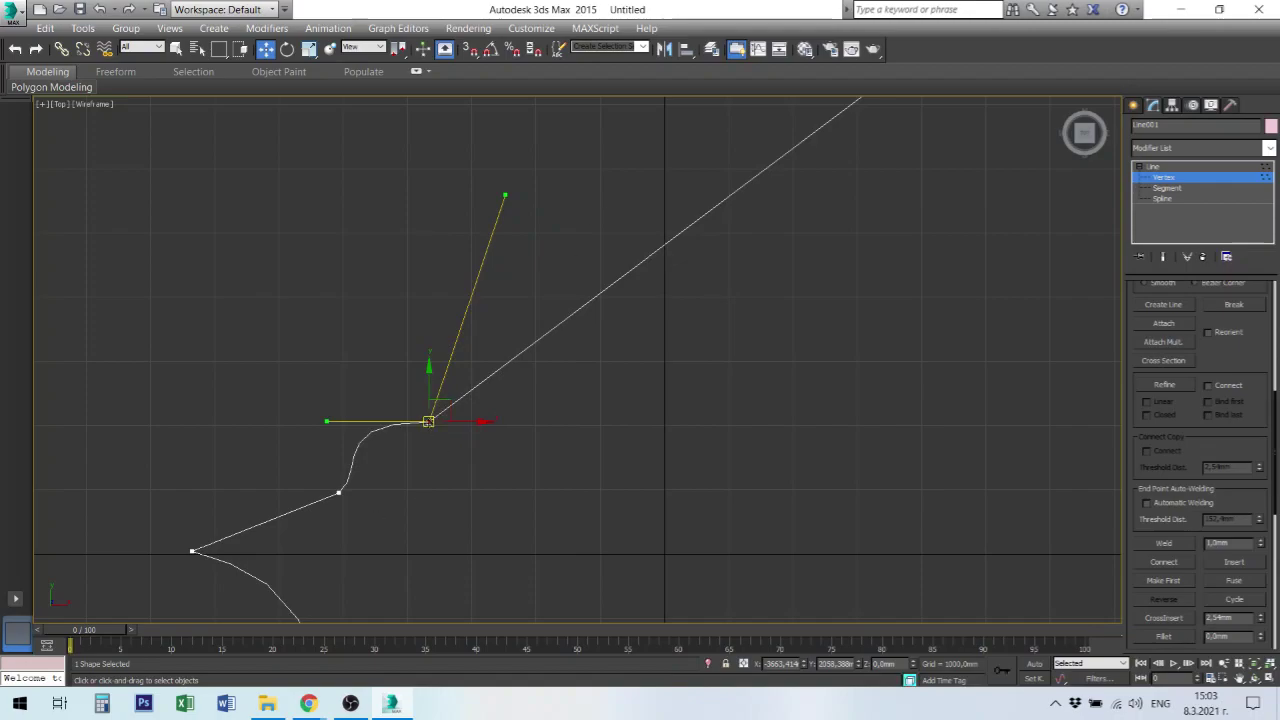
left_click_drag(325, 422, 326, 372)
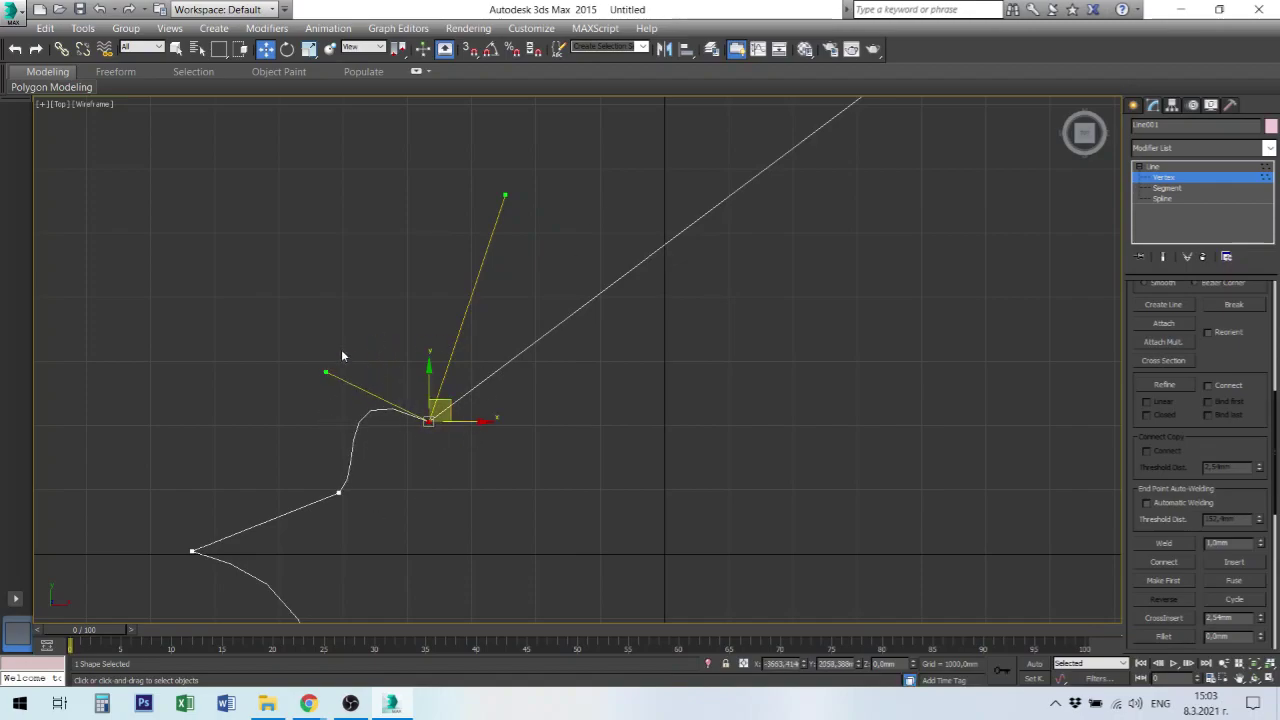
Select the vertex at the lower end of the connecting segment and pull its two Bezier Corner handles in different directions.
left_click(340, 492)
left_click_drag(368, 471, 316, 404)
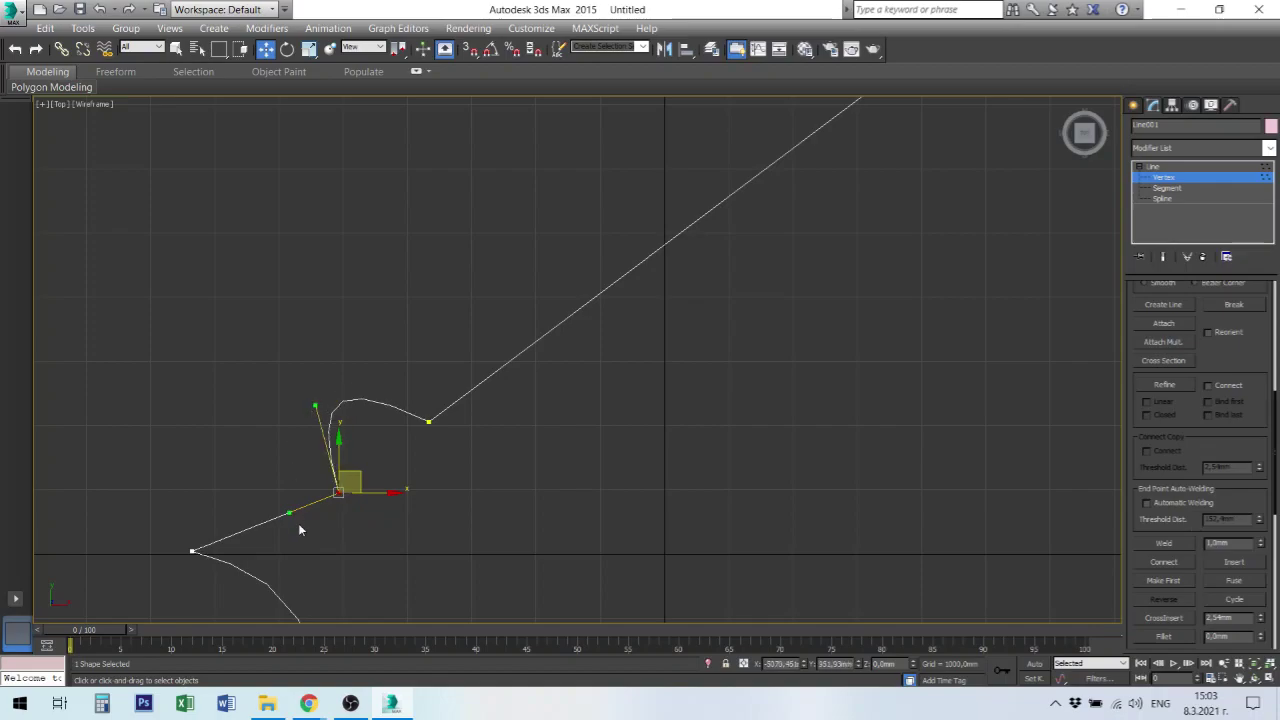
left_click_drag(289, 512, 327, 574)
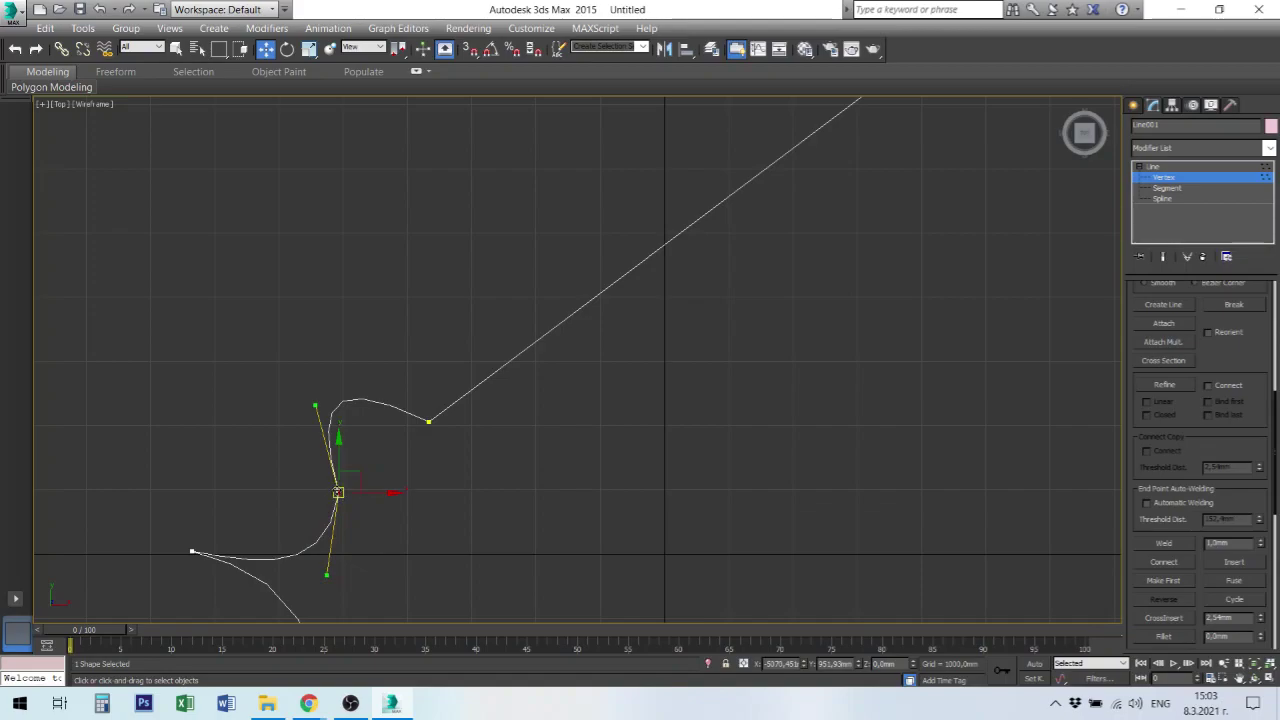
Convert the connecting segment's lower vertex to Bezier and move it up and left with its handles turned nearly horizontal.
right_click(338, 491)
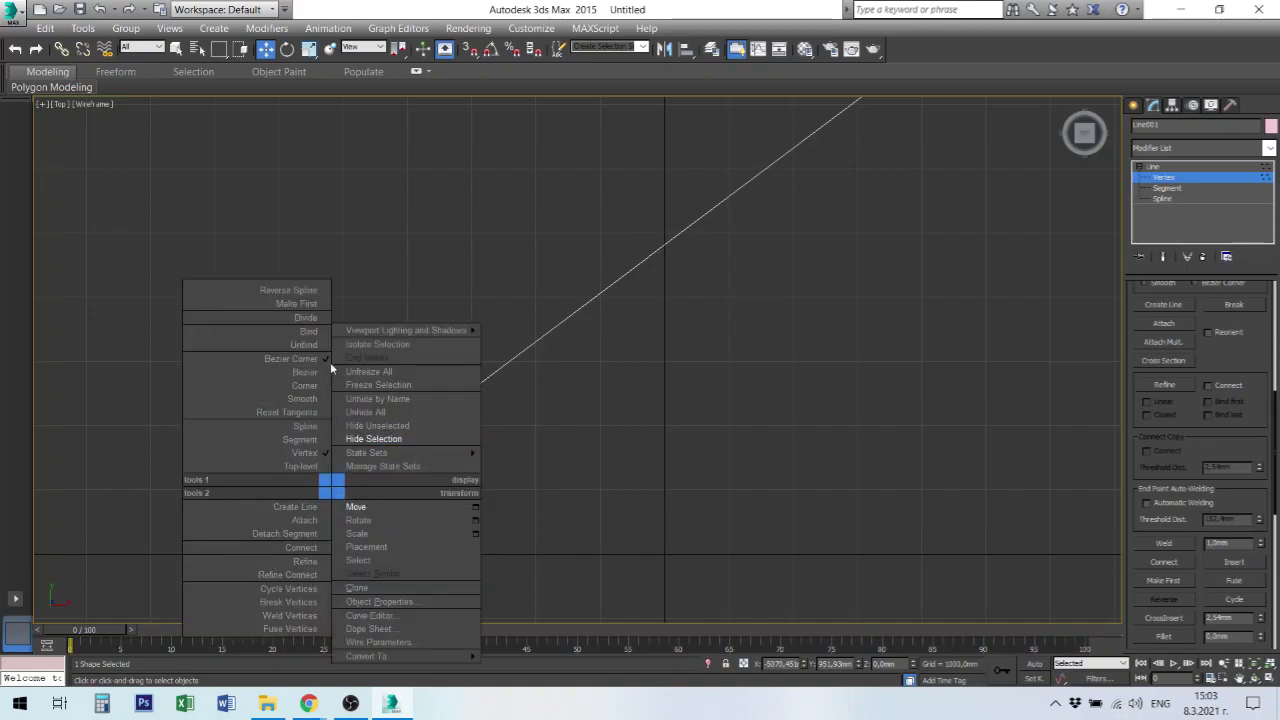
left_click(317, 371)
left_click(430, 532)
left_click(338, 491)
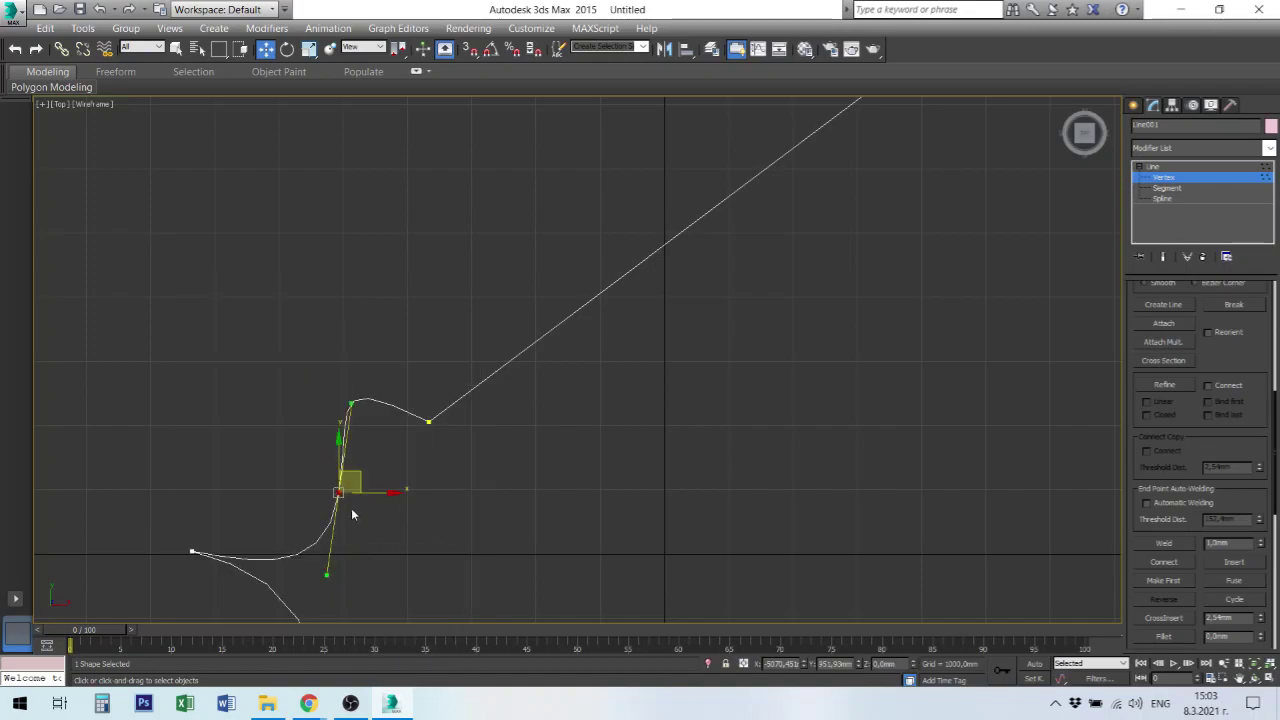
left_click_drag(328, 574, 258, 480)
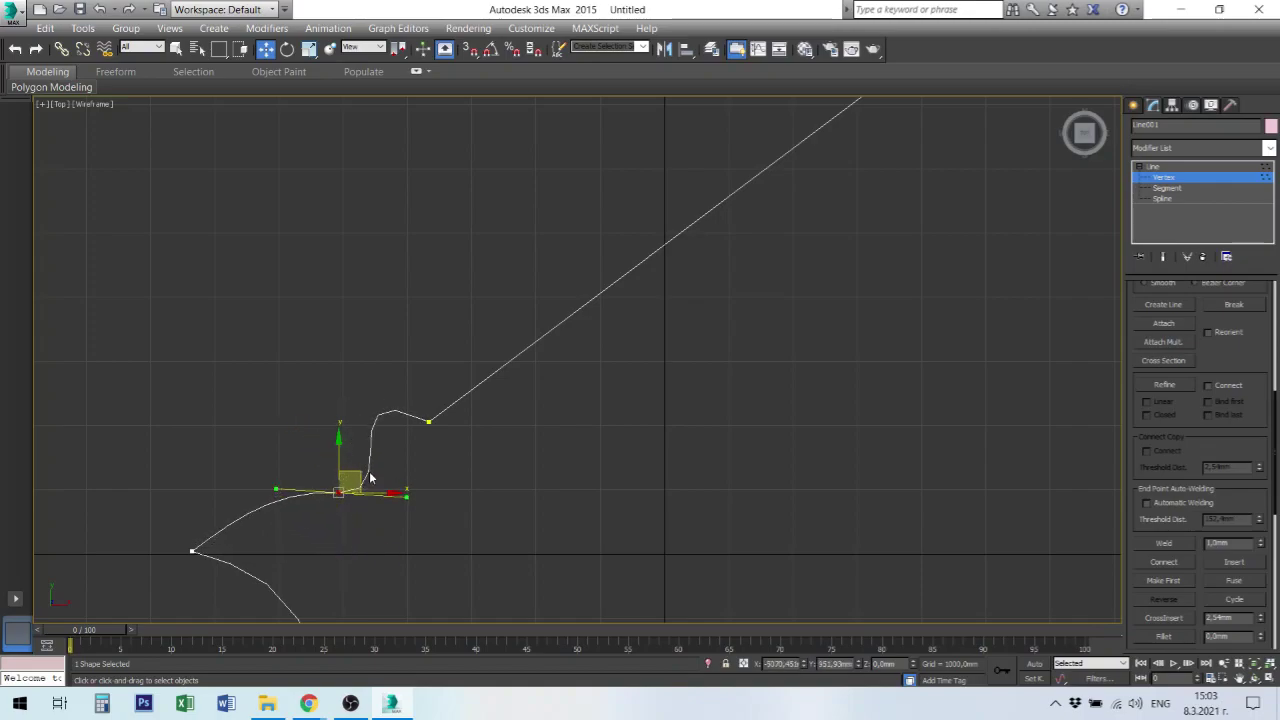
left_click_drag(358, 476, 265, 405)
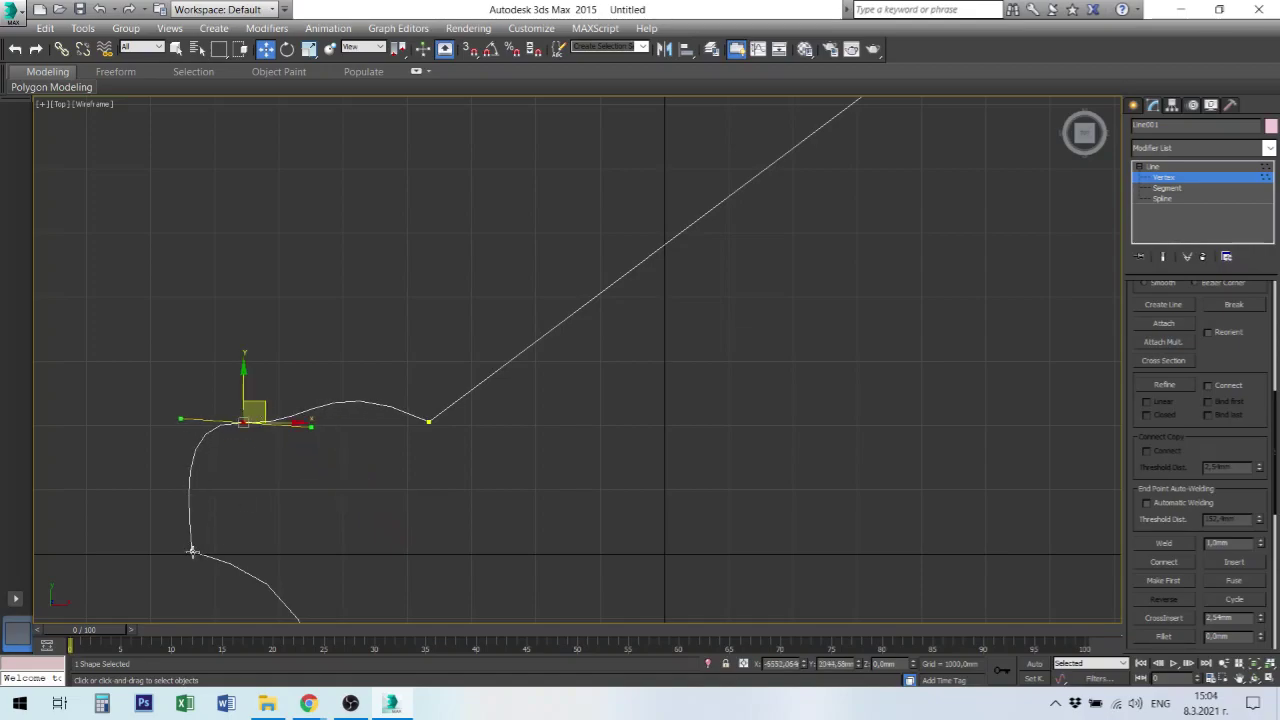
Convert the sharp leftmost corner vertex to Bezier and swing its lower handle down and left to round the curve.
left_click(192, 549)
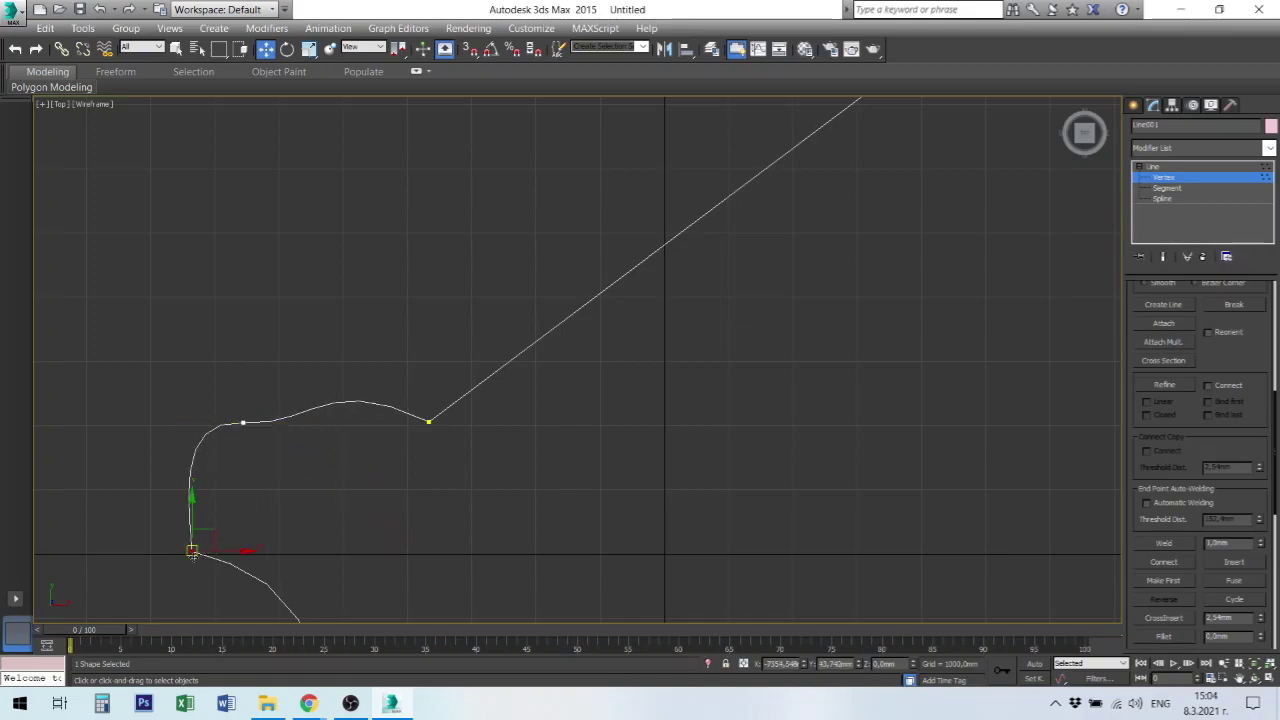
right_click(193, 553)
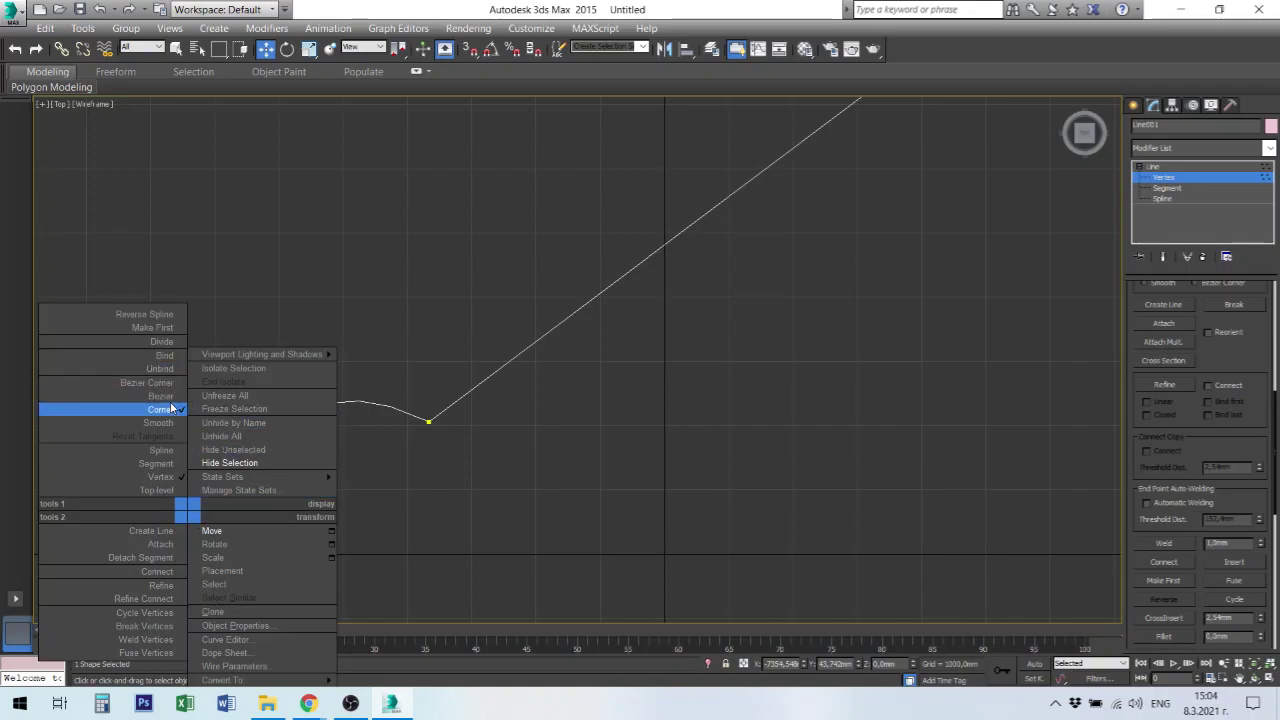
left_click(171, 398)
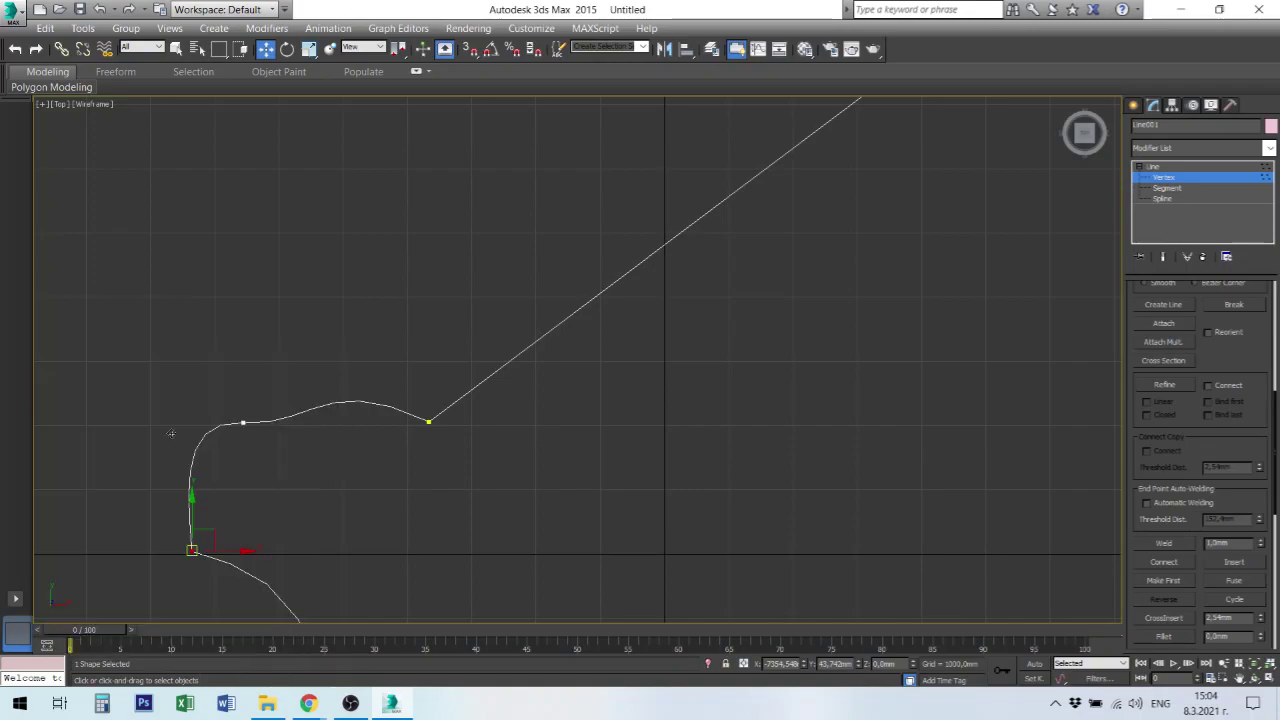
left_click(358, 578)
left_click(191, 550)
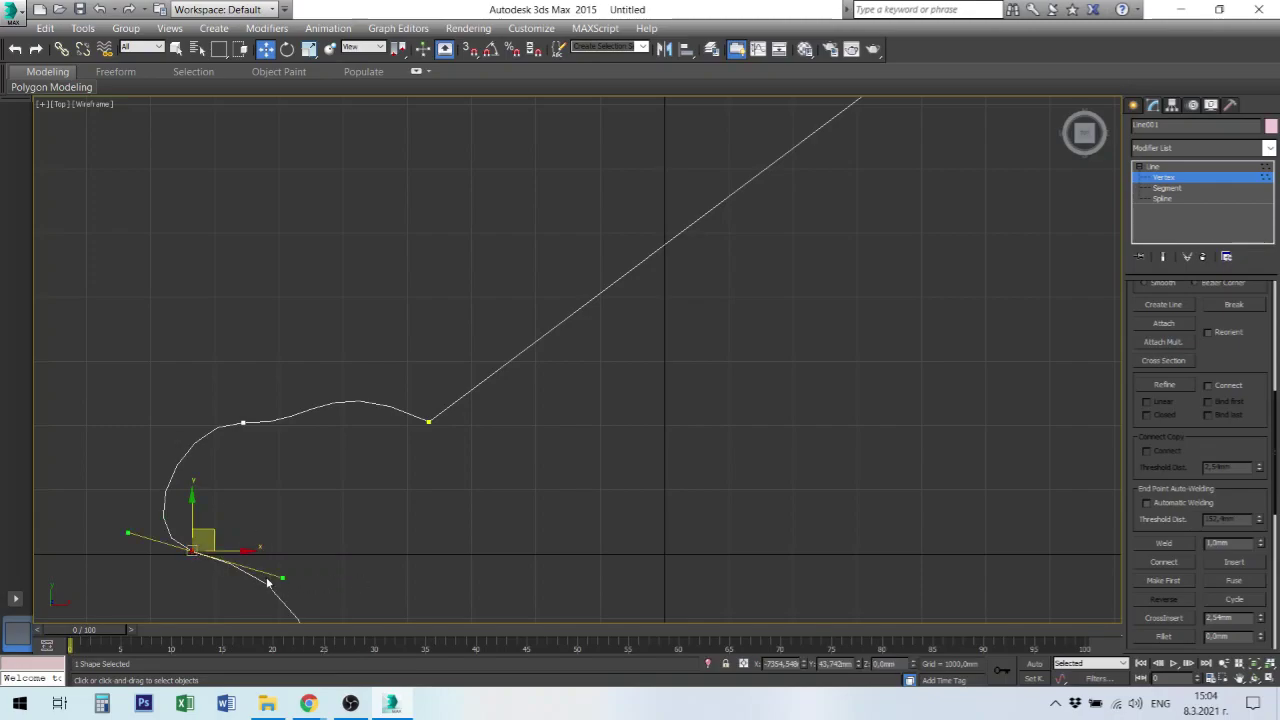
left_click_drag(282, 578, 216, 601)
Tilt the Bezier handles of the vertex above the leftmost one to smooth the bulge, and deselect it.
left_click(242, 422)
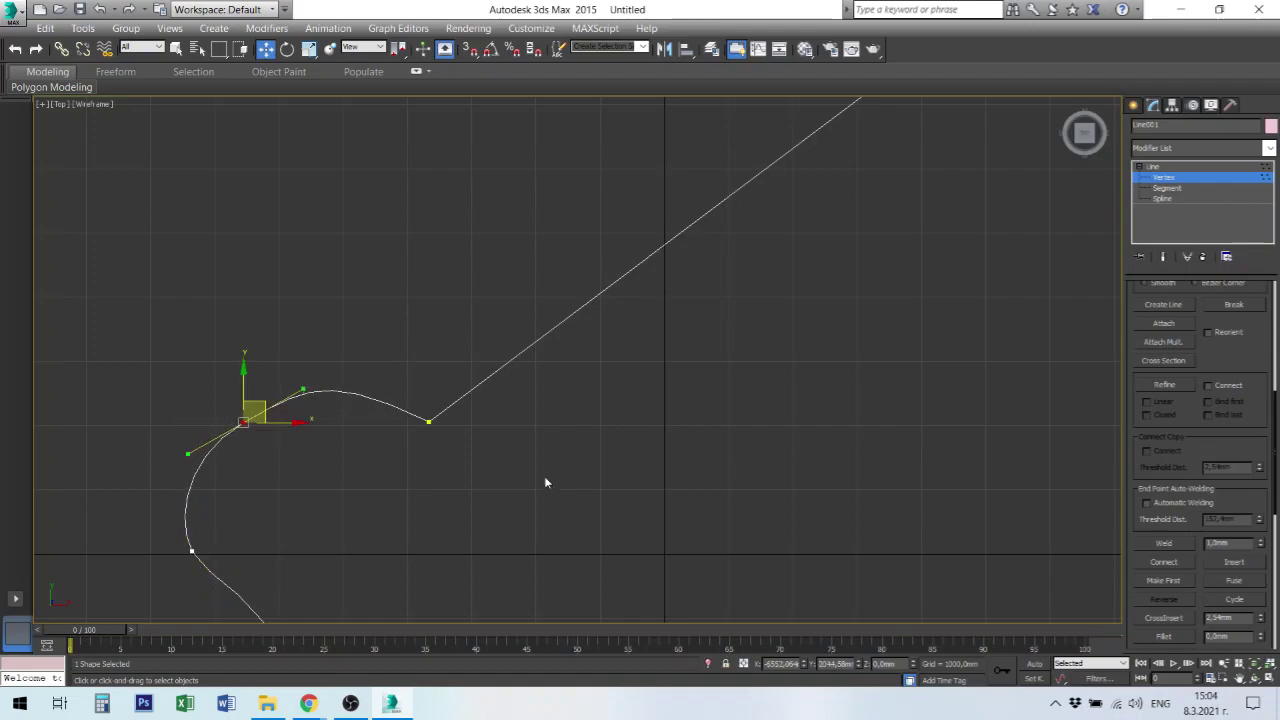
left_click(565, 503)
scroll(778, 414, "down", 5)
middle_click_drag(778, 414, 537, 397)
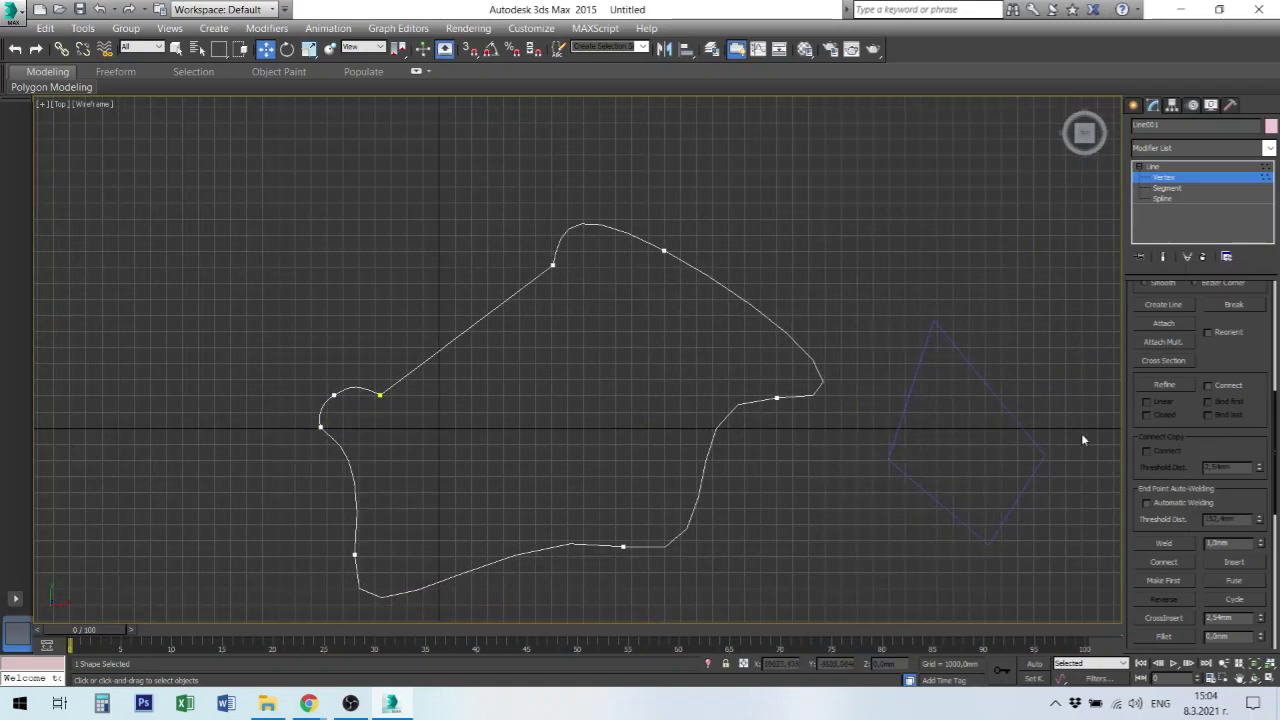
Switch the line to its Spline sub-object level, select the entire closed spline and deselect it.
left_click(1163, 199)
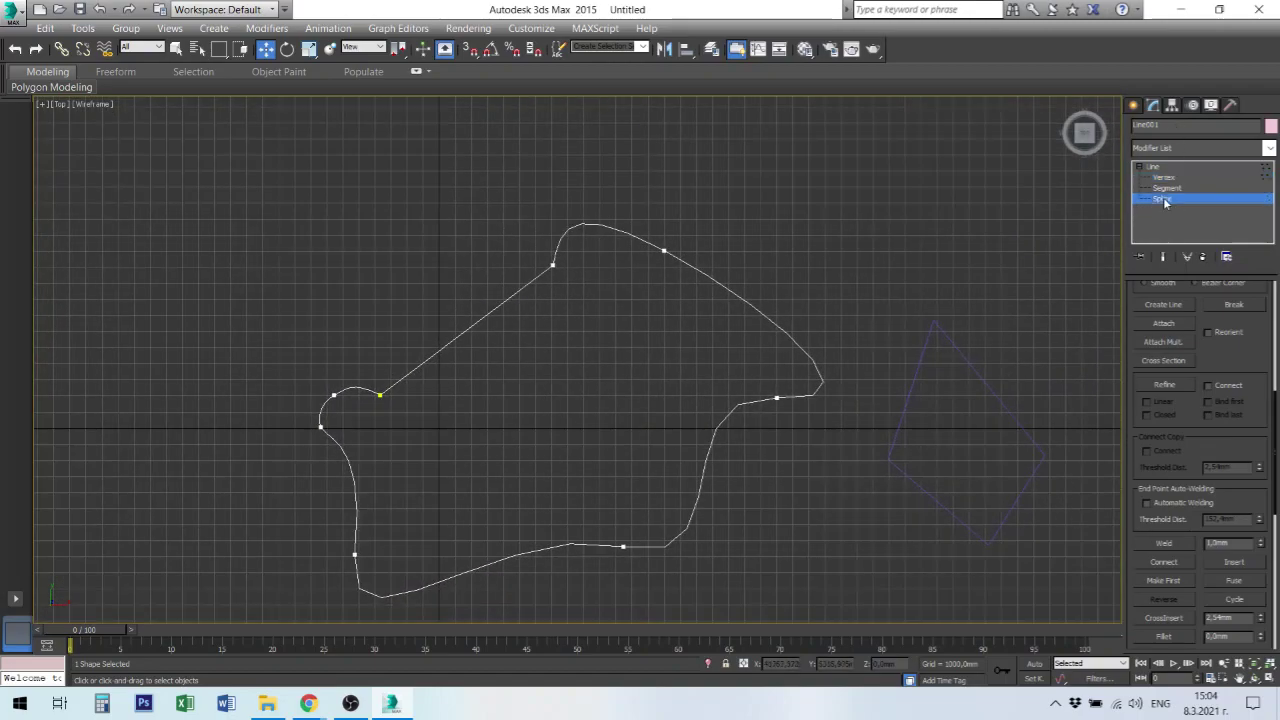
left_click(778, 325)
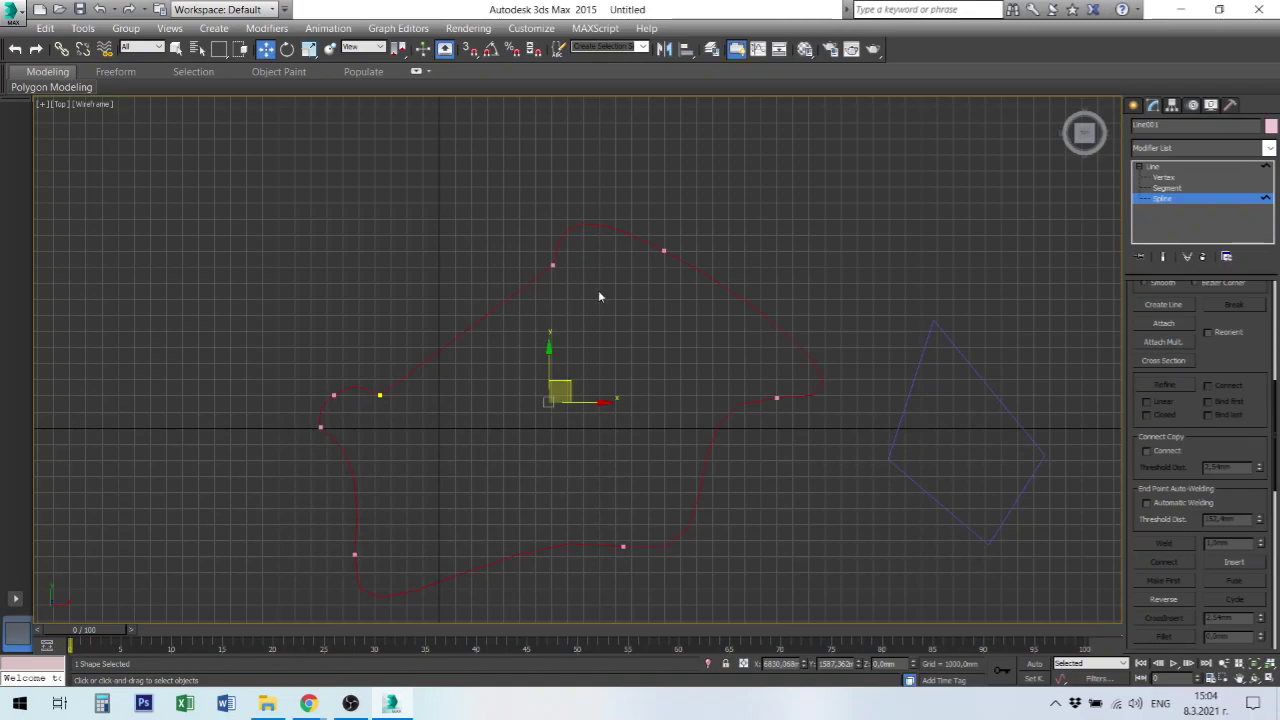
left_click(694, 325)
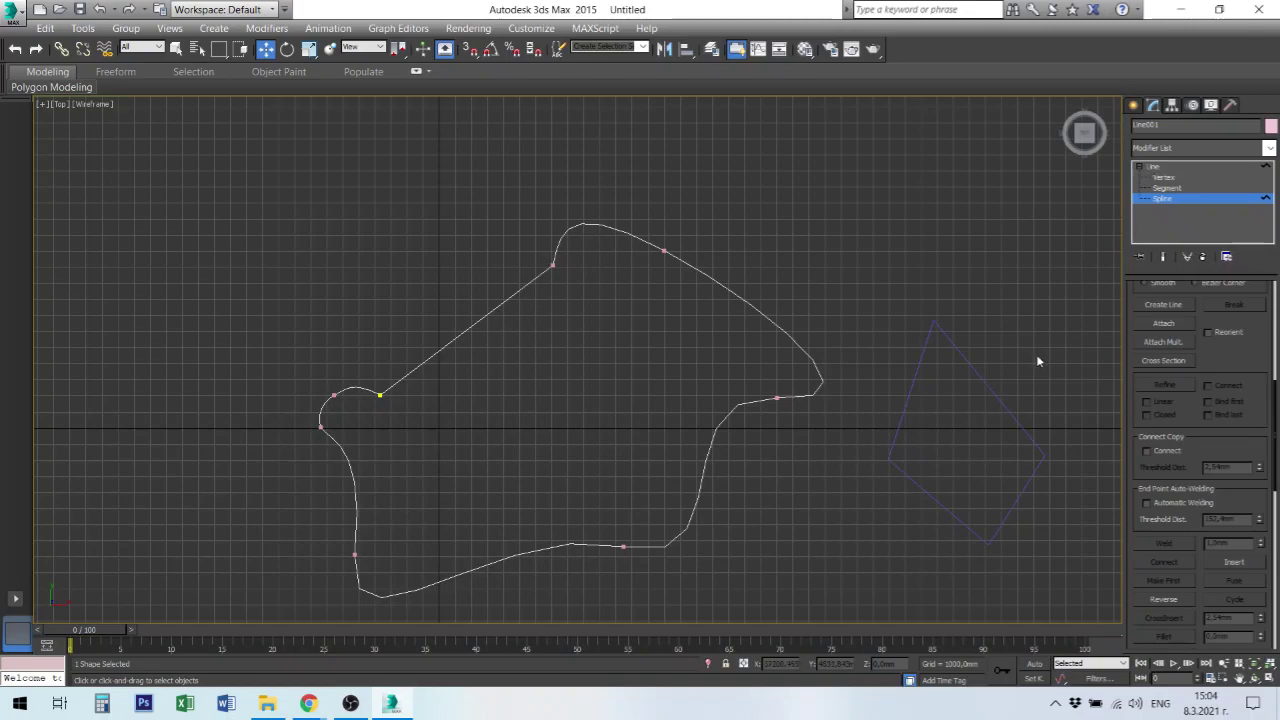
Leave the curved line's Spline level and move the separate four-sided line inside the curved outline.
left_click(1155, 166)
left_click(981, 372)
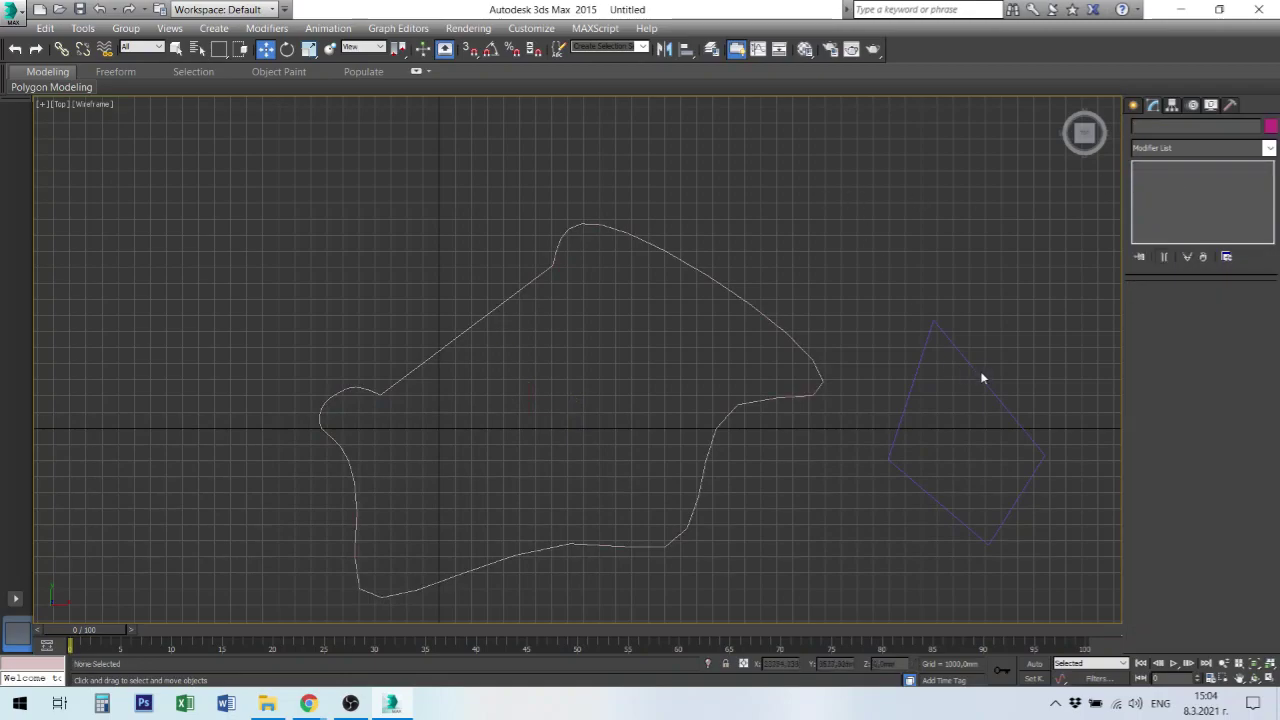
left_click_drag(984, 433, 570, 410)
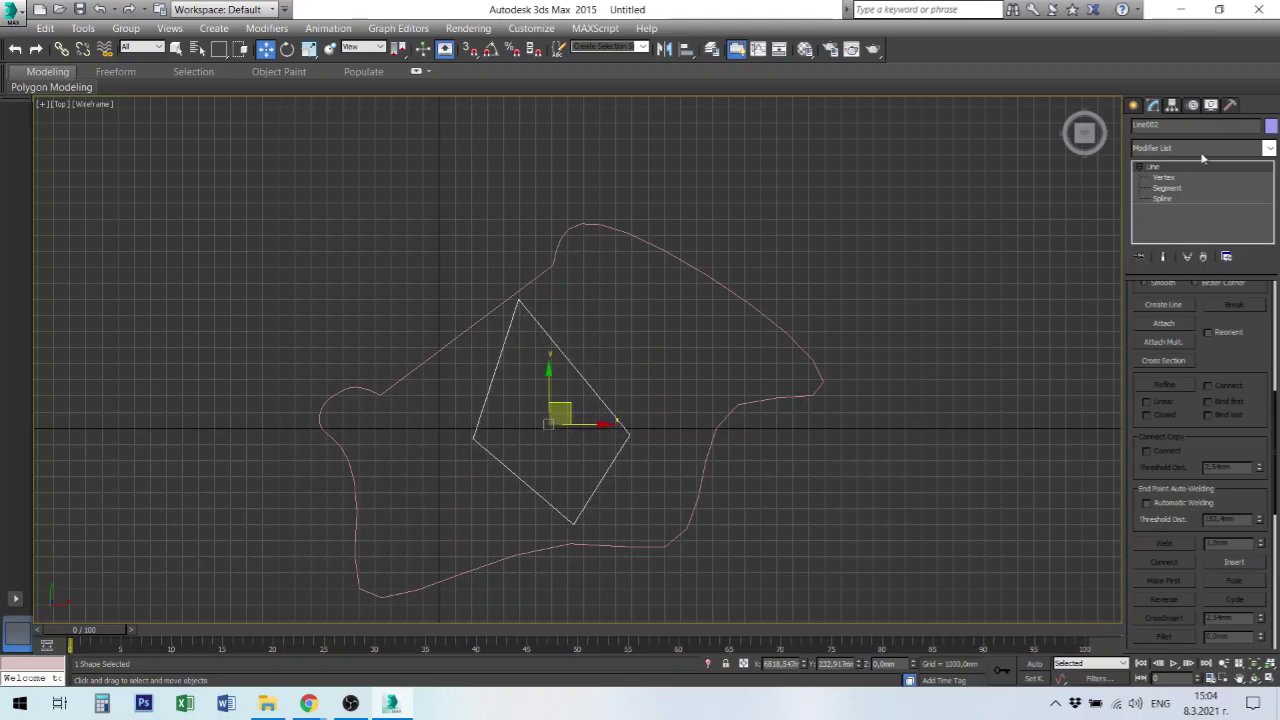
At Vertex level, move all four corners of the inner line to form a slanted quadrilateral within the outer outline.
left_click(1164, 177)
left_click_drag(518, 300, 636, 292)
left_click_drag(472, 438, 386, 430)
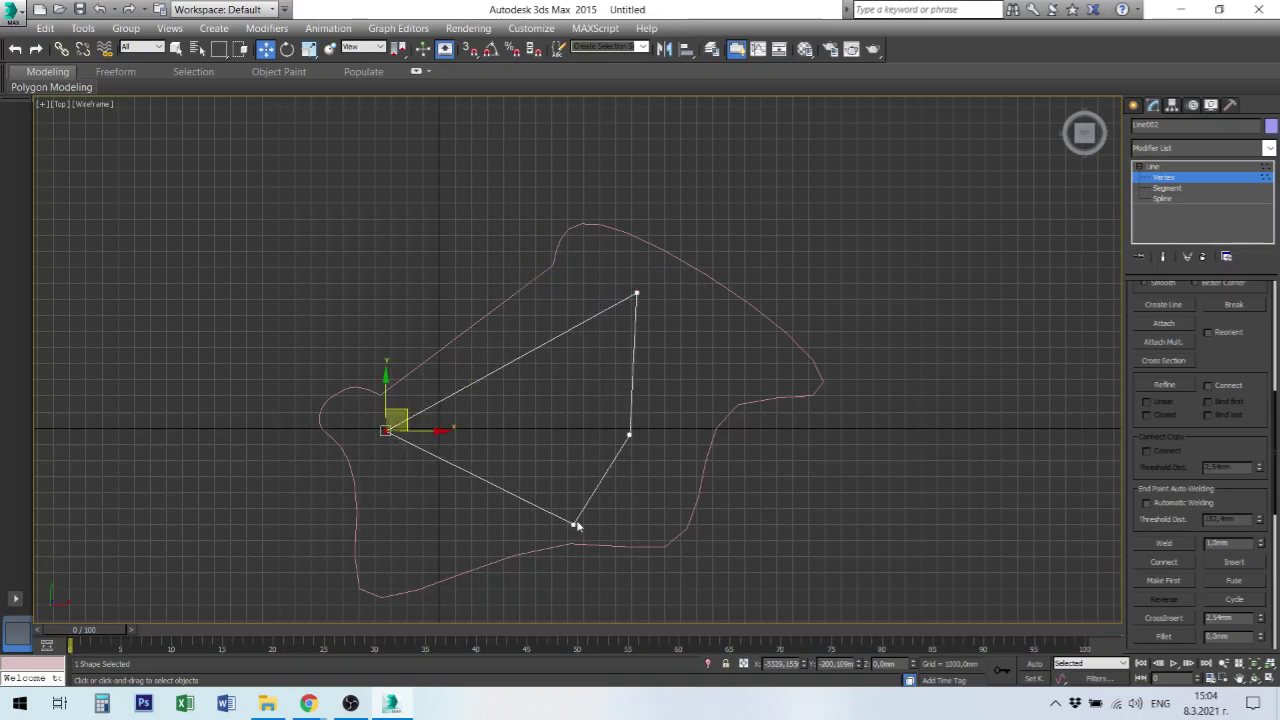
left_click_drag(573, 523, 455, 534)
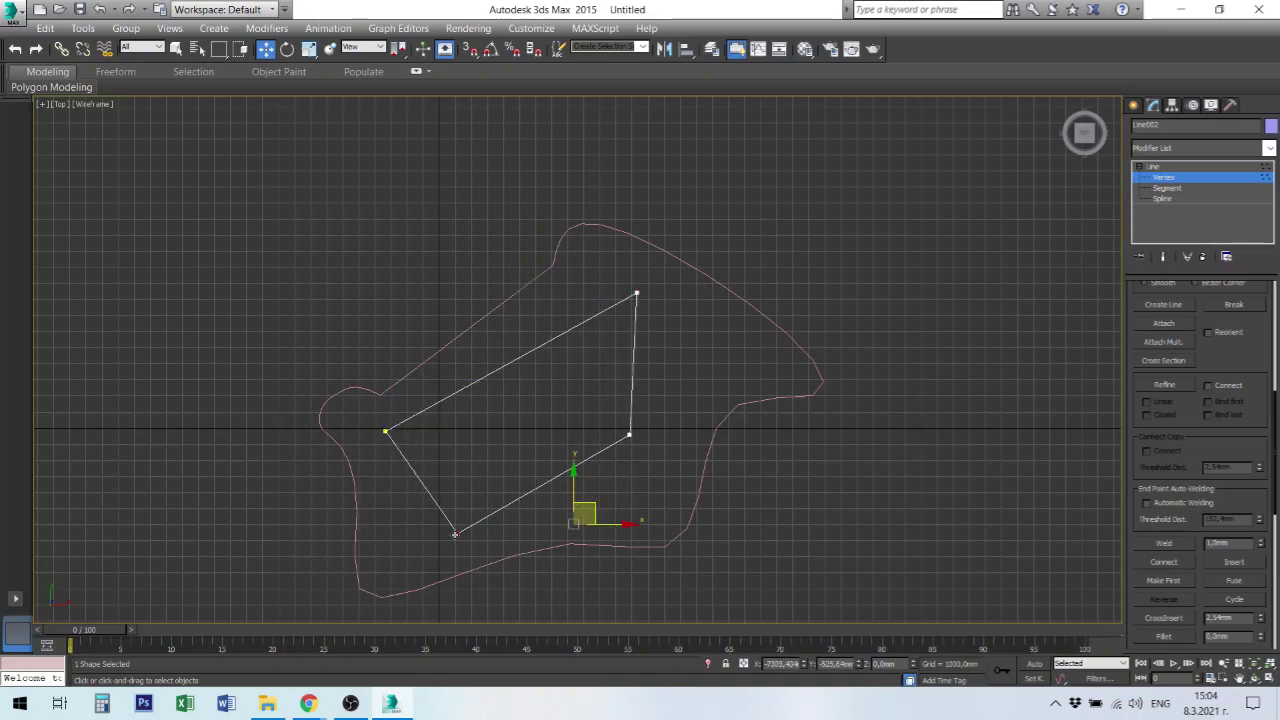
left_click(455, 532)
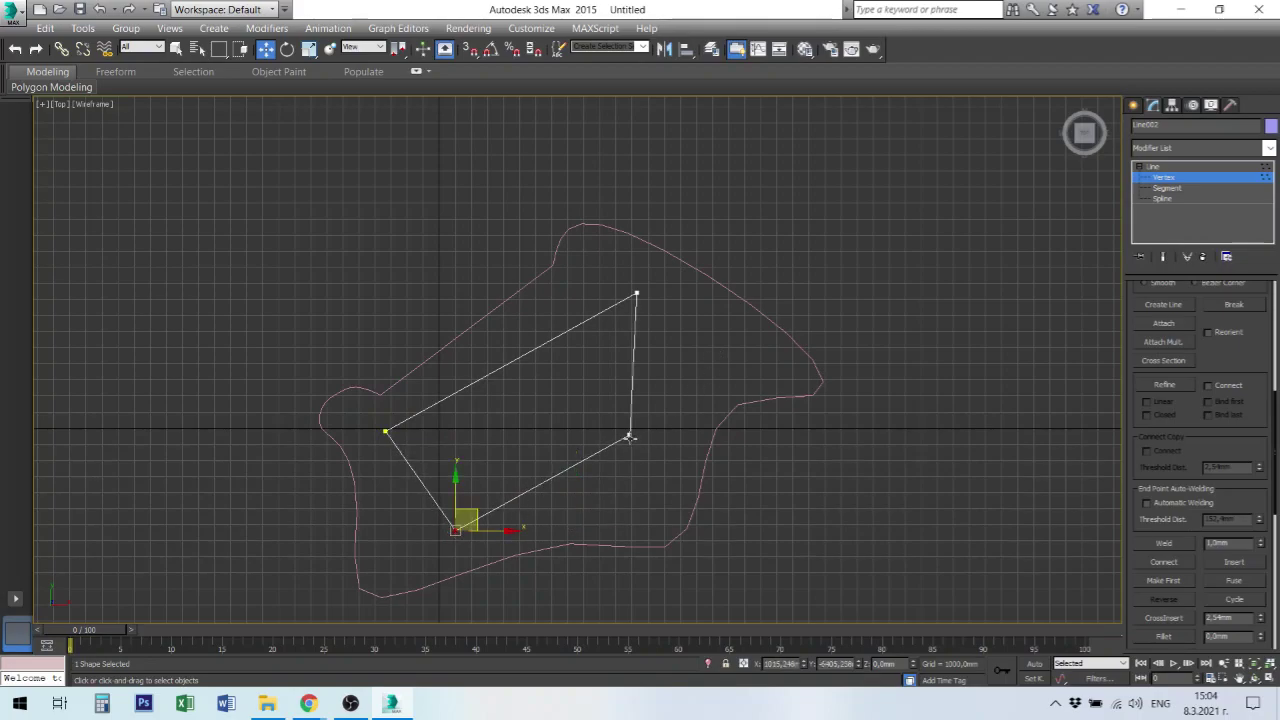
left_click_drag(629, 434, 665, 428)
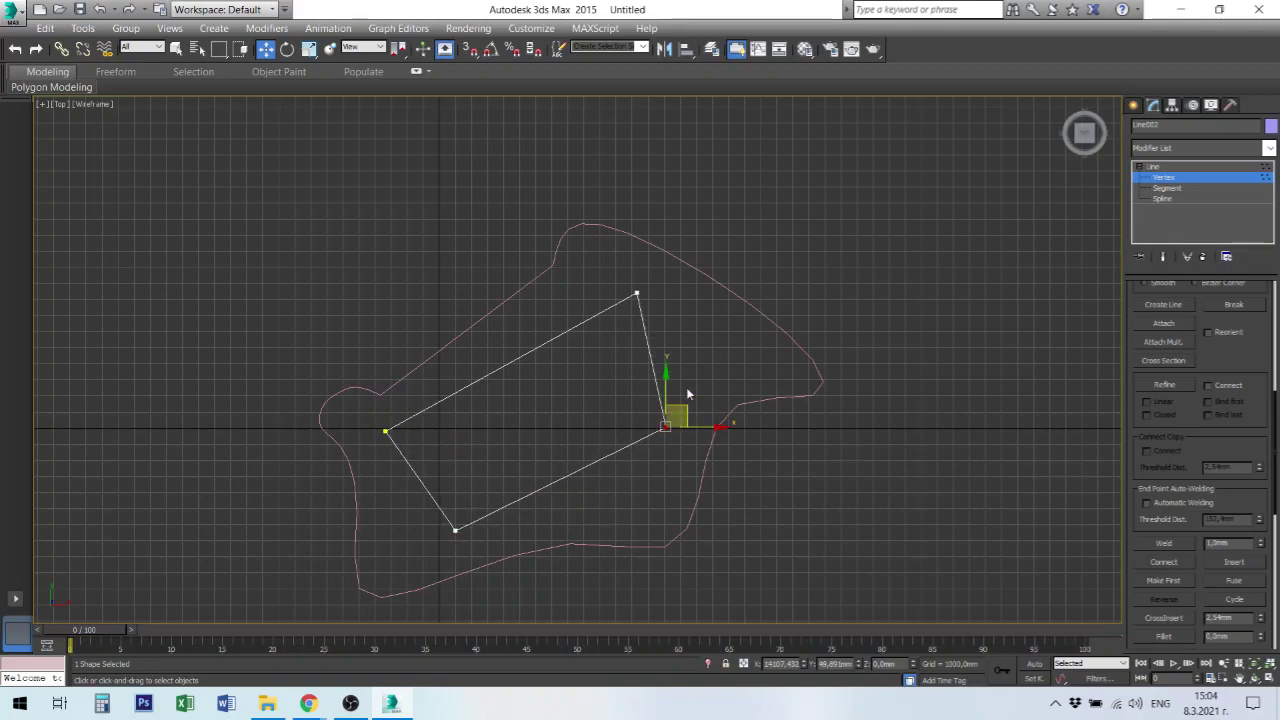
Select all vertices of the inner line, then try setting its four segments to Curve at Segment level.
left_click_drag(251, 208, 696, 543)
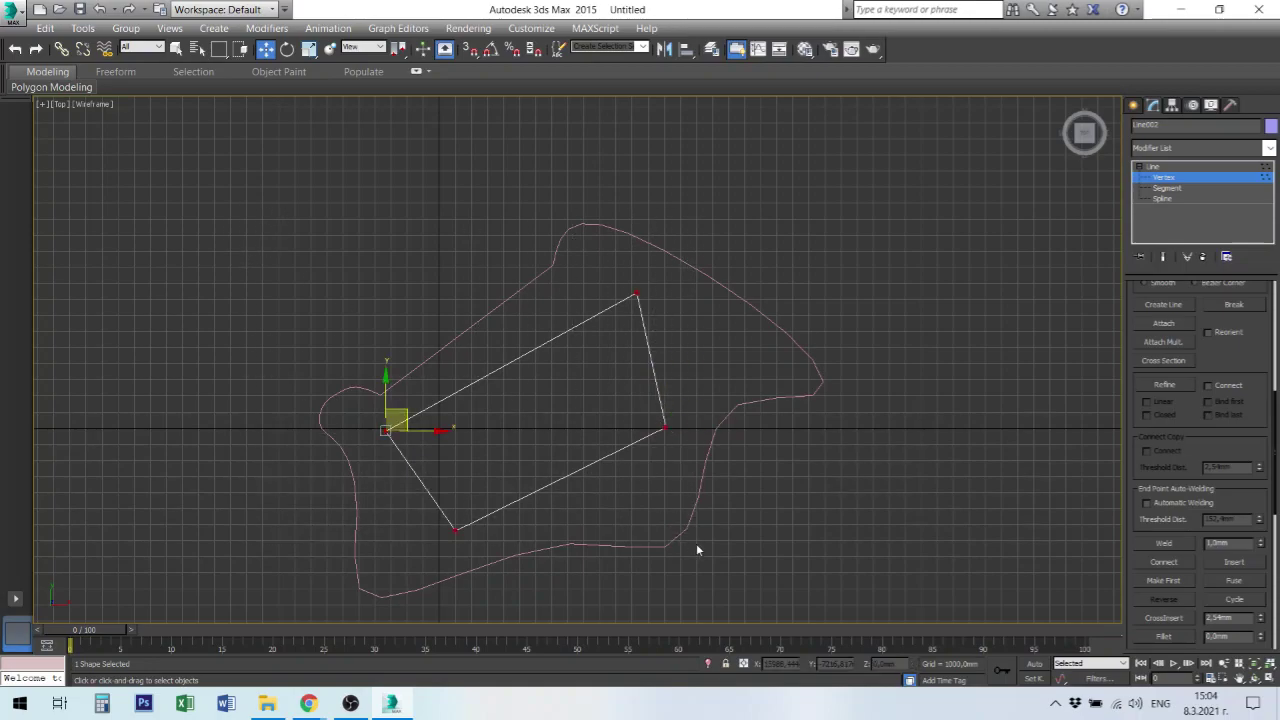
left_click(1166, 188)
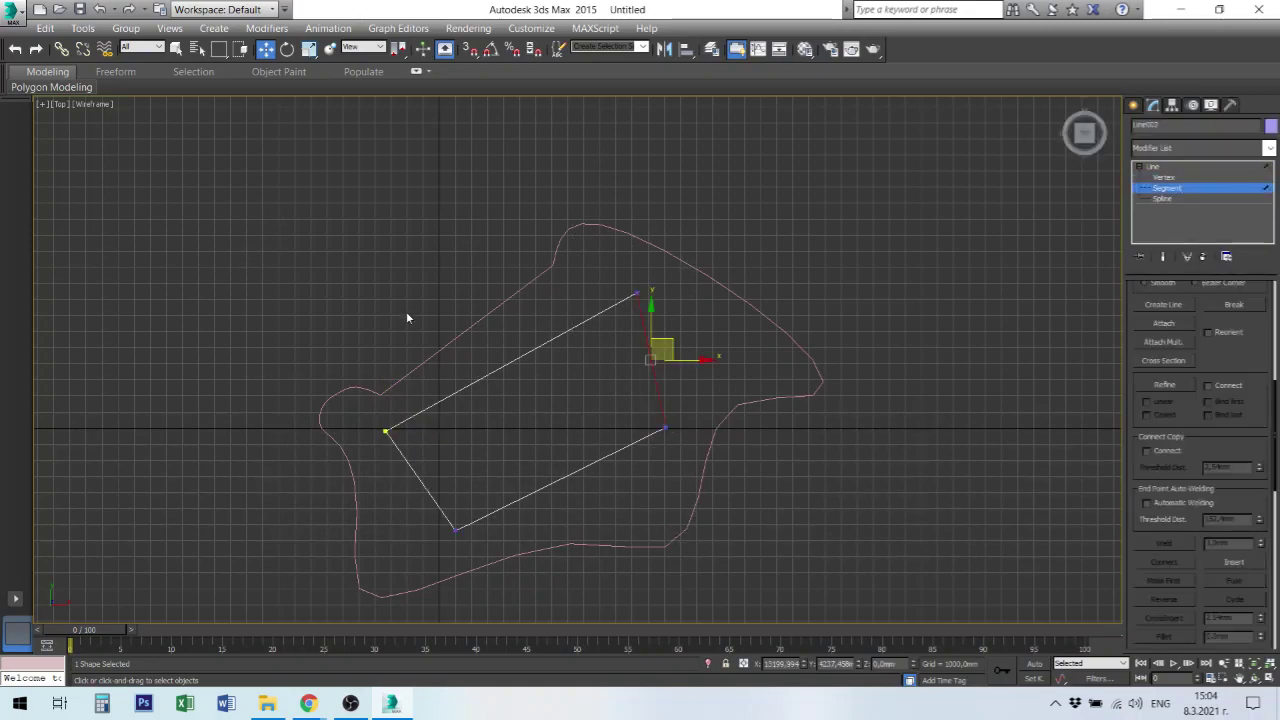
left_click_drag(628, 486, 734, 543)
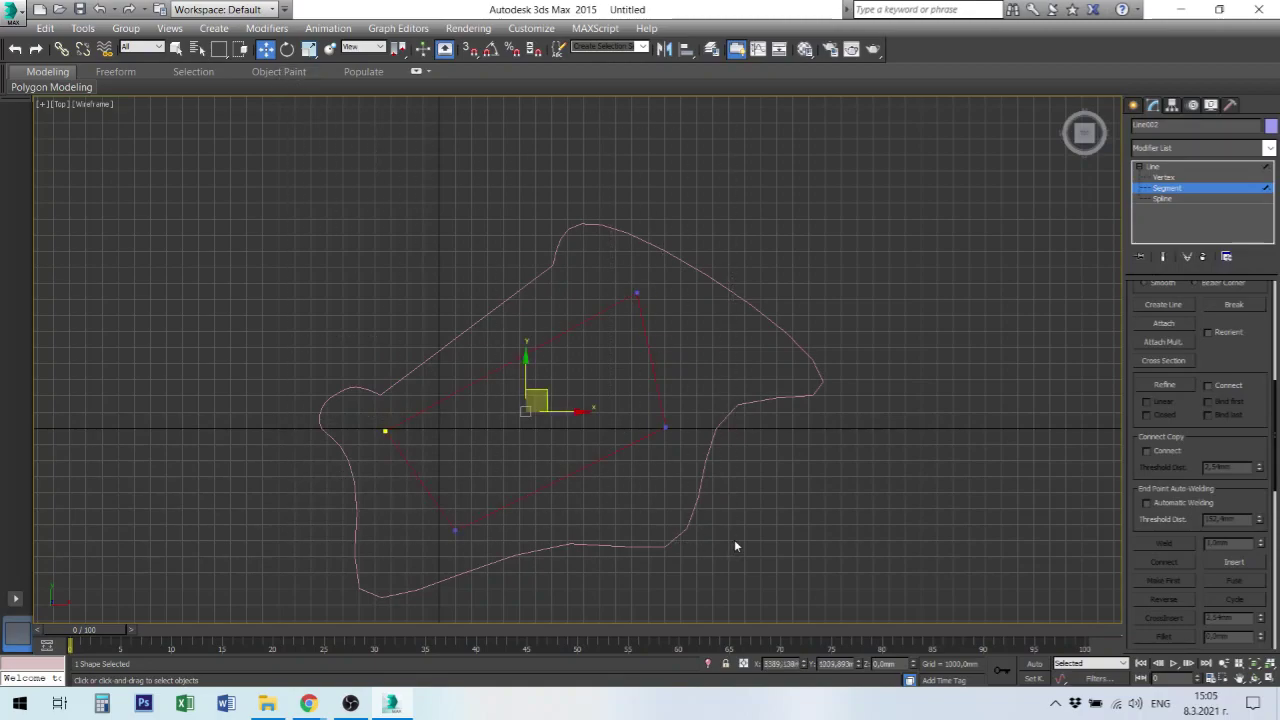
right_click(642, 440)
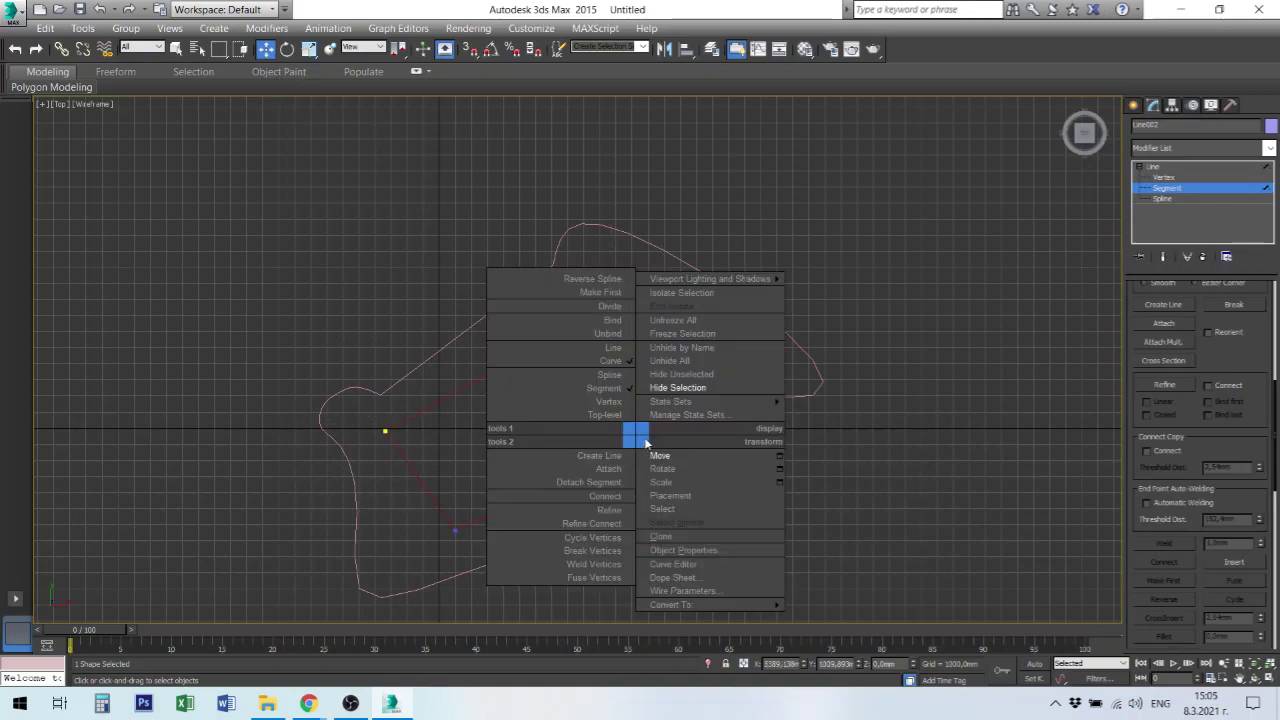
left_click(632, 365)
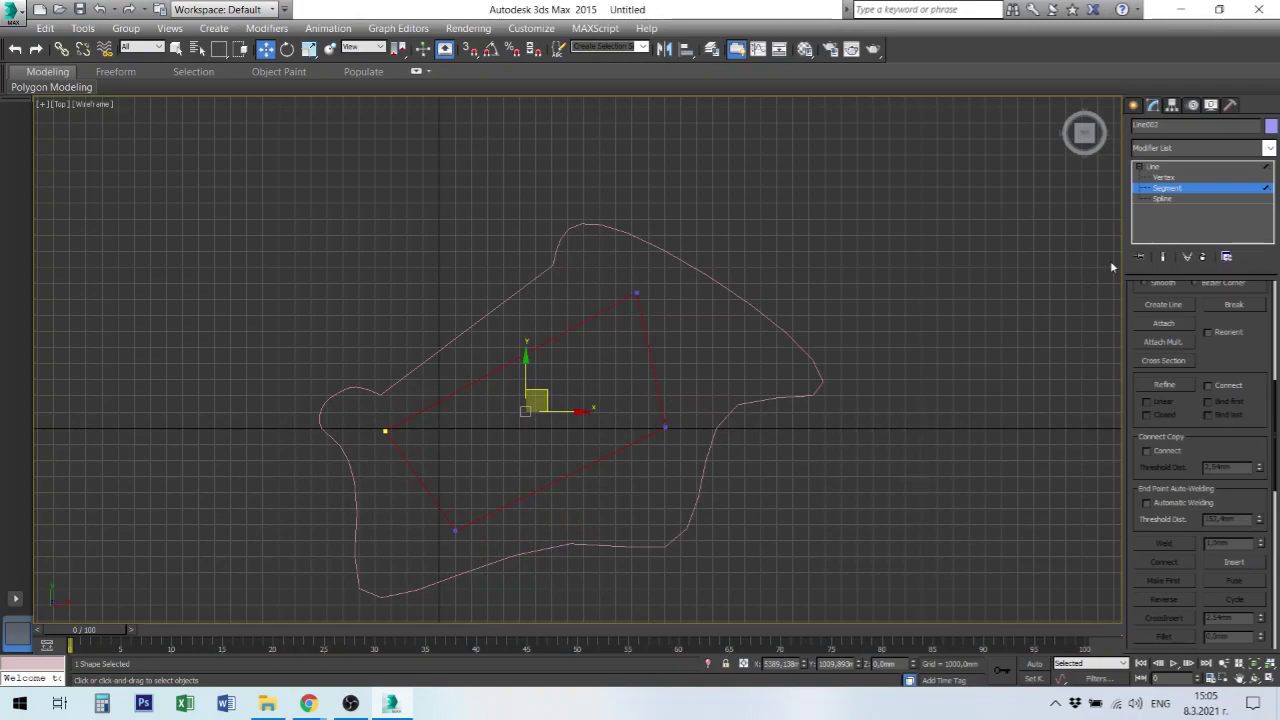
Return to Vertex level, select all four vertices of the inner line and try to convert them to Bezier.
left_click(1166, 177)
left_click_drag(218, 177, 730, 547)
left_click(636, 296)
right_click(637, 298)
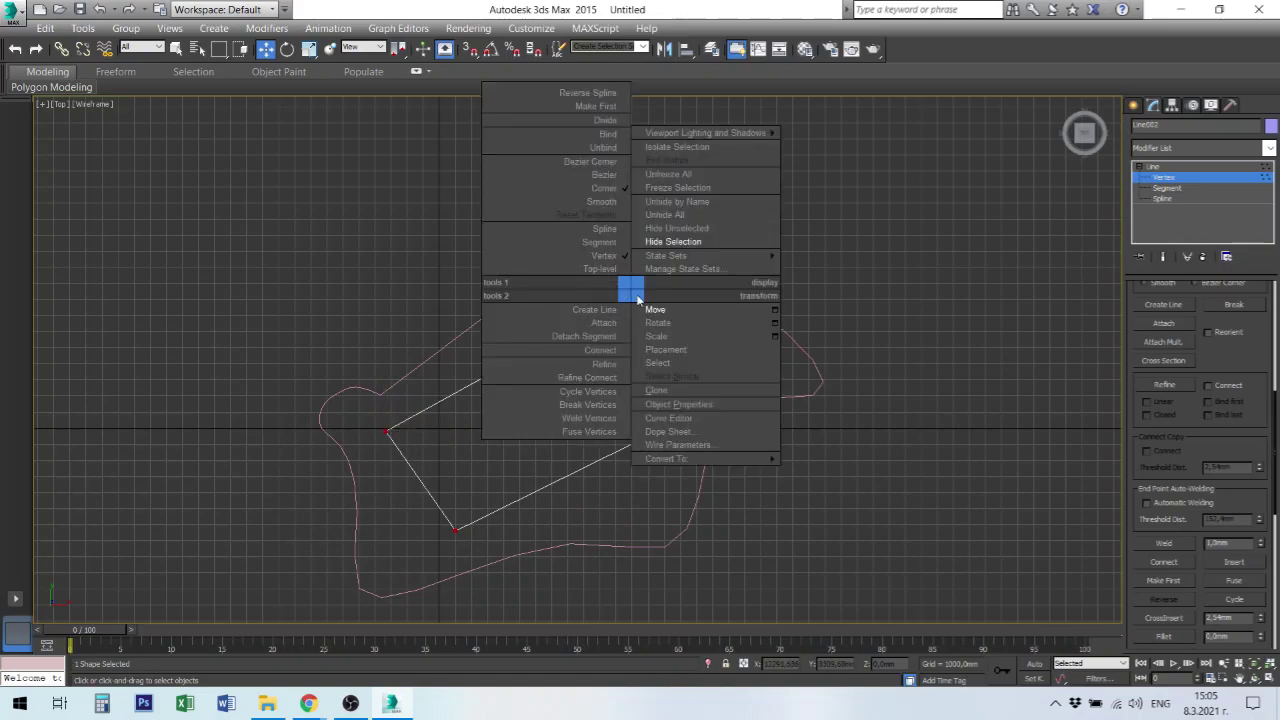
left_click(1252, 345)
left_click_drag(277, 159, 757, 569)
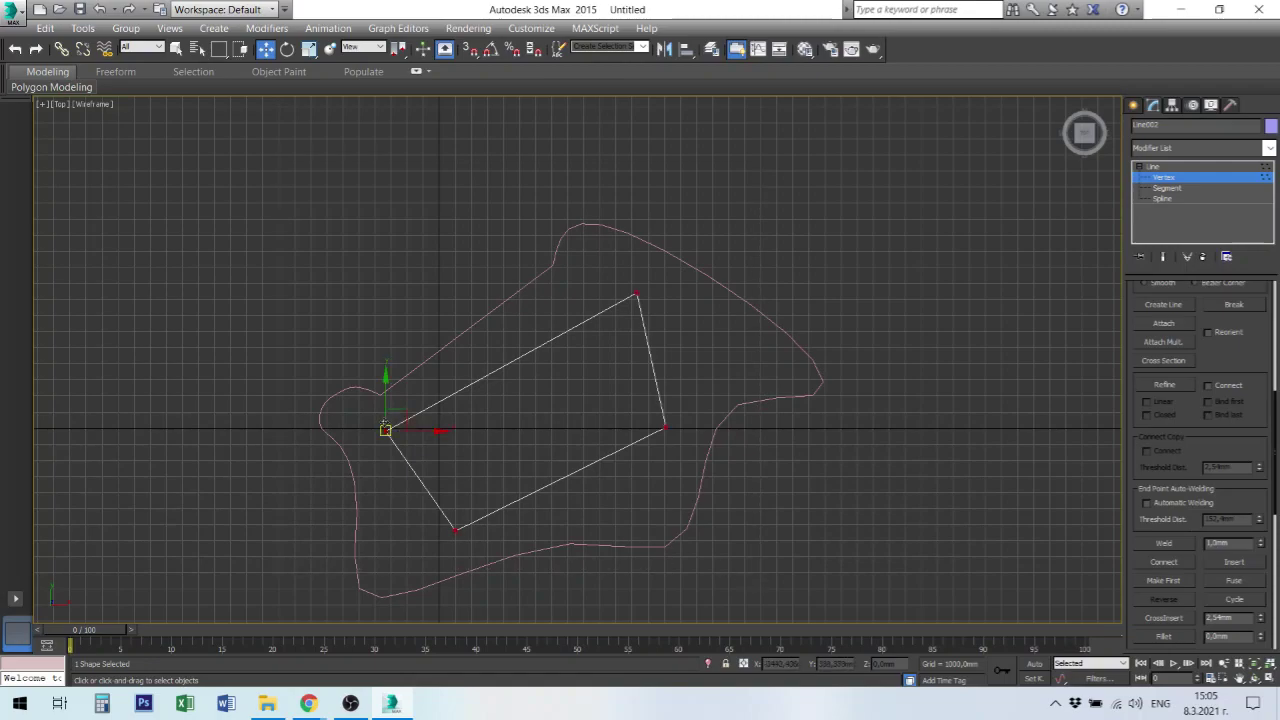
right_click(387, 432)
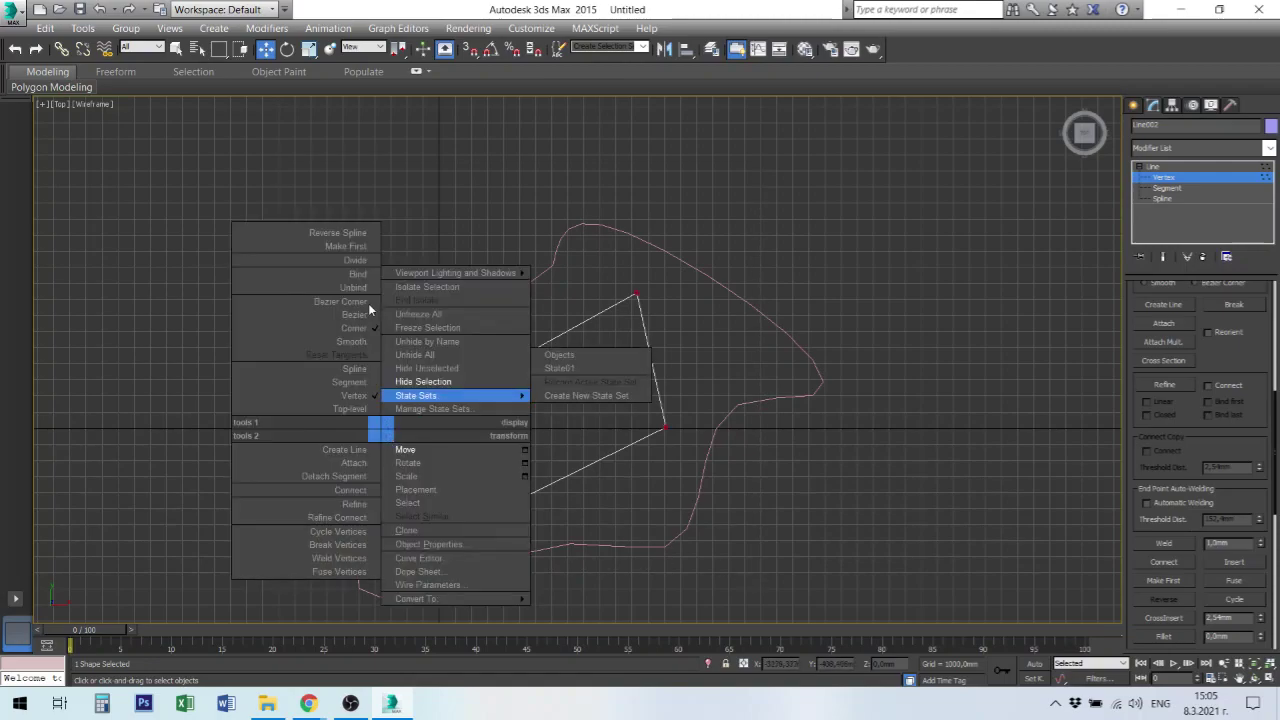
left_click(362, 320)
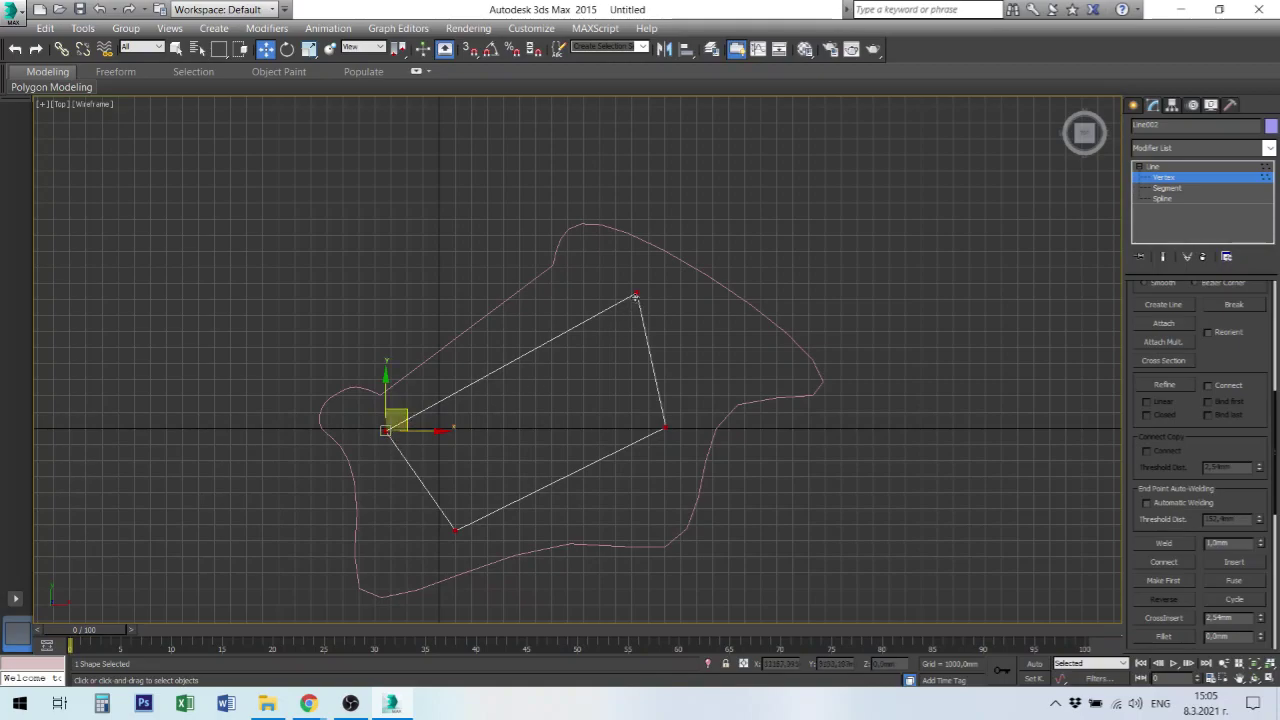
Convert only the inner line's topmost vertex to Bezier.
left_click(636, 294)
right_click(640, 298)
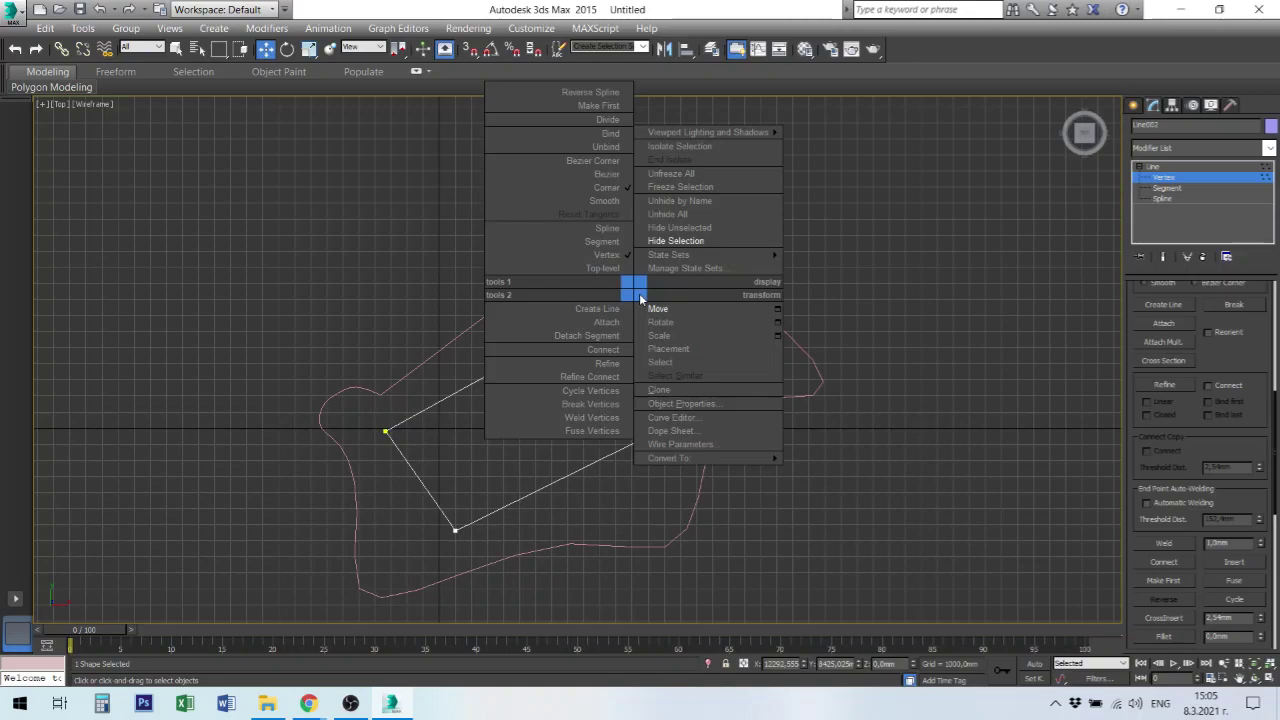
left_click(610, 174)
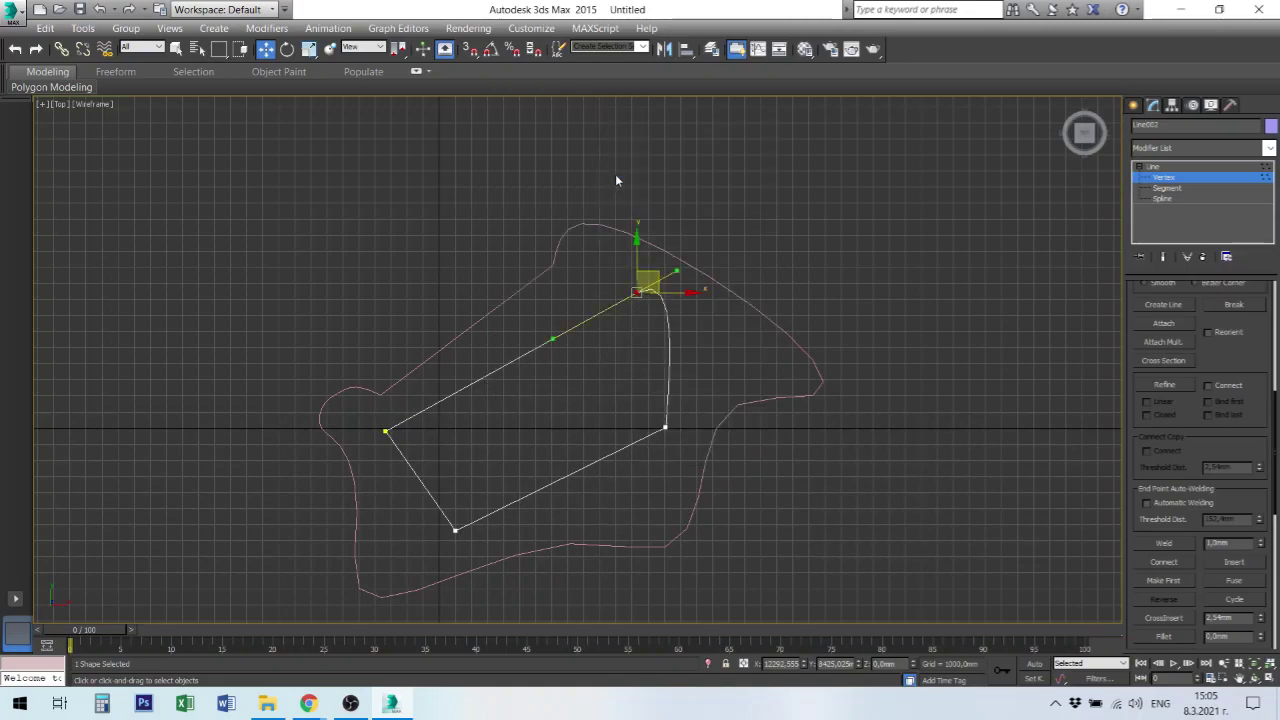
Select all vertices of the inner line together, convert them to Bezier and clear the selection.
left_click(667, 427)
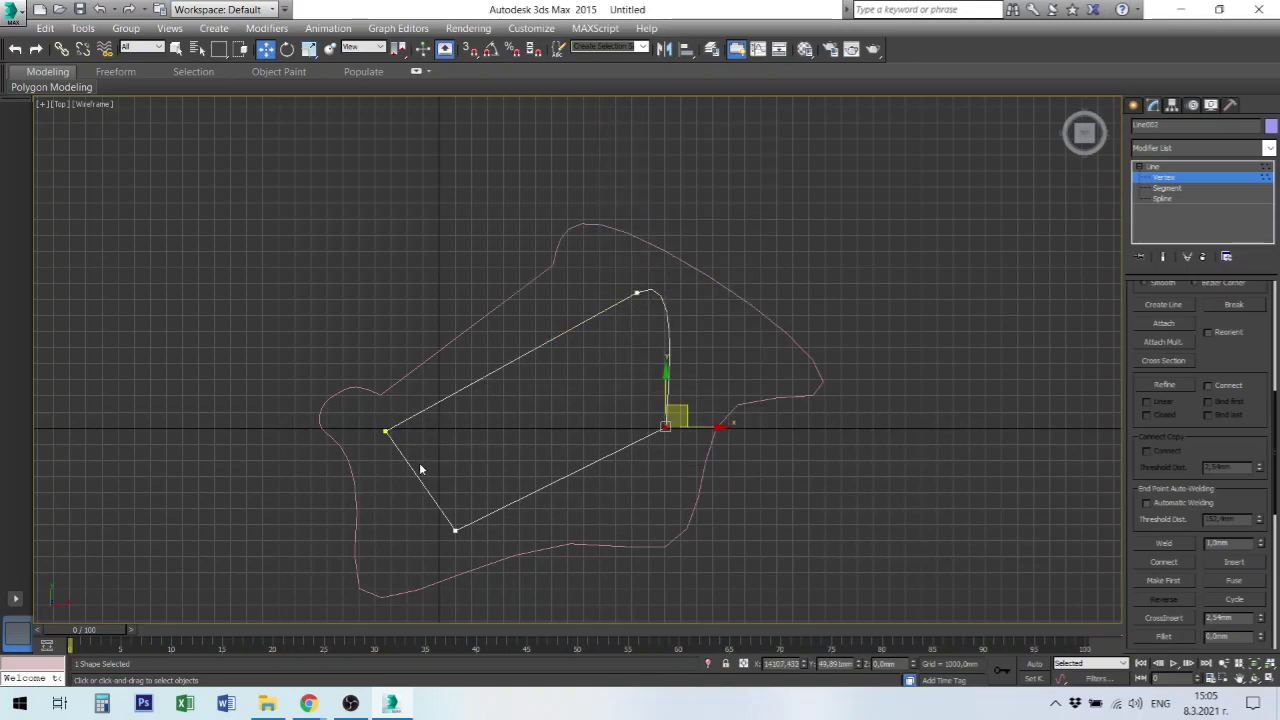
left_click(281, 227)
left_click_drag(275, 207, 752, 539)
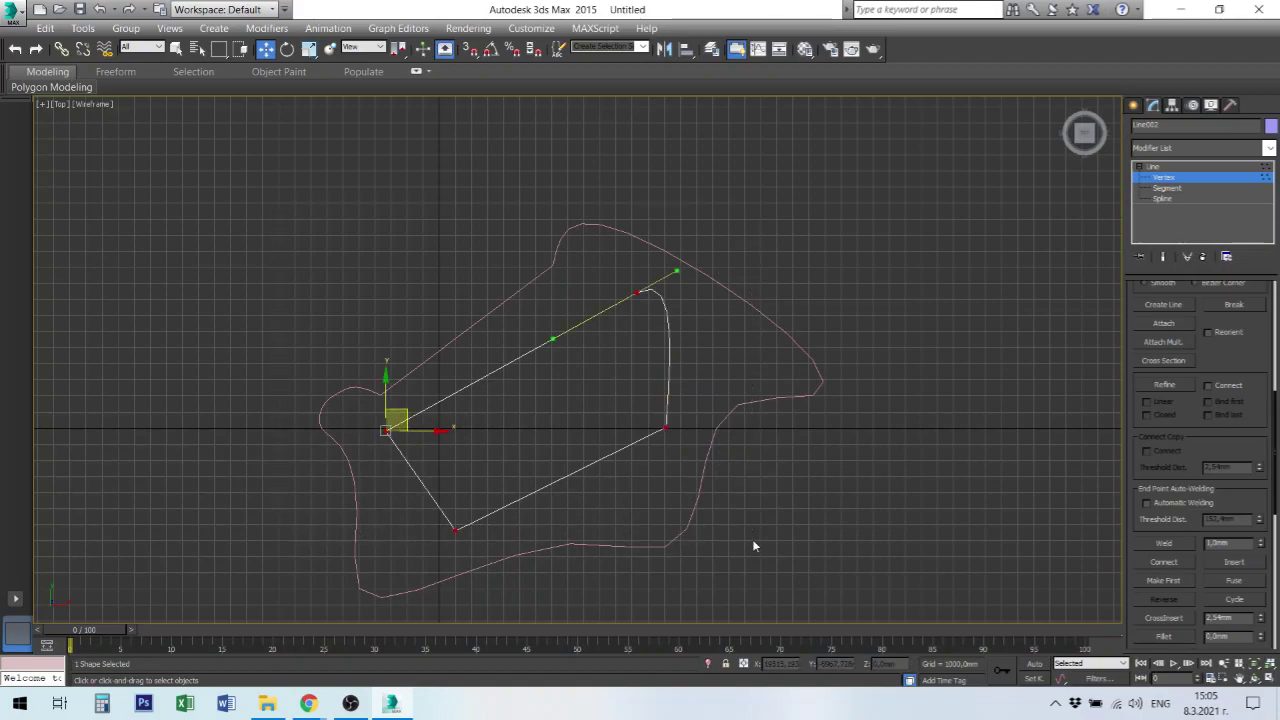
left_click(664, 430)
right_click(662, 428)
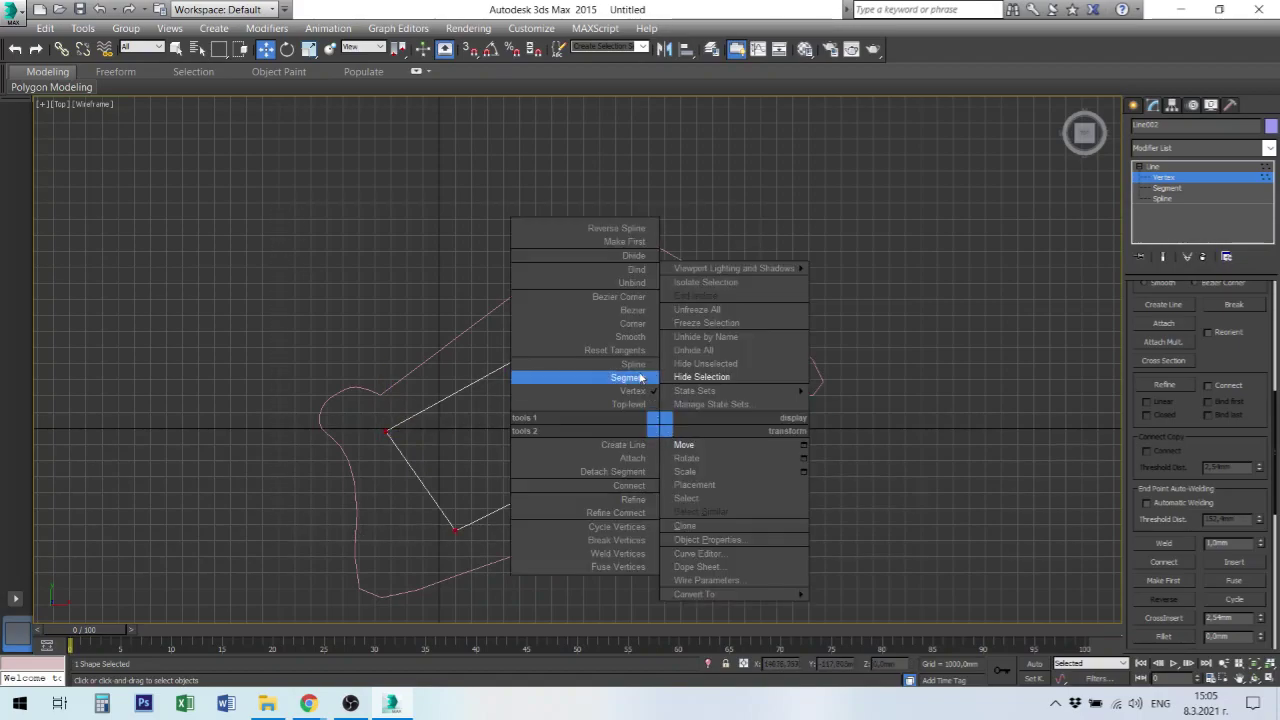
left_click(636, 312)
left_click(1010, 390)
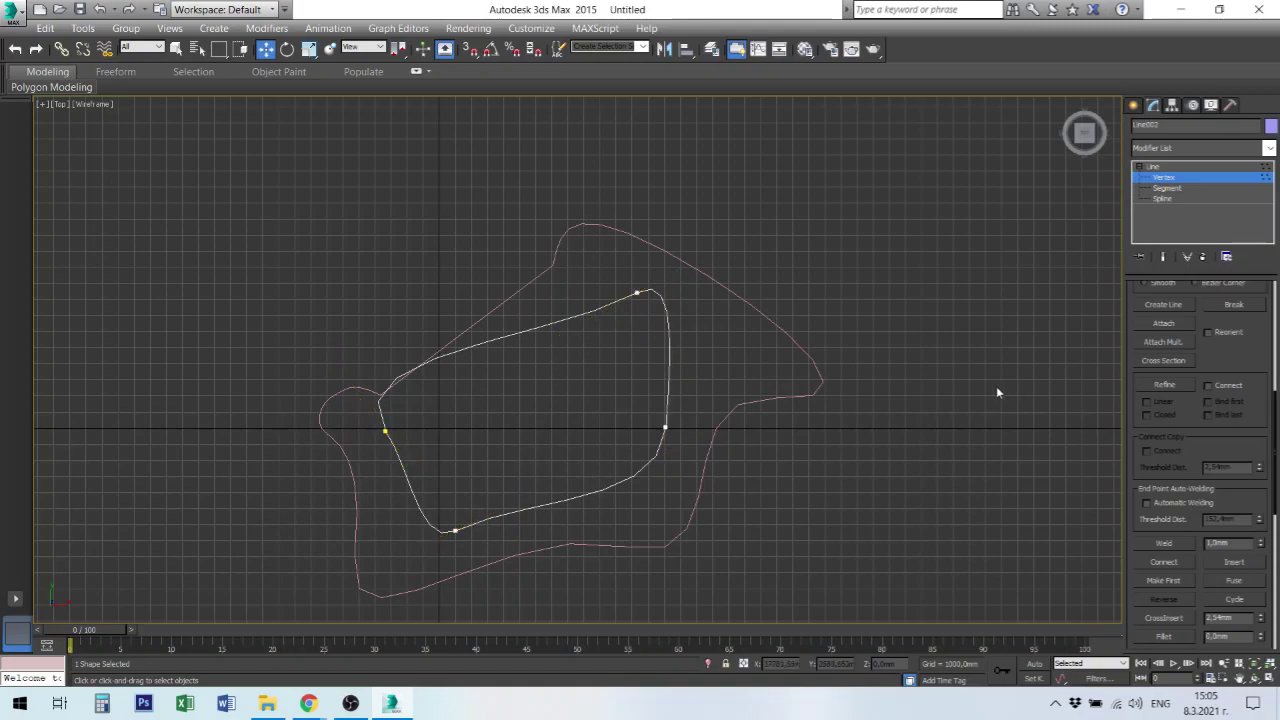
Move the inner line's leftmost Bezier vertex straight down, away from the outer outline, and deselect it.
left_click(385, 430)
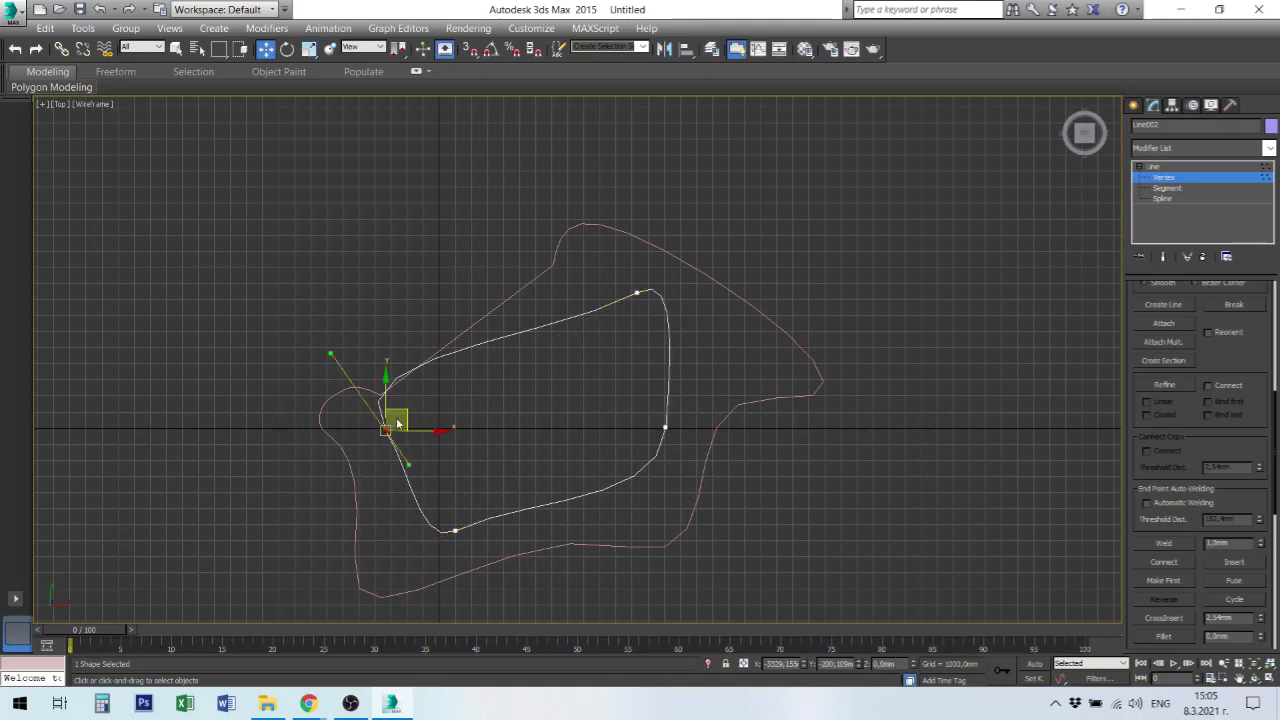
left_click_drag(409, 430, 408, 484)
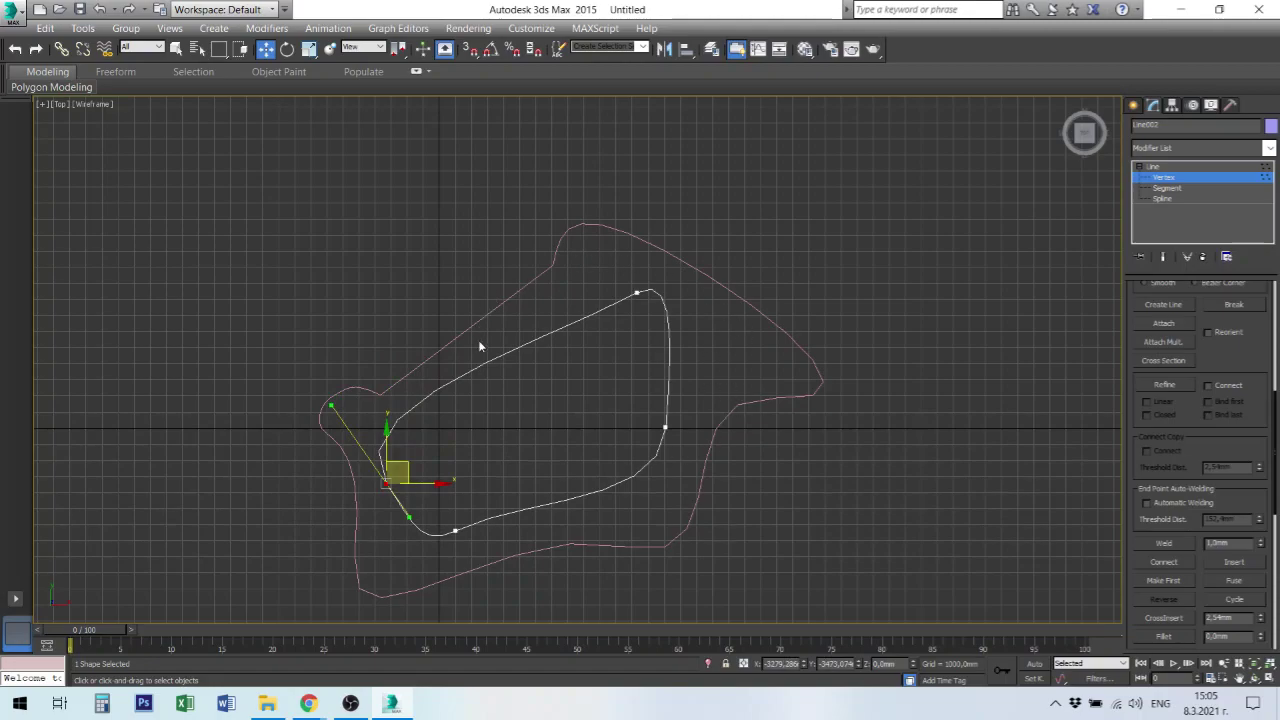
left_click(924, 372)
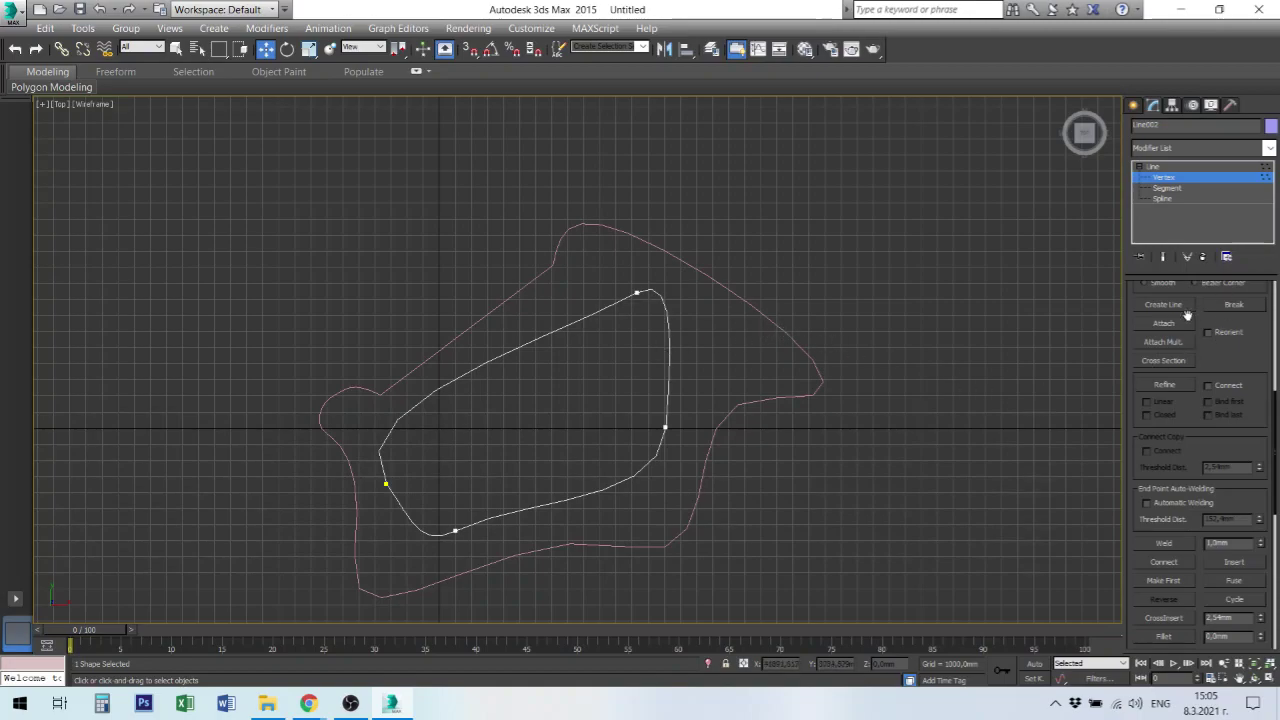
Return the inner line to its top level, attach the outer curved line to it, and deselect the combined shape.
left_click_drag(1240, 358, 1240, 490)
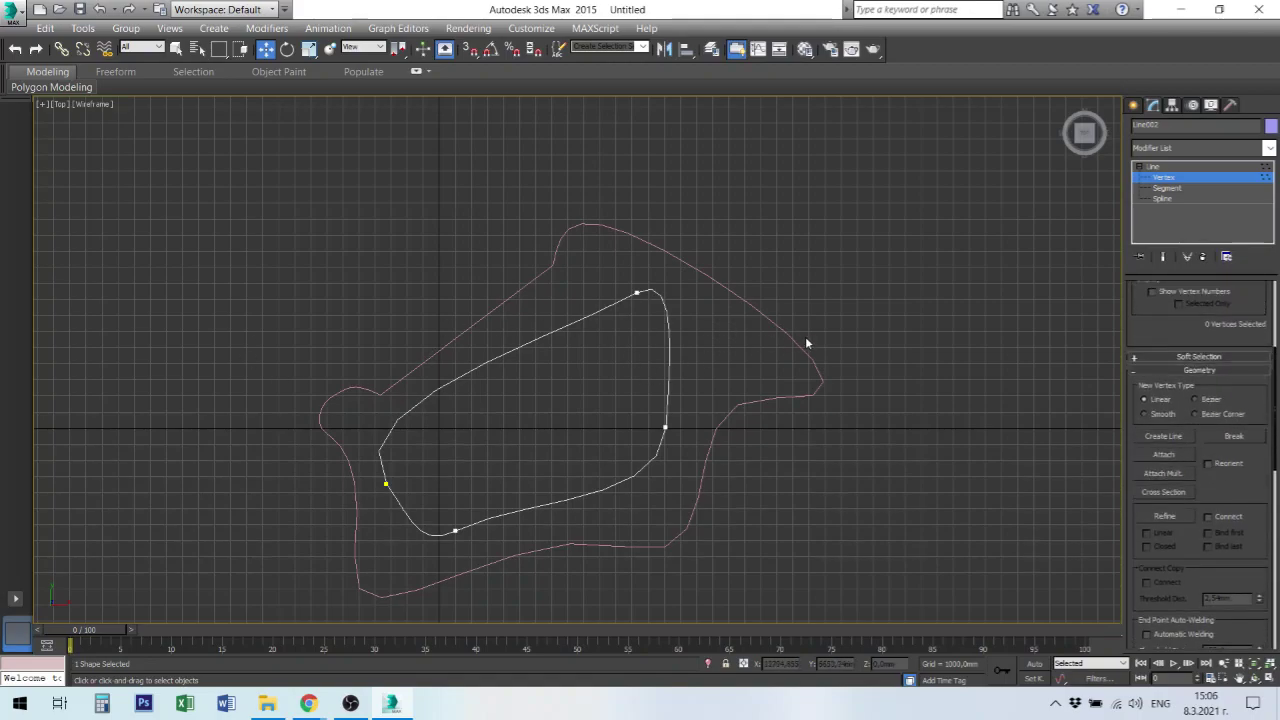
left_click(1165, 199)
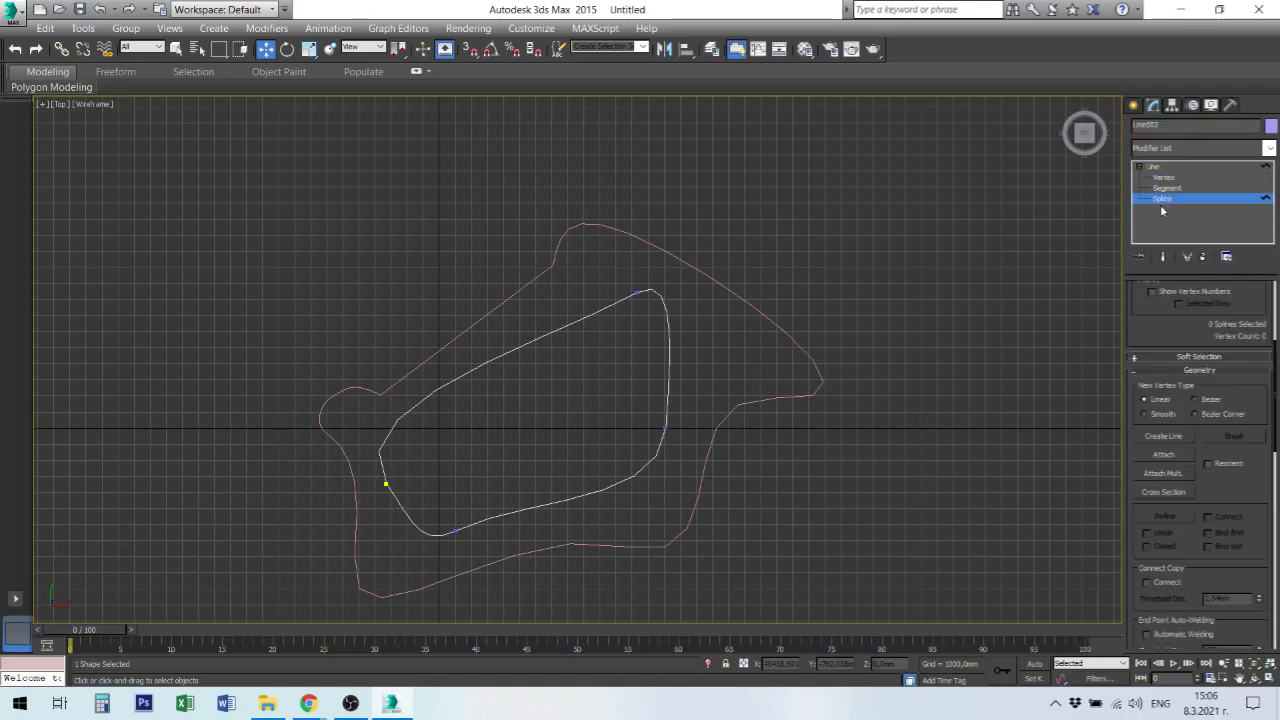
left_click(1158, 167)
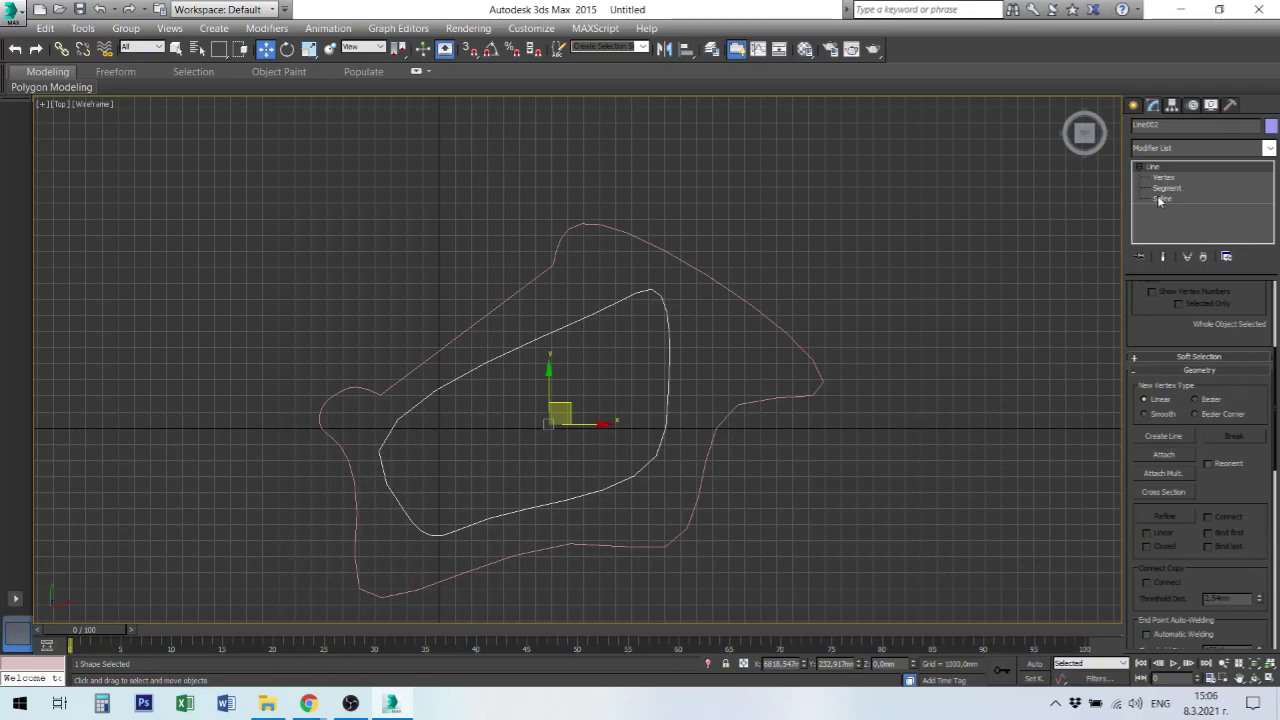
left_click(1163, 454)
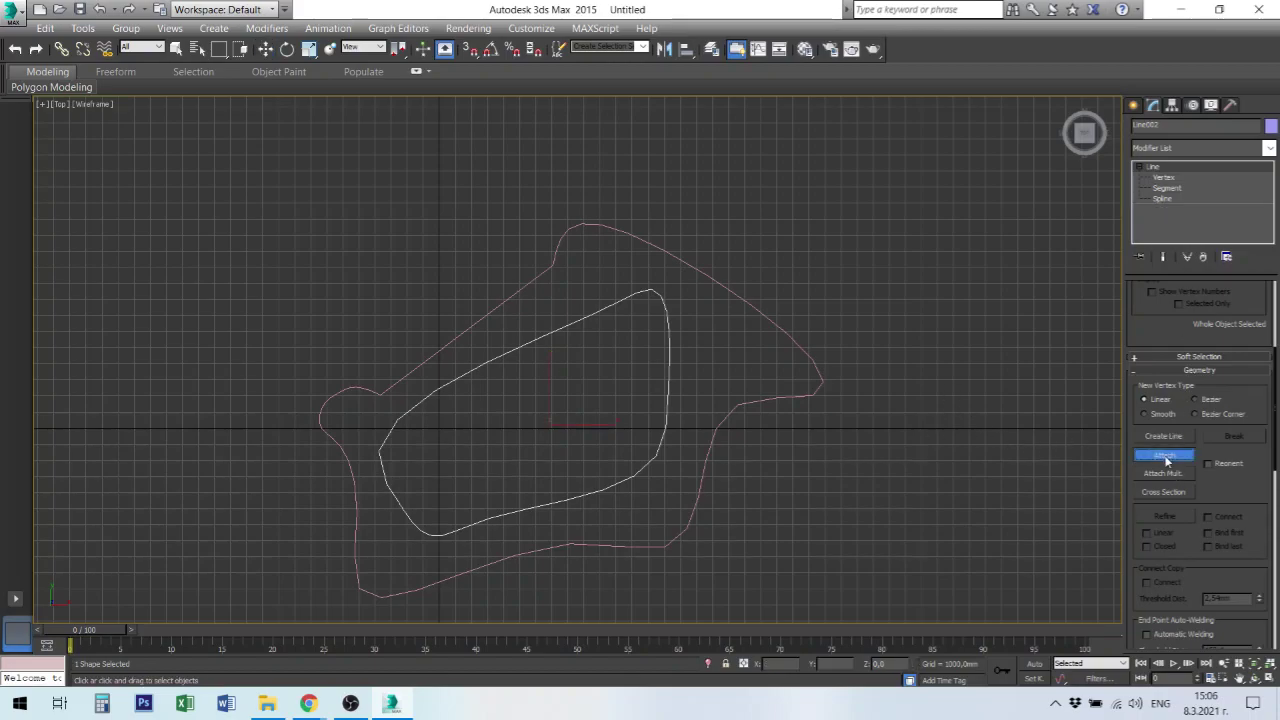
left_click(762, 310)
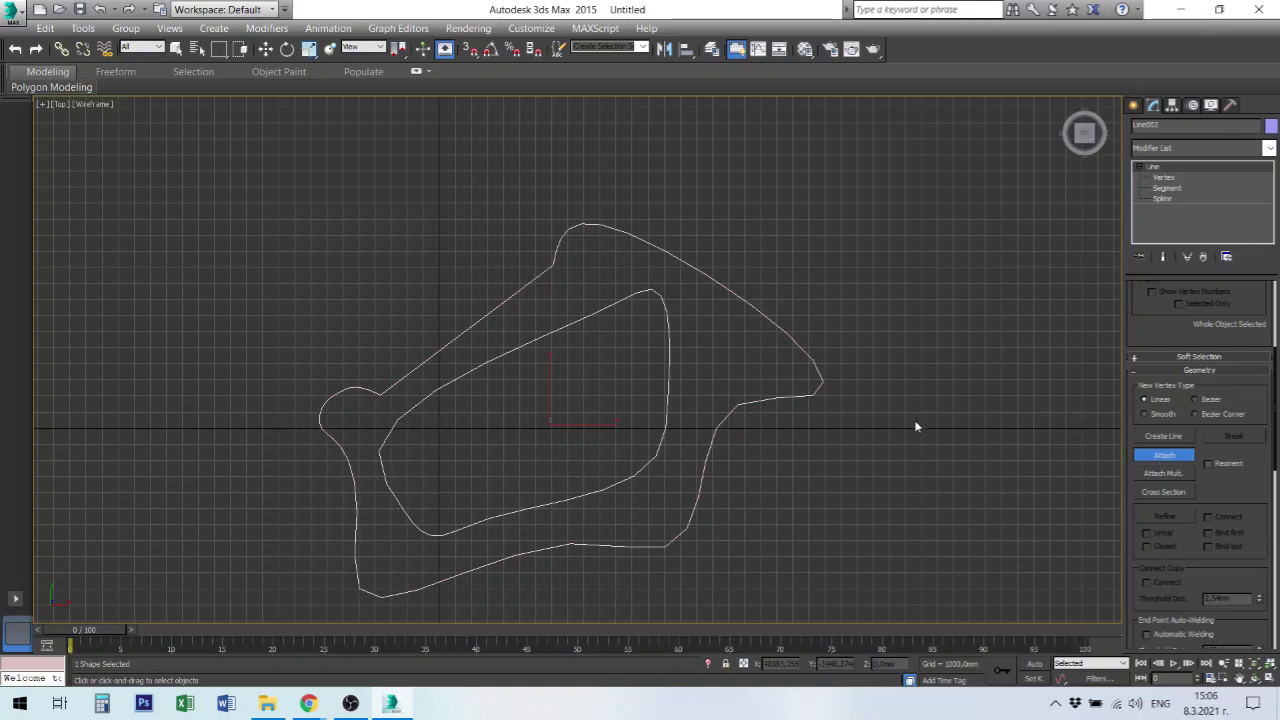
right_click(880, 330)
left_click(879, 328)
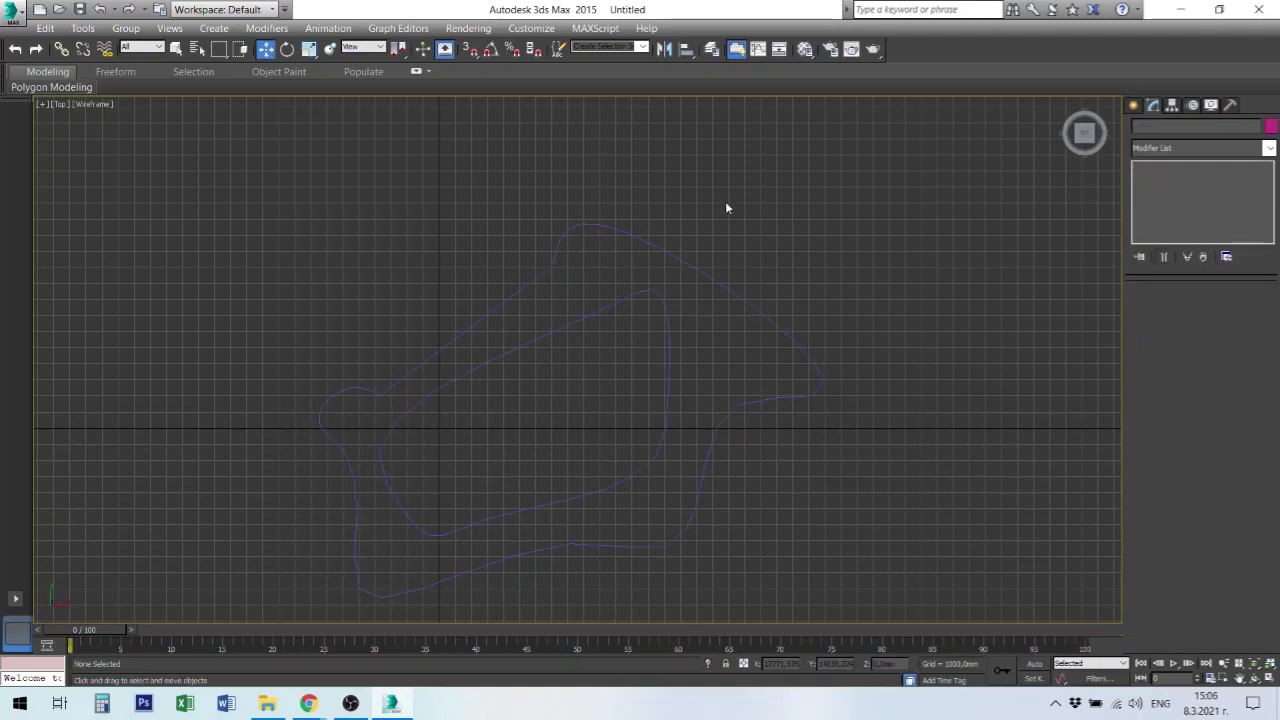
Examine the combined shape at Vertex and Segment level, selecting the inner outline's segments and the outer outline's right-hand segment.
left_click(772, 320)
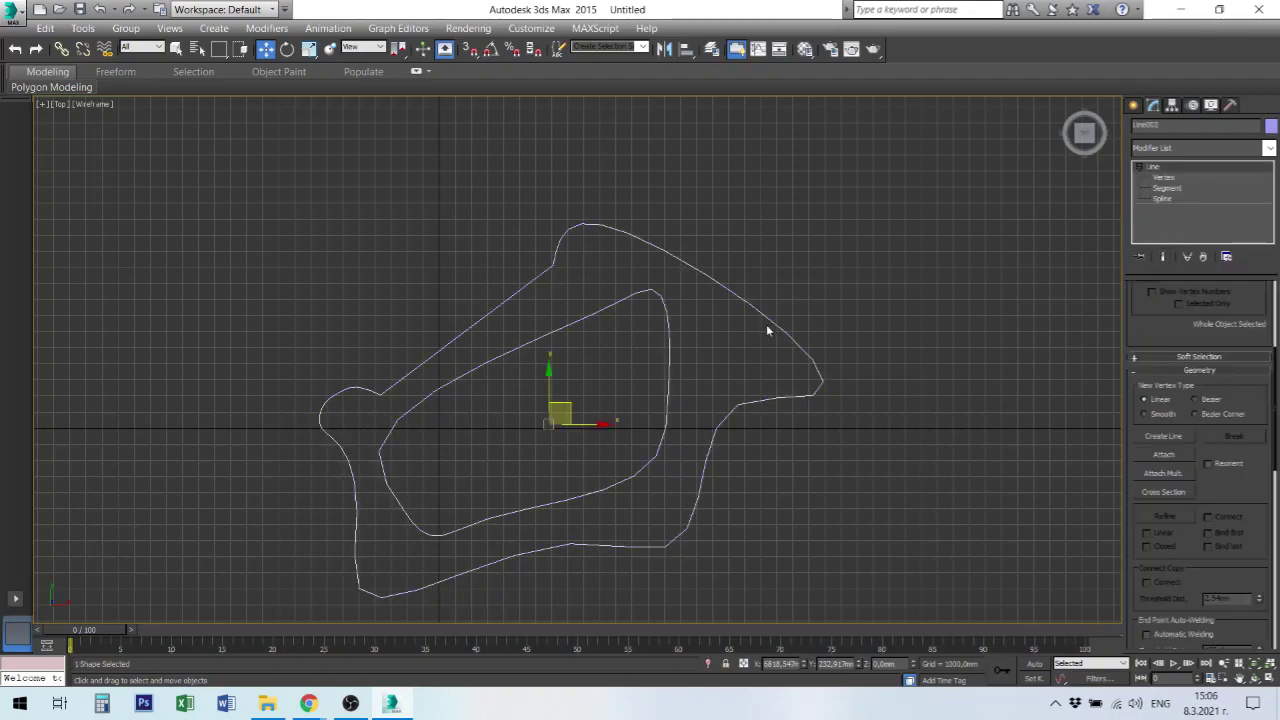
left_click(748, 297)
left_click(1178, 177)
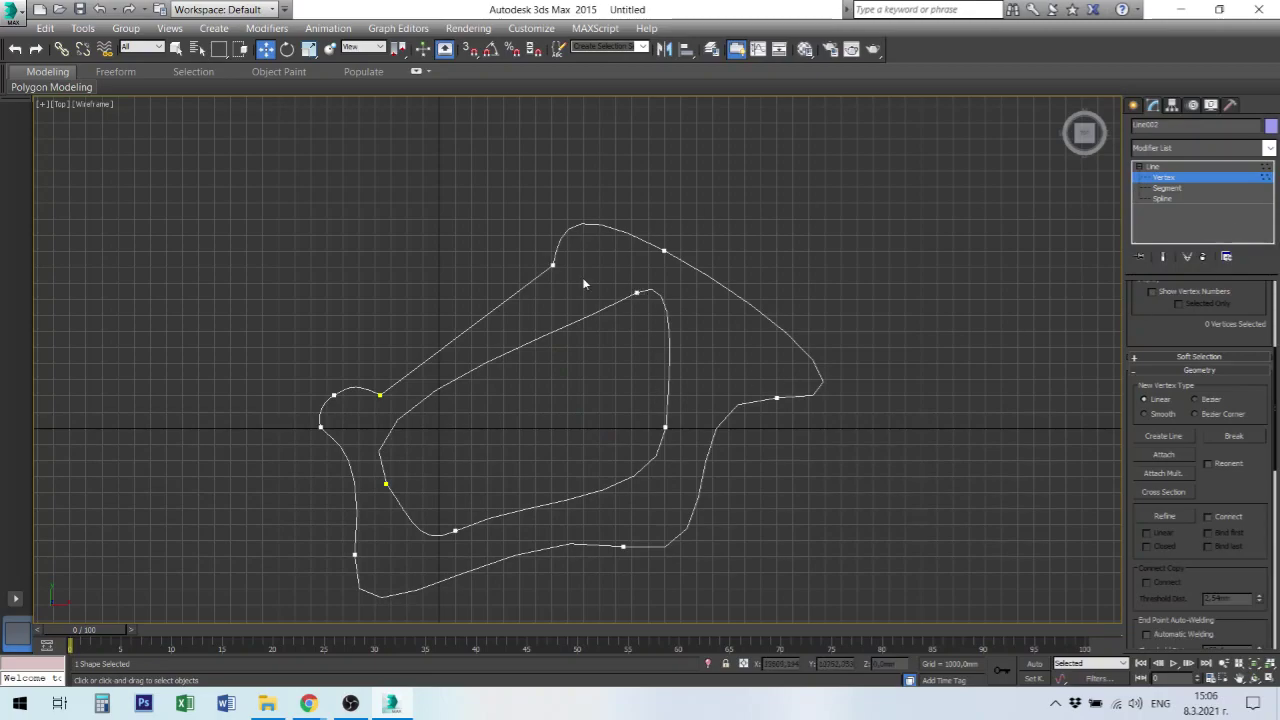
left_click(1166, 188)
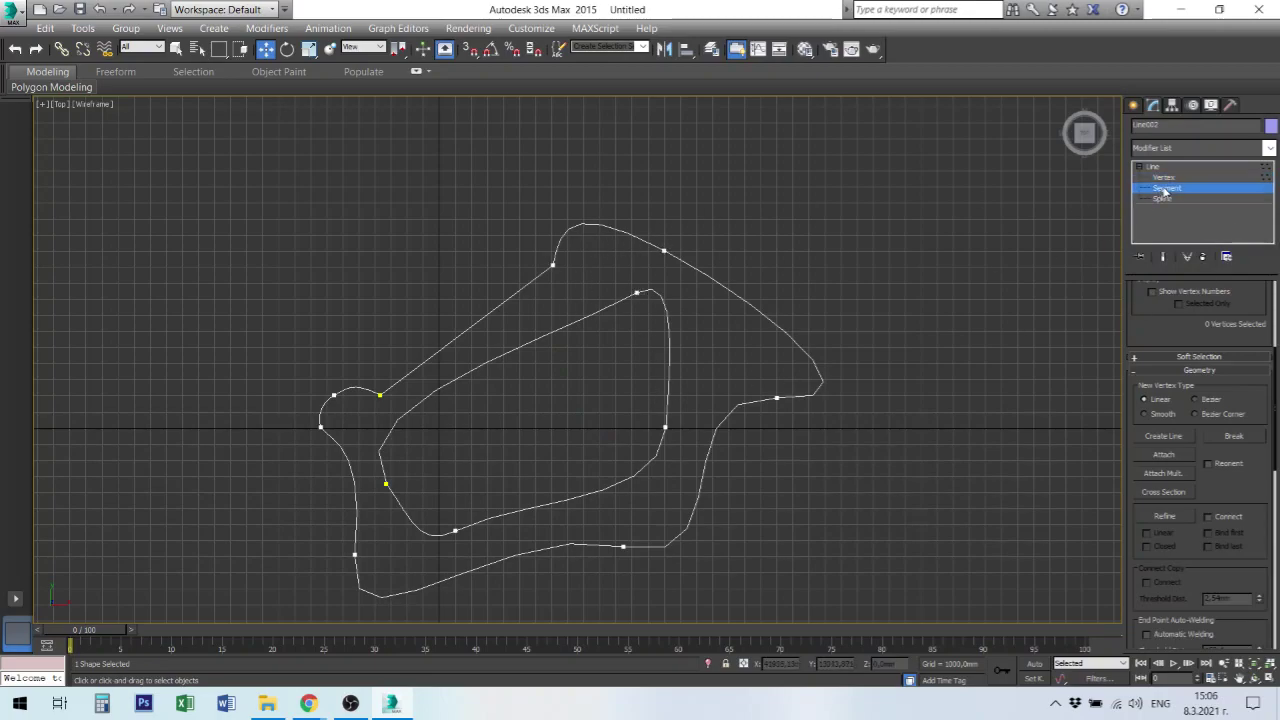
double_click(668, 335)
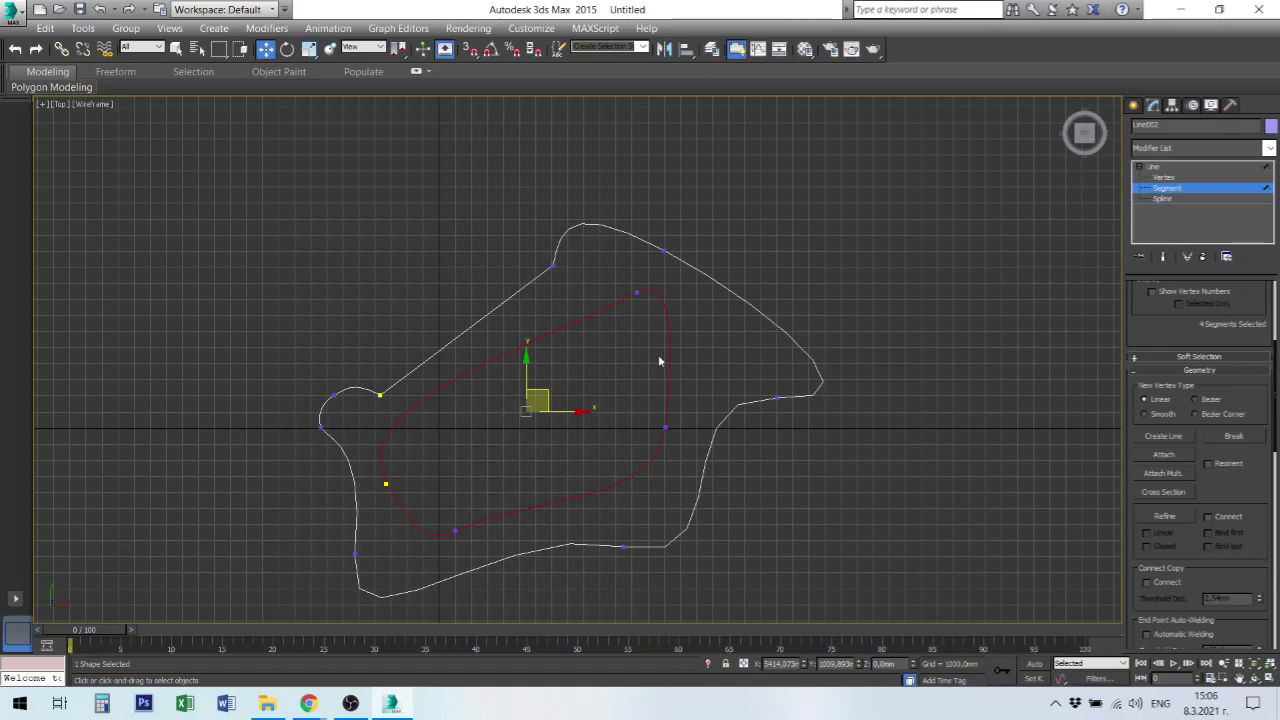
left_click(794, 342)
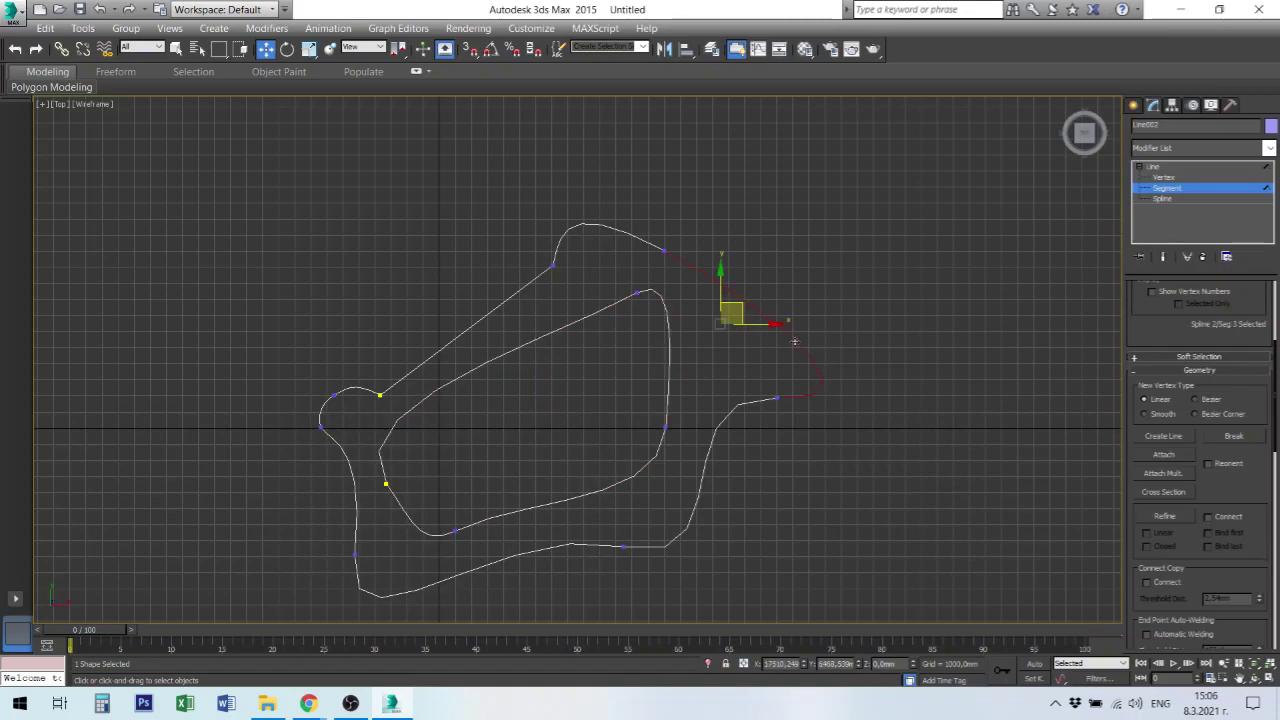
At Spline level, move the outer outline and the inner outline each slightly up and to the left, and clear the selection.
left_click(626, 235)
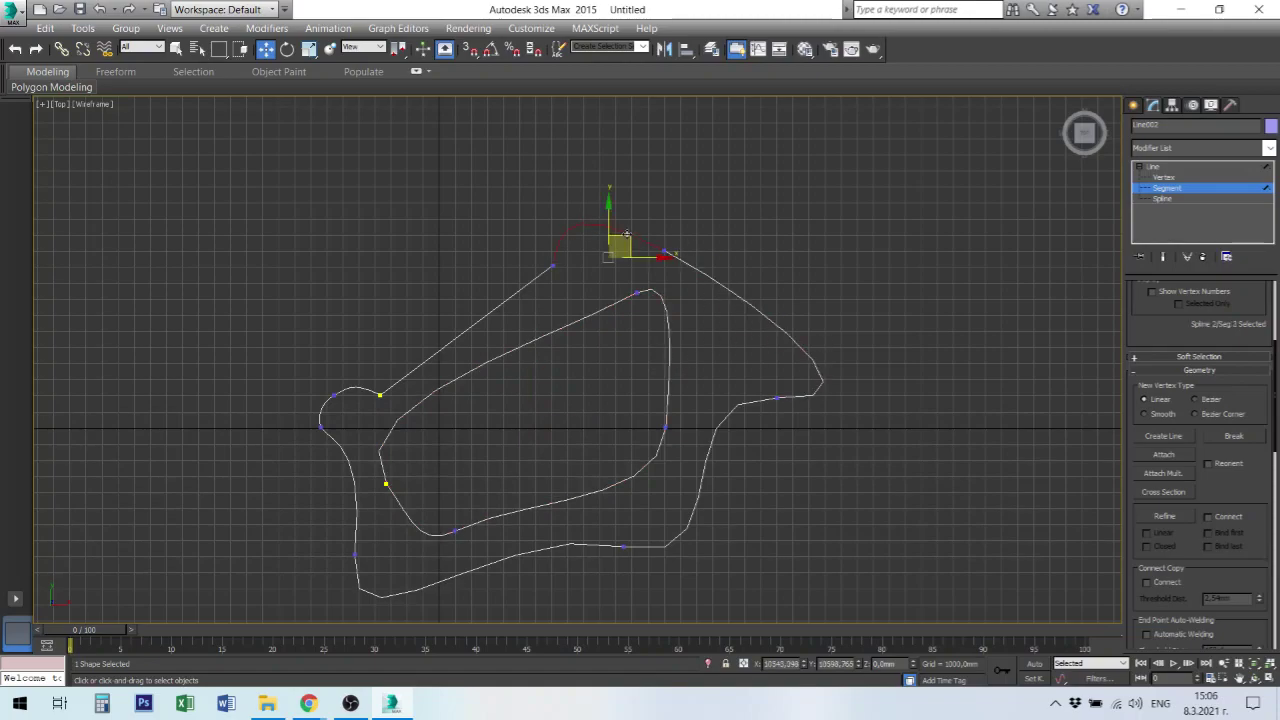
left_click(1168, 198)
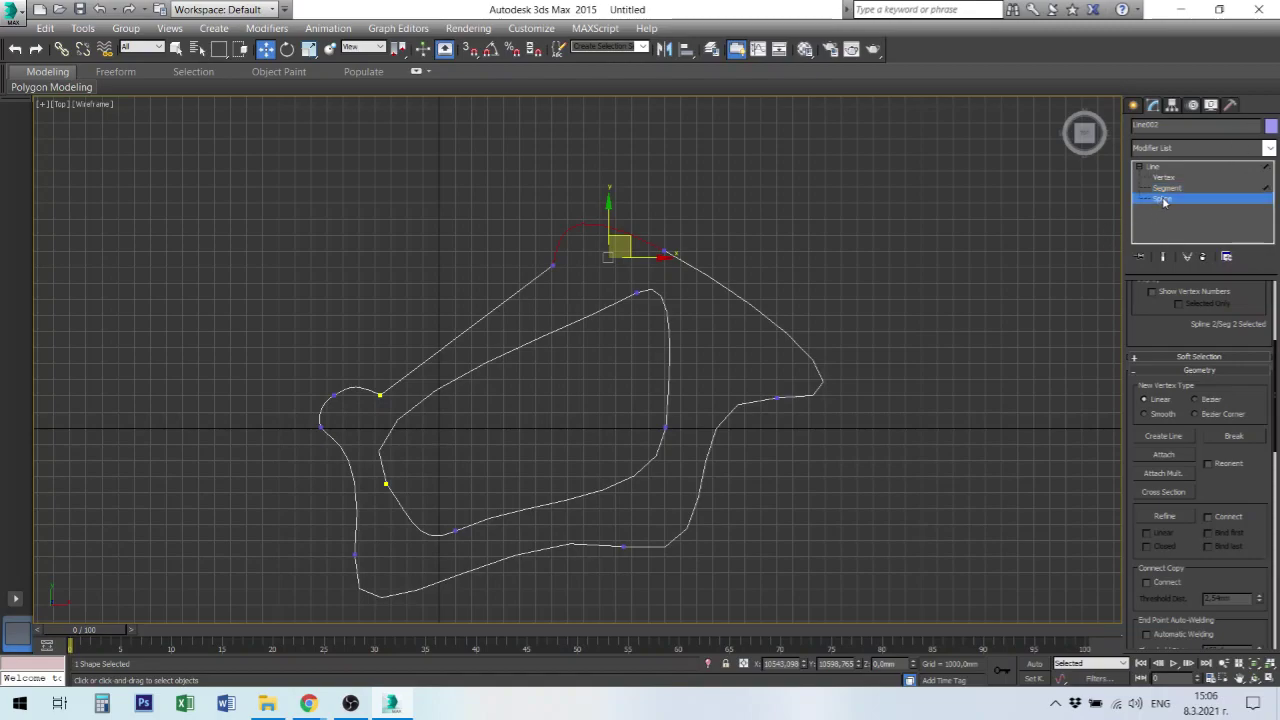
left_click(668, 350)
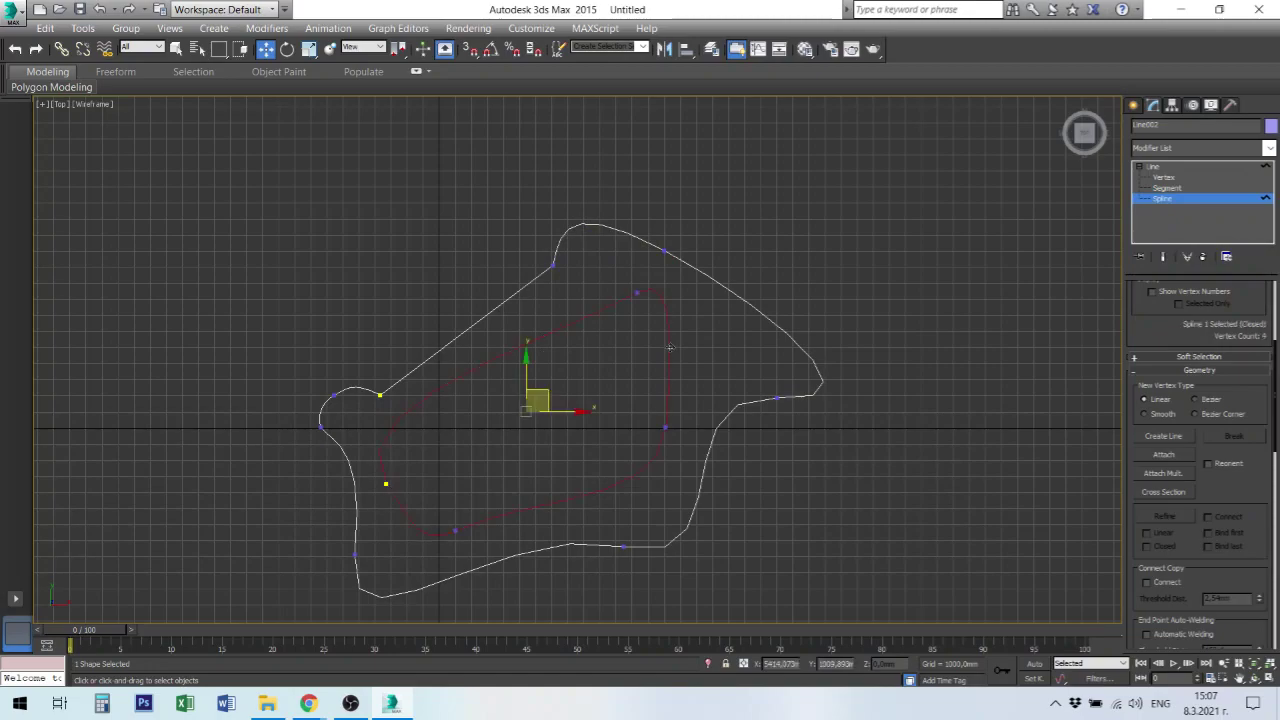
left_click(778, 325)
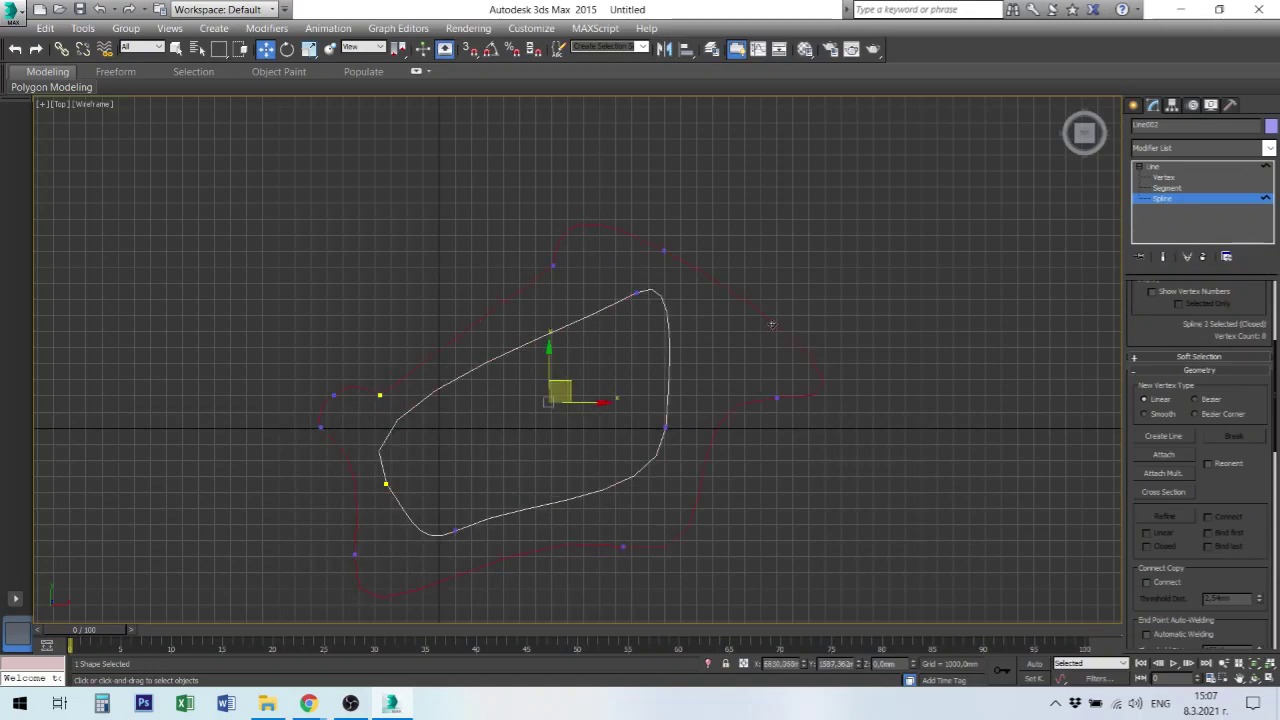
left_click_drag(566, 383, 555, 379)
left_click(665, 370)
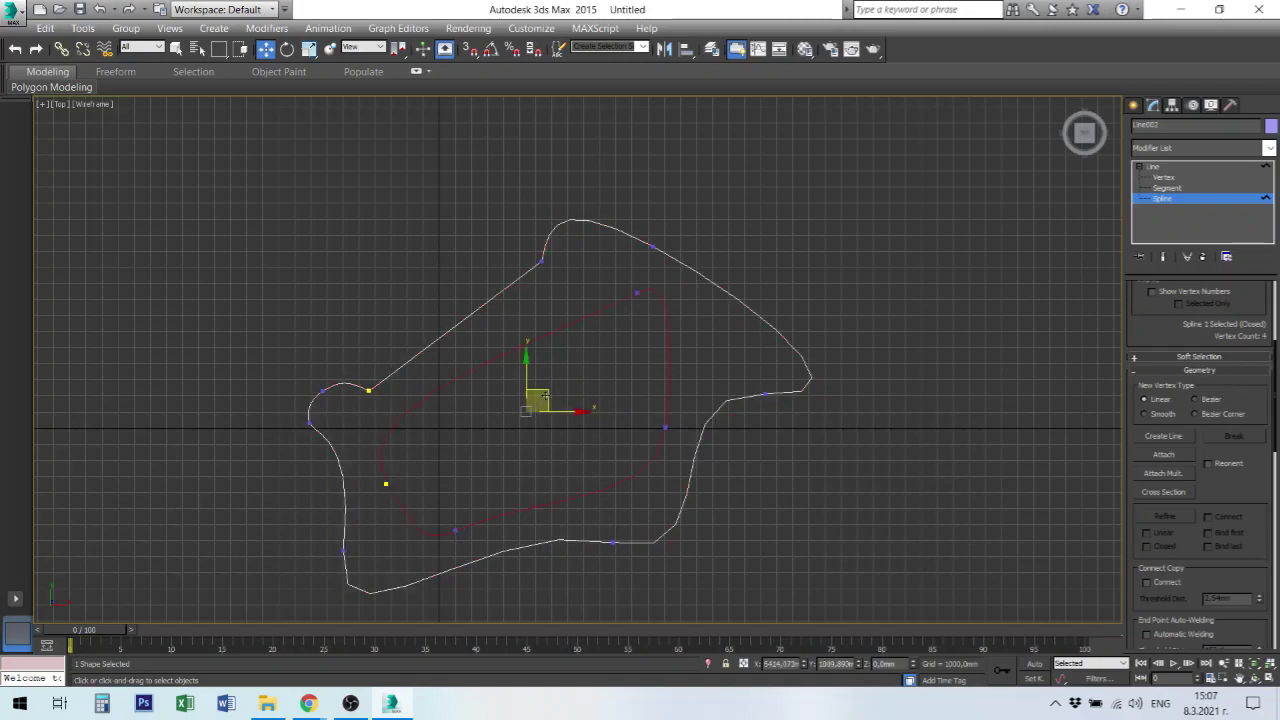
left_click_drag(543, 396, 539, 382)
left_click(899, 312)
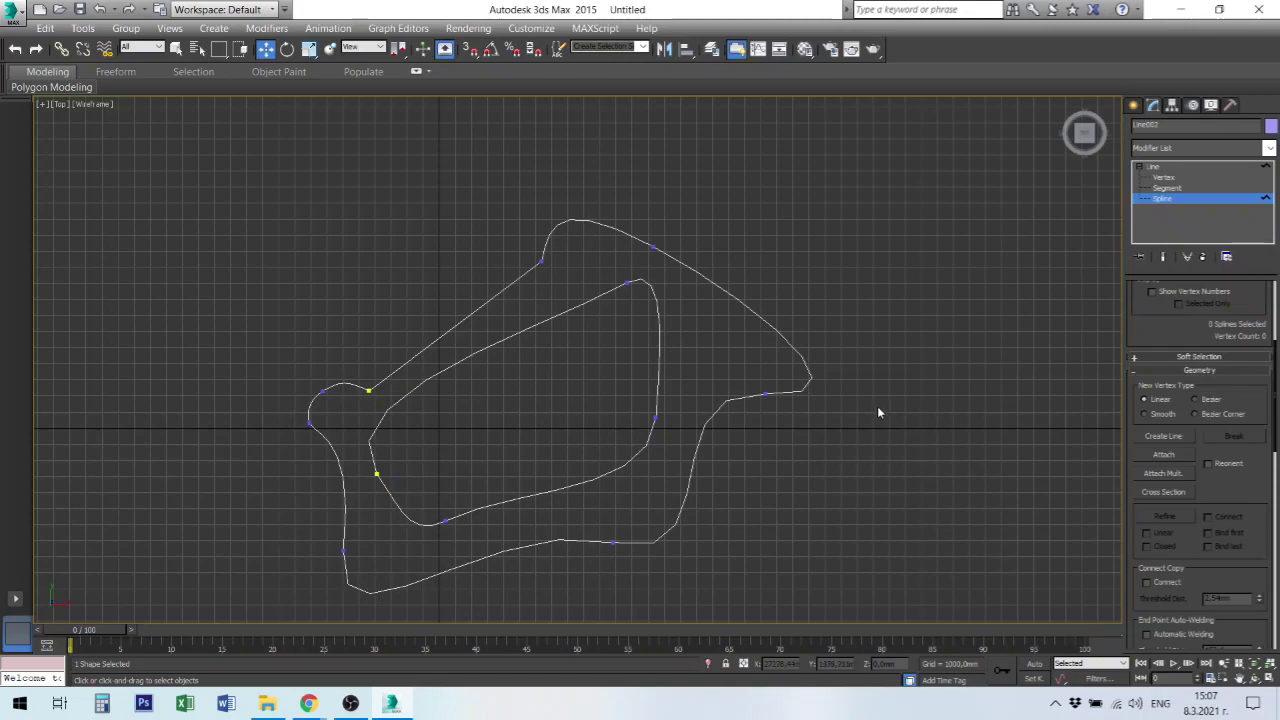
Draw a rectangle about 19180 mm long and 41266 mm wide in the empty area to the right of the combined shape.
scroll(846, 412, "down", 5)
middle_click_drag(849, 414, 483, 426)
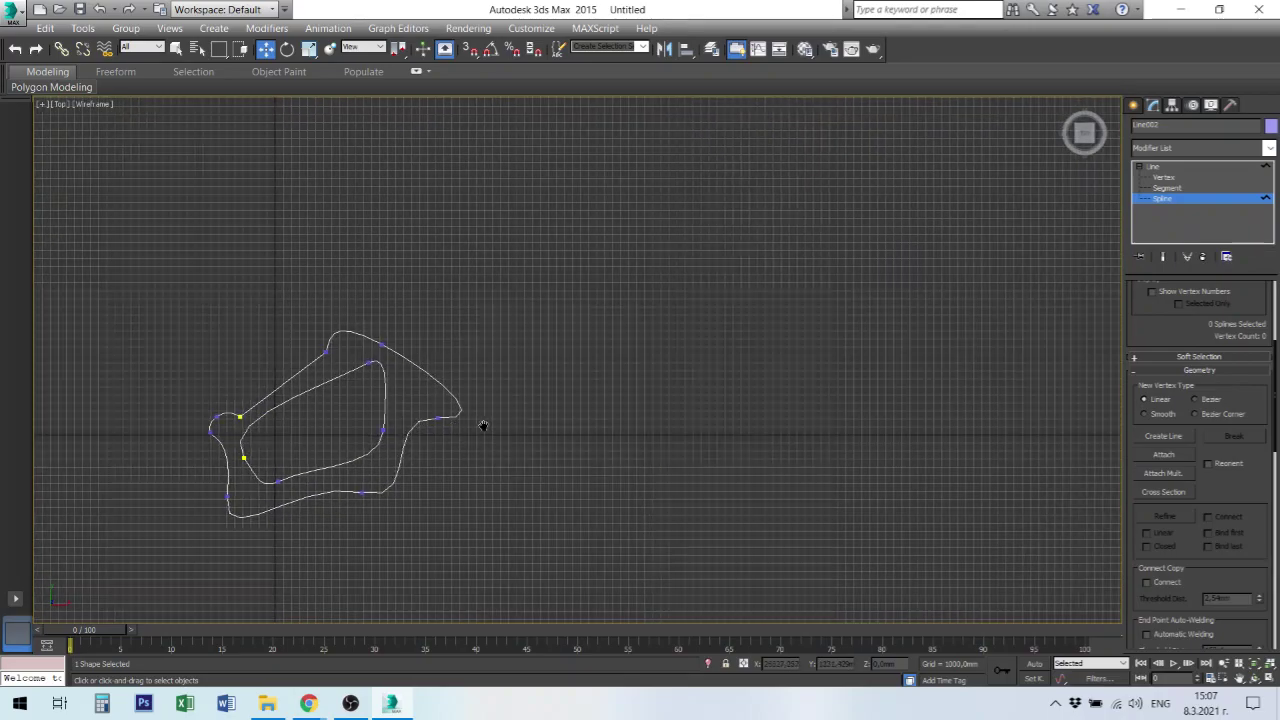
left_click(1134, 105)
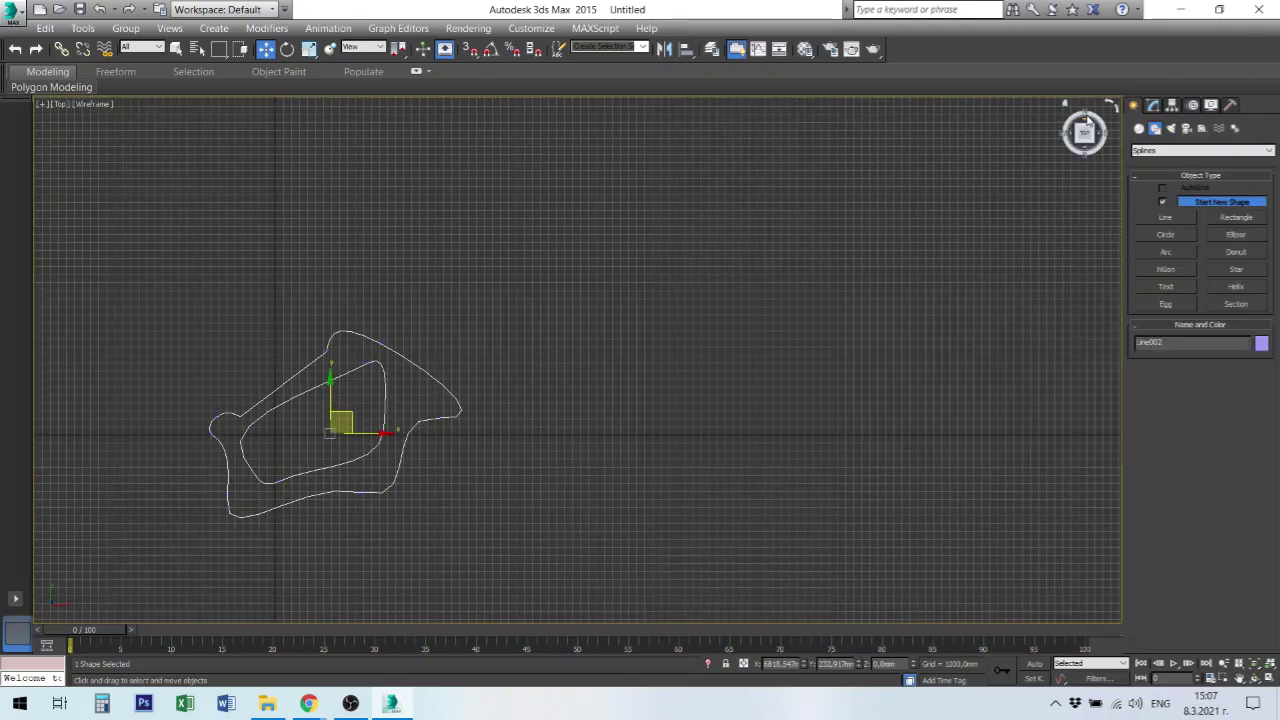
left_click(1237, 218)
left_click_drag(563, 341, 894, 494)
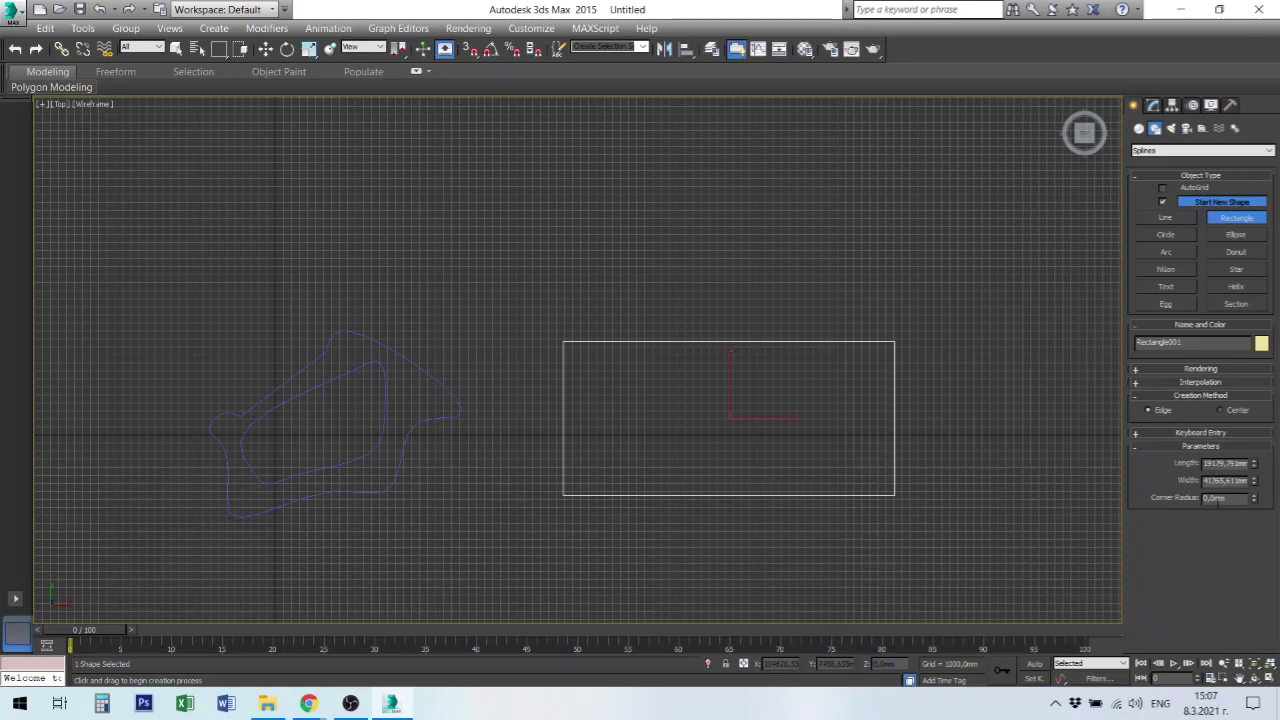
Try several corner radii on the rectangle, entering 15 and 0 and varying the value freely.
left_click(1222, 498)
type("15")
key("Return")
left_click(1222, 498)
type("0")
key("Return")
left_click_drag(1256, 498, 1100, 180)
Set the rectangle's corner radius to 1000 mm and open the rectangle for modification.
double_click(1215, 498)
type("00")
key("Return")
left_click(1153, 105)
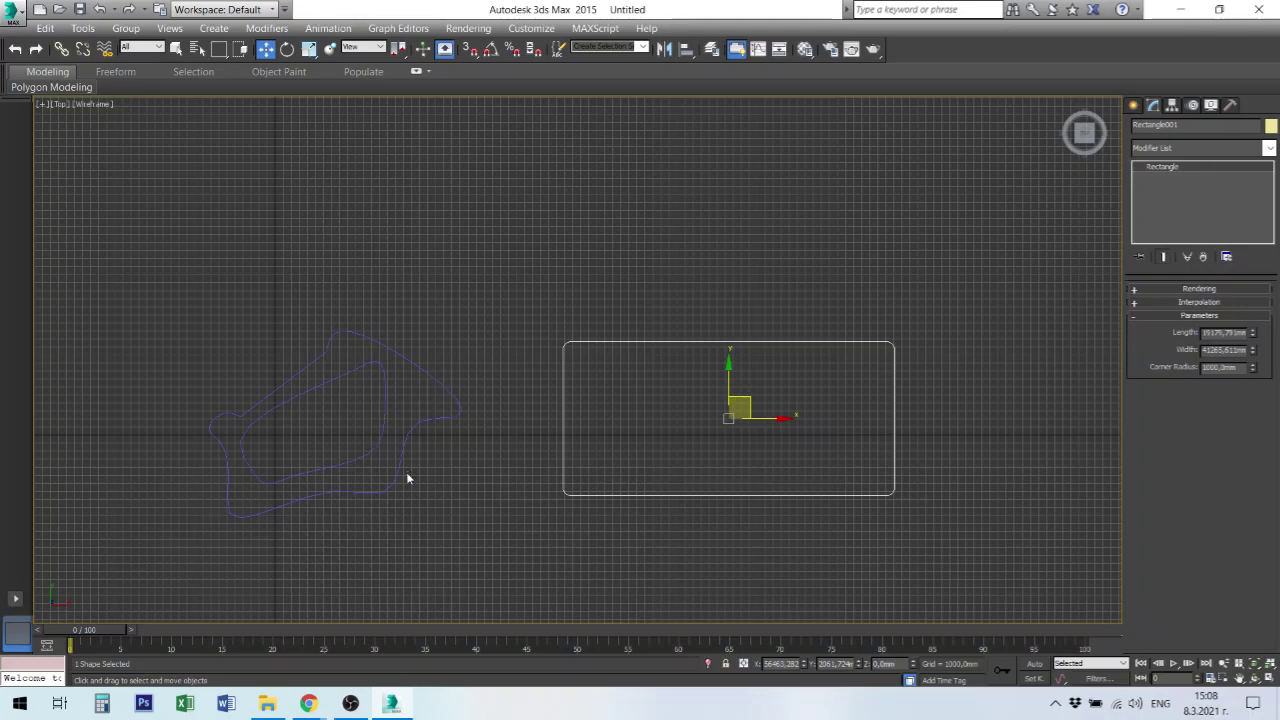
Draw a circle from its center above the rectangle, with a radius of about 7305 mm.
left_click(1134, 105)
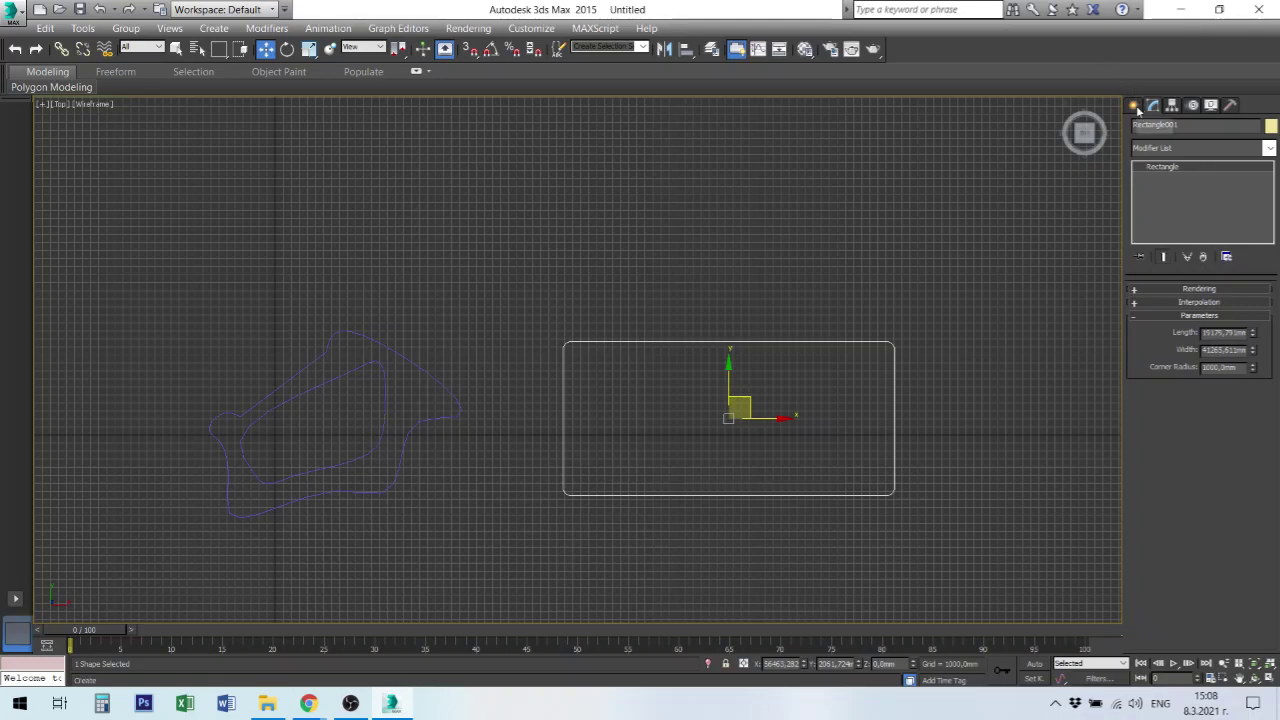
left_click(1167, 236)
left_click_drag(726, 220, 782, 248)
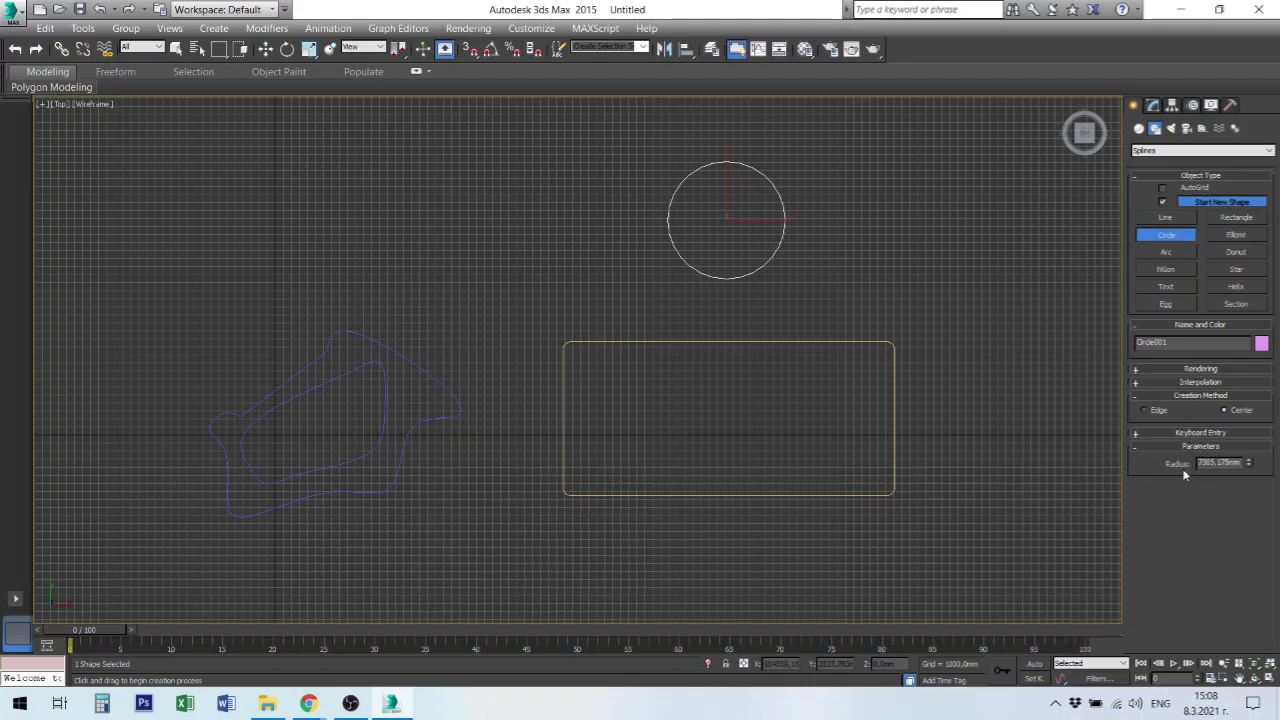
double_click(1214, 463)
Examine the circle's keyboard entry and rendering settings, and collapse the name and color settings.
left_click(1190, 434)
left_click(1191, 435)
left_click(1204, 370)
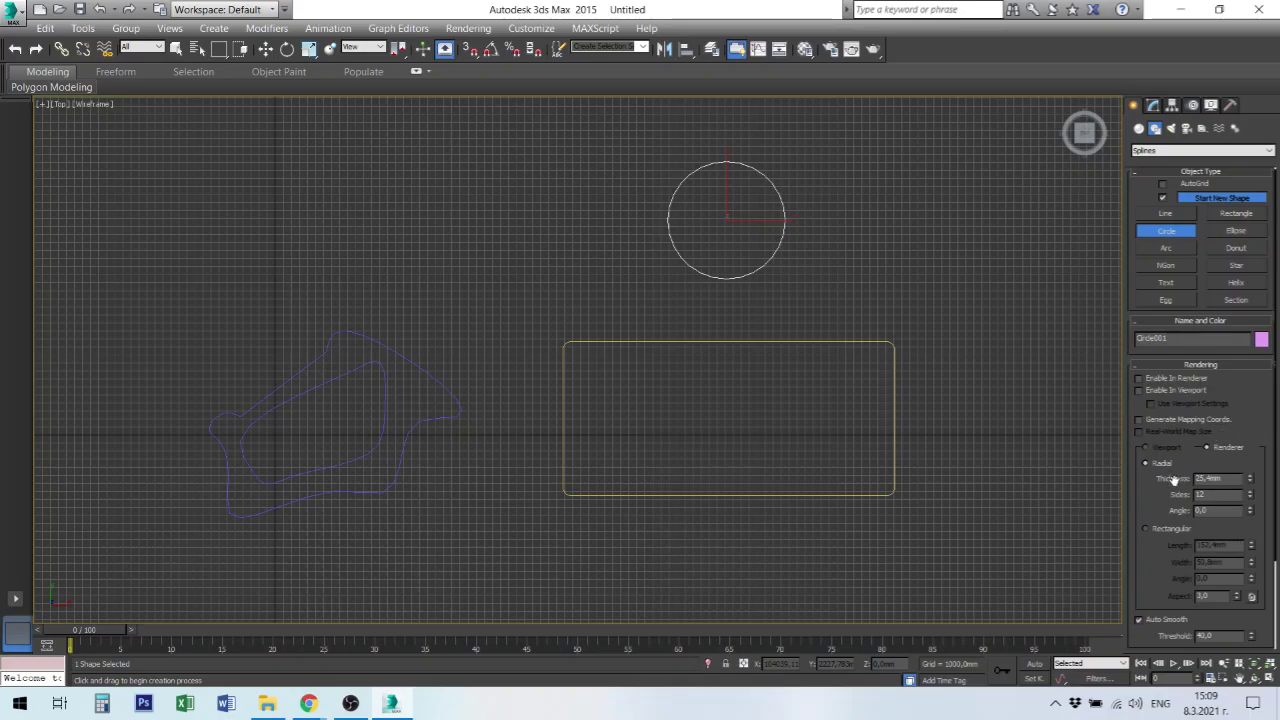
left_click(1180, 323)
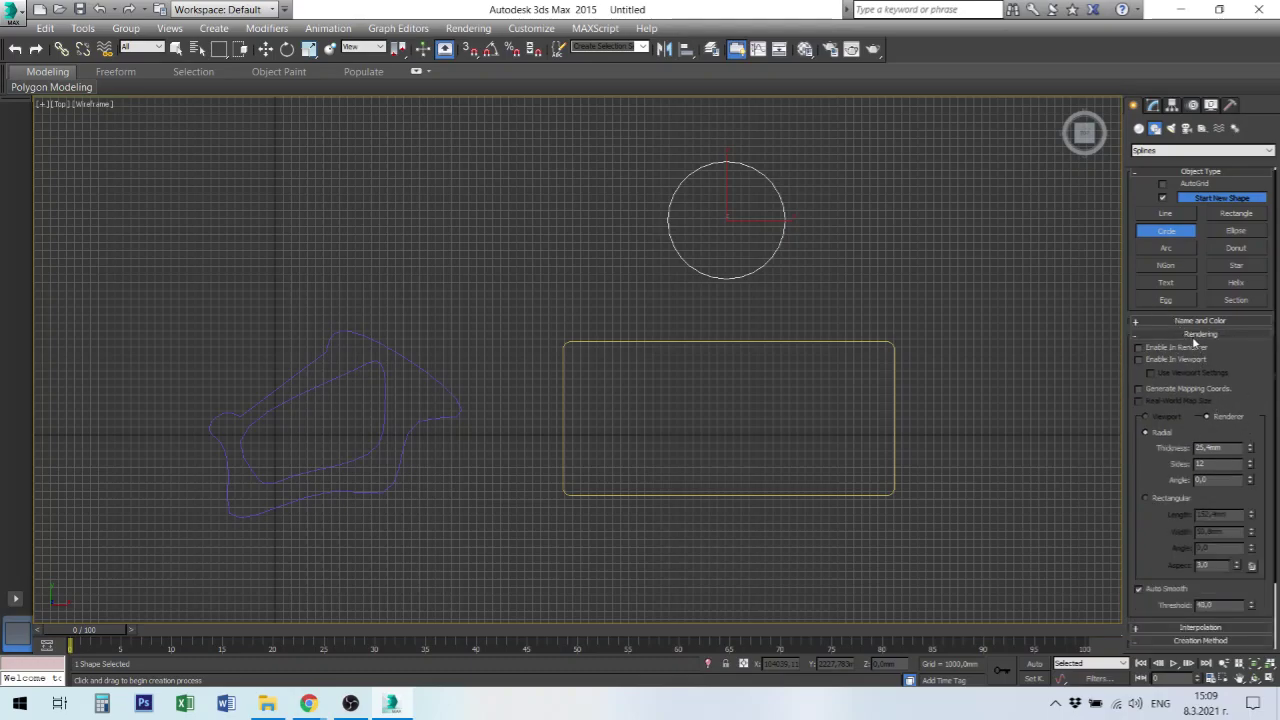
left_click(1193, 340)
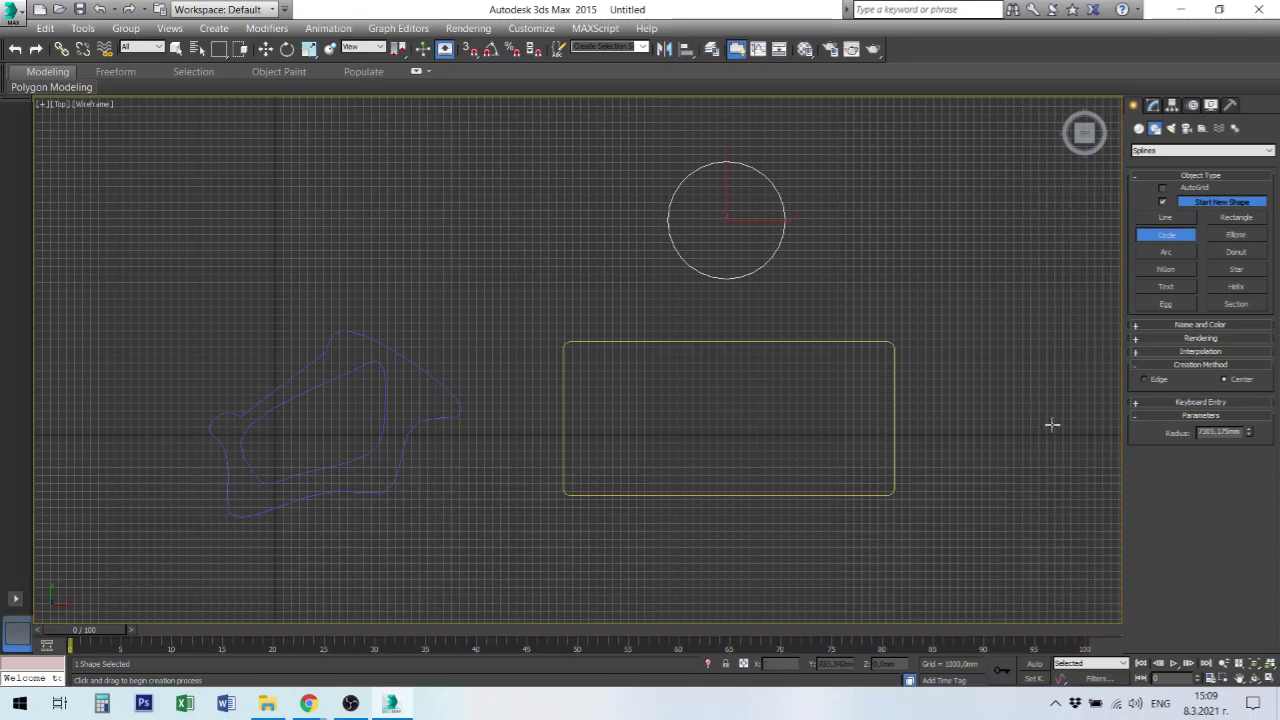
Draw a second circle using the Edge creation method over the rectangle's right half, with a radius of about 10614 mm.
left_click(1146, 380)
left_click_drag(747, 342, 852, 477)
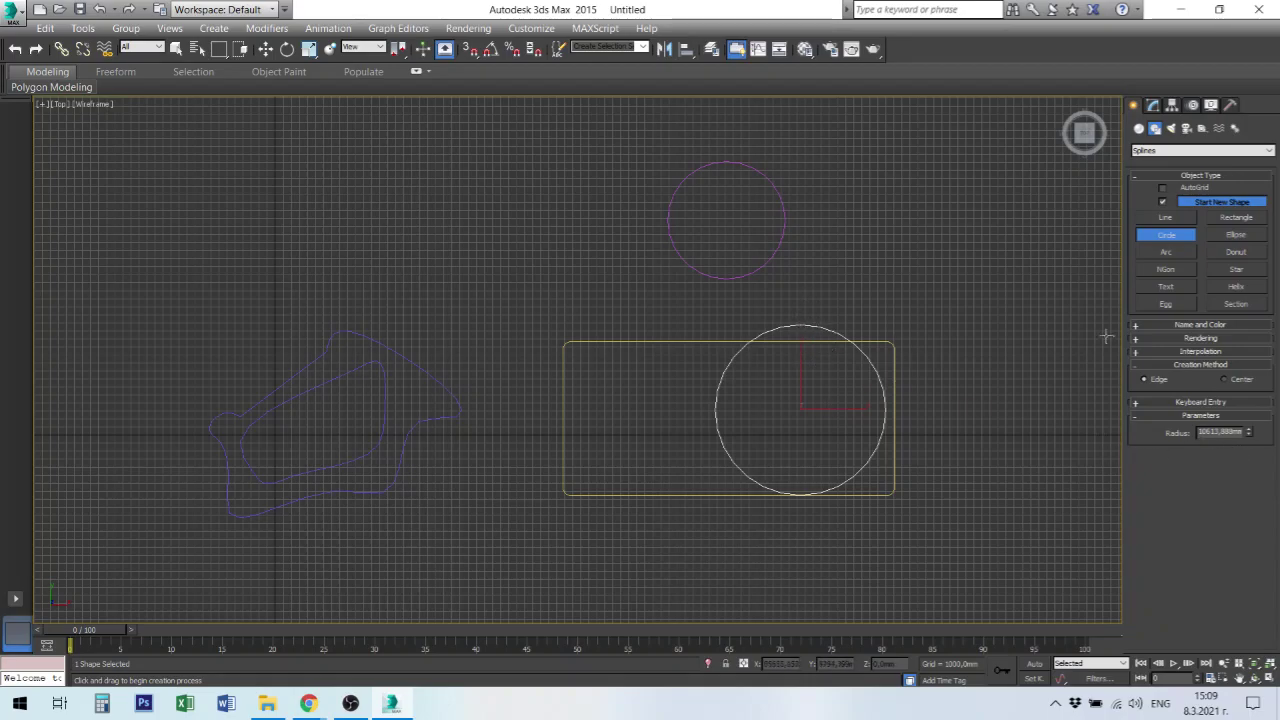
Draw two flat, wide ellipses one below the other between the combined shape and the upper circle.
left_click(1238, 236)
left_click_drag(324, 222, 568, 221)
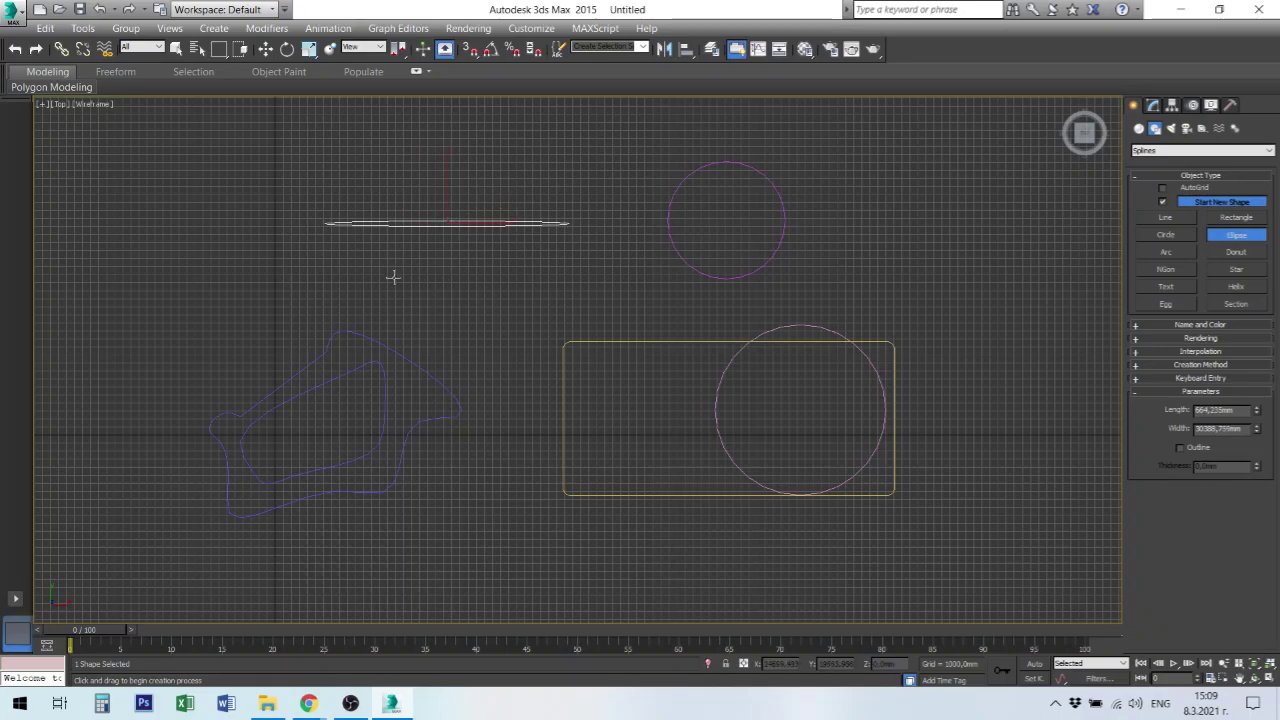
left_click_drag(402, 279, 599, 291)
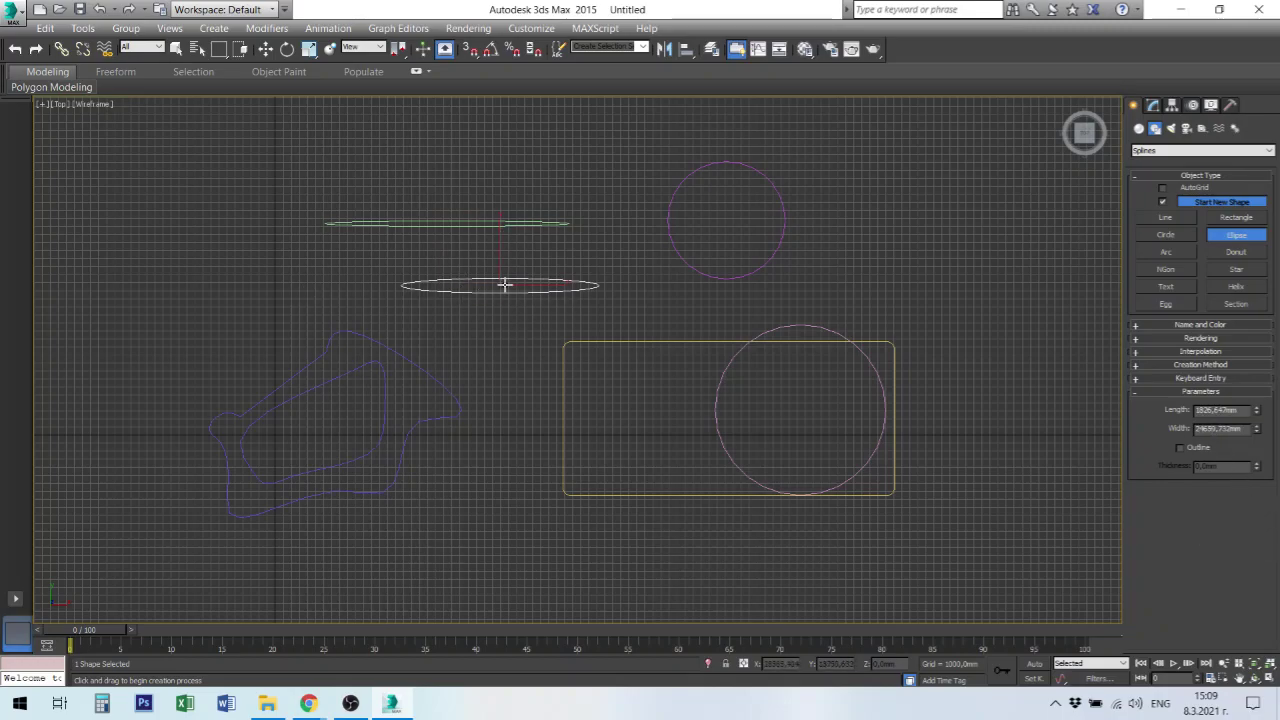
Set the lower ellipse's width to 40000 mm, and enlarge the ellipse to about 51600 mm wide and 9754 mm long.
double_click(1220, 428)
type("40000")
key("Return")
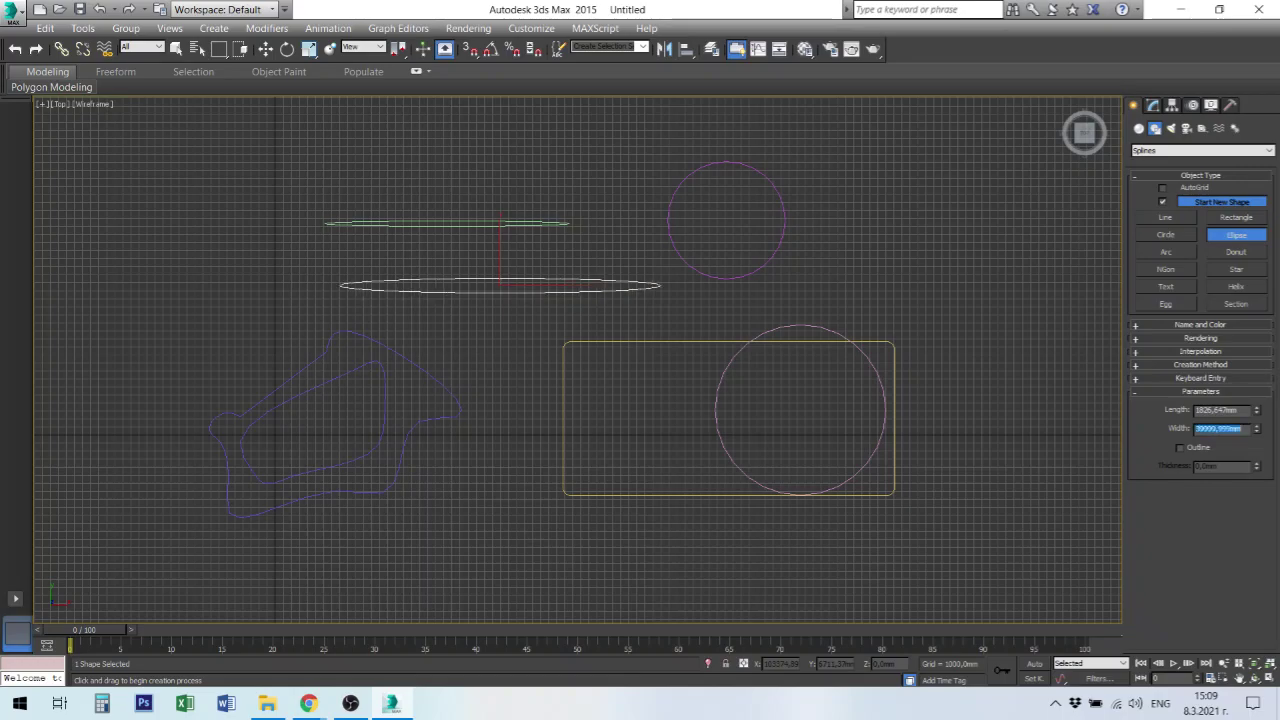
left_click_drag(1258, 432, 1194, 112)
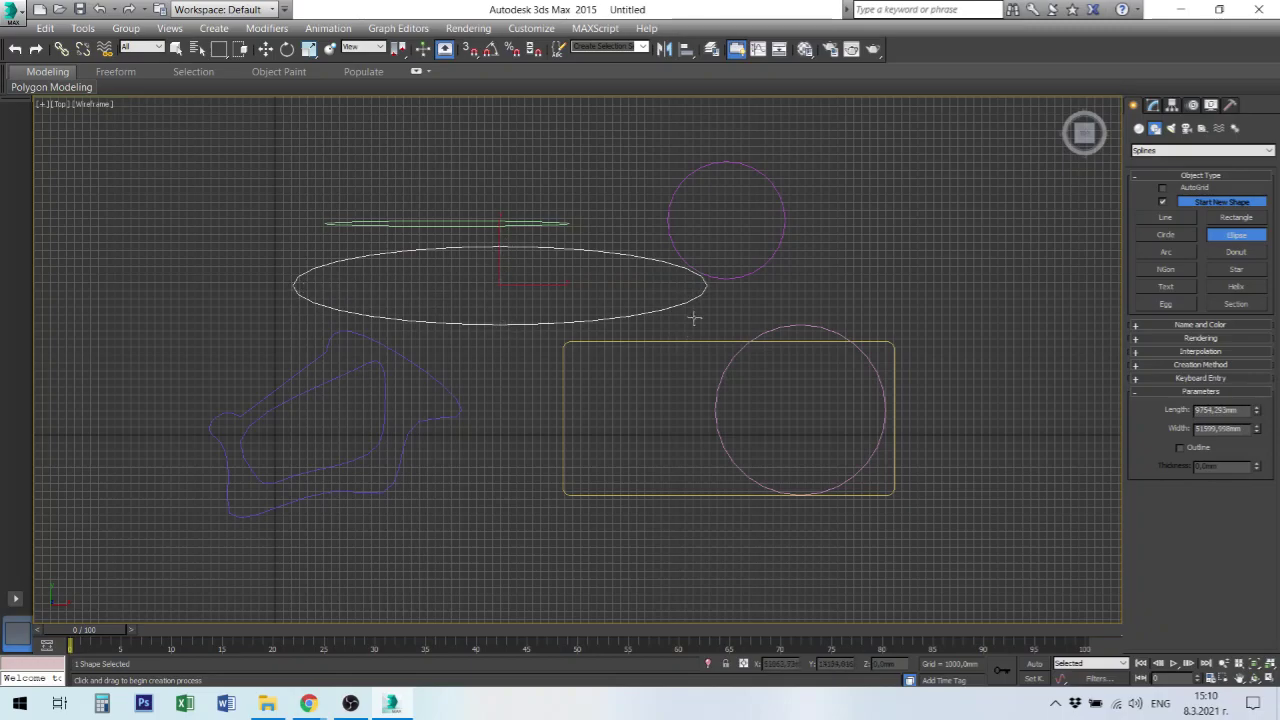
Rotate the large ellipse about 21 degrees counterclockwise, return to the Move tool and deselect the ellipse.
key("w")
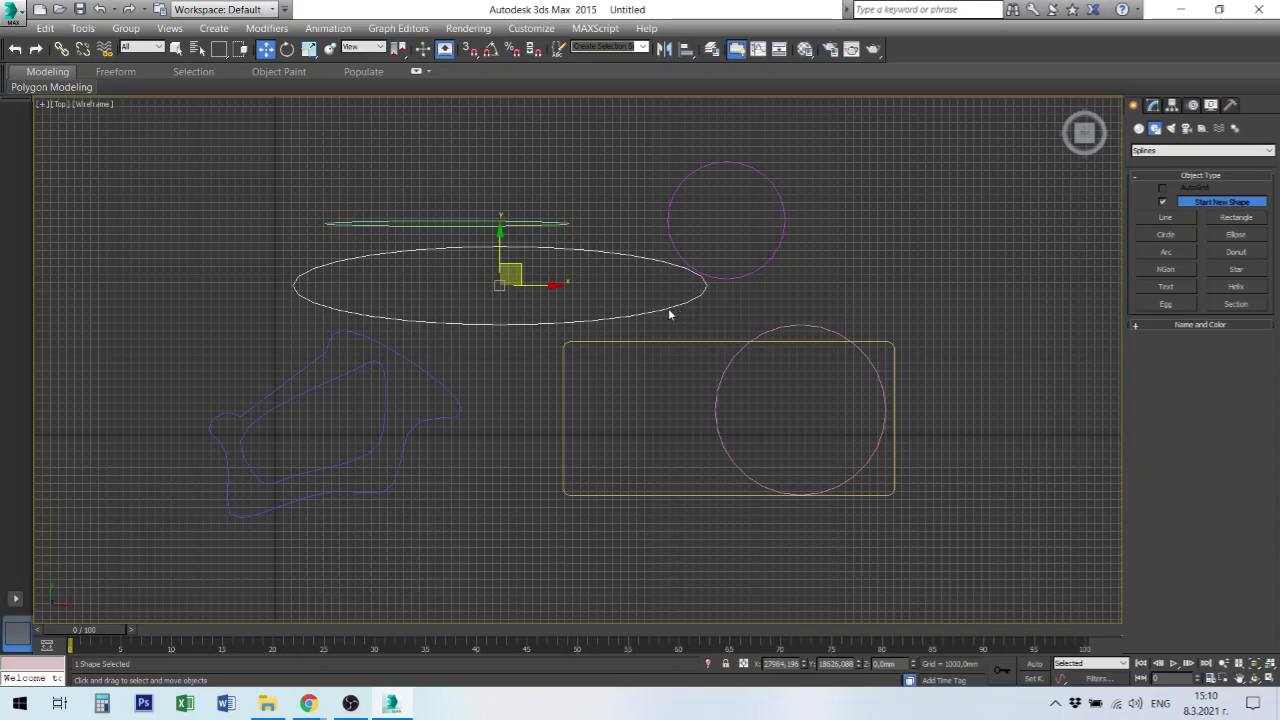
left_click(1152, 104)
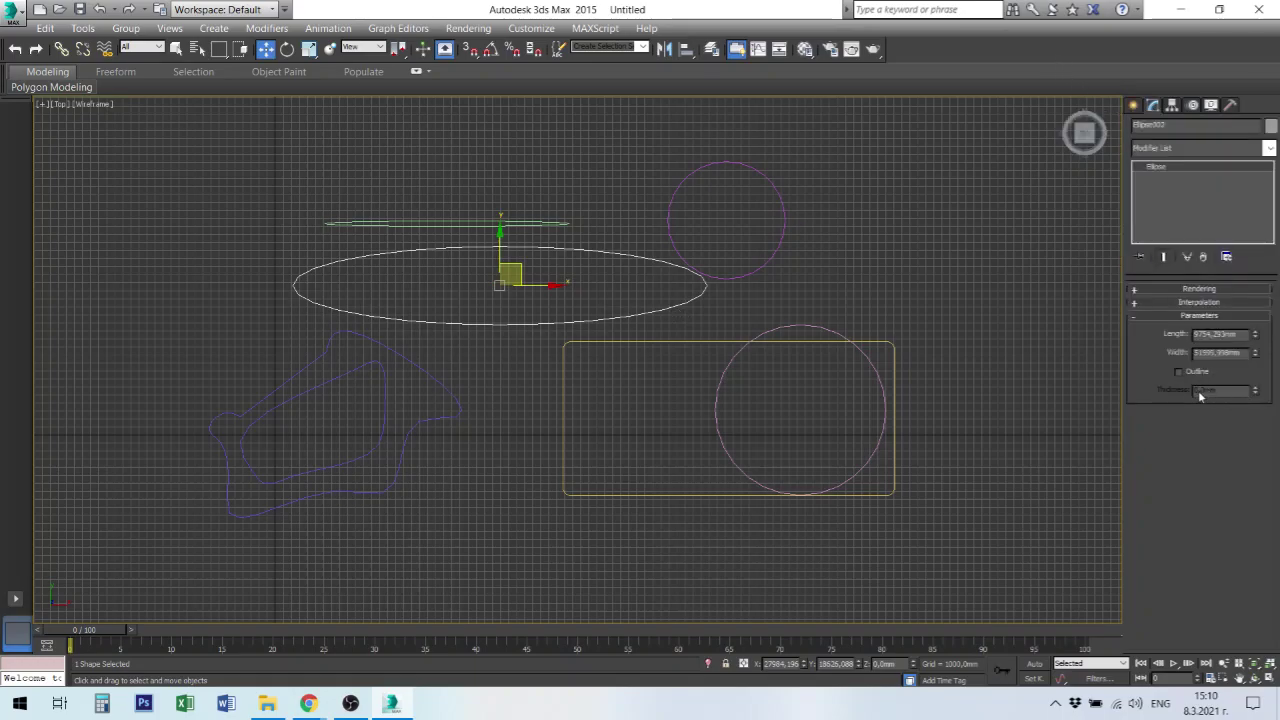
right_click(614, 312)
left_click(654, 343)
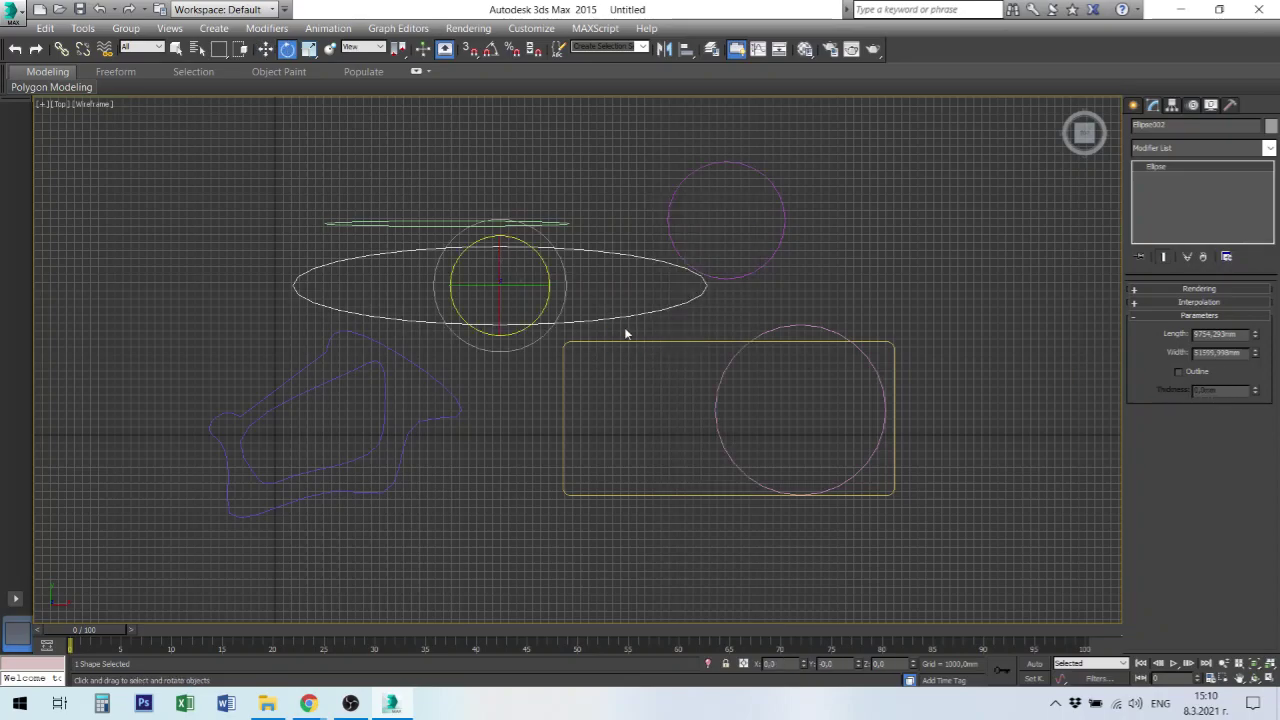
mouse_move(551, 281)
left_mouse_down()
mouse_move(545, 244)
mouse_move(554, 266)
left_mouse_up()
right_click(559, 278)
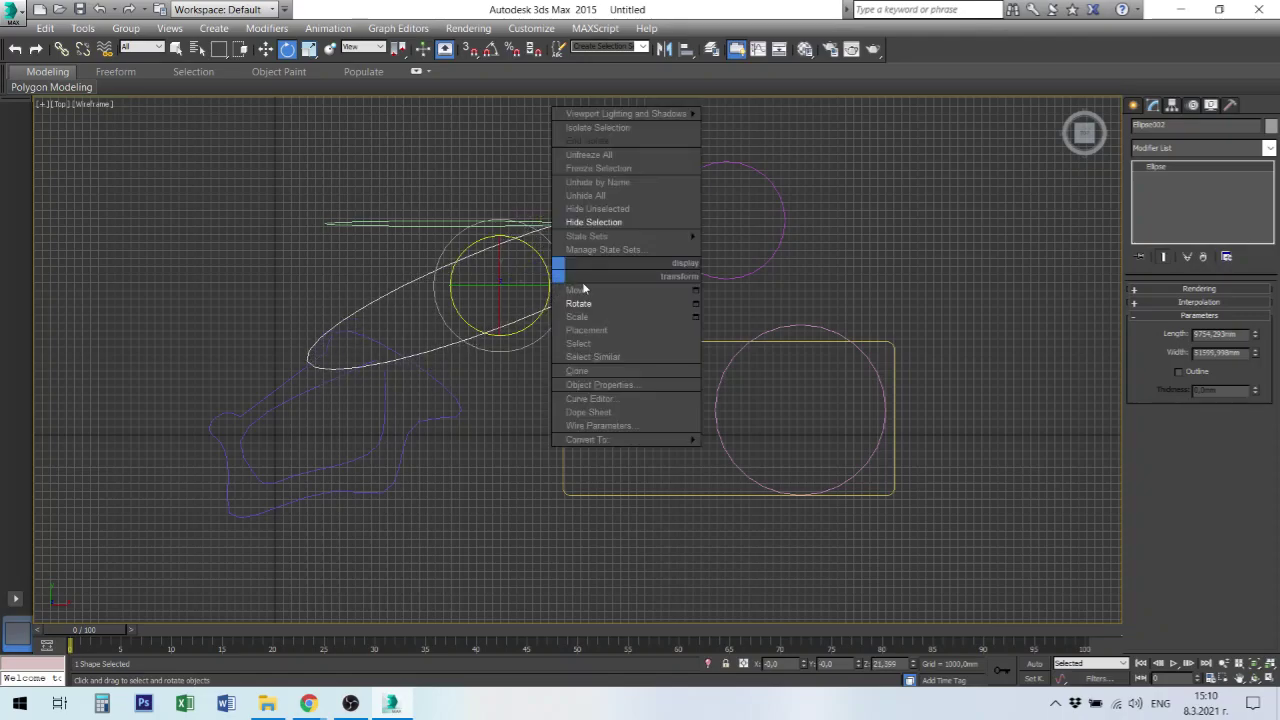
left_click(584, 289)
key("Delete")
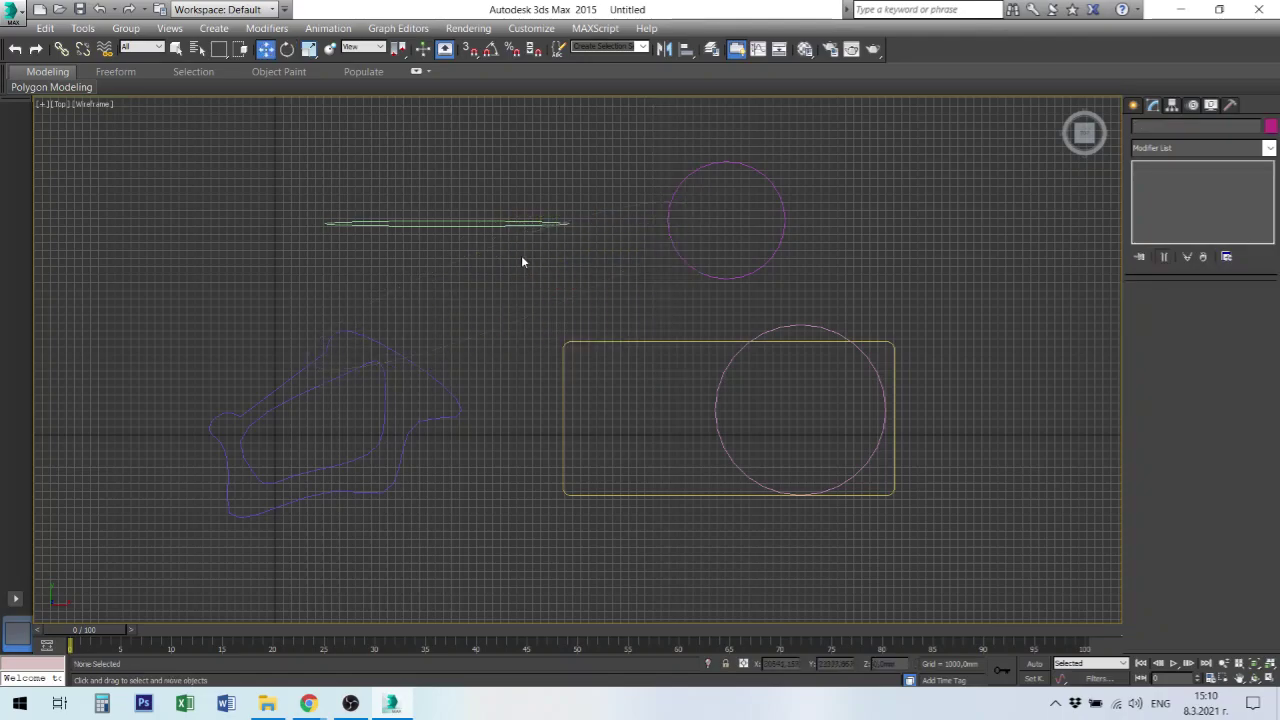
Delete the thin, flat ellipse and move the large rotated ellipse up and to the left, clear of the combined shape.
left_click(496, 223)
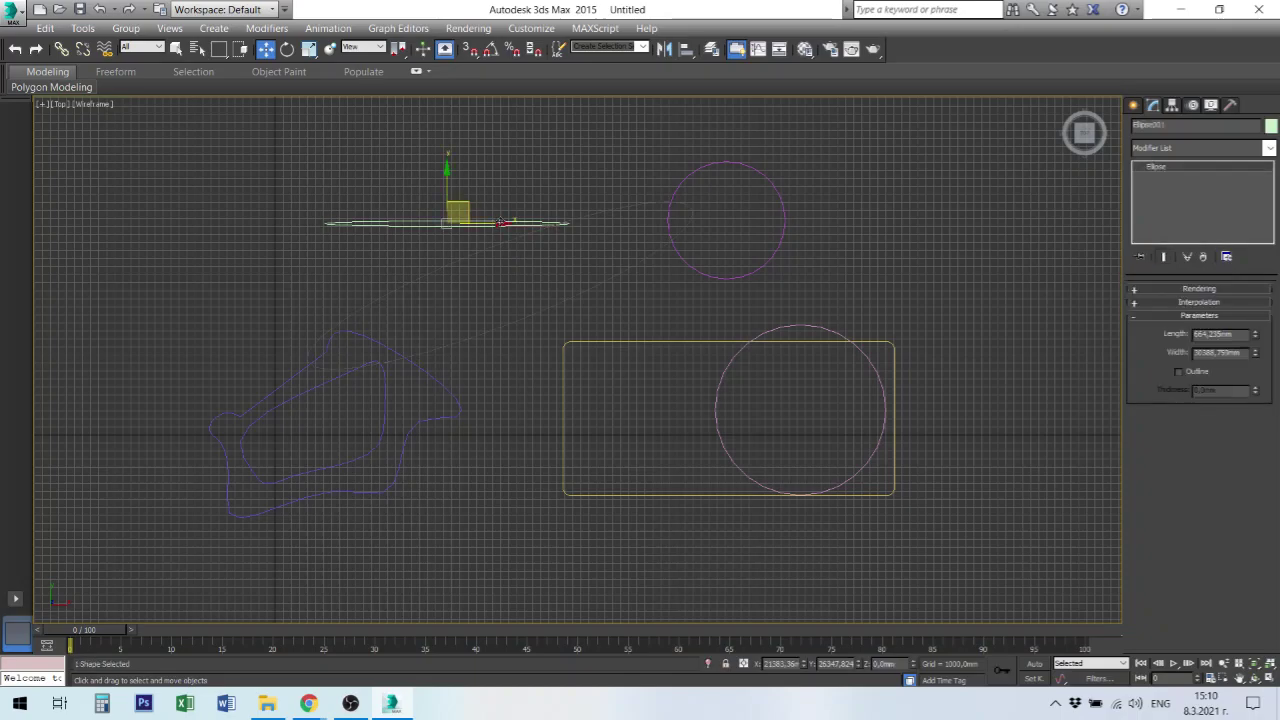
key("Delete")
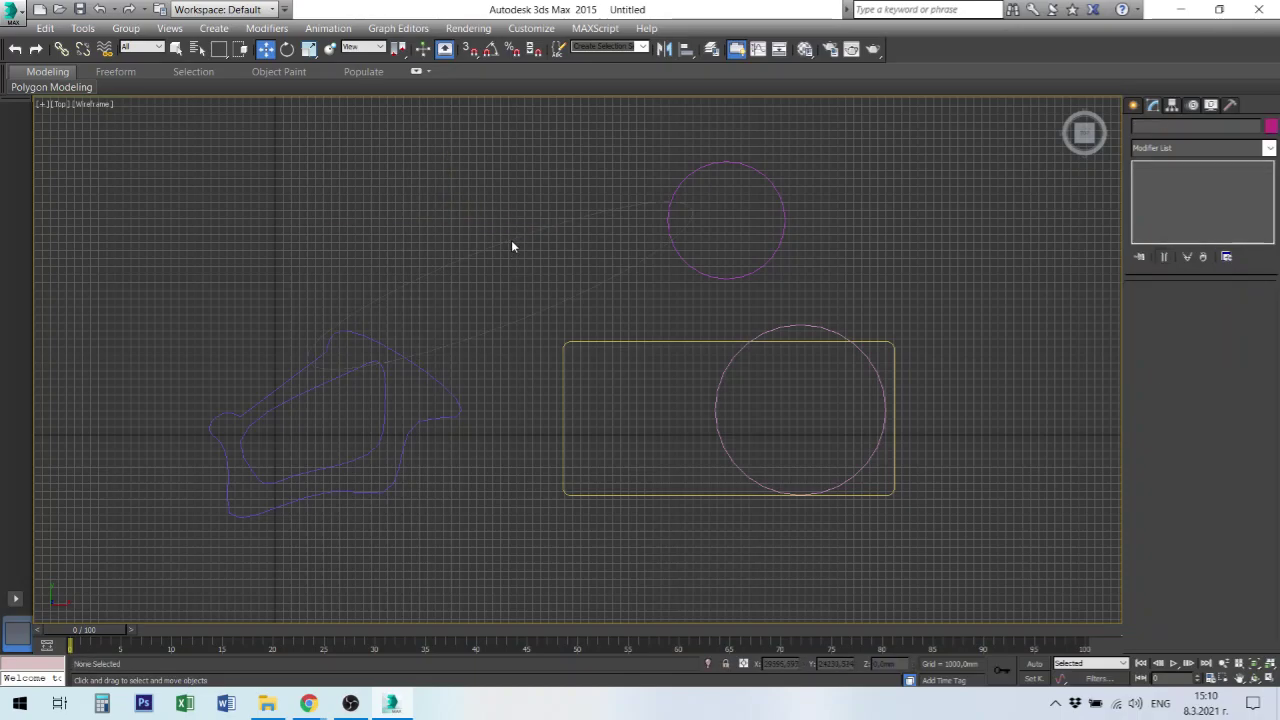
key("ctrl+z")
left_click_drag(515, 264, 443, 219)
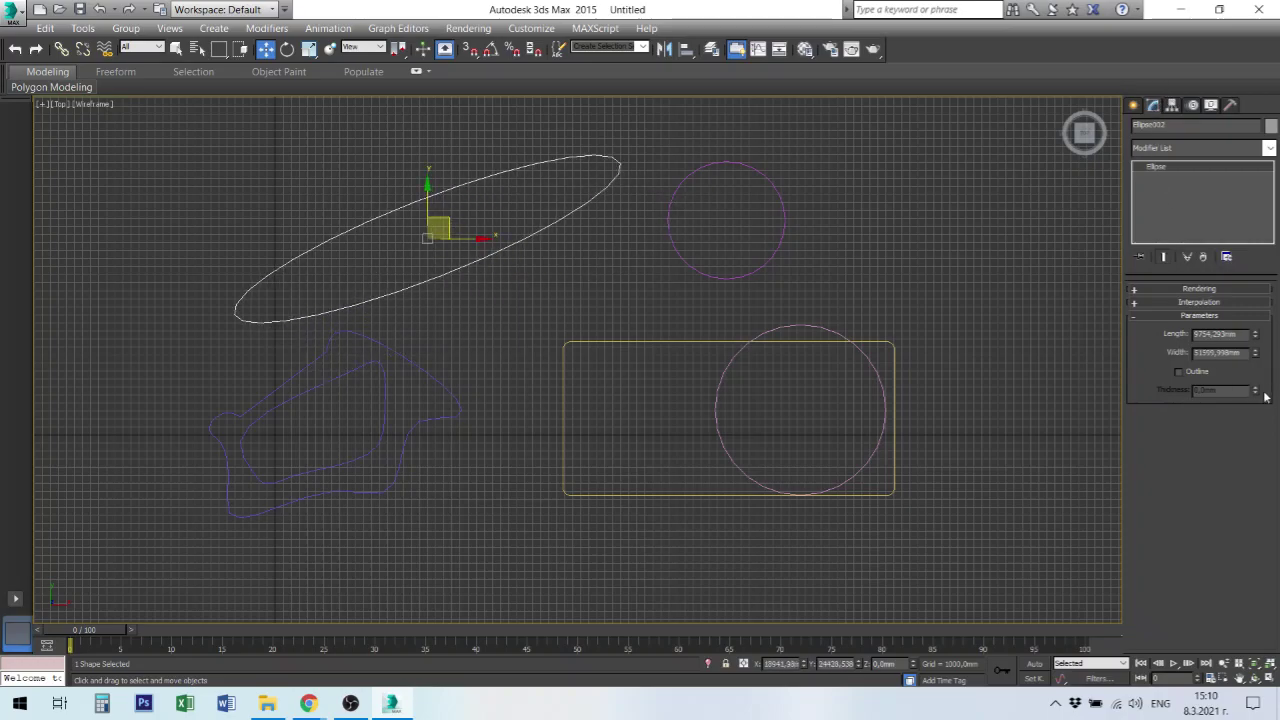
Draw an End-End-Middle arc bulging down and left beside the upper circle, with a radius of about 8631 mm.
left_click(1138, 107)
left_click(1168, 256)
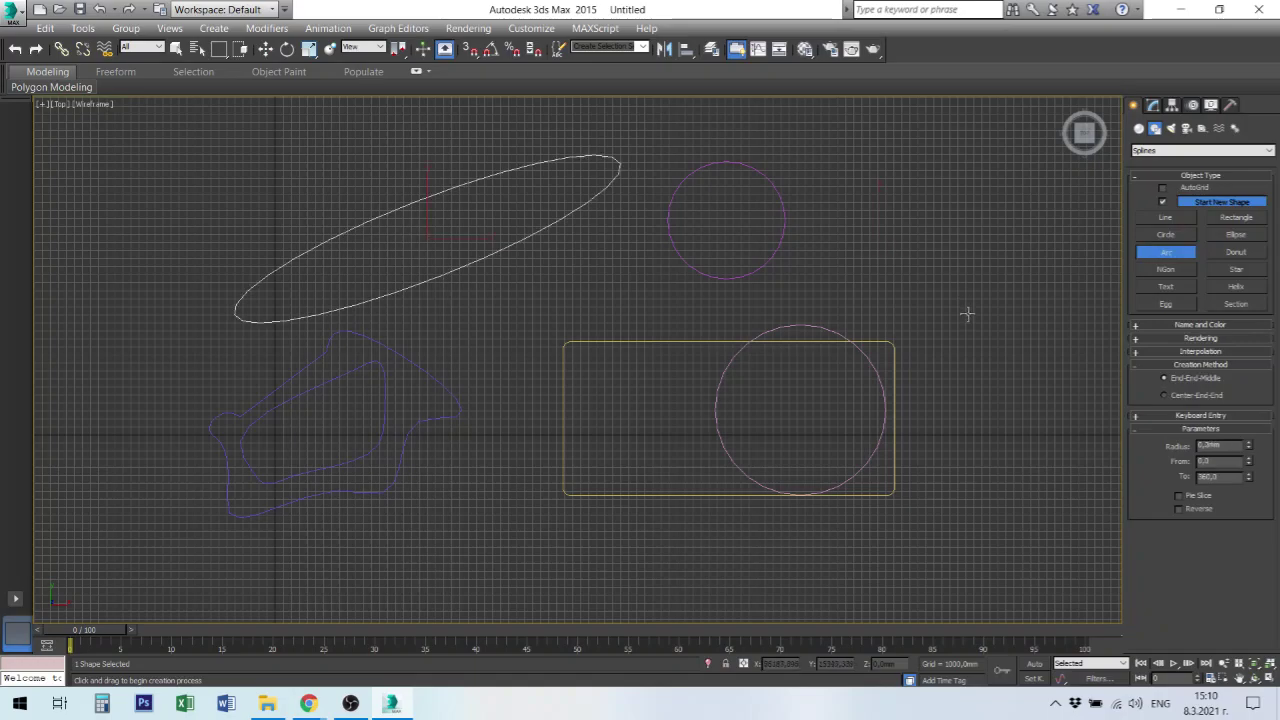
left_click_drag(893, 247, 1001, 331)
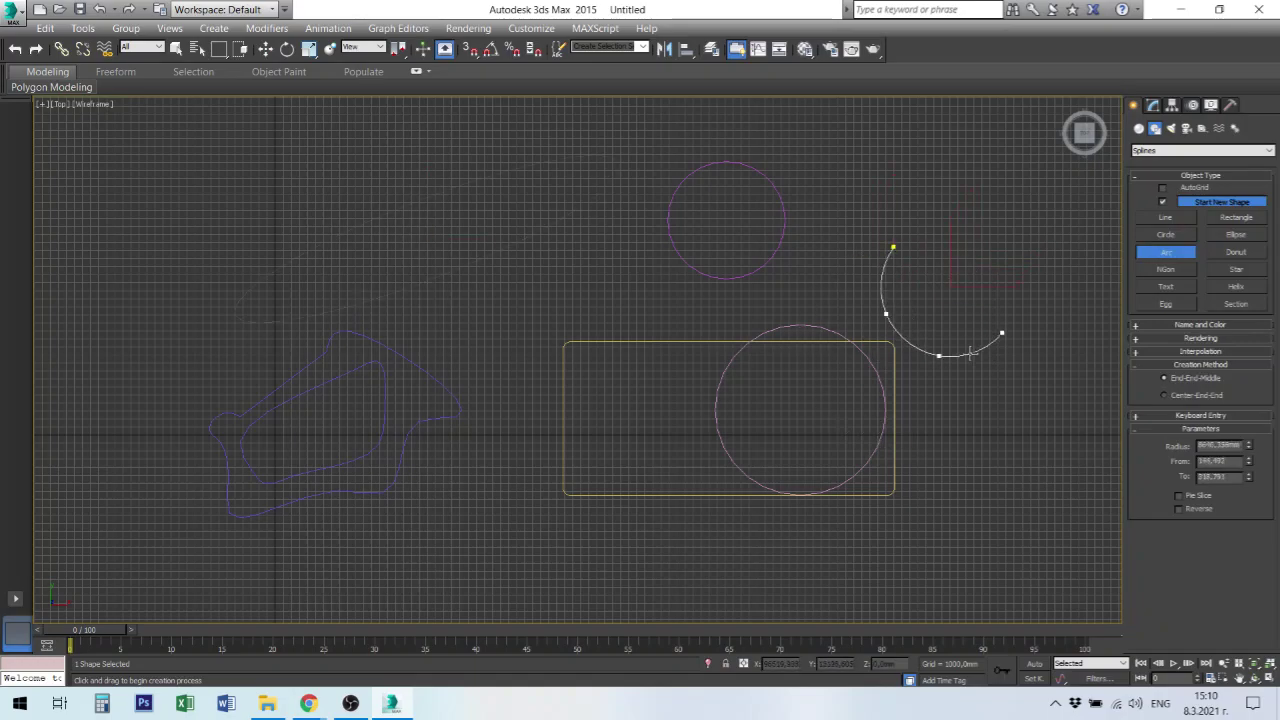
left_click(970, 354)
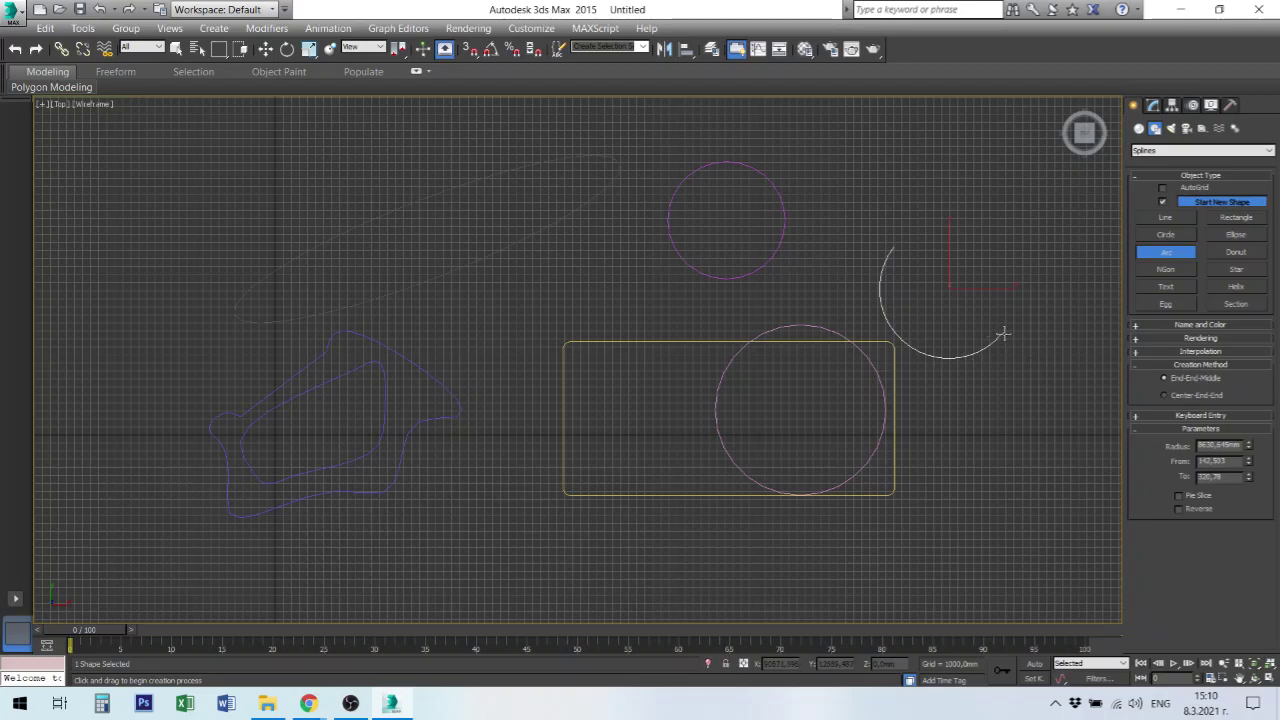
Draw a second arc from the first arc's lower end, bulging up and right, leave the Arc tool and select the first arc.
left_click_drag(1002, 333, 1101, 438)
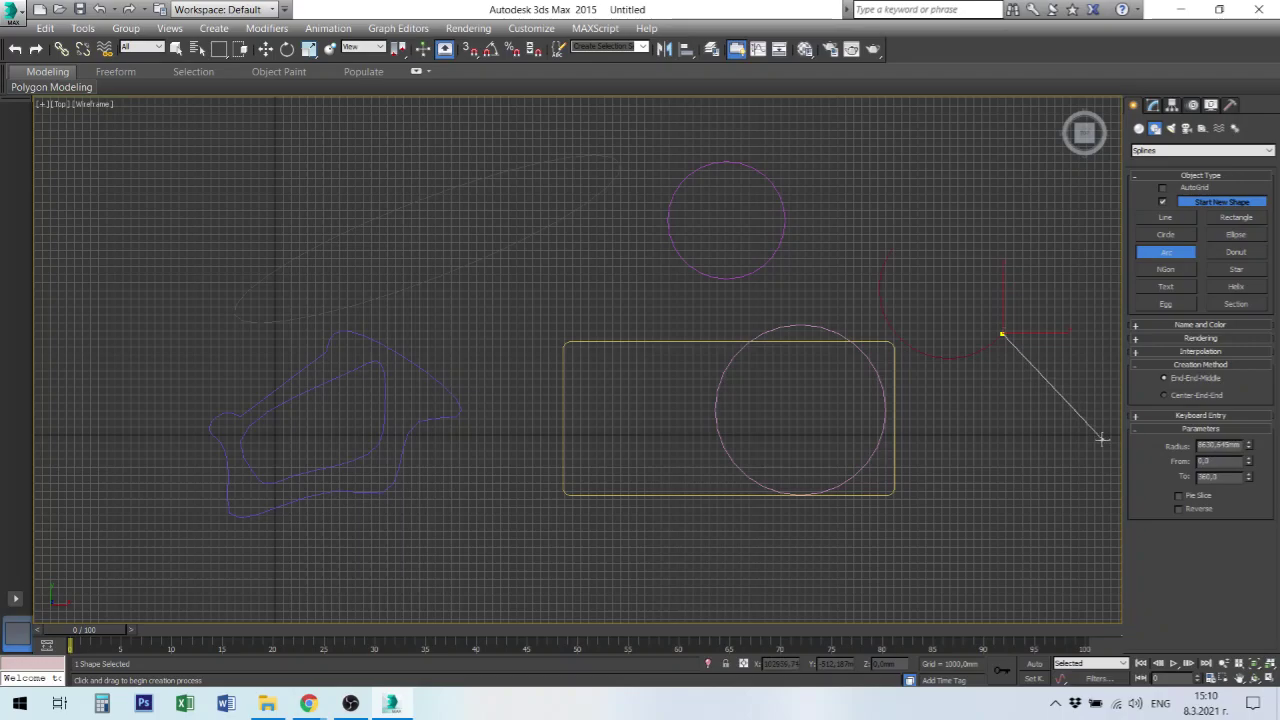
left_click(1092, 360)
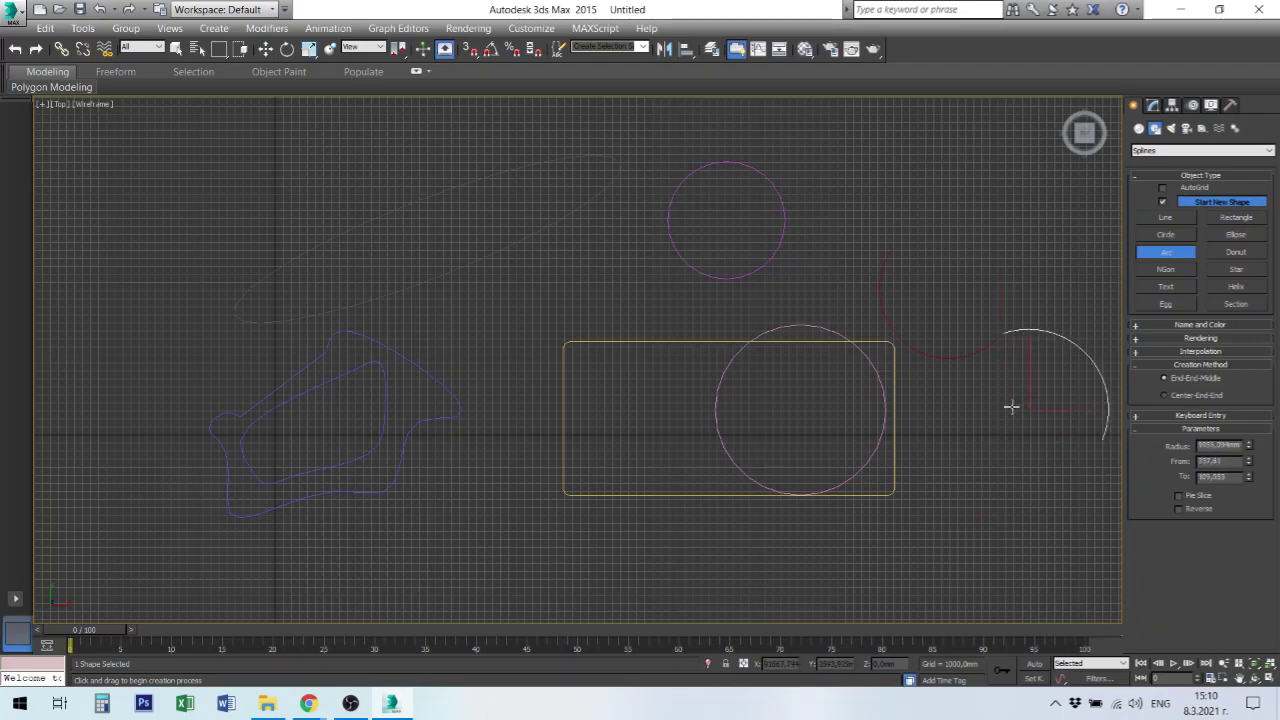
right_click(1010, 341)
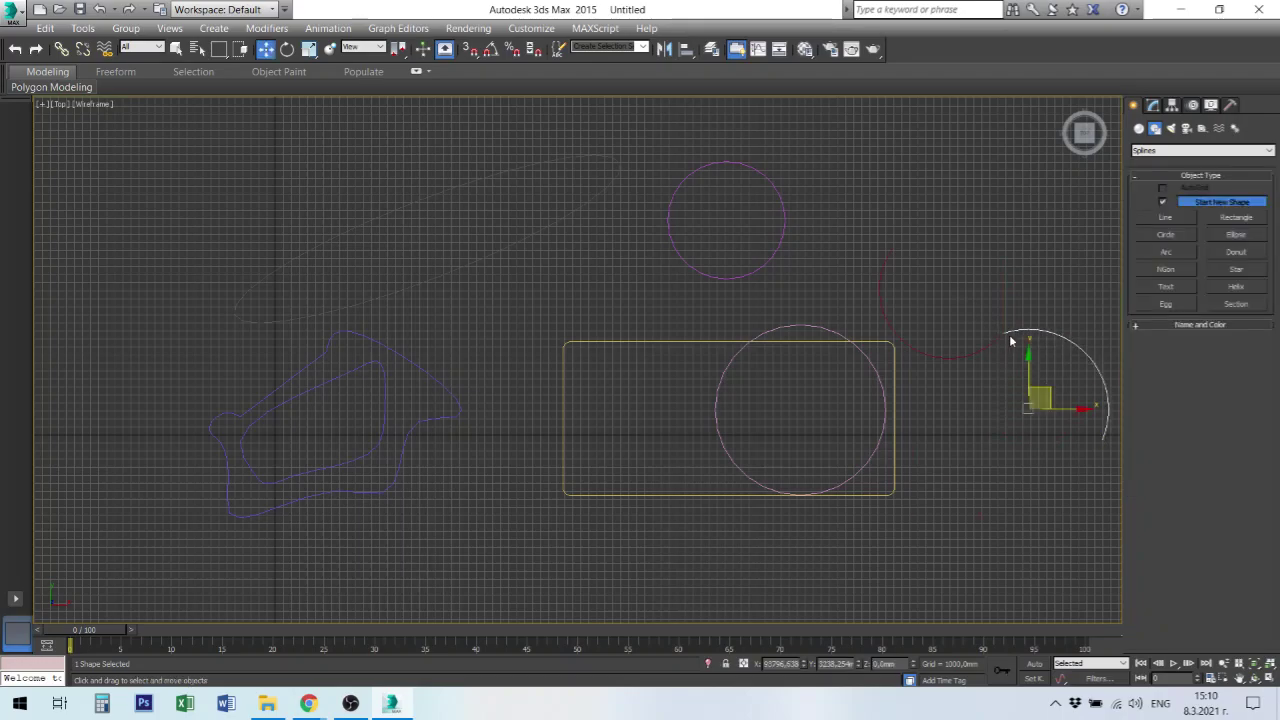
left_click(992, 453)
left_click_drag(971, 425, 921, 196)
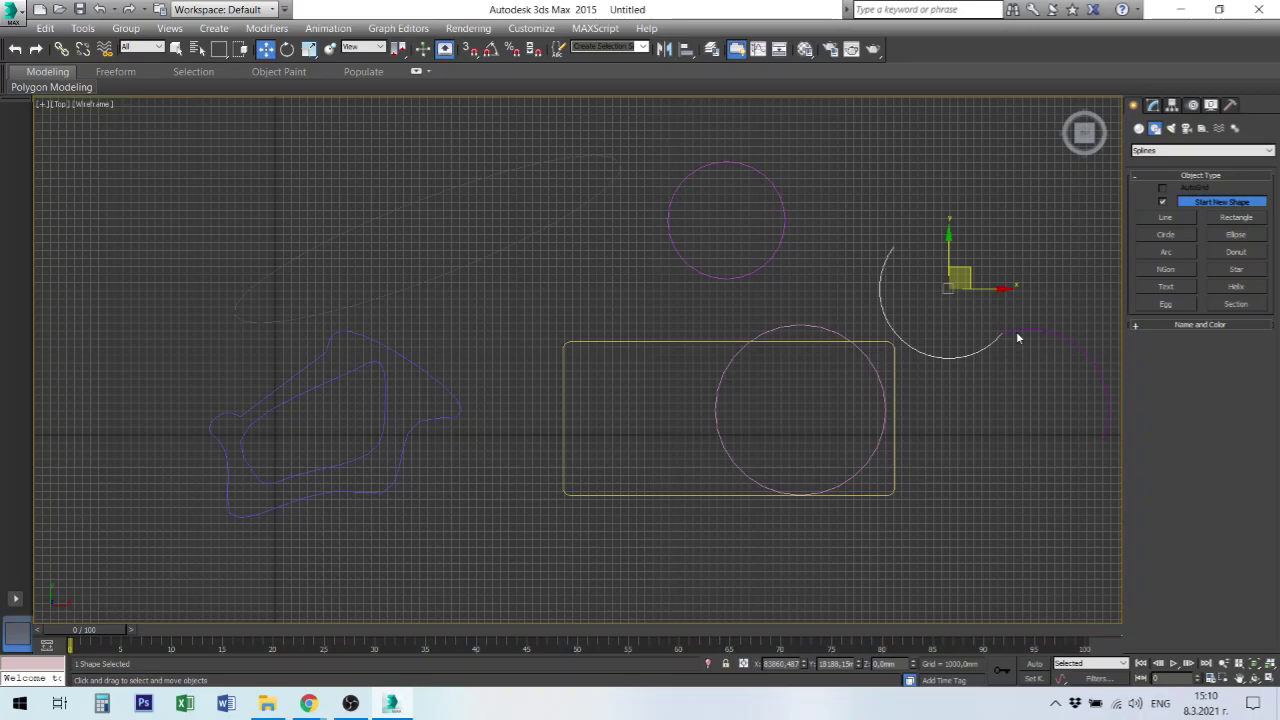
Examine the radius and angle parameters of the two arcs in turn, leaving neither selected.
left_click(996, 352)
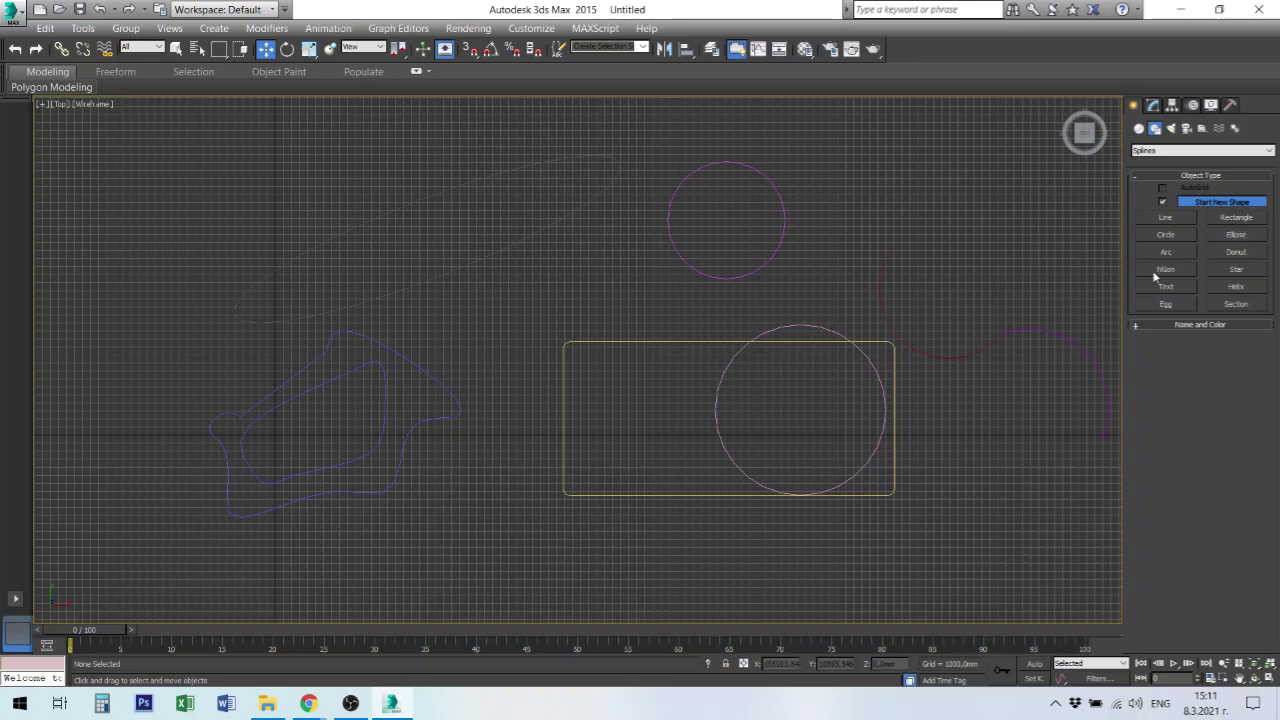
right_click(1031, 333)
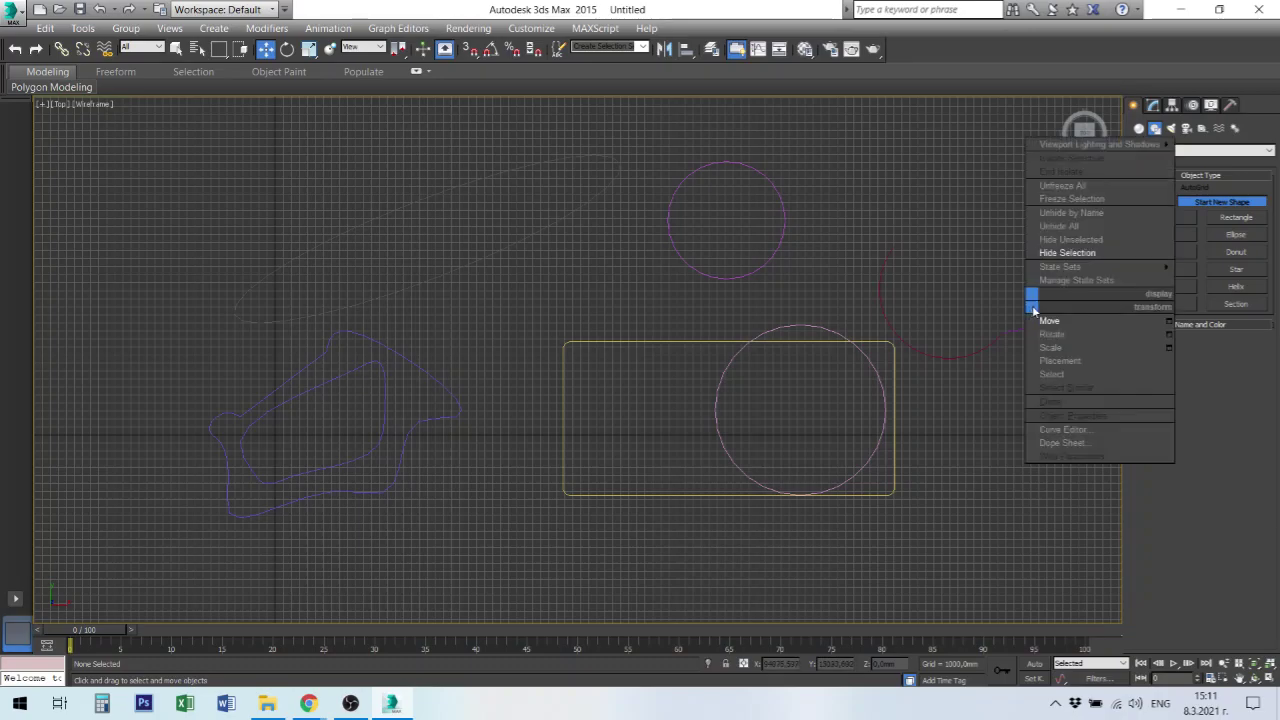
left_click(985, 347)
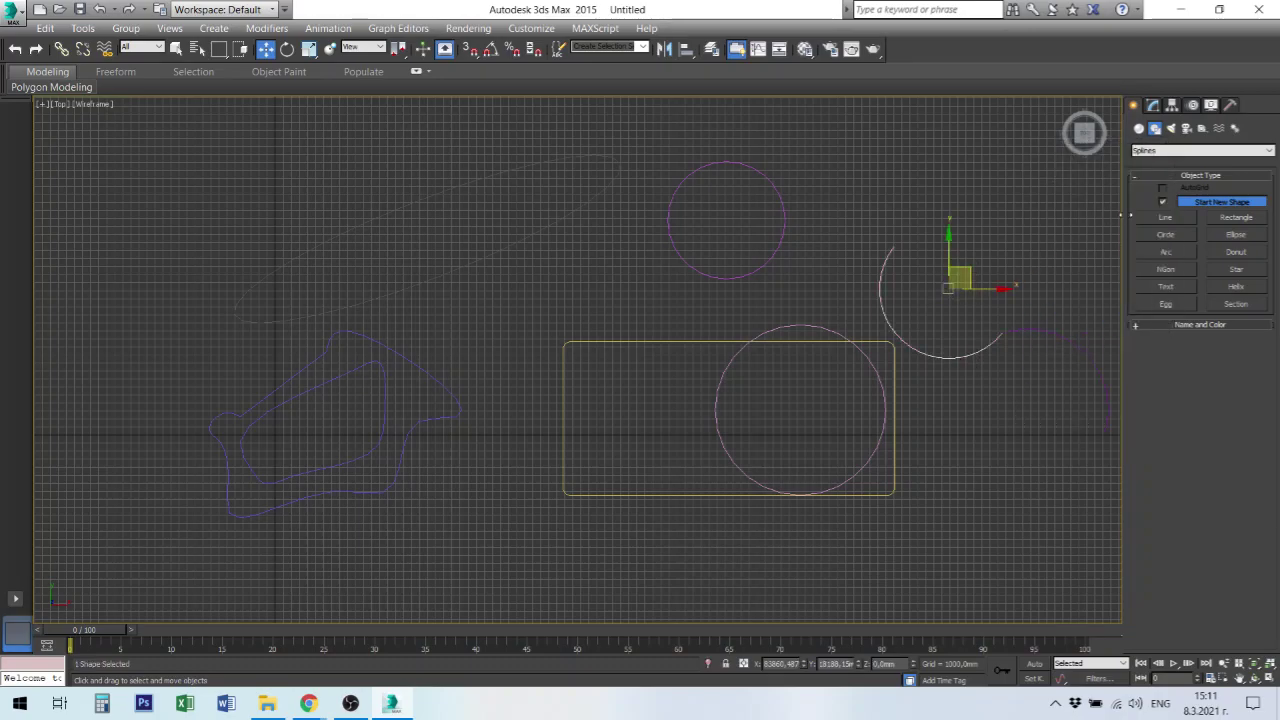
left_click(1154, 110)
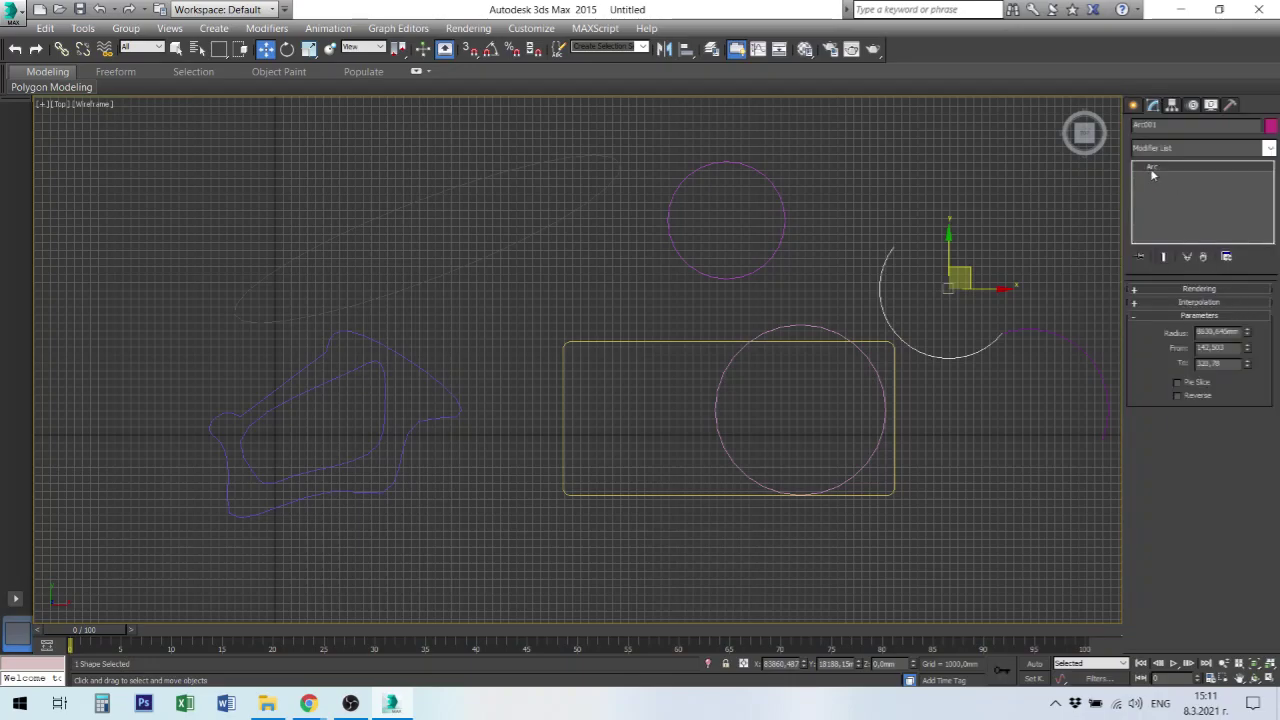
left_click(1013, 380)
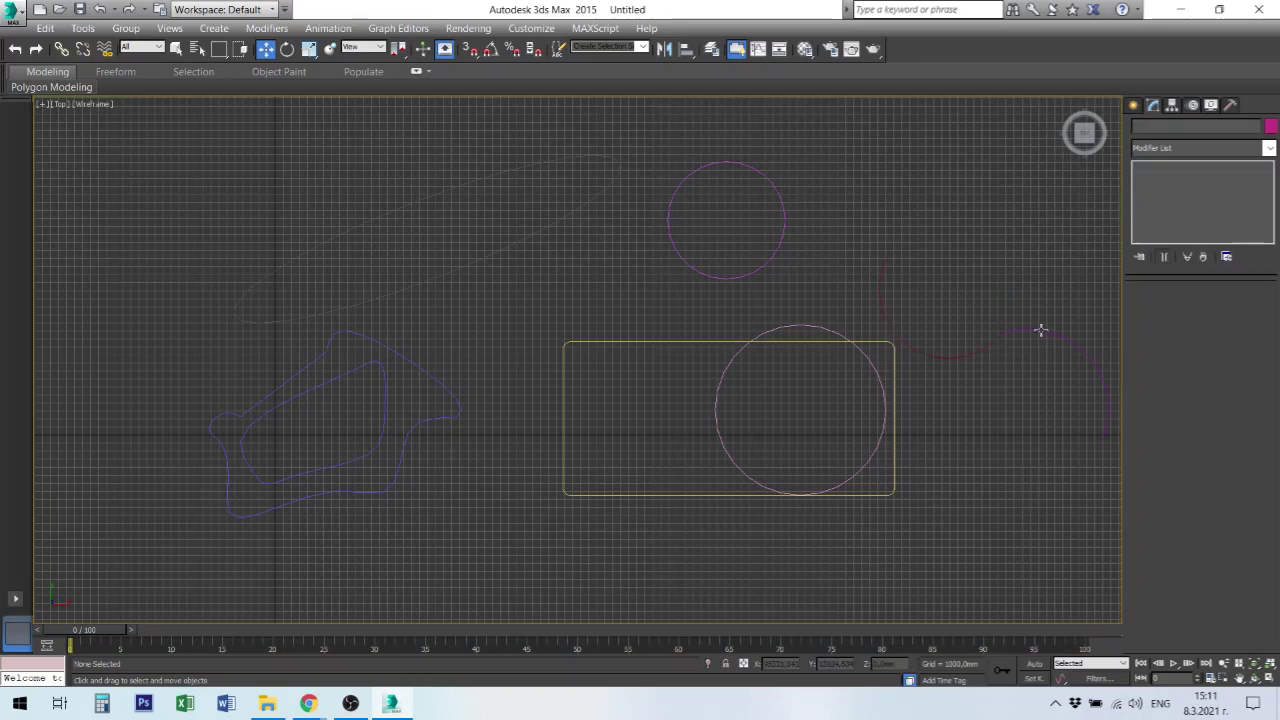
left_click(1040, 330)
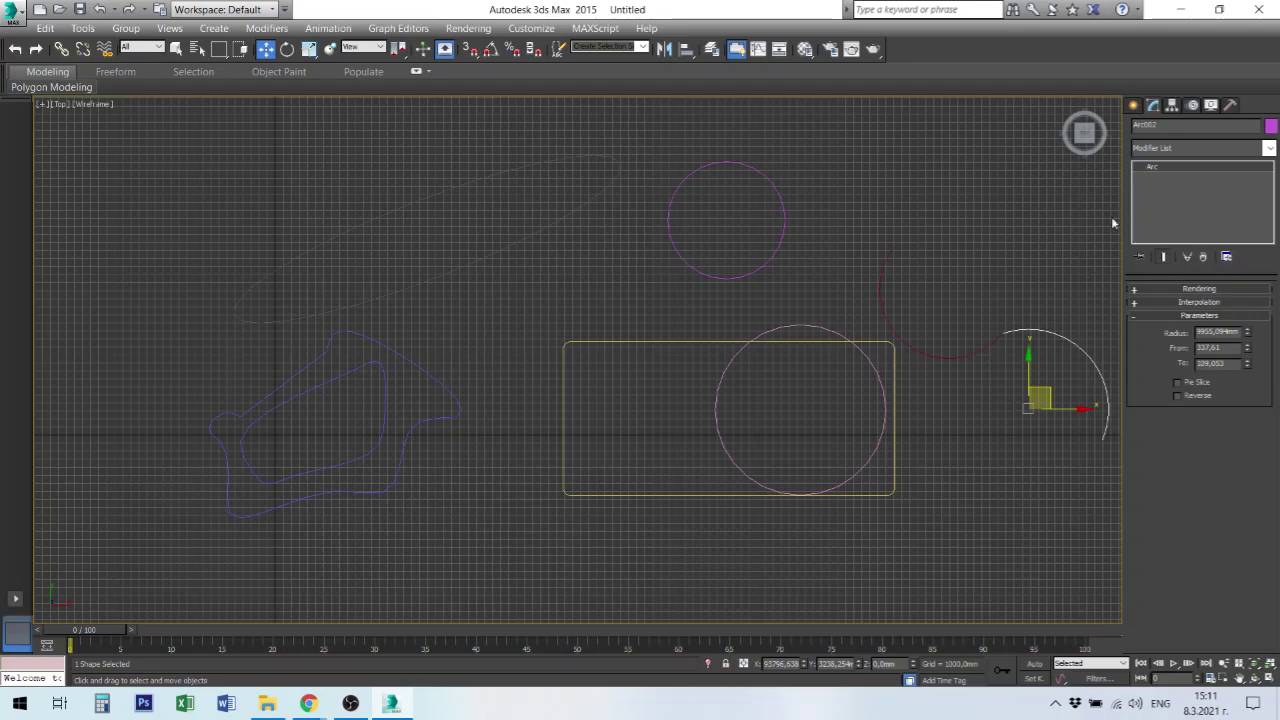
left_click(1040, 334)
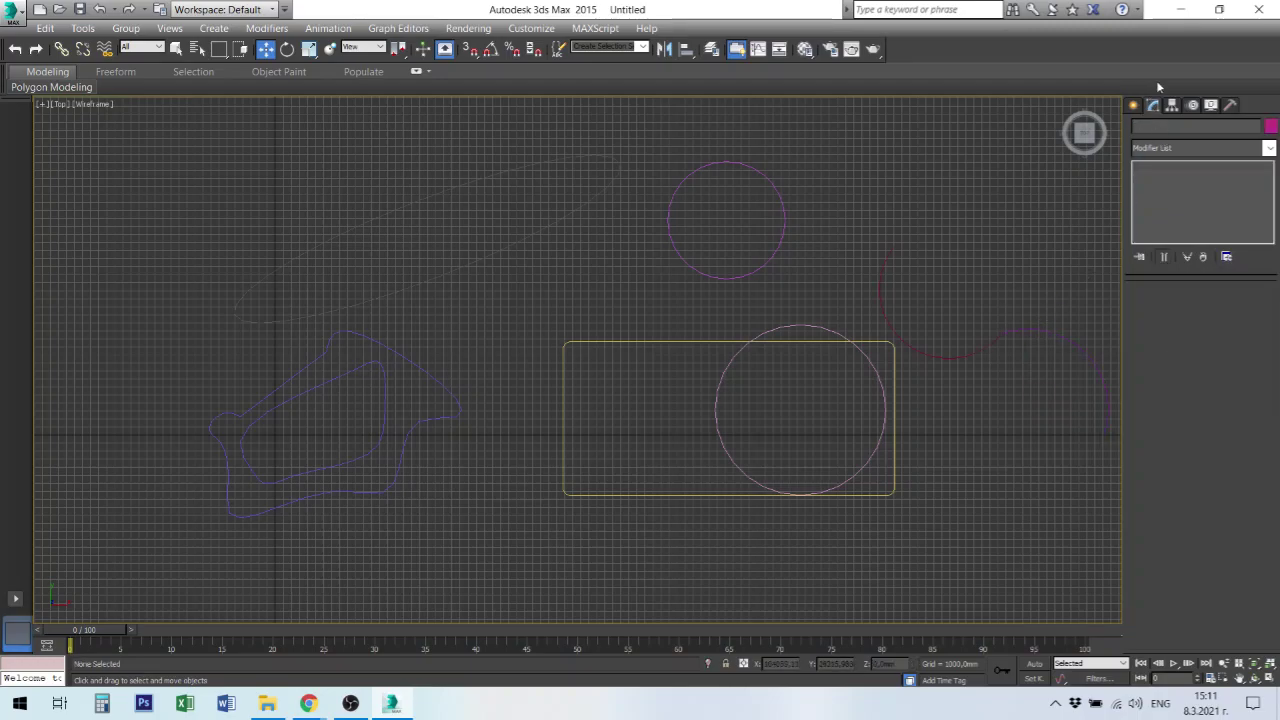
Draw a centre-based donut above and left of the combined shape, with radii of about 3250 mm and 5850 mm.
left_click(1134, 105)
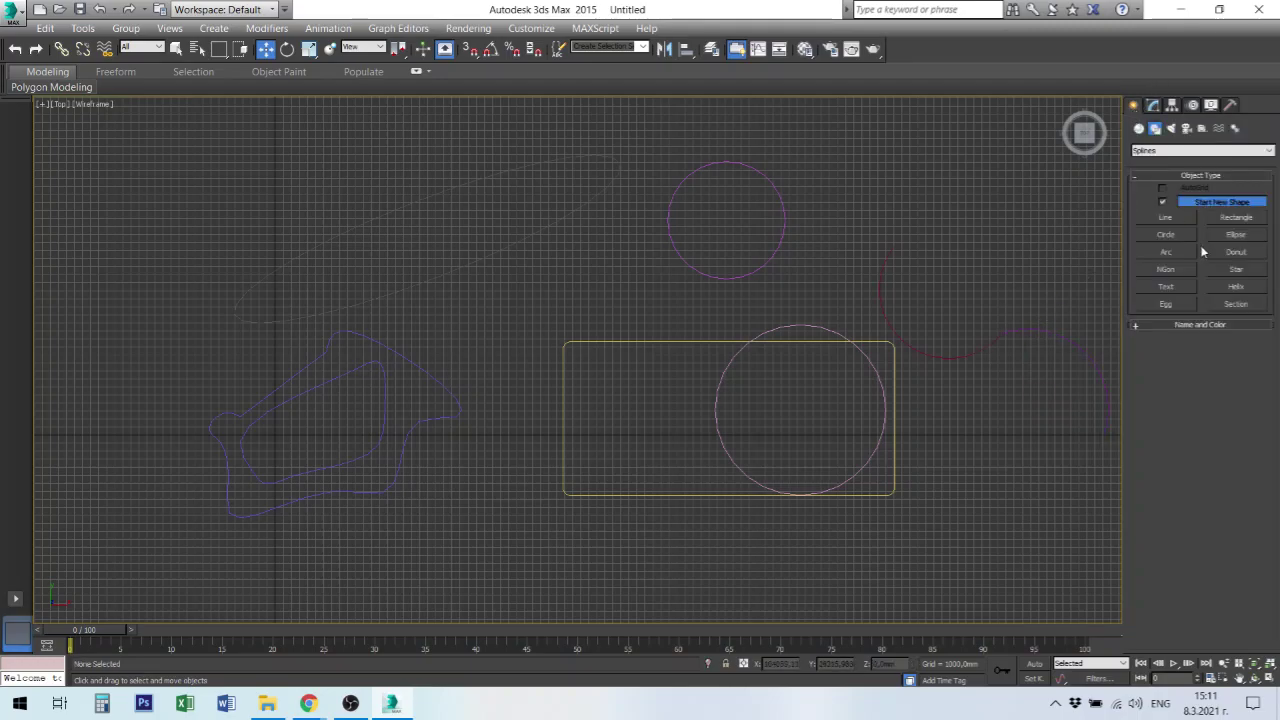
left_click(1245, 256)
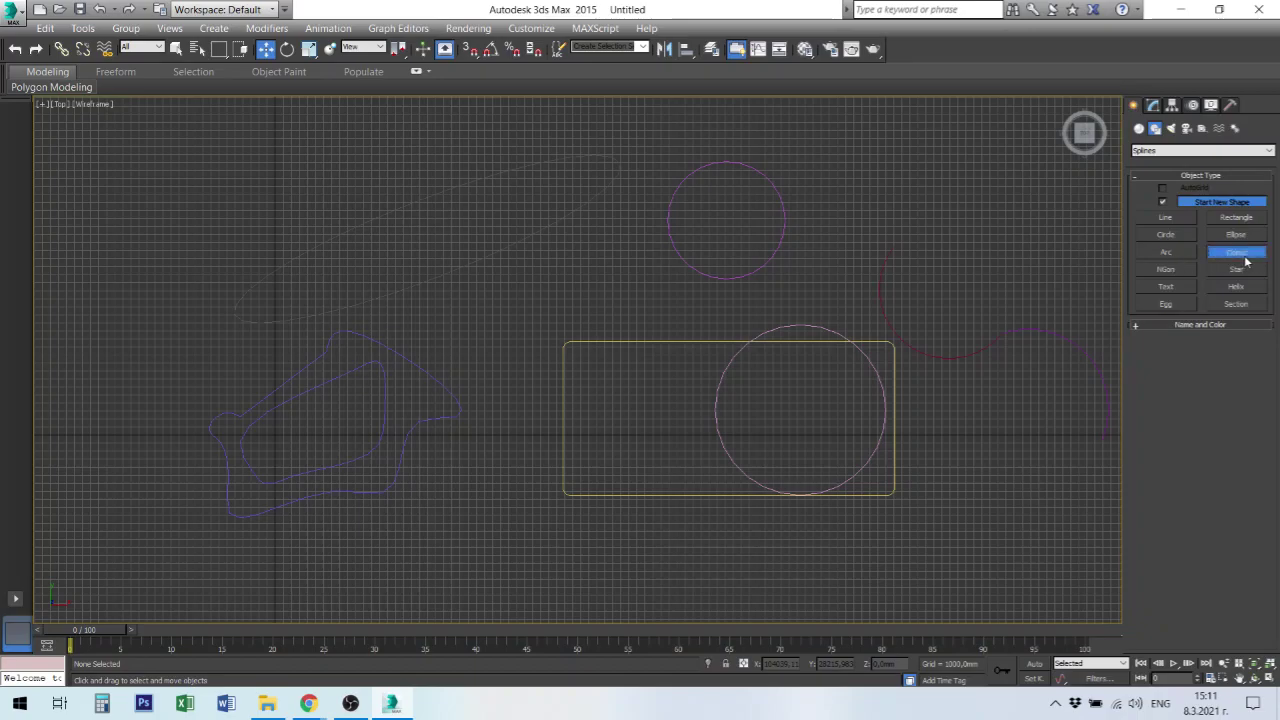
left_click_drag(157, 208, 181, 220)
left_click(196, 227)
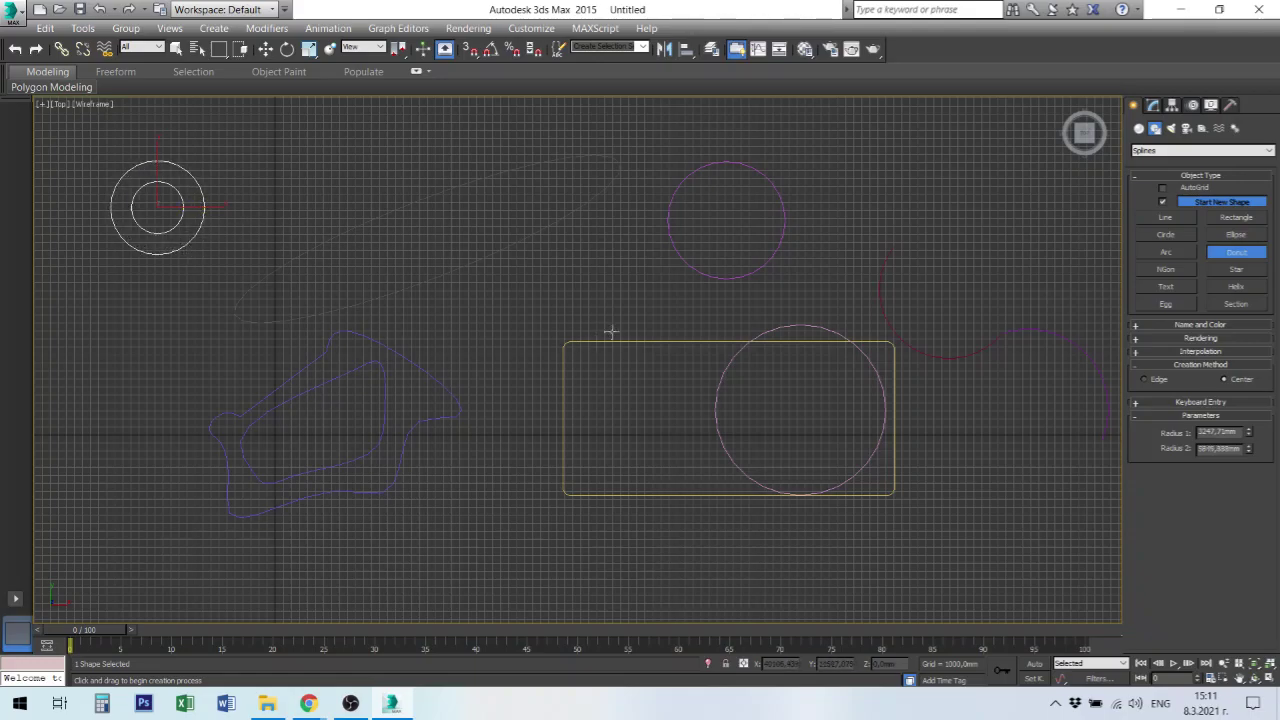
Draw a six-sided inscribed NGon beside the donut with a radius of about 6130 mm, leave the tool and deselect it.
left_click(1166, 270)
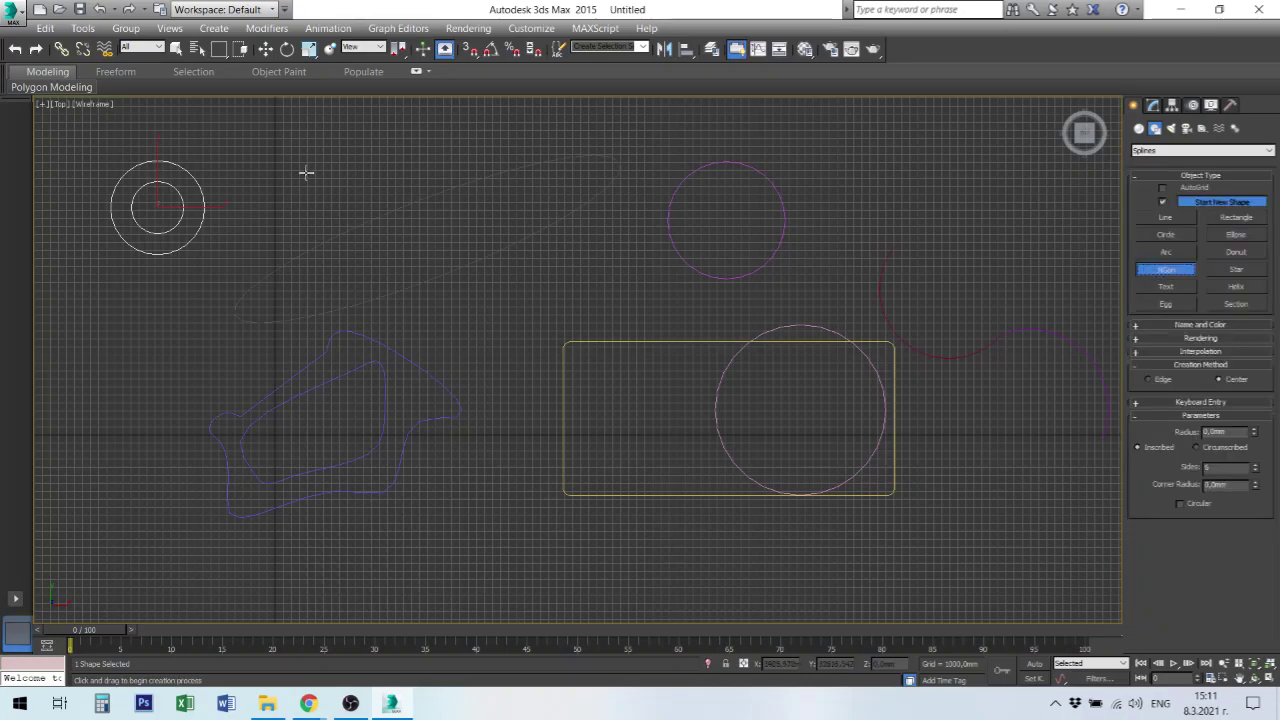
left_click_drag(308, 171, 348, 193)
key("w")
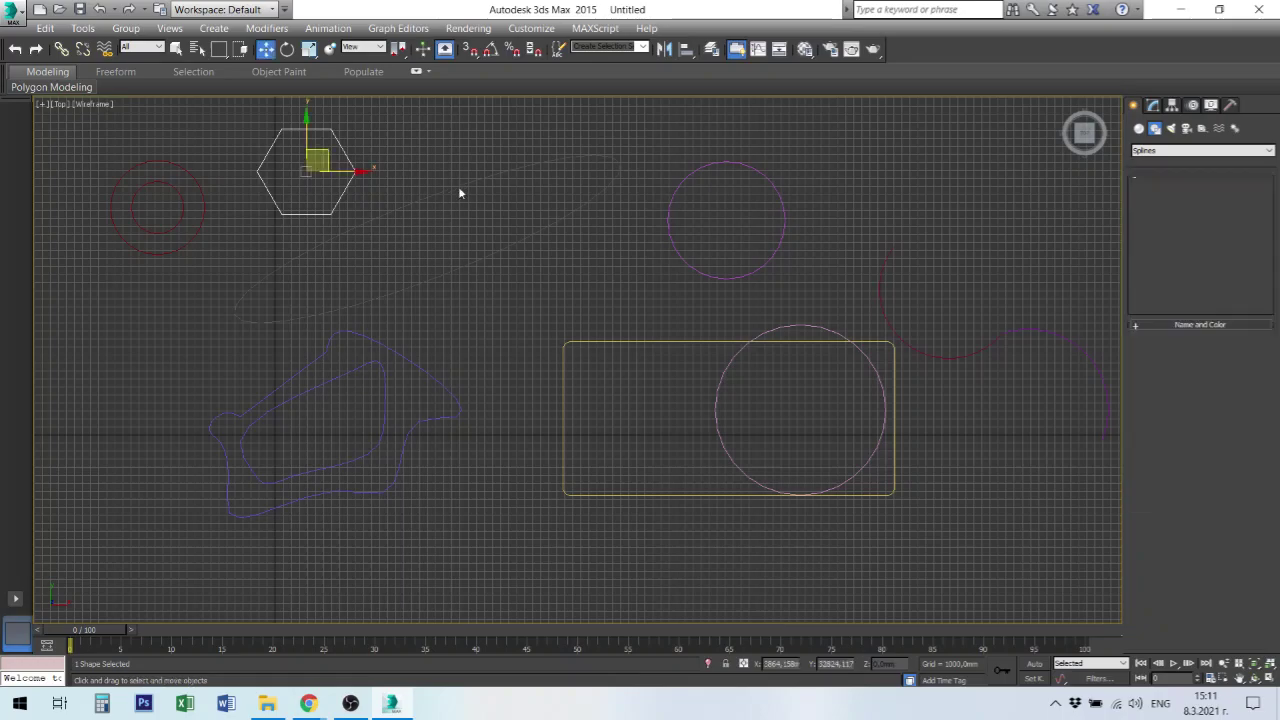
left_click(450, 231)
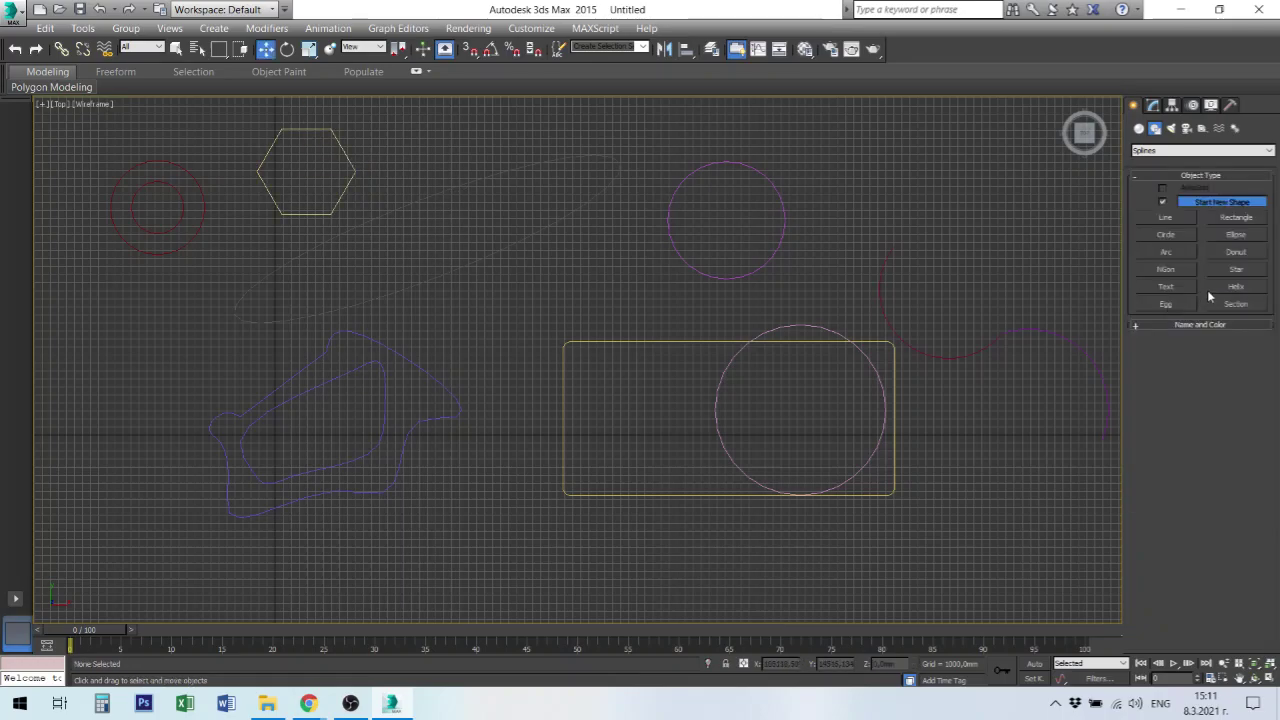
Draw a star near the rectangle's upper-left corner with Radius 1 about 7090 mm, setting Radius 2 to about 4628 mm and its points to 15.
left_click(1241, 271)
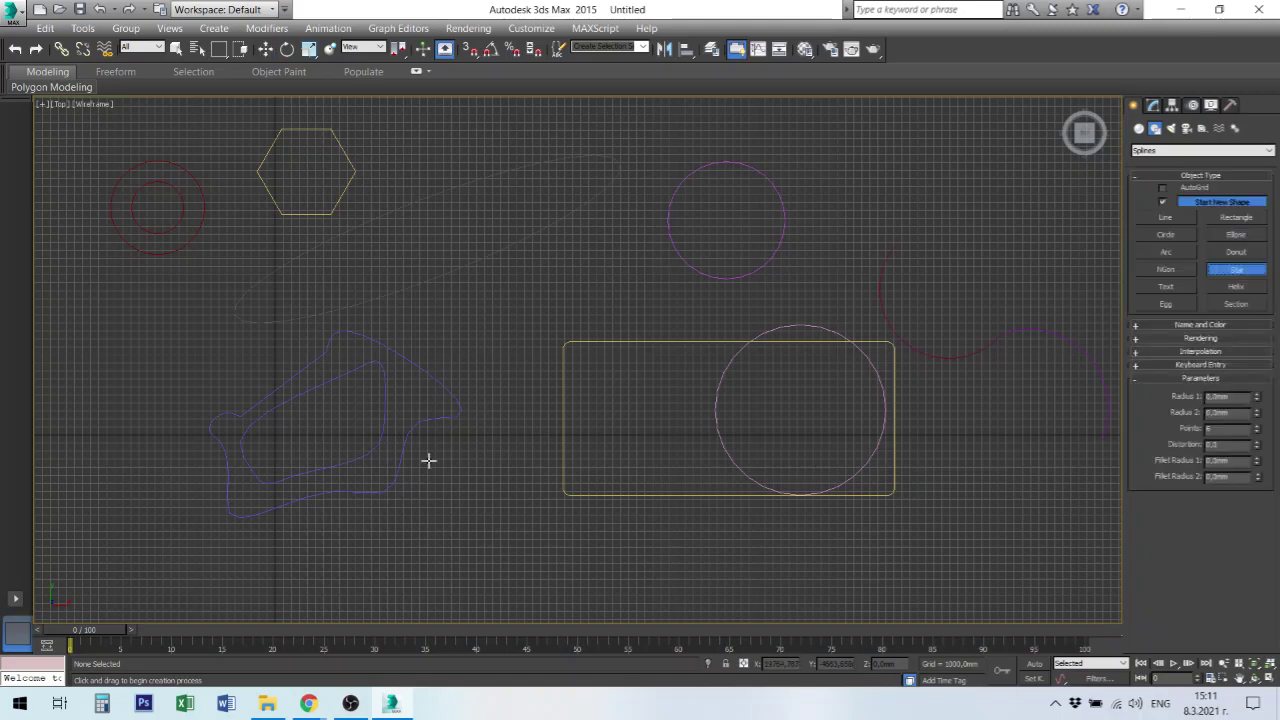
left_click_drag(500, 300, 535, 344)
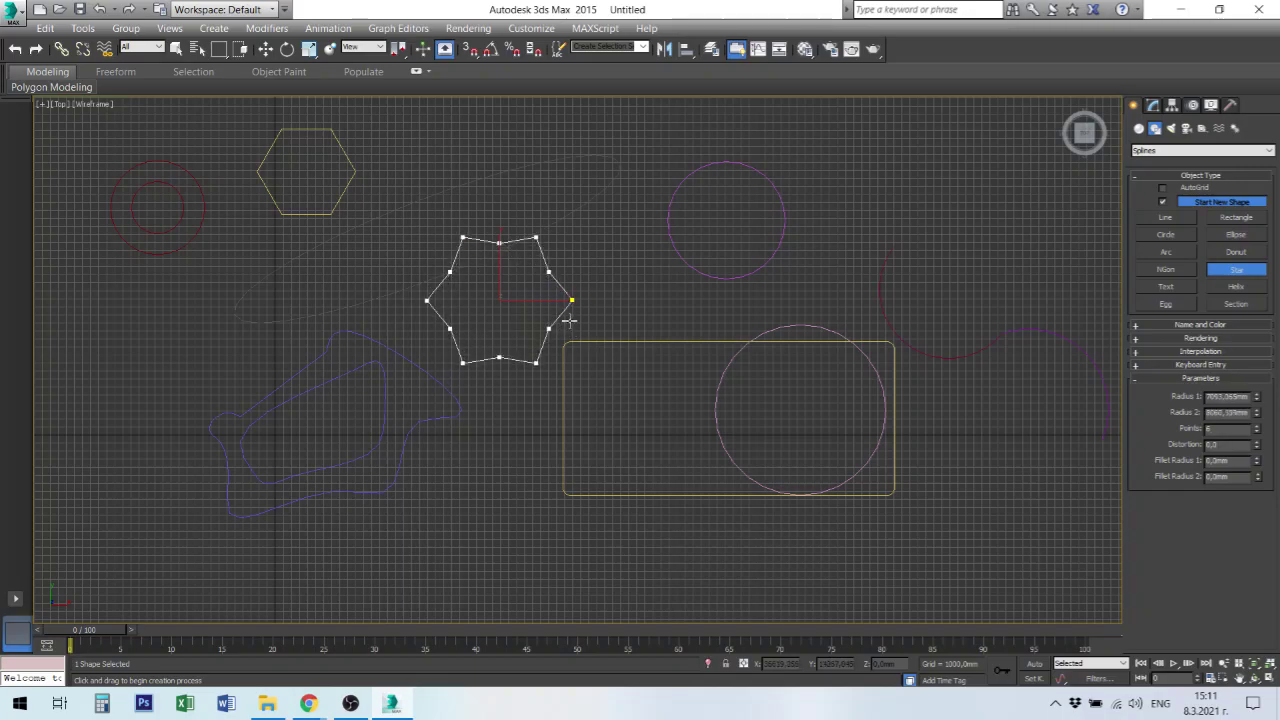
left_click(535, 318)
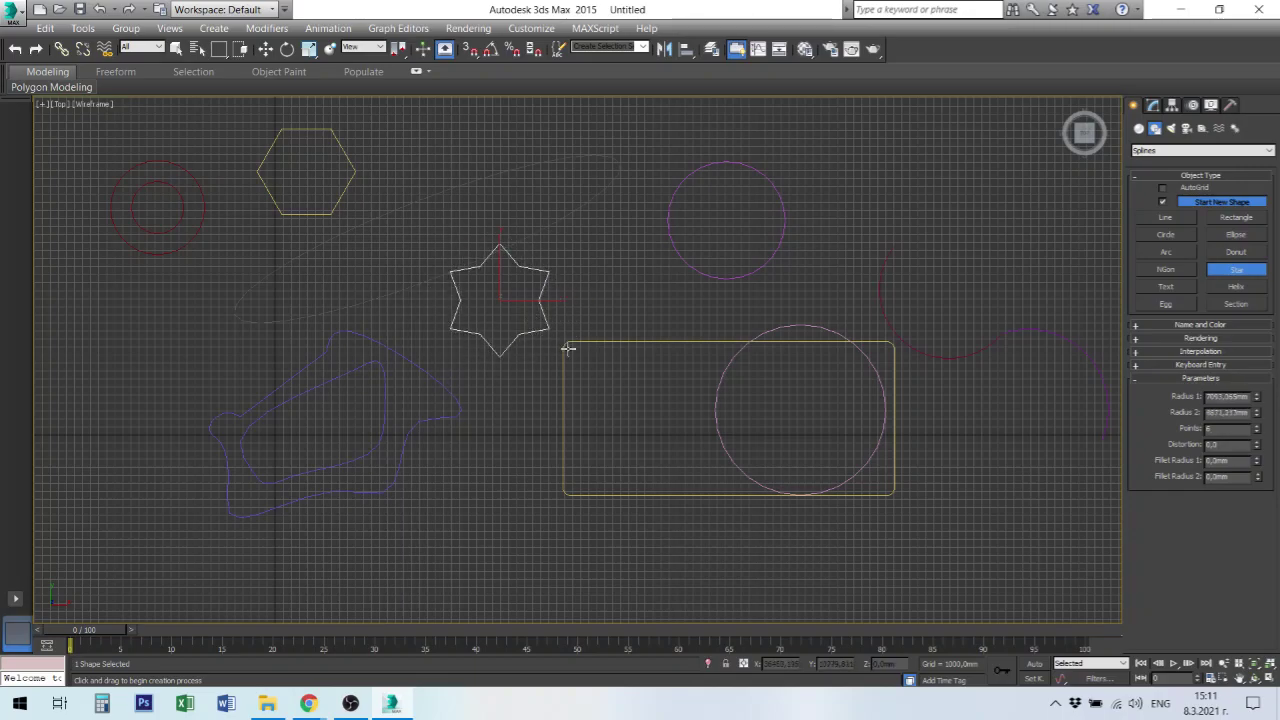
left_click(1153, 105)
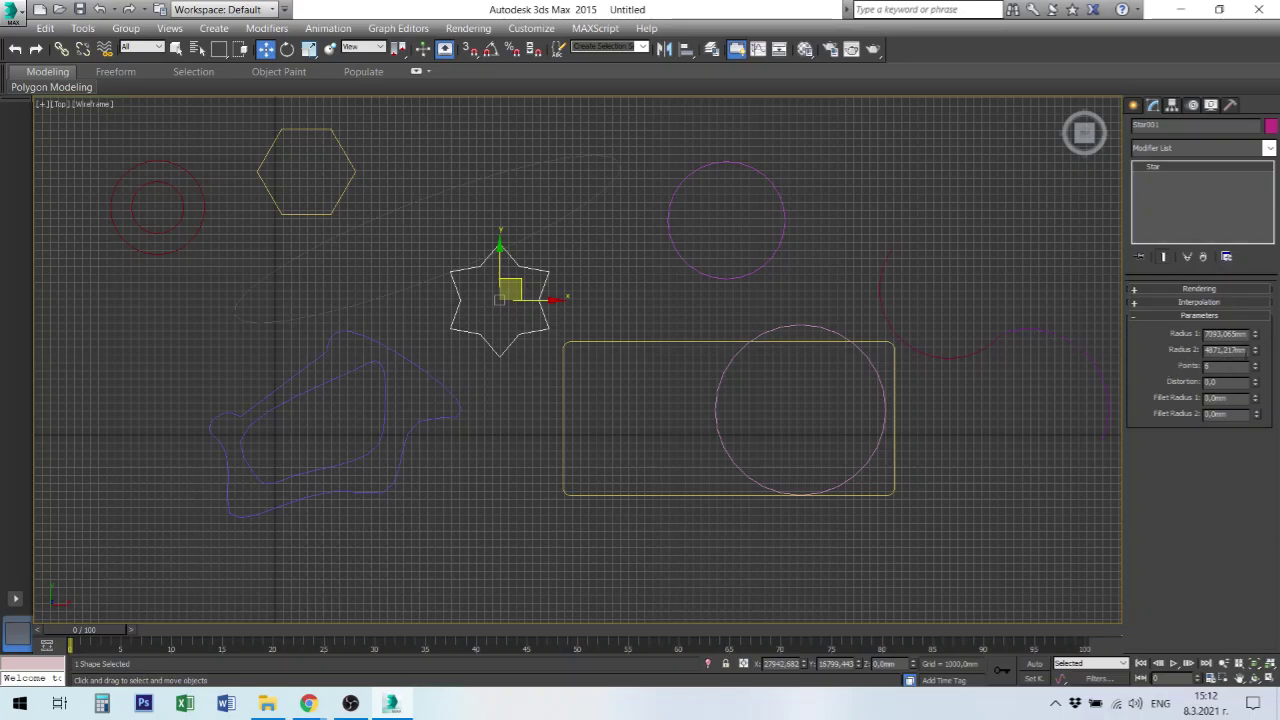
mouse_move(1257, 352)
left_mouse_down()
mouse_move(1259, 322)
mouse_move(1269, 356)
mouse_move(1257, 340)
mouse_move(1257, 356)
left_mouse_up()
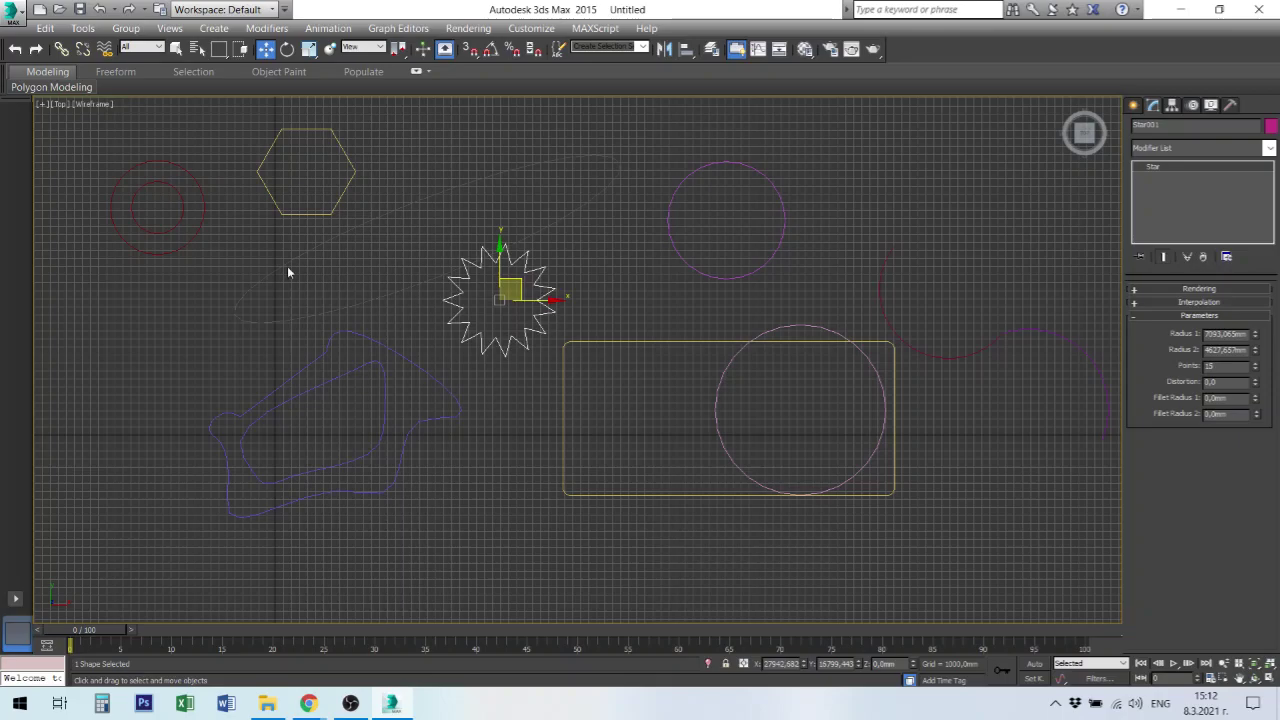
Turn the hexagon into a triangle by setting its number of sides to 3.
left_click(338, 202)
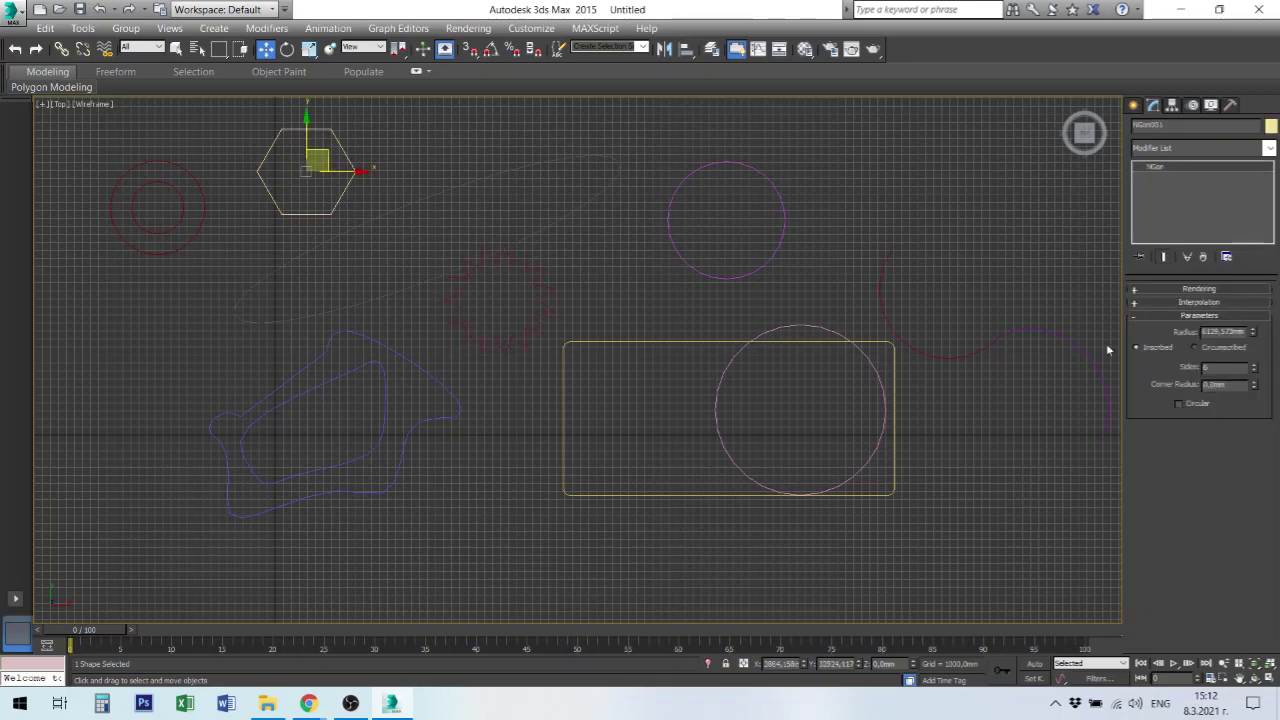
mouse_move(1254, 368)
left_mouse_down()
mouse_move(1254, 335)
mouse_move(1254, 372)
left_mouse_up()
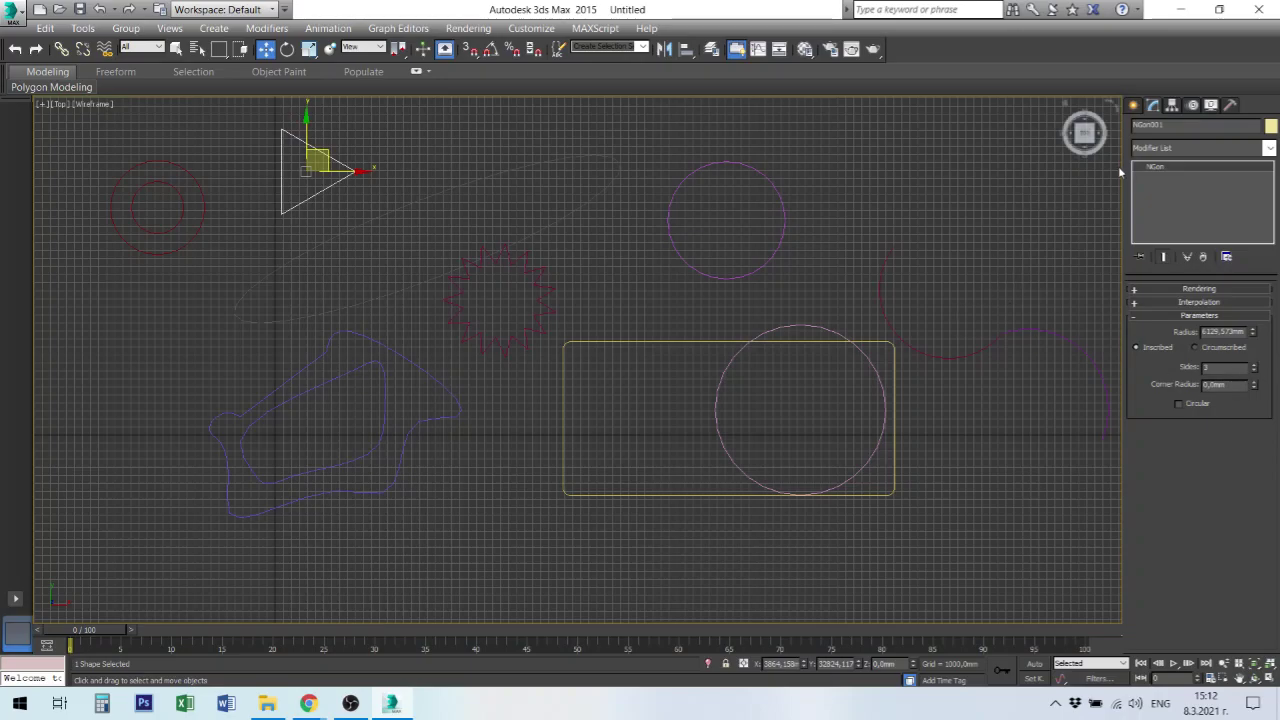
Place the Arial text "Design" below the rectangle and enlarge it to a size of about 6833 mm.
left_click(1137, 105)
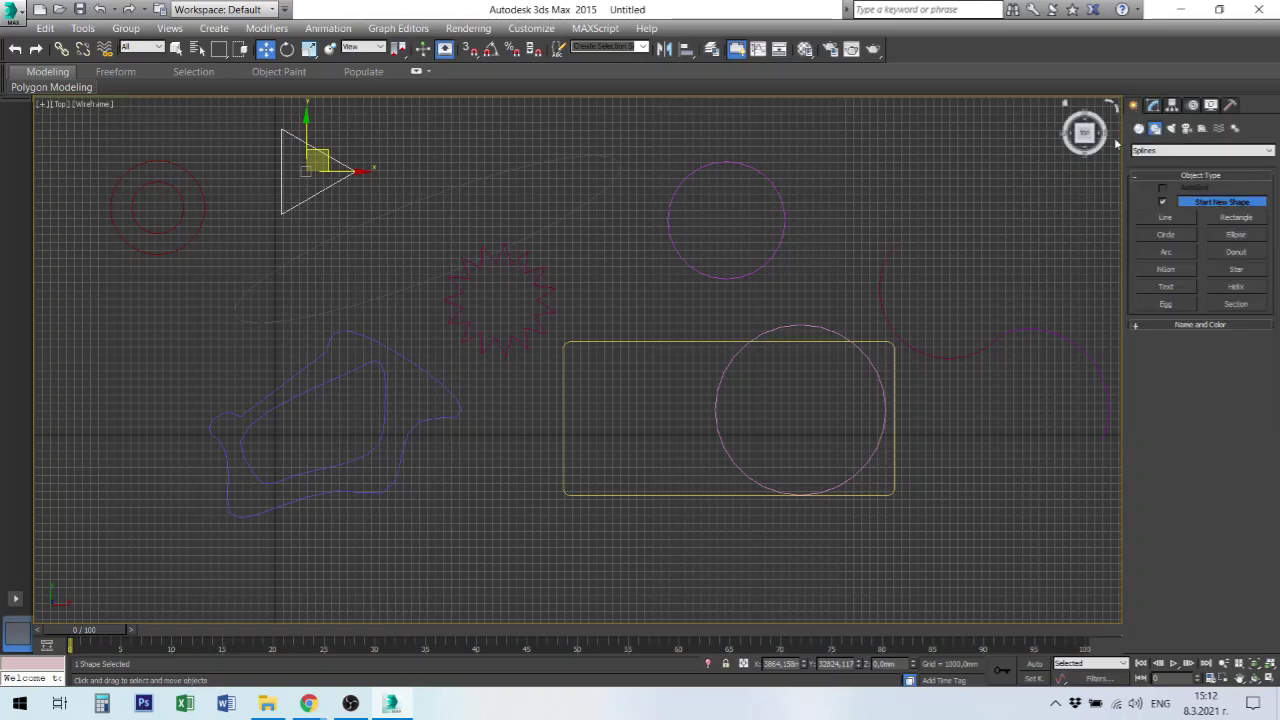
left_click(1165, 288)
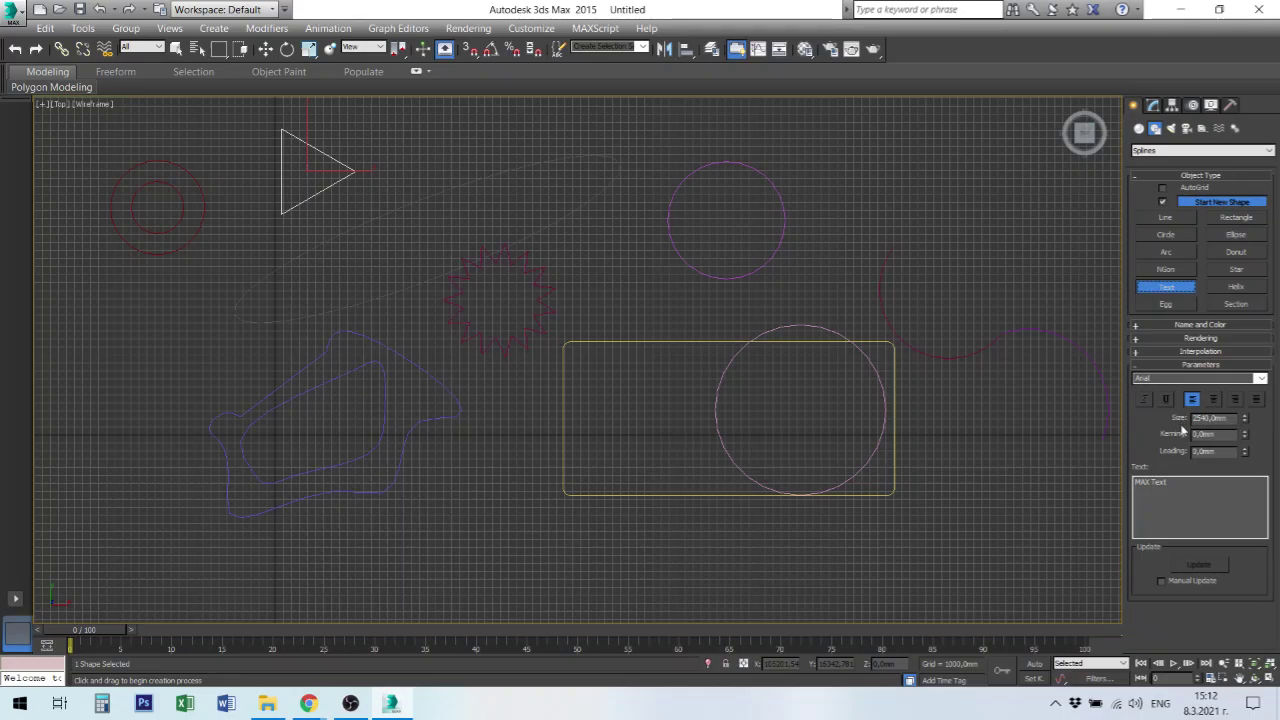
left_click(1185, 485)
type("Design")
left_click(595, 575)
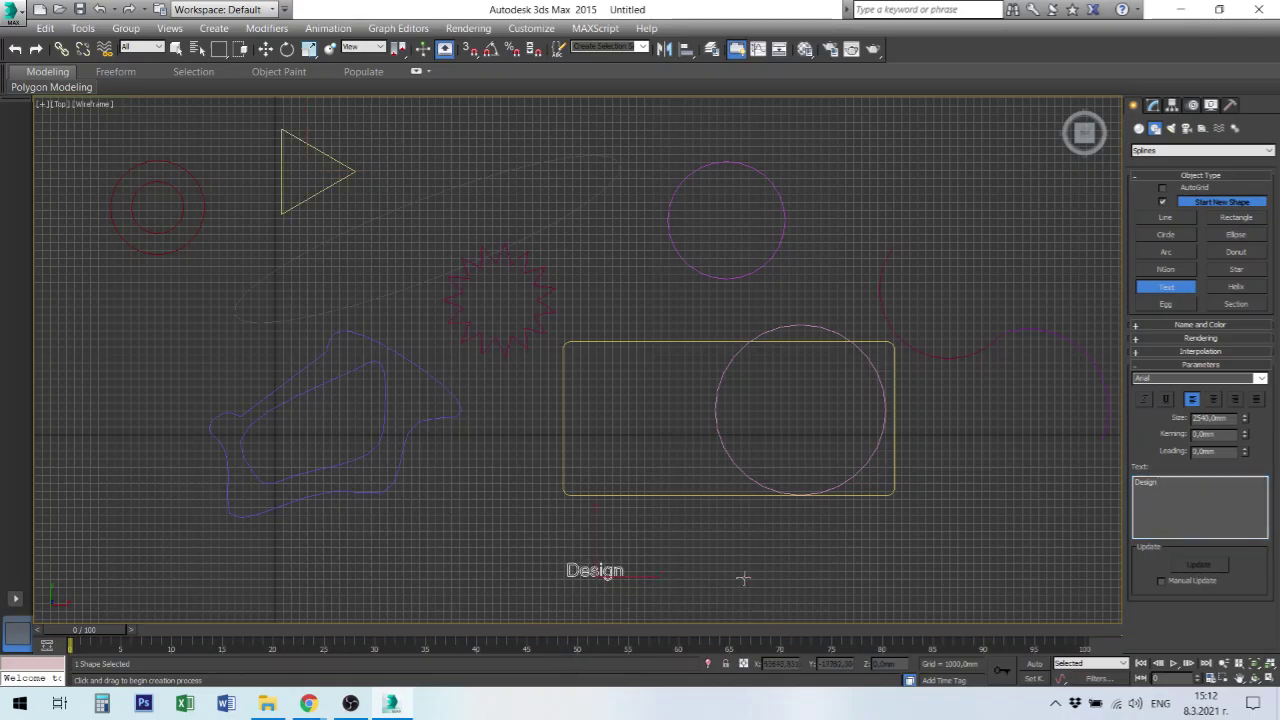
left_click_drag(1246, 420, 1248, 305)
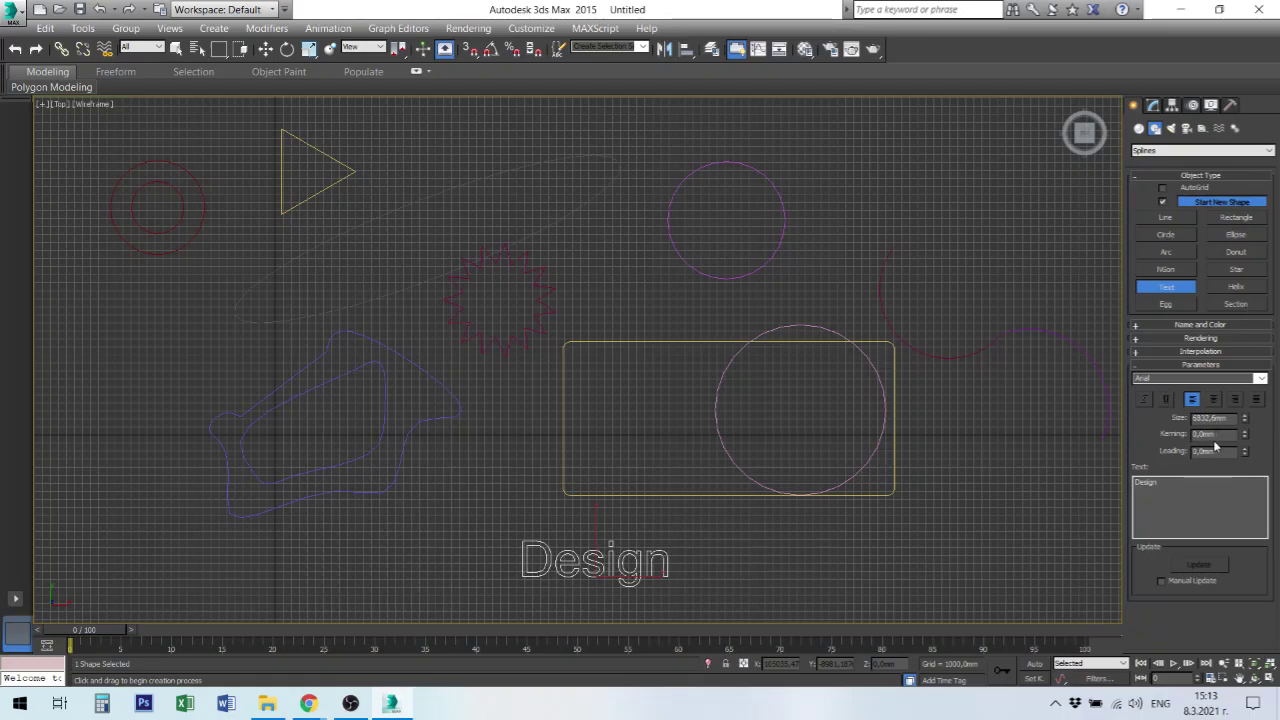
Try a kerning of about 50 mm and a raised leading on the Design text, and reset both spacings.
left_click_drag(1247, 434, 1260, 293)
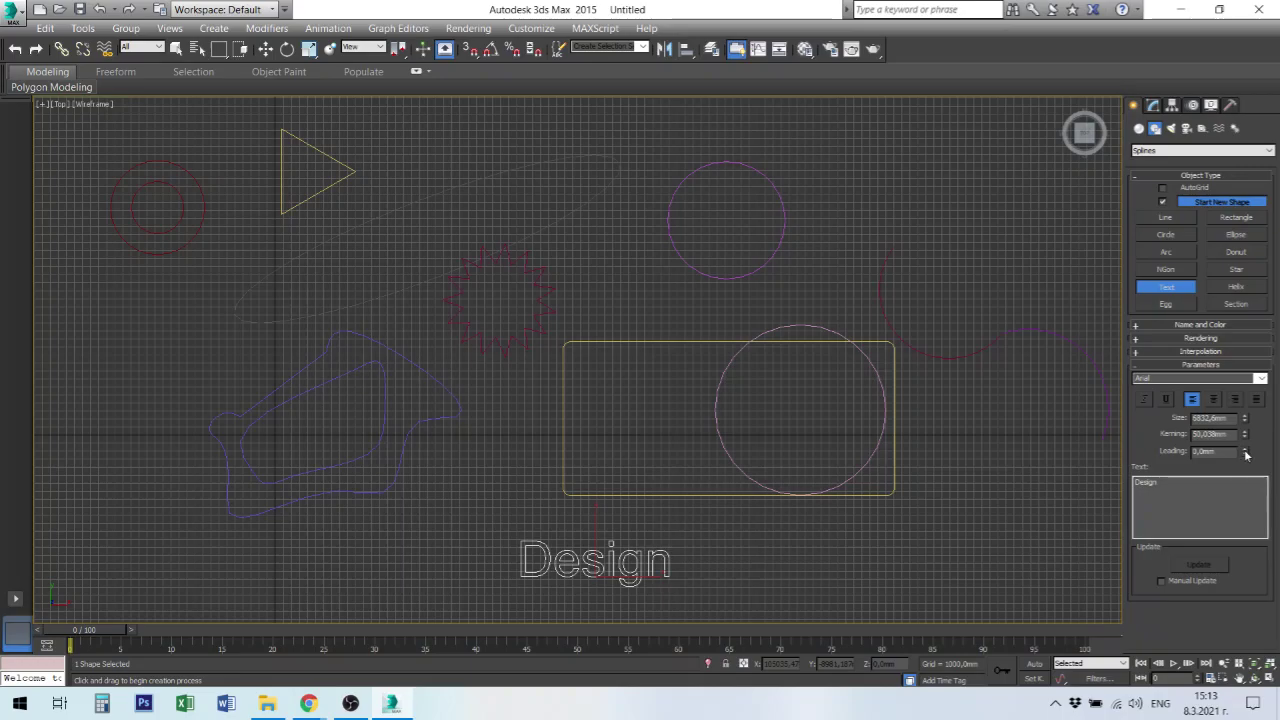
left_click_drag(1245, 451, 1236, 240)
left_click_drag(1073, 258, 1214, 450)
double_click(1210, 434)
type("0,")
key("Tab")
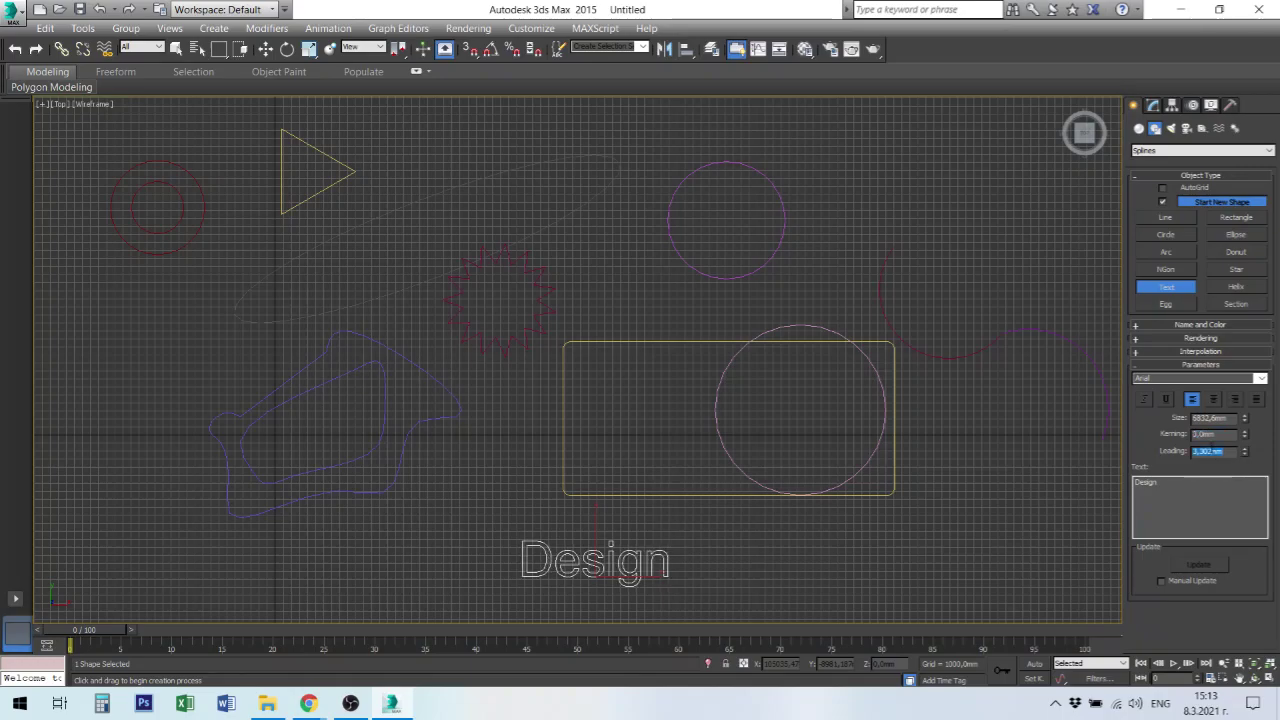
type("3")
left_click(1168, 495)
Leave the Text tool and move the Design text up and left, toward the combined shape.
right_click(698, 582)
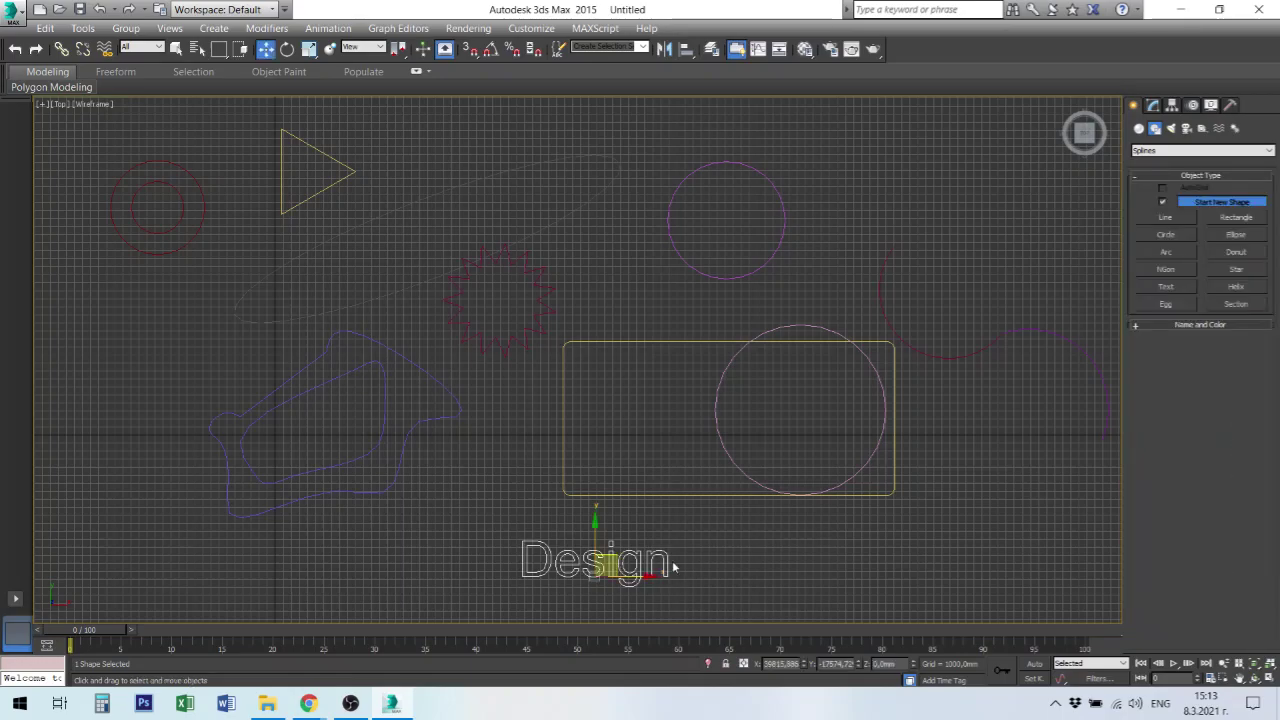
left_click_drag(594, 538, 500, 539)
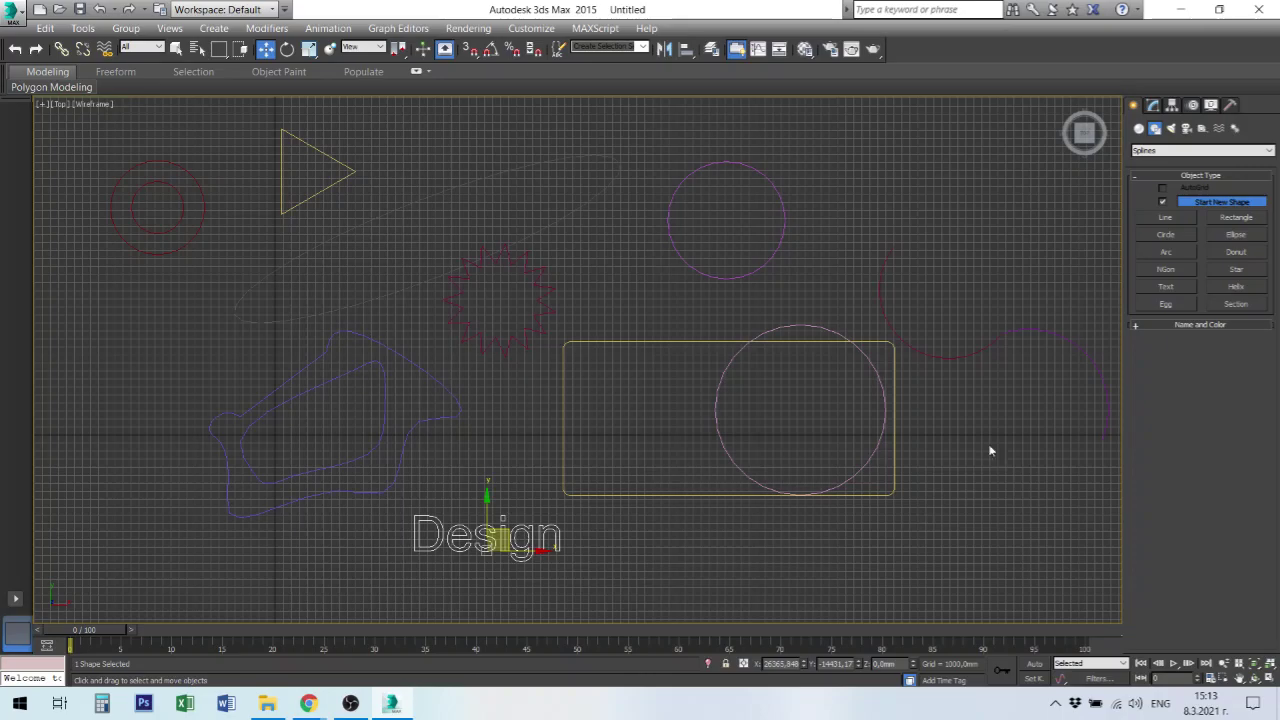
Draw a one-turn clockwise helix at the rectangle's lower-right corner, with Radius 1 about 5212 mm, a raised height and a larger Radius 2.
left_click(1237, 287)
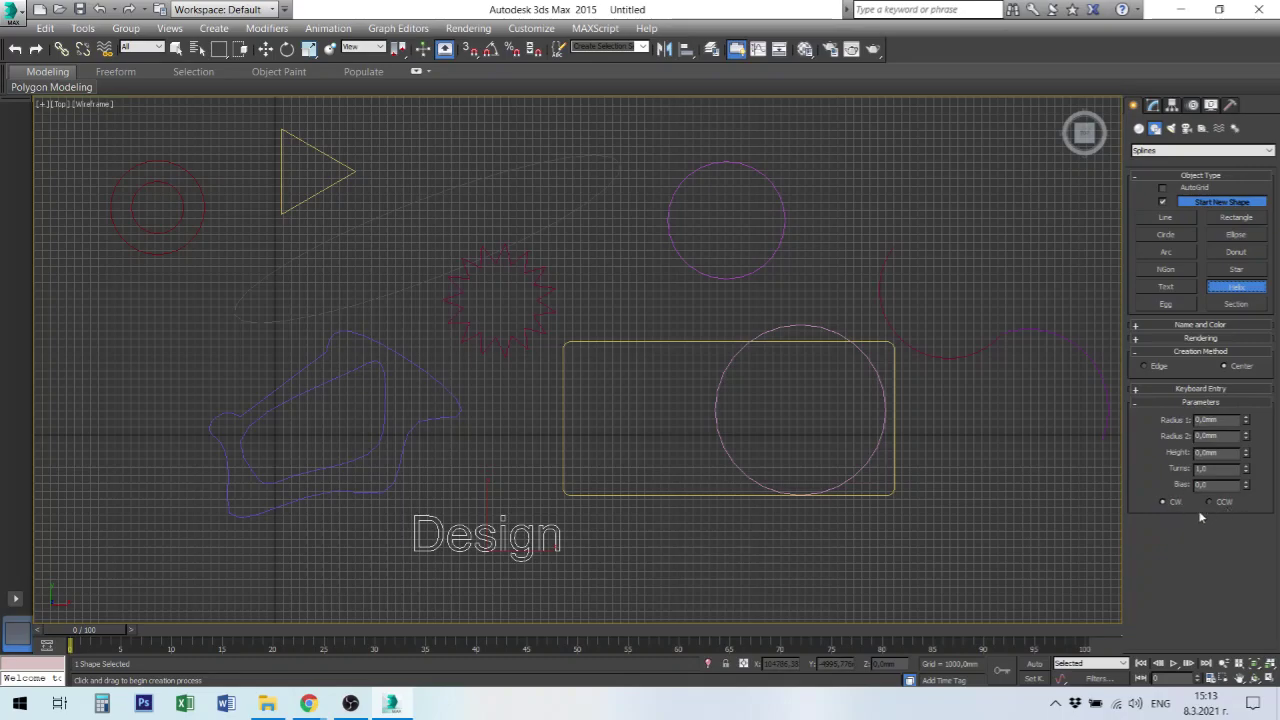
left_click_drag(890, 545, 958, 490)
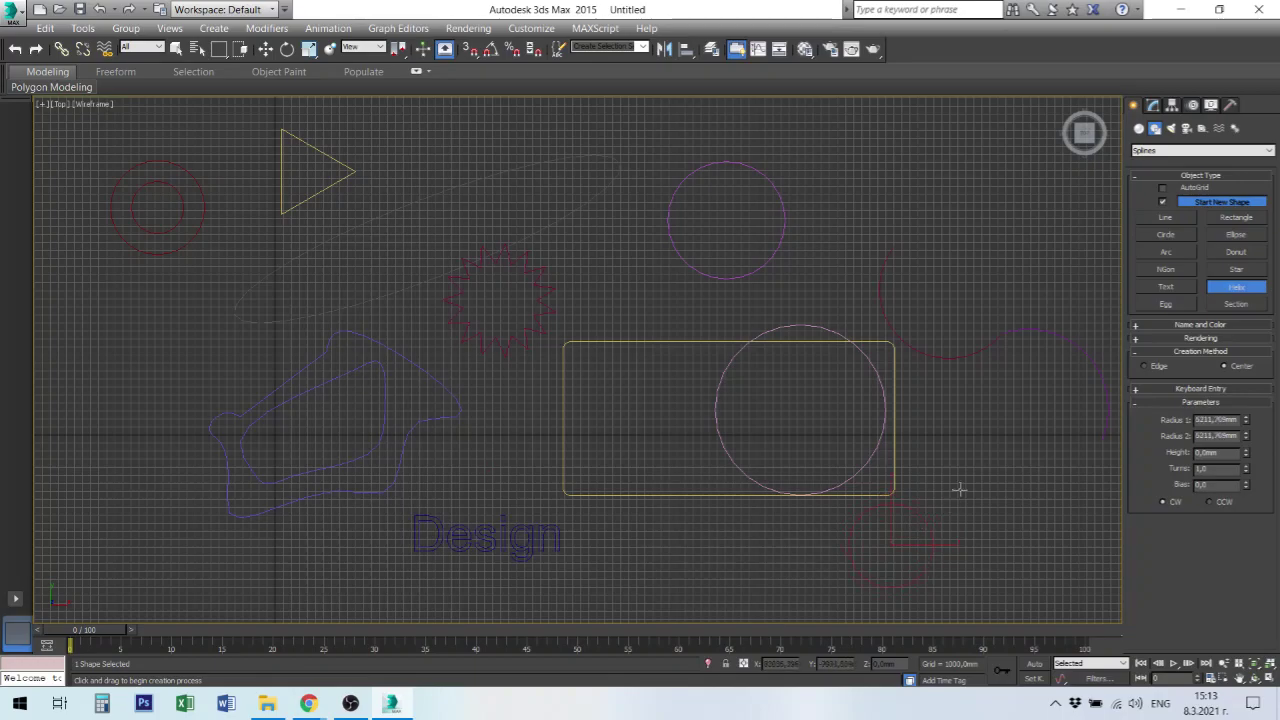
left_click(1009, 487)
left_click(1032, 452)
key("w")
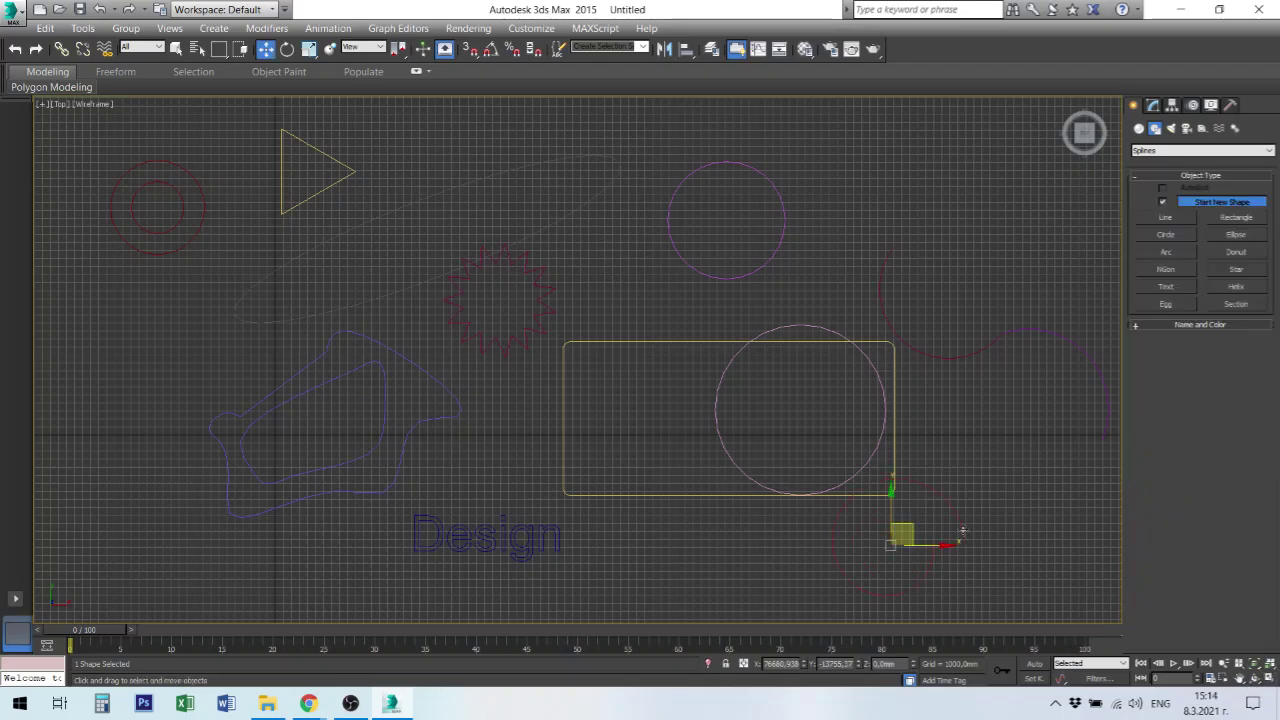
Show all four viewports, examine the helix in the Front view and display its name and color.
left_click(1270, 678)
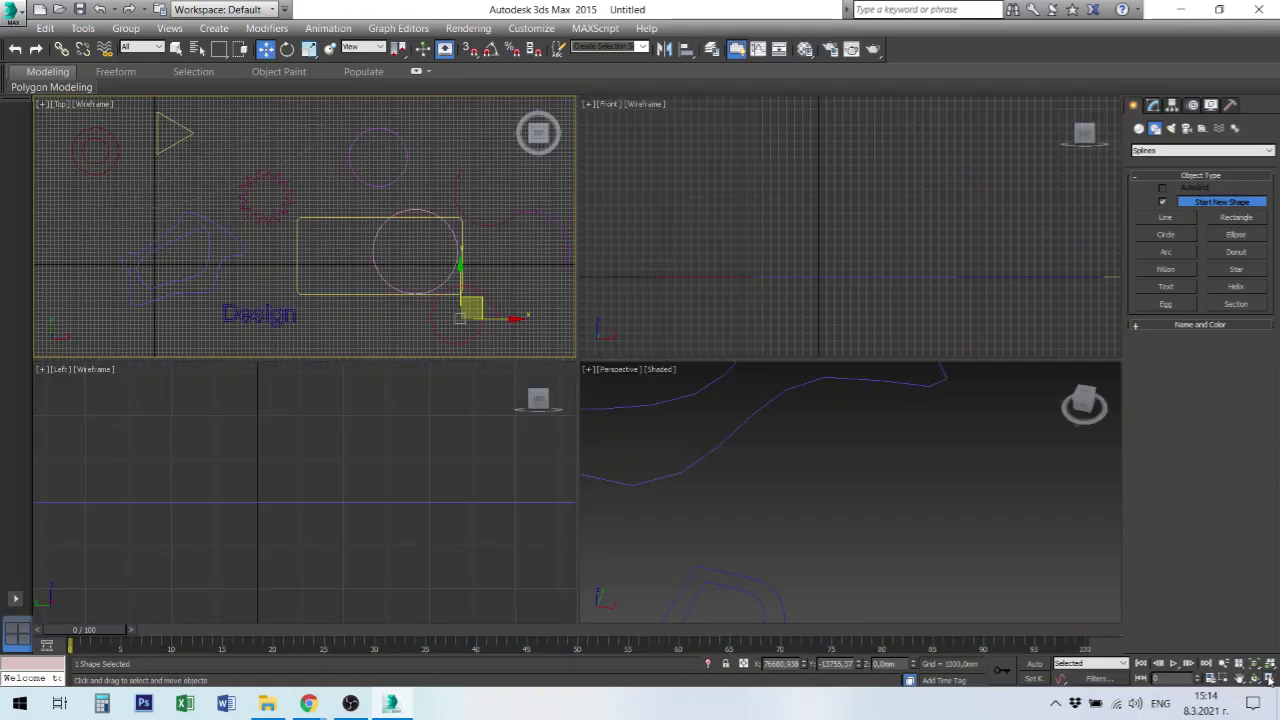
right_click(834, 310)
key("z")
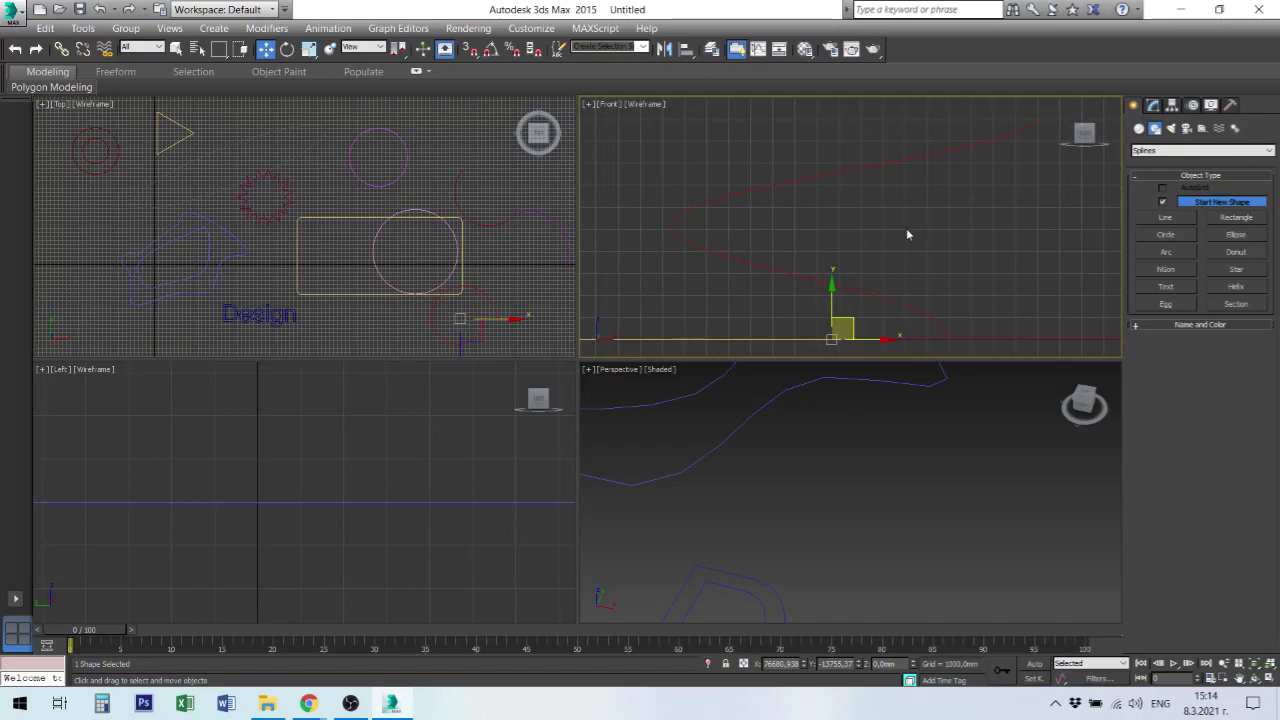
scroll(908, 227, "down", 5)
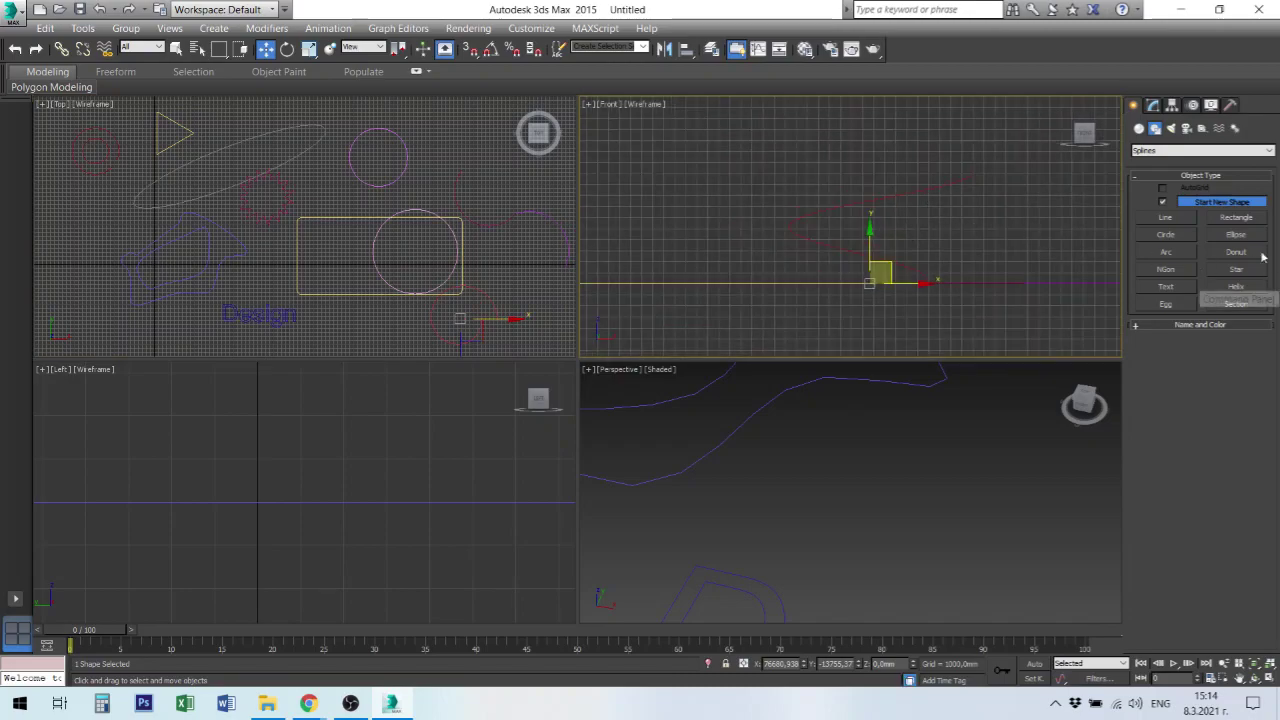
left_click(1134, 325)
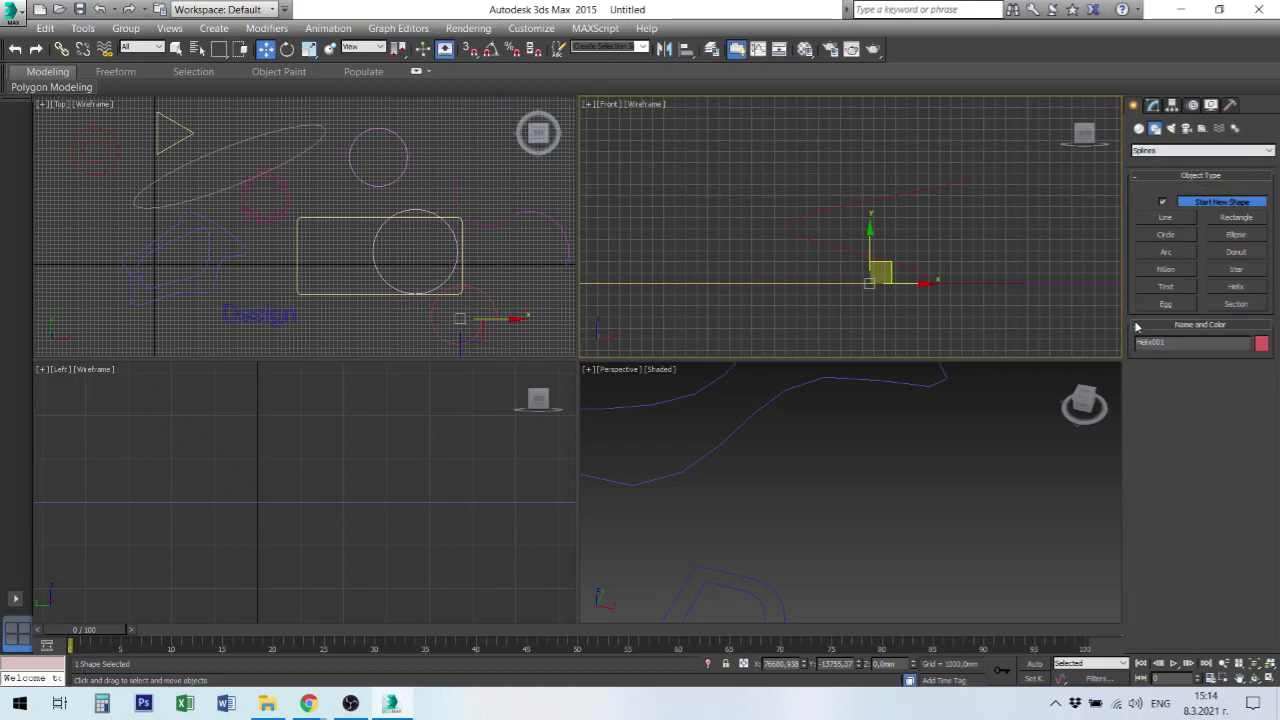
Change the helix's object color to light pink and deselect it to check the new color.
left_click(1262, 344)
left_click(472, 302)
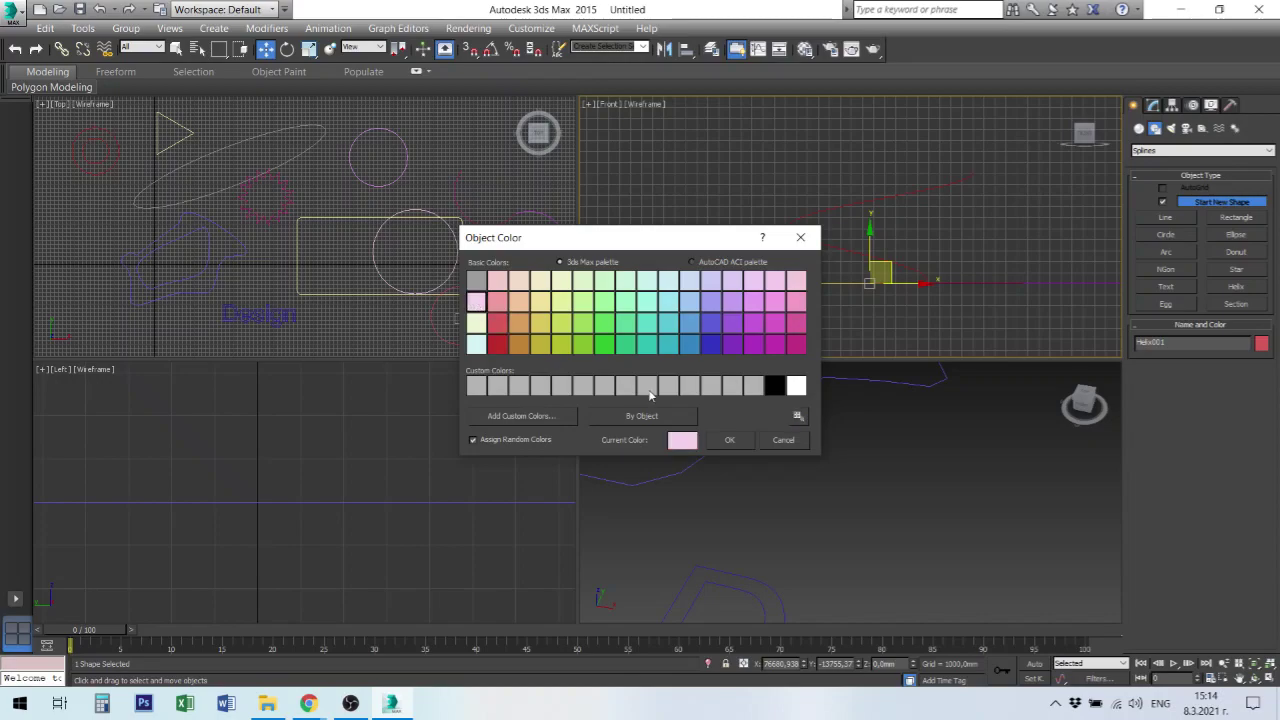
left_click(726, 440)
left_click(967, 330)
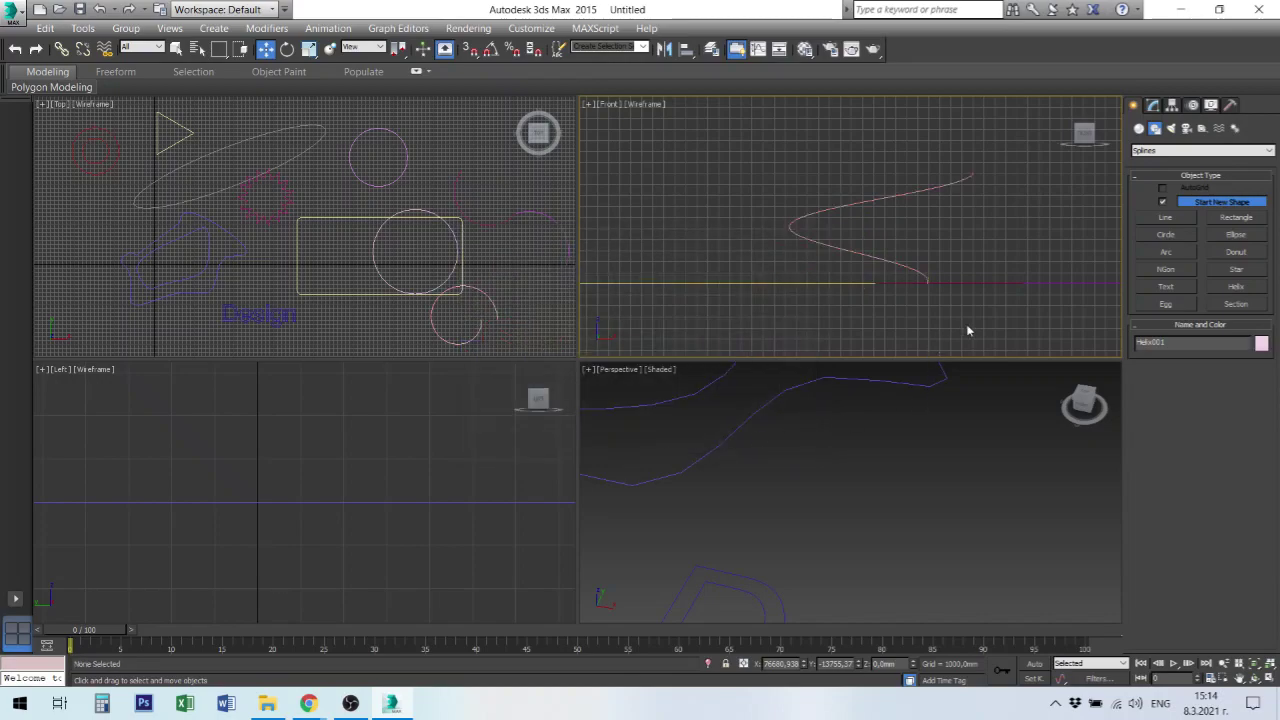
Set the helix's Radius 1 and Radius 2 to 5000 mm and its Turns to 5.
left_click(893, 265)
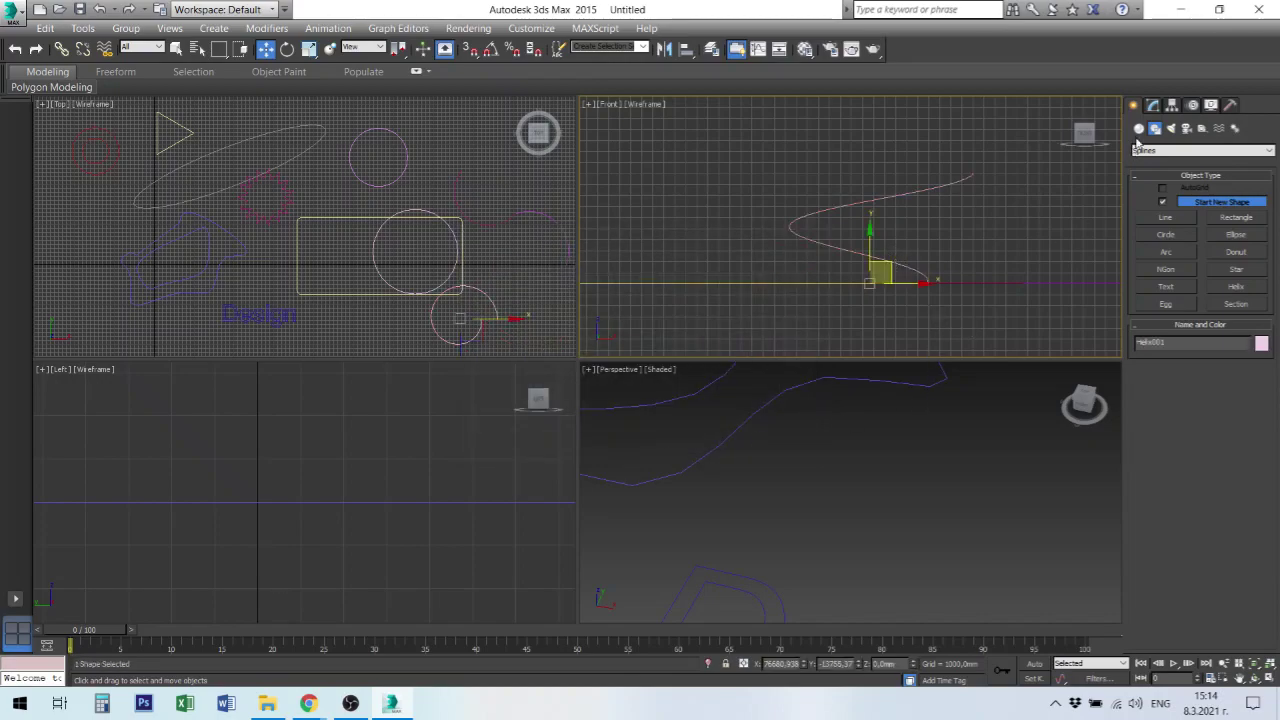
left_click(1153, 105)
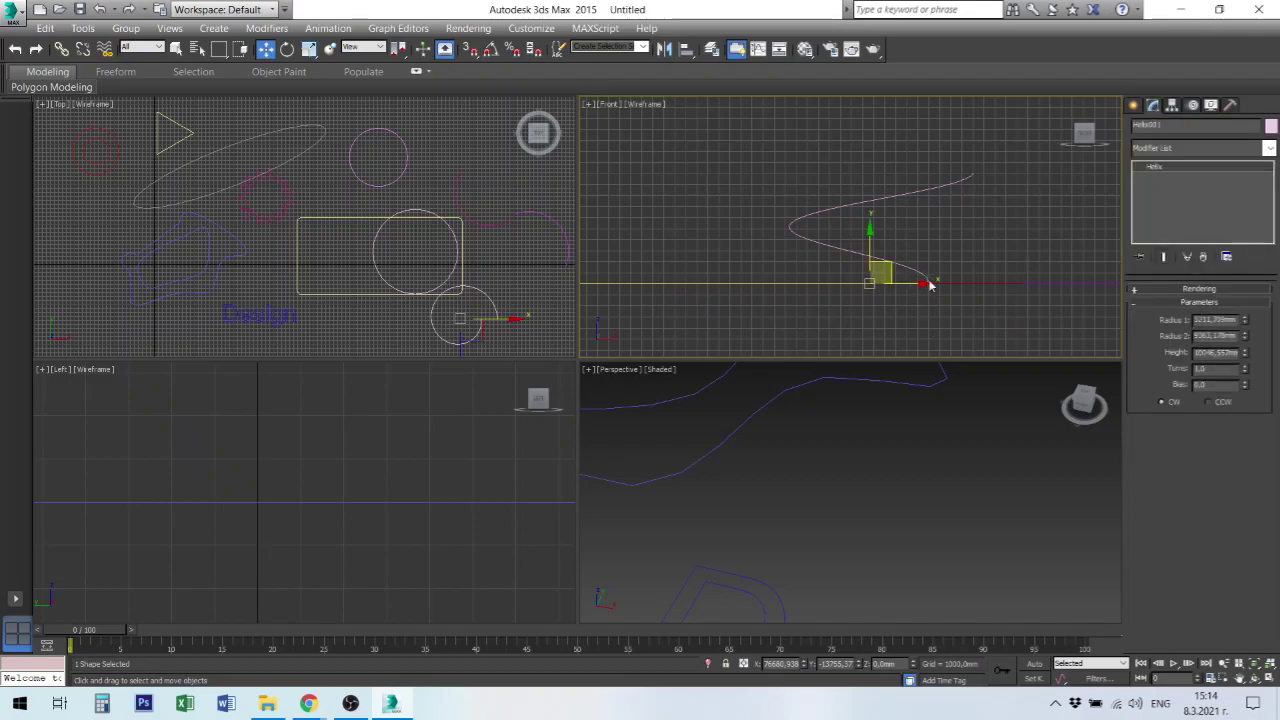
double_click(1215, 319)
type("5")
key("Tab")
type("4")
type("000")
key("Tab")
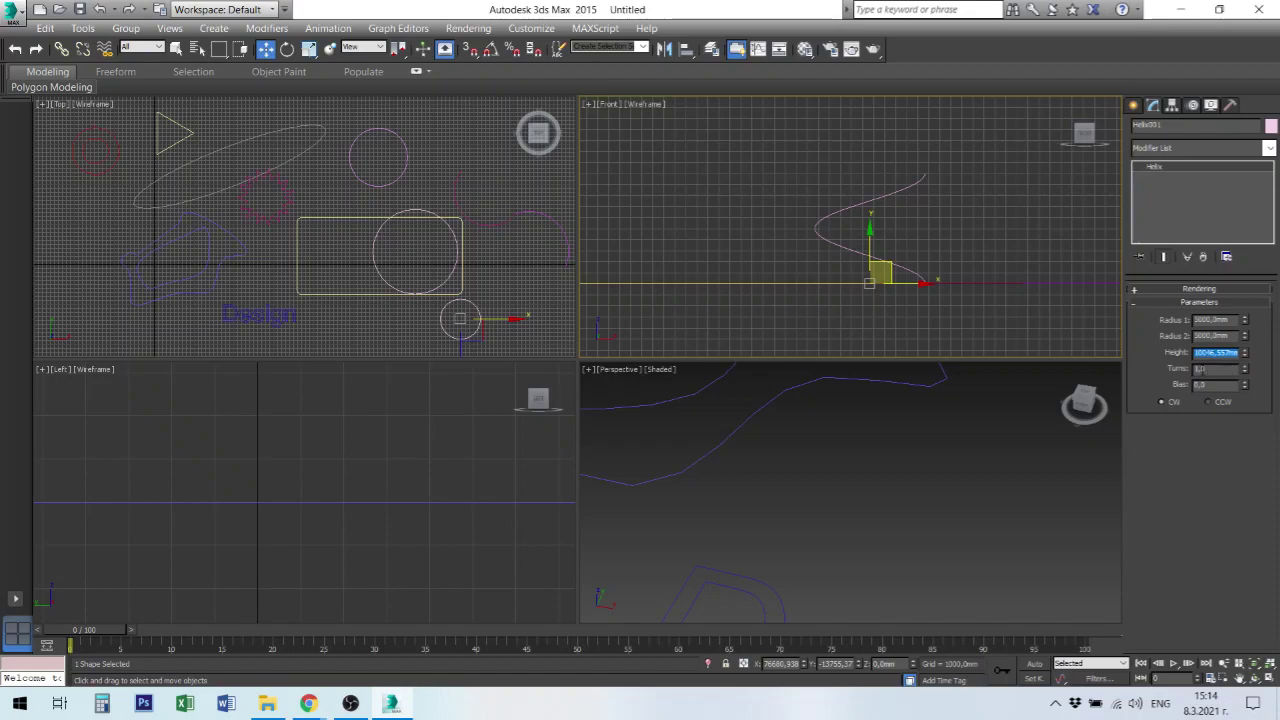
key("Tab")
type("5")
key("Return")
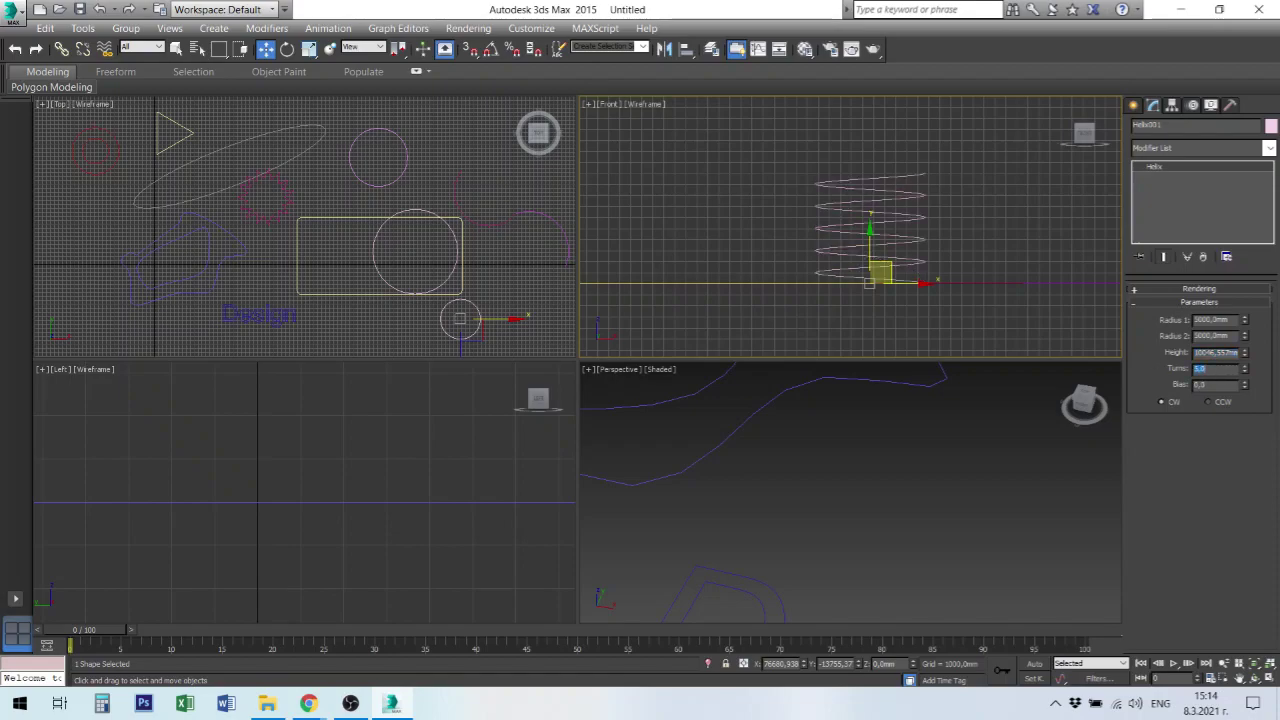
Reduce the helix's Height to 5000 mm.
left_click(1216, 352)
type("10000")
key("Return")
type("10200")
key("Return")
type("500")
key("Return")
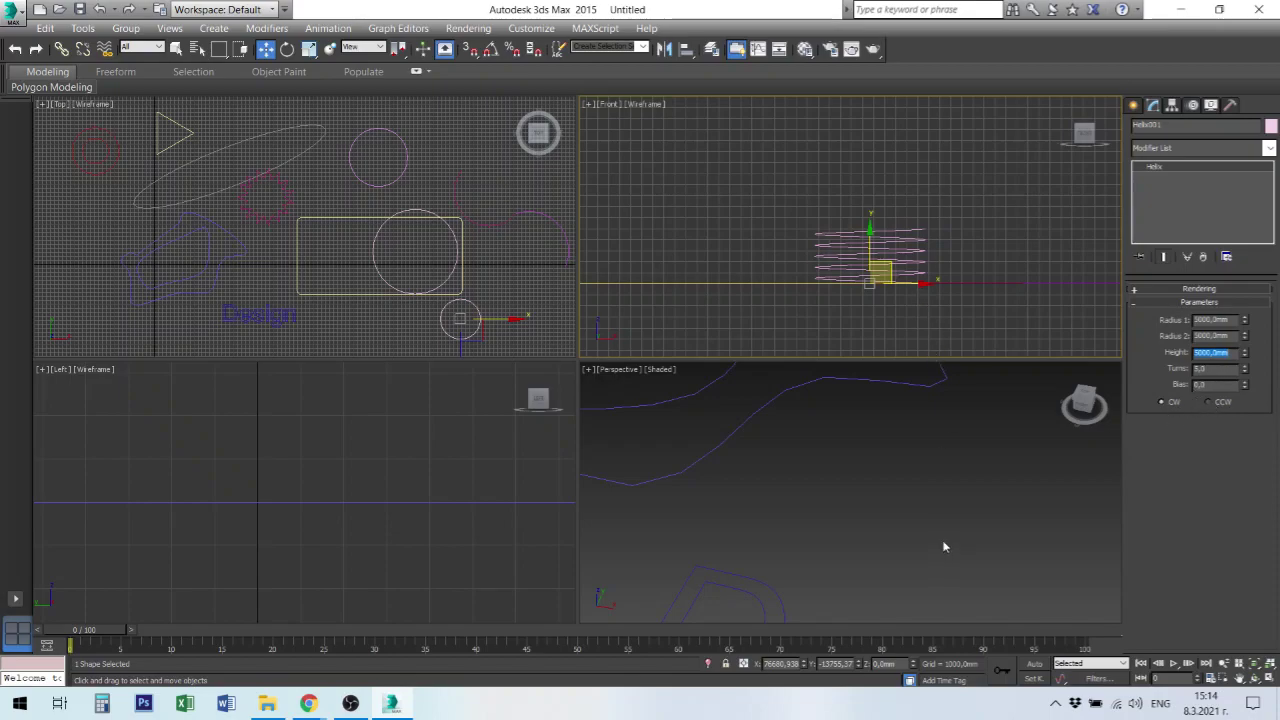
type("7")
left_click(922, 490)
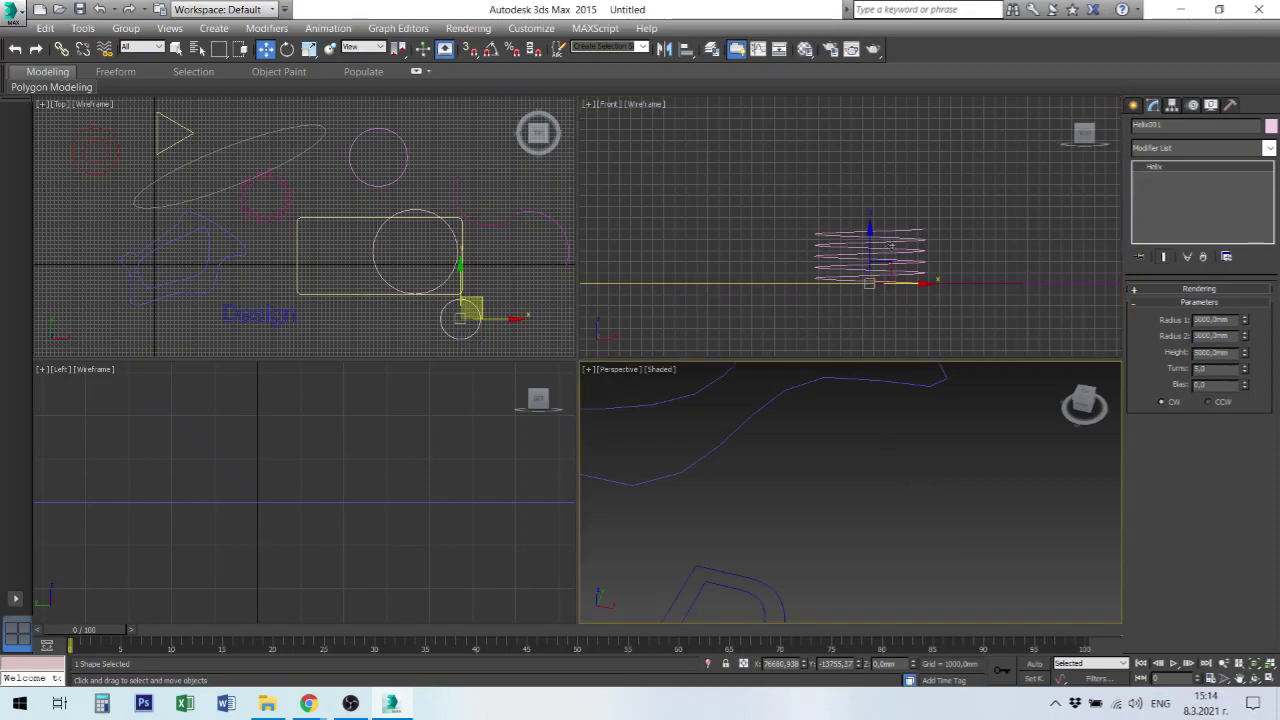
Frame the helix in all four viewports and move it along the XY plane in the Perspective view, away from the rectangle.
left_click(891, 245)
key("z")
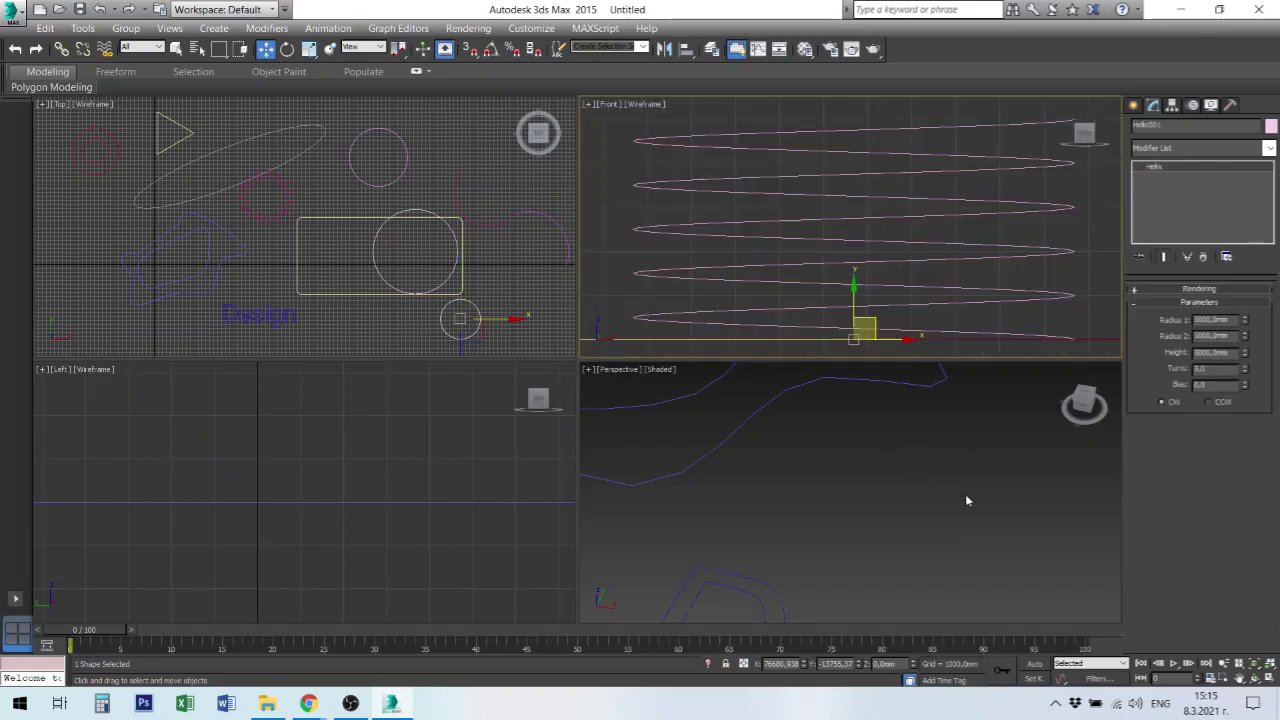
left_click(1270, 664)
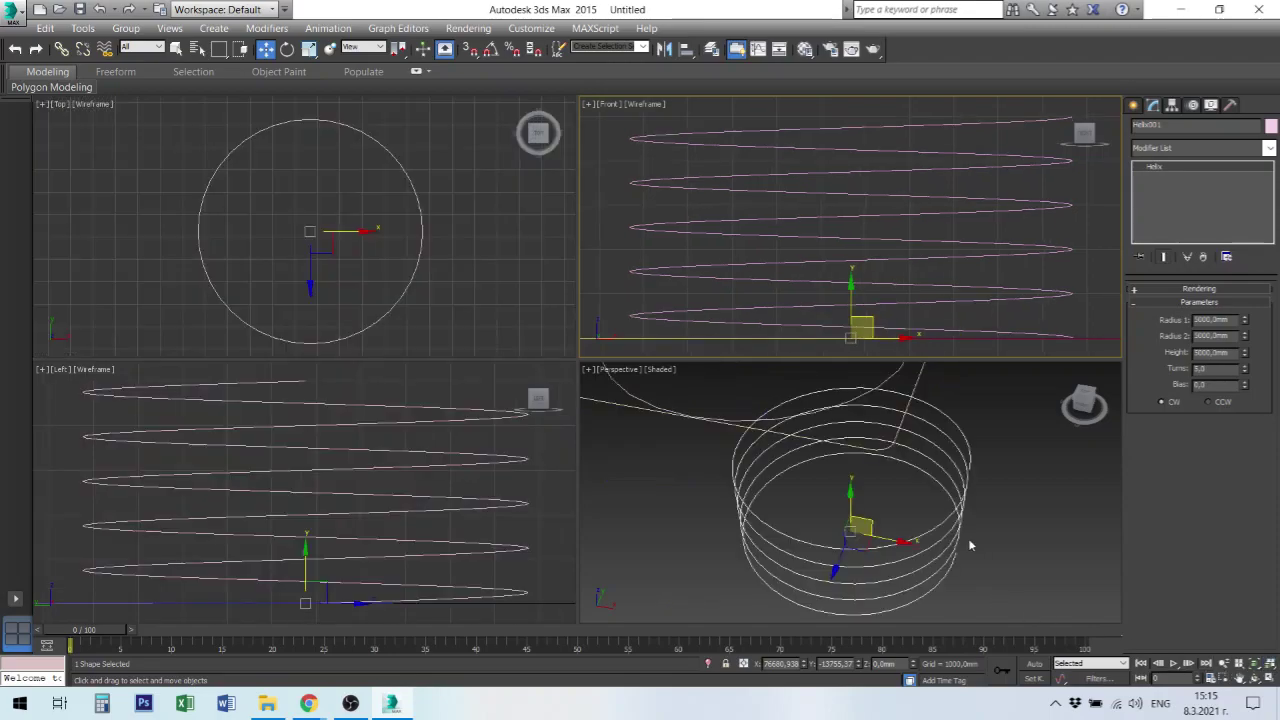
middle_click_drag(1009, 548, 1083, 528, "alt")
left_click_drag(858, 530, 950, 533)
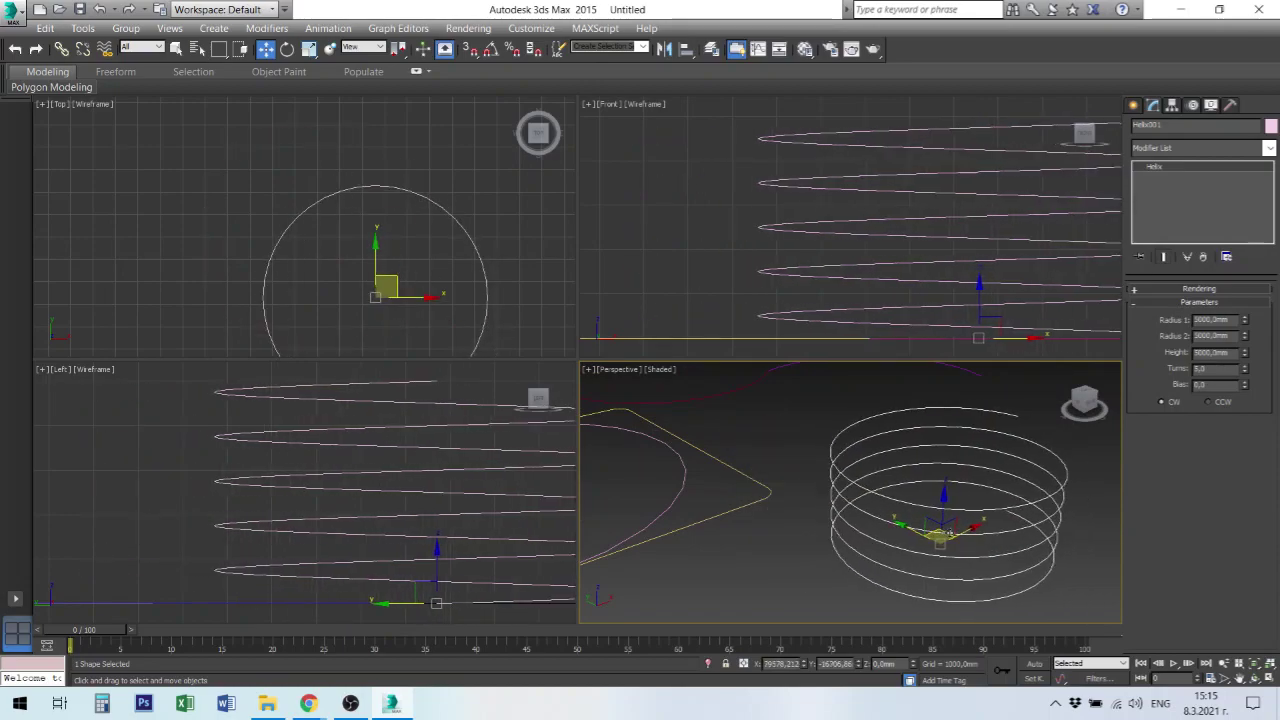
Try the helix's CCW direction, return to CW, and set its Turns to 5.5.
left_click(1210, 402)
left_click(1162, 402)
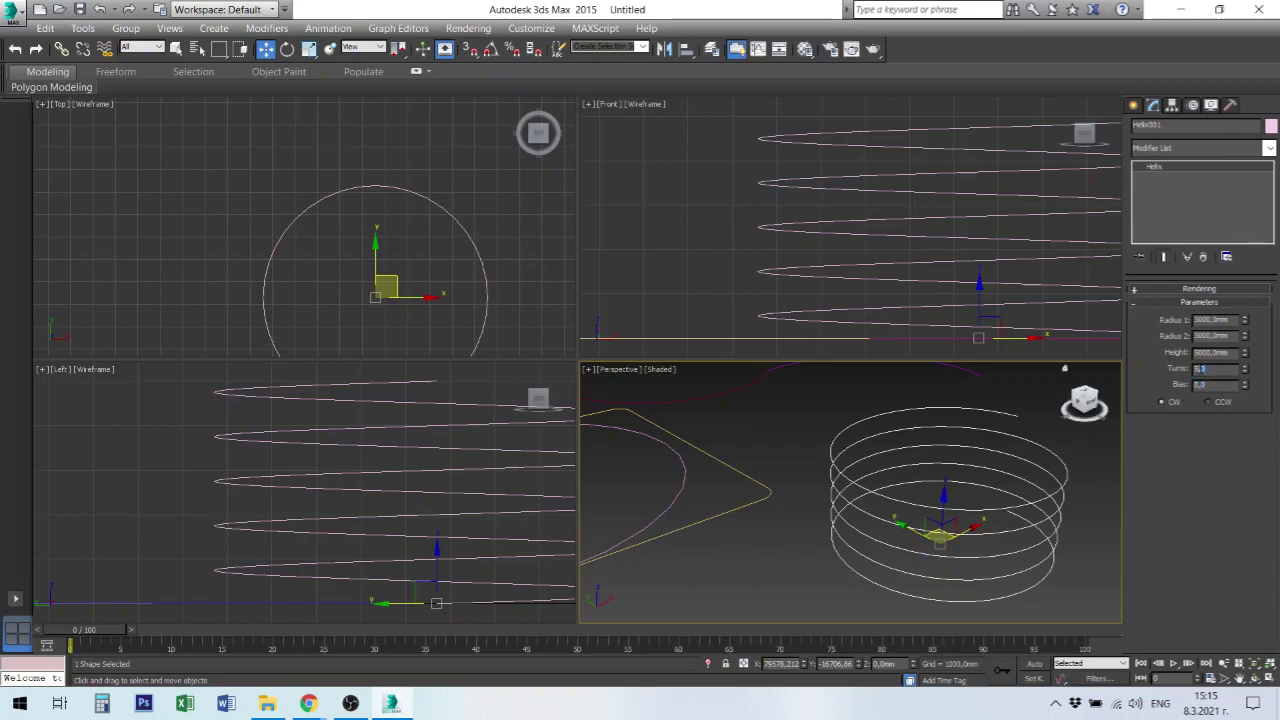
type("5.5")
key("Return")
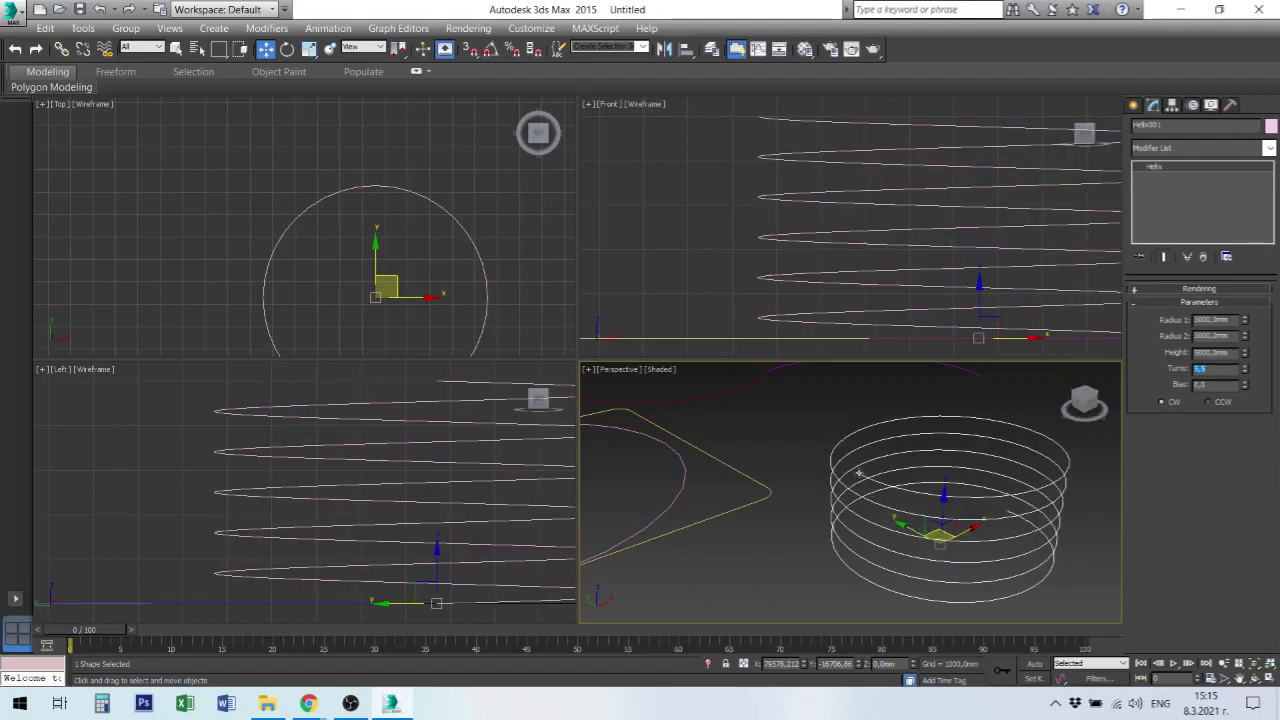
Try a Bias of 1 on the helix, lower it to about -0.01, and reset it to 0.
key("Tab")
type("0,9")
key("Return")
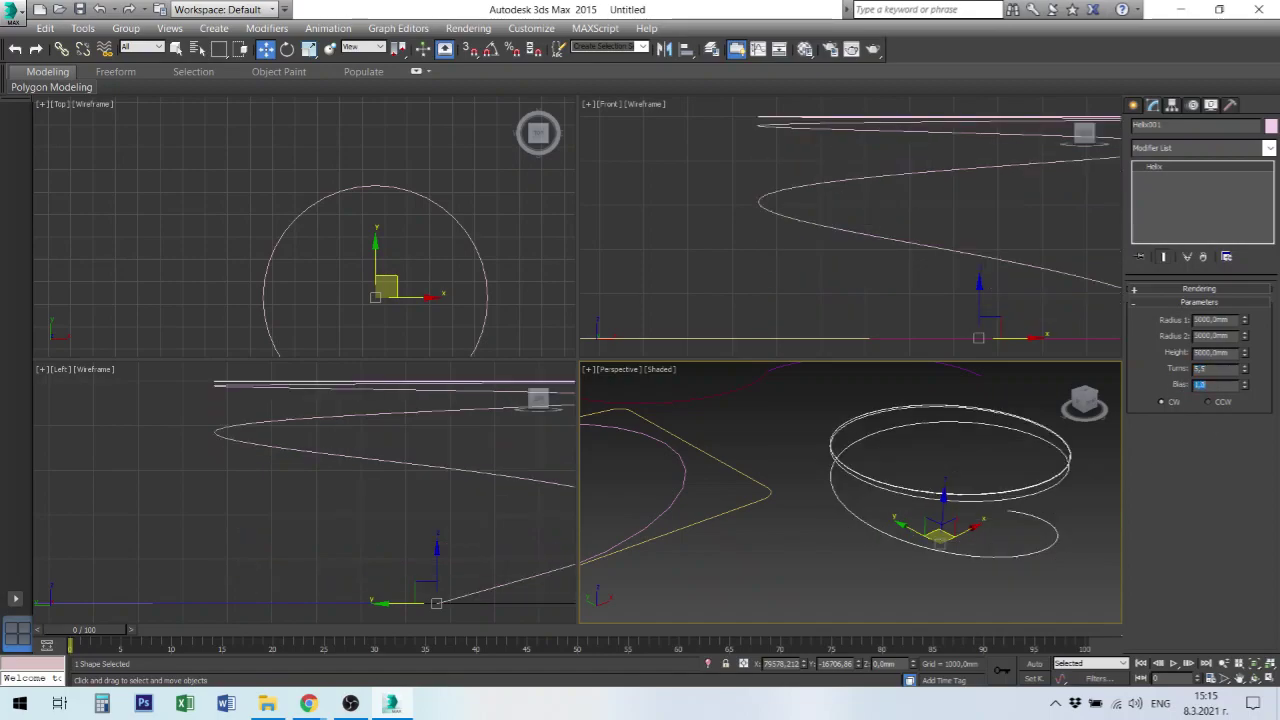
left_click(1245, 368)
left_click_drag(1247, 390, 1243, 448)
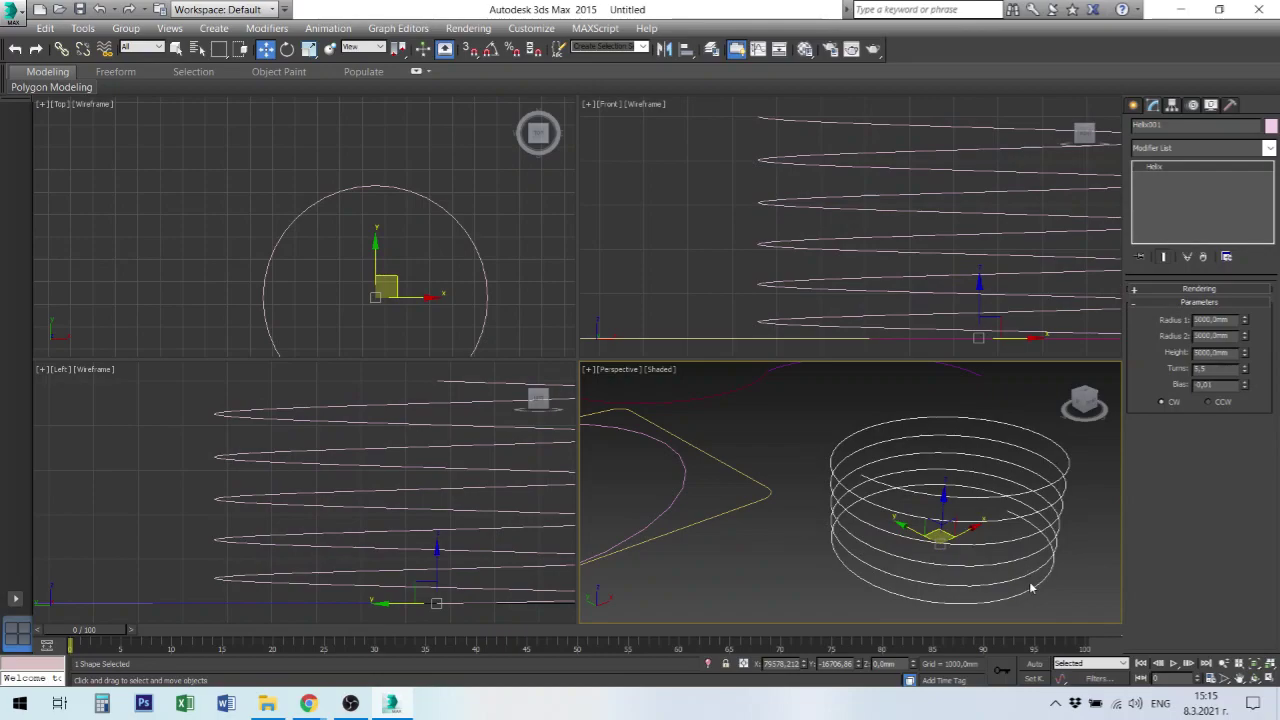
left_click_drag(1229, 384, 1166, 383)
type("0")
key("Return")
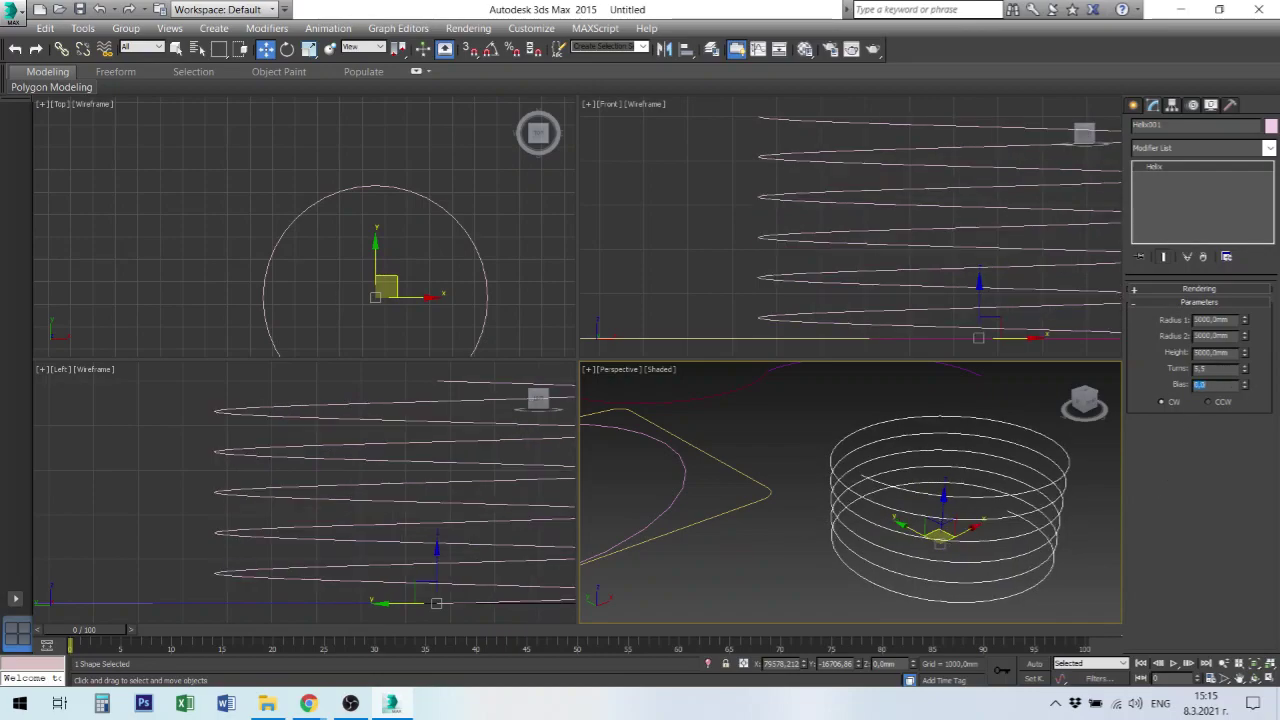
Set the helix's Bias to 1, examine the shape in the Front view, then reset the Bias to 0 and deselect.
type("1")
key("Return")
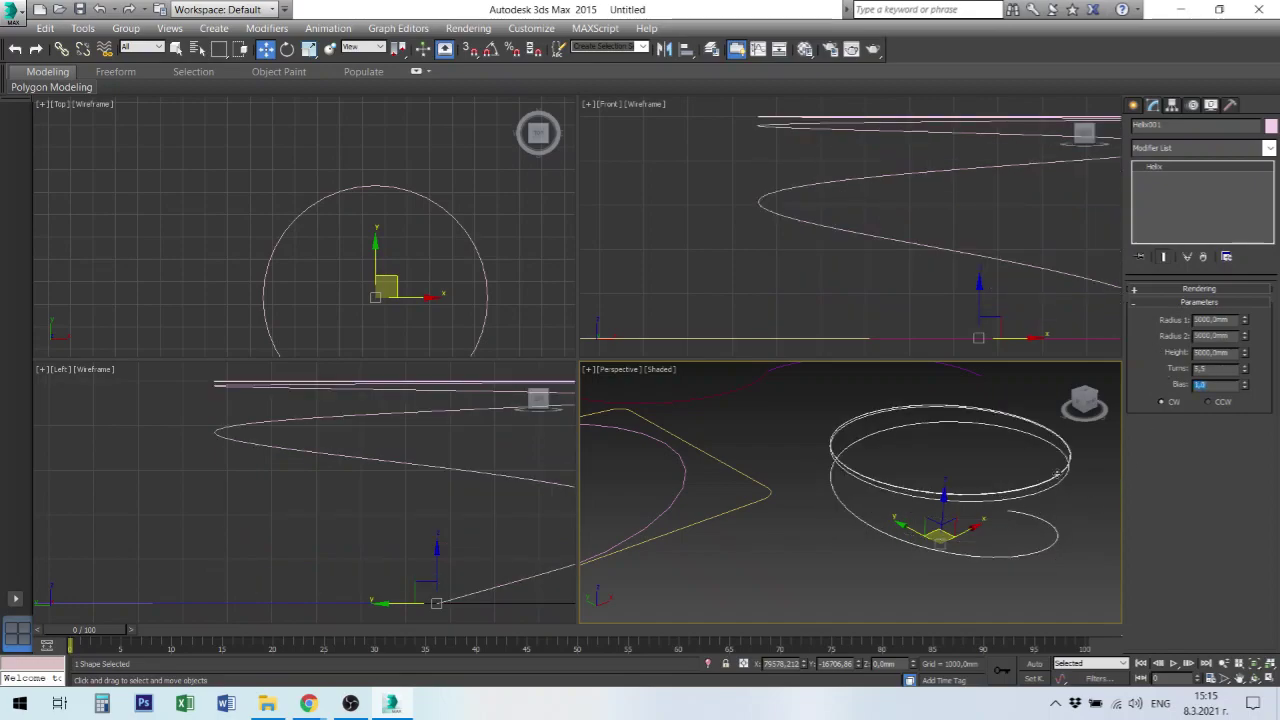
left_click(896, 210)
middle_click_drag(906, 204, 741, 224)
scroll(761, 226, "down", 5)
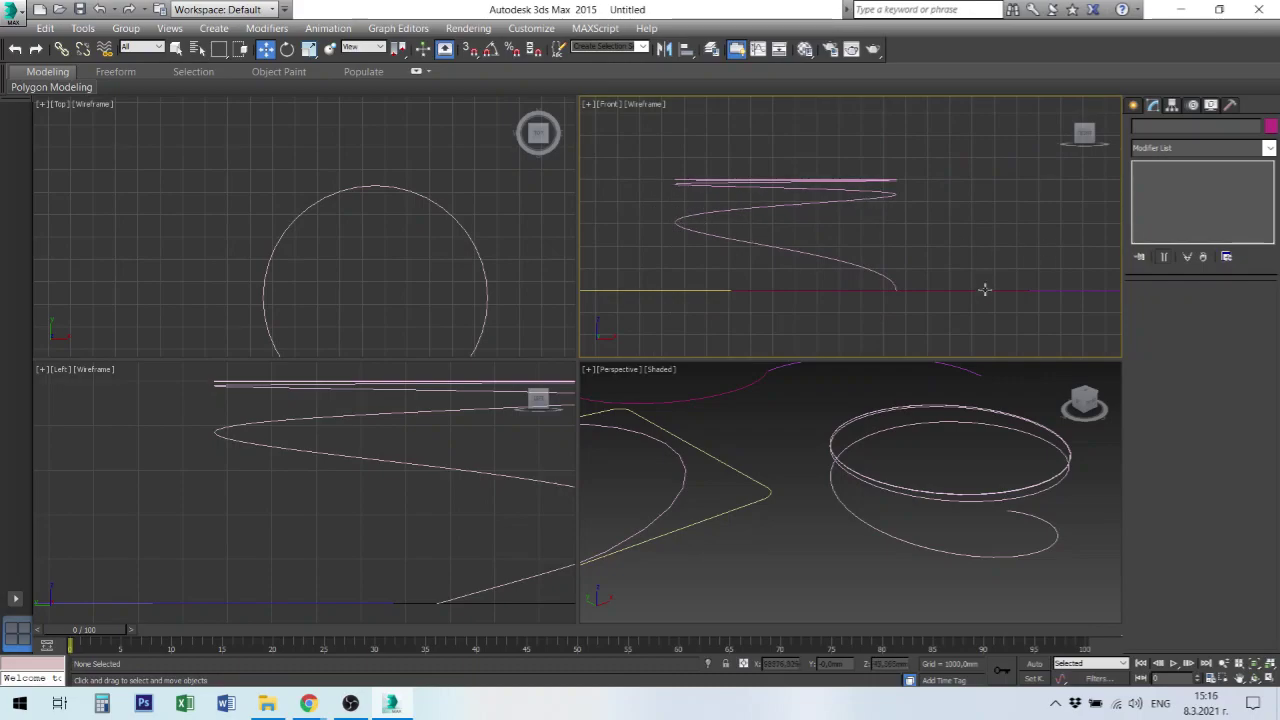
left_click(884, 276)
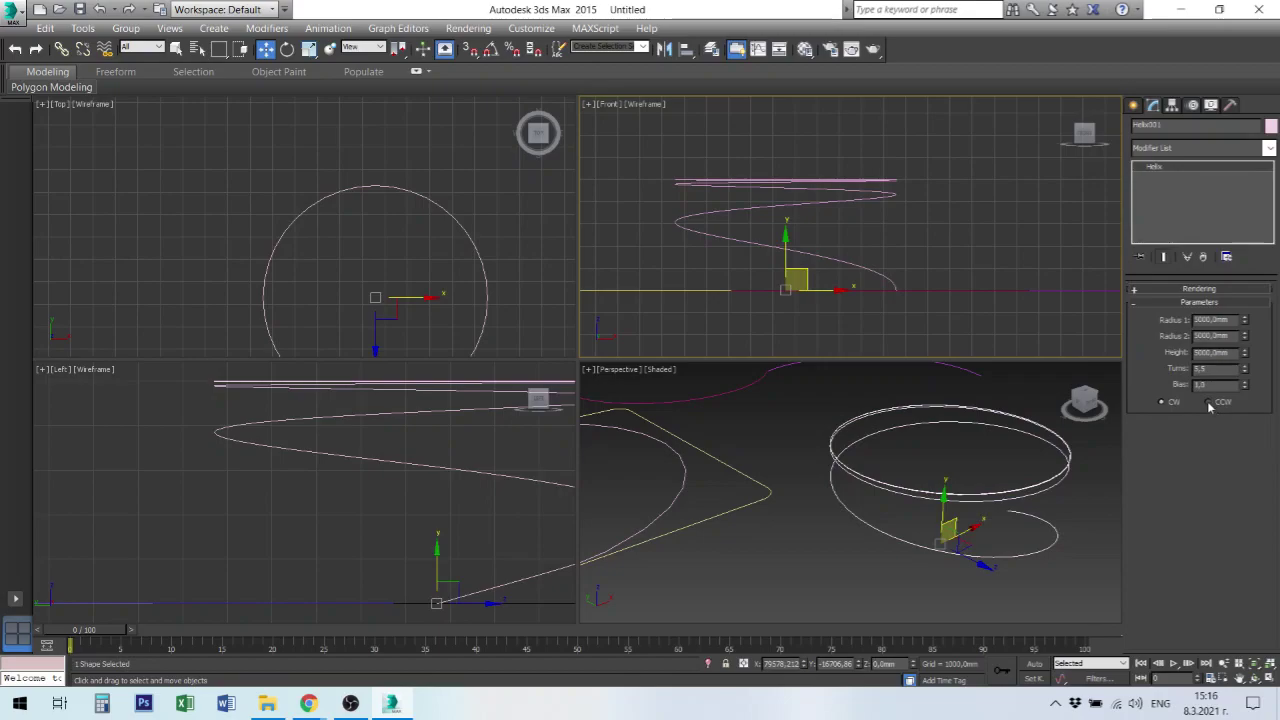
type("0")
key("Return")
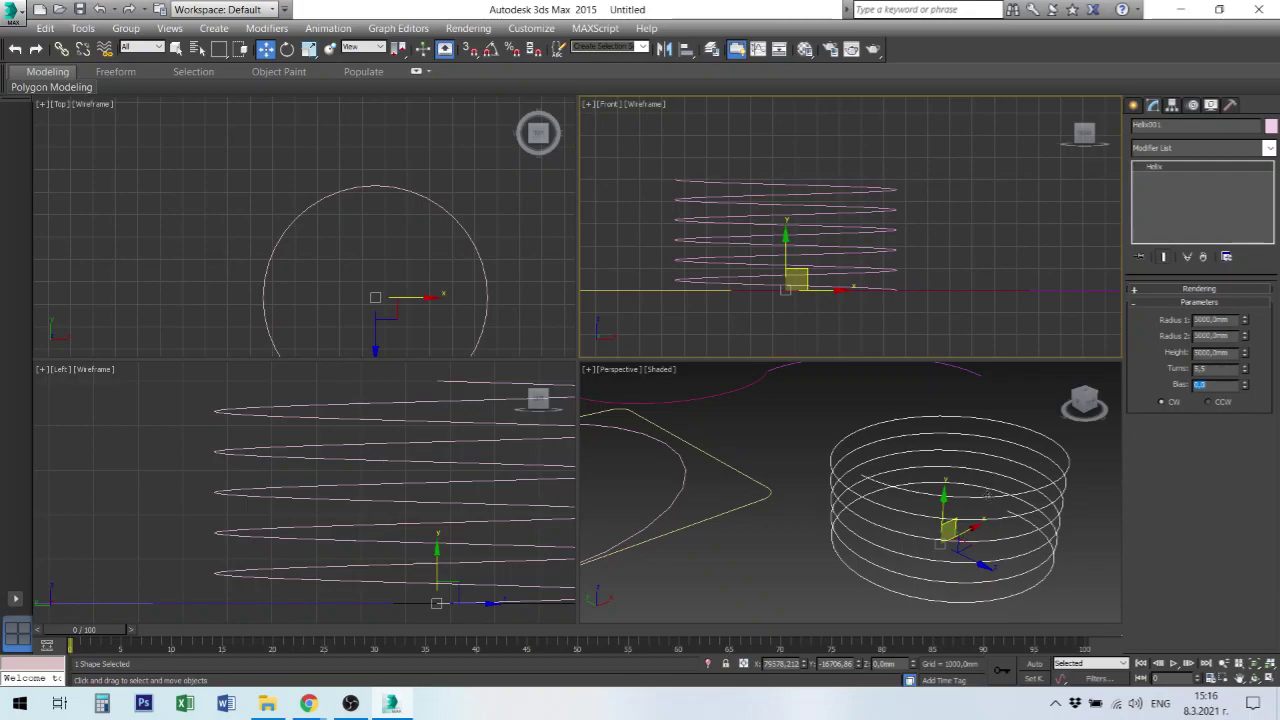
left_click(1046, 514)
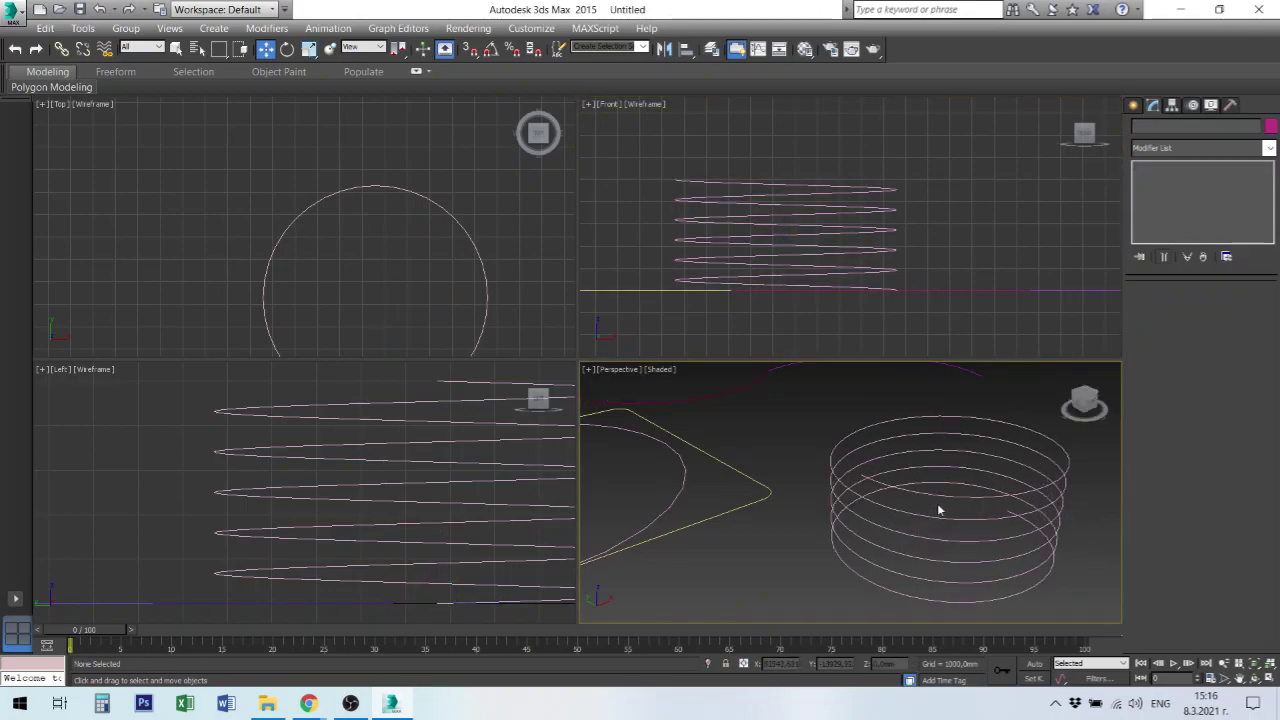
Draw an outlined egg above and to the left of the helix in the Top view, Length about 261, Width about 179, Thickness about 30.
left_click(1134, 107)
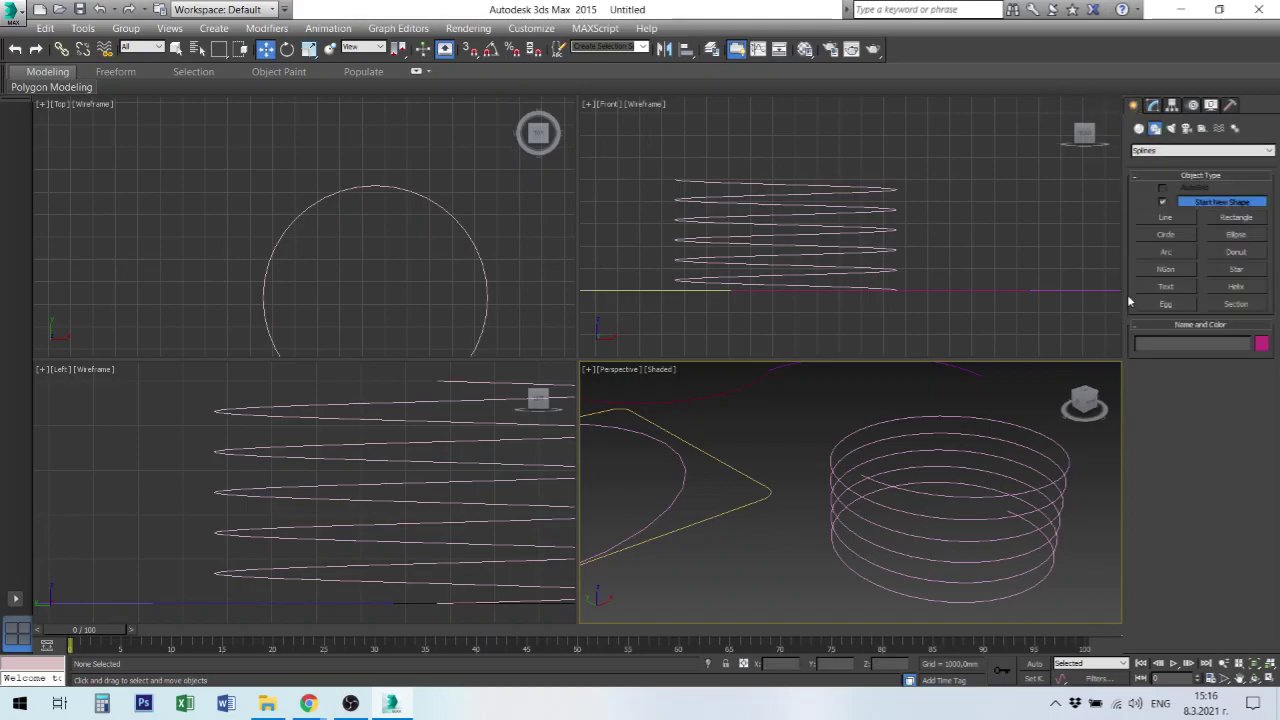
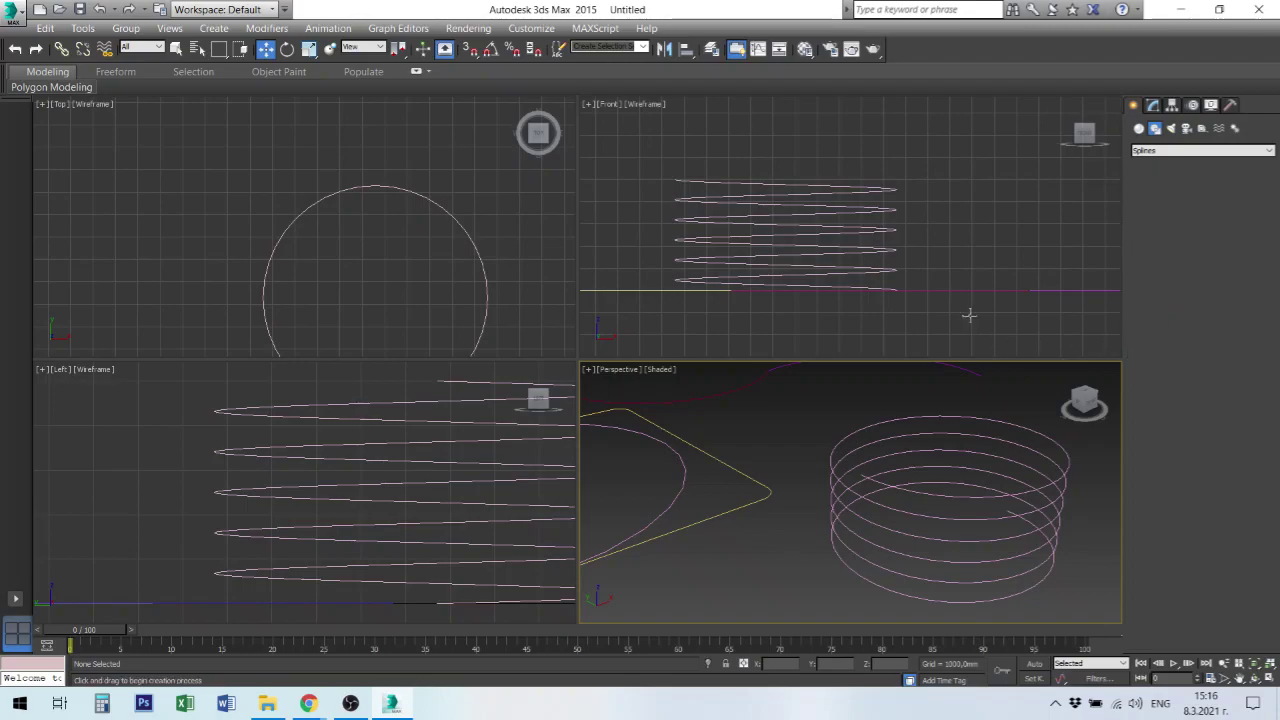
left_click(1156, 305)
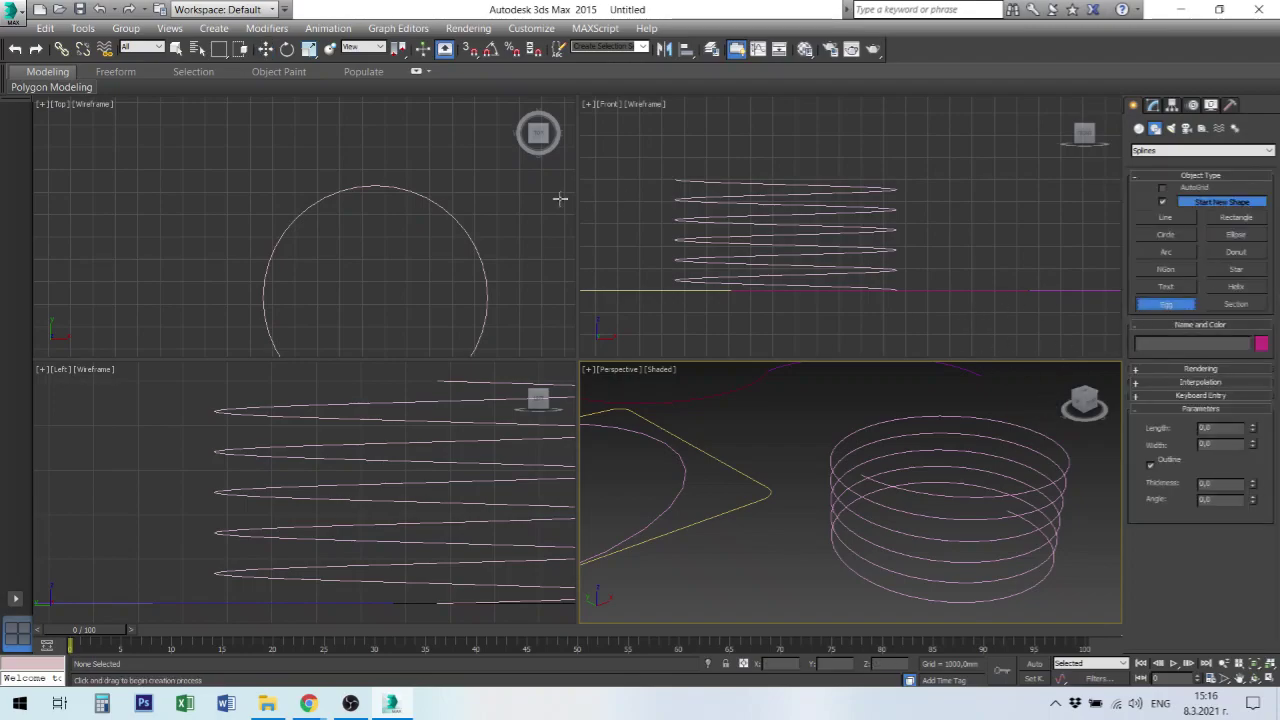
left_click_drag(134, 177, 222, 182)
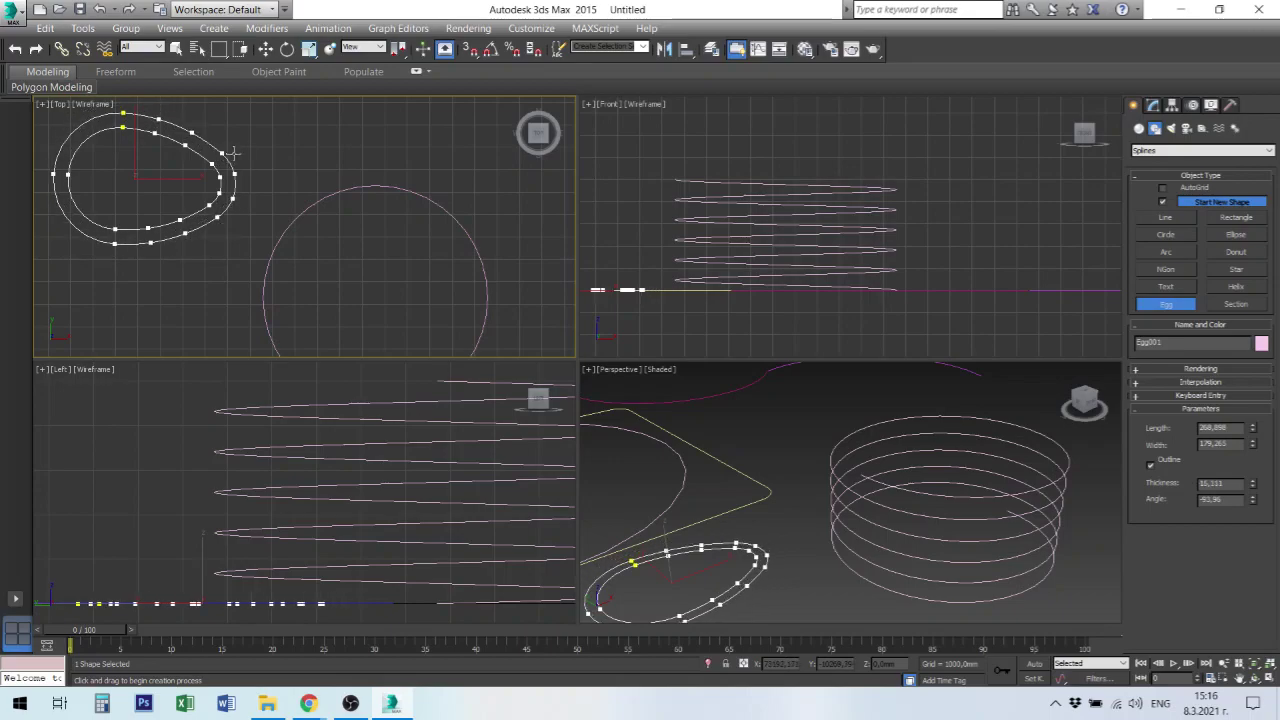
left_click(235, 153)
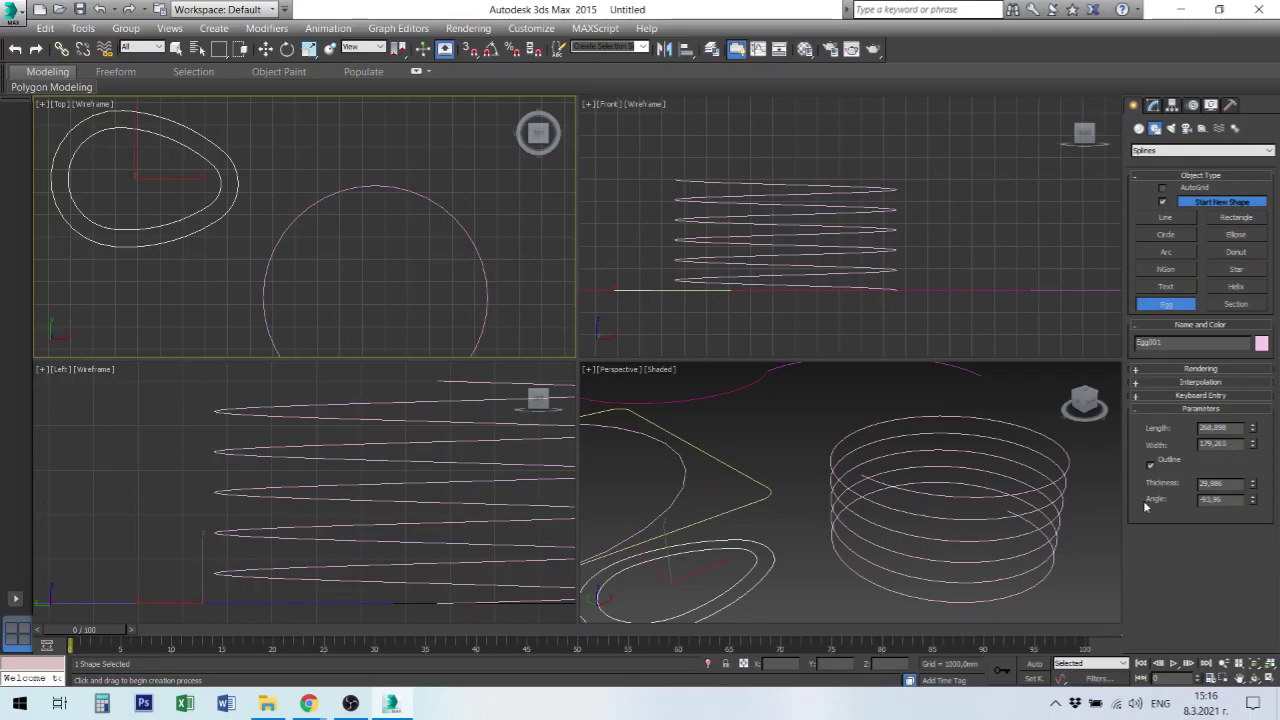
Set the egg's outline Thickness to 20 and finish the shape.
double_click(1212, 483)
type("20")
key("Return")
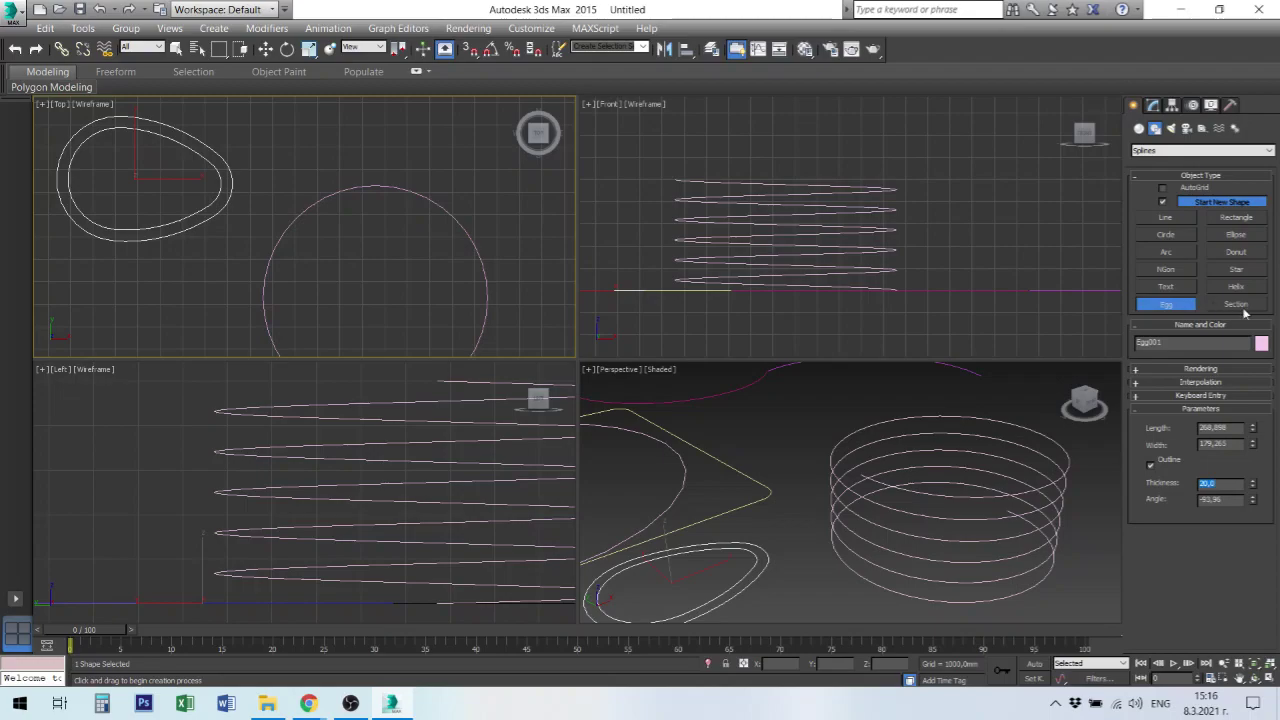
left_click(214, 214)
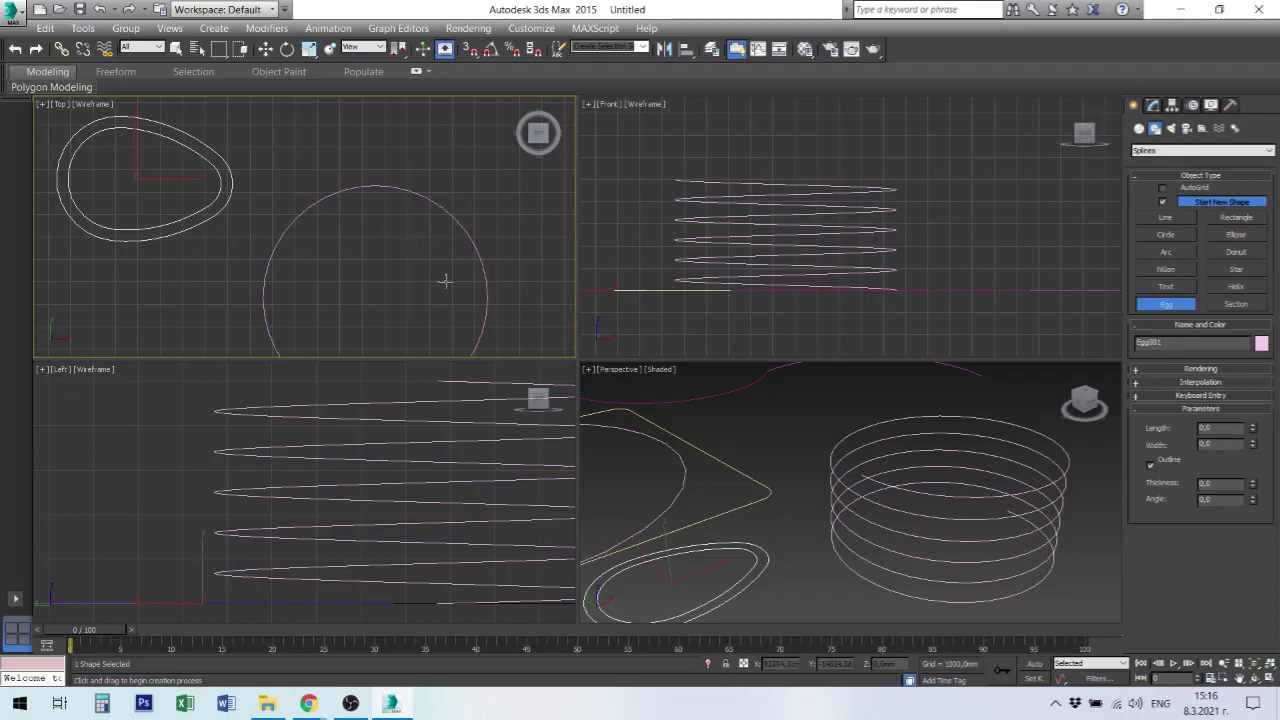
left_click(845, 594)
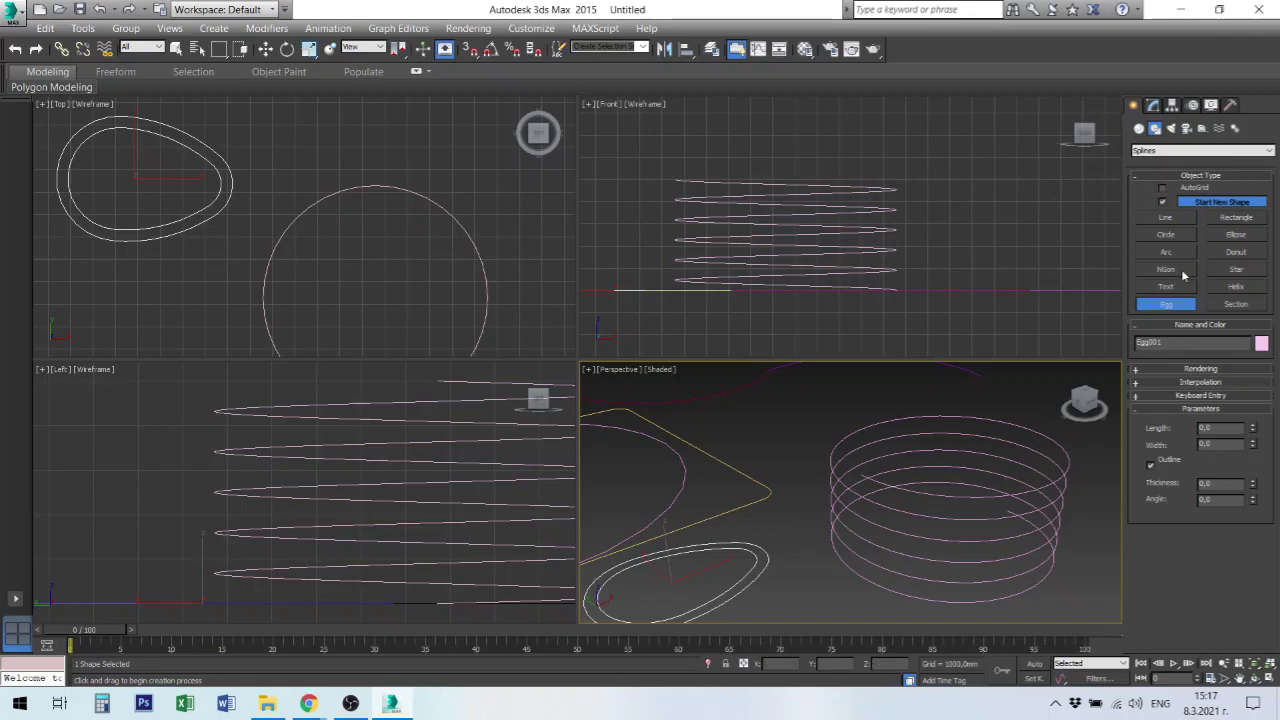
Show the Extended Splines object types, return to Splines, and show the NURBS Curves object types.
left_click(1180, 151)
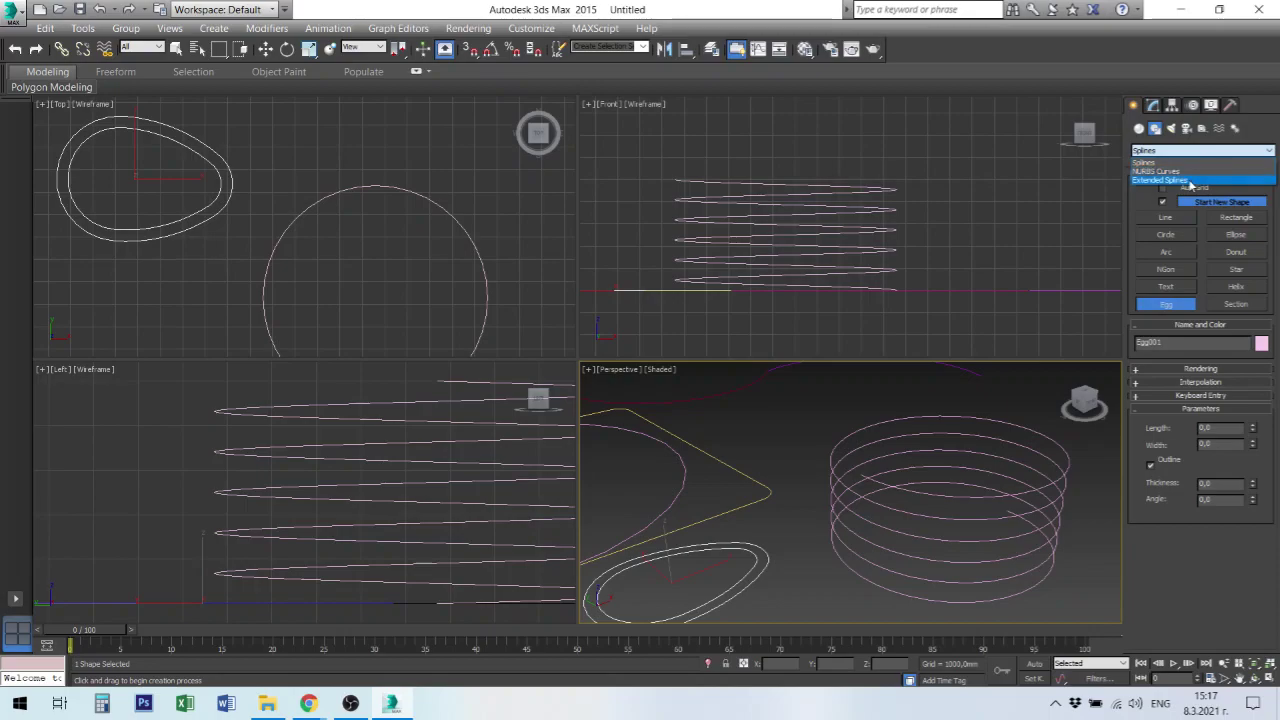
left_click(1193, 181)
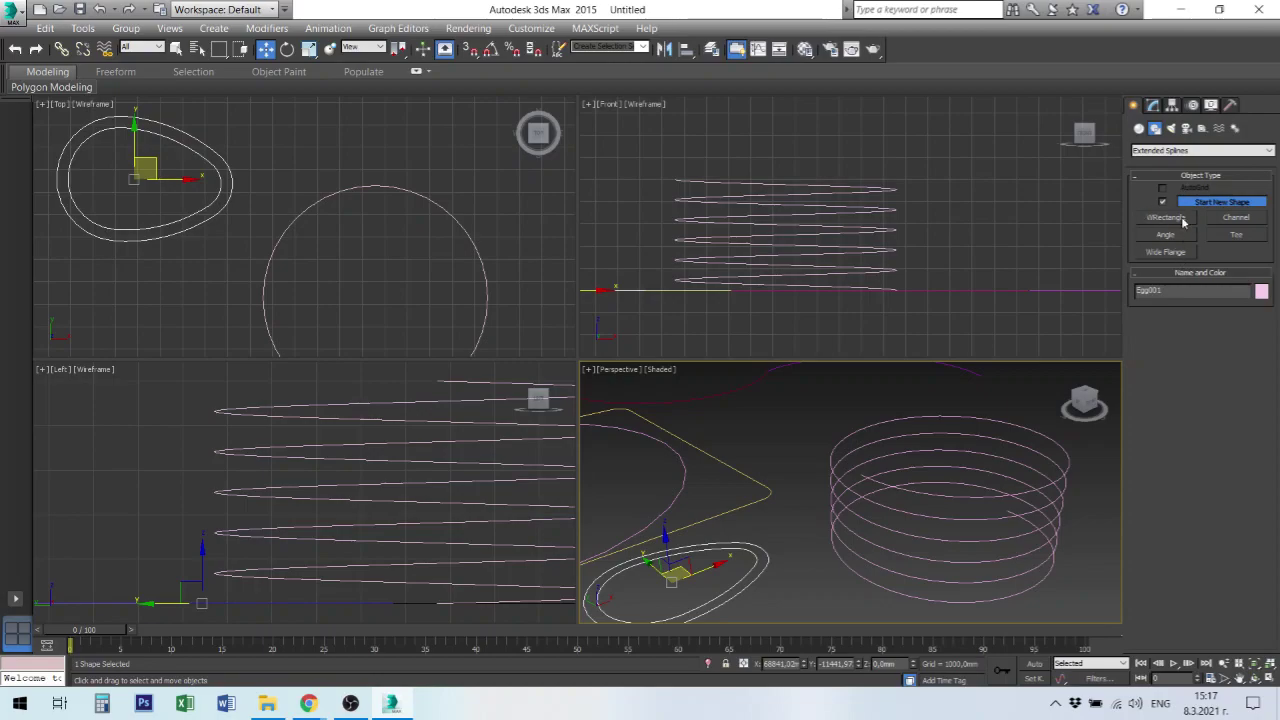
left_click(1197, 152)
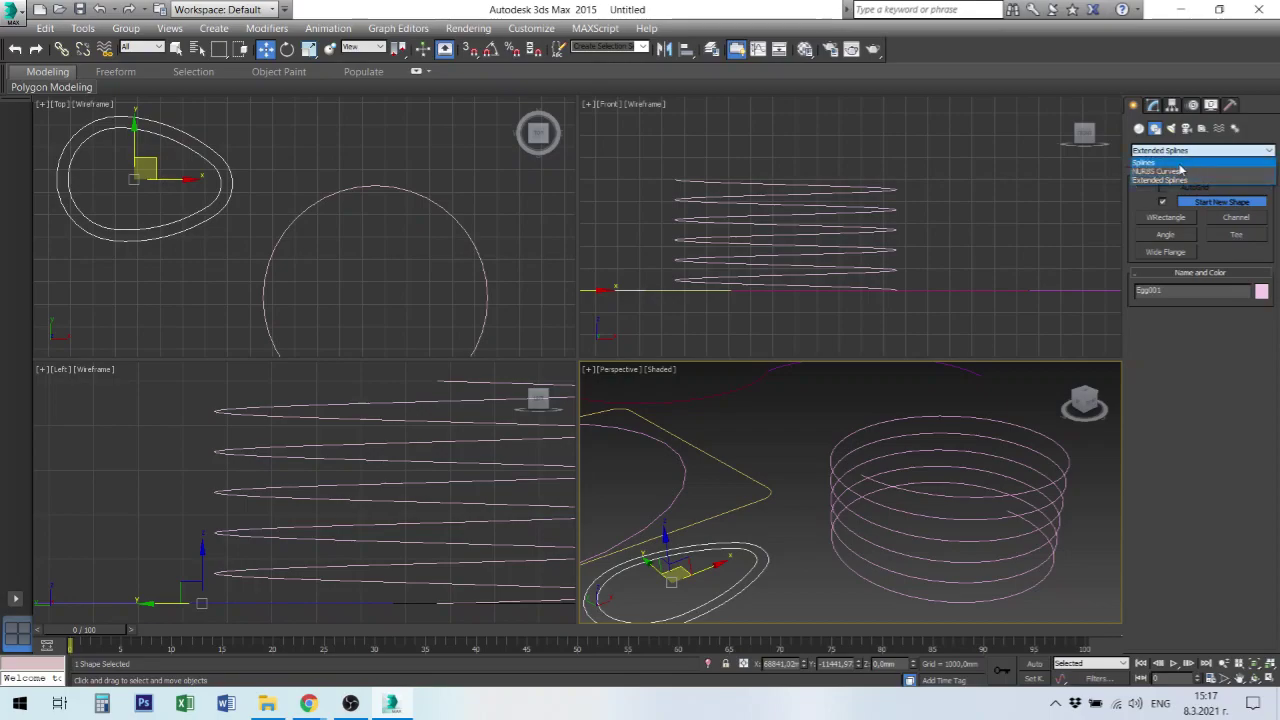
left_click(1170, 164)
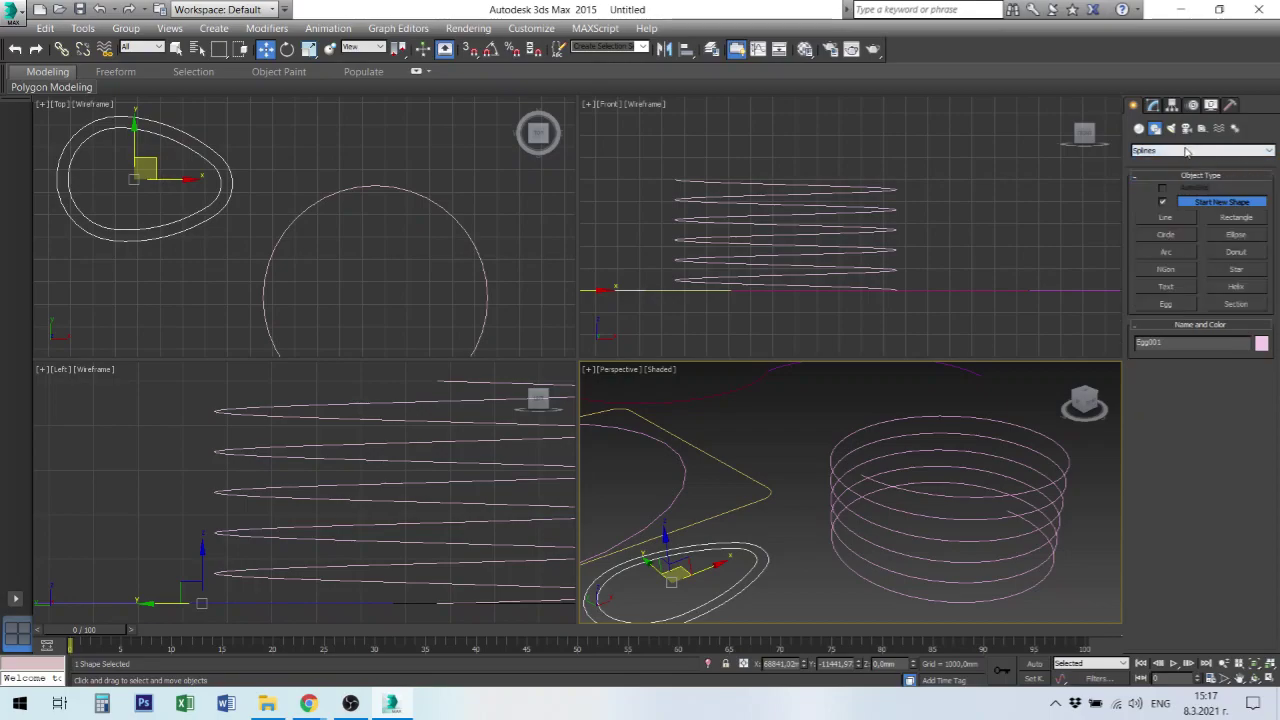
left_click(1192, 152)
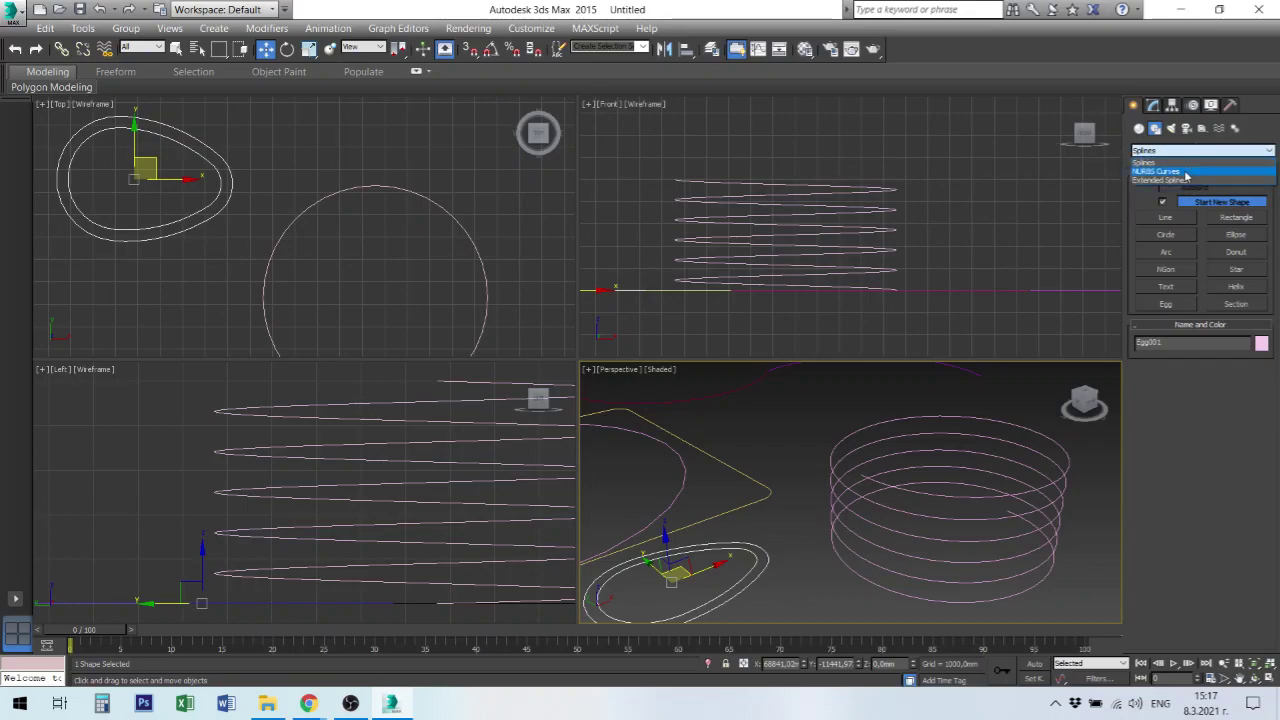
left_click(1186, 172)
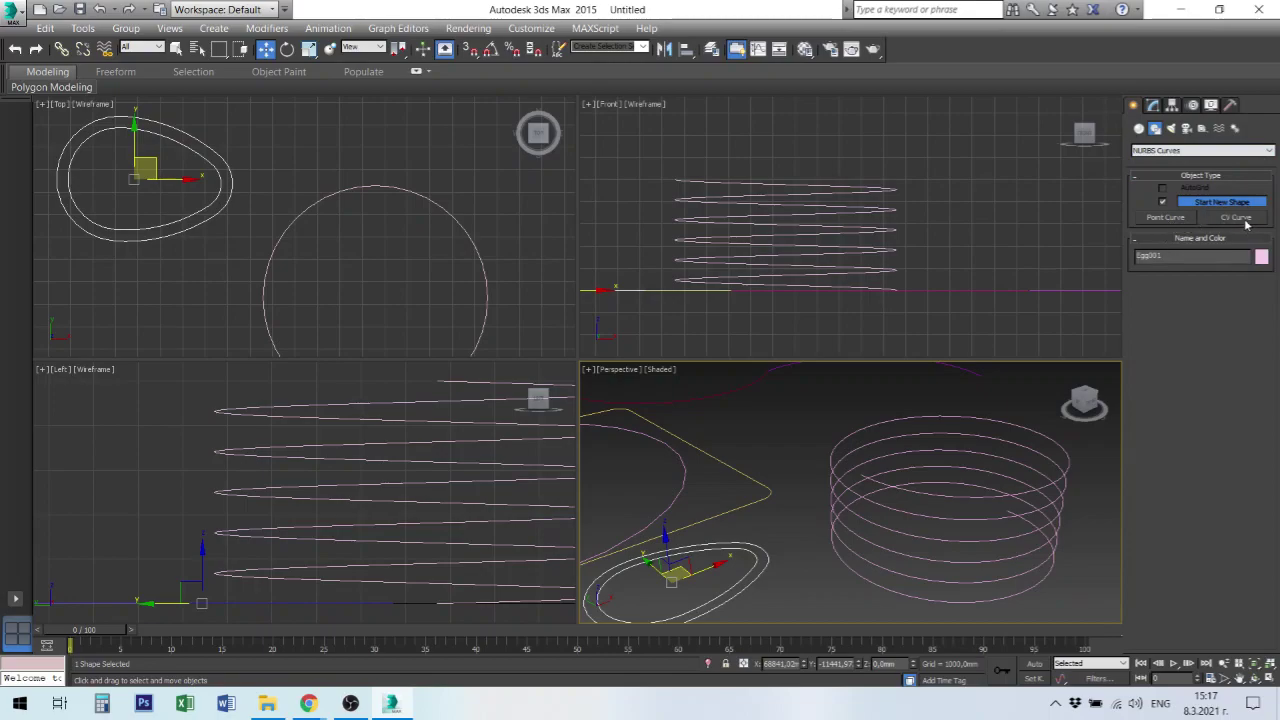
Draw a closed, winding S-shaped NURBS Point Curve through ten points in the empty area beside the helix in the Front view.
right_click(492, 248)
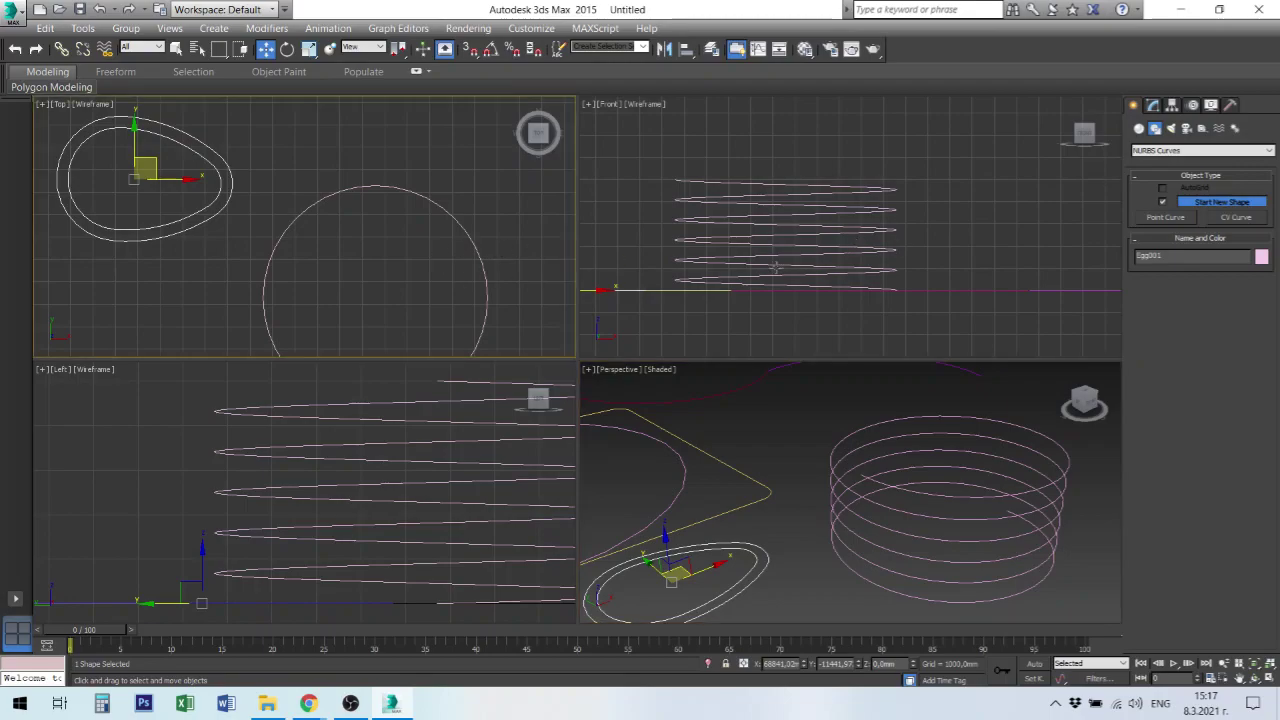
scroll(978, 258, "down", 3)
middle_click_drag(980, 251, 694, 278)
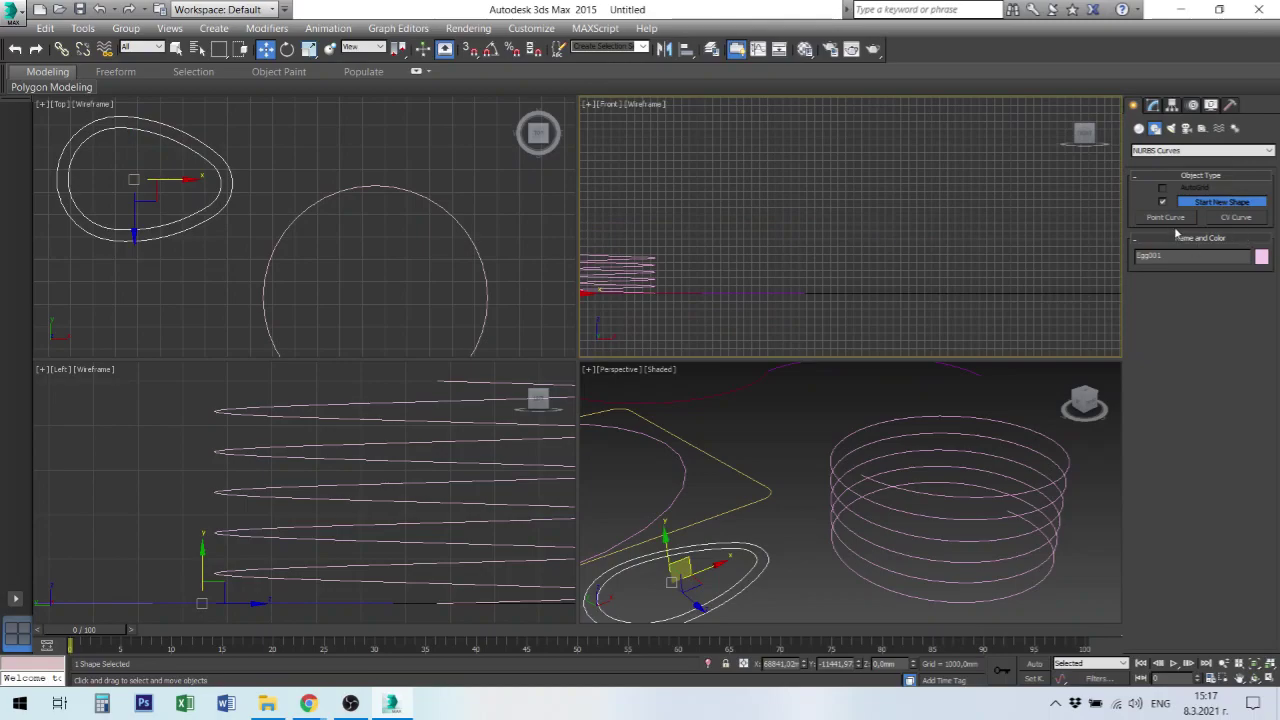
left_click(1166, 217)
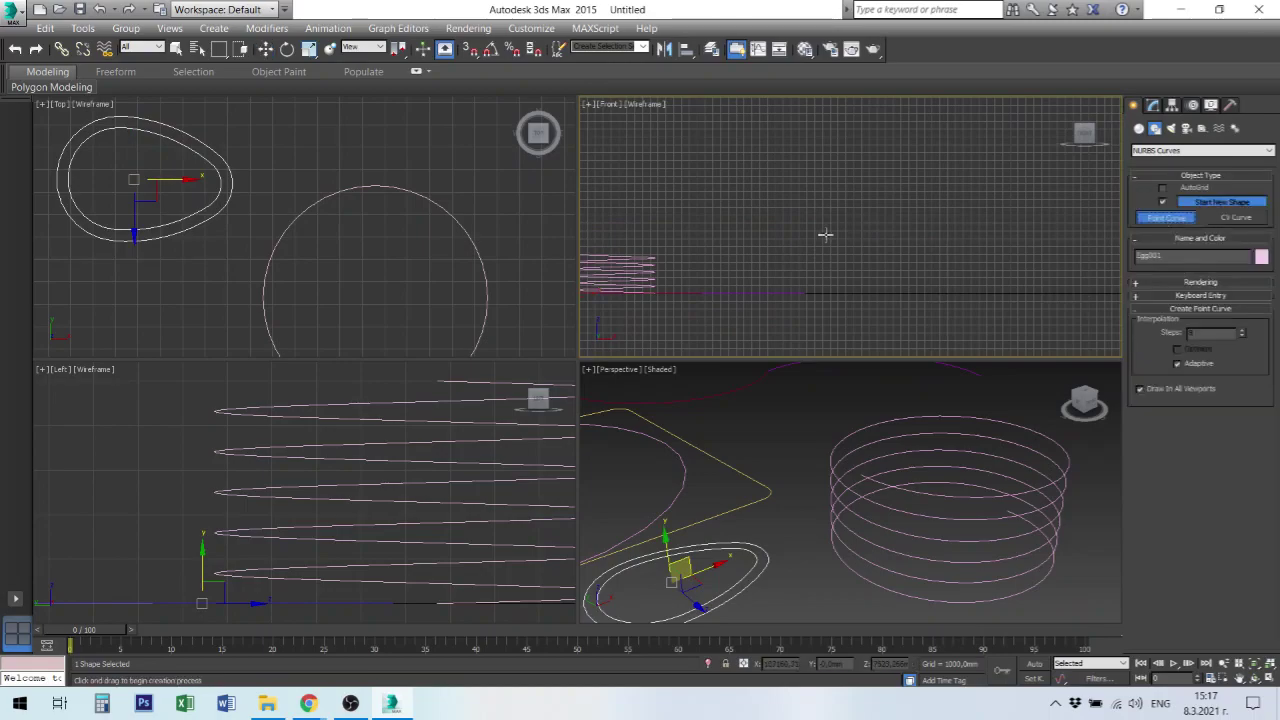
left_click(781, 212)
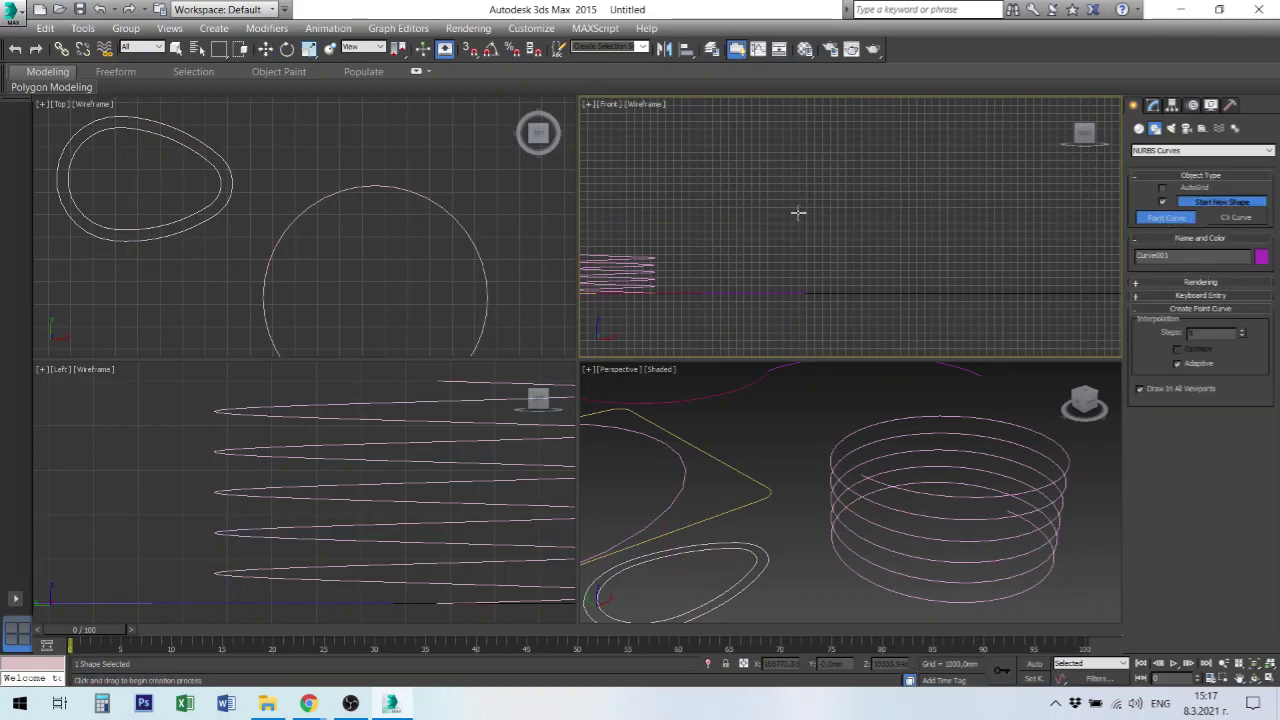
left_click(856, 220)
left_click(897, 263)
left_click(1016, 289)
left_click(1019, 220)
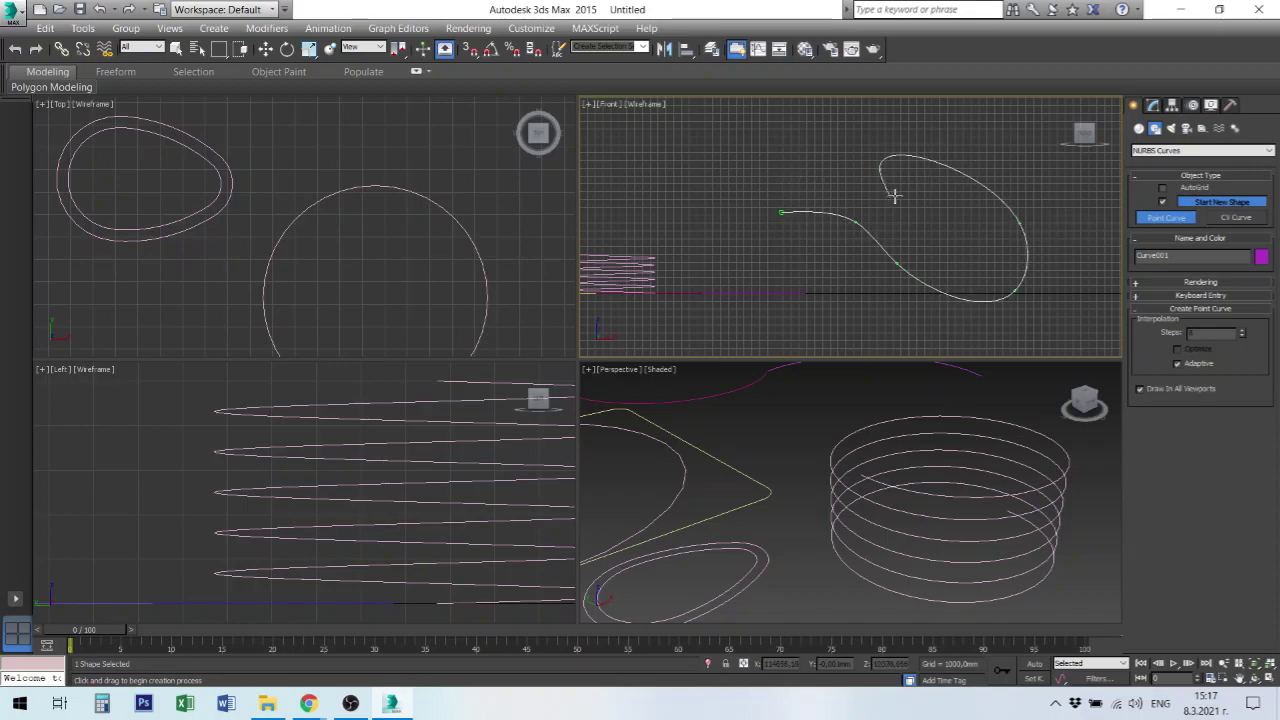
left_click(890, 133)
left_click(1076, 226)
left_click(1046, 328)
left_click(848, 320)
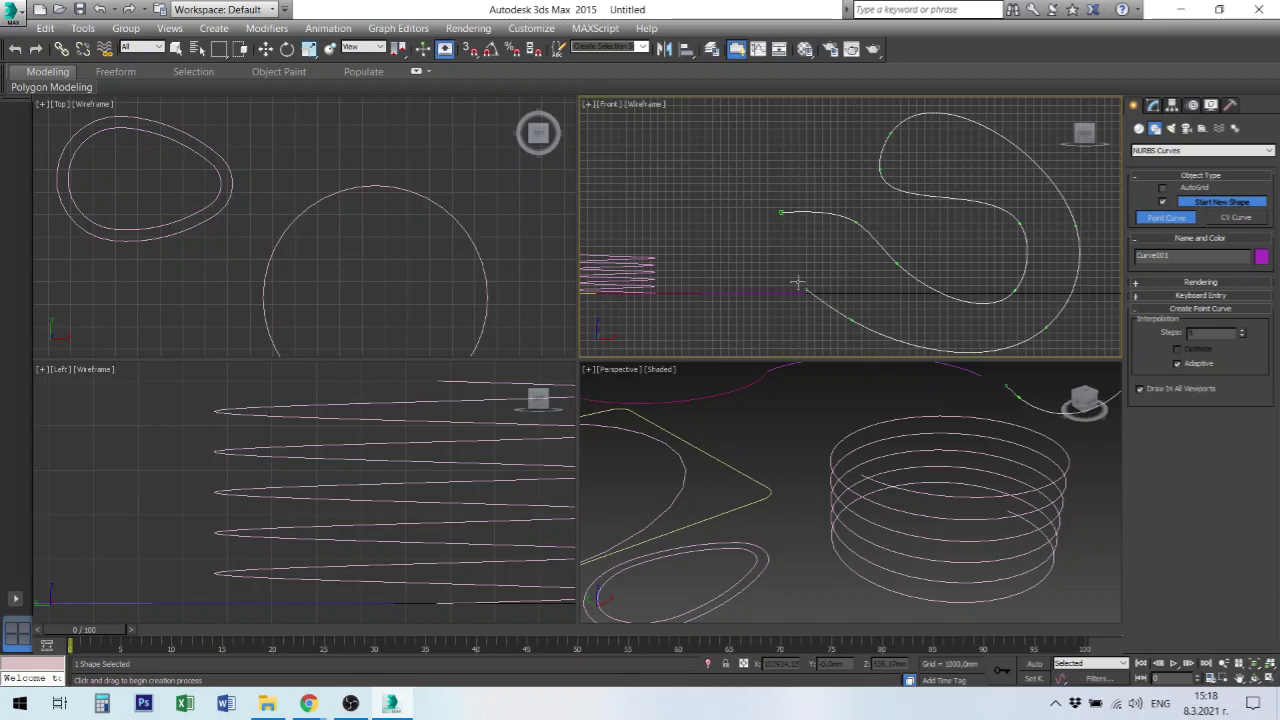
left_click(740, 249)
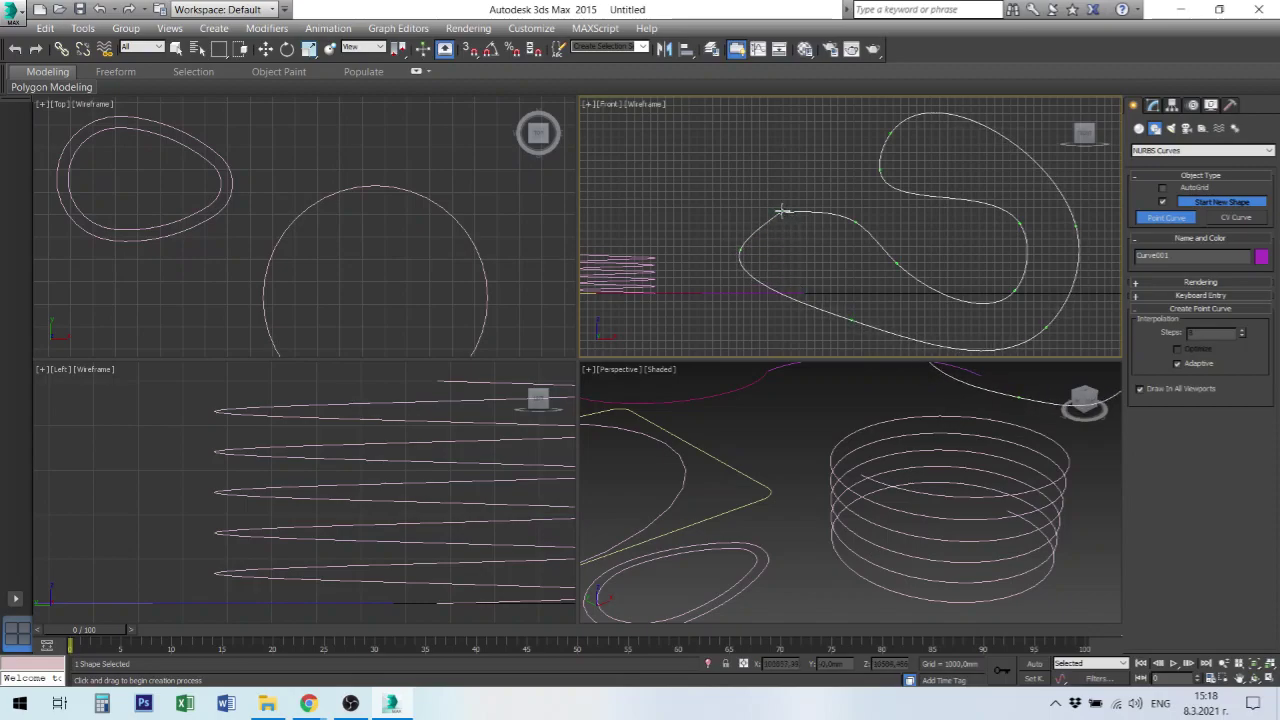
left_click(783, 212)
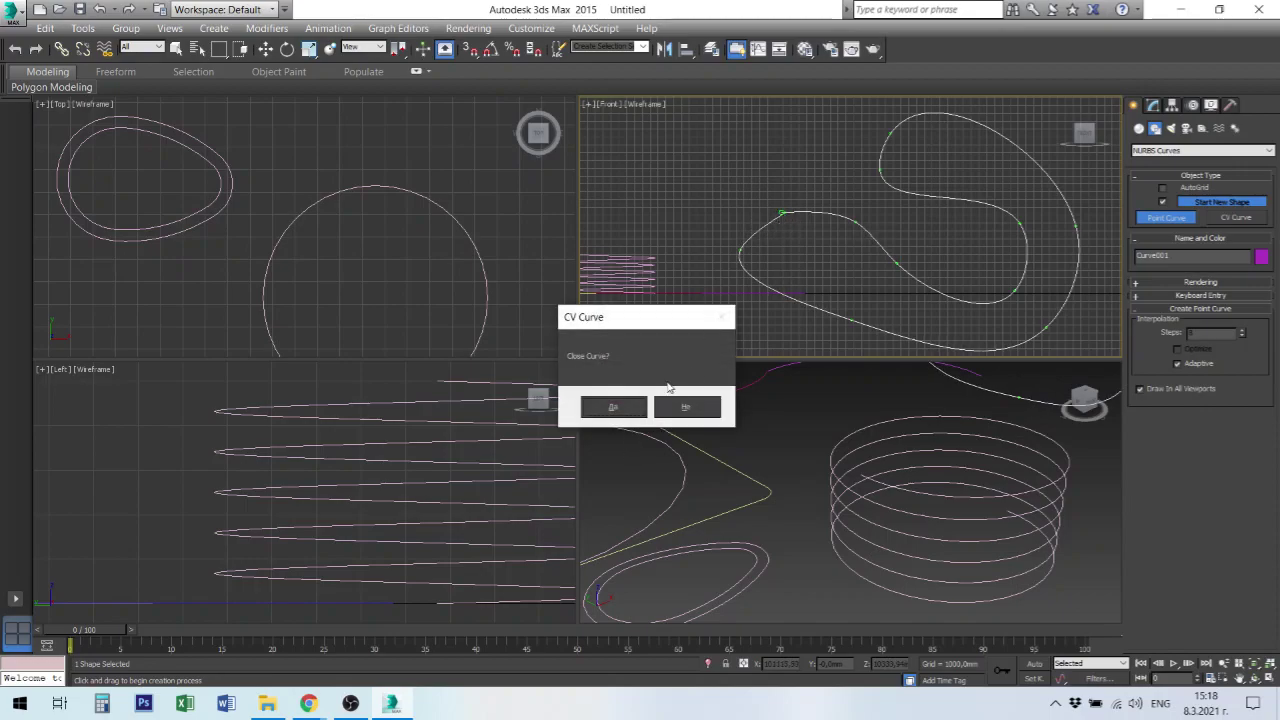
left_click(642, 407)
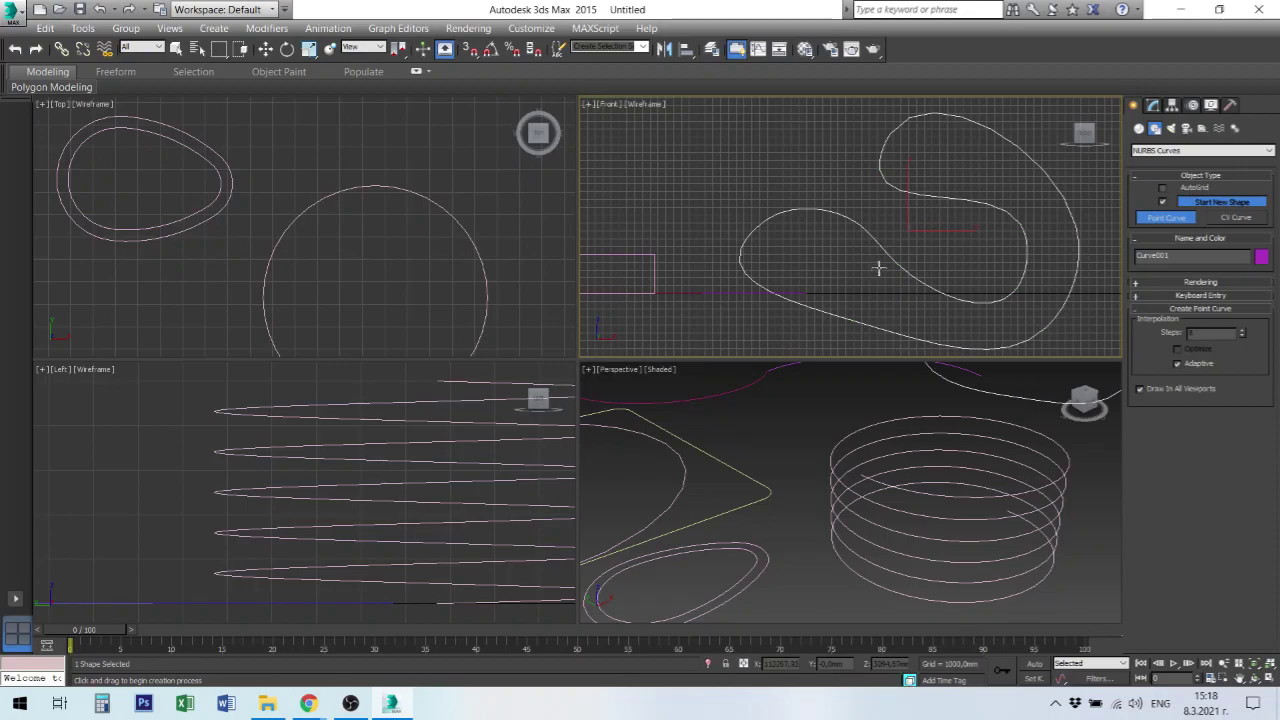
Draw a closed NURBS CV Curve with seven control vertices above the helix in the Front view.
scroll(952, 262, "down", 2)
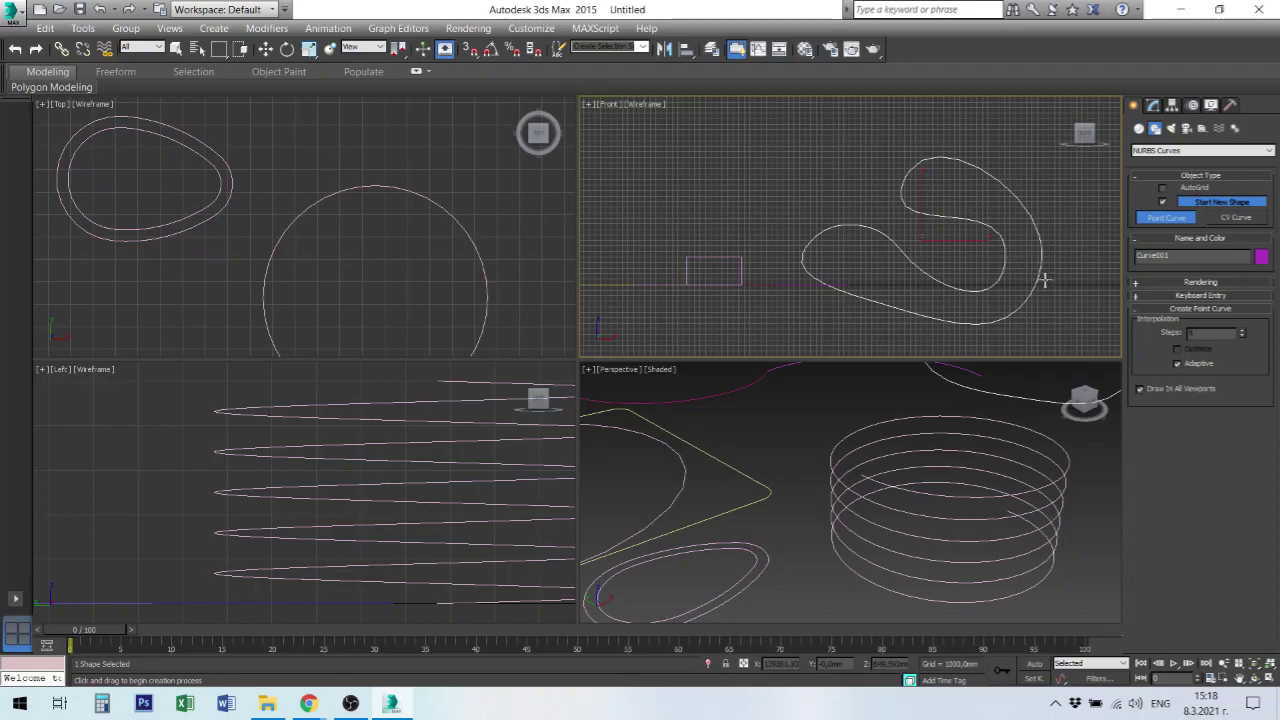
left_click(1238, 218)
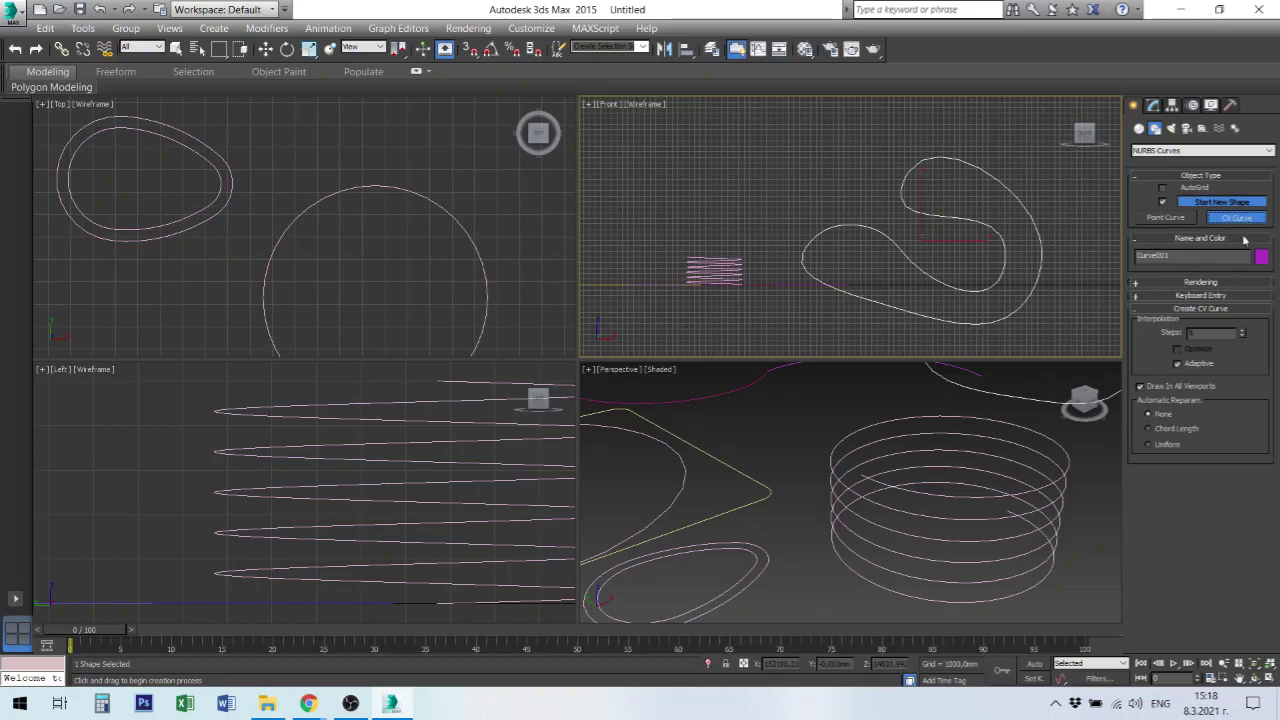
left_click(636, 150)
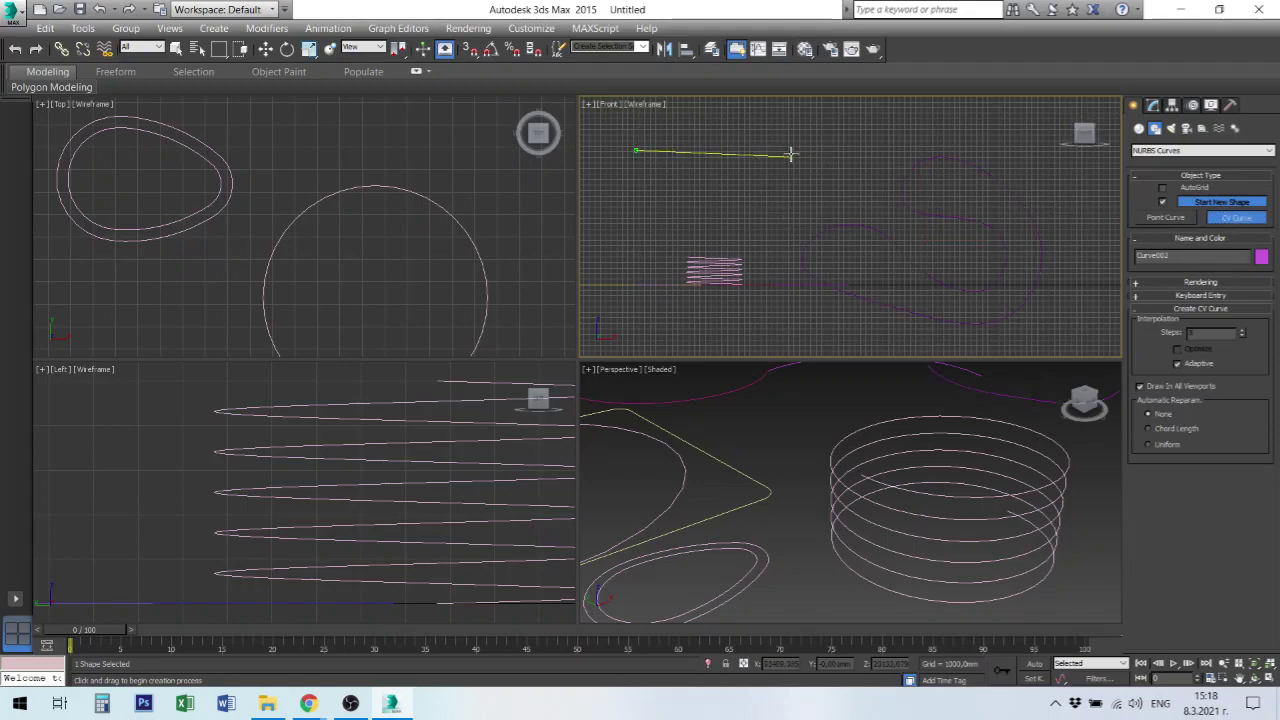
left_click(797, 150)
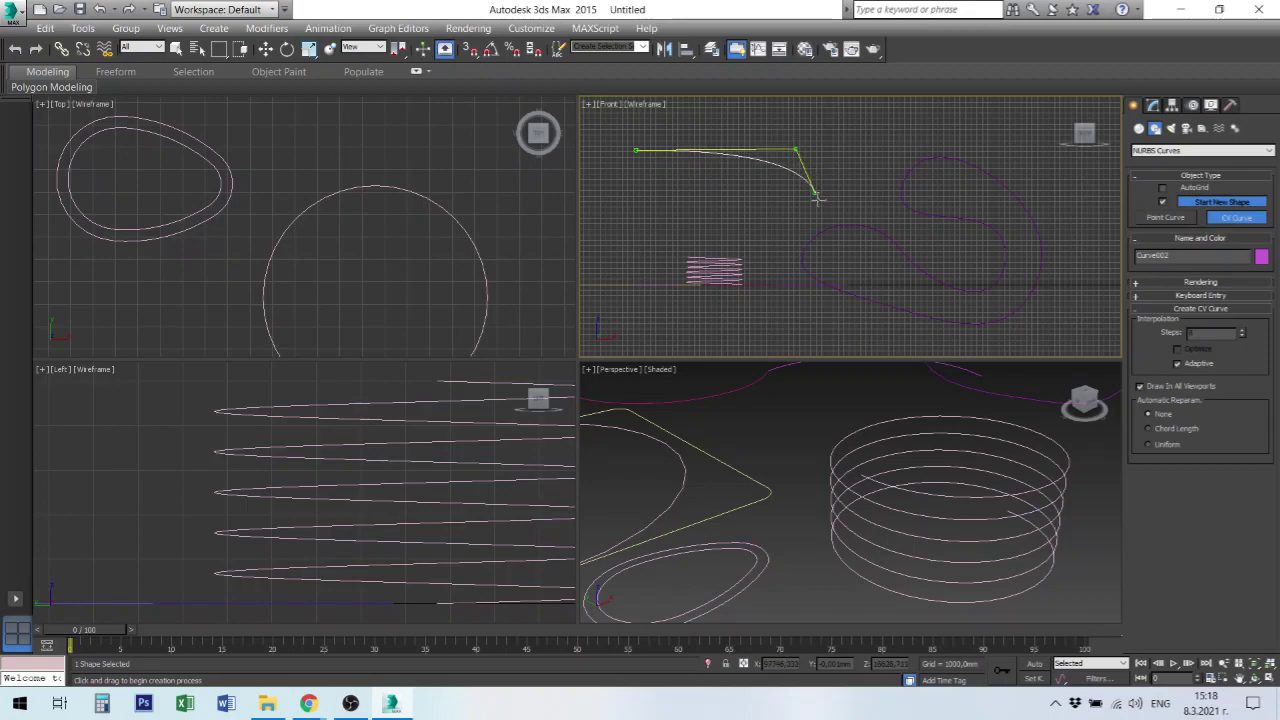
left_click(833, 233)
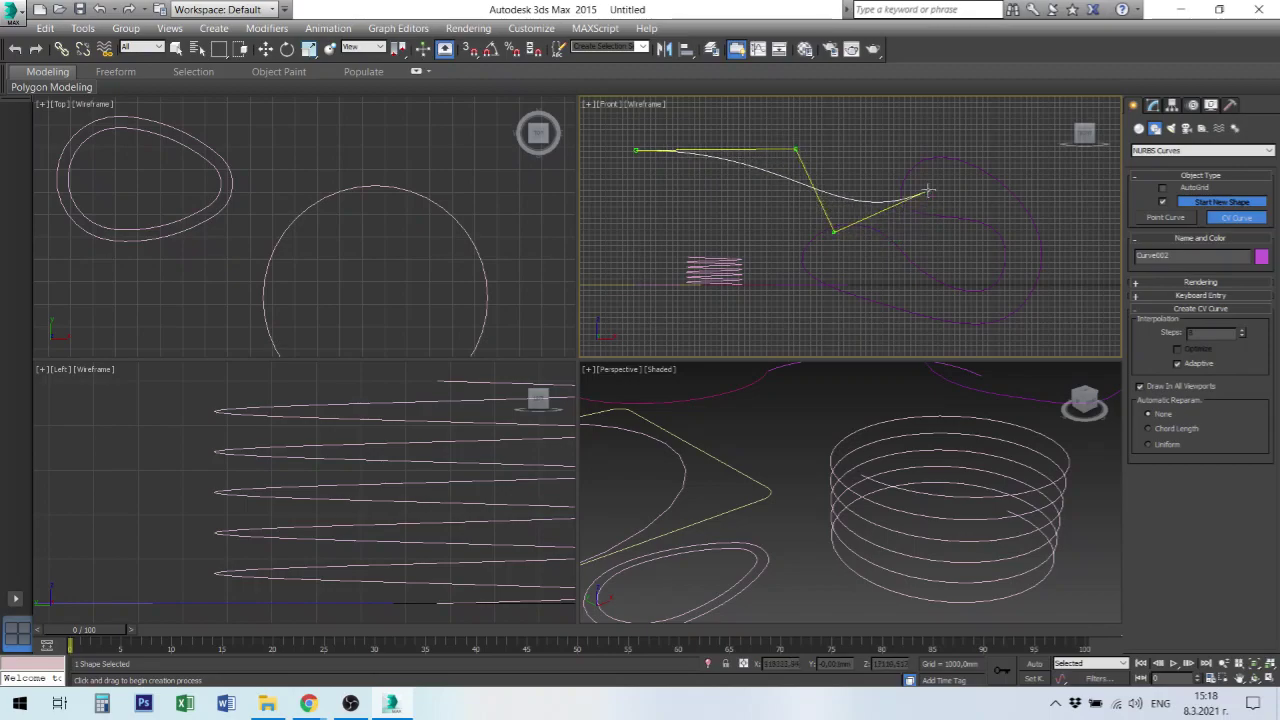
left_click(776, 254)
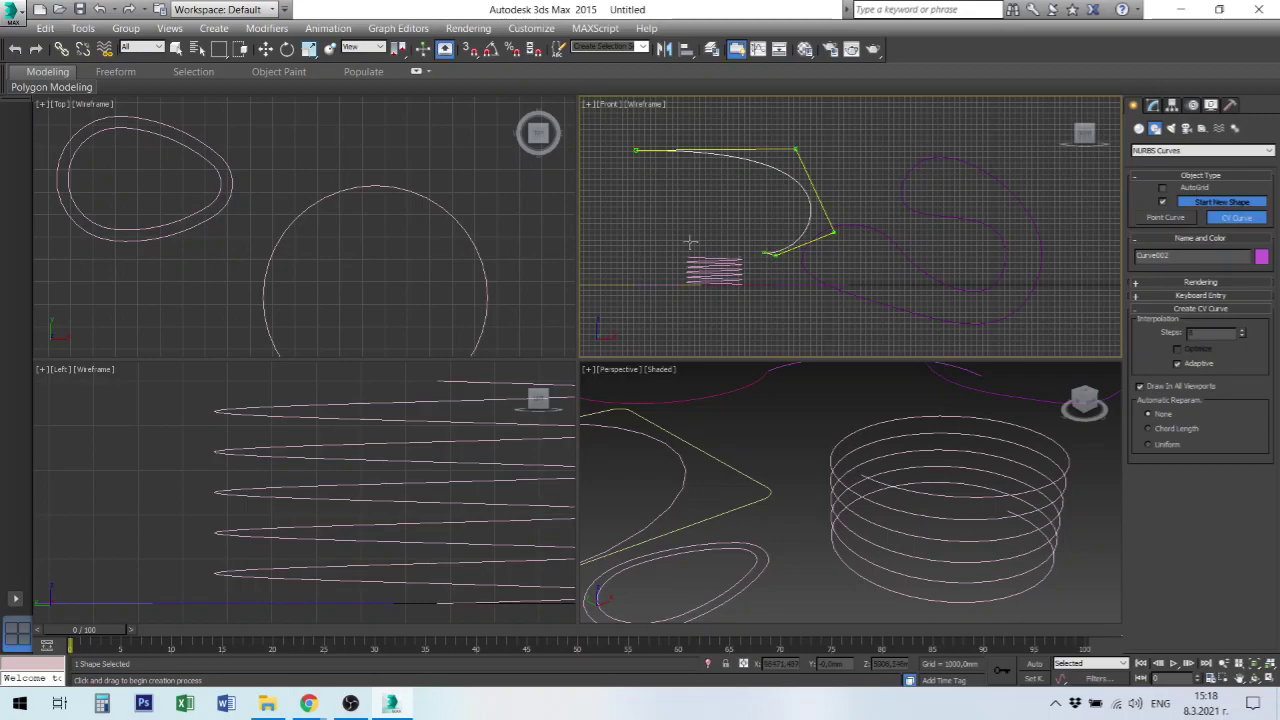
left_click(634, 237)
left_click(632, 182)
left_click(595, 163)
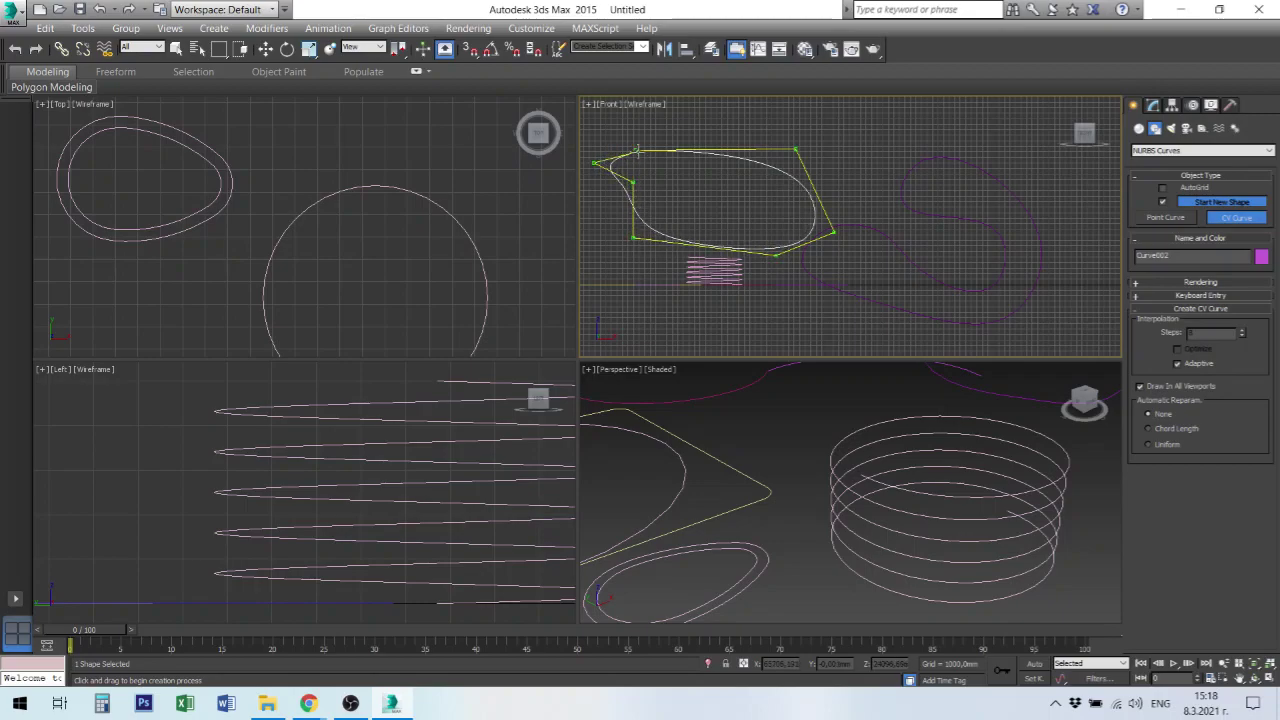
left_click(613, 409)
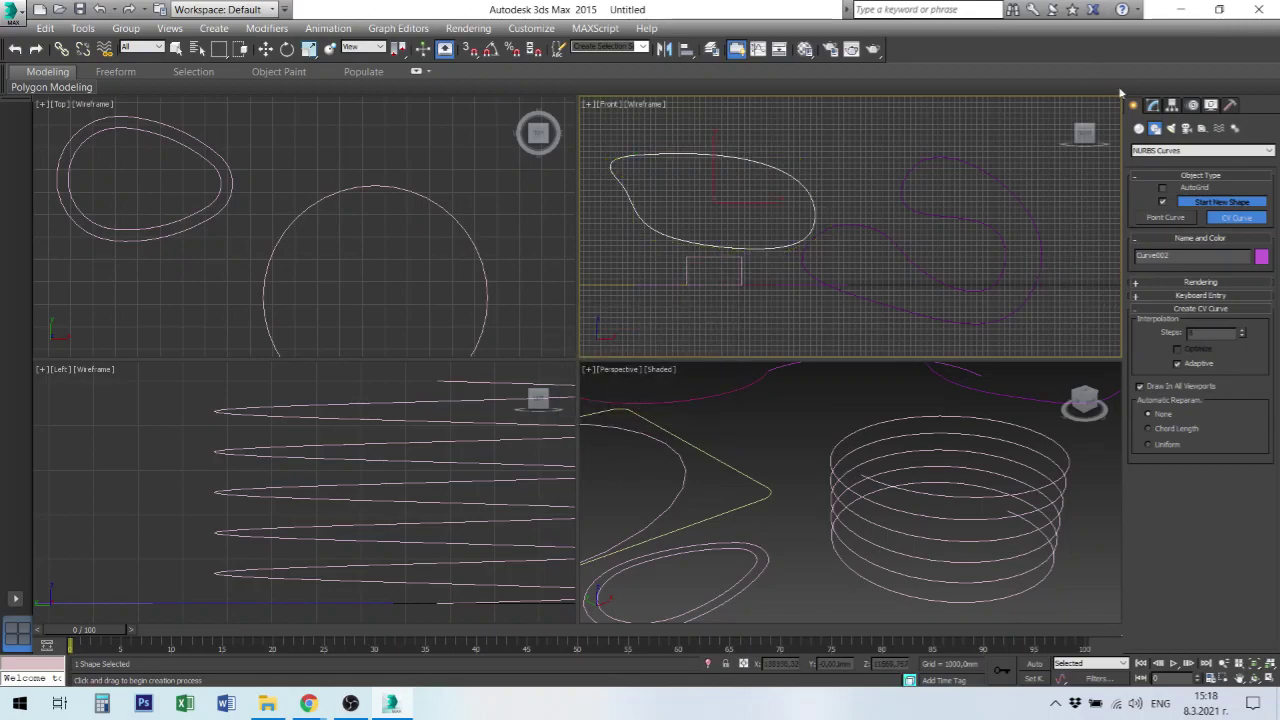
Enter Curve CV editing on the new CV curve and move control vertices on its upper edge and right side inward.
left_click(1152, 105)
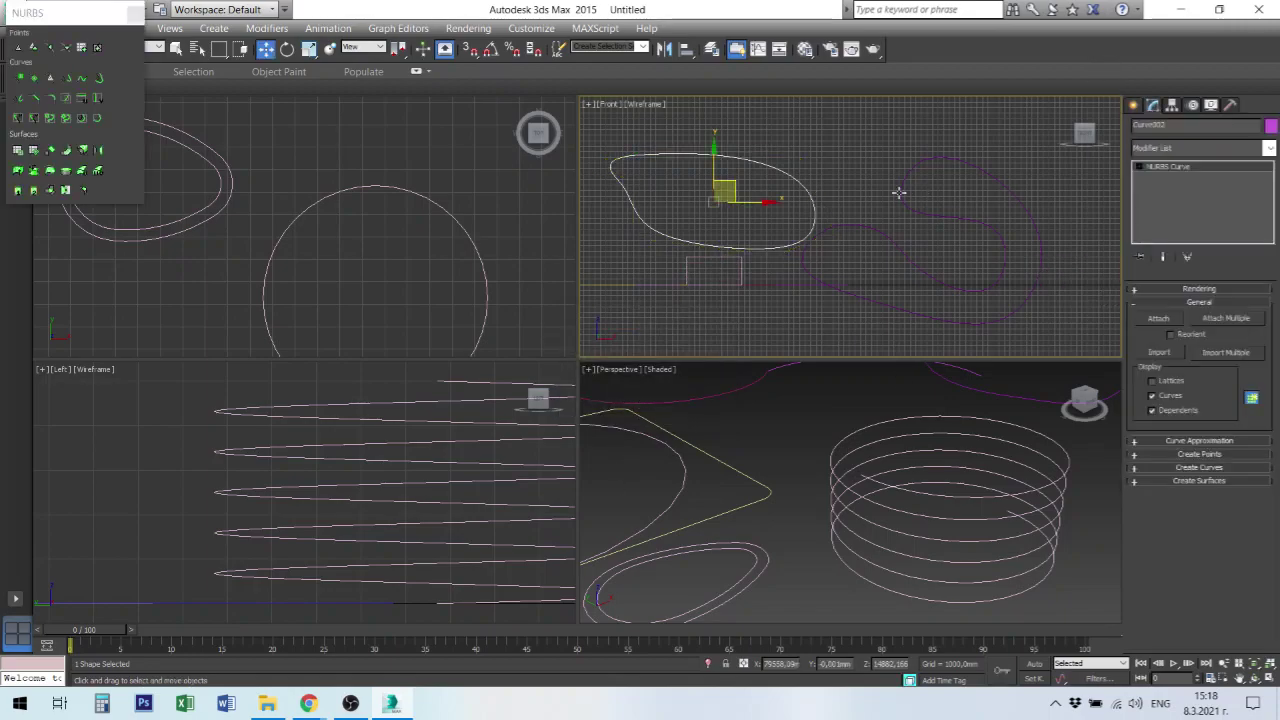
left_click(1165, 166)
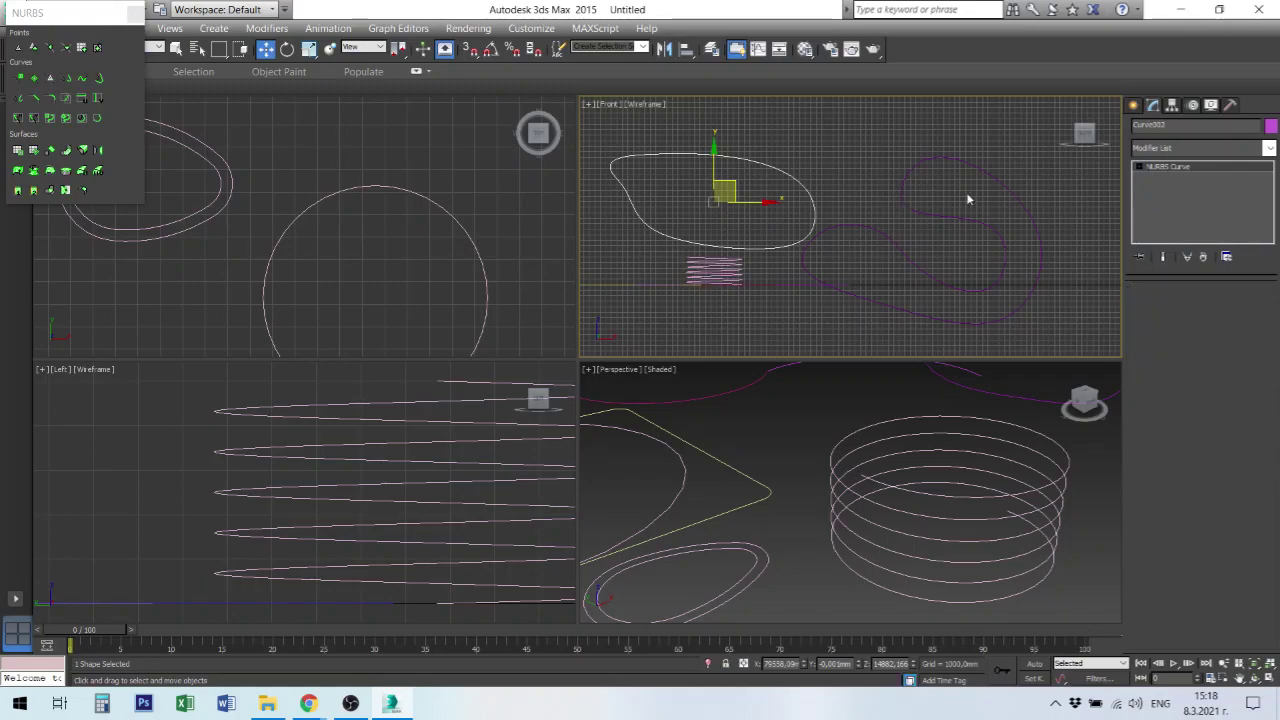
left_click(825, 236)
left_click_drag(825, 236, 793, 204)
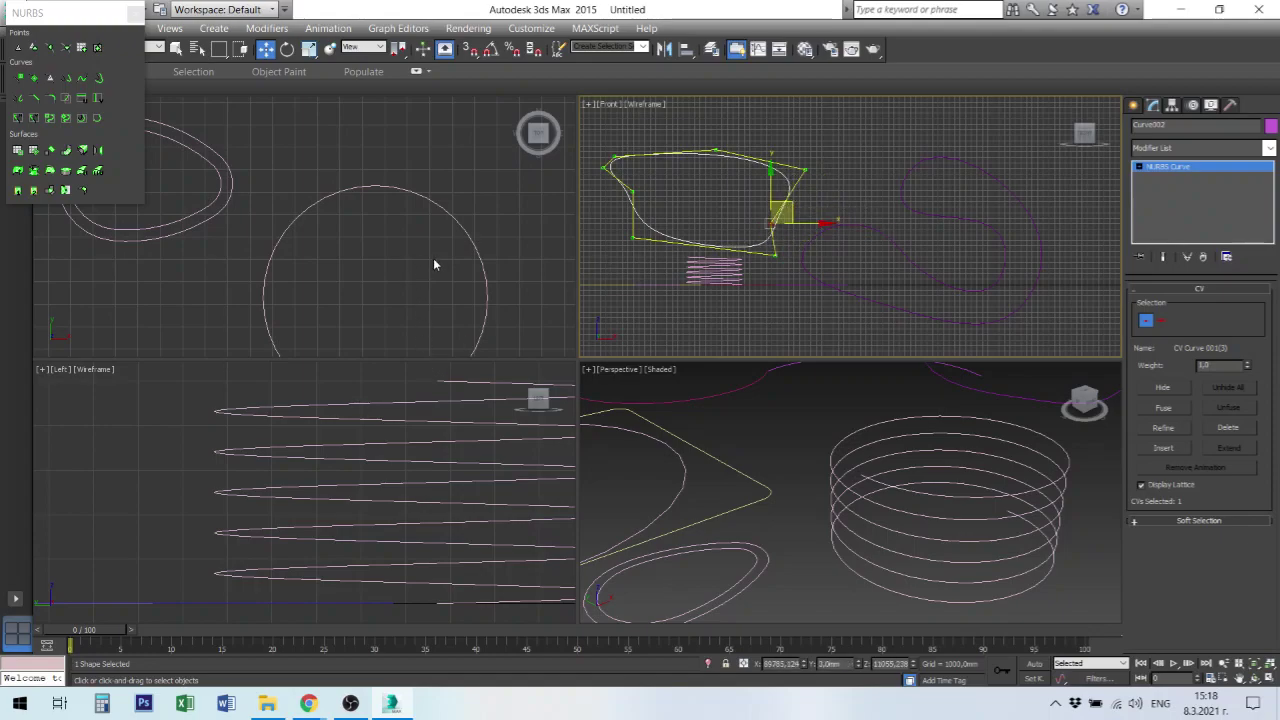
Bulge the CV curve in the Front view by moving its top control vertex upward and its right-side control vertices outward.
scroll(776, 468, "down", 8)
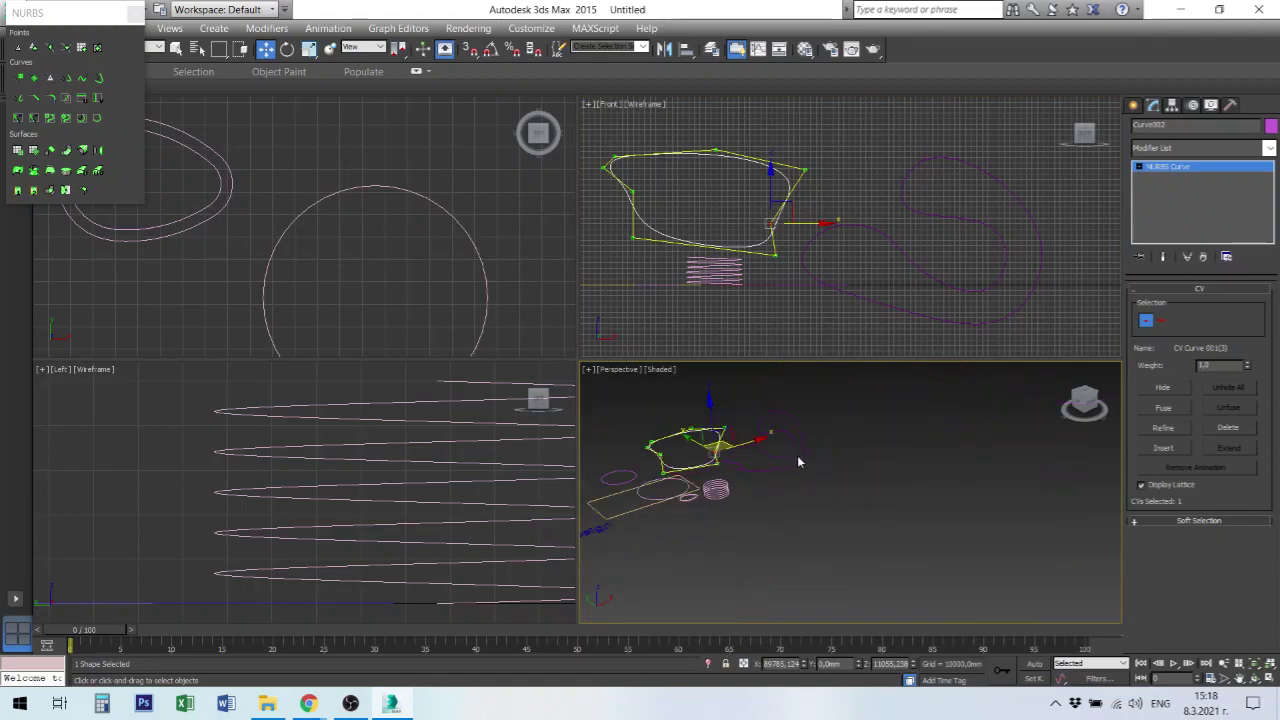
middle_click_drag(634, 506, 789, 546, "alt")
scroll(805, 466, "up", 8)
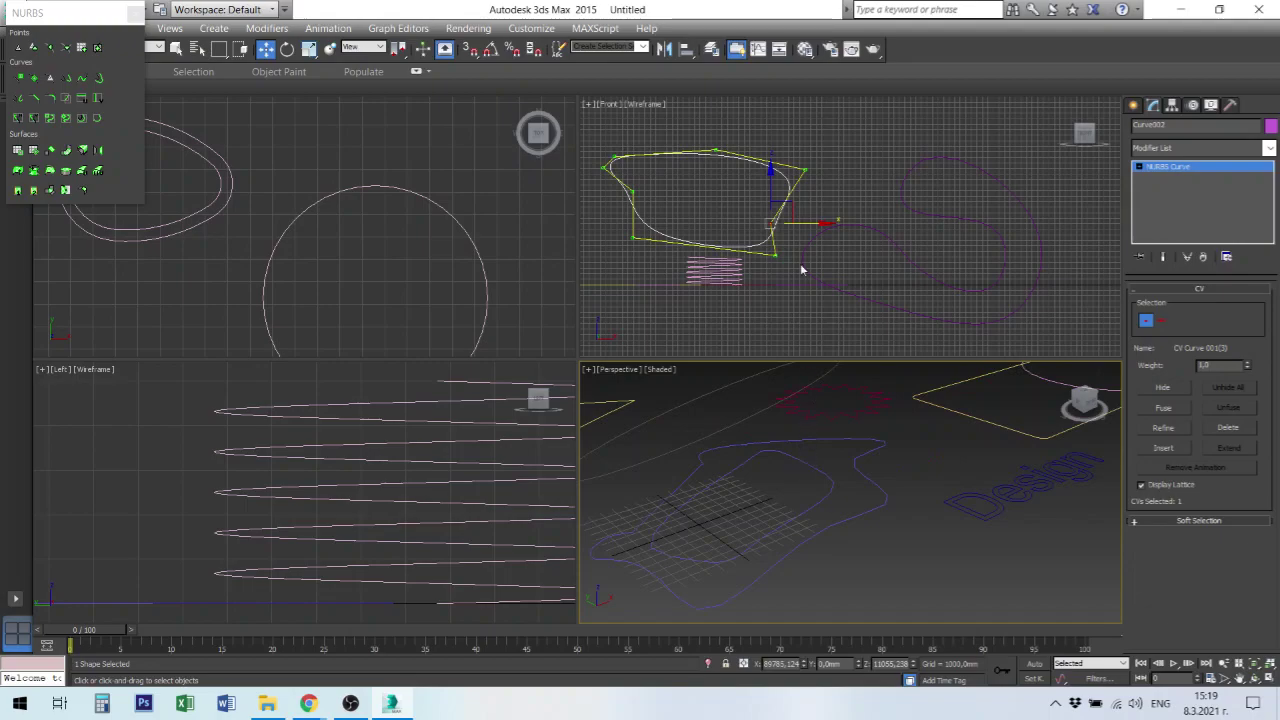
left_click(805, 170)
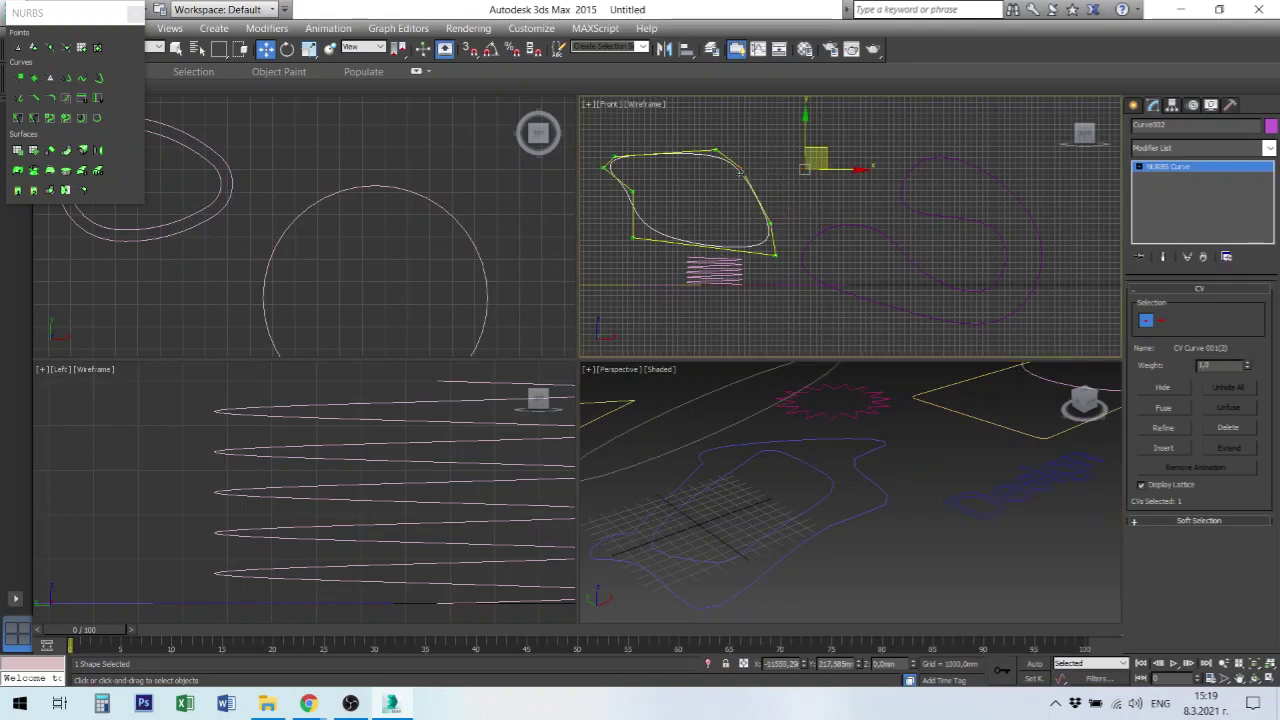
left_click_drag(715, 150, 733, 116)
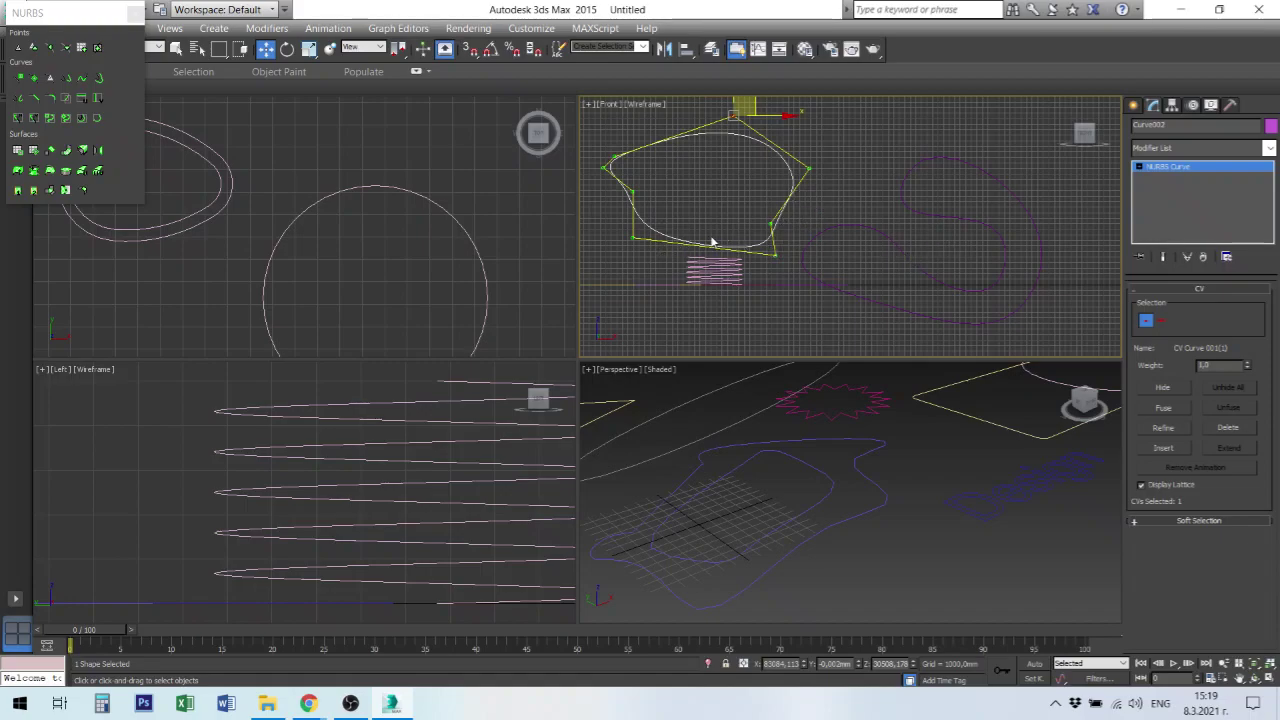
left_click_drag(771, 228, 812, 228)
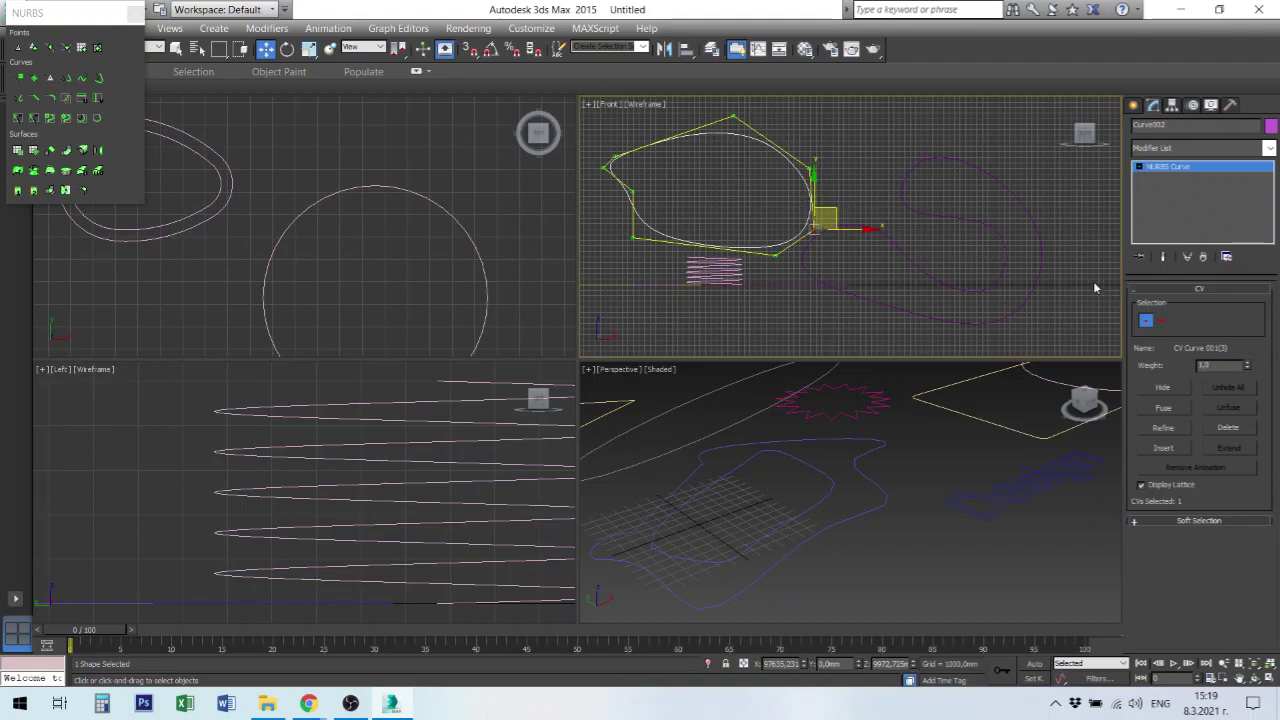
Show the CV curve's sub-object levels, select the whole curve at Curve level, and clear the selection.
right_click(984, 220)
right_click(1003, 239)
left_click(1139, 168)
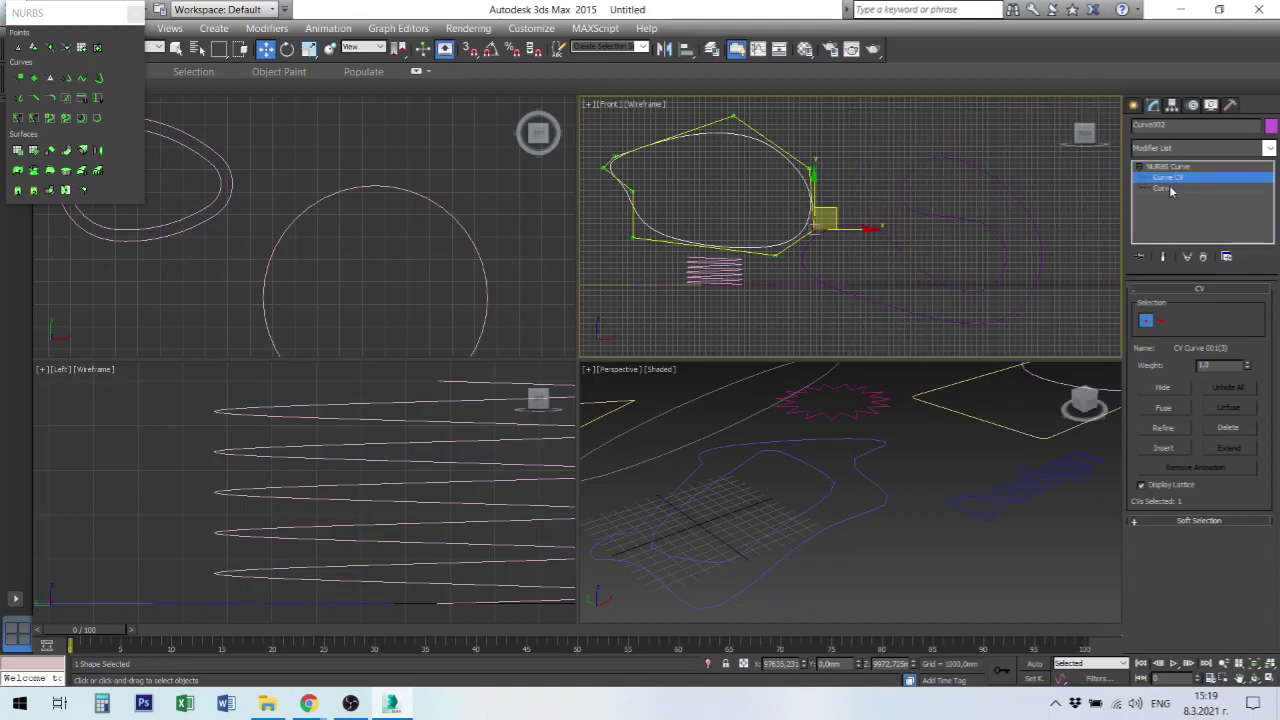
left_click(1162, 188)
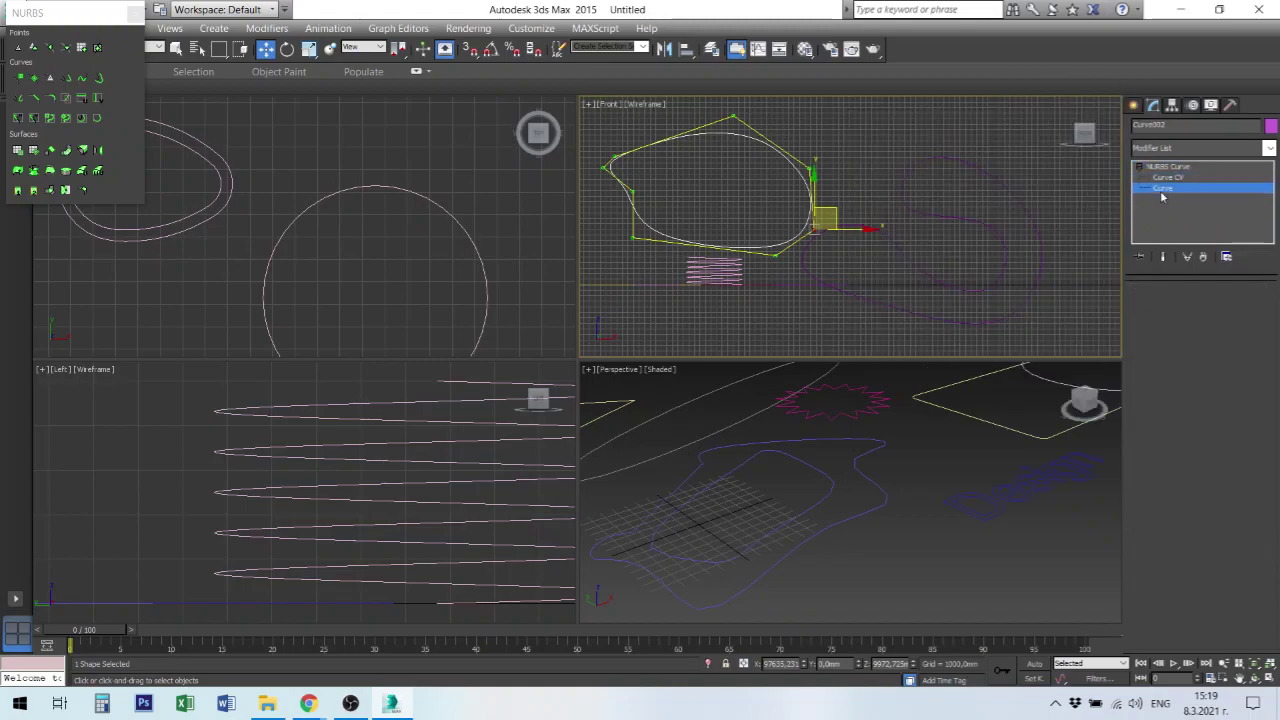
left_click(808, 204)
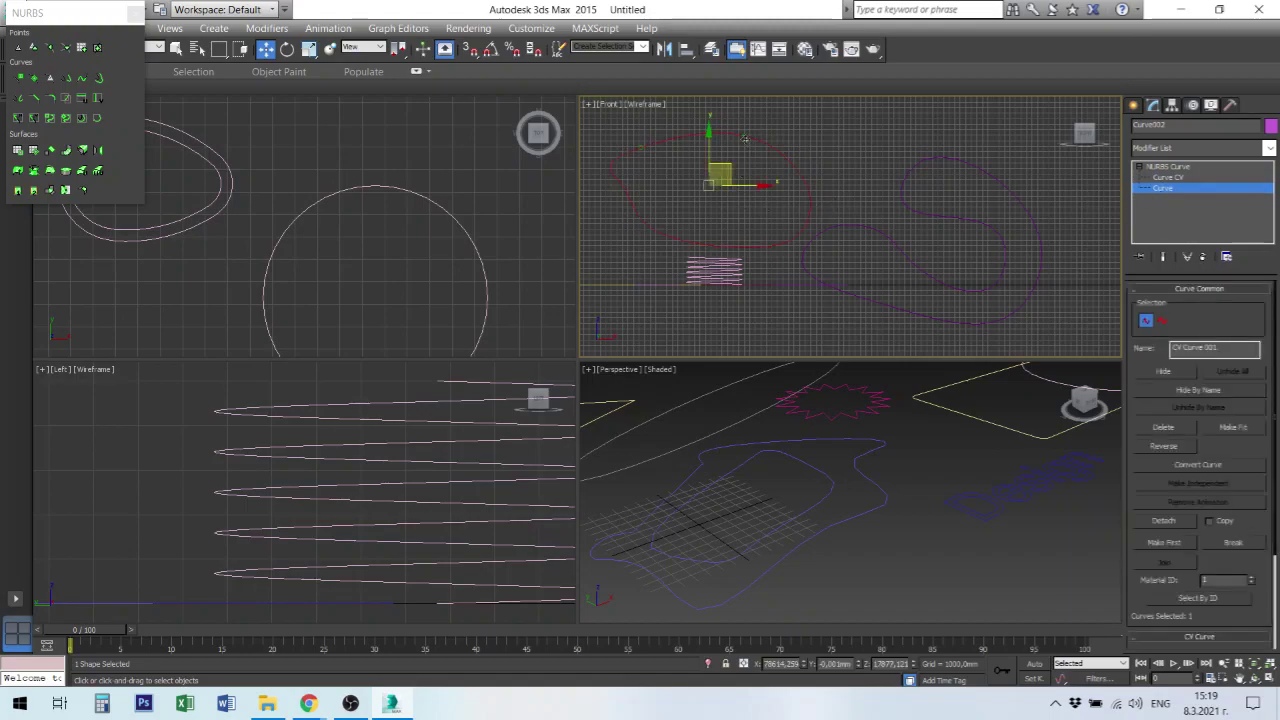
left_click(995, 228)
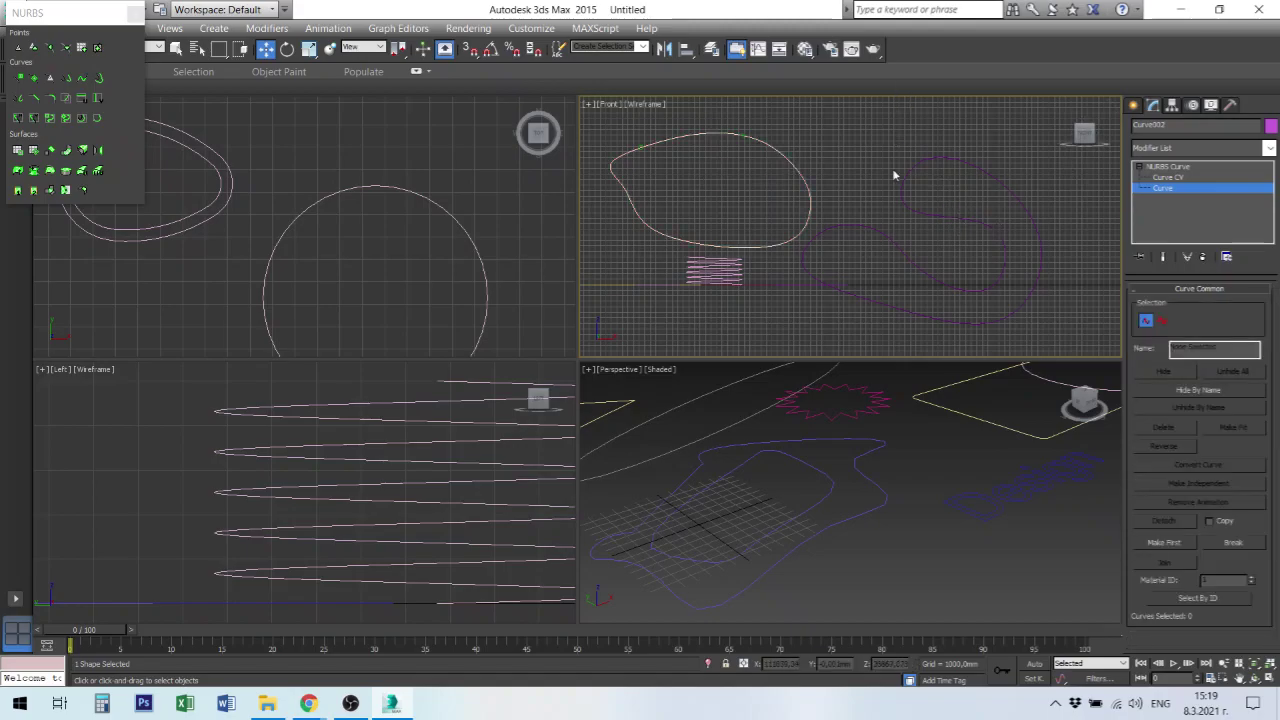
Select the point curve and, at Point level, move the two points on the right of its inner bend inward, then deselect.
right_click(940, 177)
left_click(1041, 226)
left_click(1040, 233)
left_click(1040, 233)
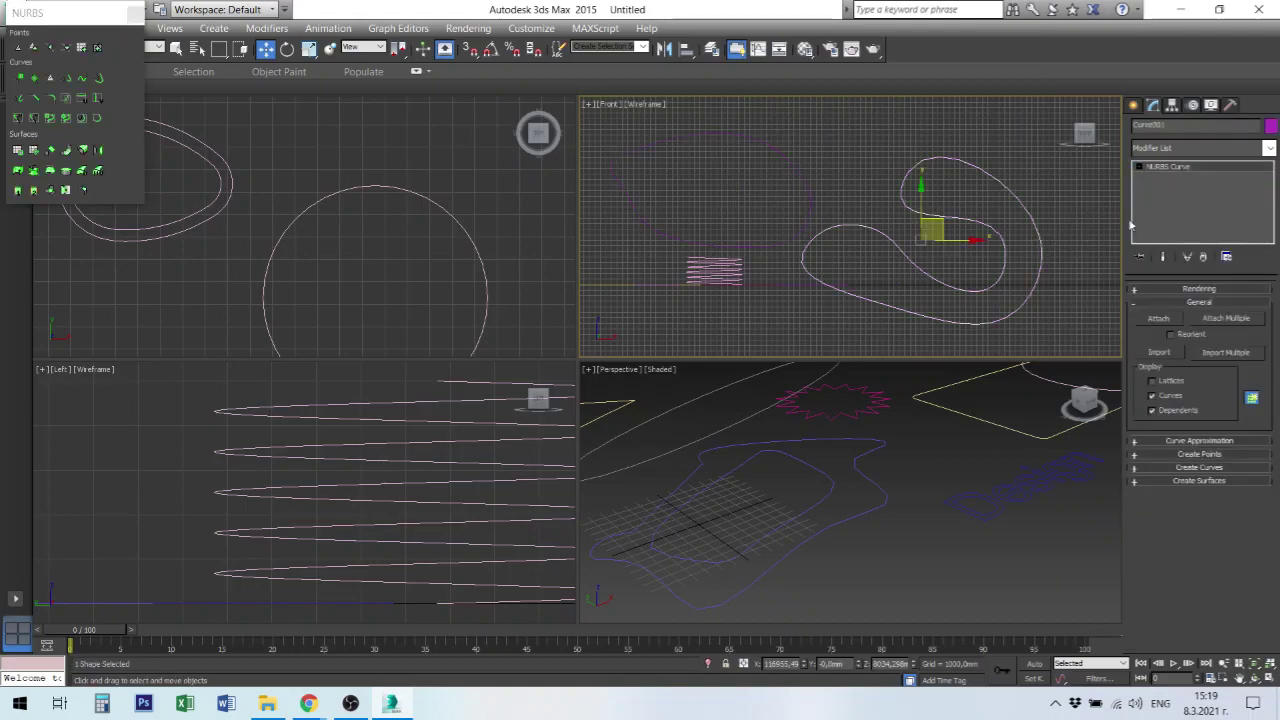
left_click(1140, 168)
left_click(1161, 178)
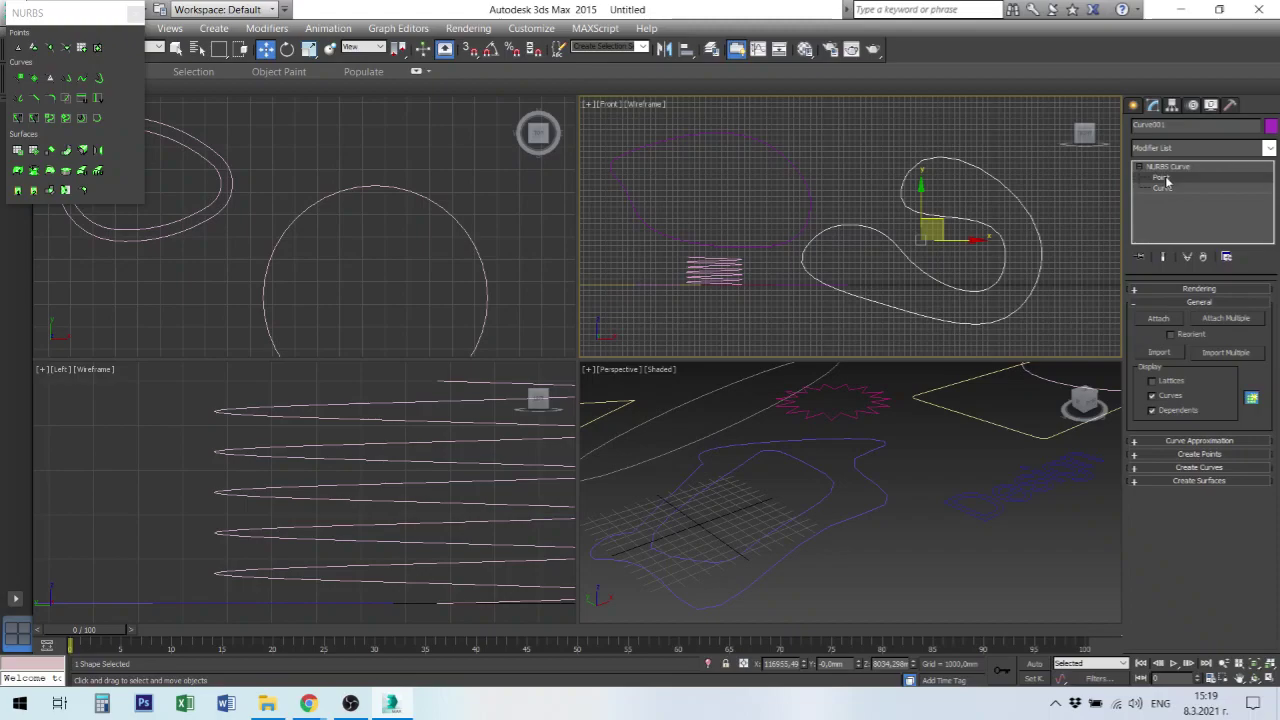
left_click(1000, 232)
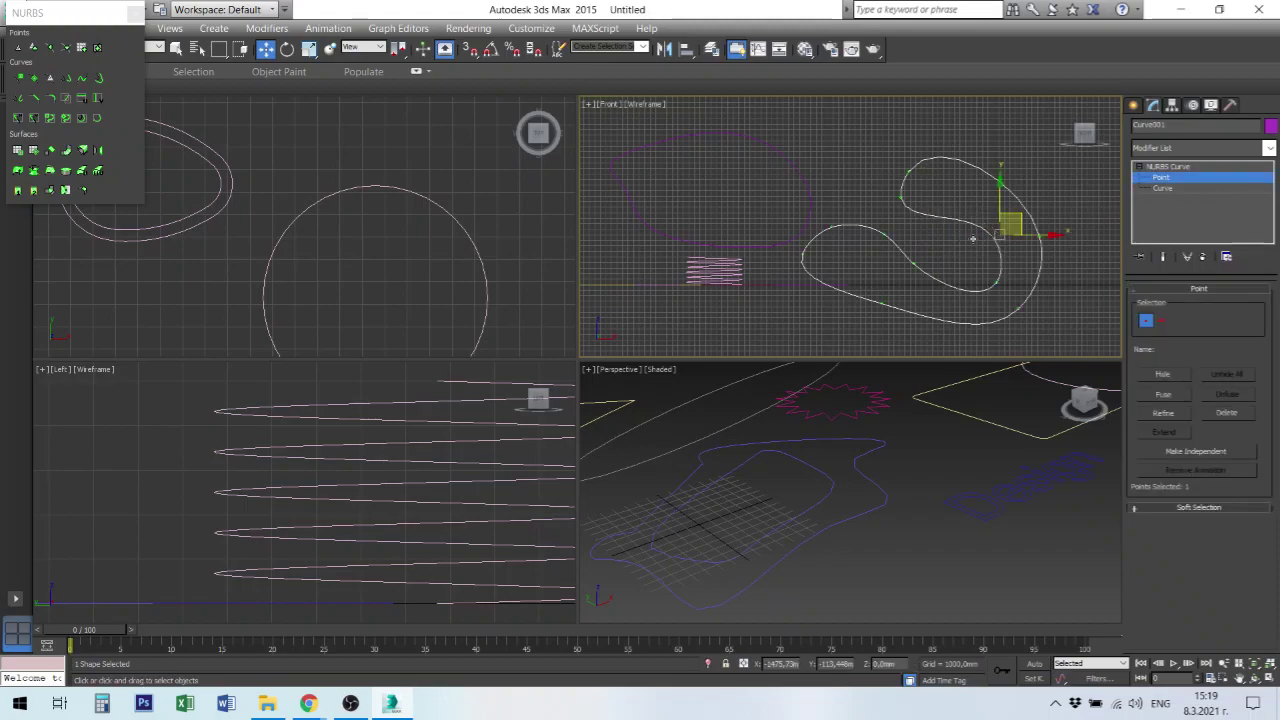
left_click_drag(1000, 232, 978, 238)
left_click_drag(995, 286, 972, 267)
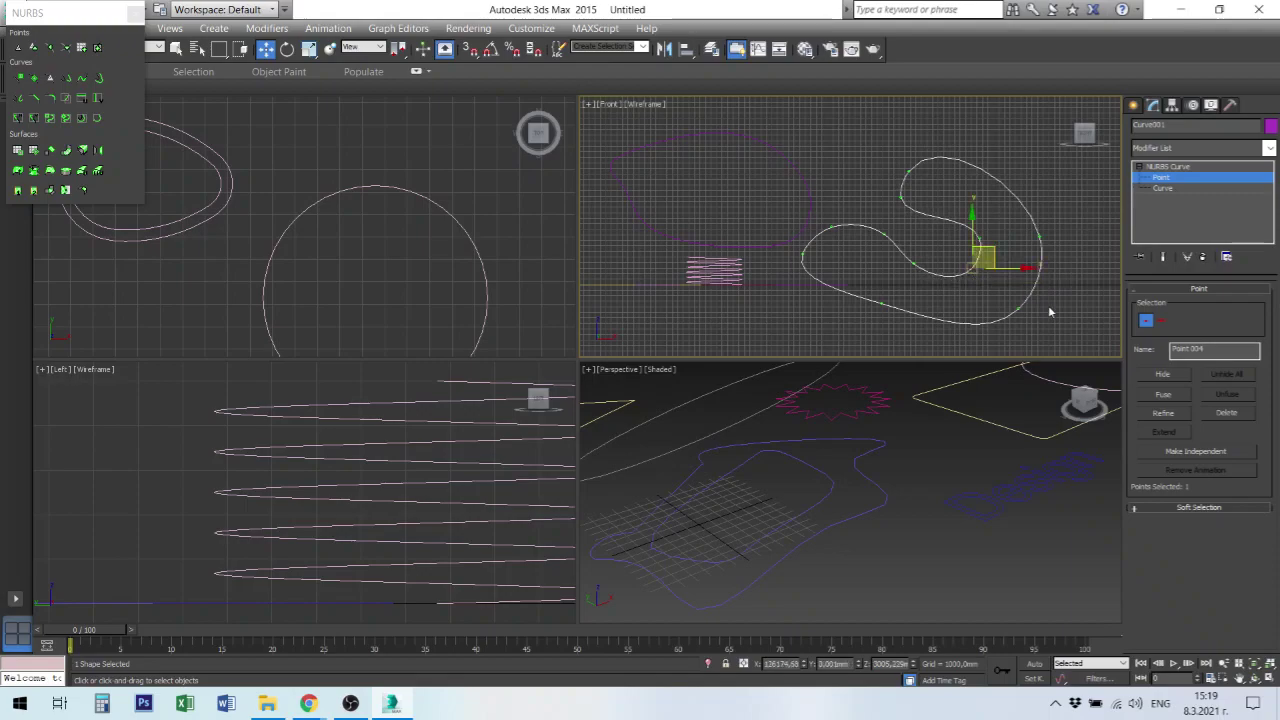
left_click(1078, 302)
Create an Offset Curve inside the closed point curve in the Front view, with an offset of about -1566 mm.
scroll(981, 303, "up", 2)
scroll(984, 300, "down", 3)
scroll(942, 497, "down", 2)
scroll(940, 460, "down", 5)
middle_click_drag(968, 487, 887, 516)
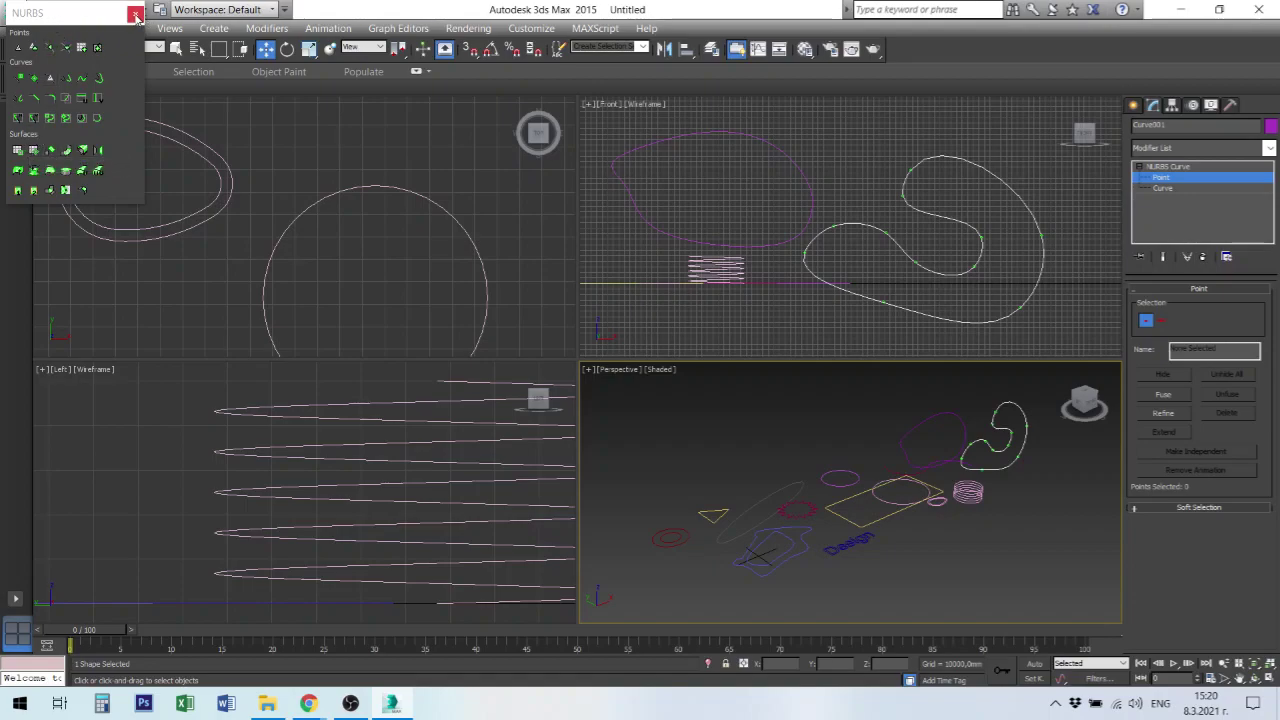
left_click(98, 79)
left_click(798, 175)
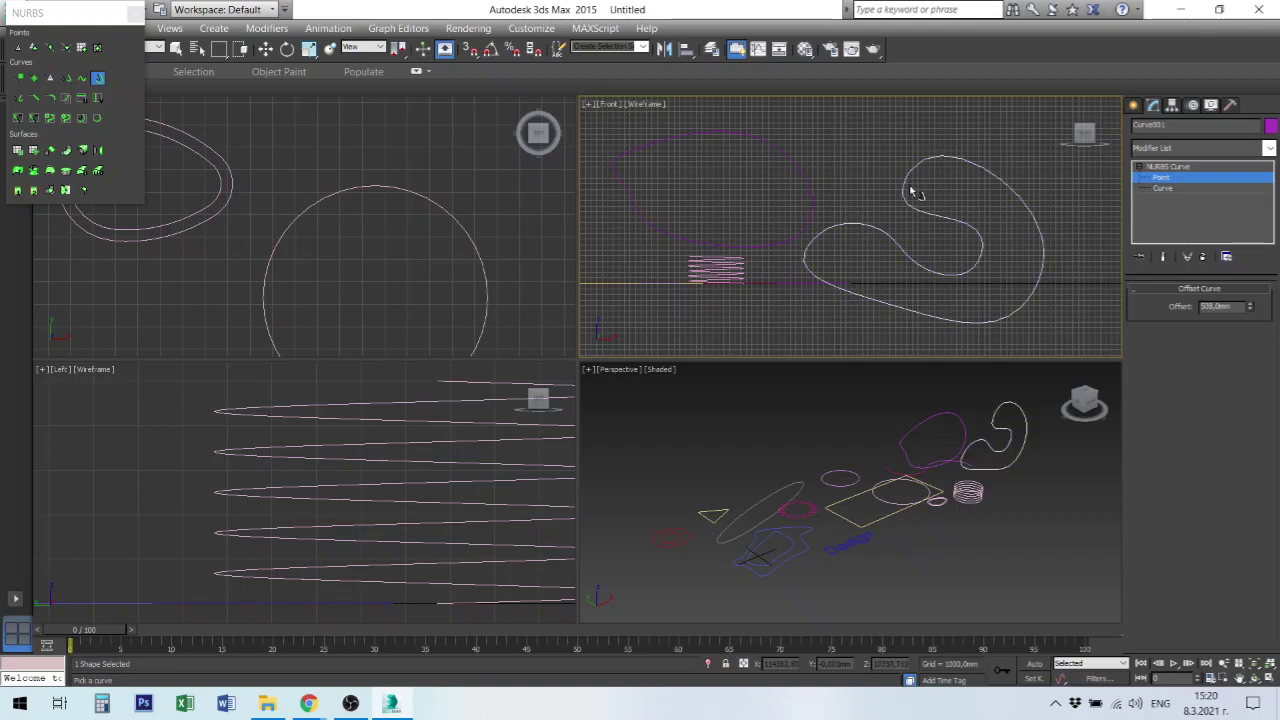
mouse_move(943, 200)
left_mouse_down()
mouse_move(917, 183)
mouse_move(930, 200)
left_mouse_up()
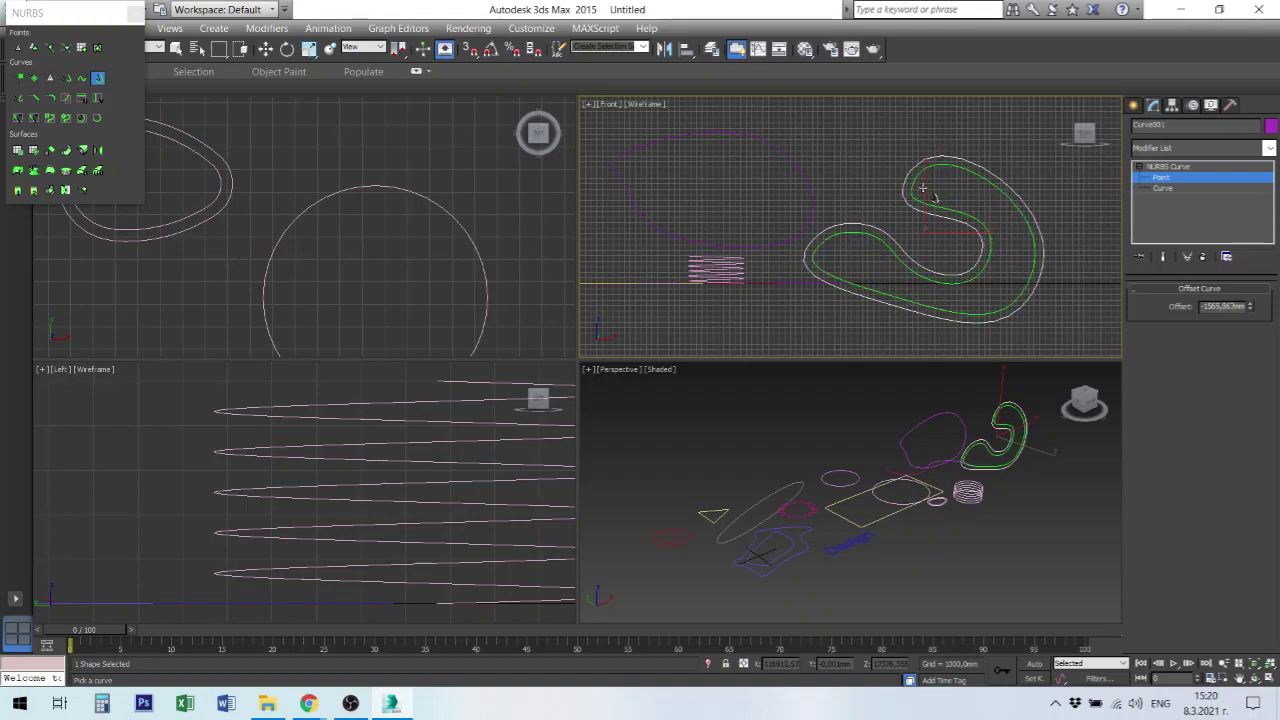
right_click(852, 157)
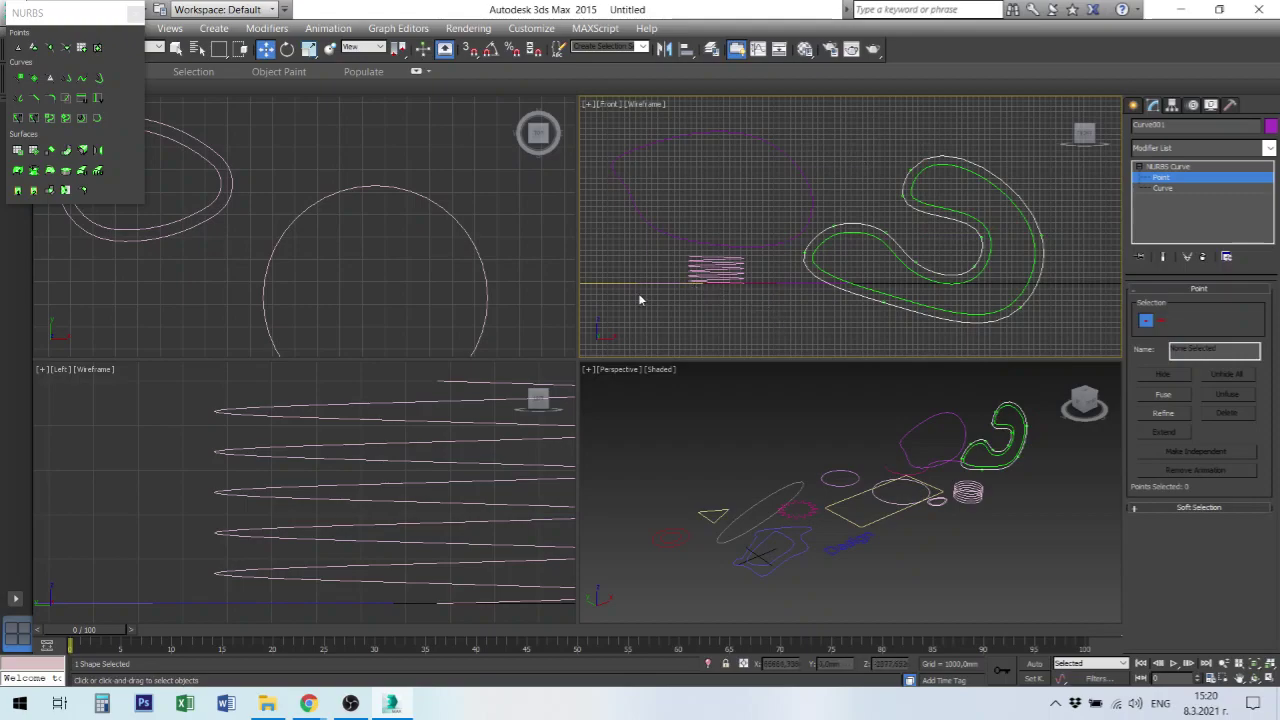